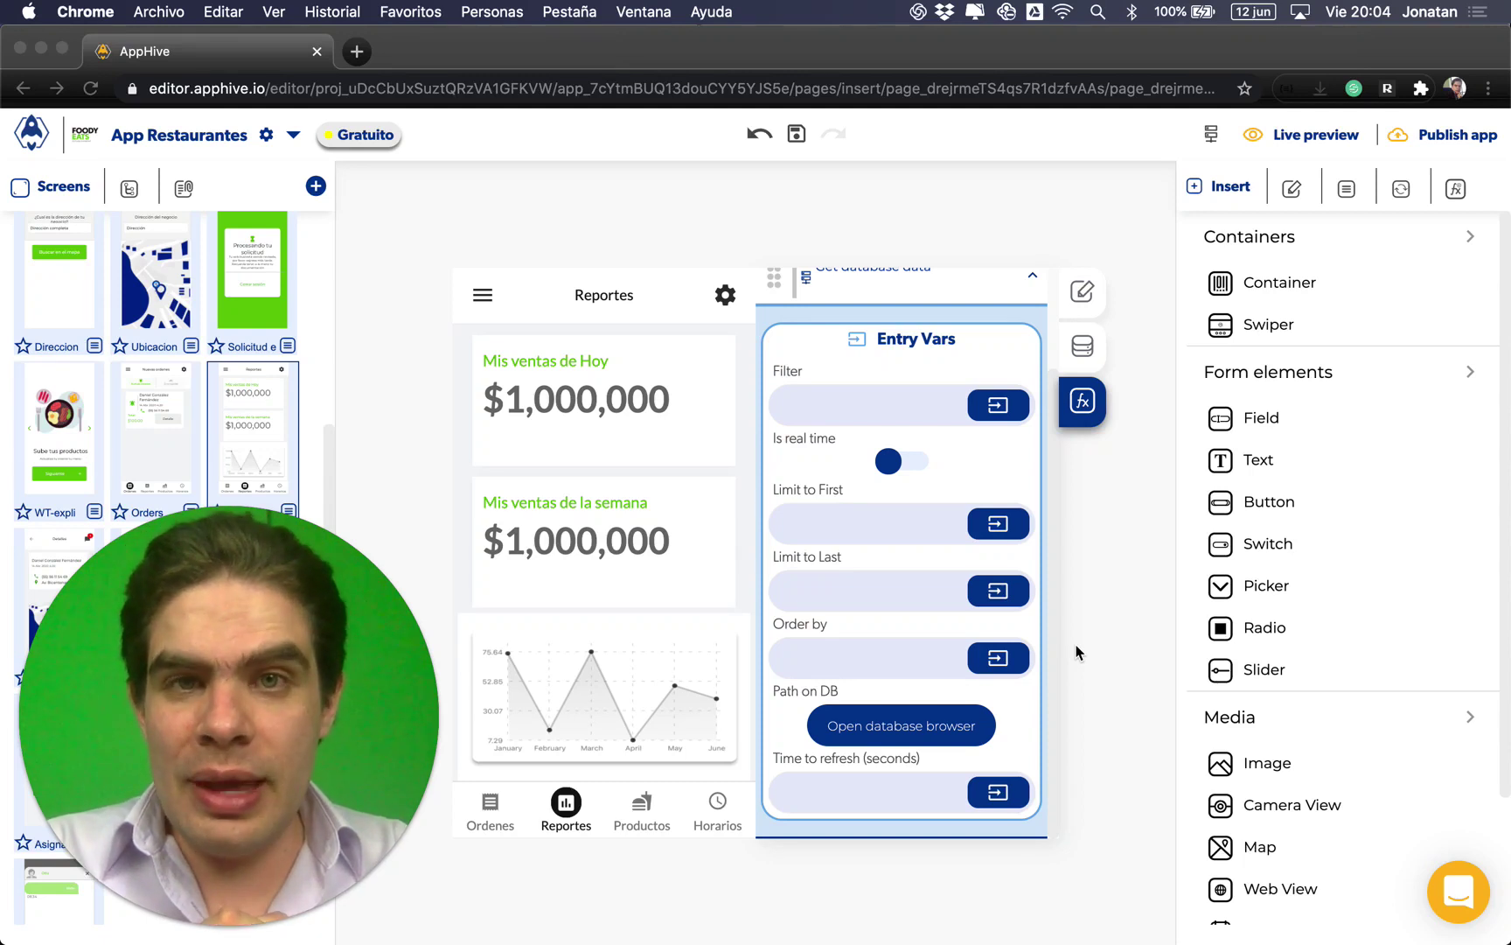
pyautogui.moveTo(288, 902)
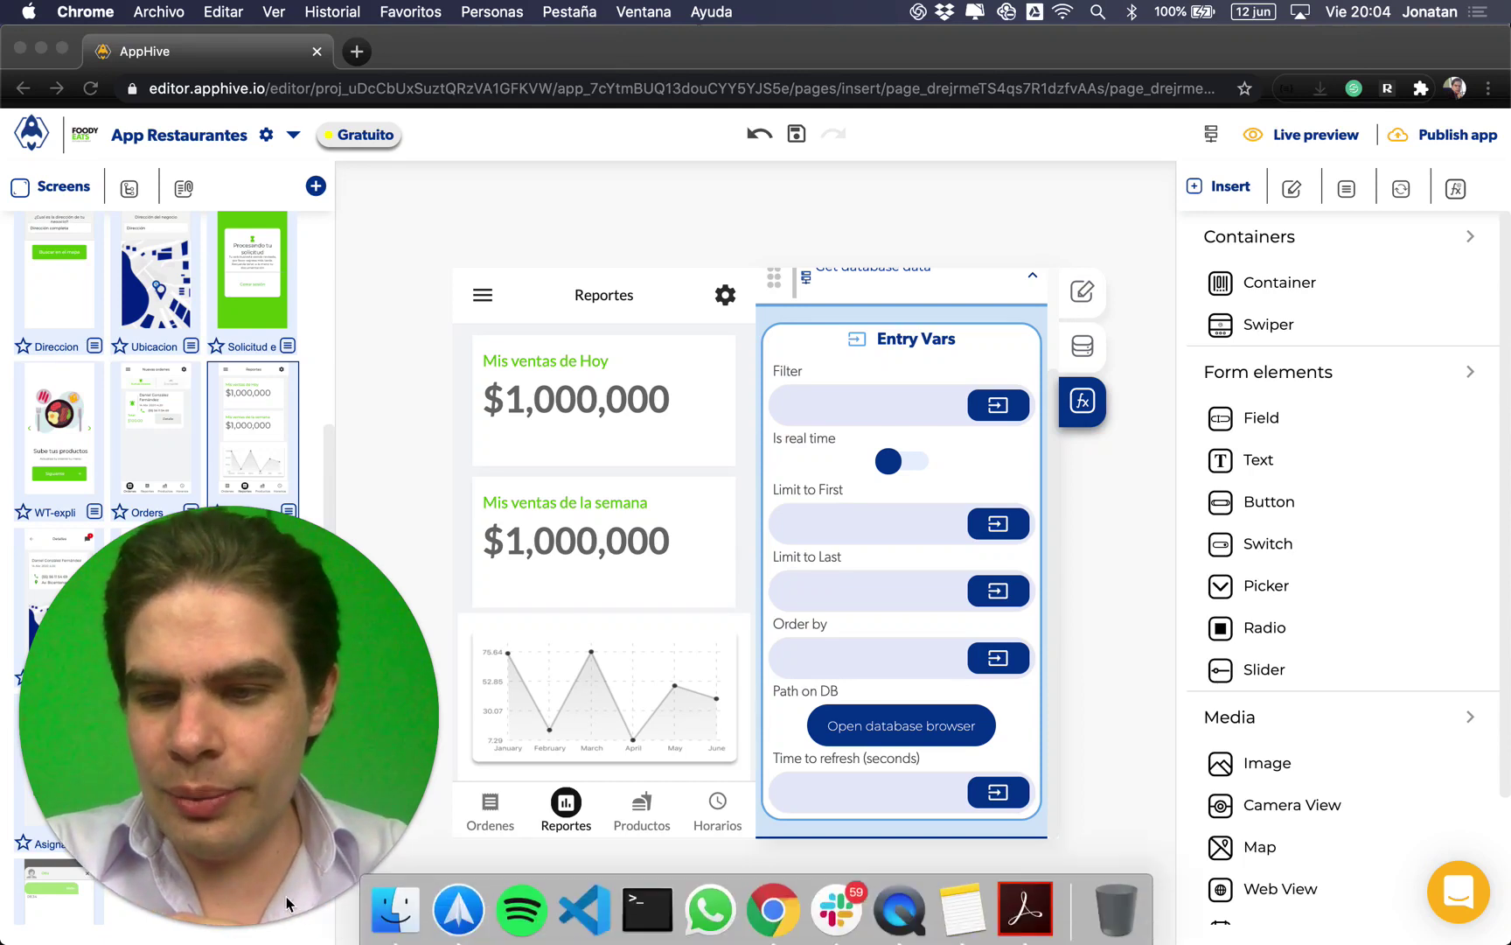
pyautogui.moveTo(193, 882)
pyautogui.click(200, 918)
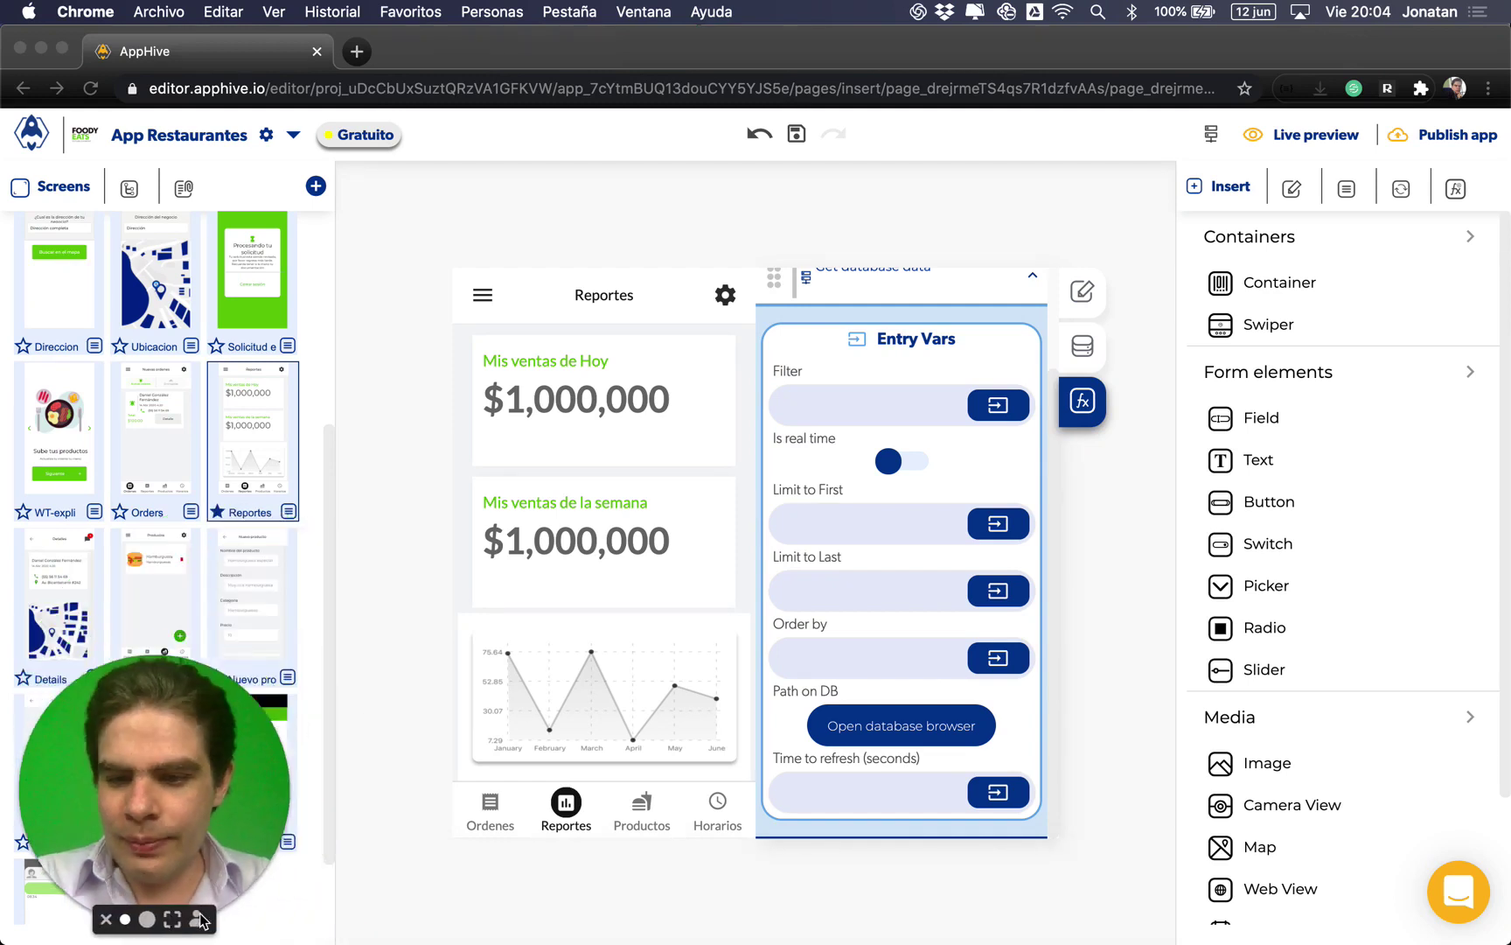
pyautogui.click(699, 458)
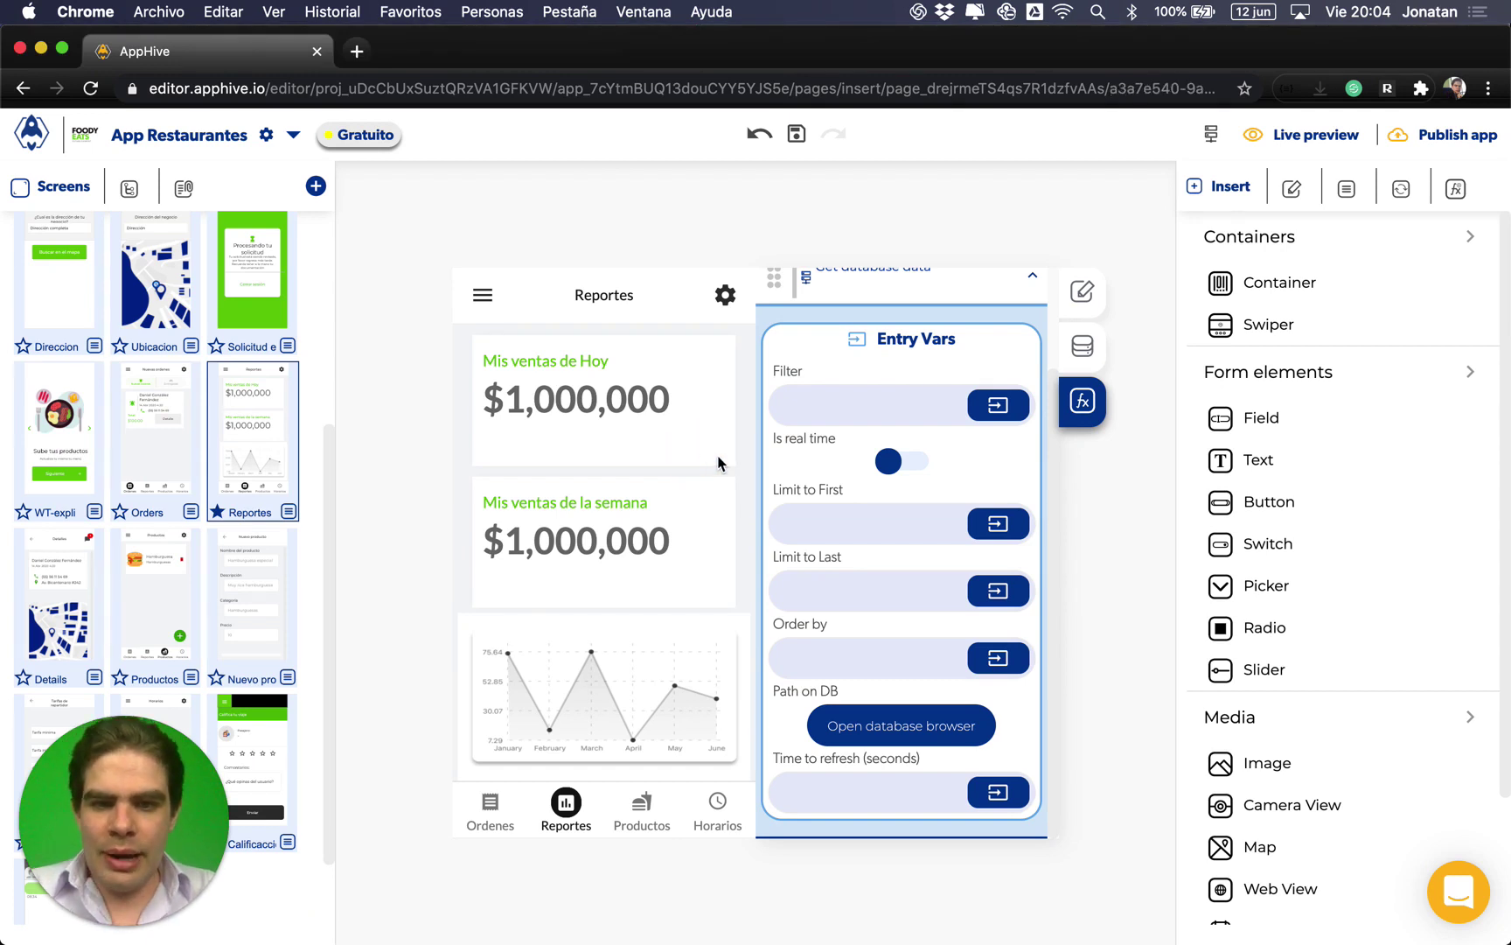
pyautogui.click(724, 463)
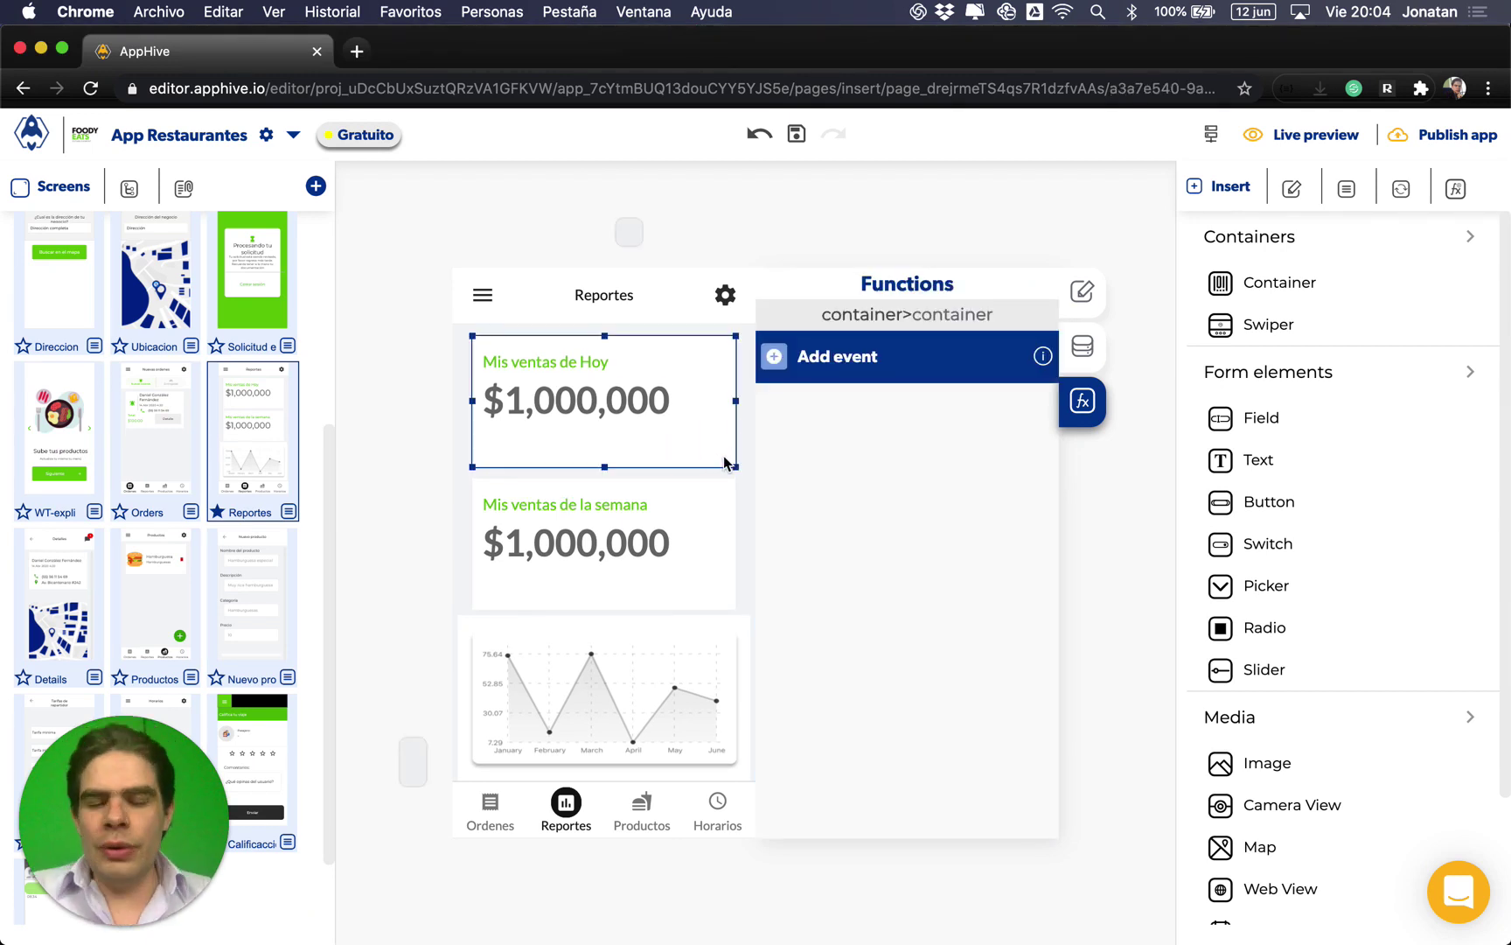
pyautogui.click(702, 498)
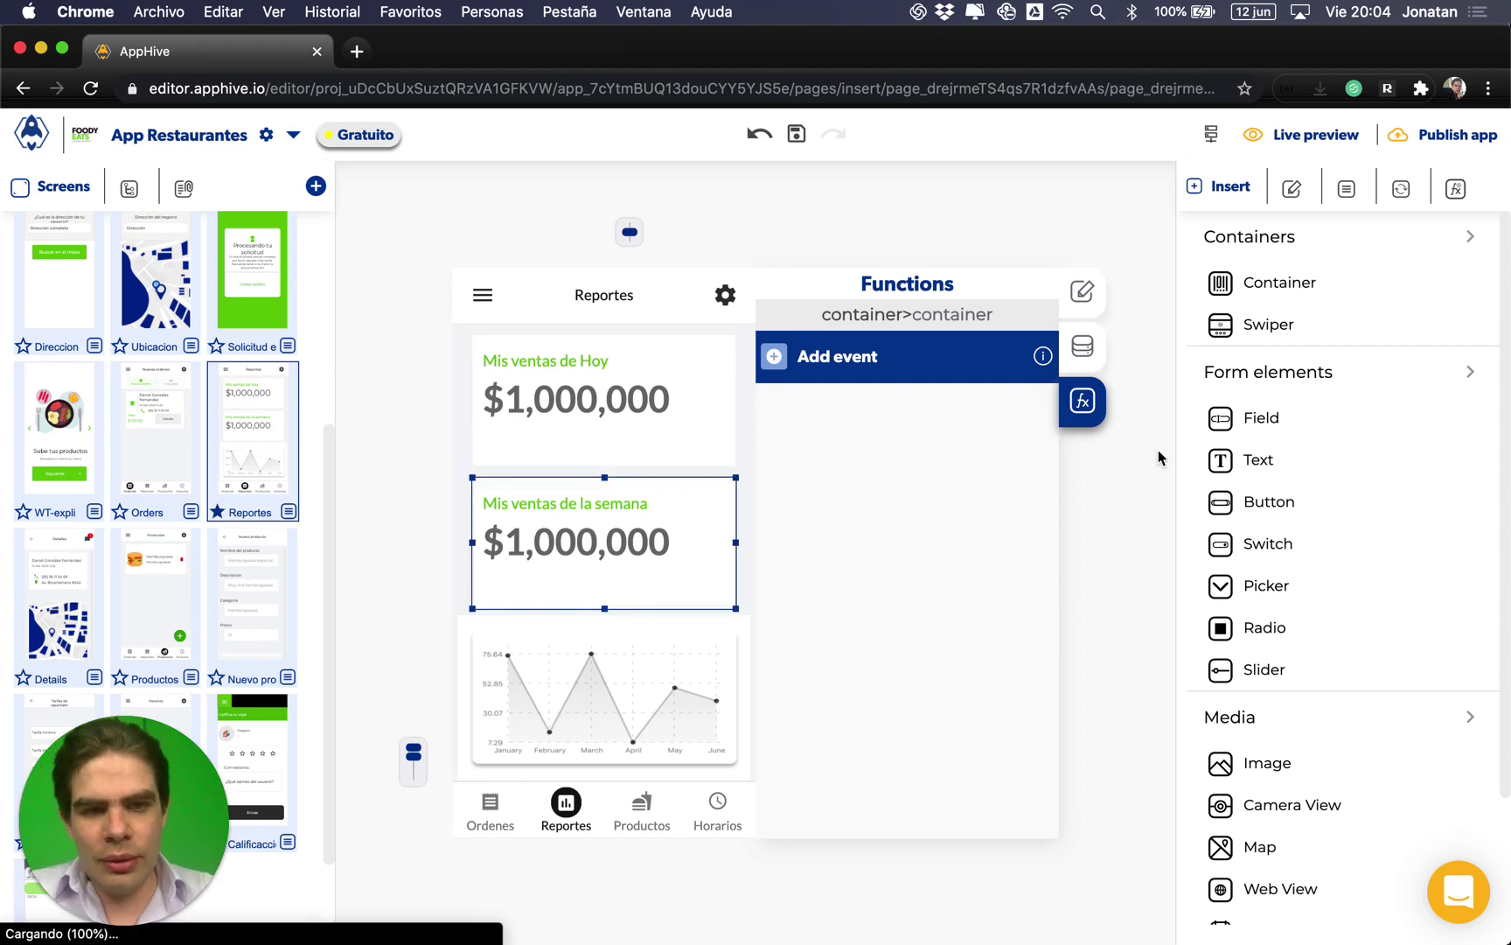
# Step: Open the Pedidos Completados collection in the cloud database editor
pyautogui.click(1214, 140)
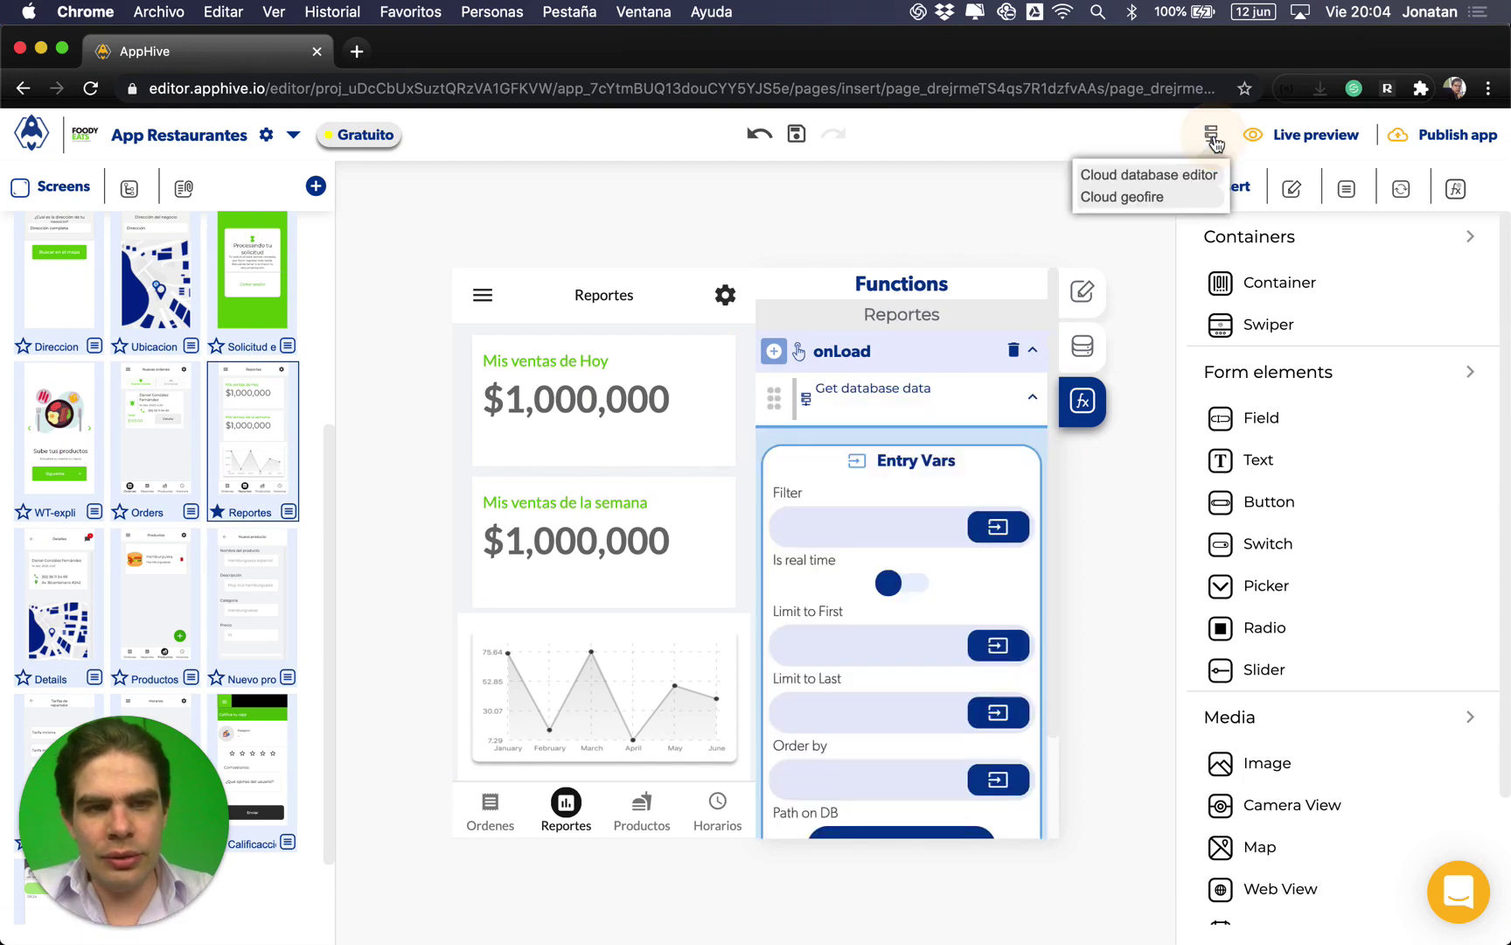
pyautogui.click(1175, 174)
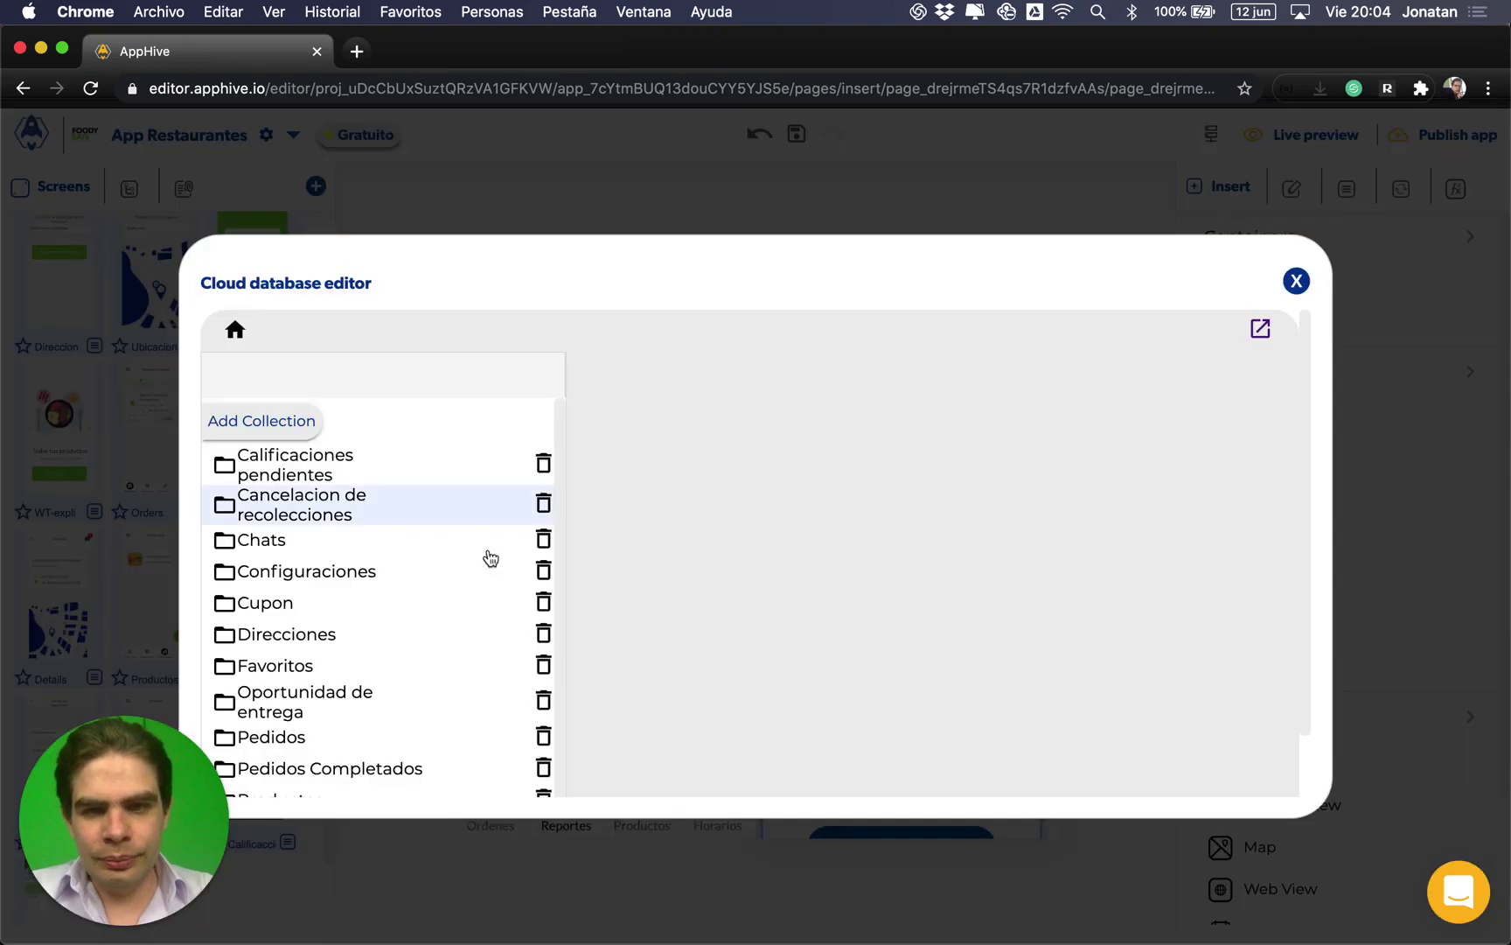
pyautogui.scroll(-2, 411, 700)
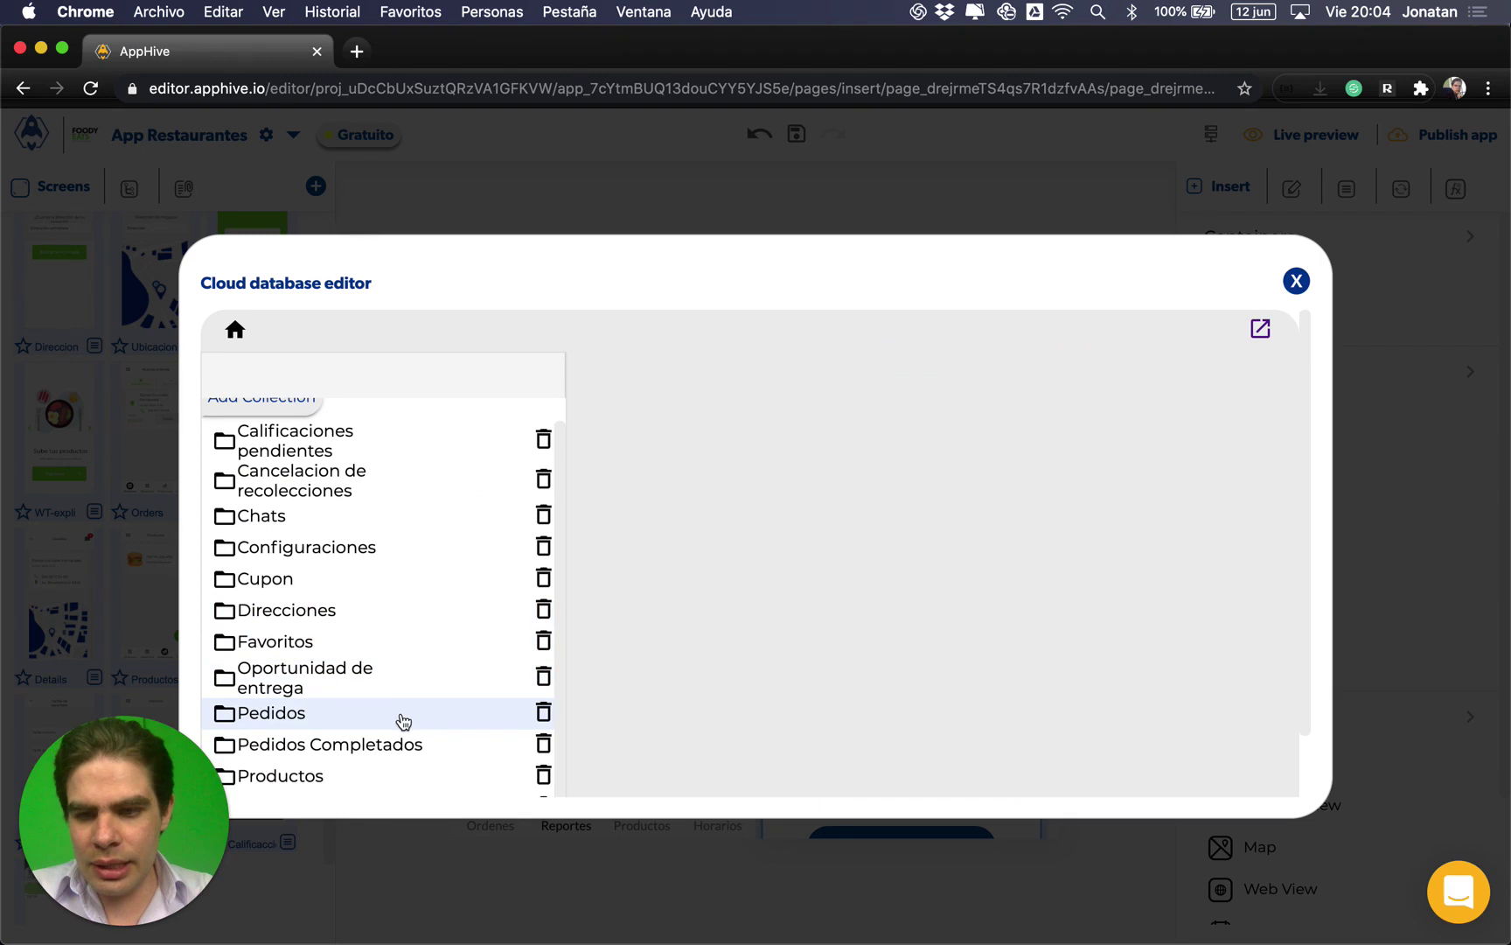
pyautogui.click(437, 745)
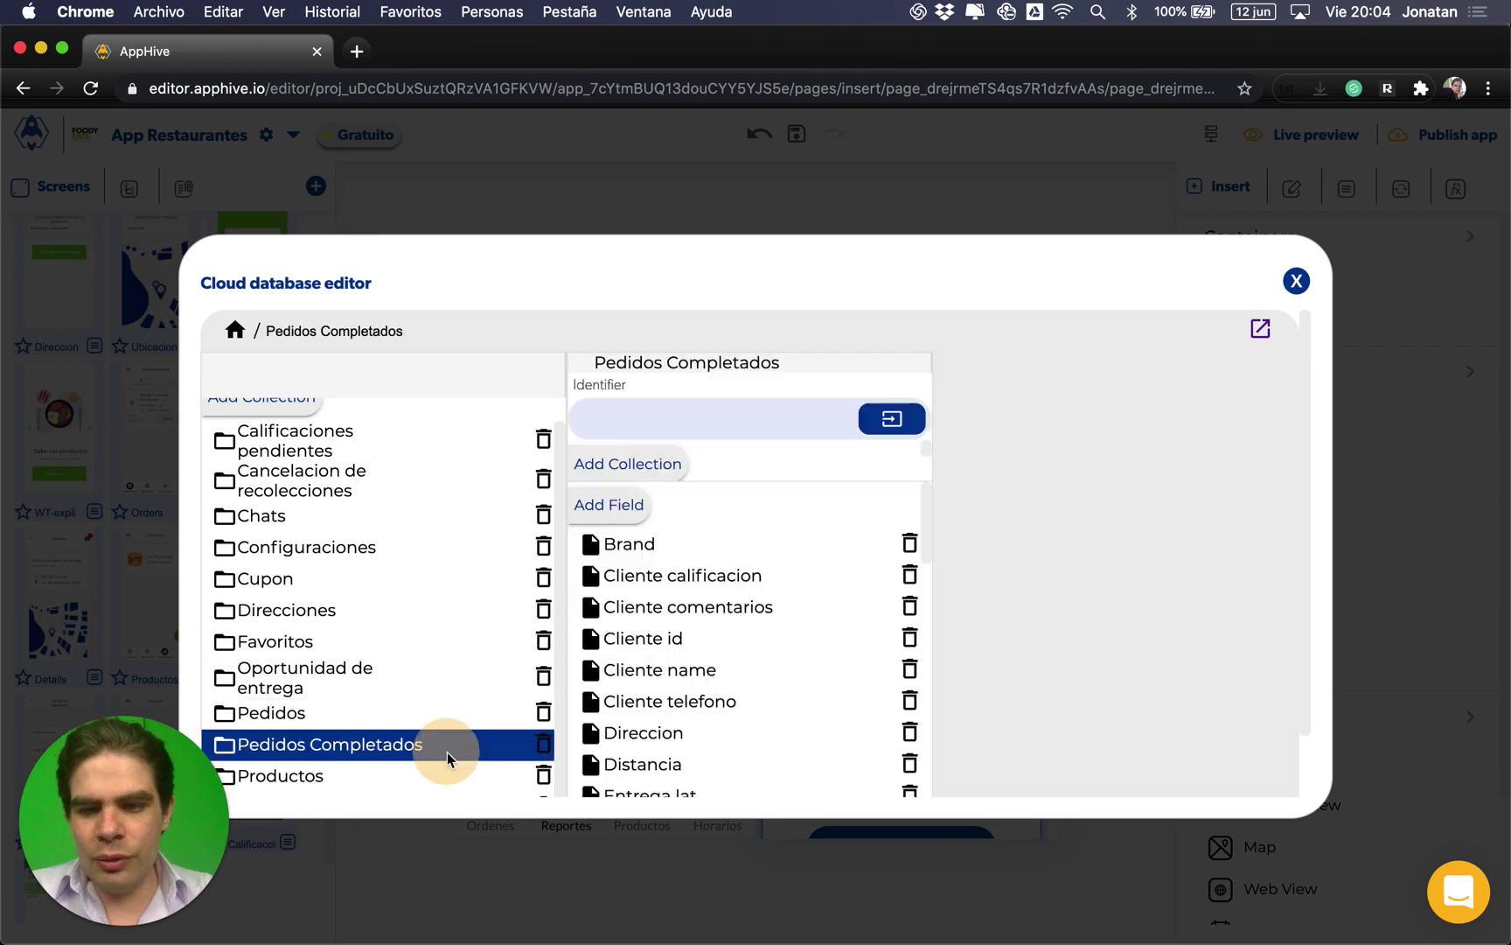
# Step: Examine the fields of Pedidos Completados and its stored order record across to the time columns, and close the database editor
pyautogui.scroll(-5, 751, 721)
pyautogui.scroll(-5, 751, 721)
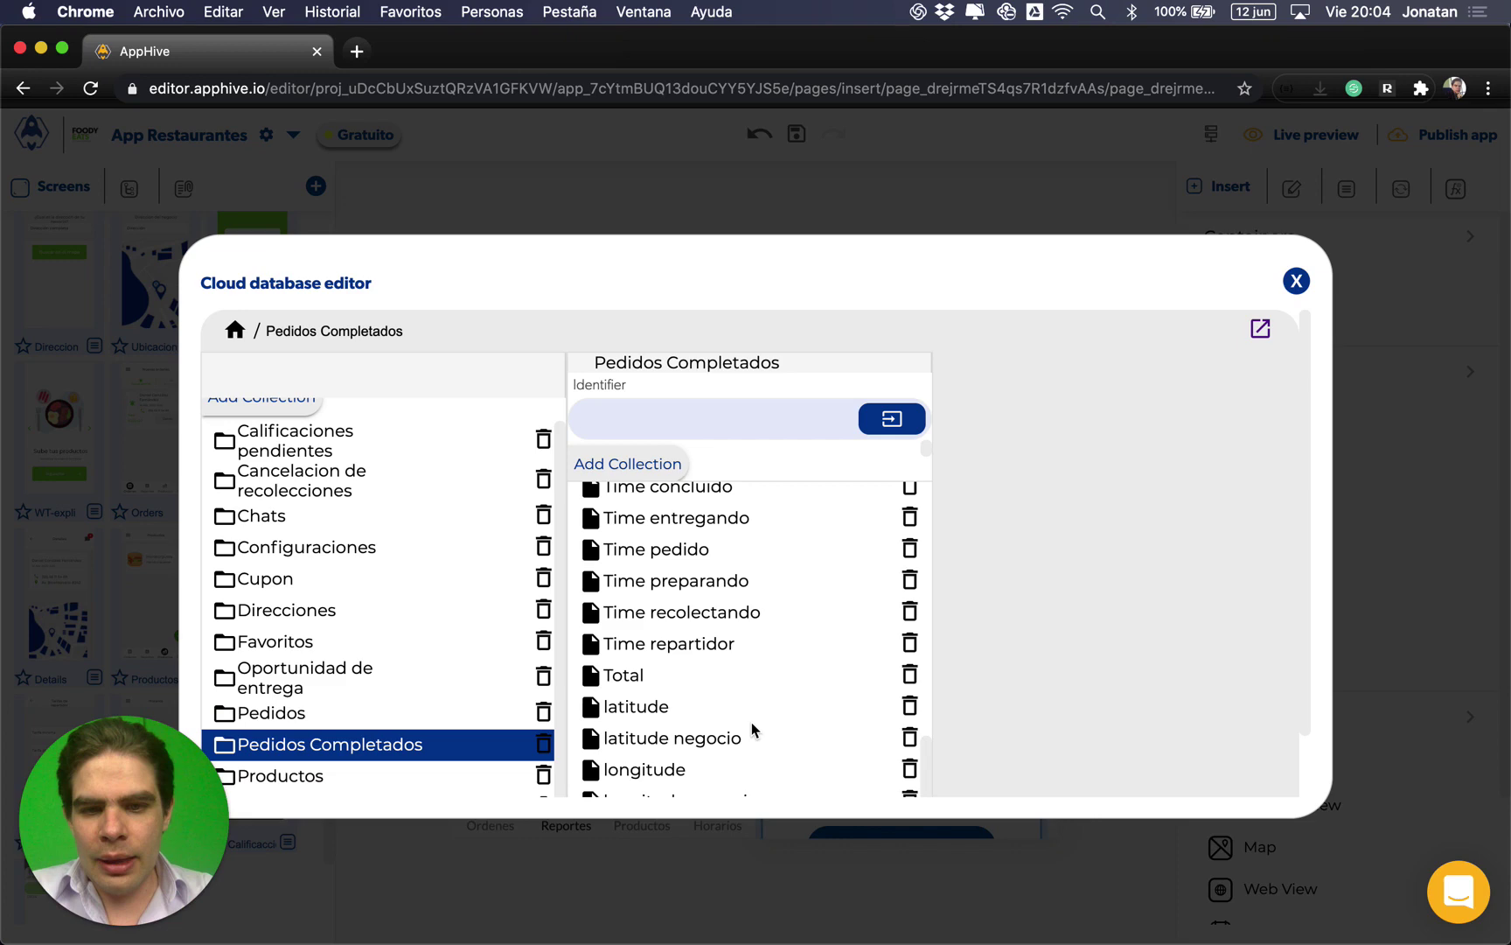
pyautogui.scroll(-5, 752, 722)
pyautogui.hscroll(2, 827, 656)
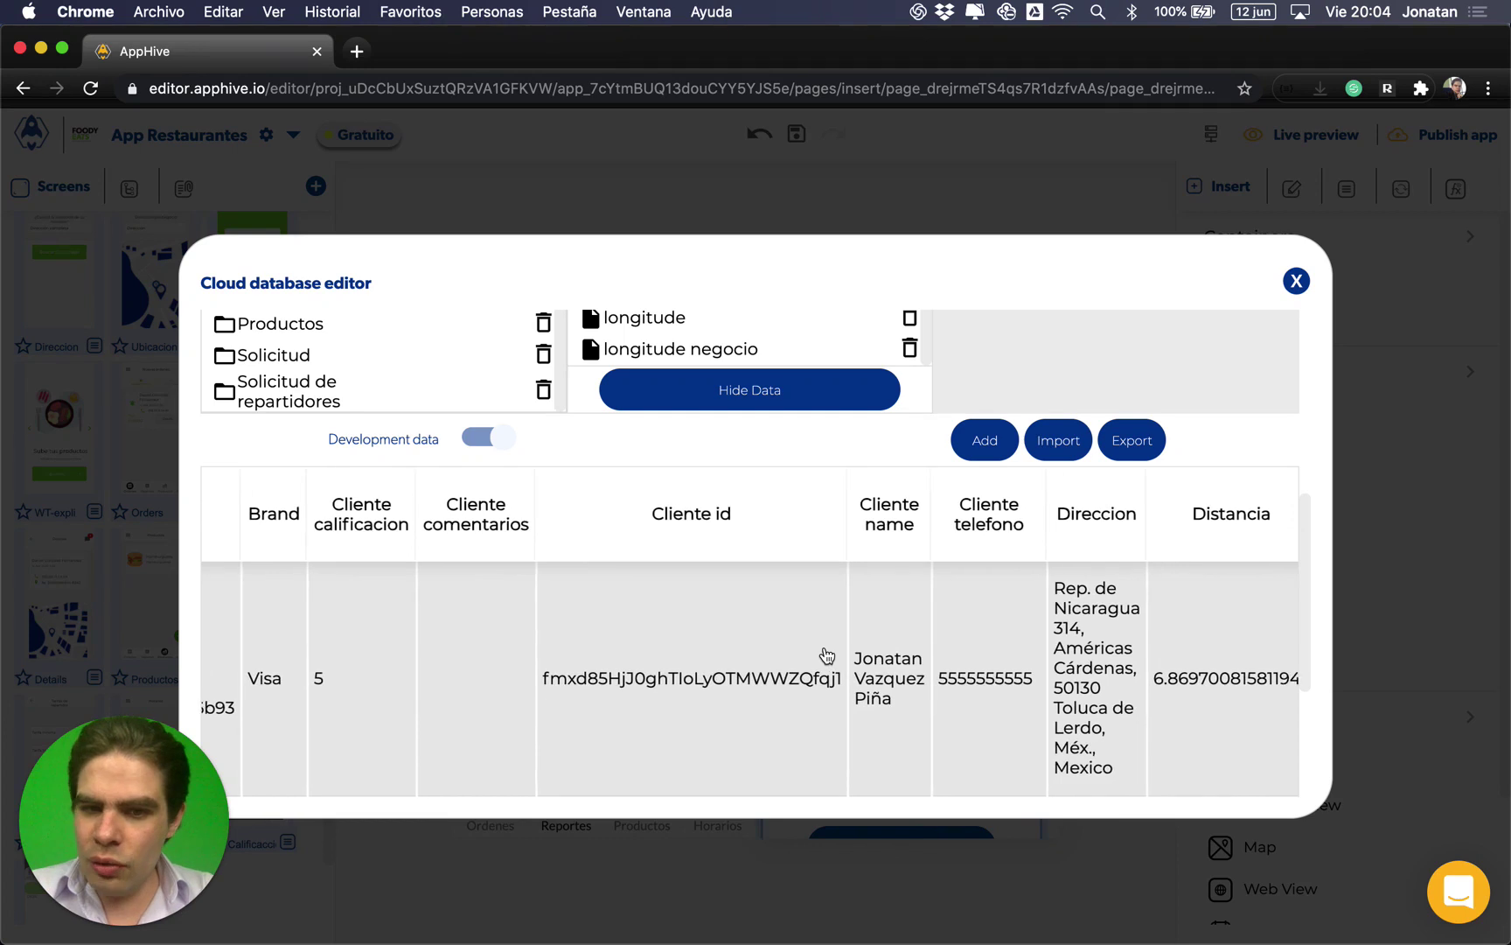
pyautogui.hscroll(12, 827, 656)
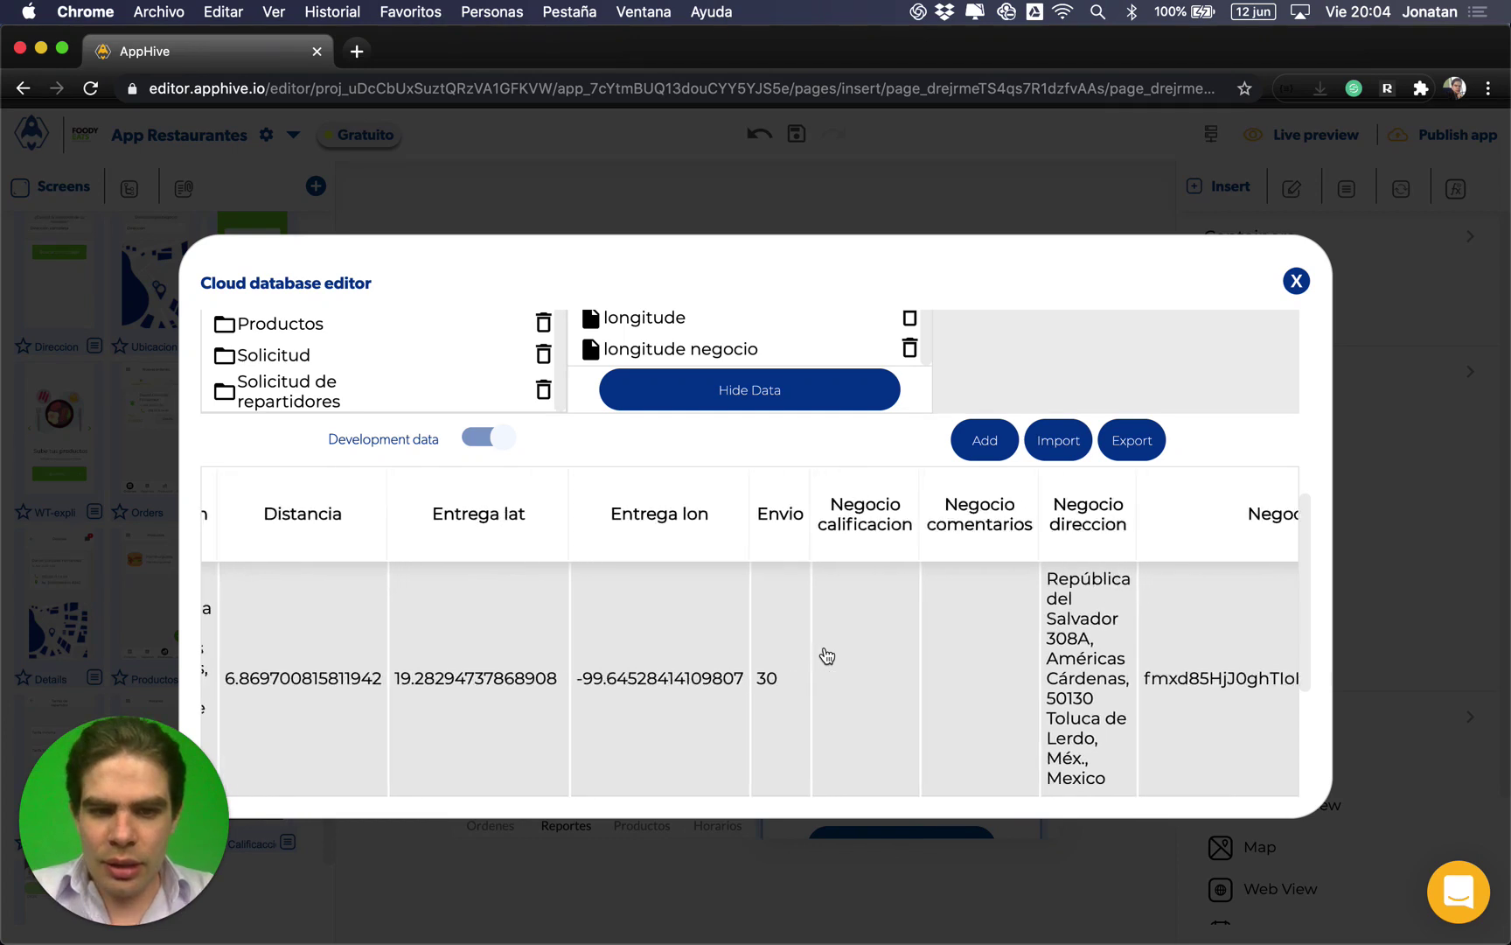
pyautogui.hscroll(8, 827, 656)
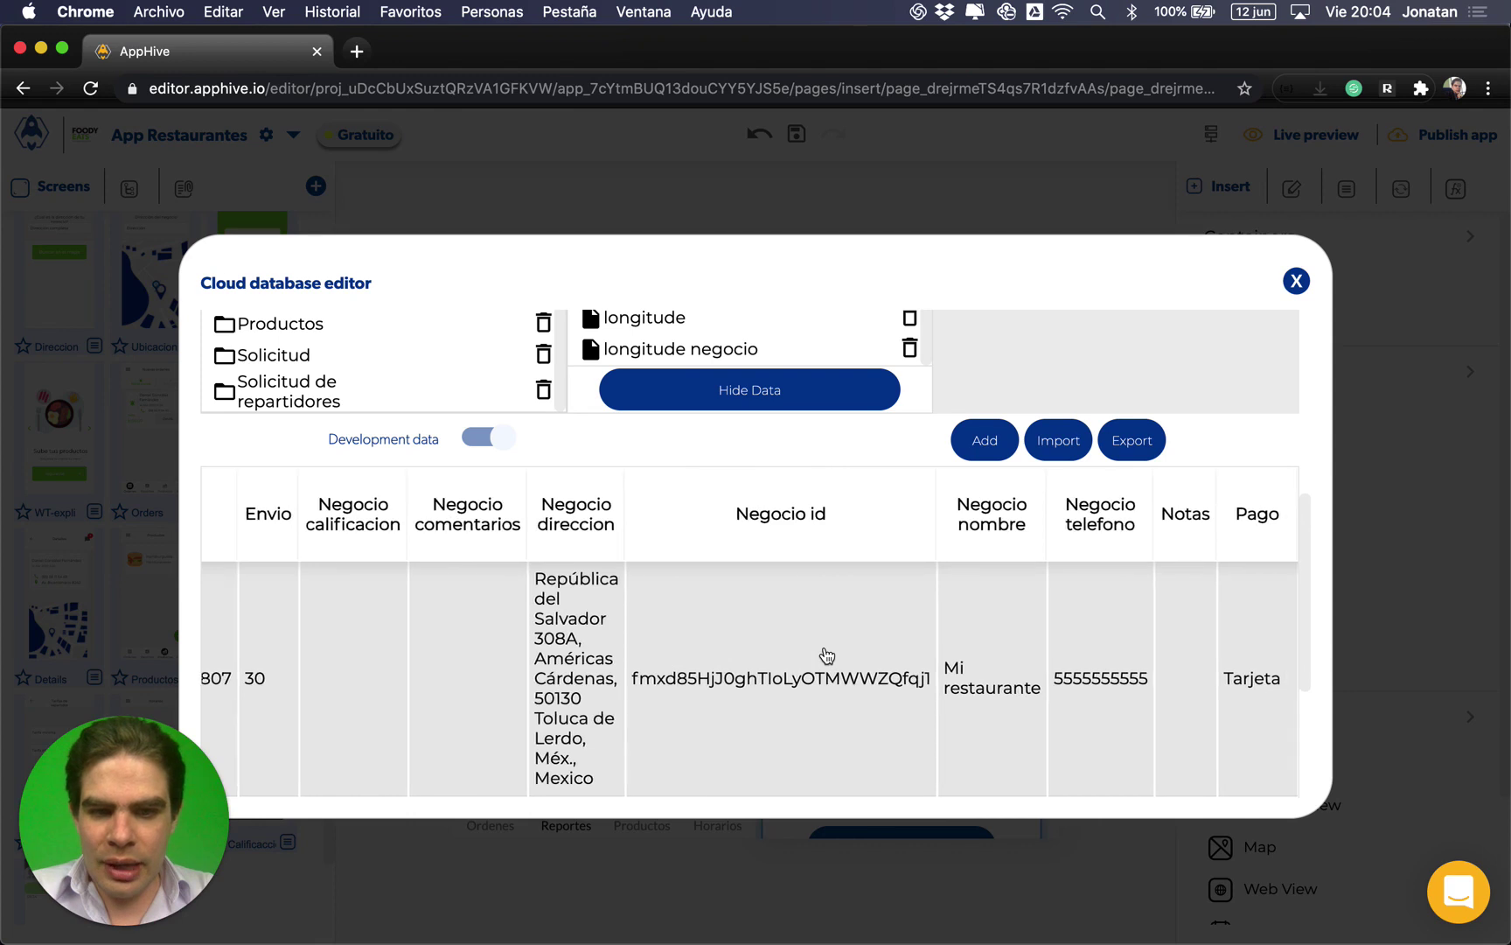
pyautogui.hscroll(2, 657, 662)
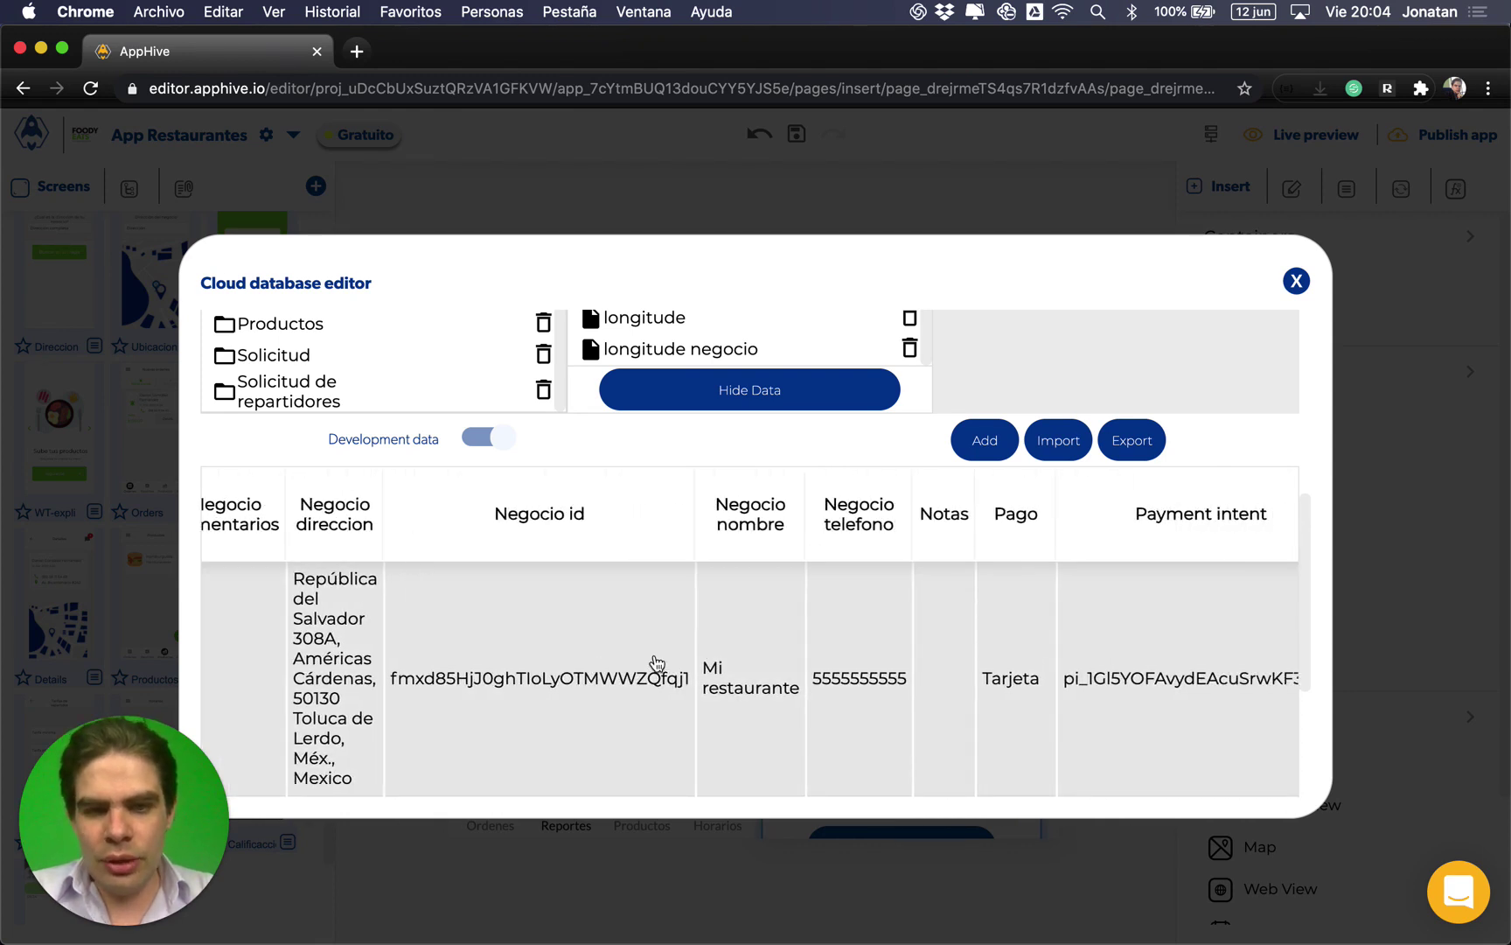
pyautogui.hscroll(10, 657, 662)
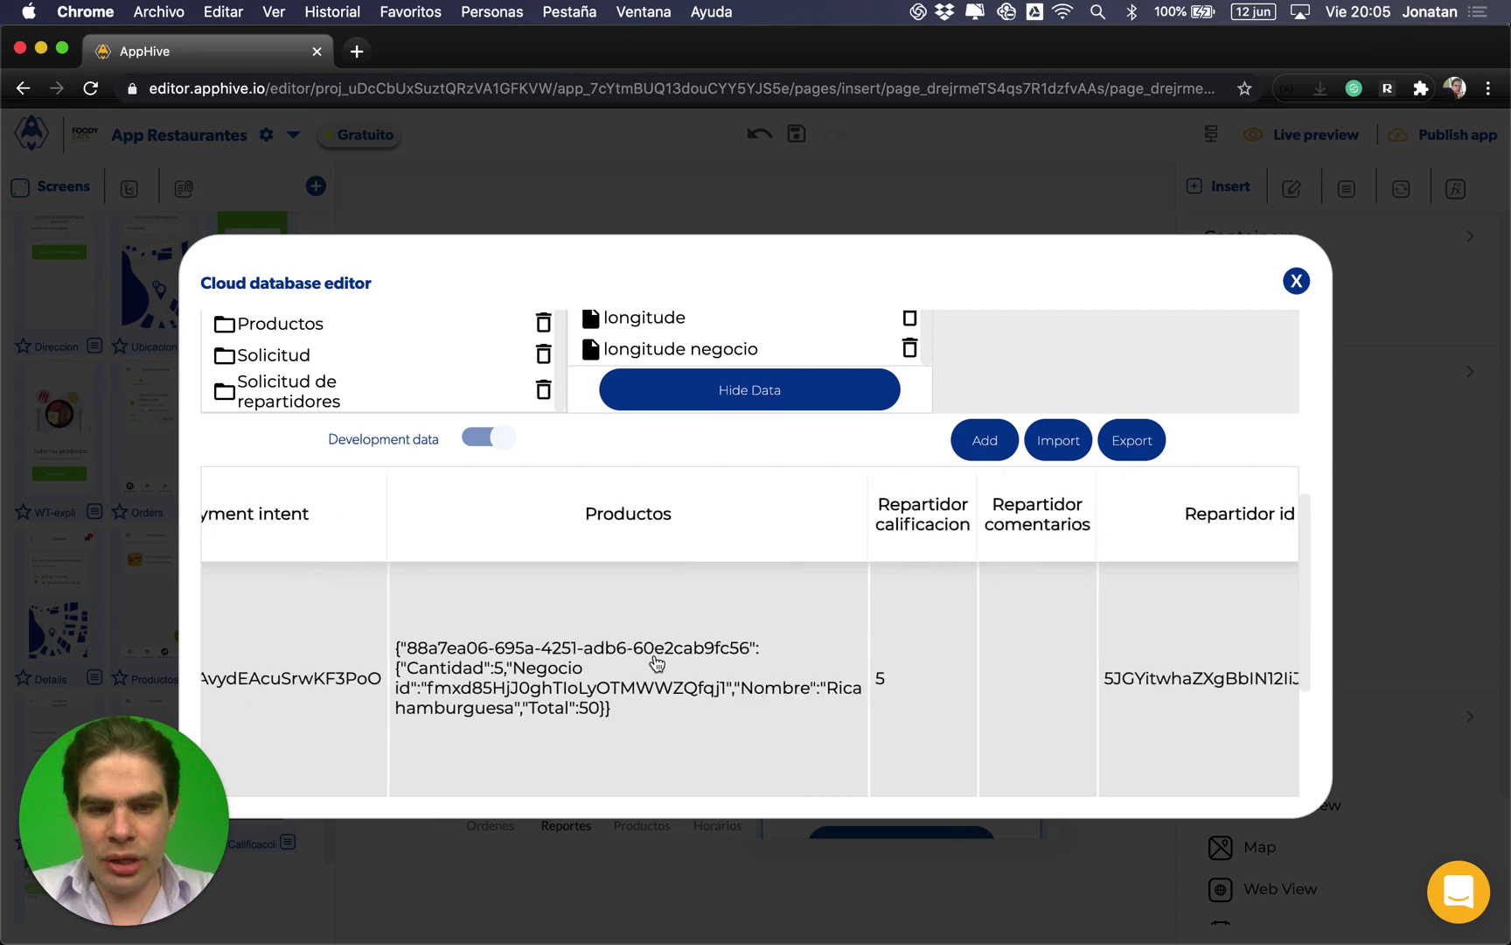
pyautogui.hscroll(4, 657, 663)
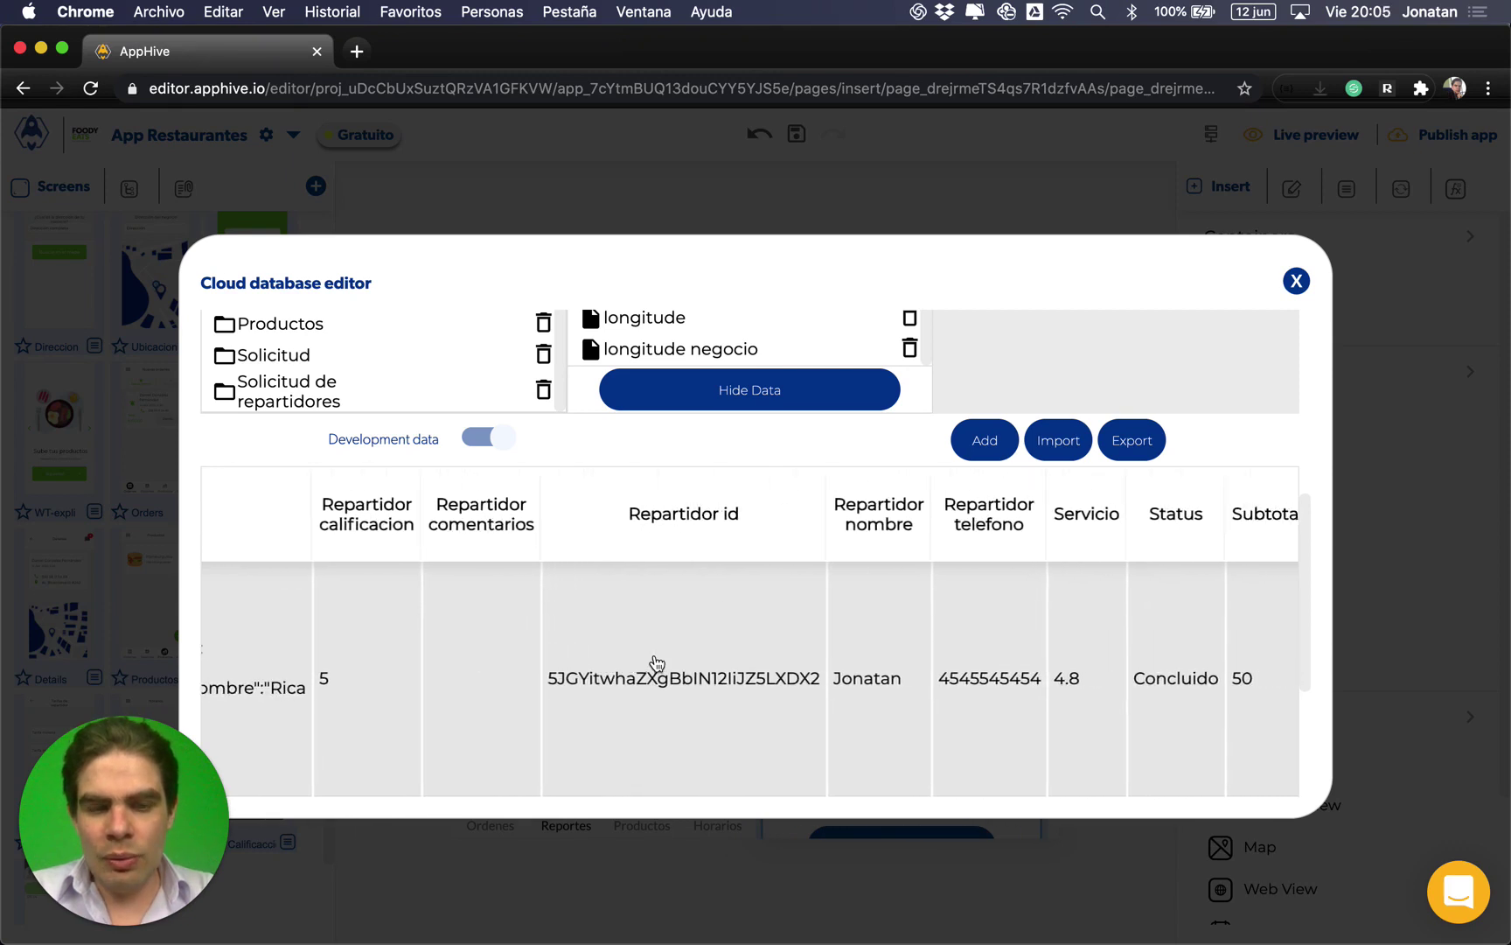
pyautogui.hscroll(2, 656, 662)
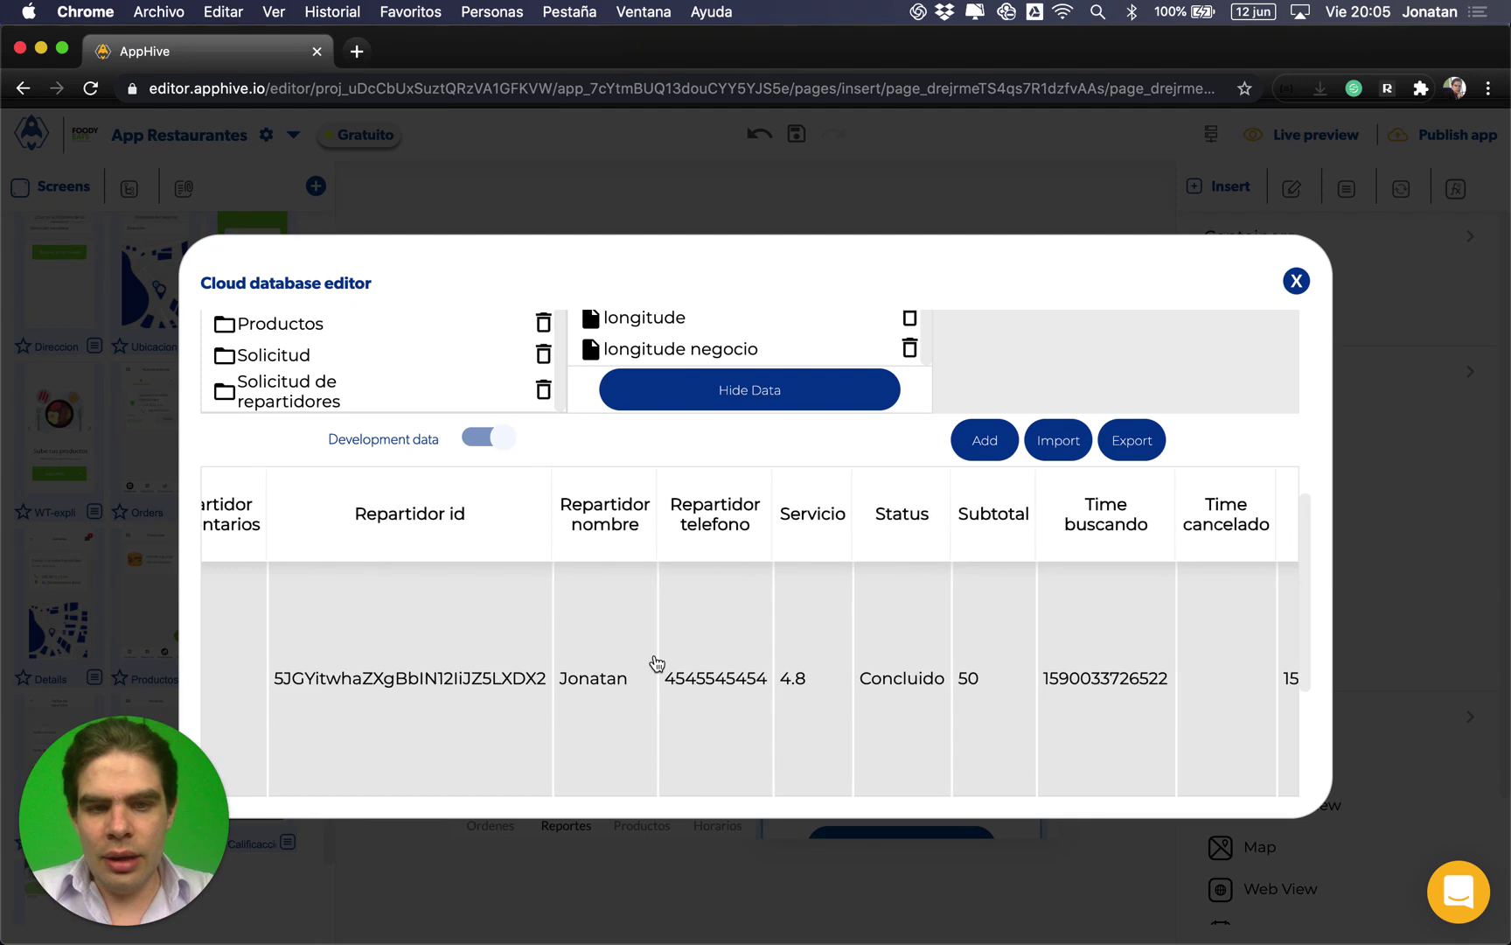
pyautogui.hscroll(1, 656, 662)
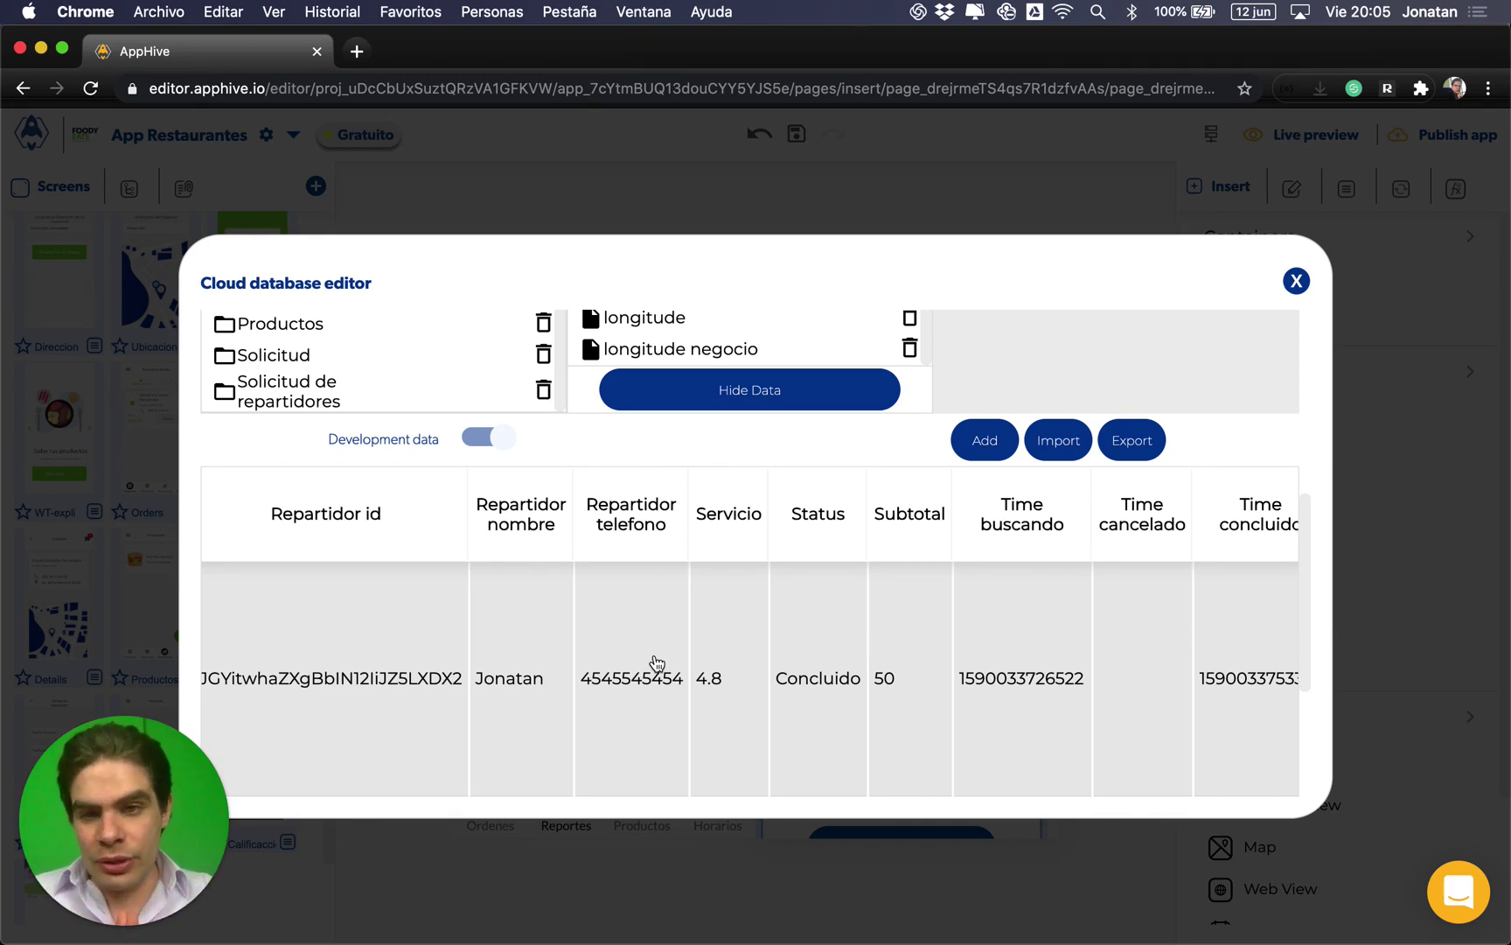
pyautogui.click(1296, 280)
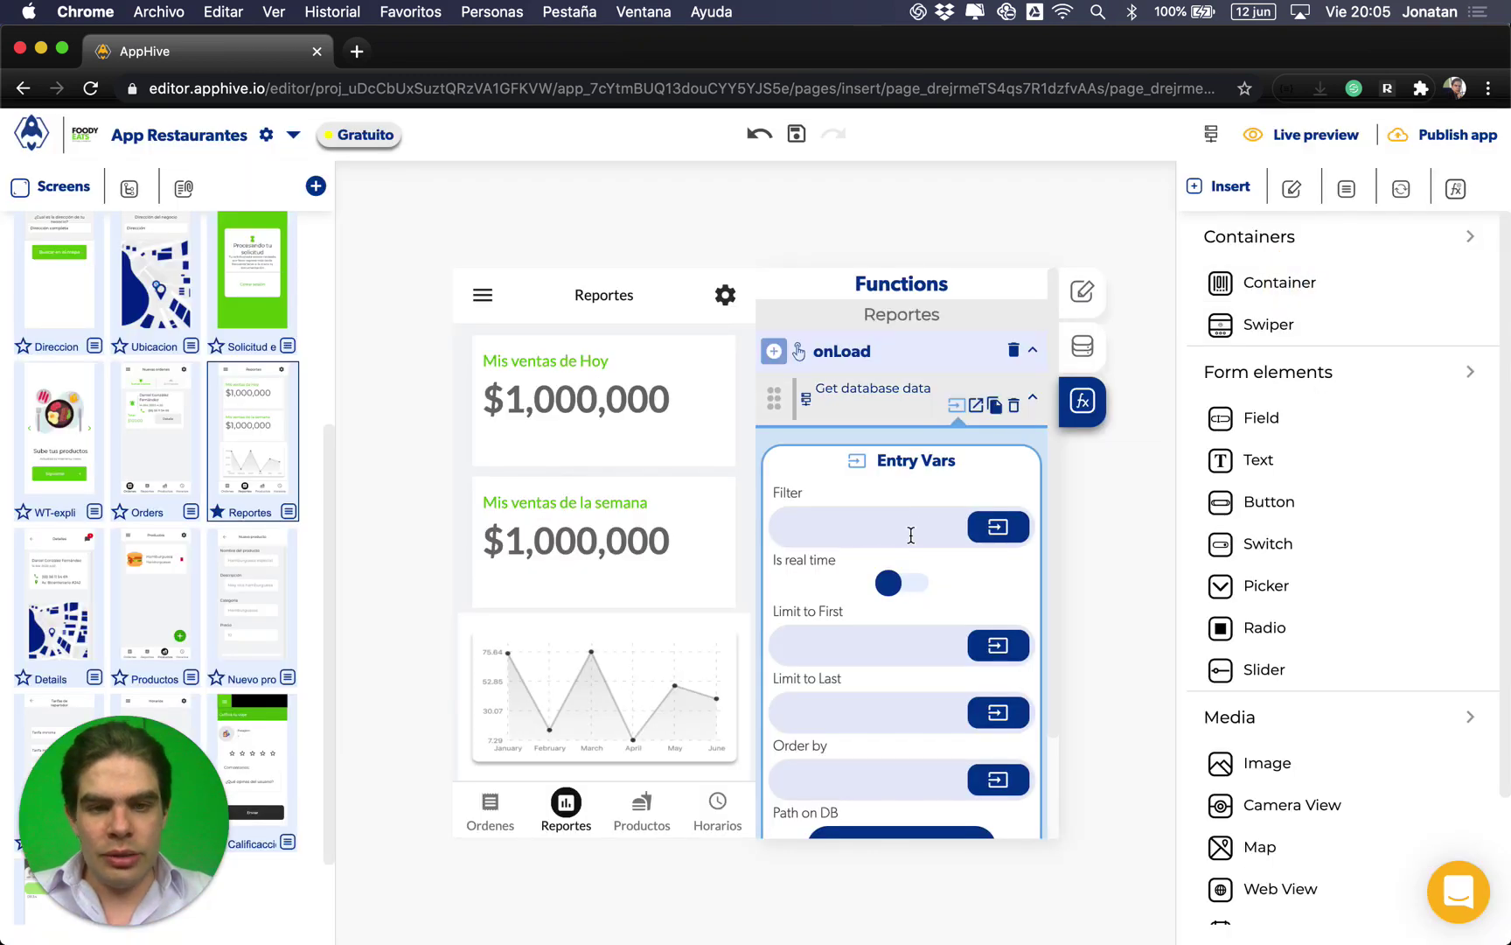
# Step: Copy the field name Negocio id from the Pedidos Completados collection into the Order by setting of Get database data
pyautogui.scroll(-3, 910, 535)
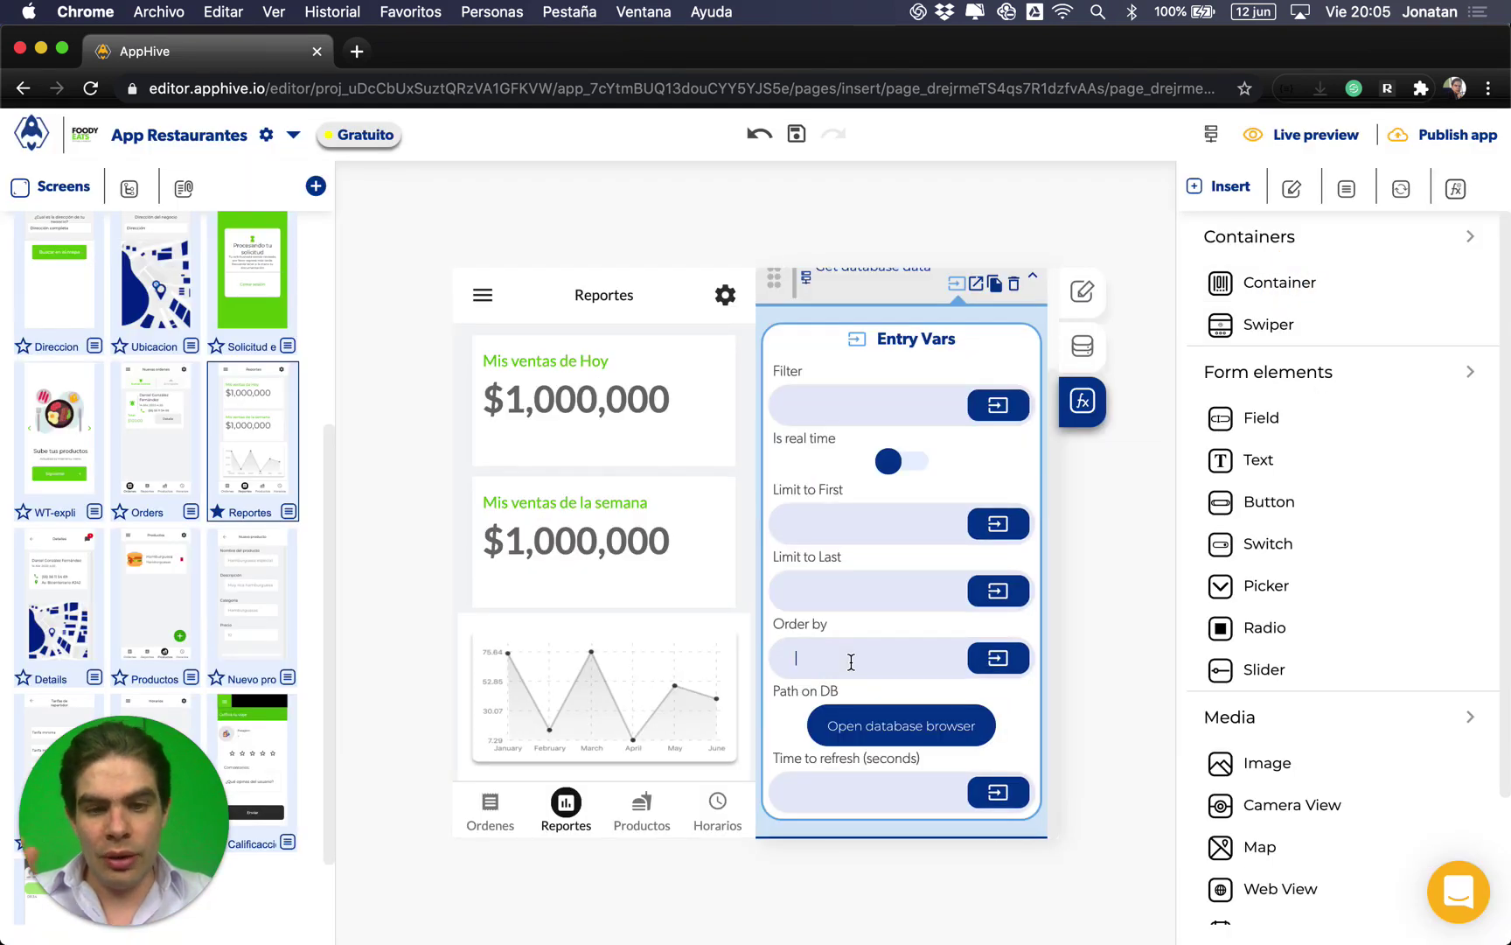
pyautogui.click(837, 399)
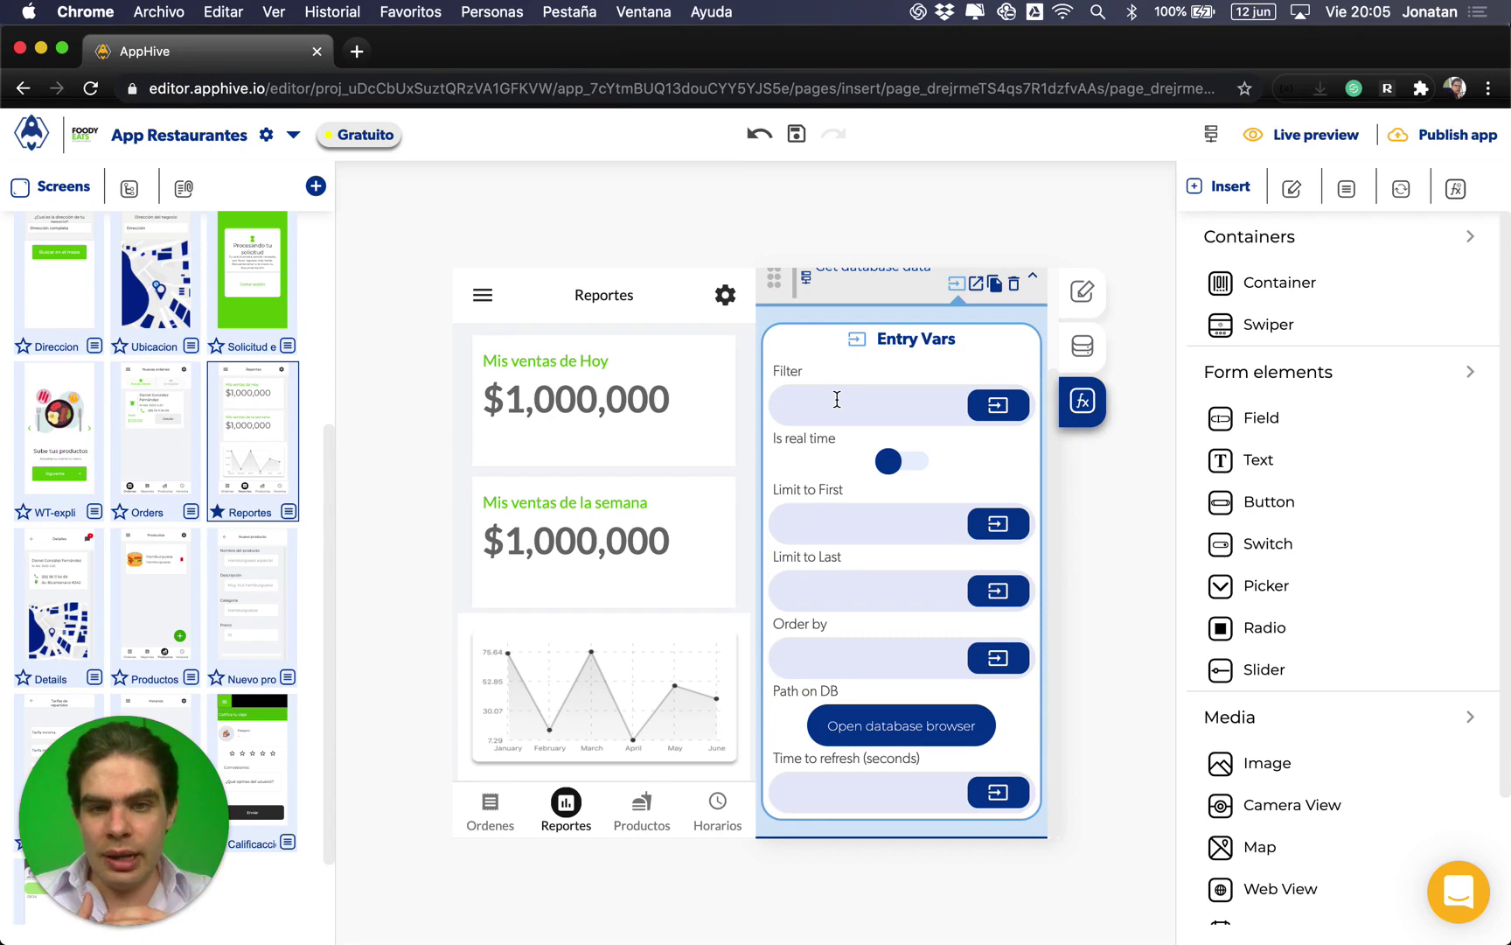
pyautogui.click(895, 653)
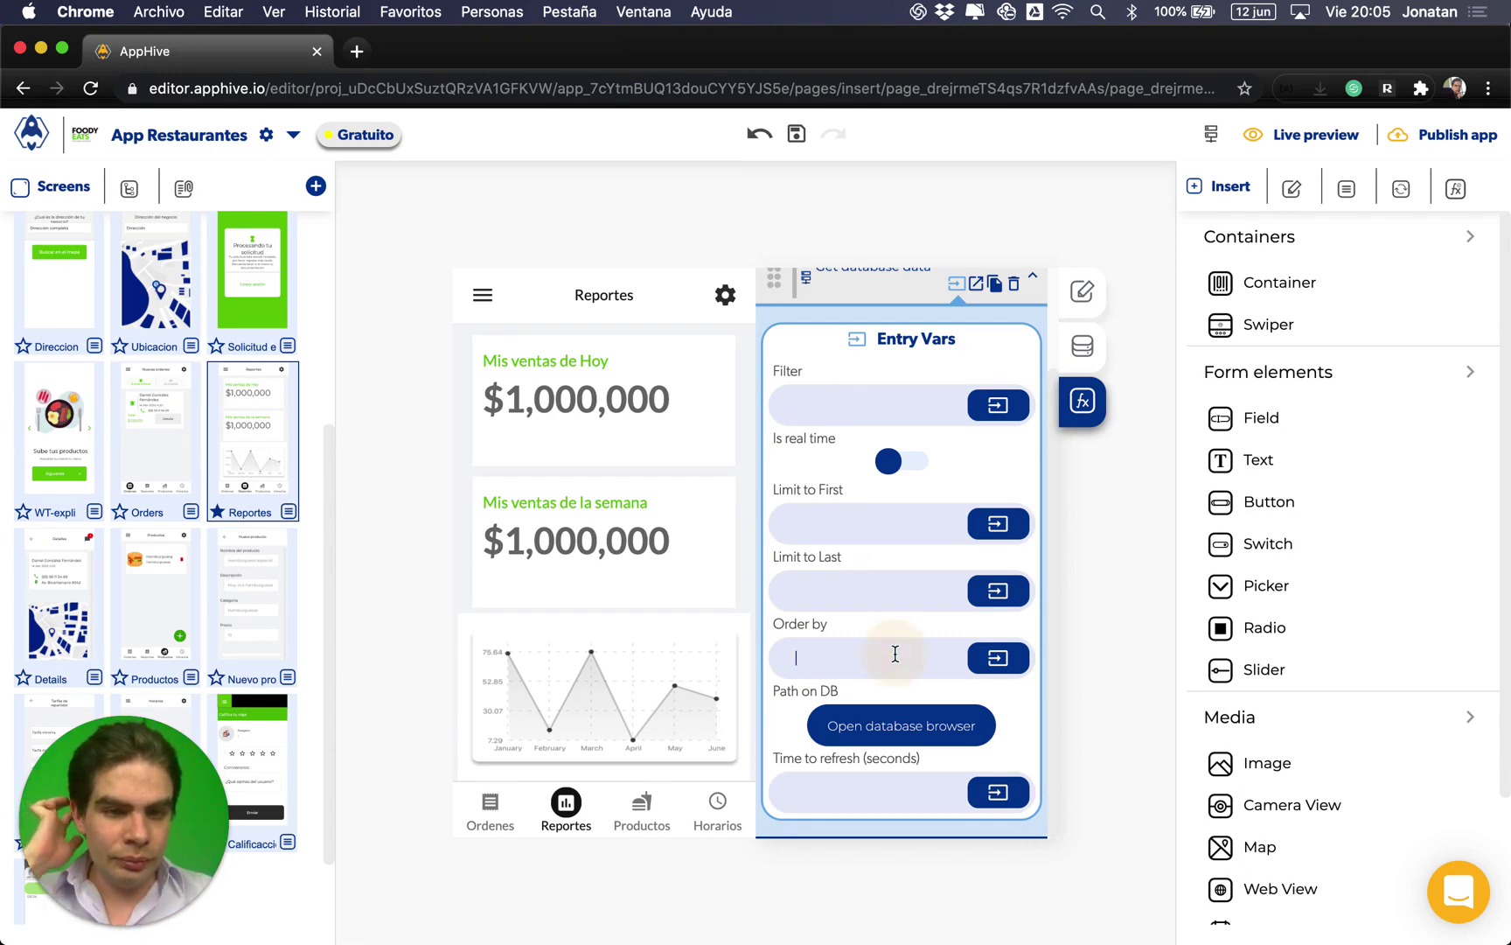
pyautogui.click(881, 723)
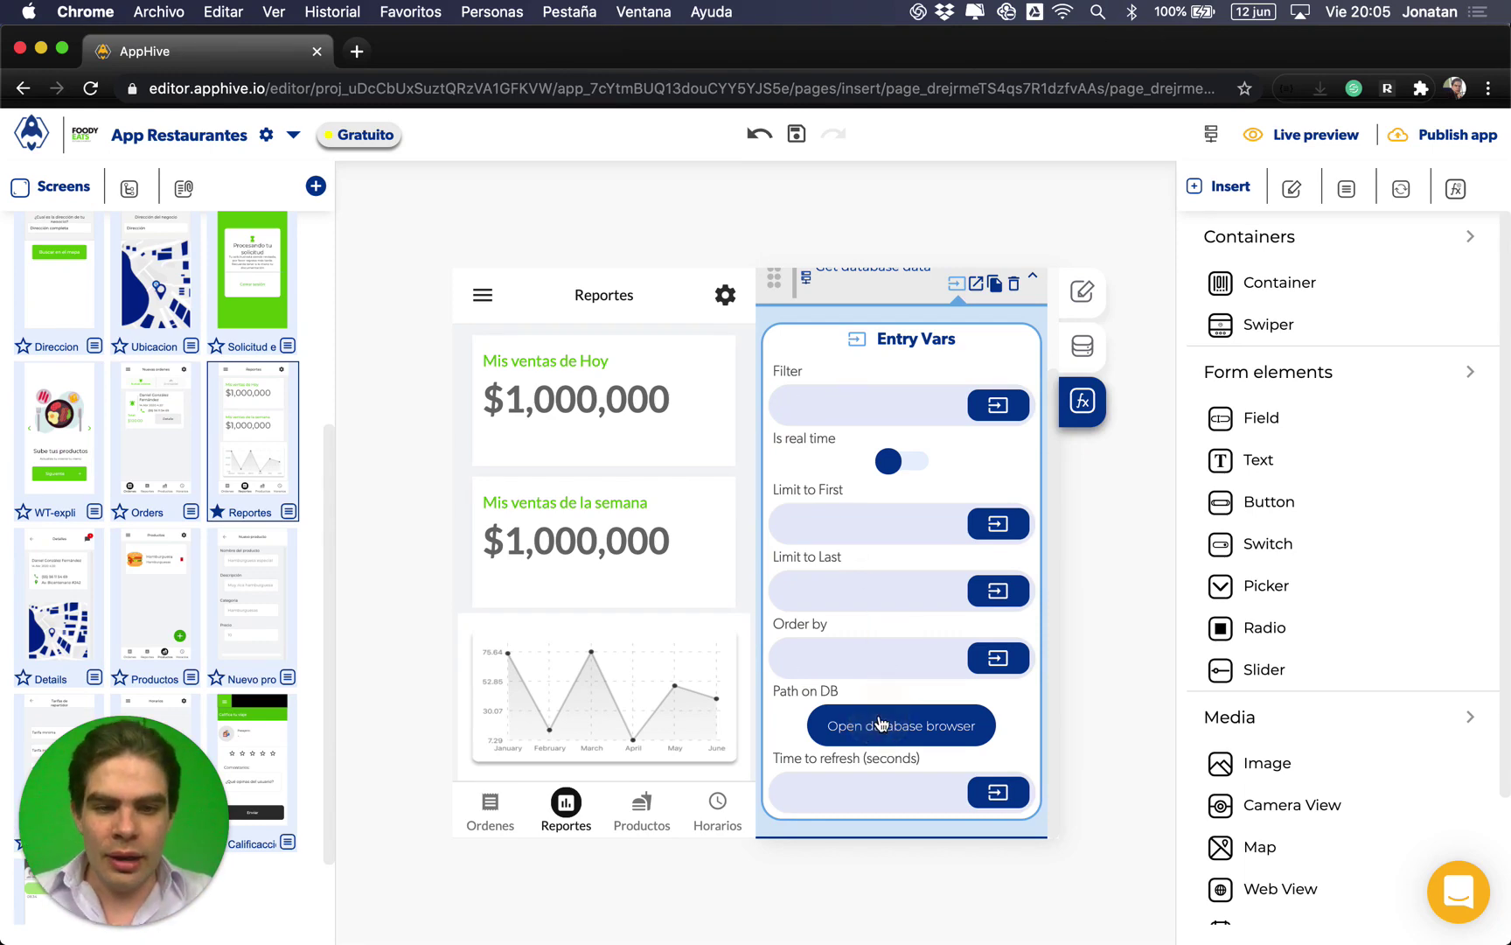
pyautogui.scroll(-5, 733, 673)
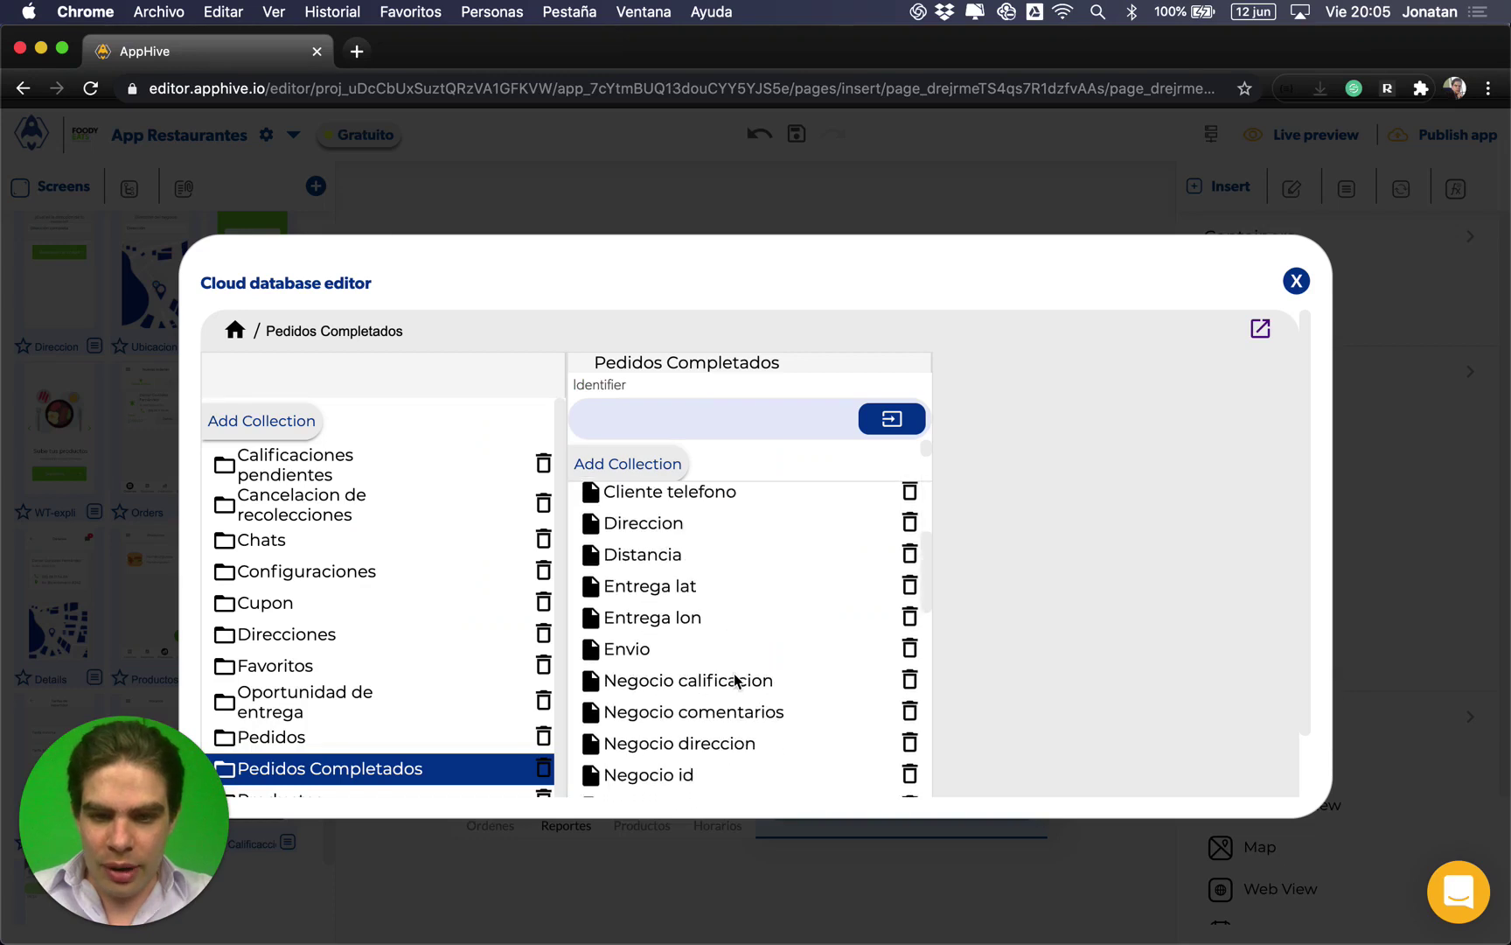
pyautogui.scroll(-1, 735, 680)
pyautogui.moveTo(693, 705); pyautogui.dragTo(609, 707)
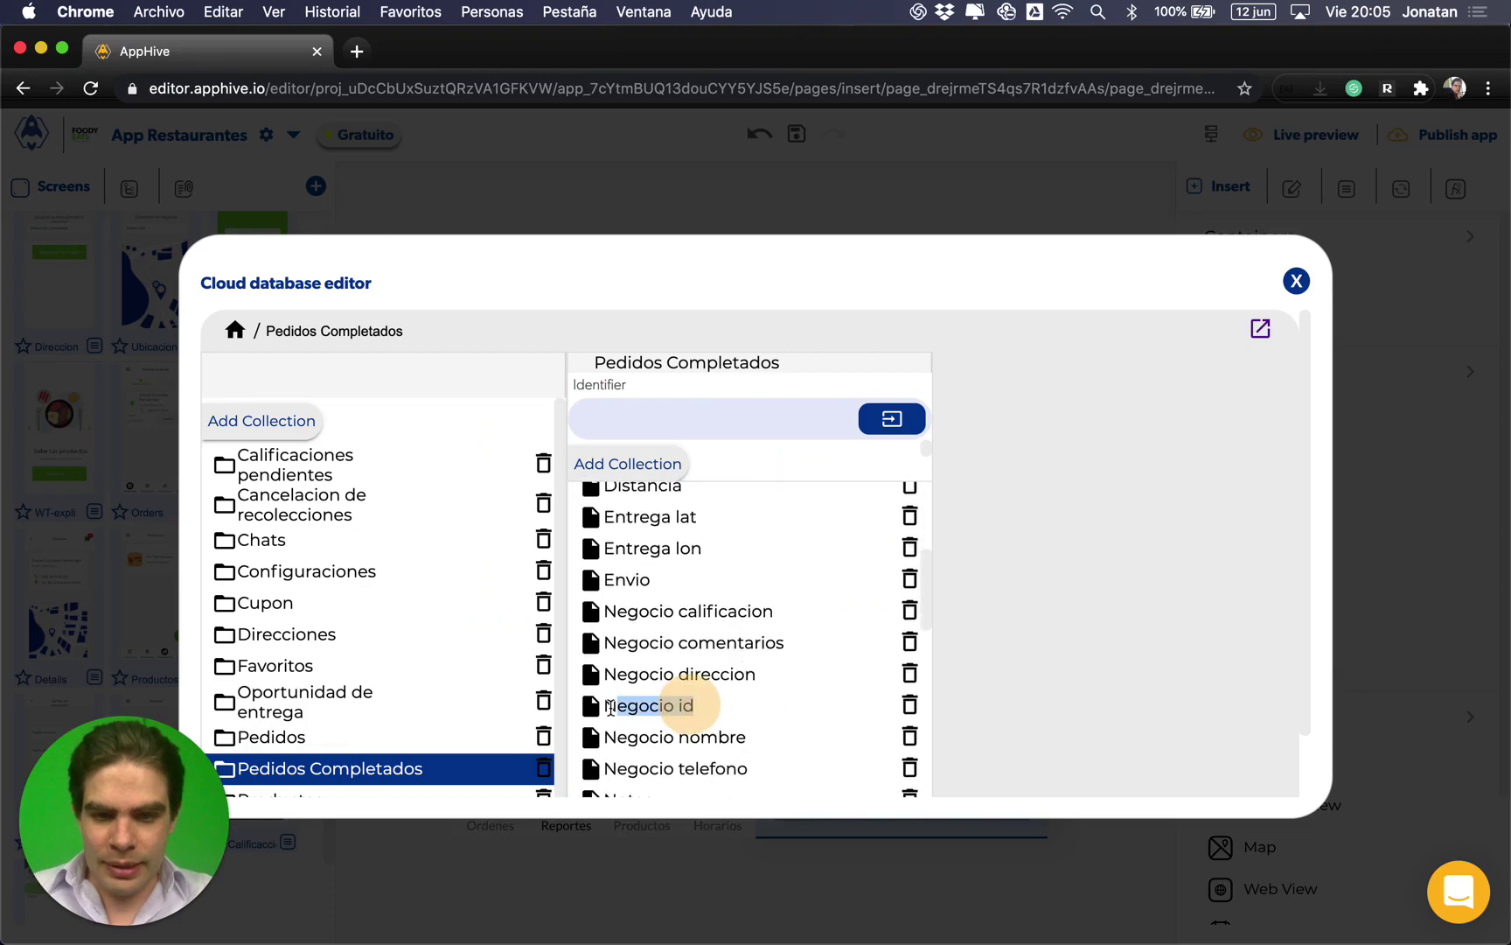
pyautogui.press('super+c')
pyautogui.click(1296, 282)
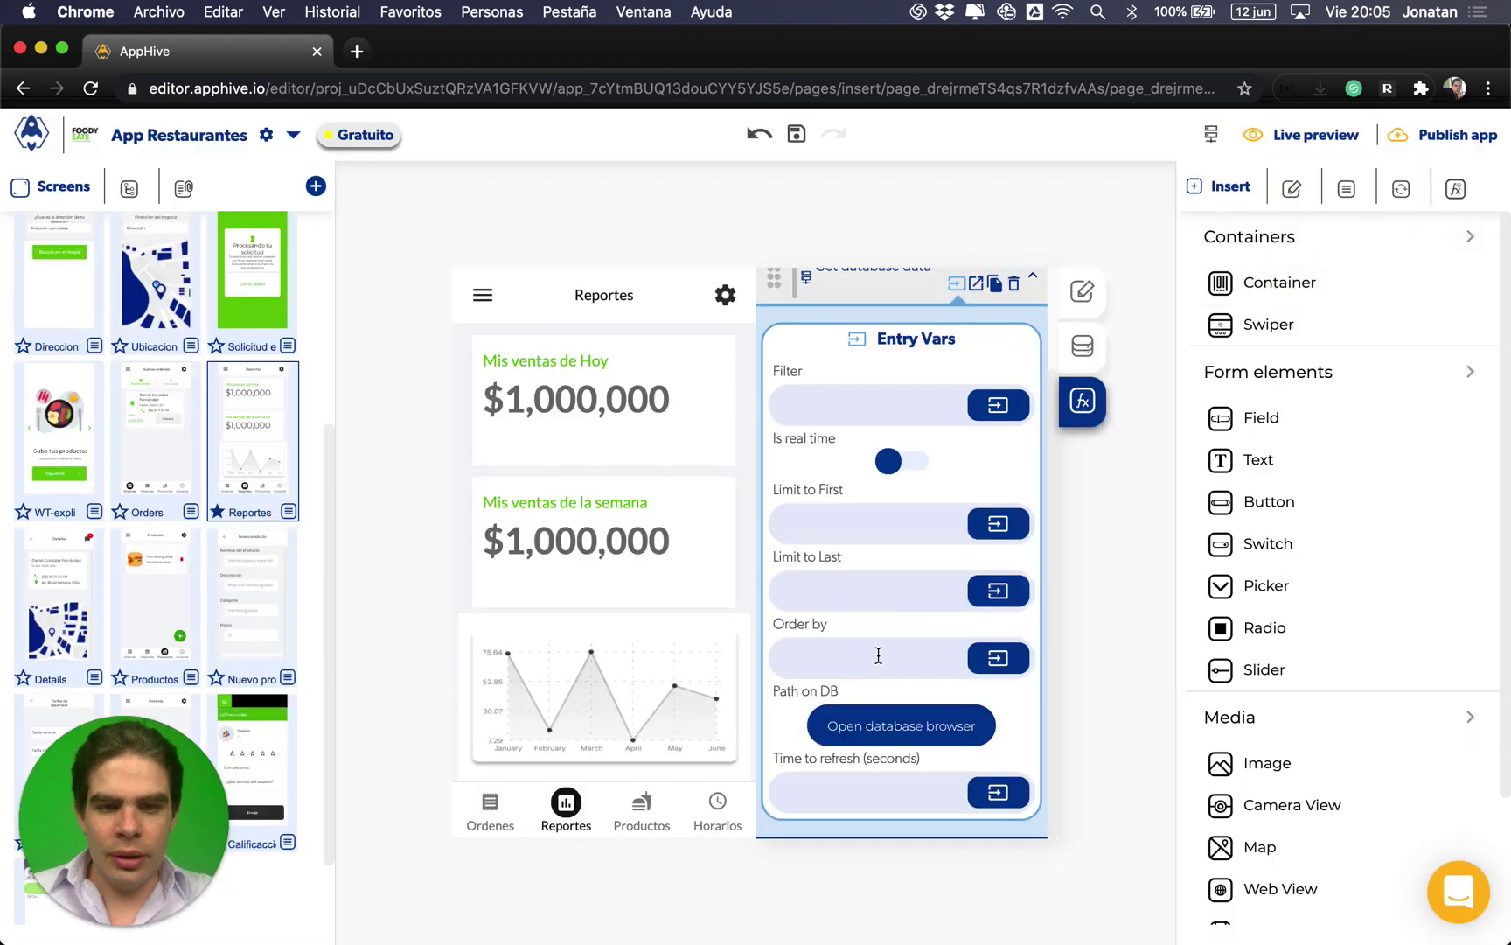
pyautogui.click(878, 656)
pyautogui.press('super+v')
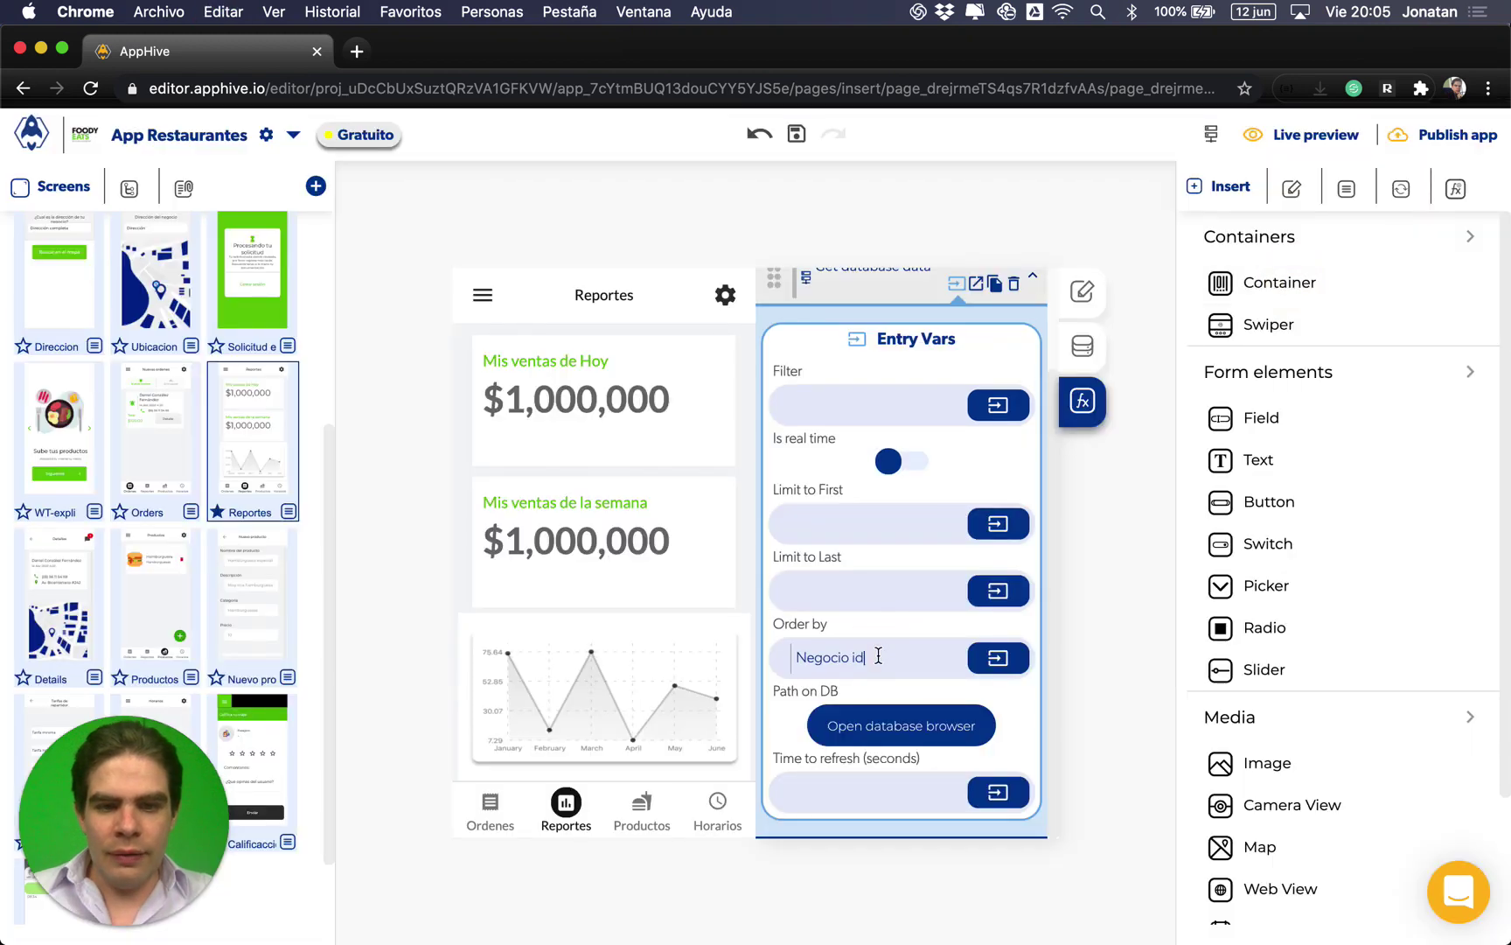
# Step: Set the Get database data filter to the current user ID and check the collection selected in its database path
pyautogui.click(998, 407)
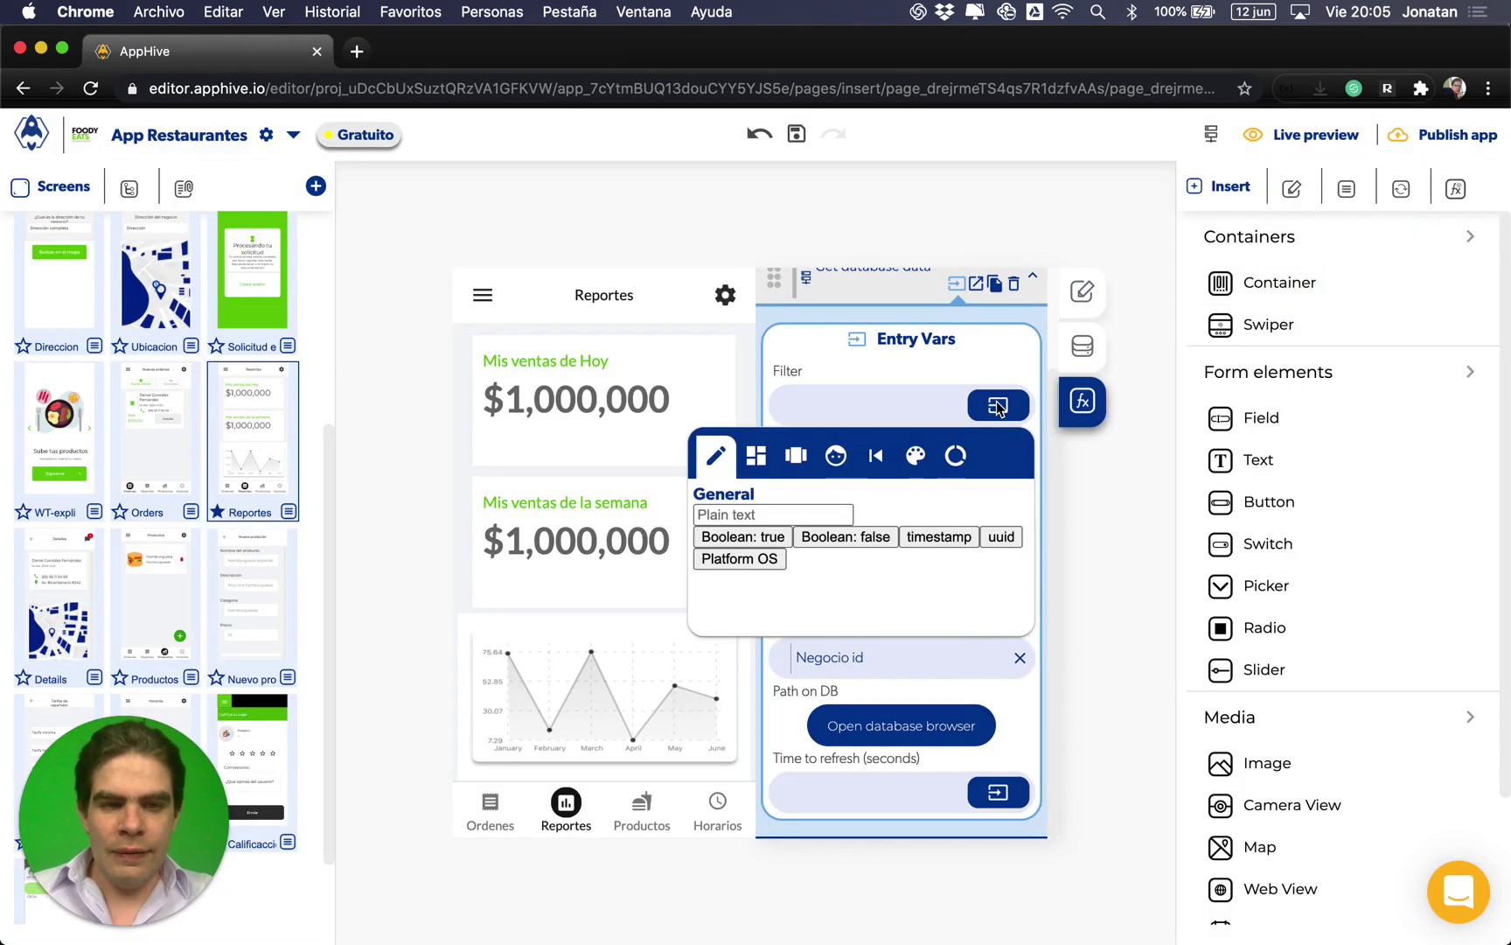
pyautogui.click(840, 454)
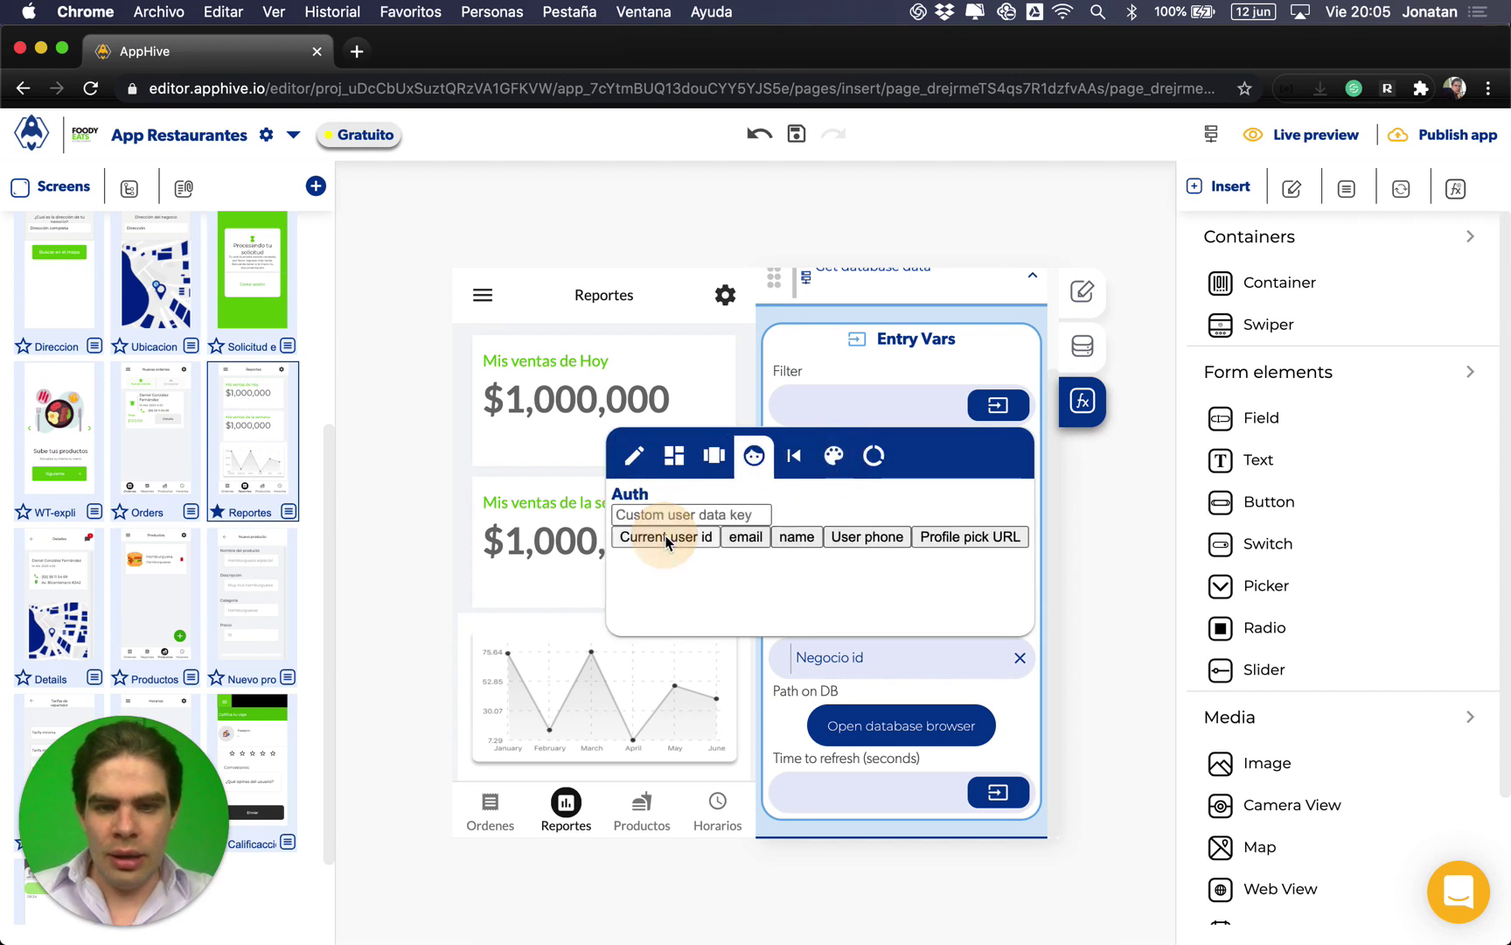
pyautogui.click(879, 346)
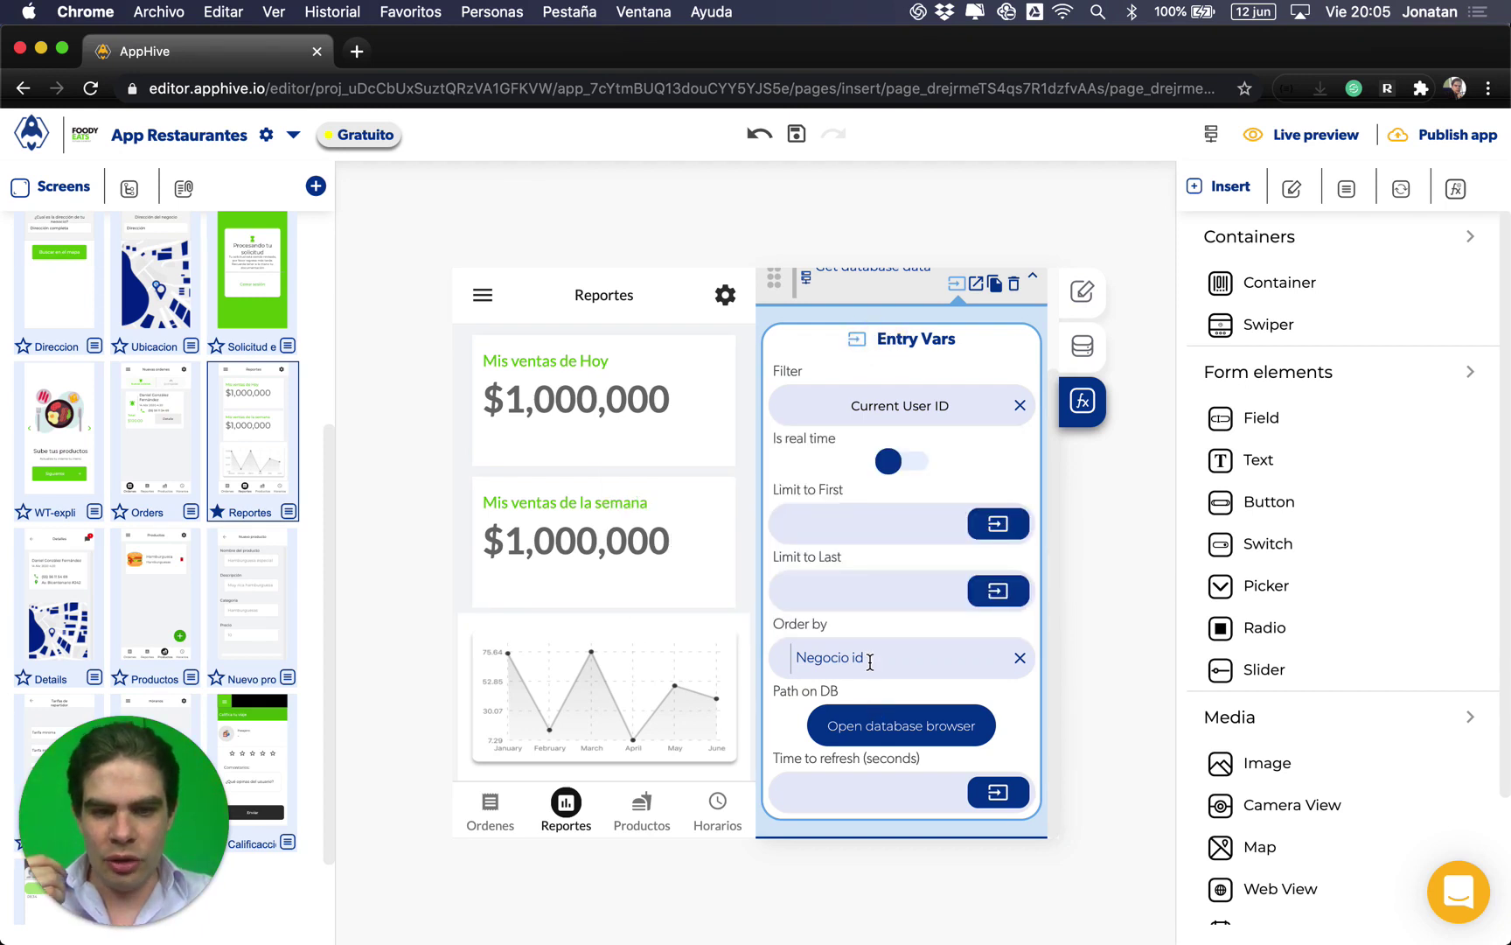
pyautogui.click(870, 725)
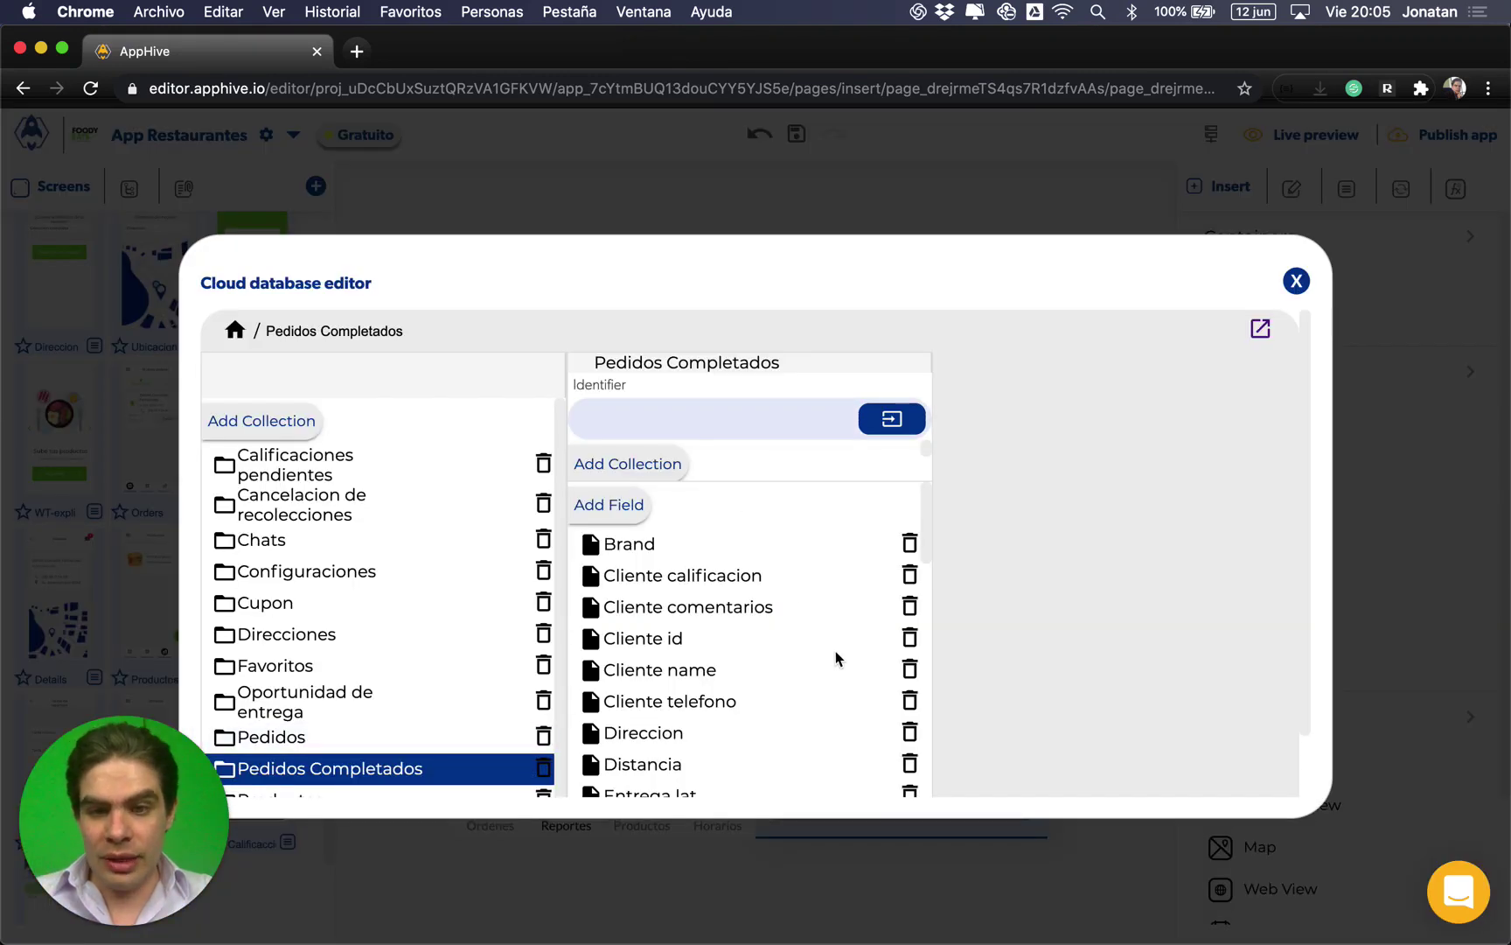
pyautogui.click(1295, 282)
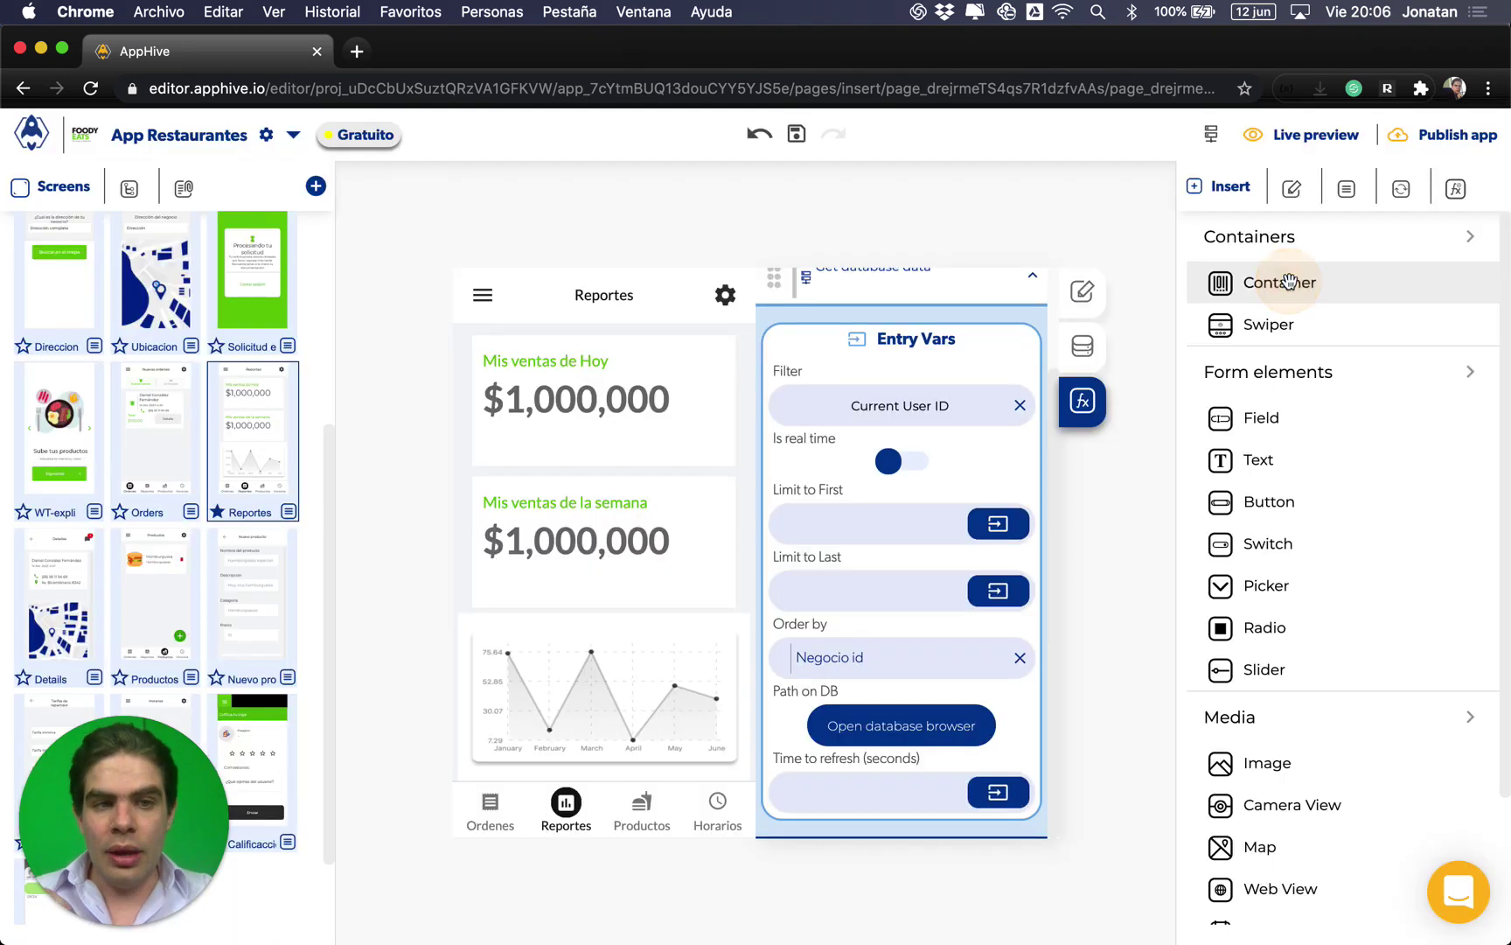
# Step: Review the callbacks of Get database data and the logic functions that can be added to Data obtained
pyautogui.scroll(1, 980, 288)
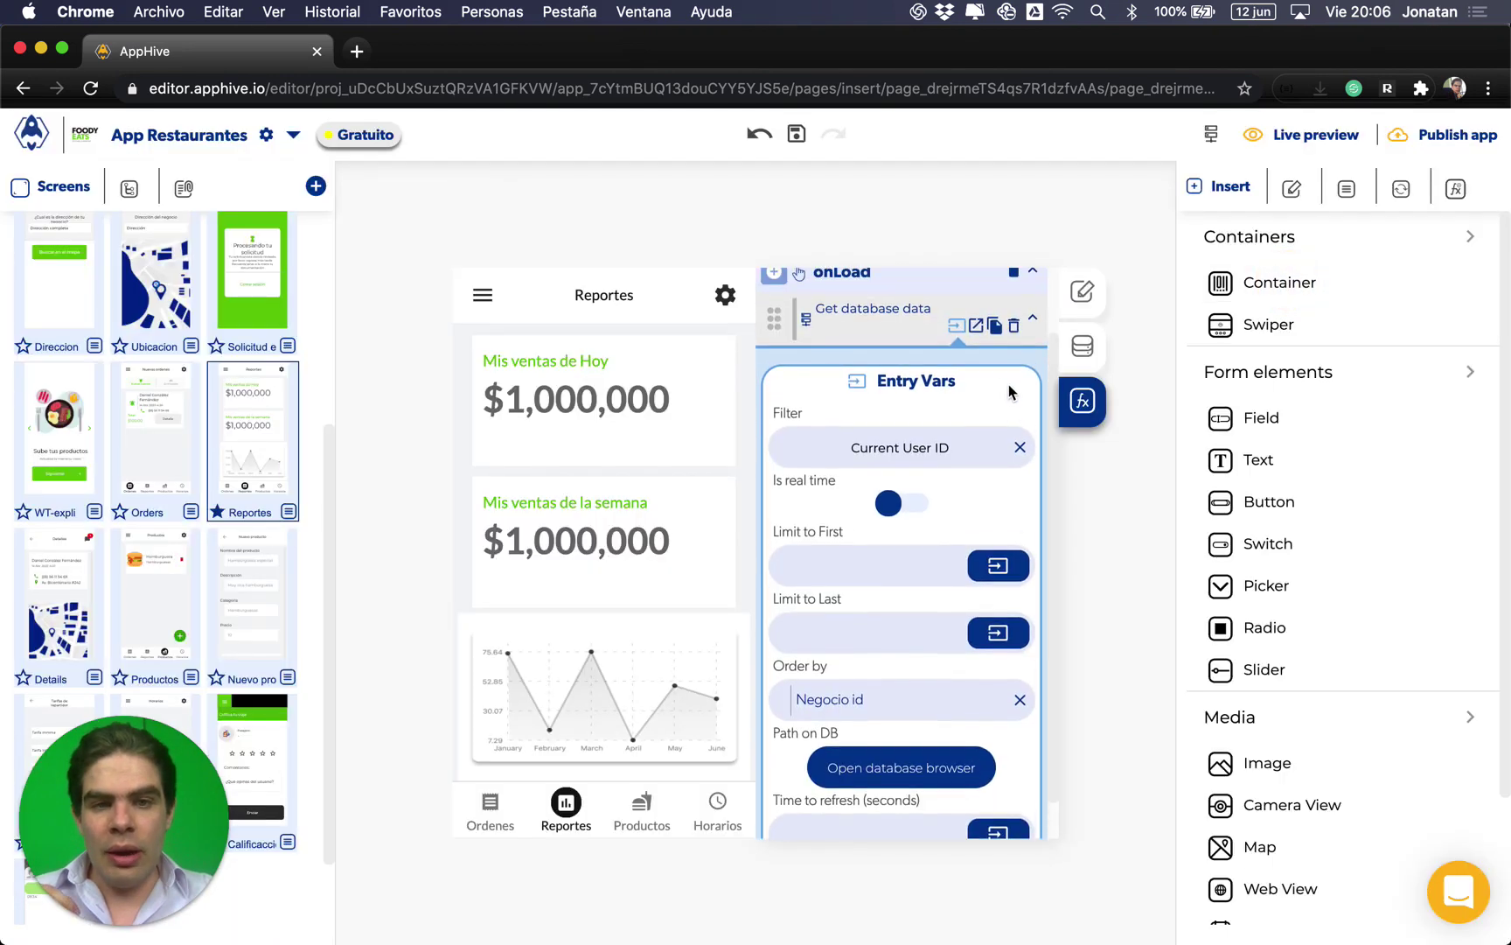
pyautogui.click(977, 329)
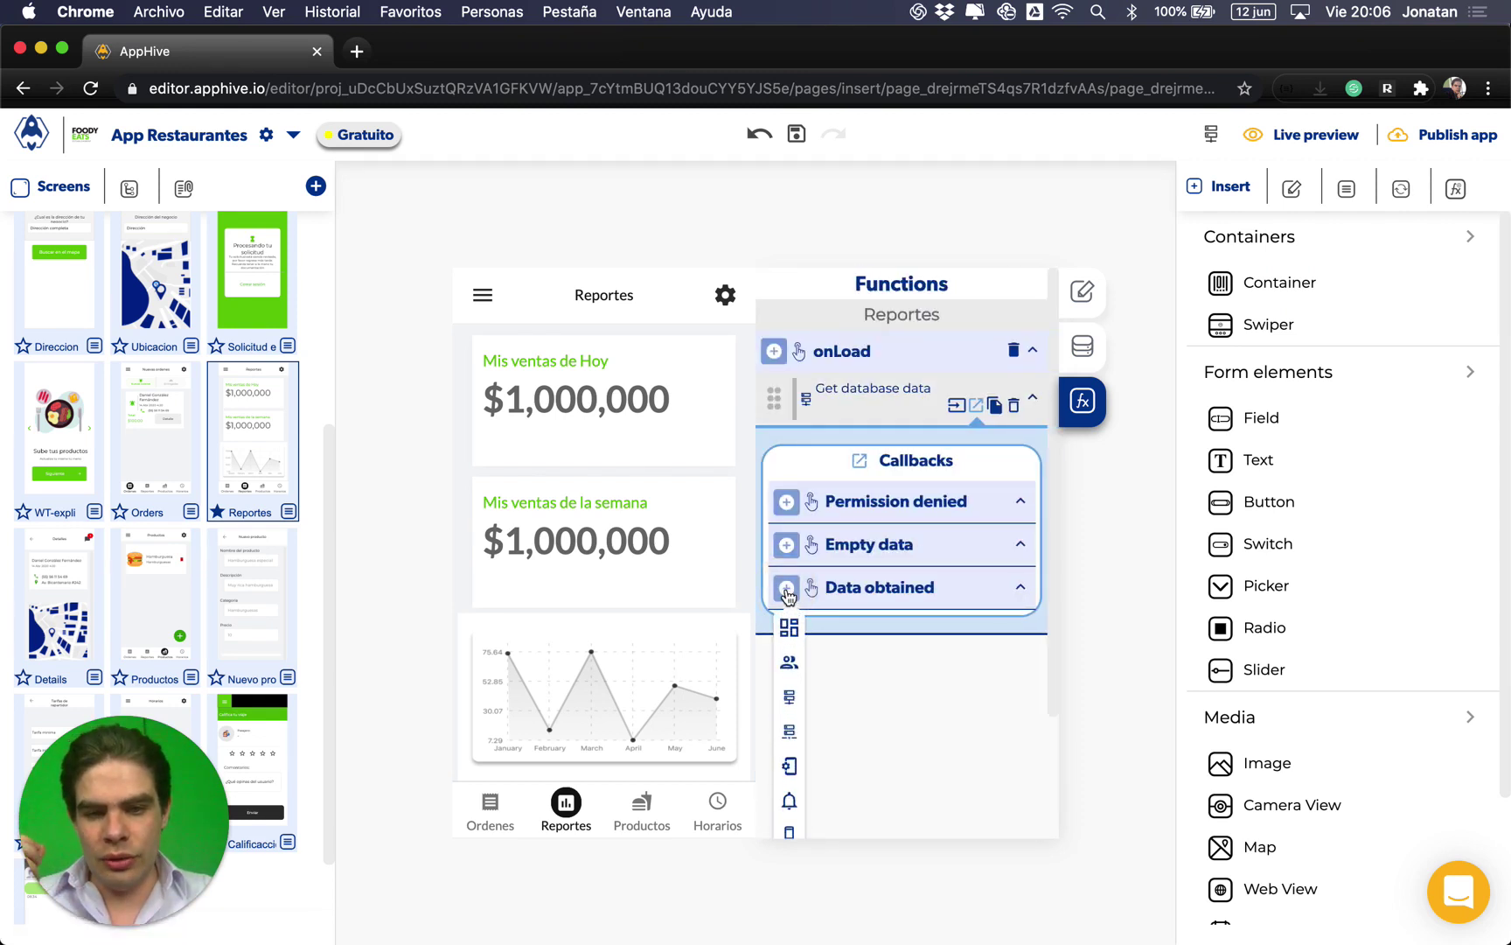
pyautogui.moveTo(796, 741)
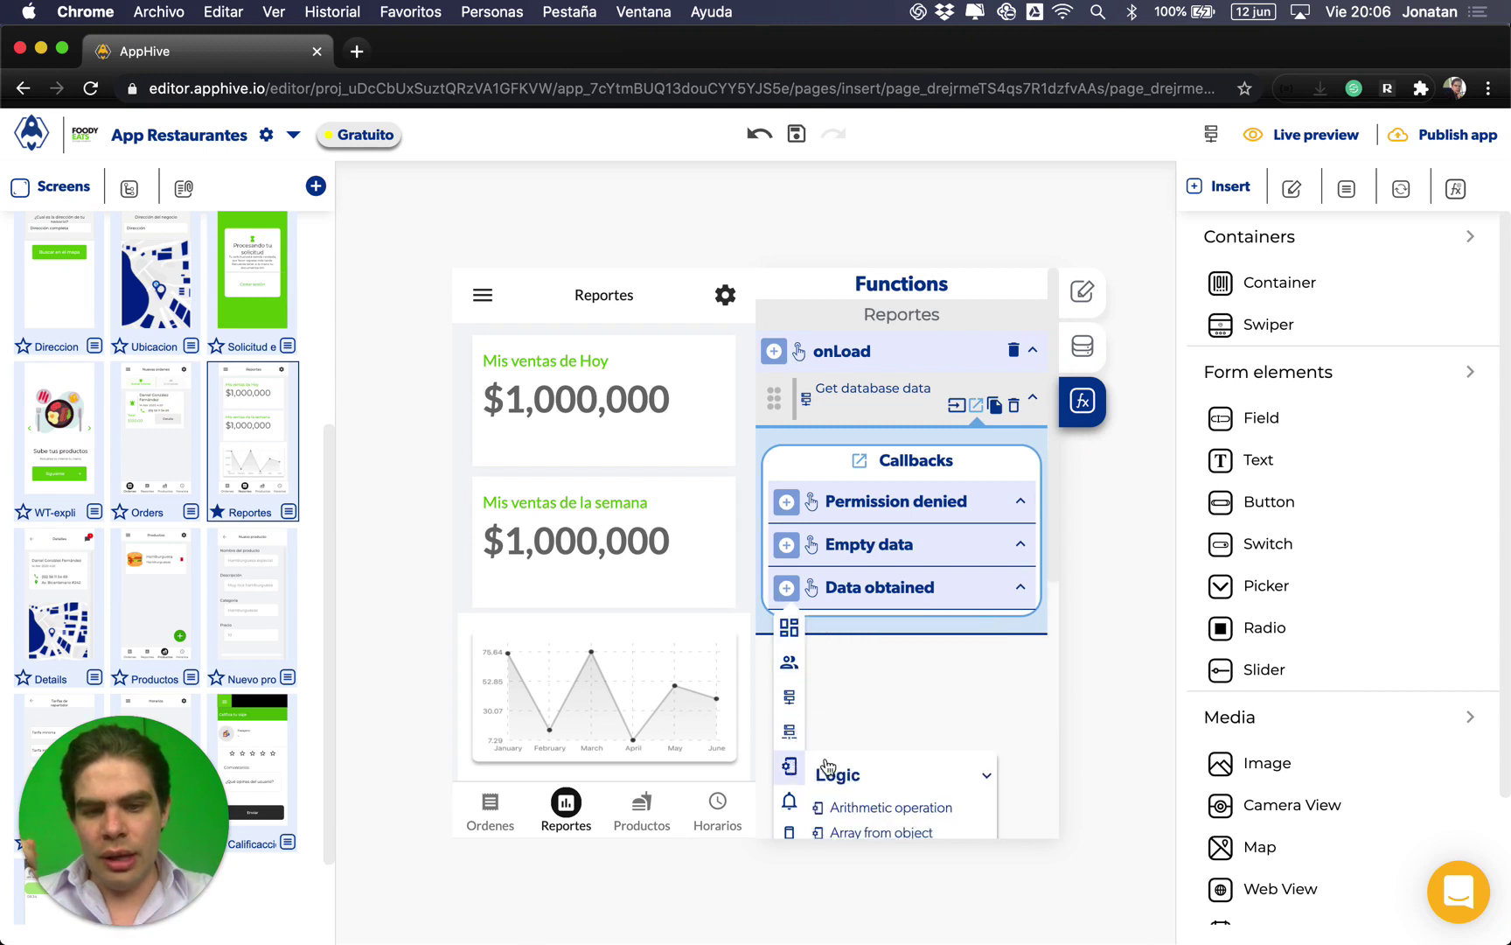
pyautogui.scroll(-3, 947, 799)
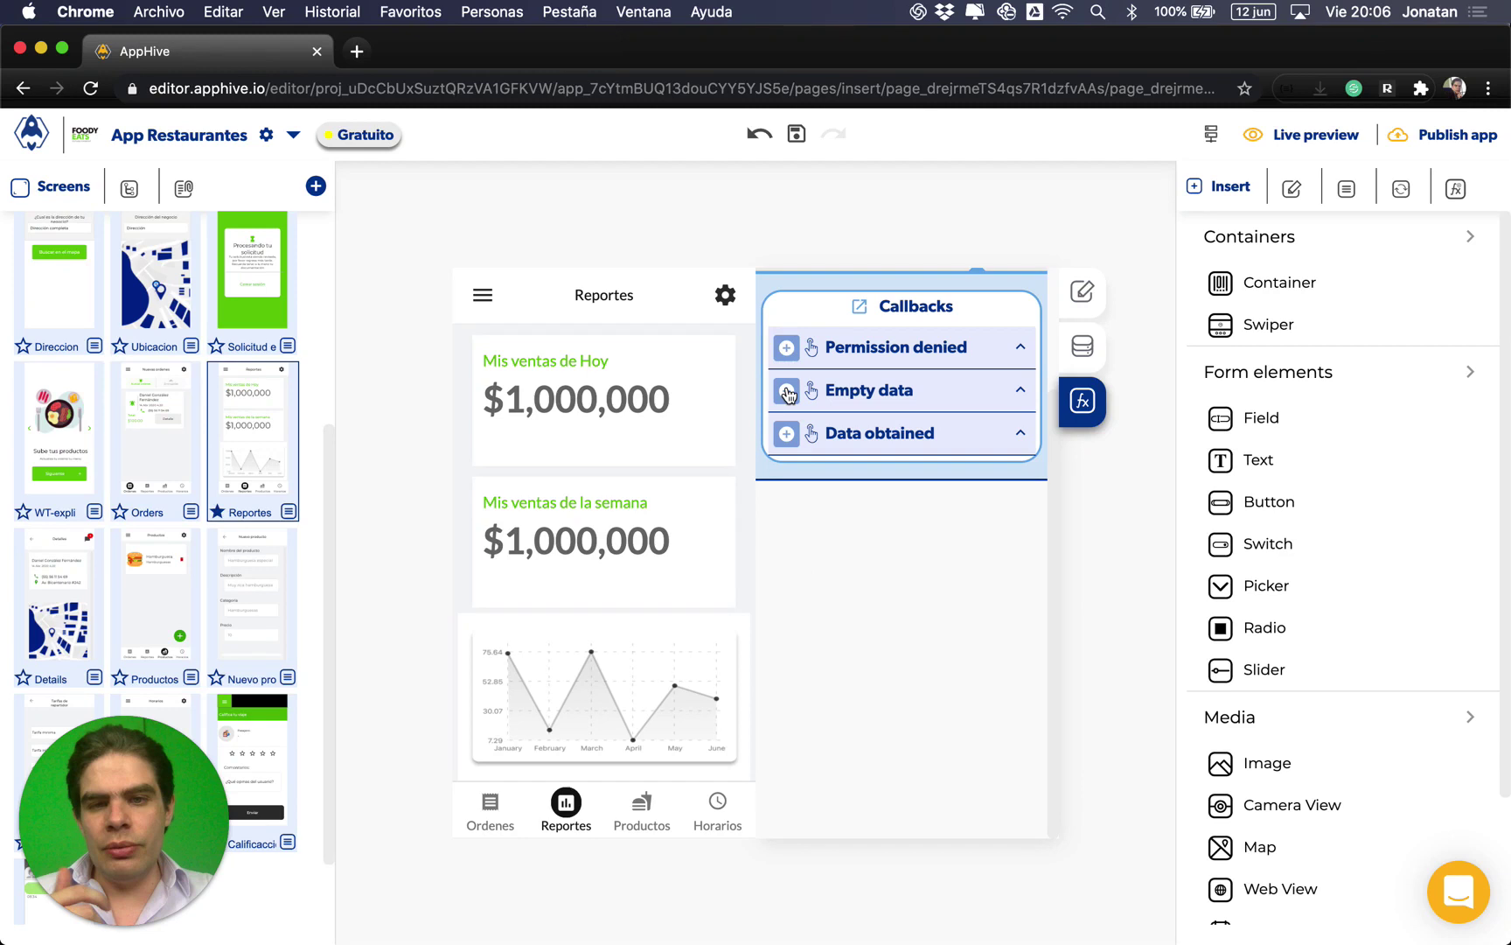
pyautogui.click(853, 717)
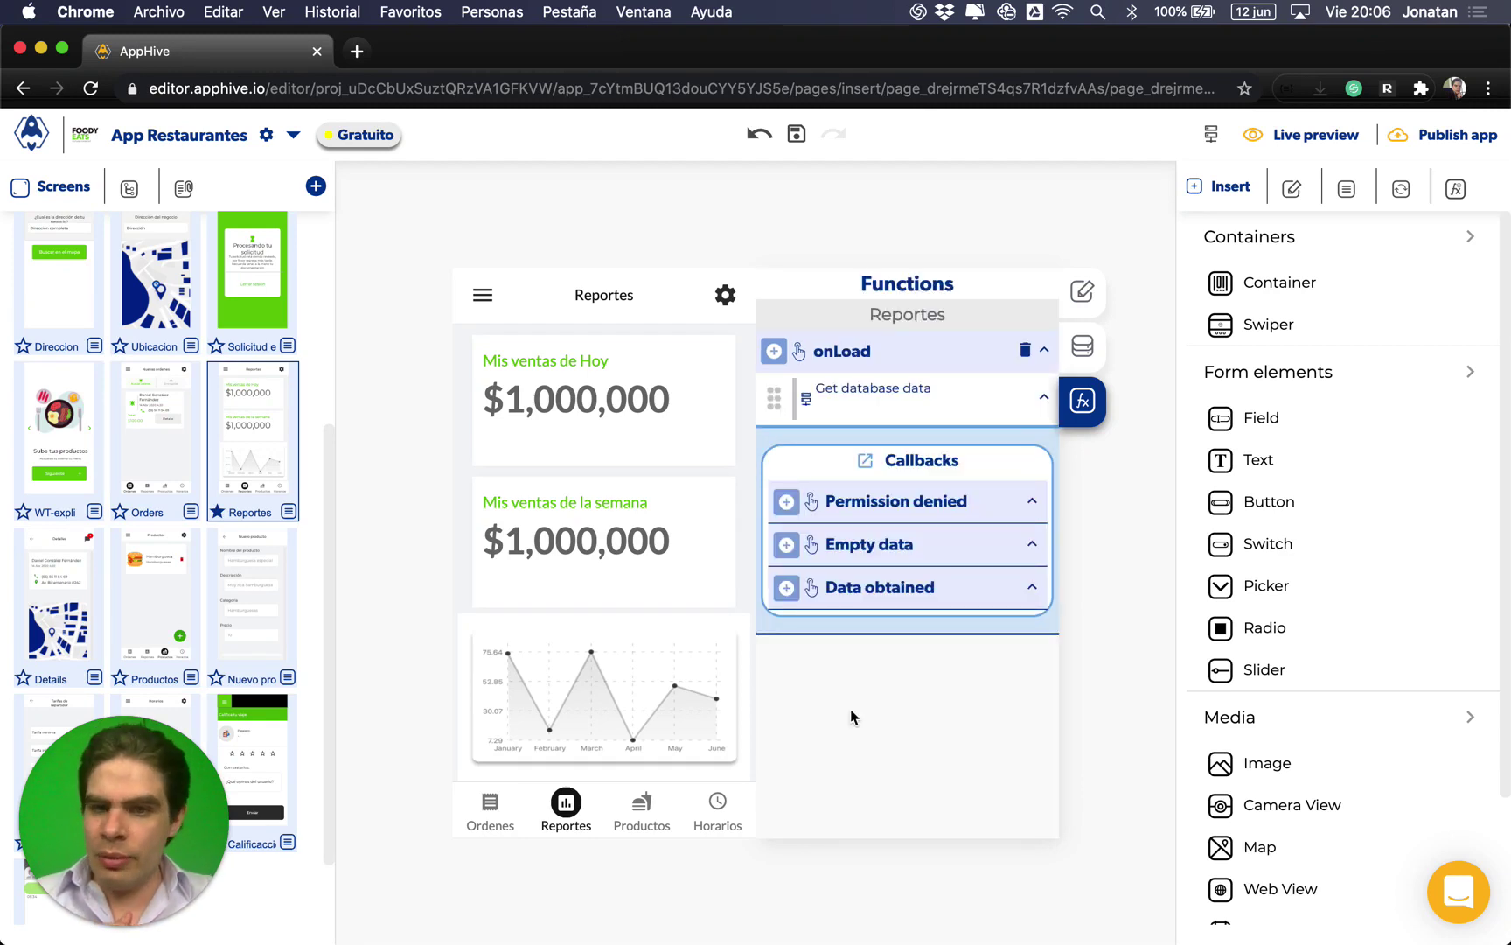
# Step: Set the Order by value of Get database data to Negocio id dia
pyautogui.click(960, 413)
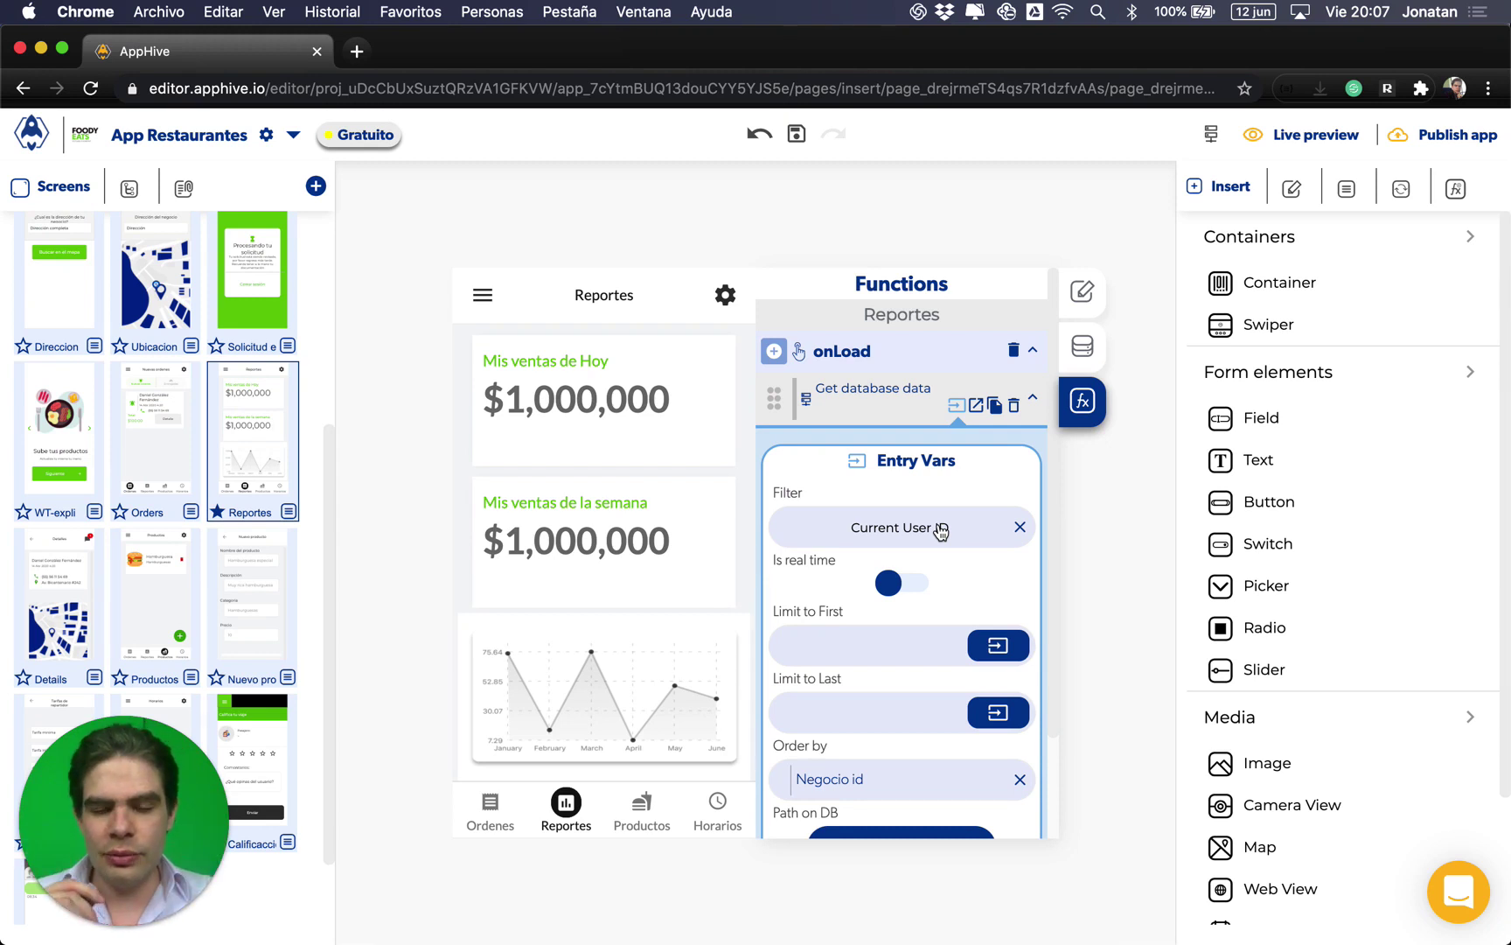
pyautogui.scroll(-3, 940, 531)
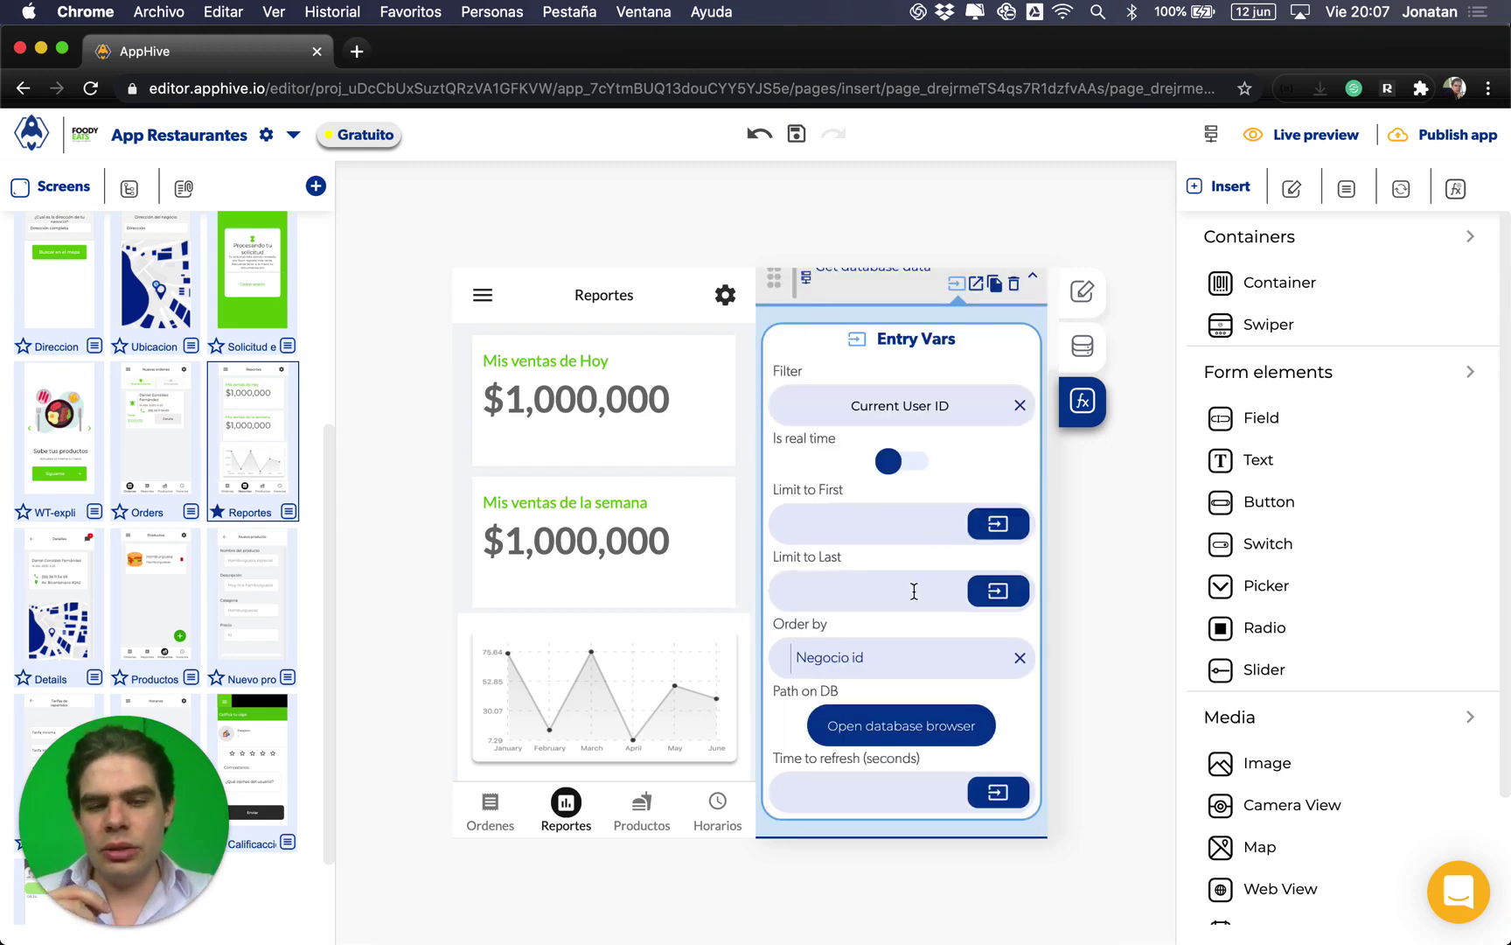
pyautogui.click(881, 657)
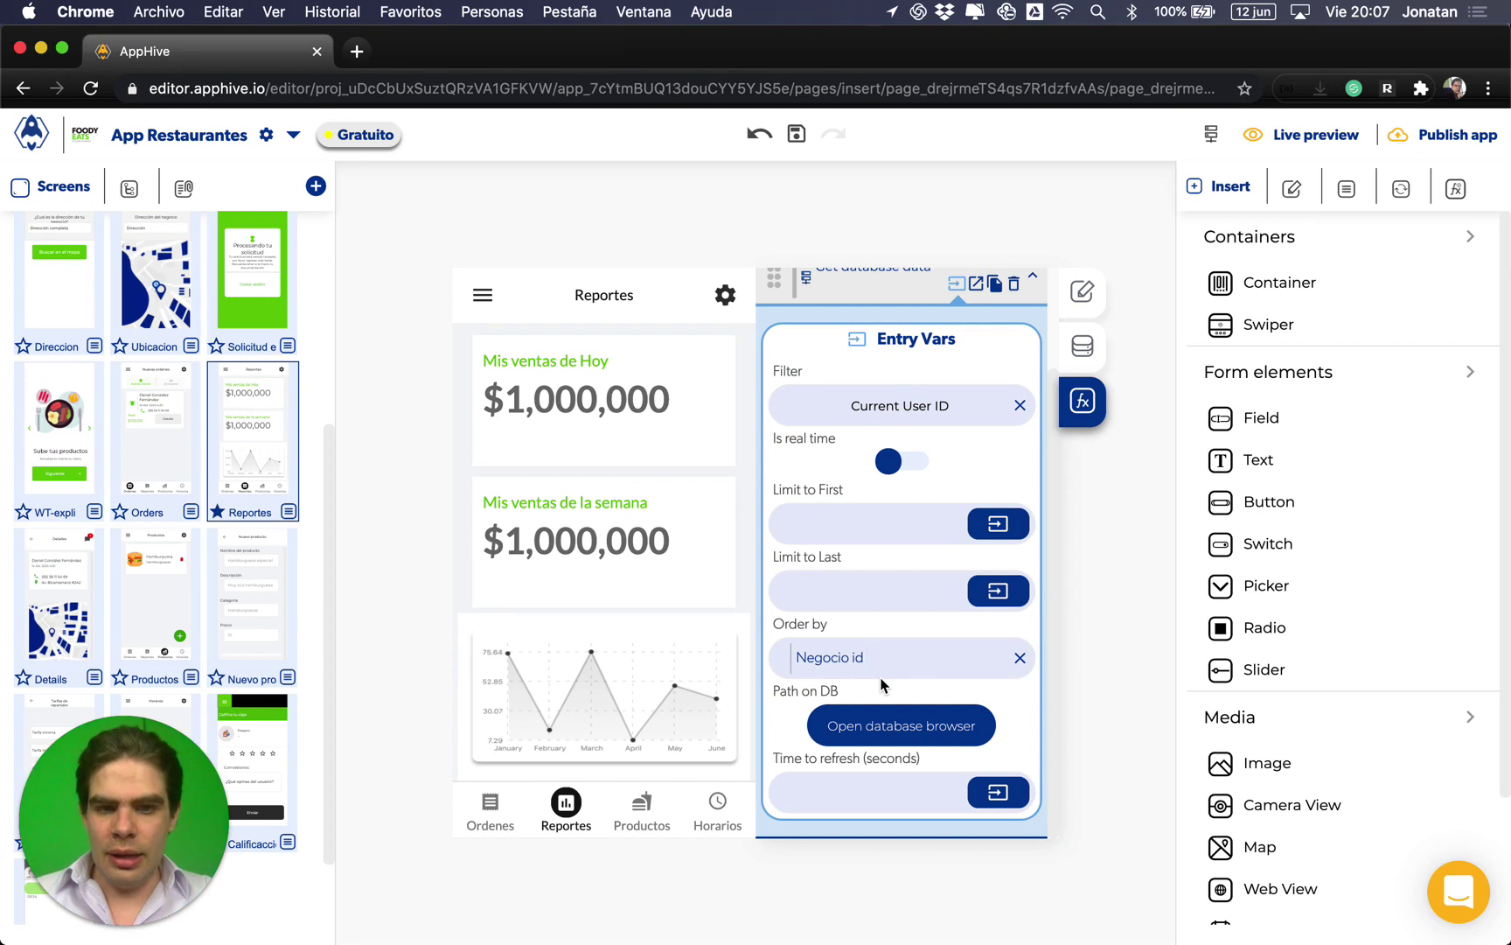
pyautogui.write('dia')
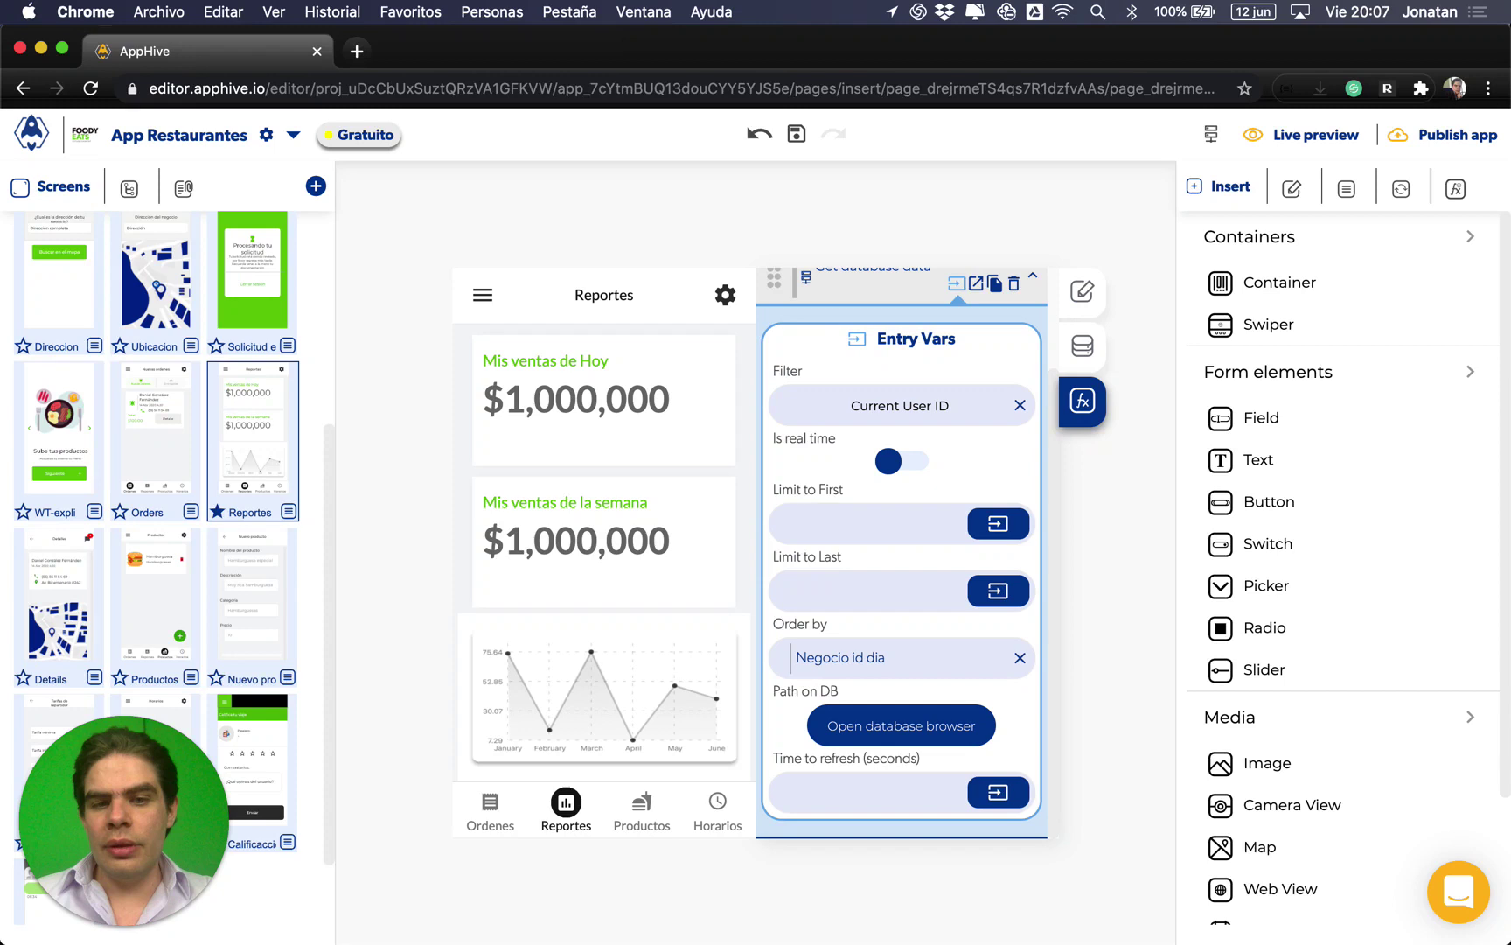
# Step: Try Negocio id semana as the Order by value and set it back to Negocio id dia
pyautogui.doubleClick(867, 658)
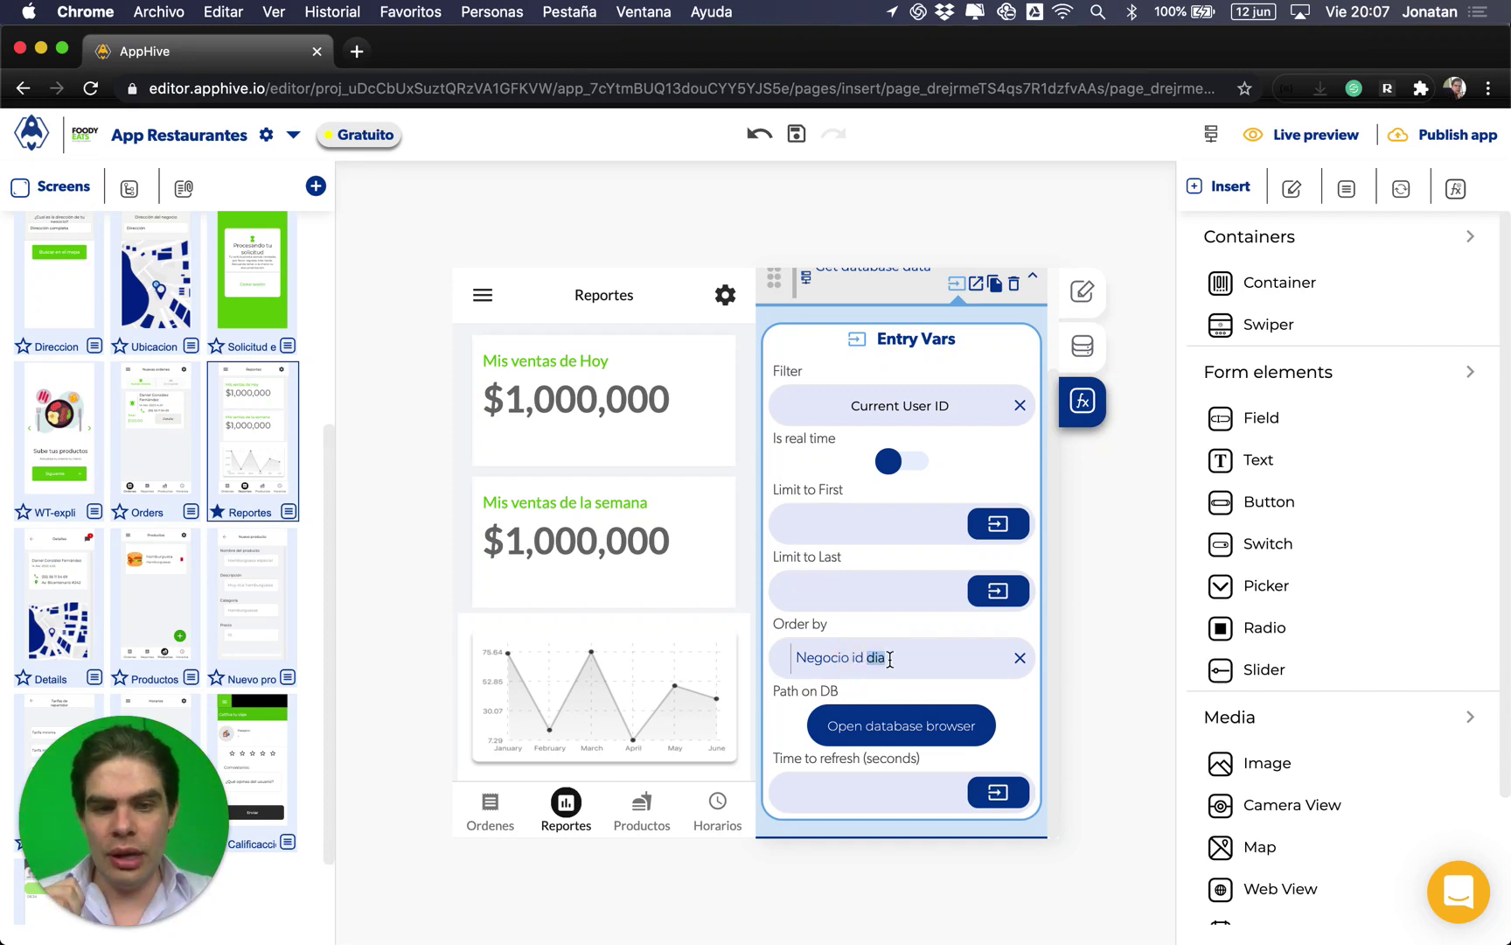
pyautogui.click(908, 661)
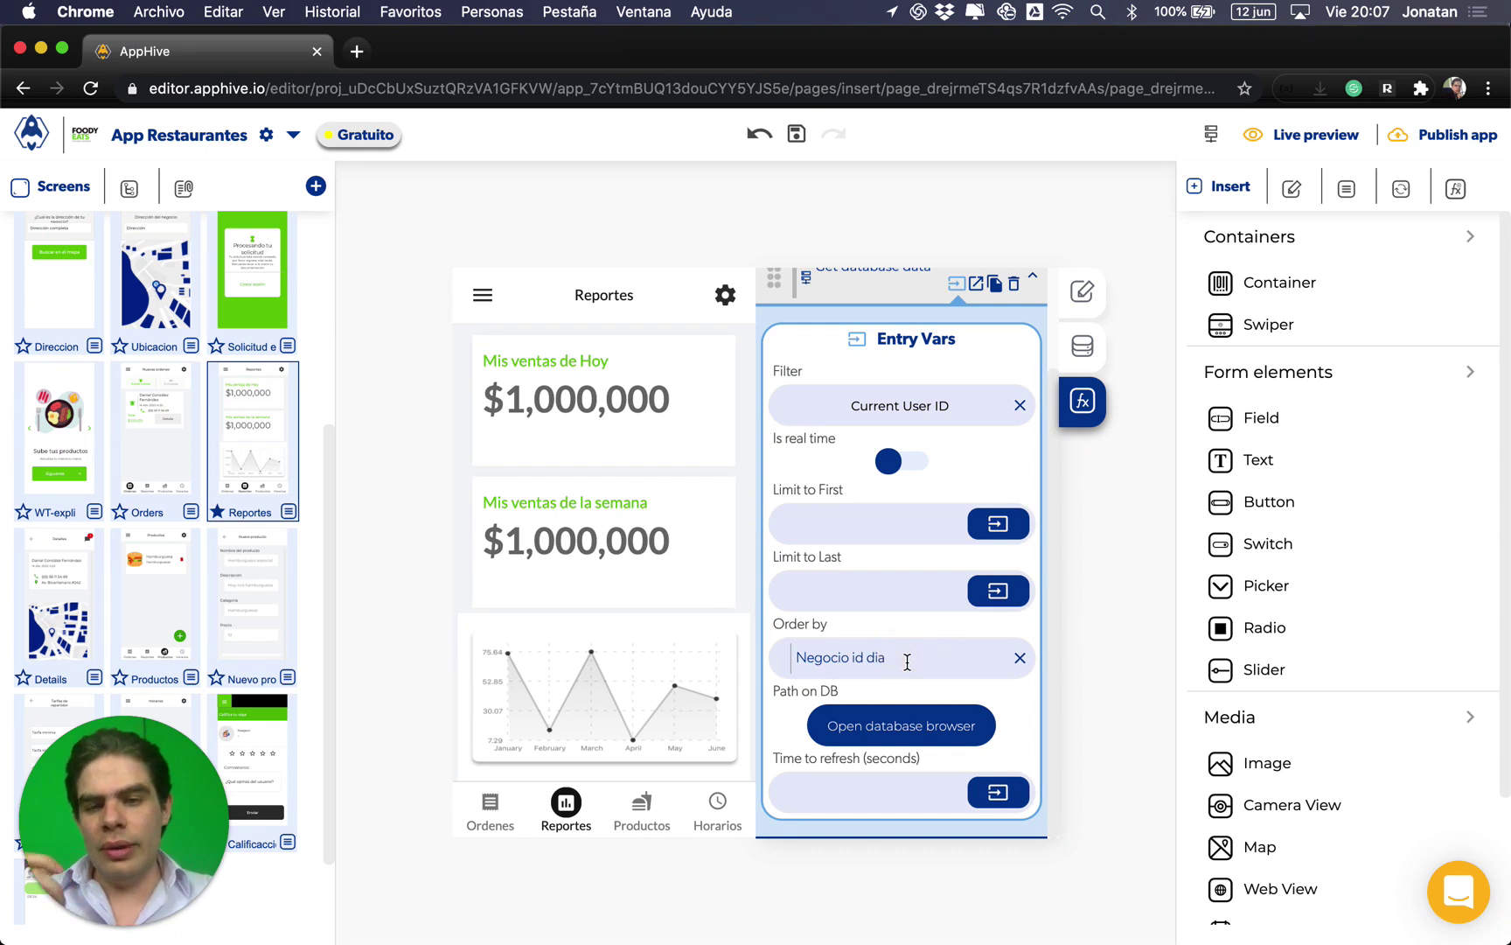
pyautogui.hotkey('alt', 'shift', 'Left')
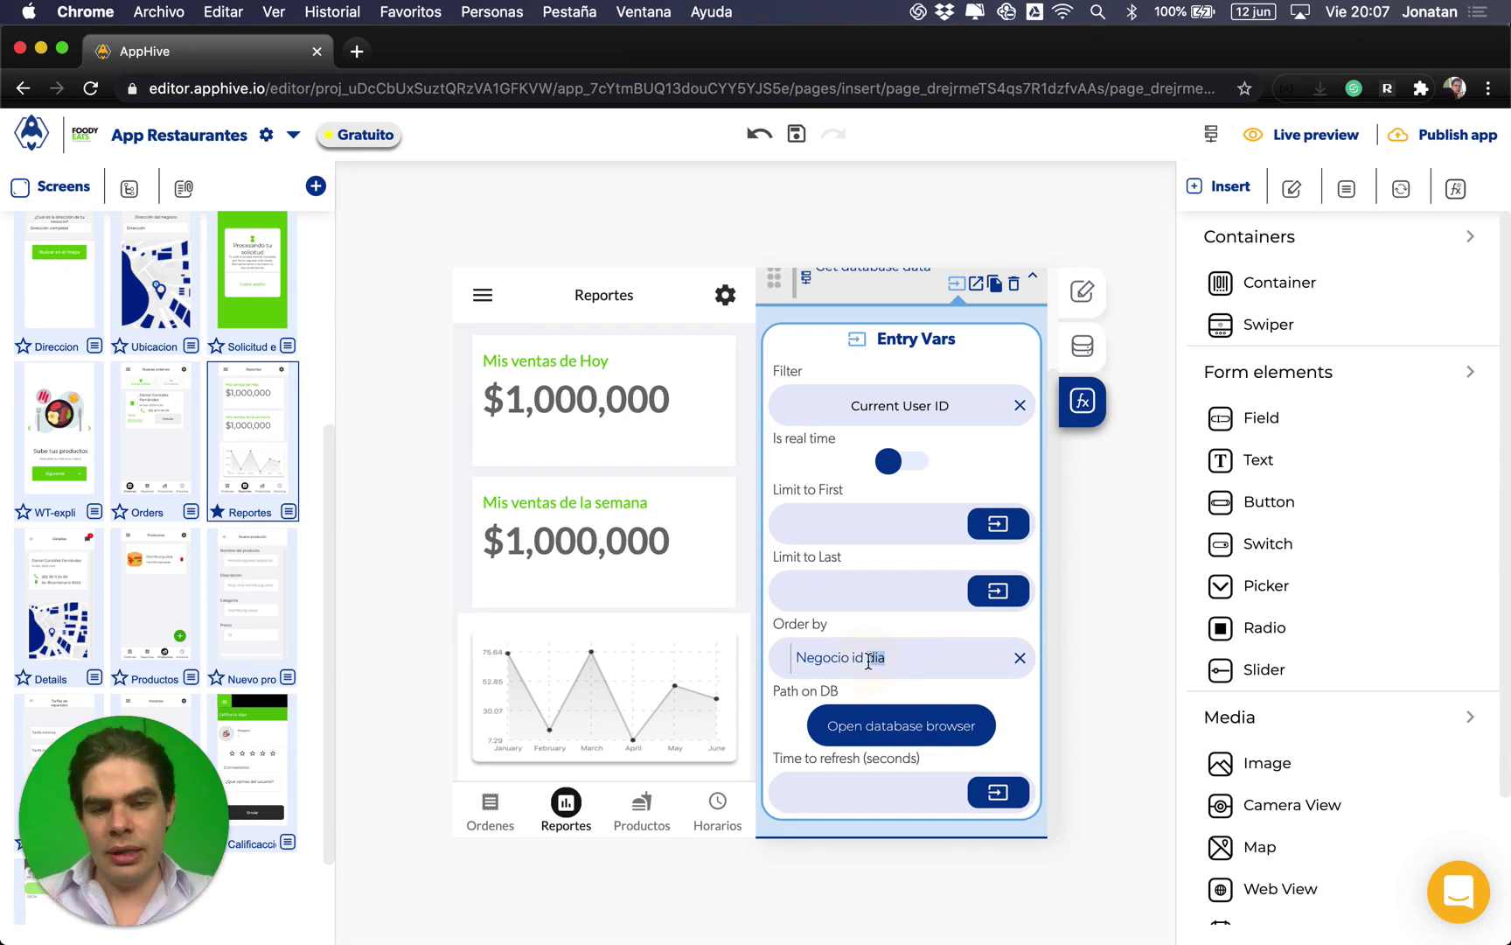
pyautogui.write('semana')
pyautogui.click(879, 660)
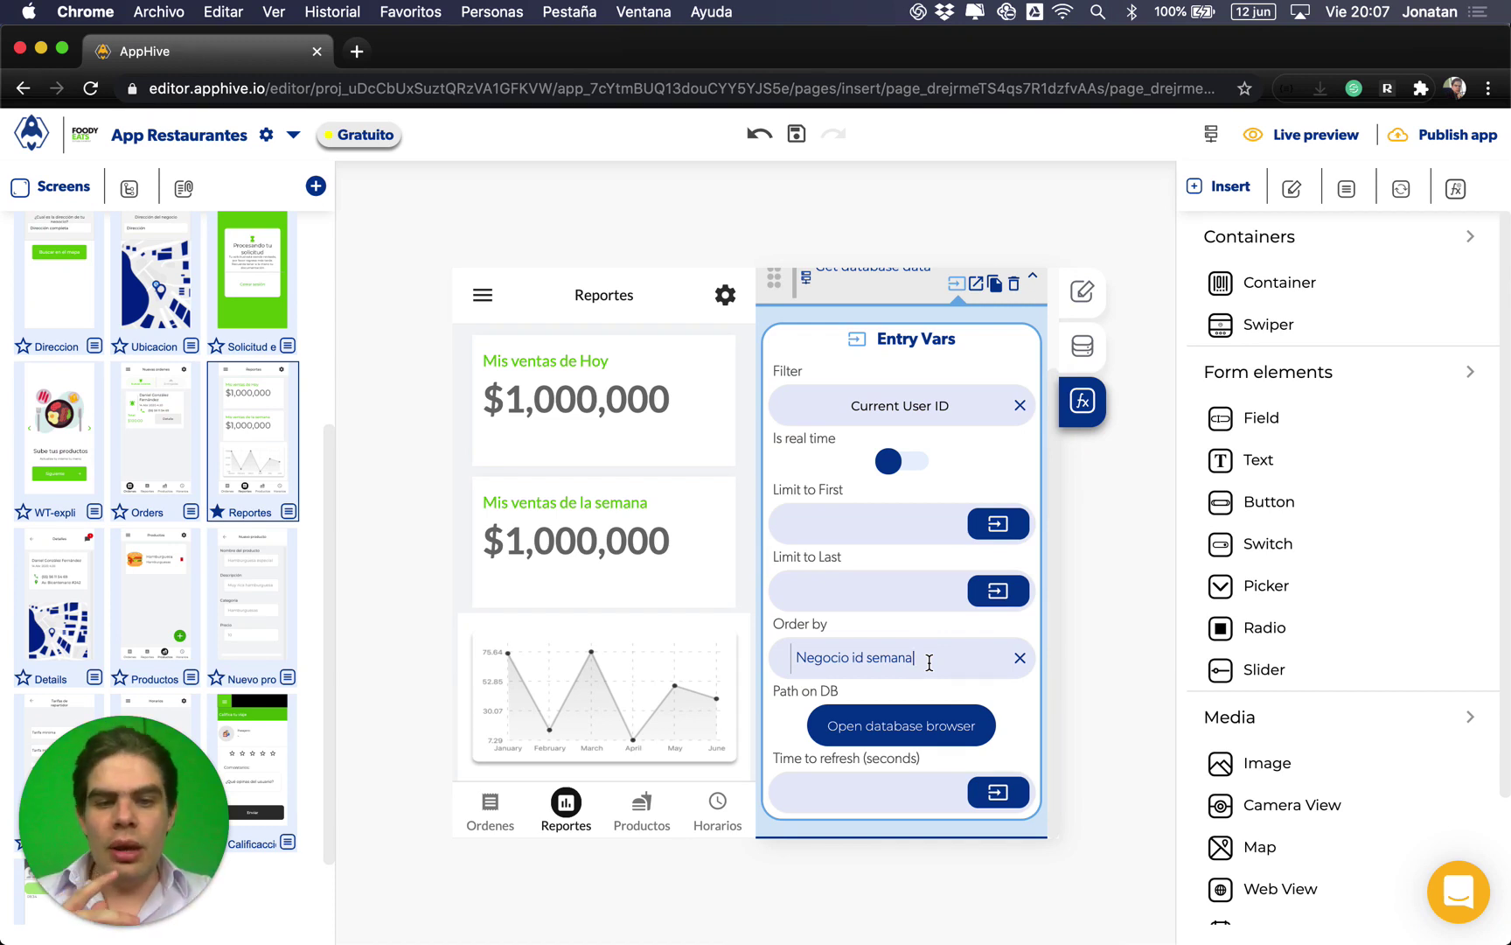
pyautogui.moveTo(929, 662); pyautogui.dragTo(792, 656)
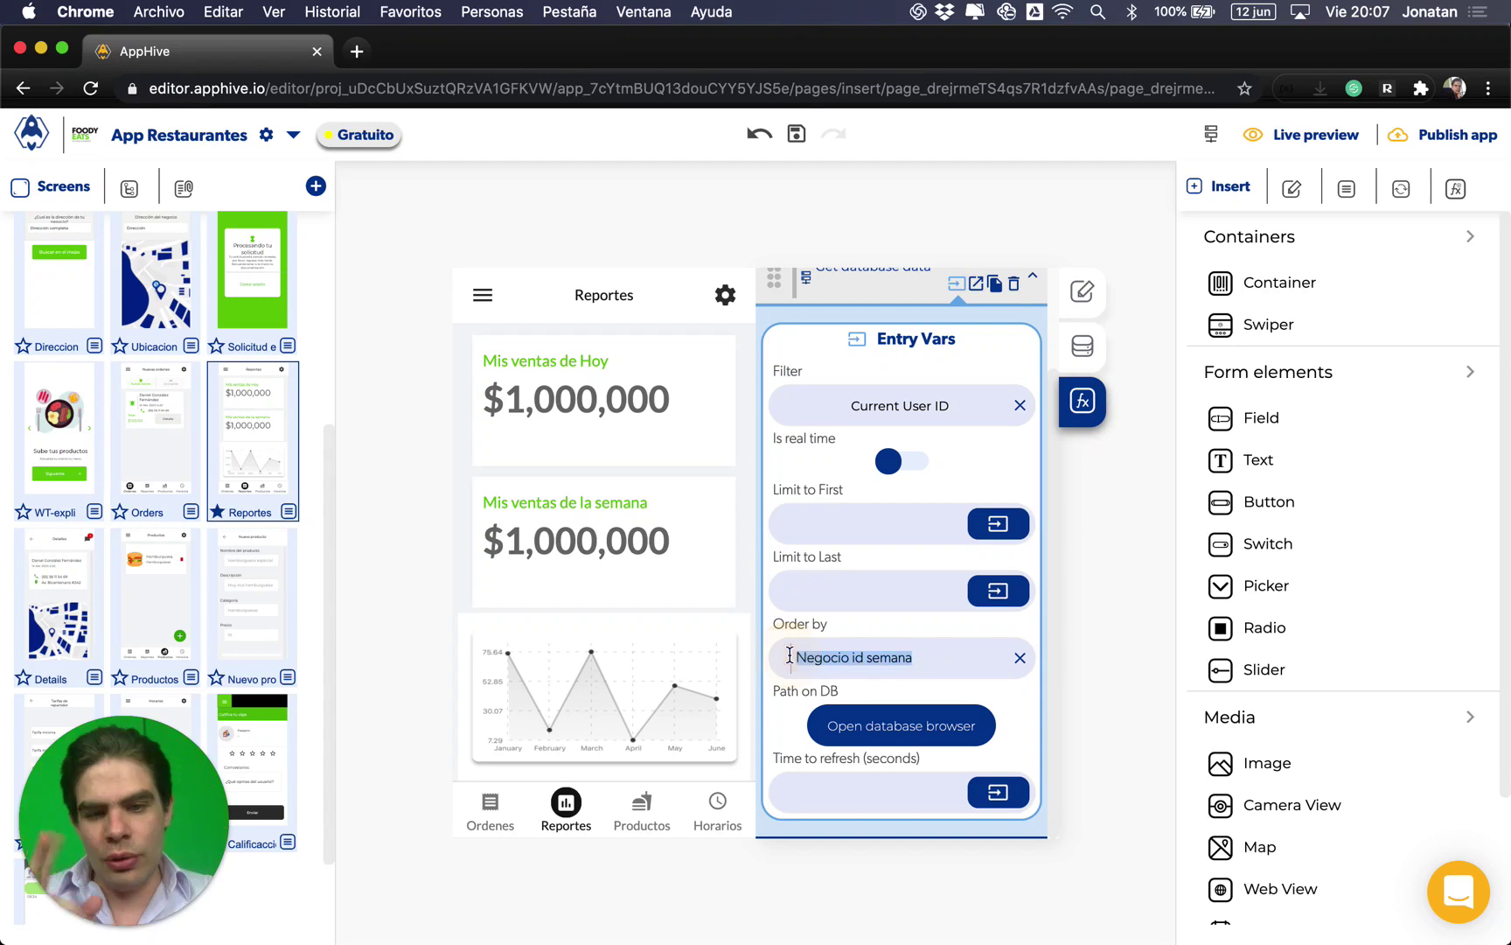
pyautogui.click(862, 656)
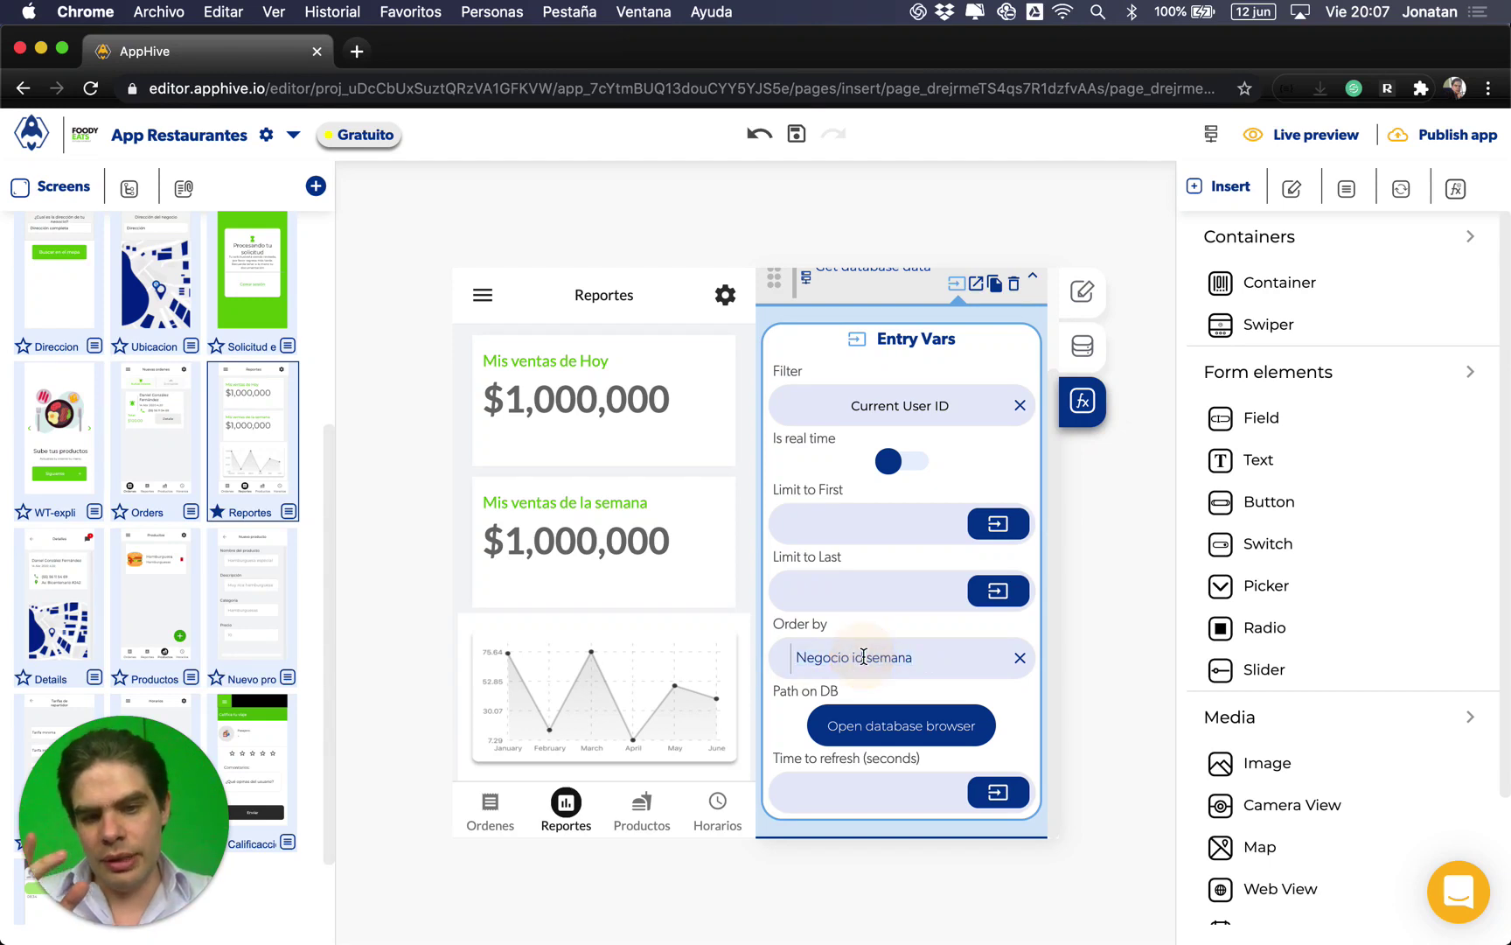
pyautogui.doubleClick(864, 657)
pyautogui.write('dia')
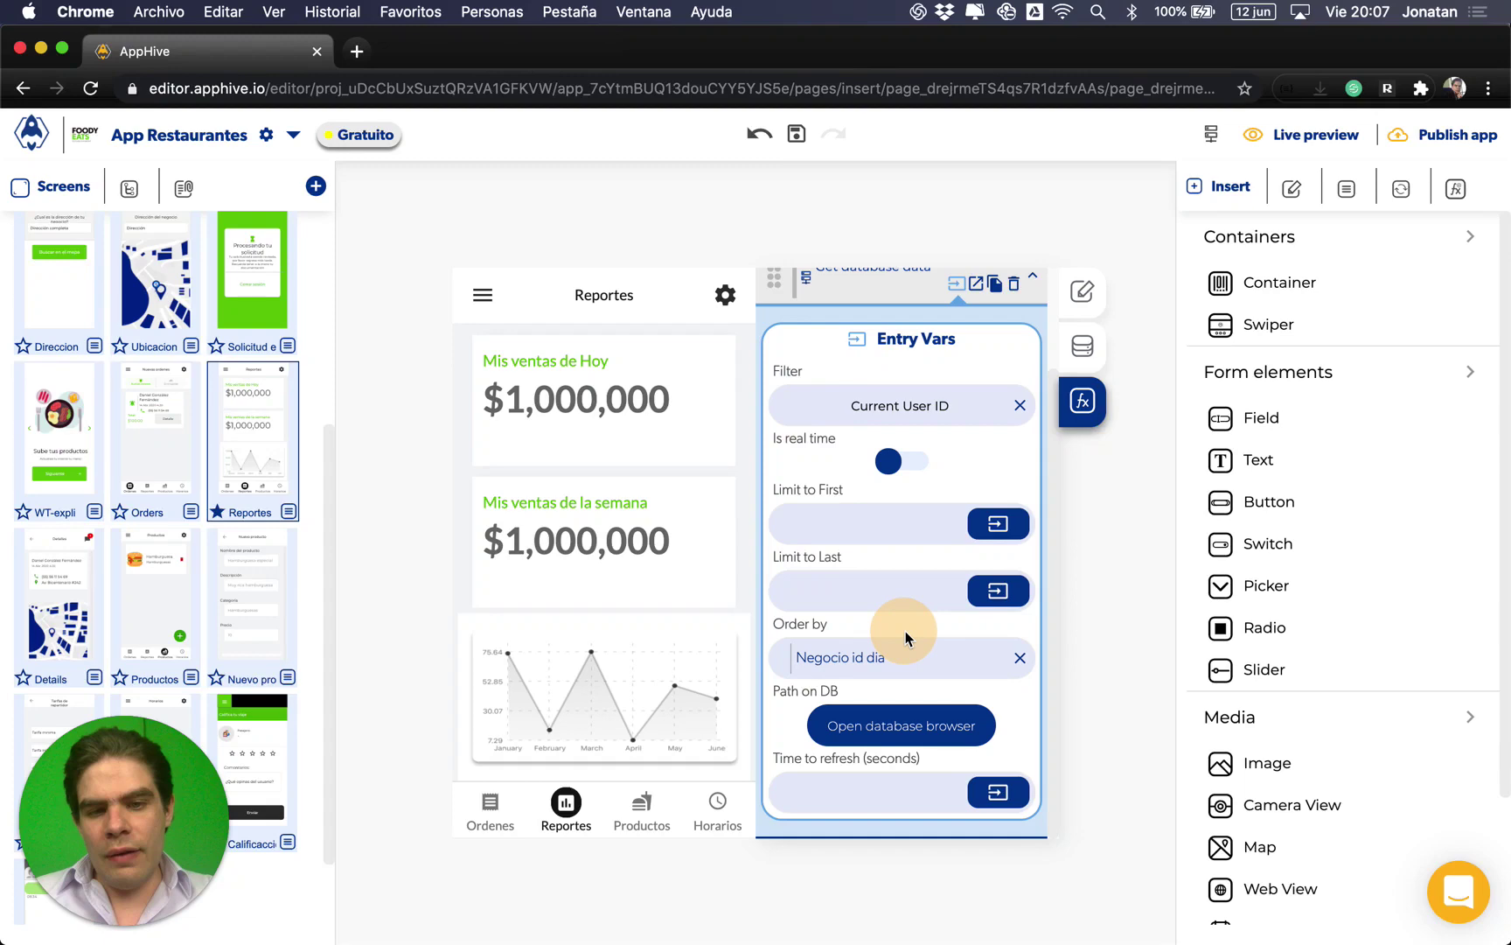
# Step: Add a field named Negocio id dia to the Pedidos Completados collection and close the database editor
pyautogui.click(901, 723)
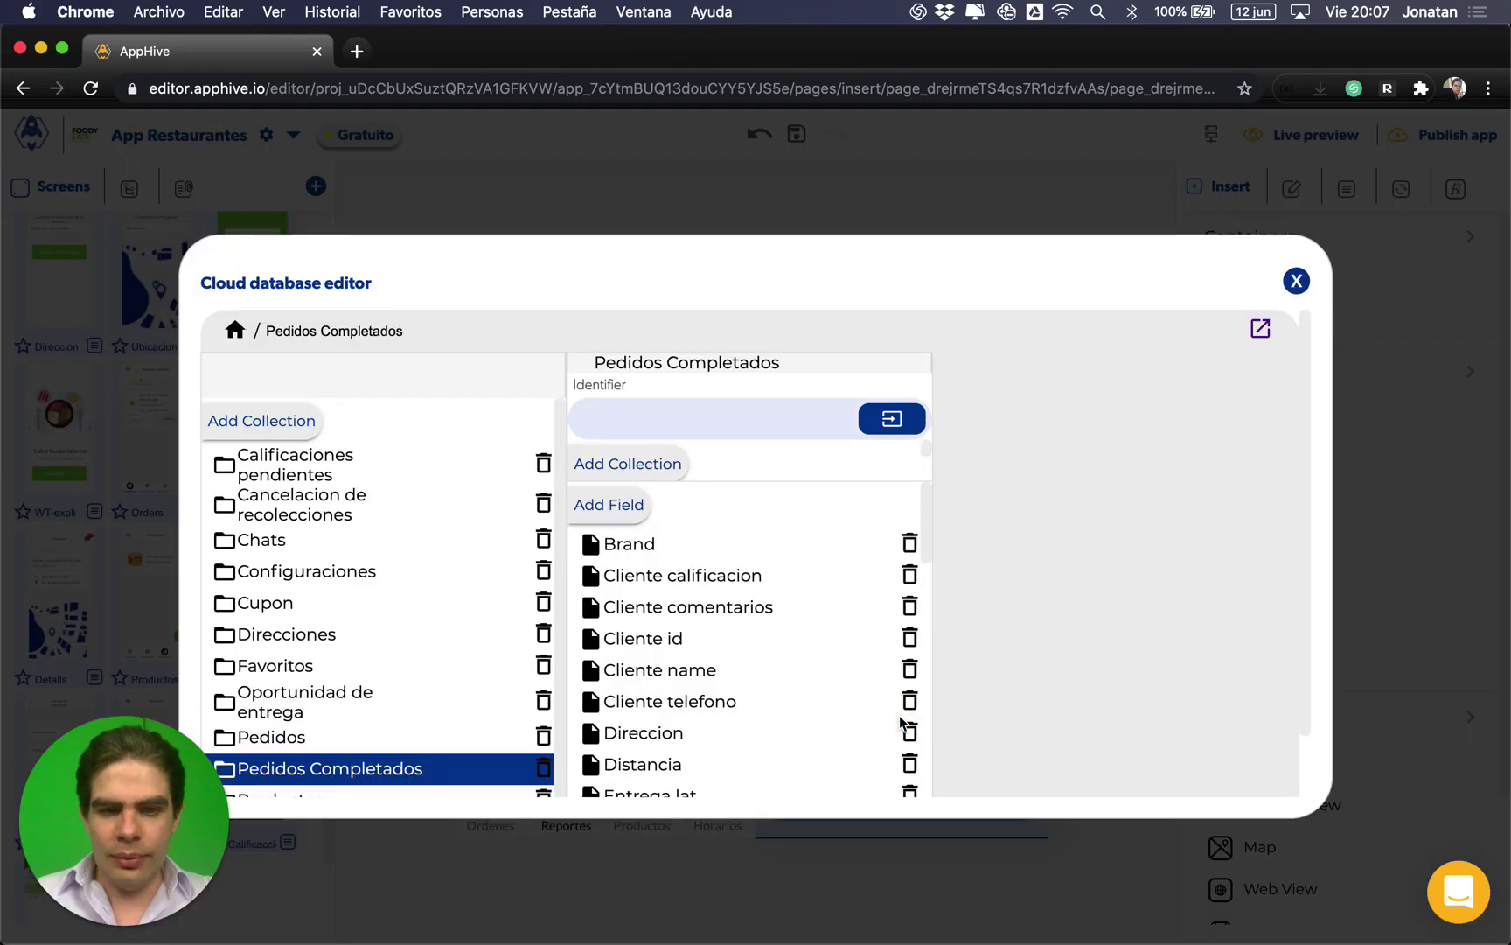
pyautogui.scroll(-3, 802, 715)
pyautogui.scroll(2, 802, 716)
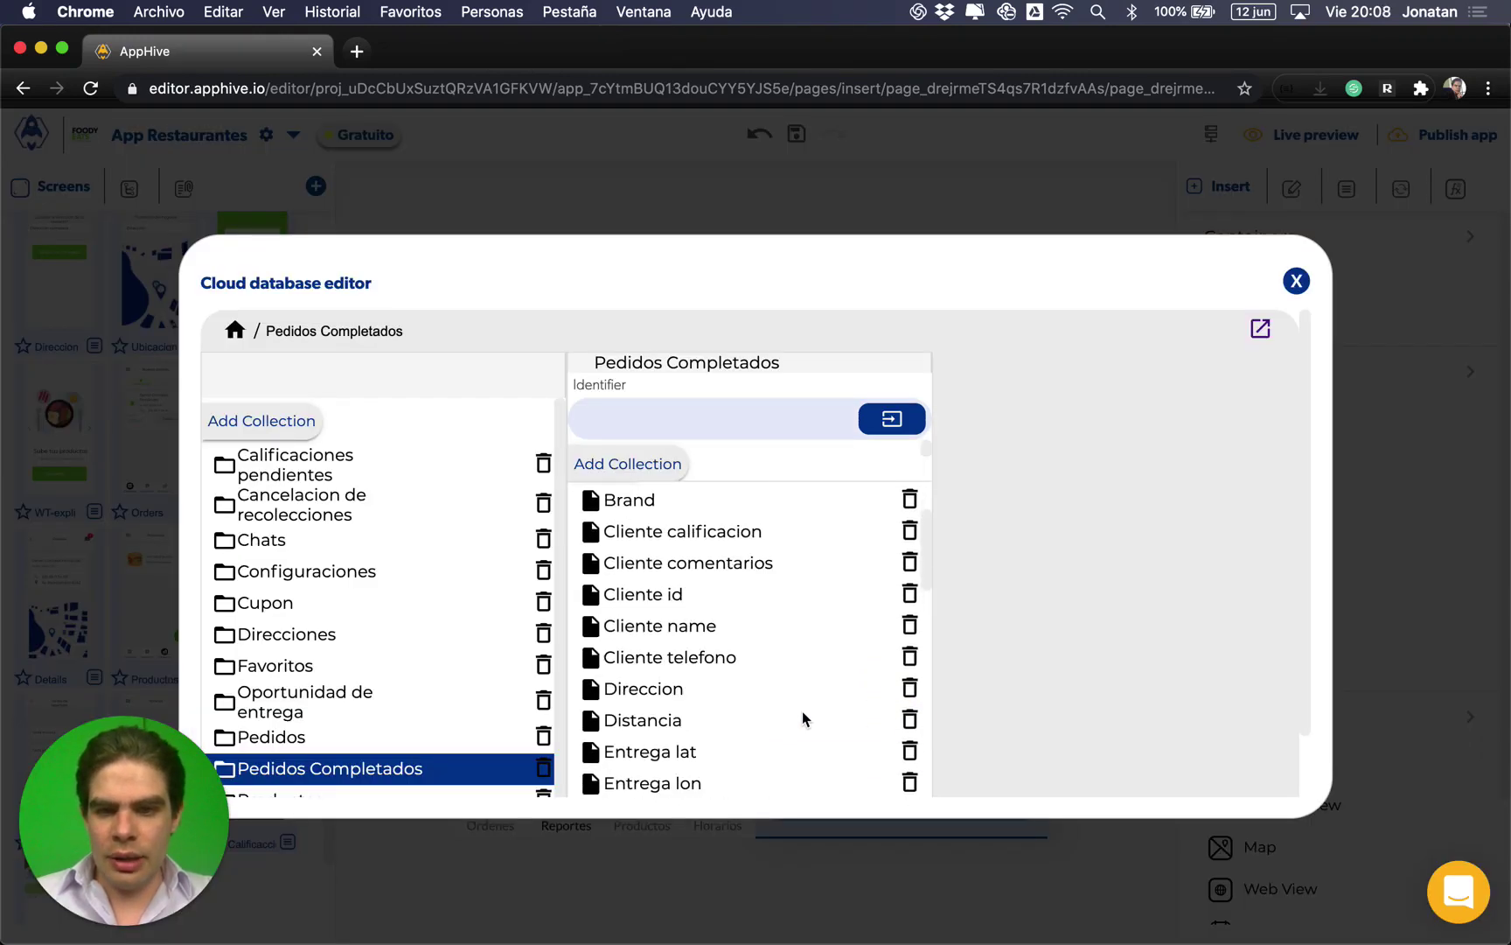
pyautogui.scroll(1, 803, 711)
pyautogui.click(602, 502)
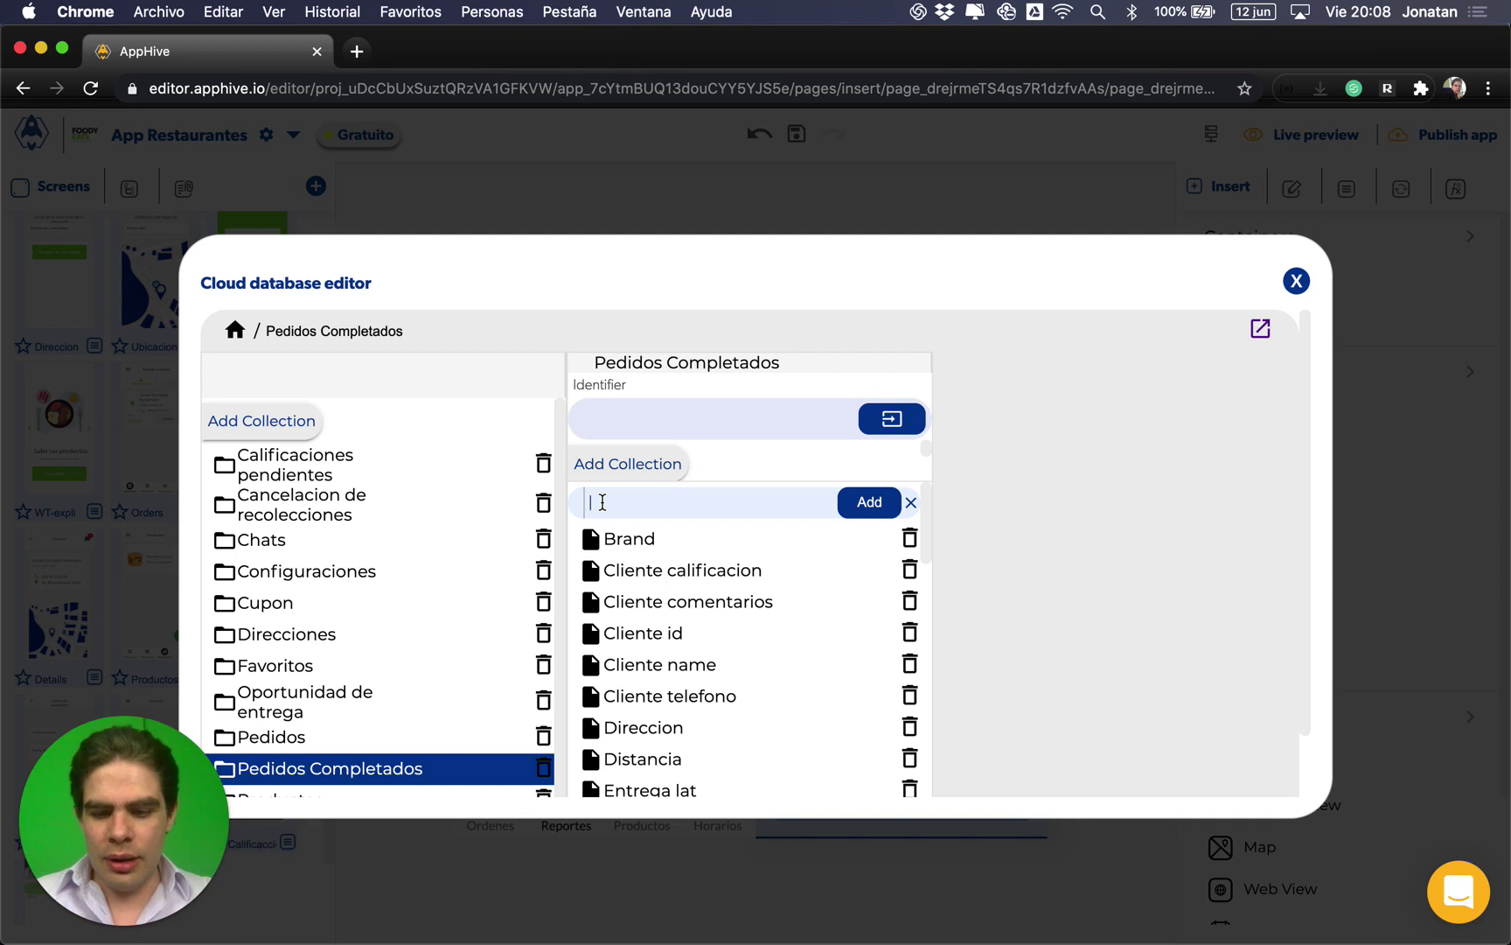
pyautogui.write('Negoci')
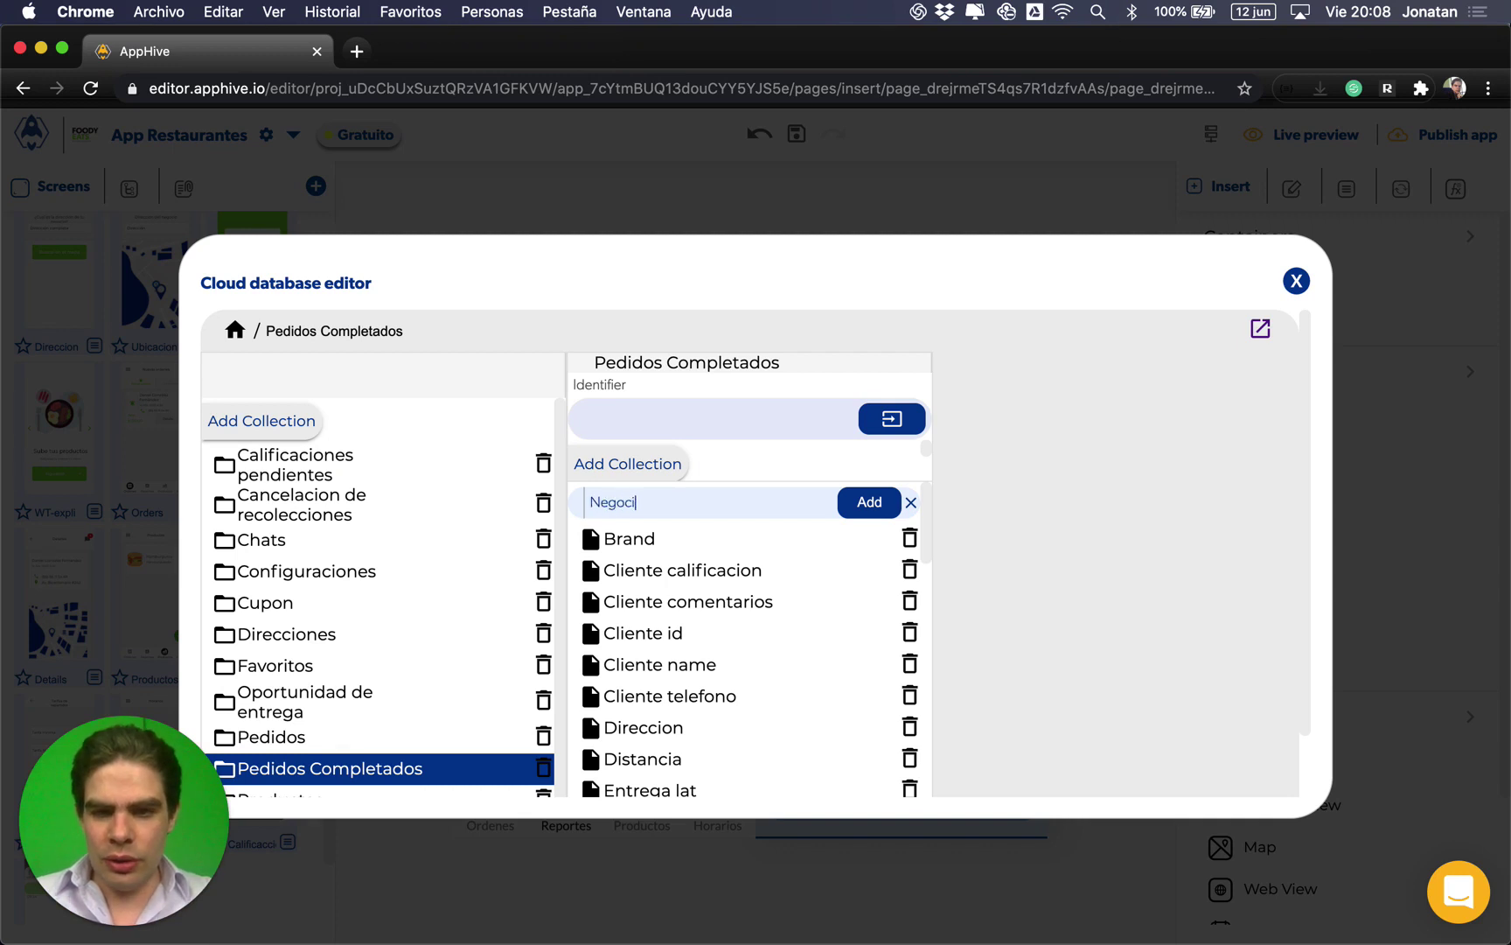
pyautogui.write('o id dia')
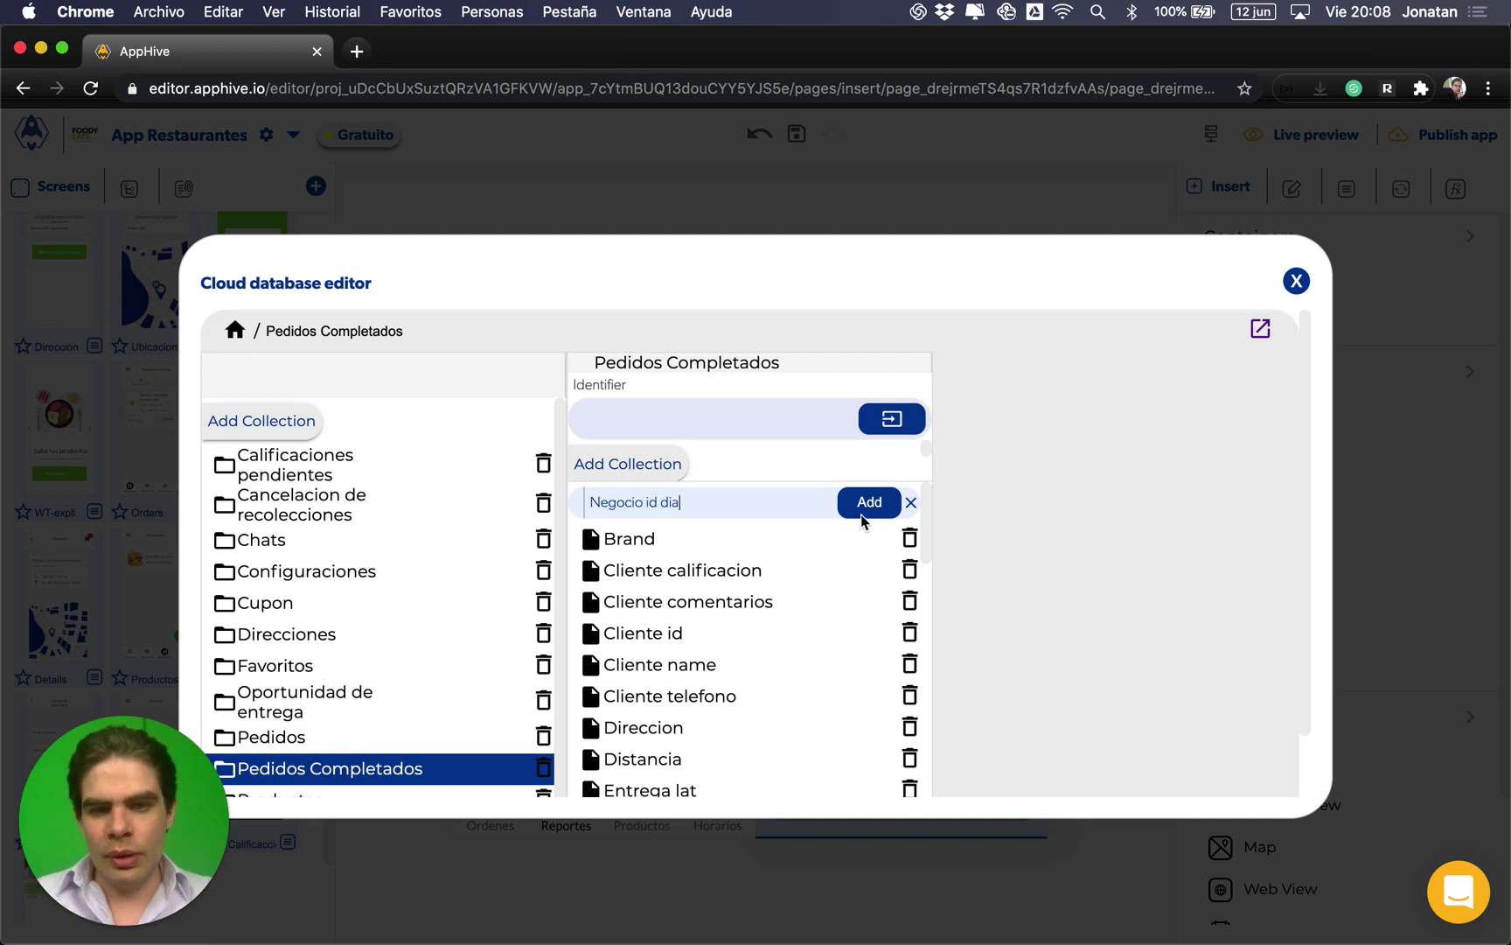
pyautogui.click(861, 516)
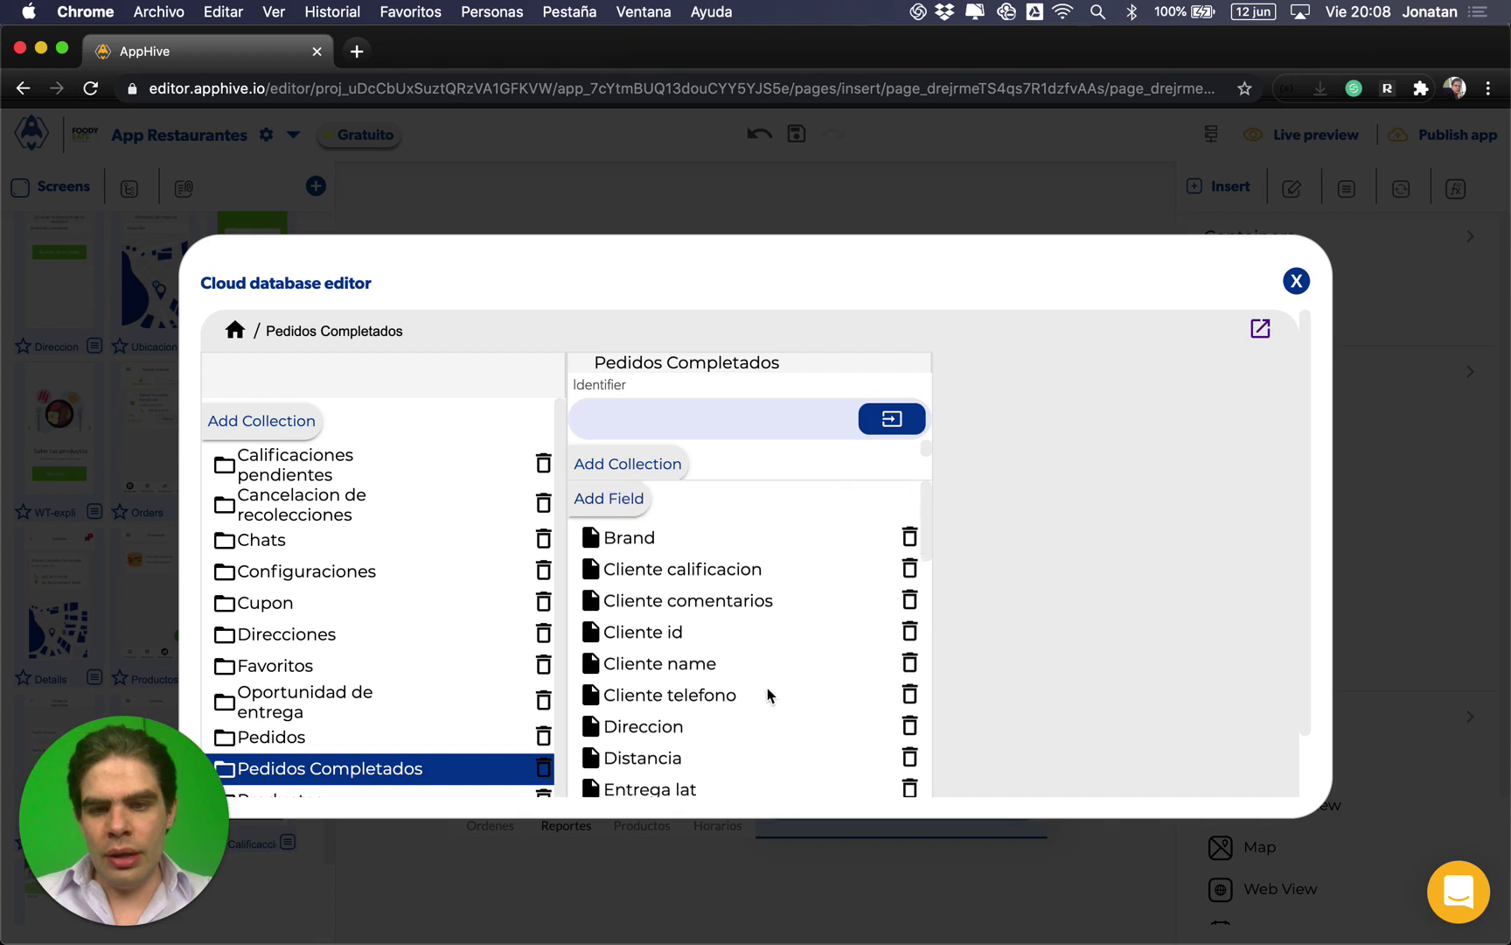
pyautogui.scroll(-5, 768, 687)
pyautogui.scroll(-3, 768, 695)
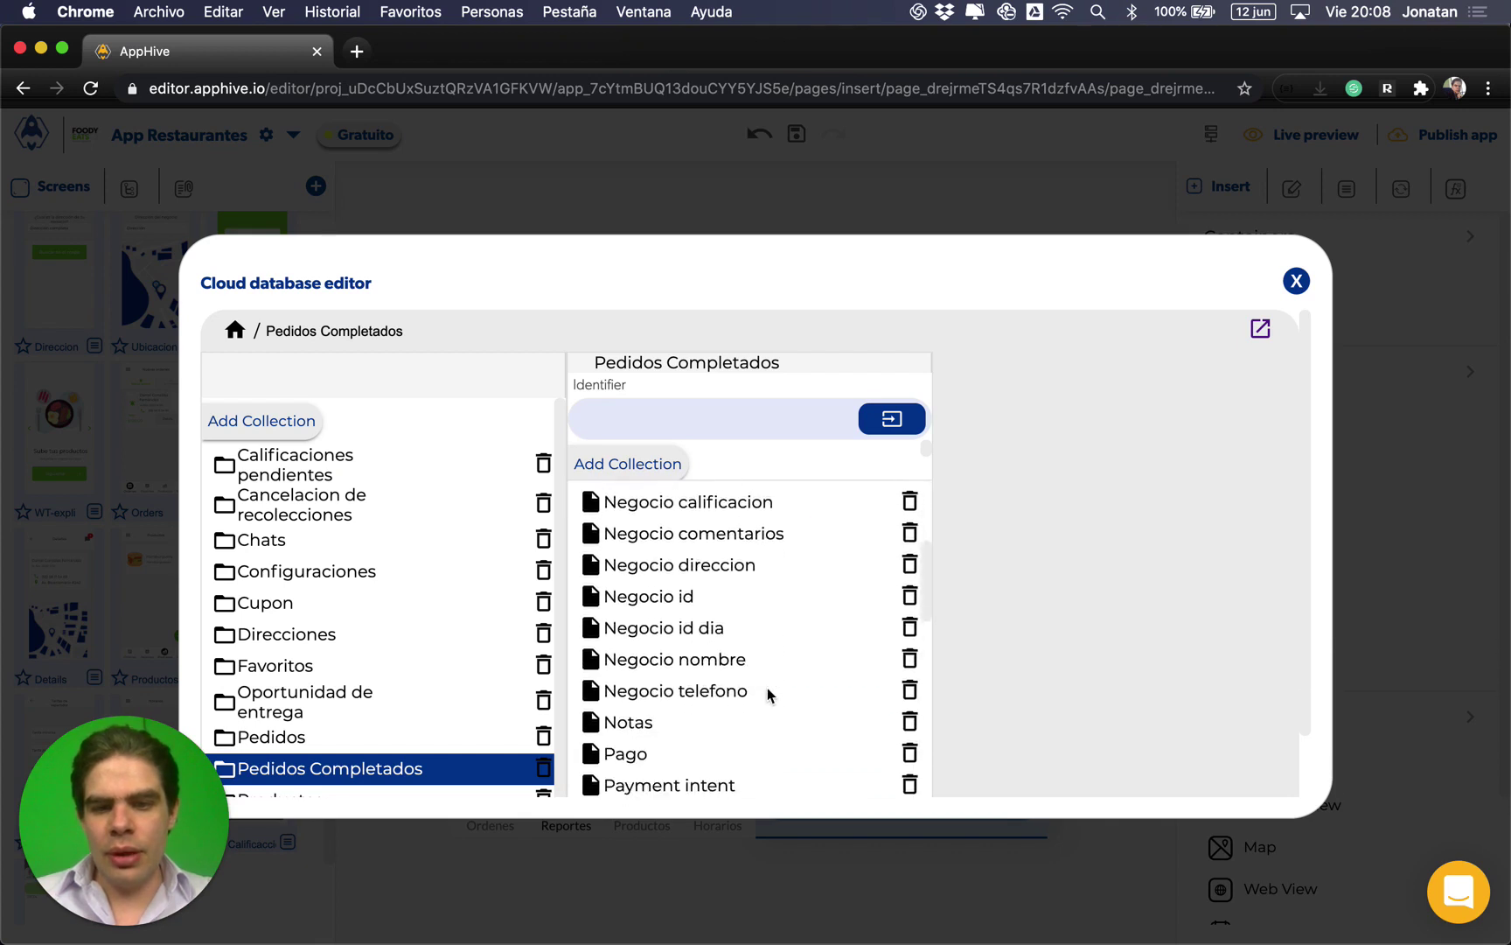
pyautogui.scroll(-1, 768, 688)
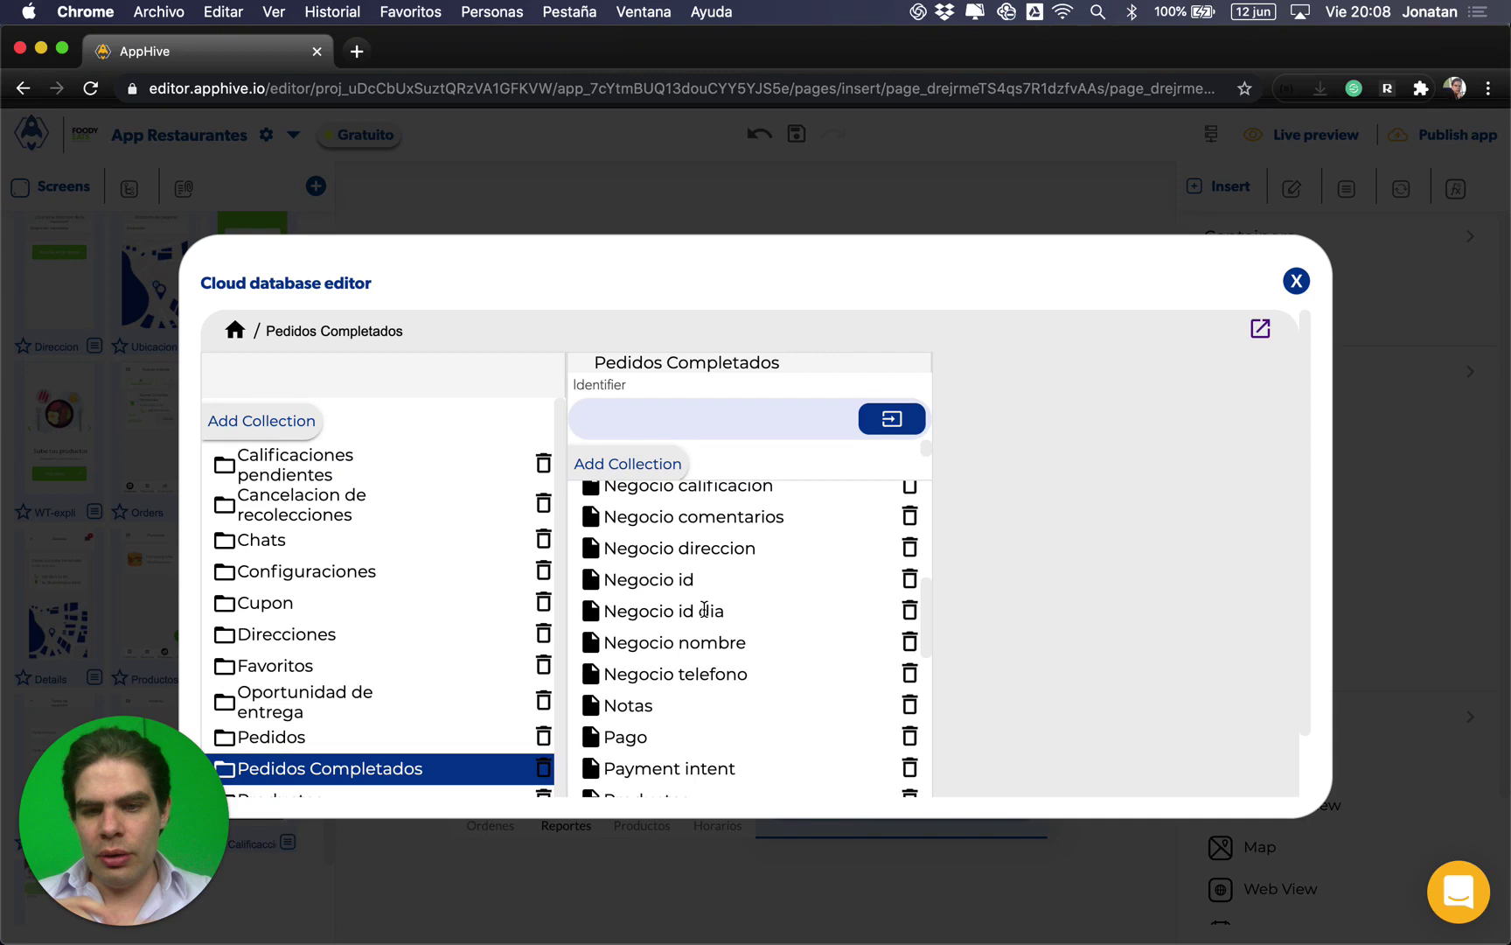
pyautogui.click(704, 610)
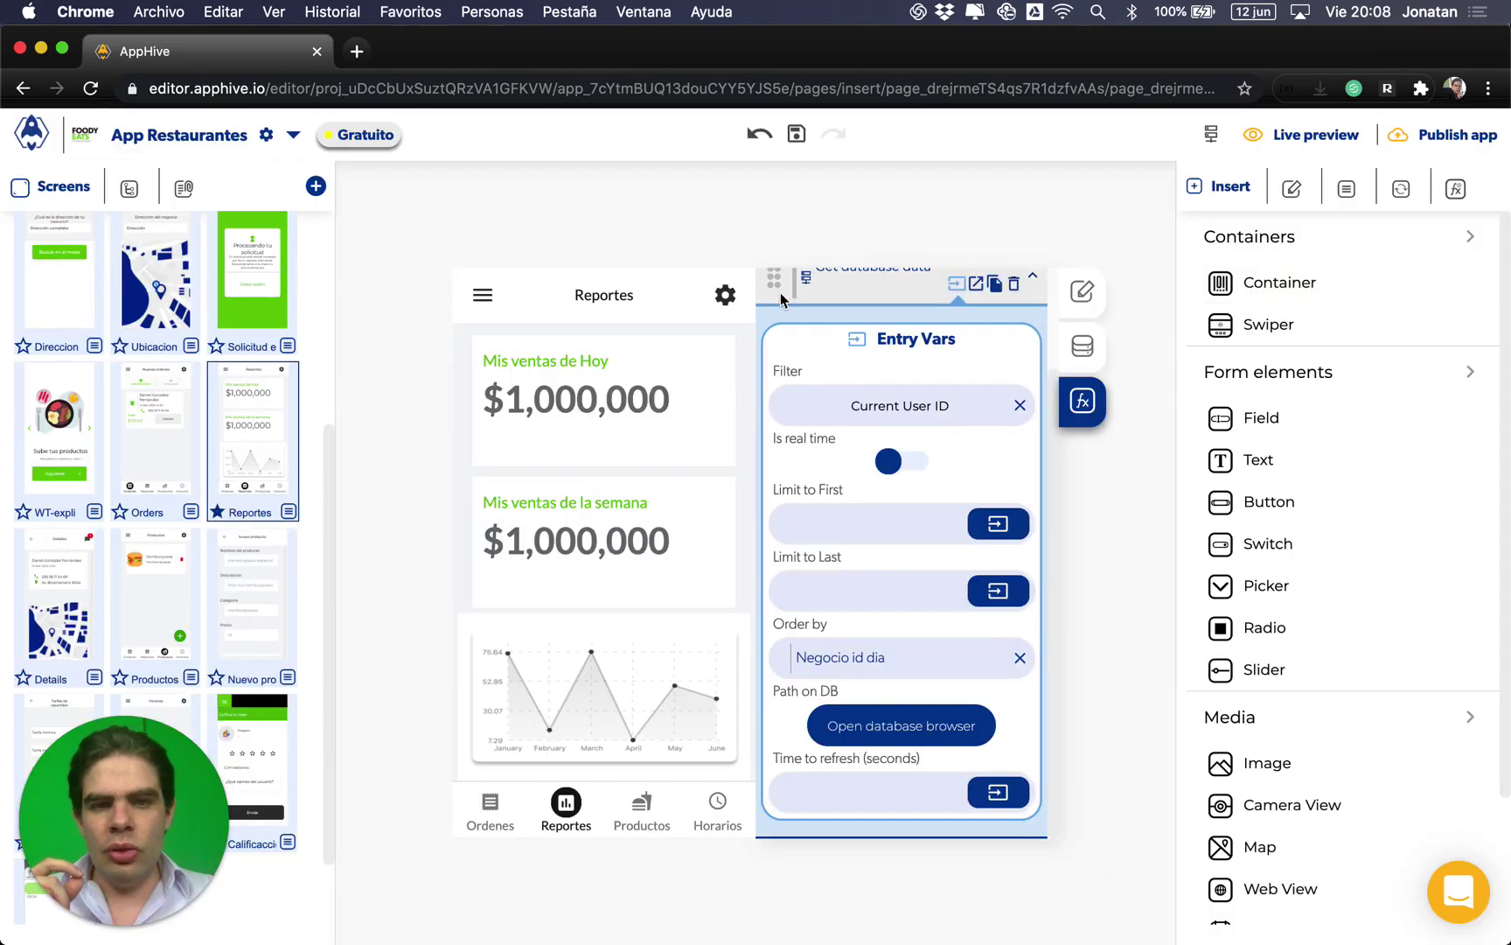
pyautogui.click(293, 137)
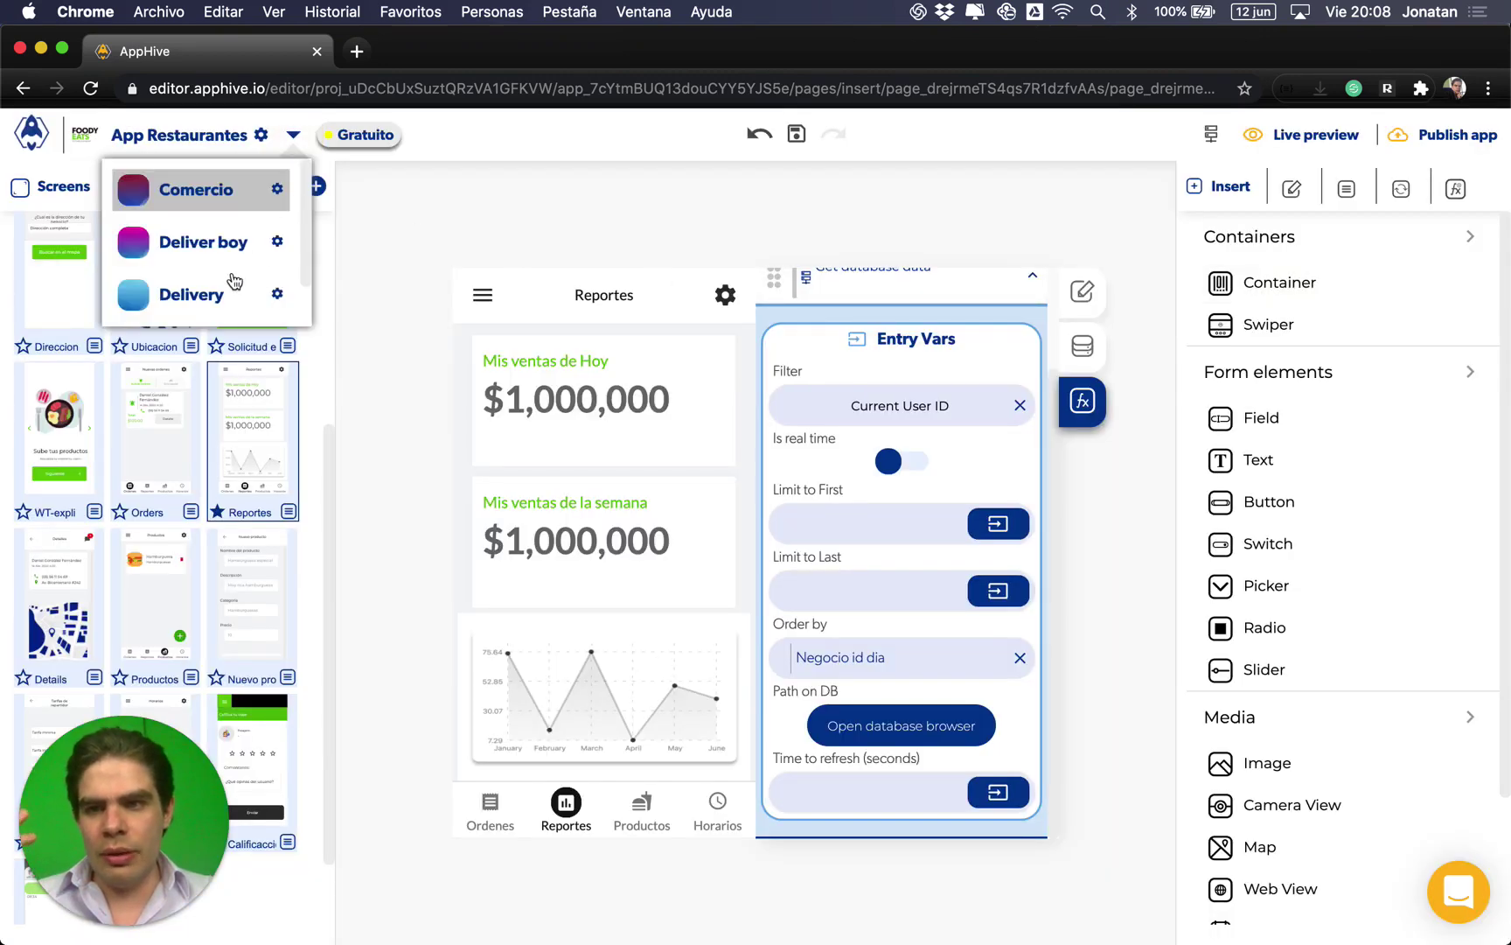
pyautogui.scroll(-2, 226, 289)
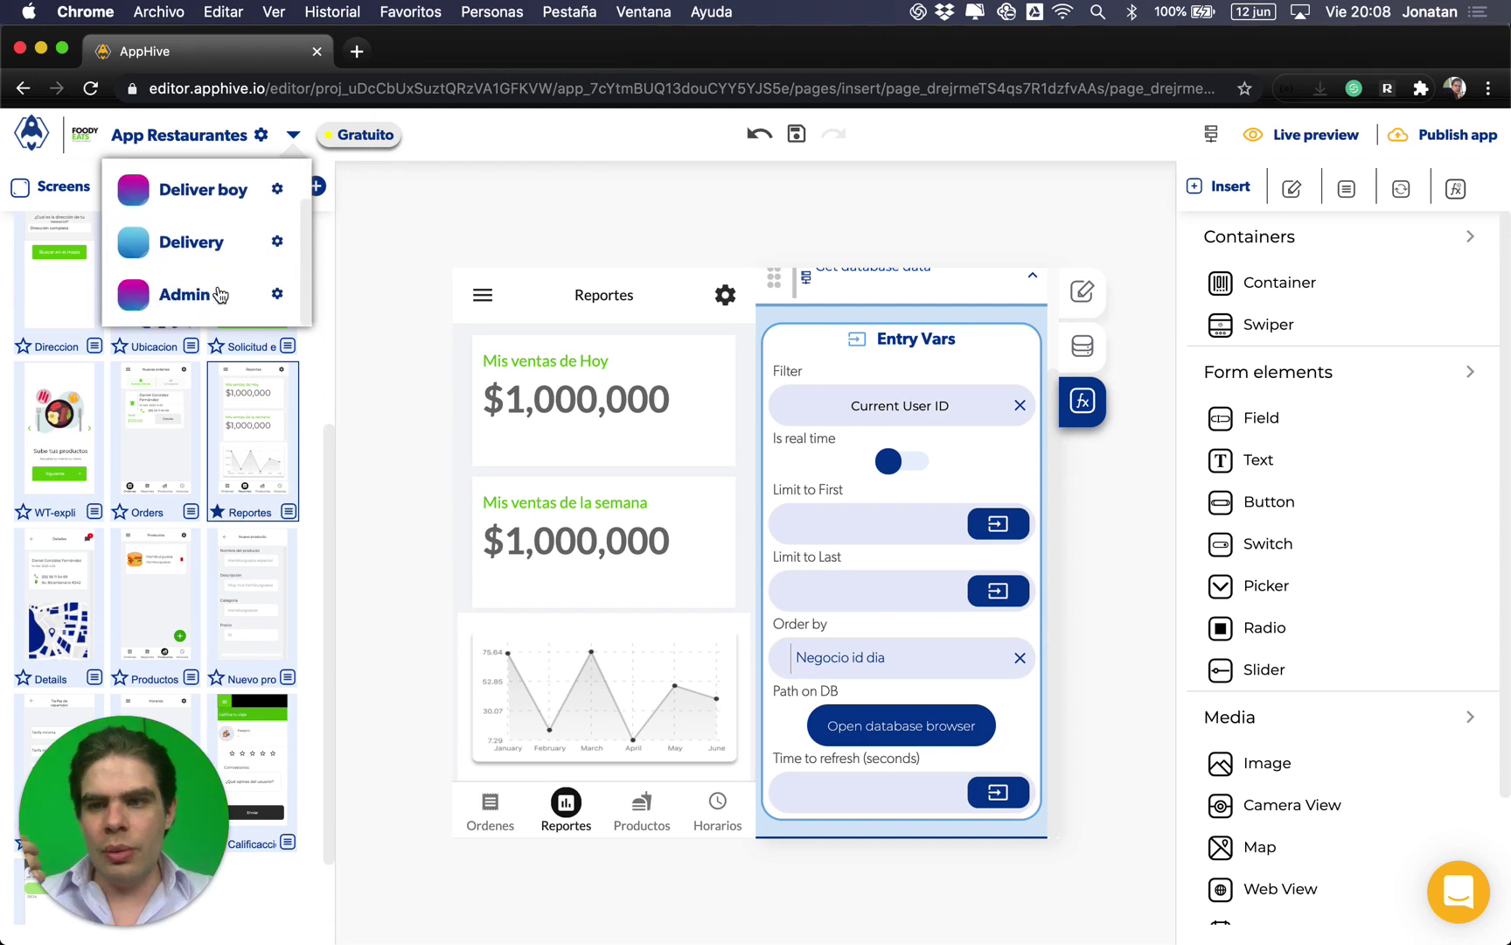
pyautogui.click(401, 276)
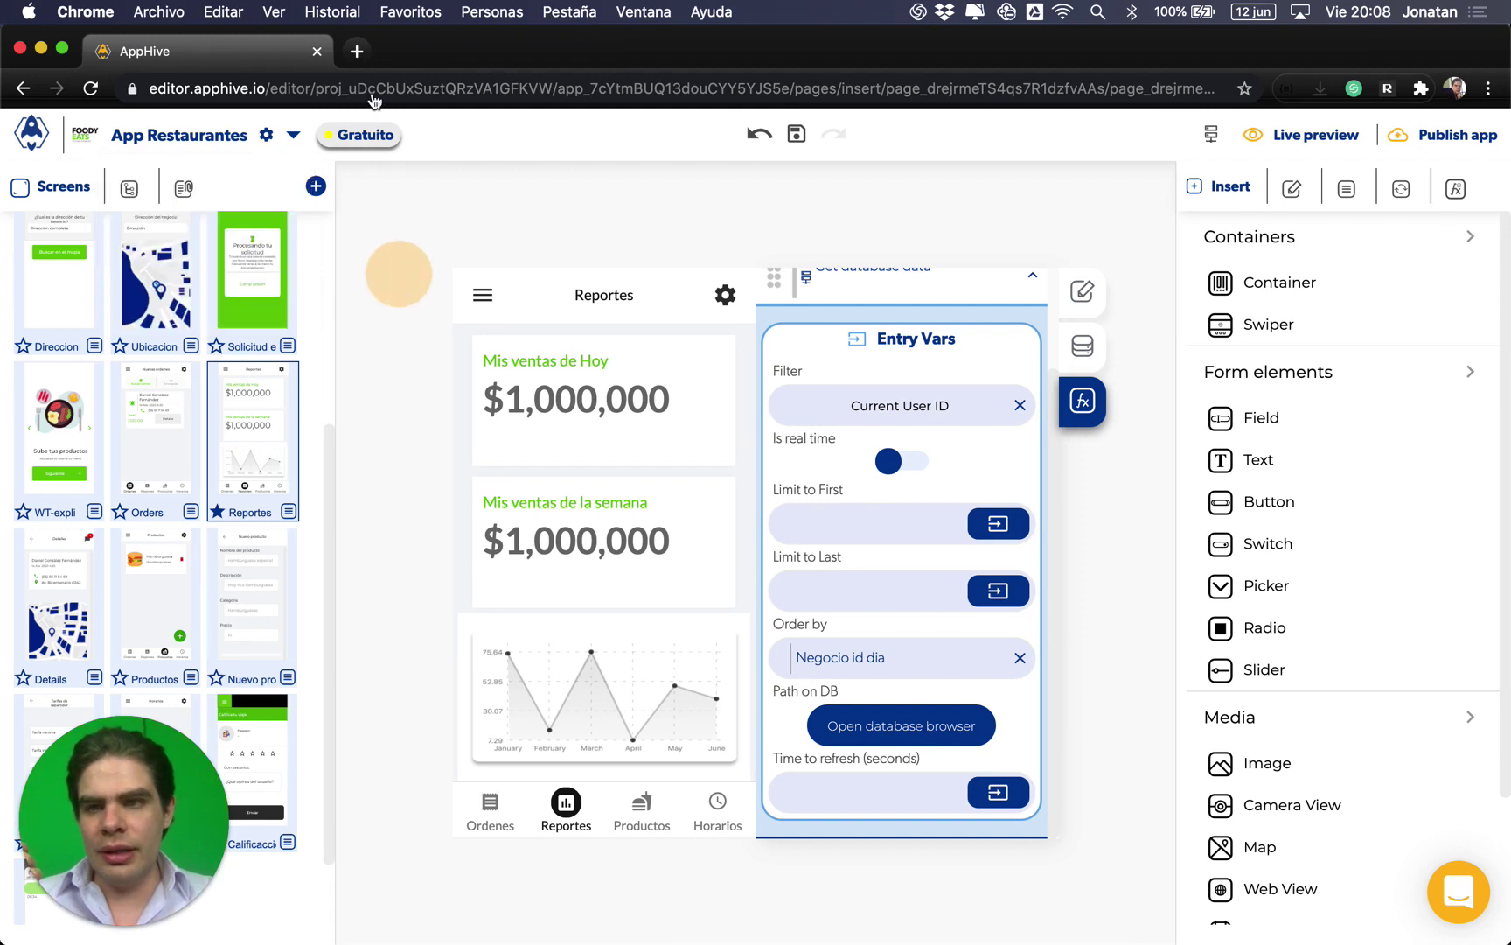
# Step: Open the same editor page in a second browser tab and switch to it
pyautogui.click(367, 88)
pyautogui.moveTo(416, 63); pyautogui.dragTo(412, 60)
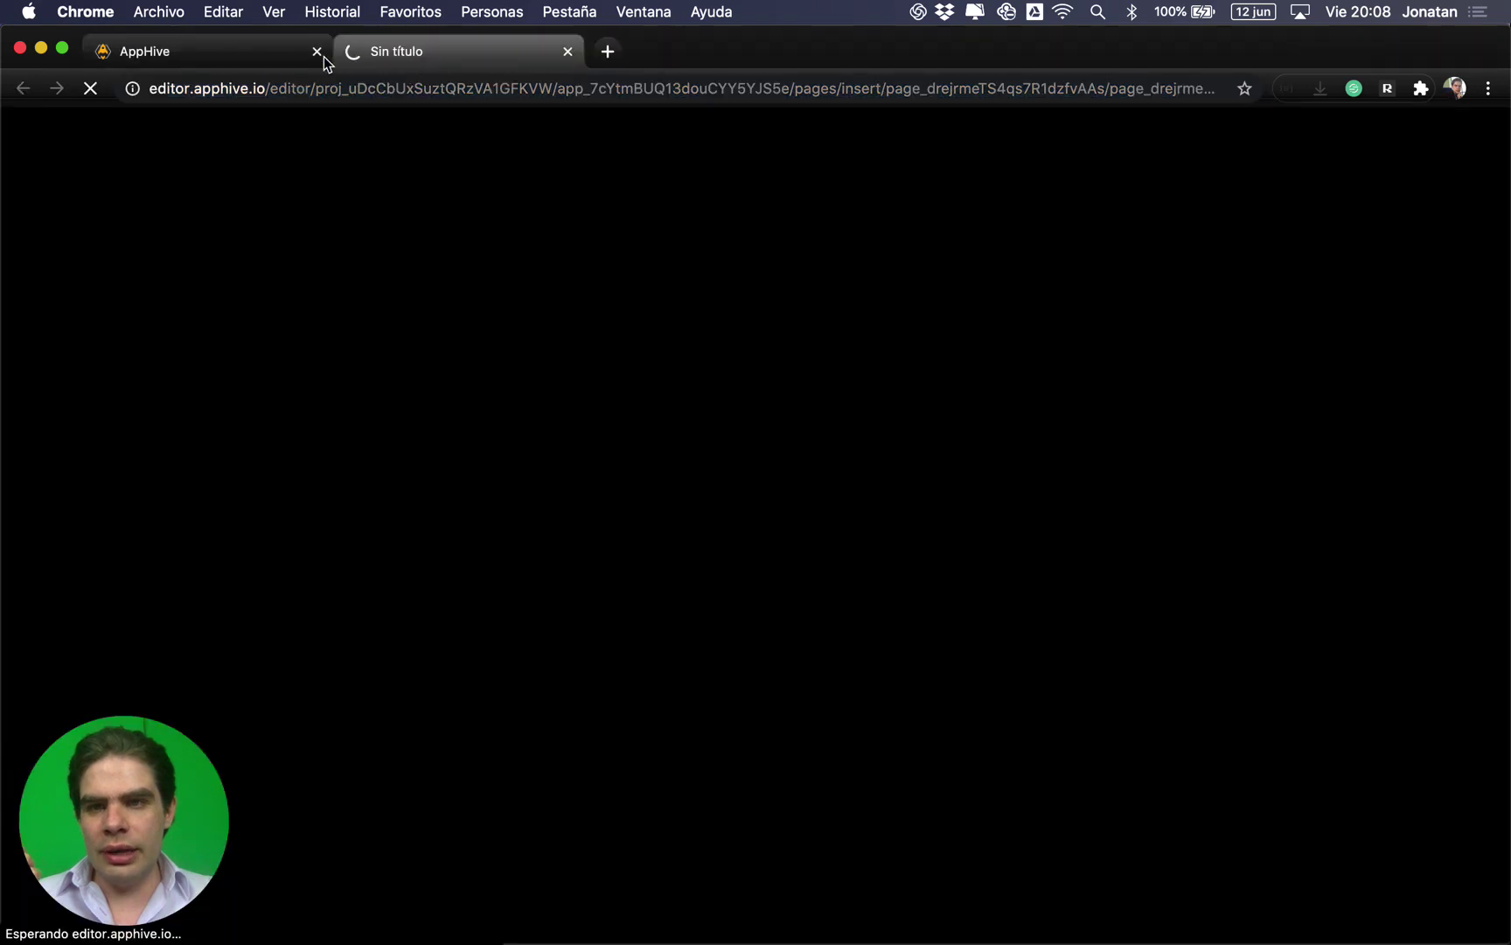
pyautogui.click(270, 54)
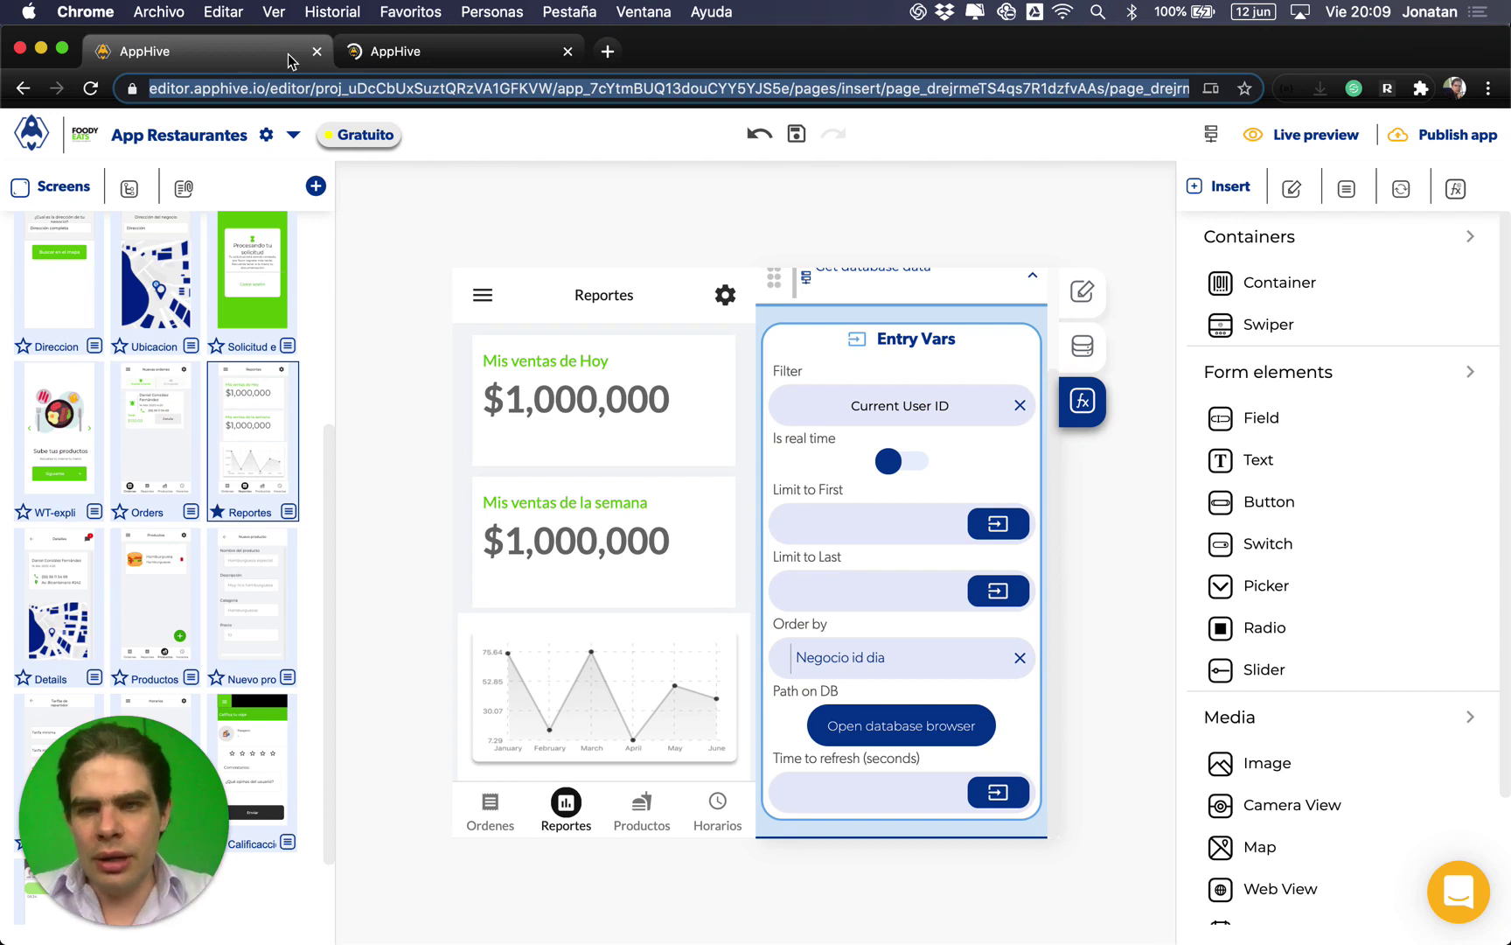
pyautogui.click(651, 133)
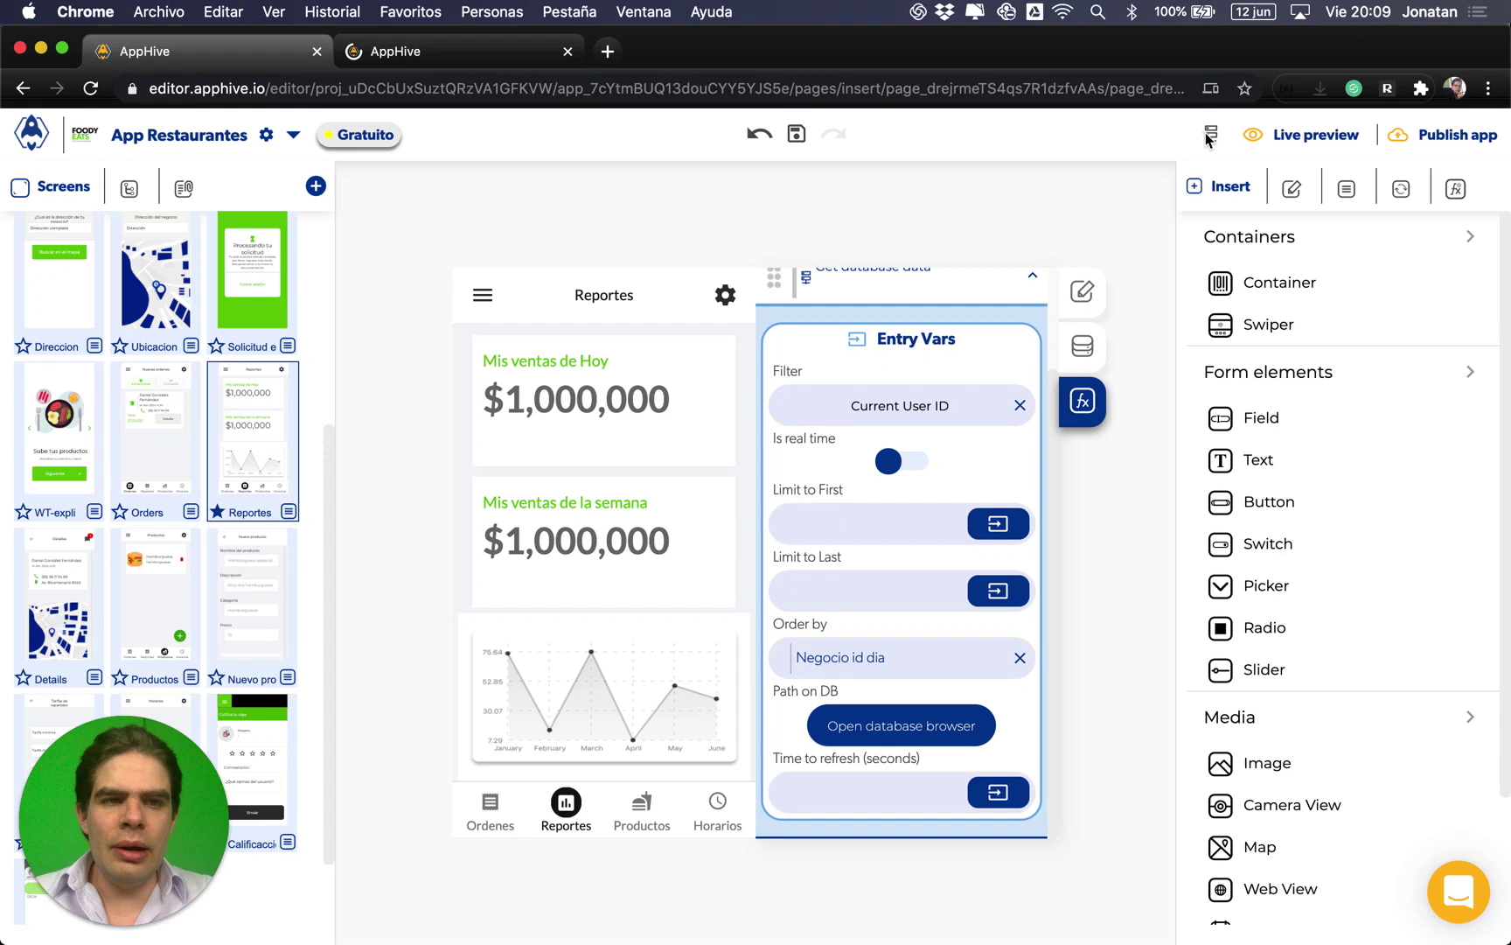
pyautogui.click(473, 51)
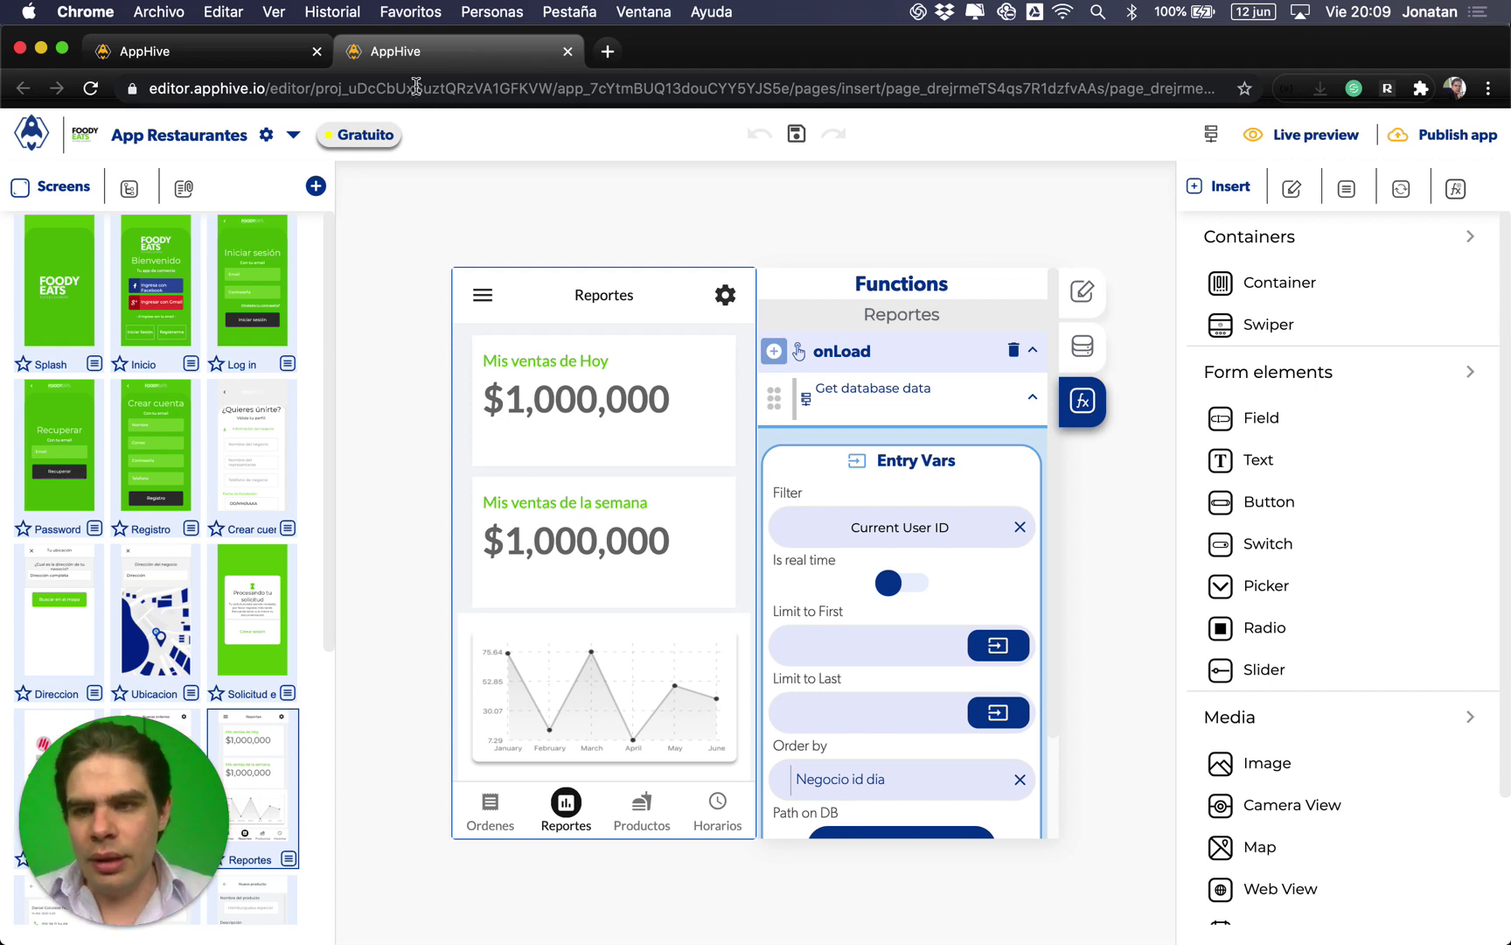
# Step: Switch the project in the second browser tab to the Deliver boy app
pyautogui.click(293, 137)
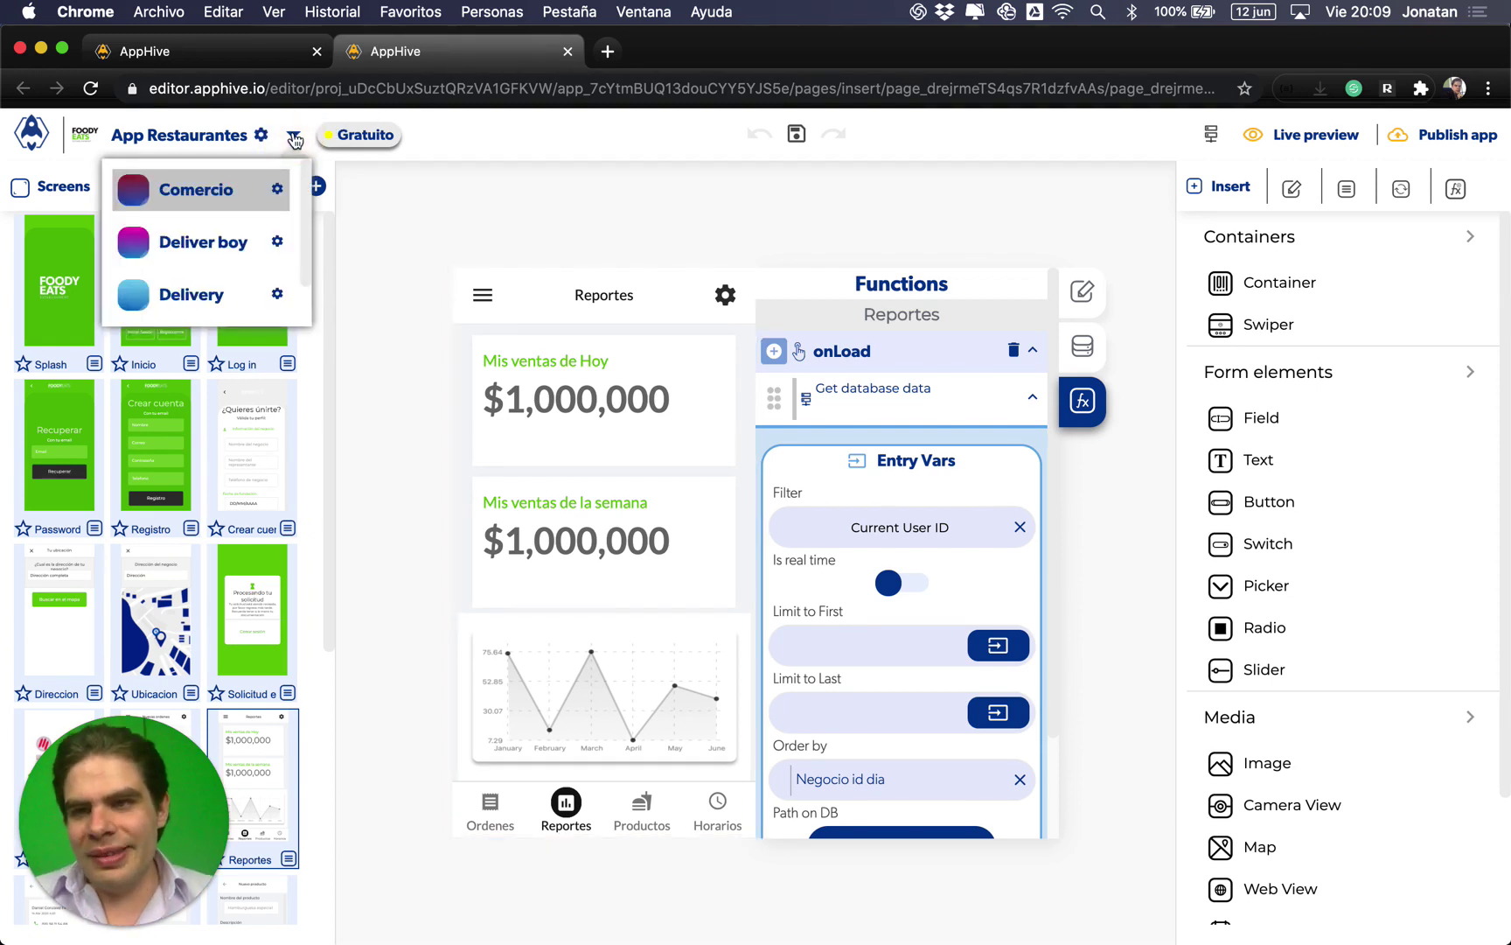
pyautogui.click(224, 251)
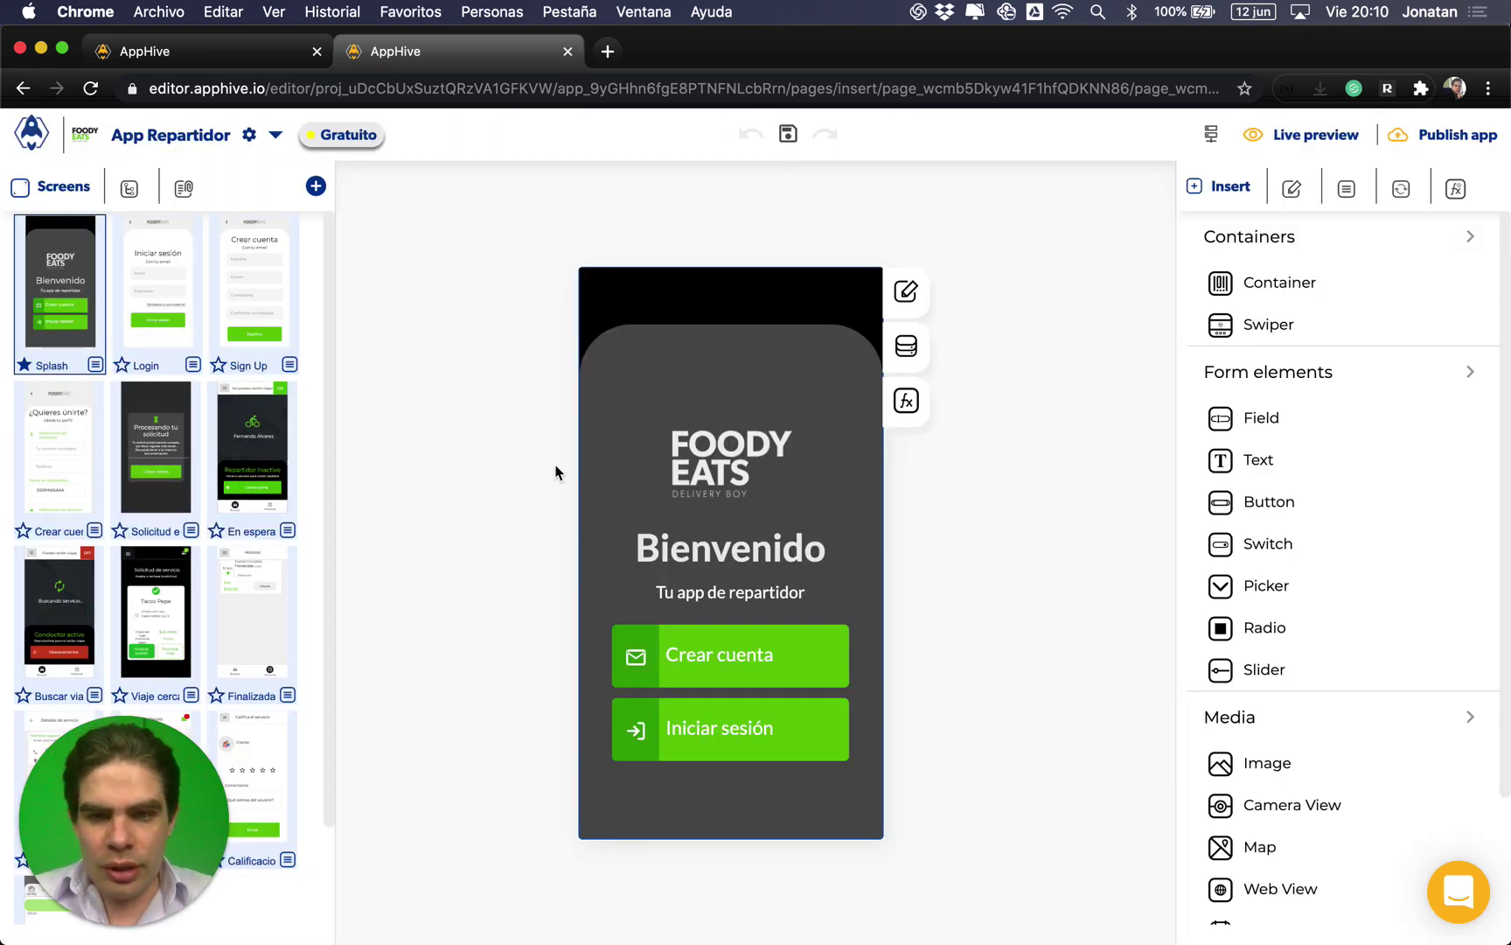
pyautogui.click(1114, 278)
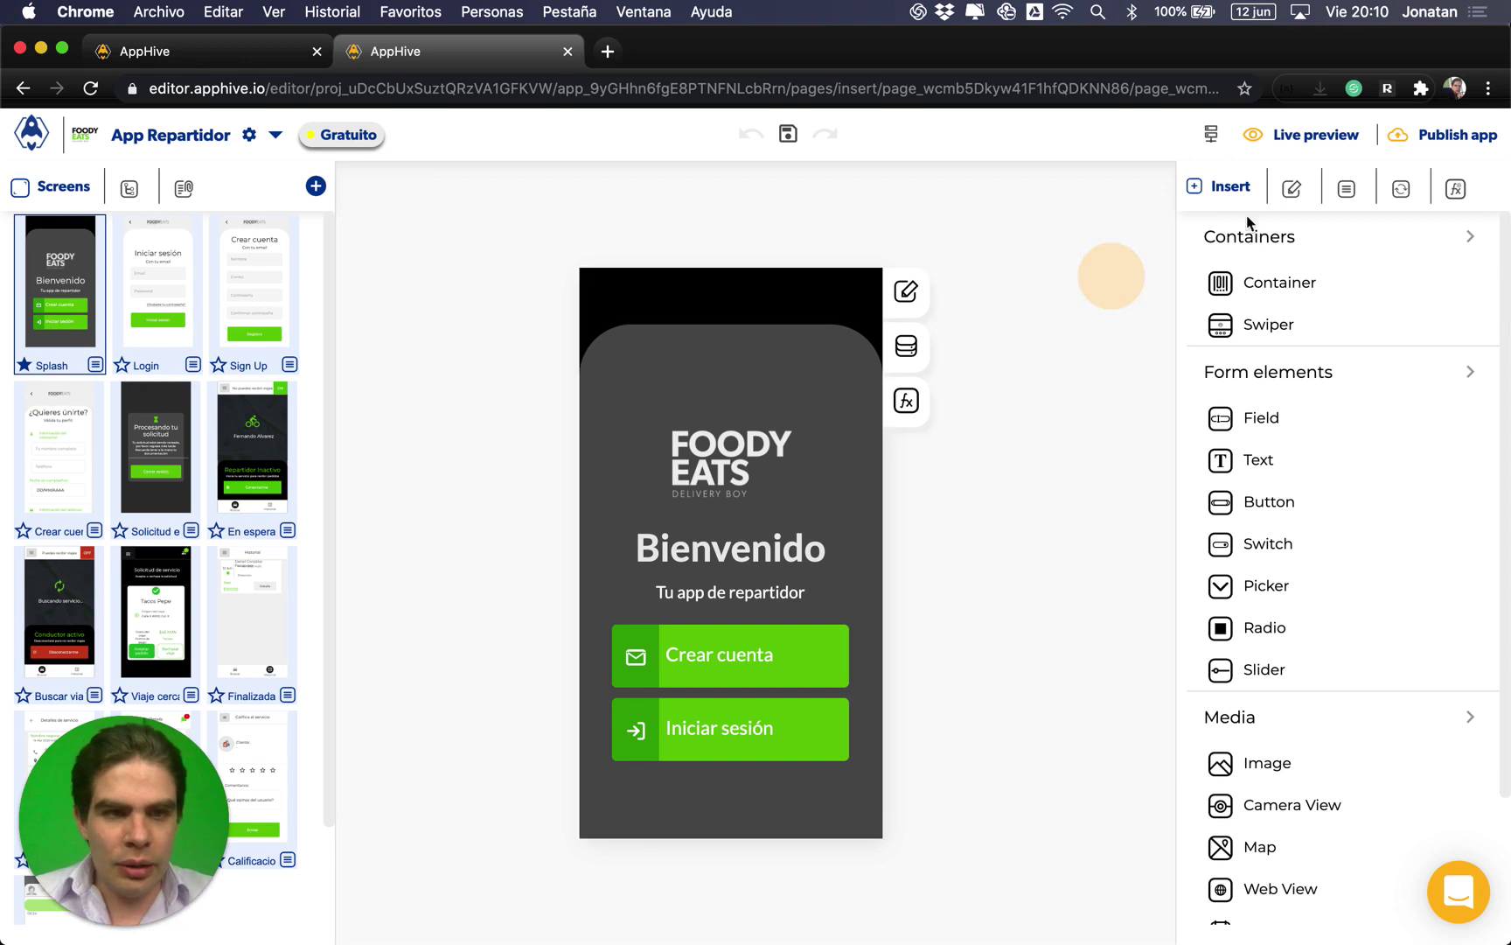
# Step: Open the Mover pedido a históricos app process and the database editor of its Save data in DB action
pyautogui.click(1454, 189)
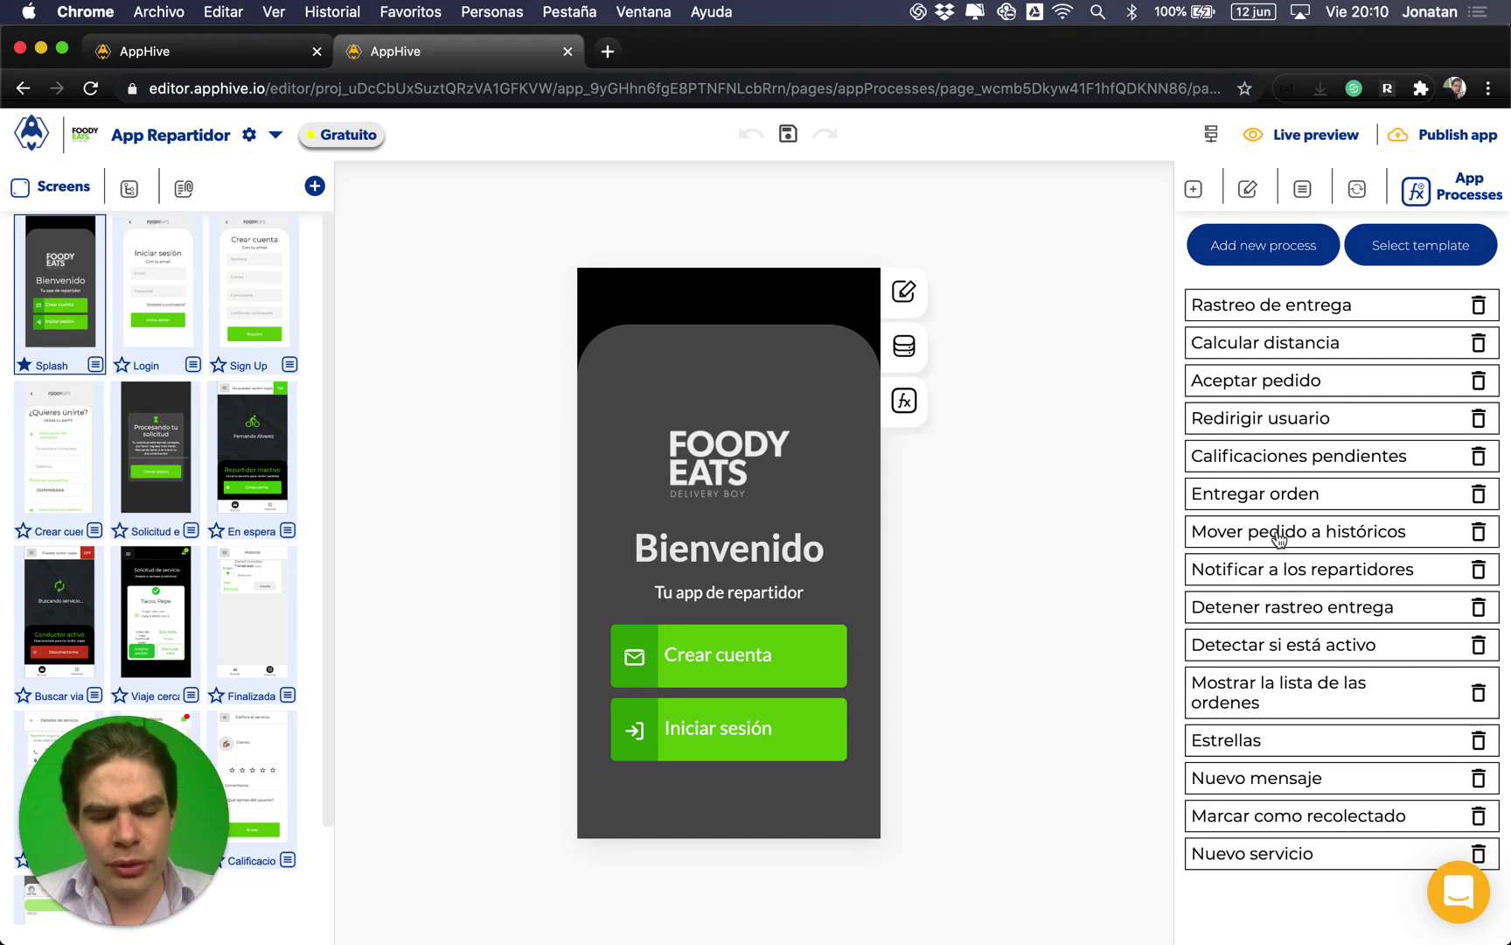
pyautogui.click(1251, 531)
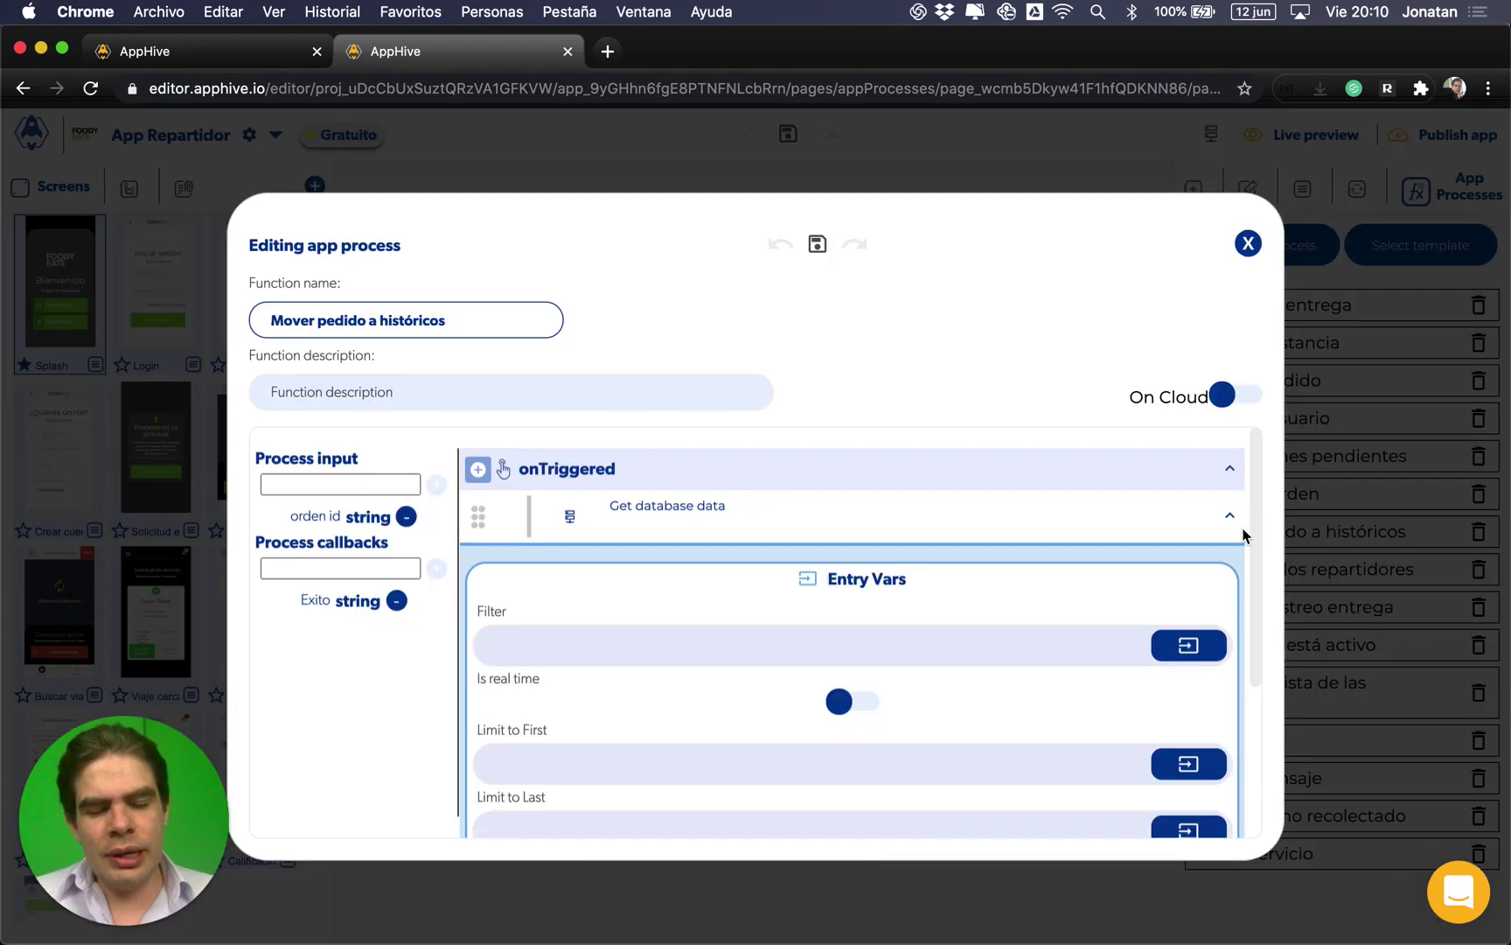
pyautogui.scroll(-3, 1103, 588)
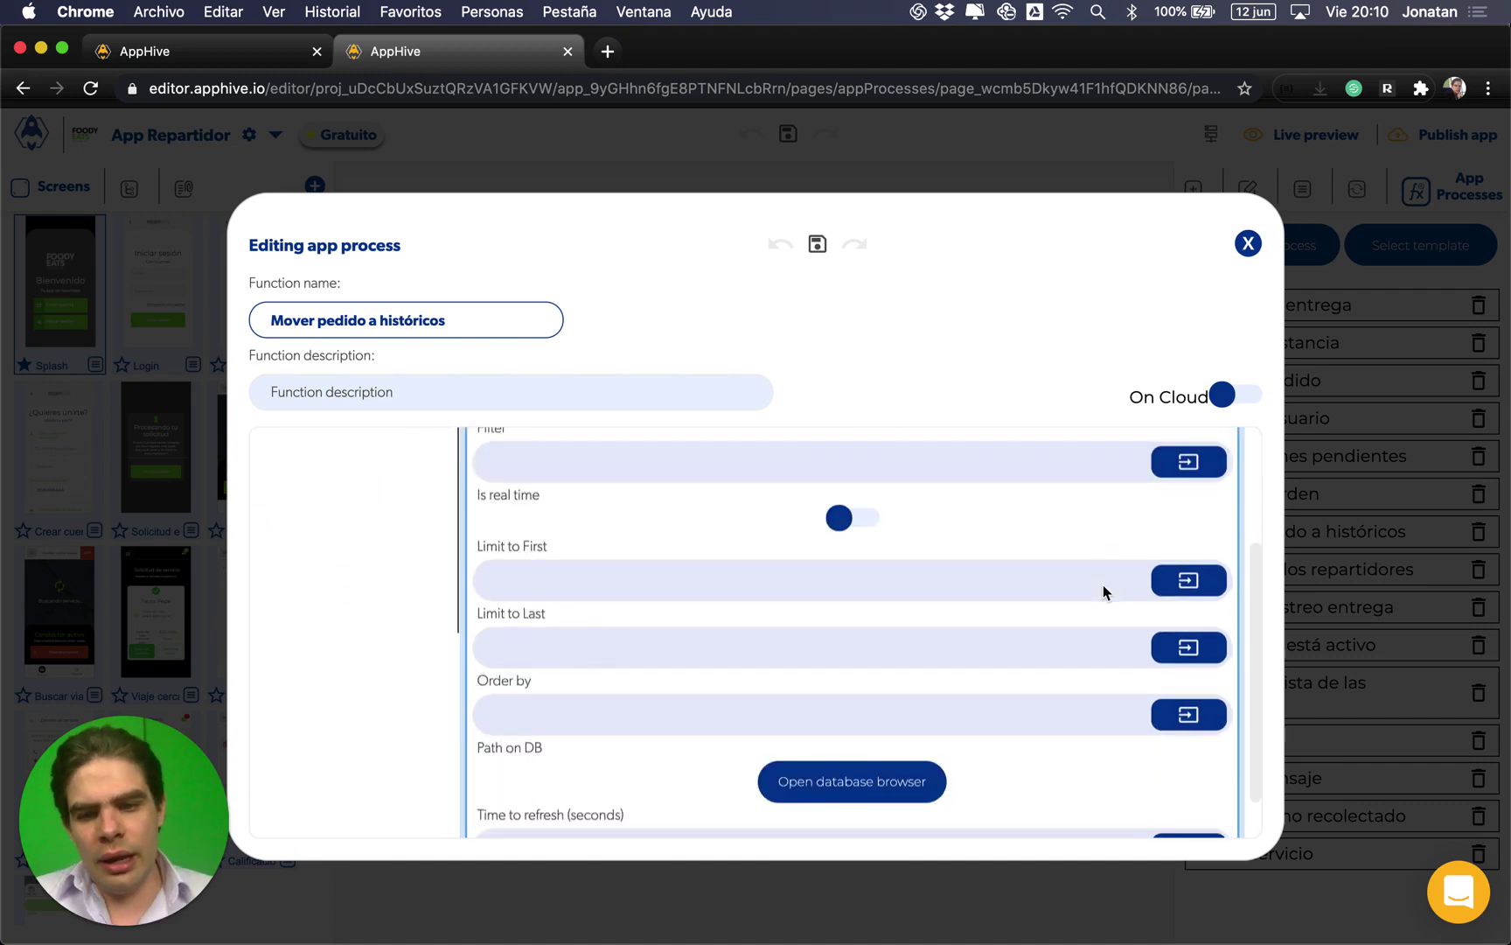
pyautogui.scroll(3, 1103, 584)
pyautogui.scroll(-3, 1062, 631)
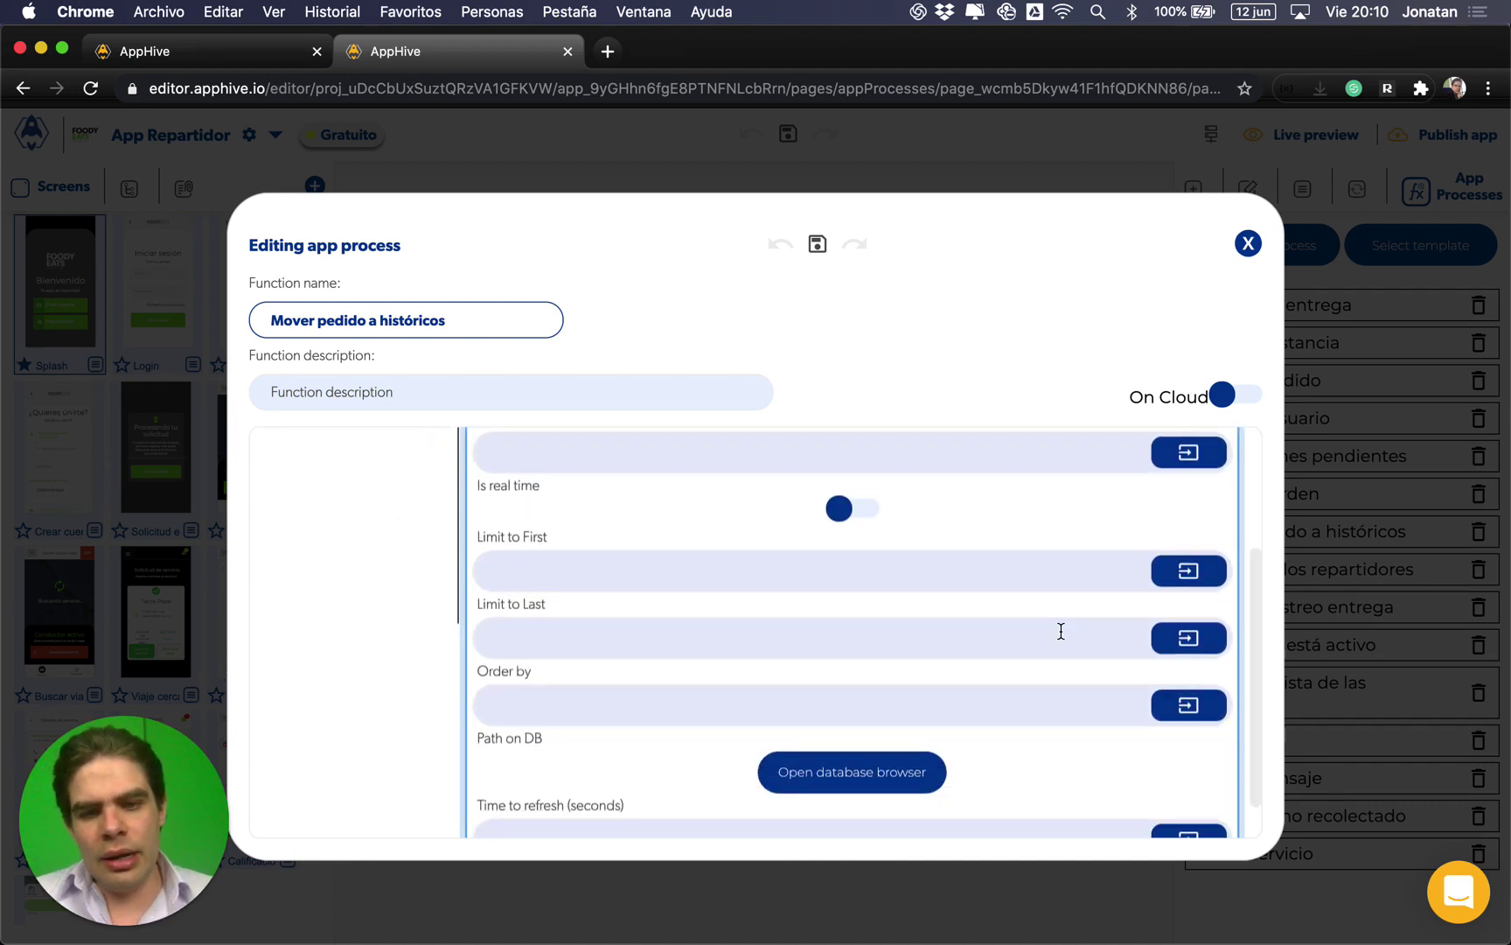
pyautogui.scroll(2, 1060, 631)
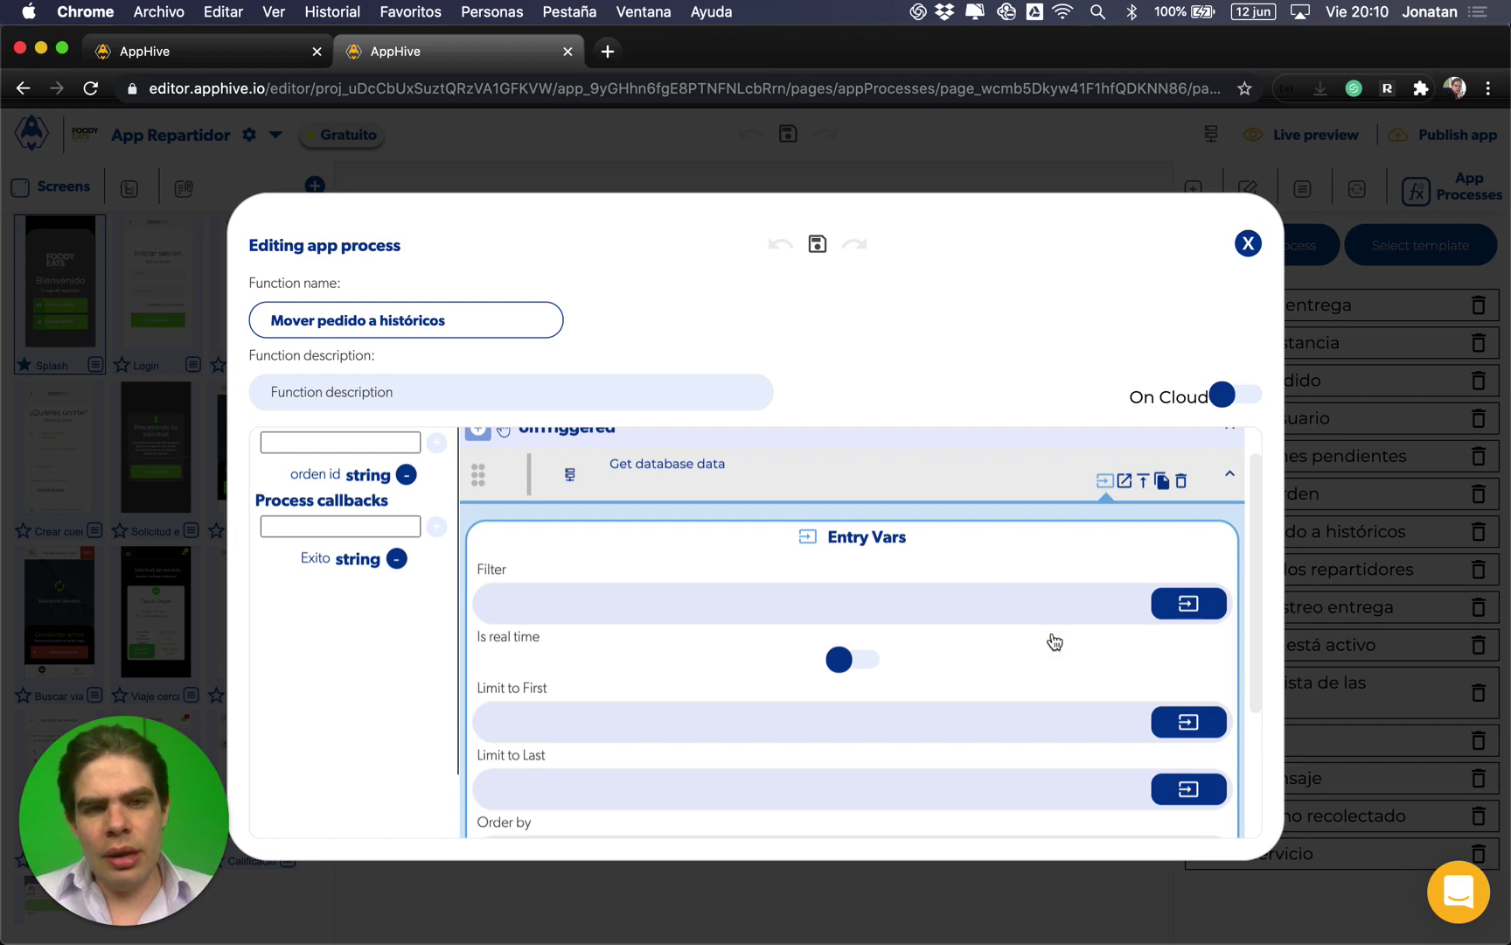
pyautogui.click(1123, 482)
pyautogui.scroll(-3, 1048, 661)
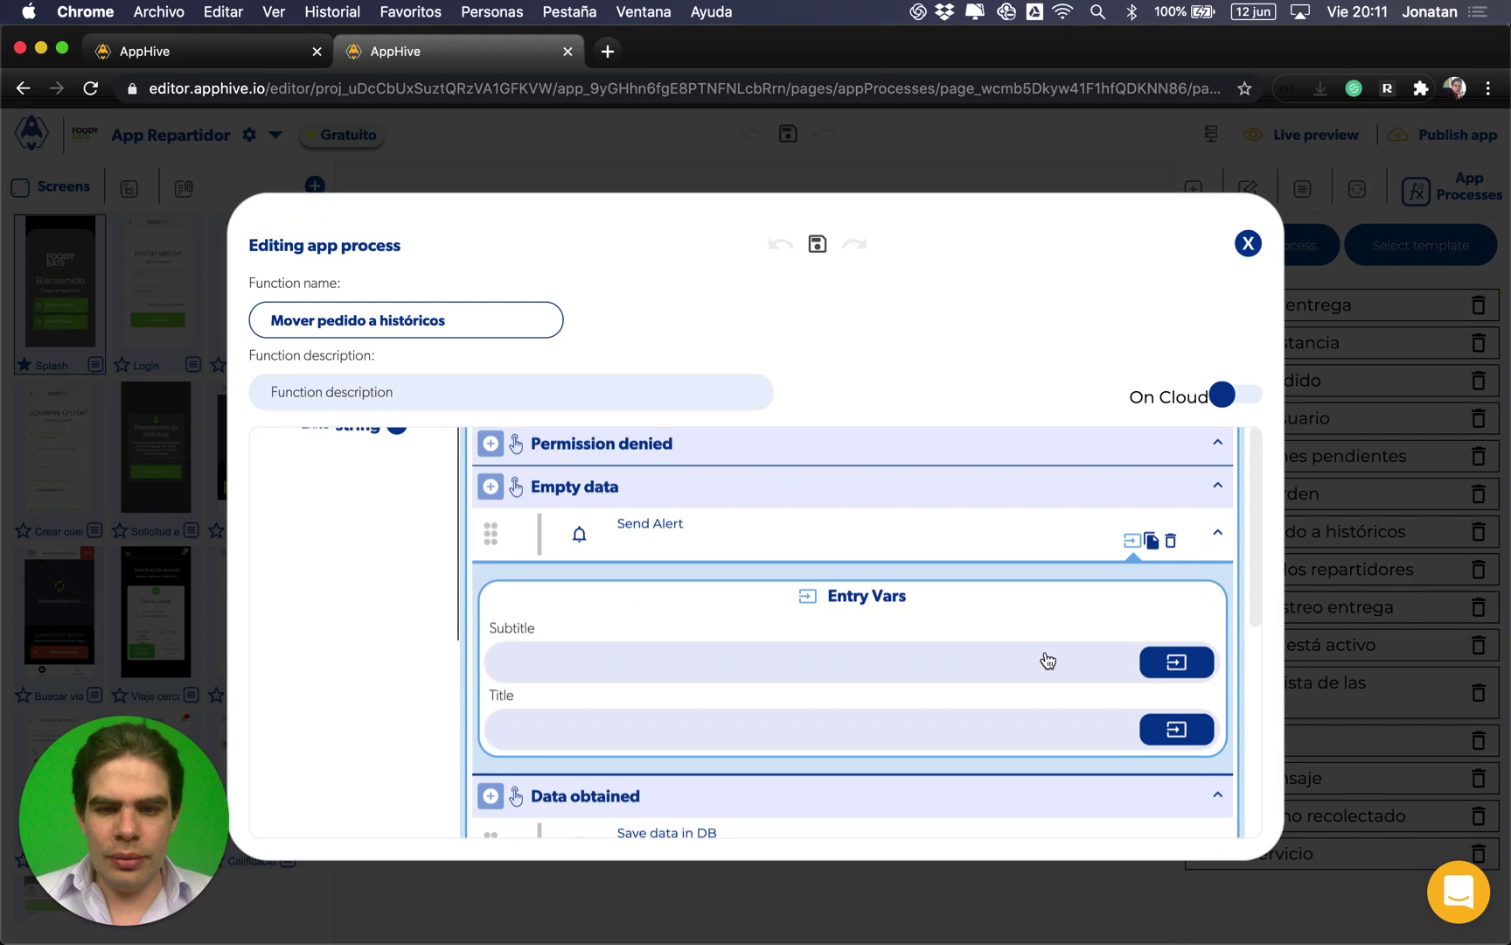
pyautogui.scroll(-3, 1048, 660)
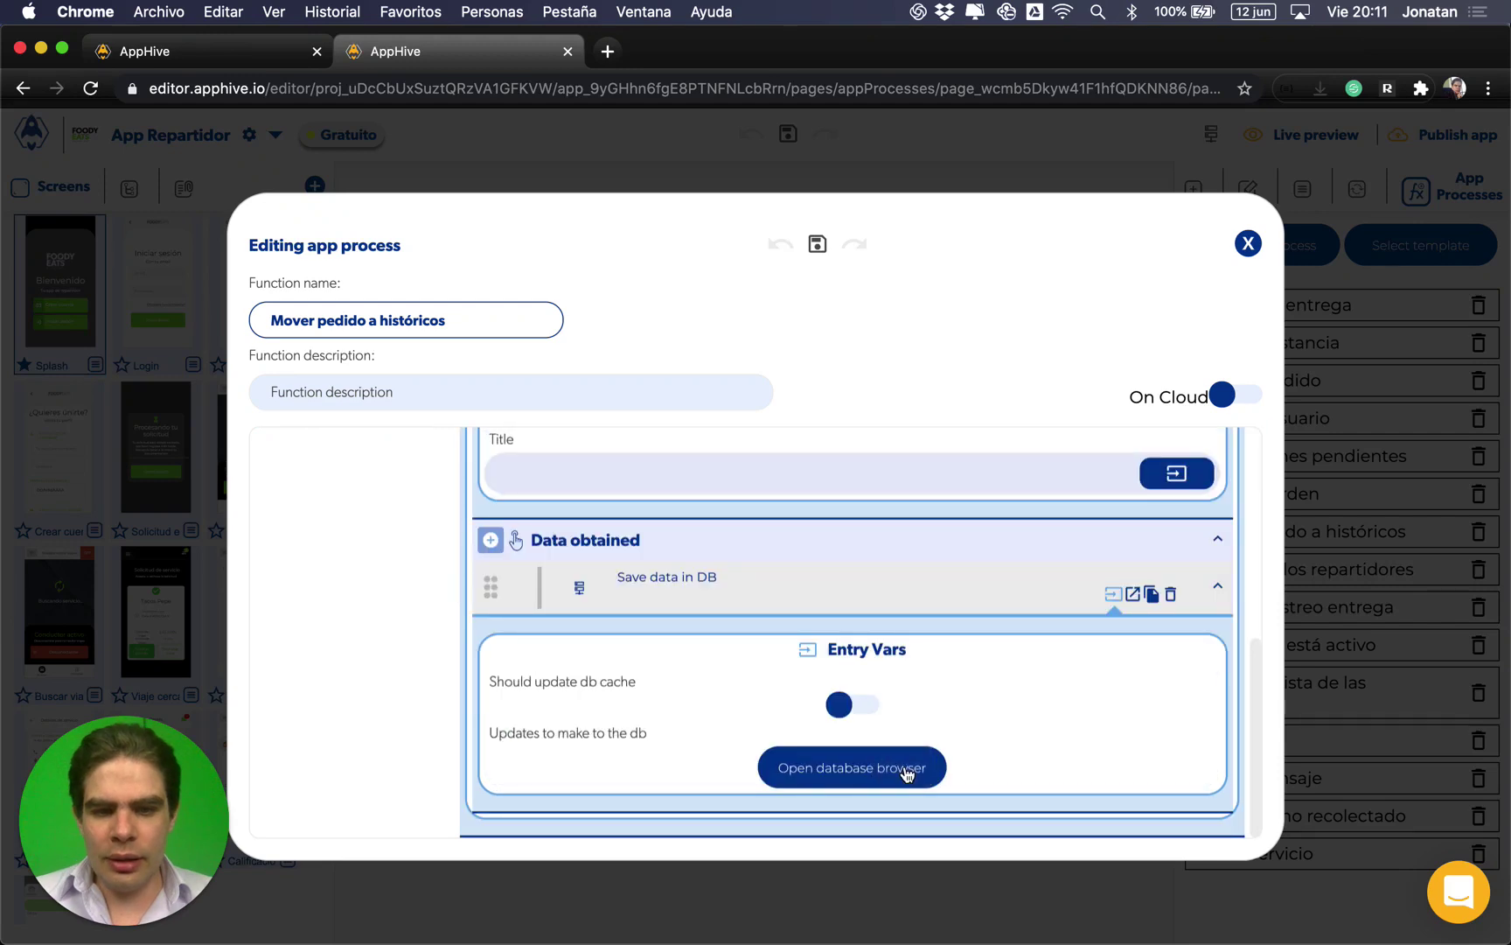
pyautogui.click(907, 770)
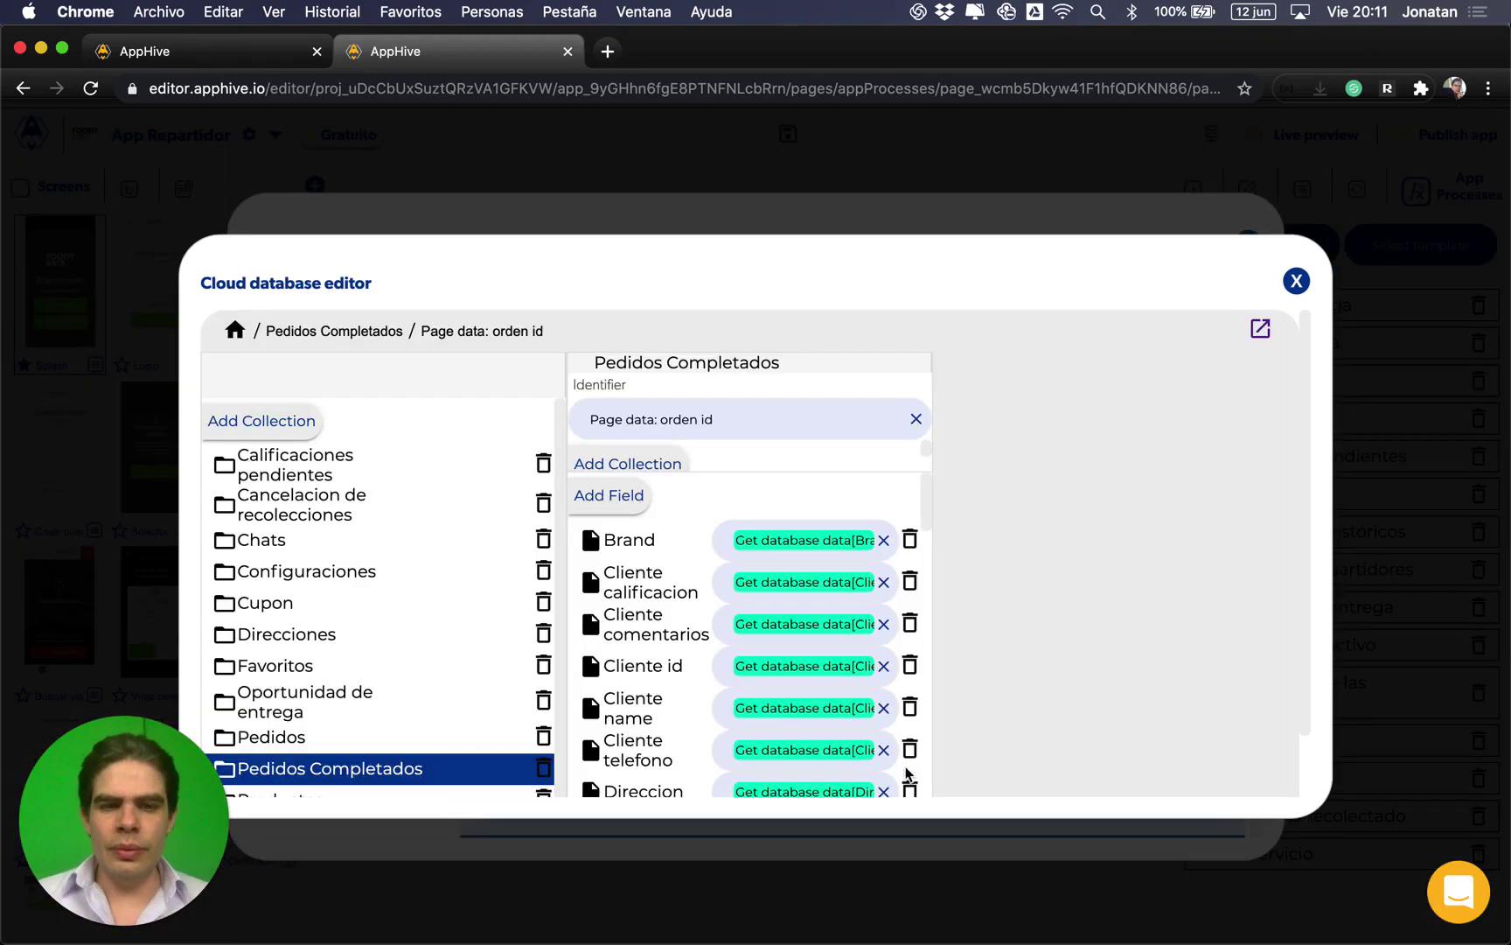
# Step: Give the Negocio id dia field of Pedidos Completados a complex value and add a Concat action to its onCompute event
pyautogui.scroll(-2, 792, 748)
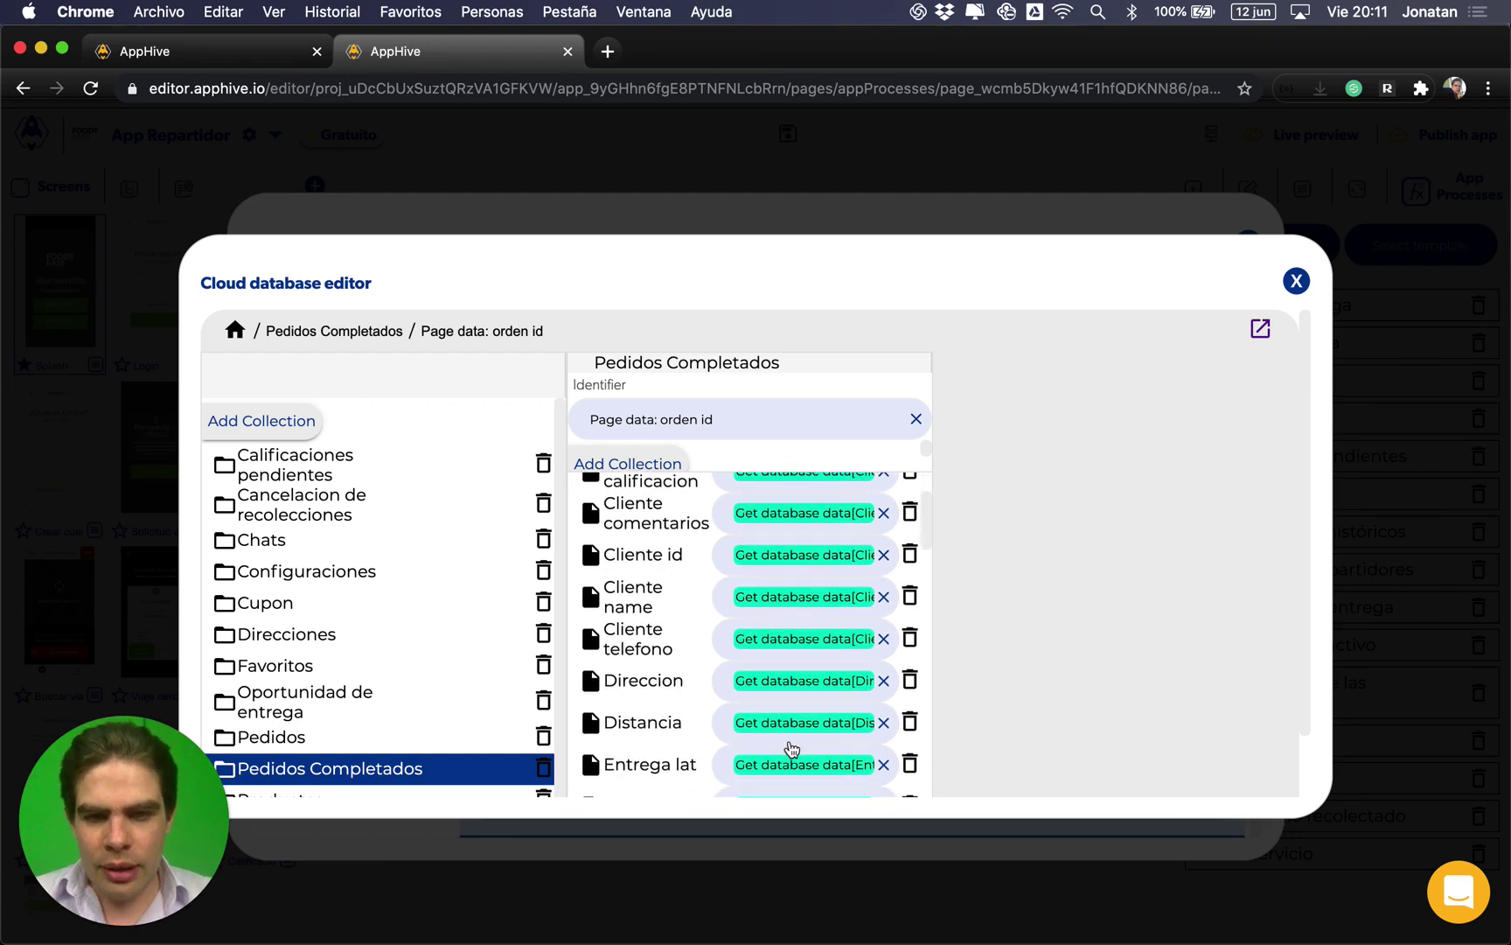
pyautogui.scroll(-5, 792, 748)
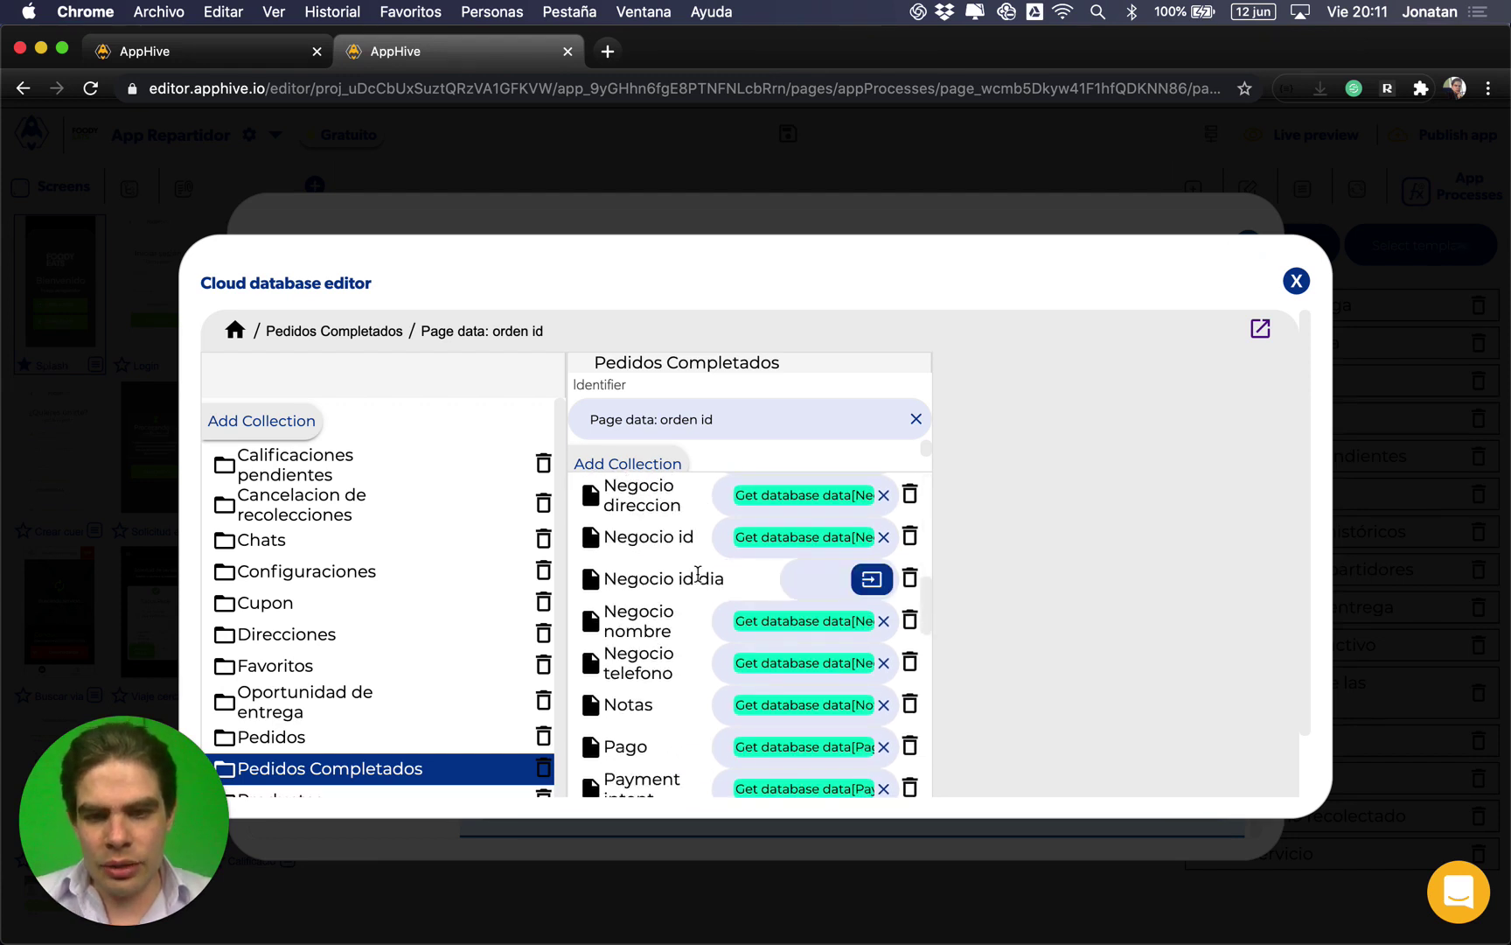
pyautogui.click(857, 582)
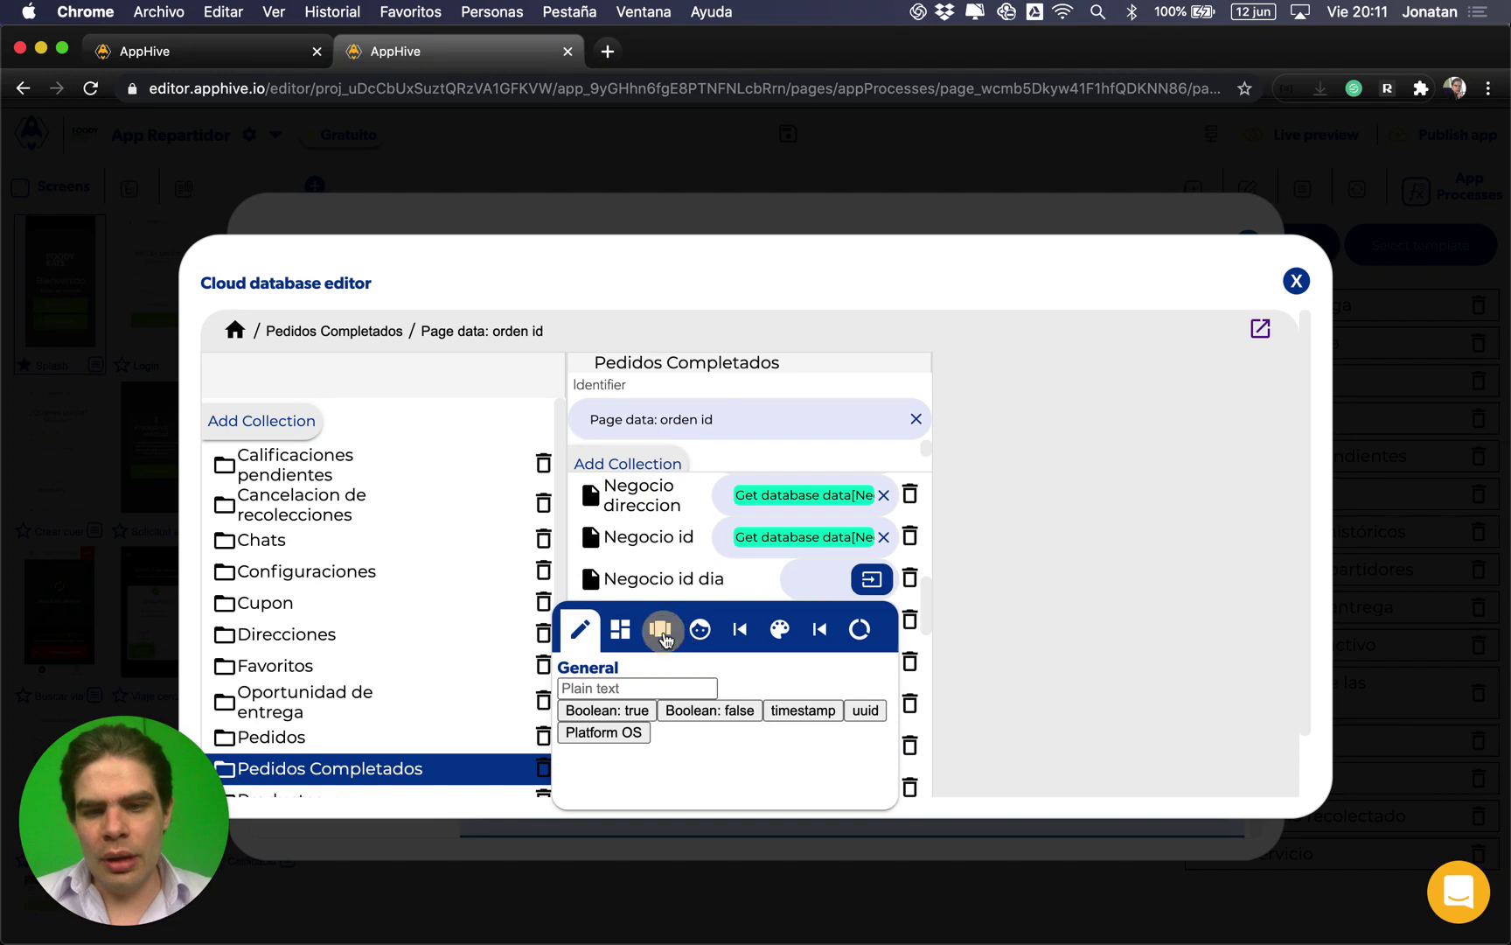
pyautogui.click(662, 633)
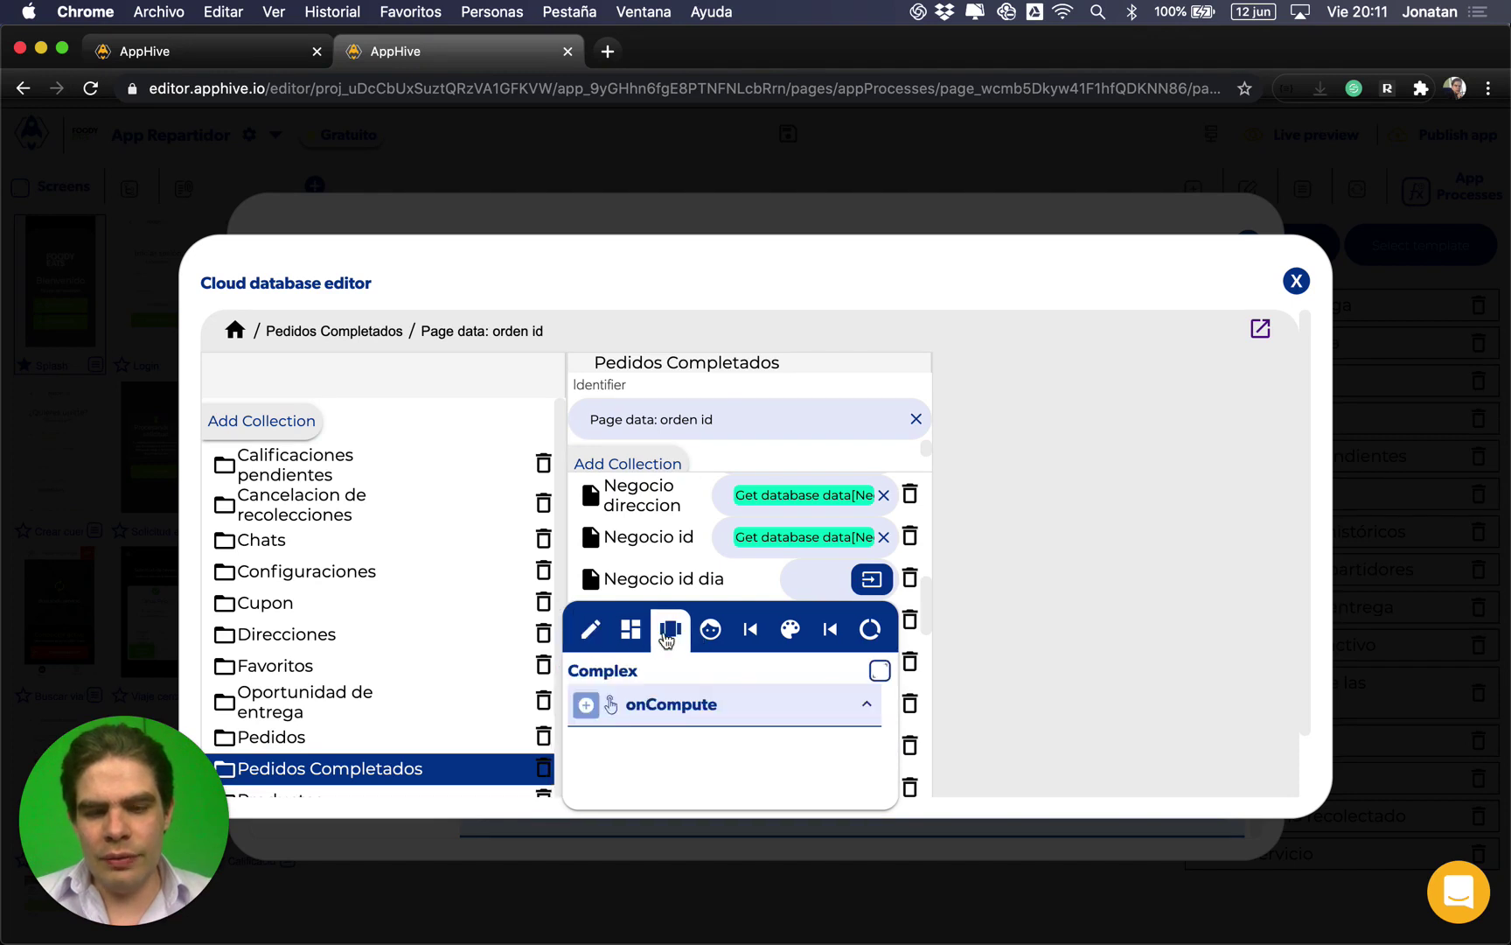
pyautogui.click(880, 672)
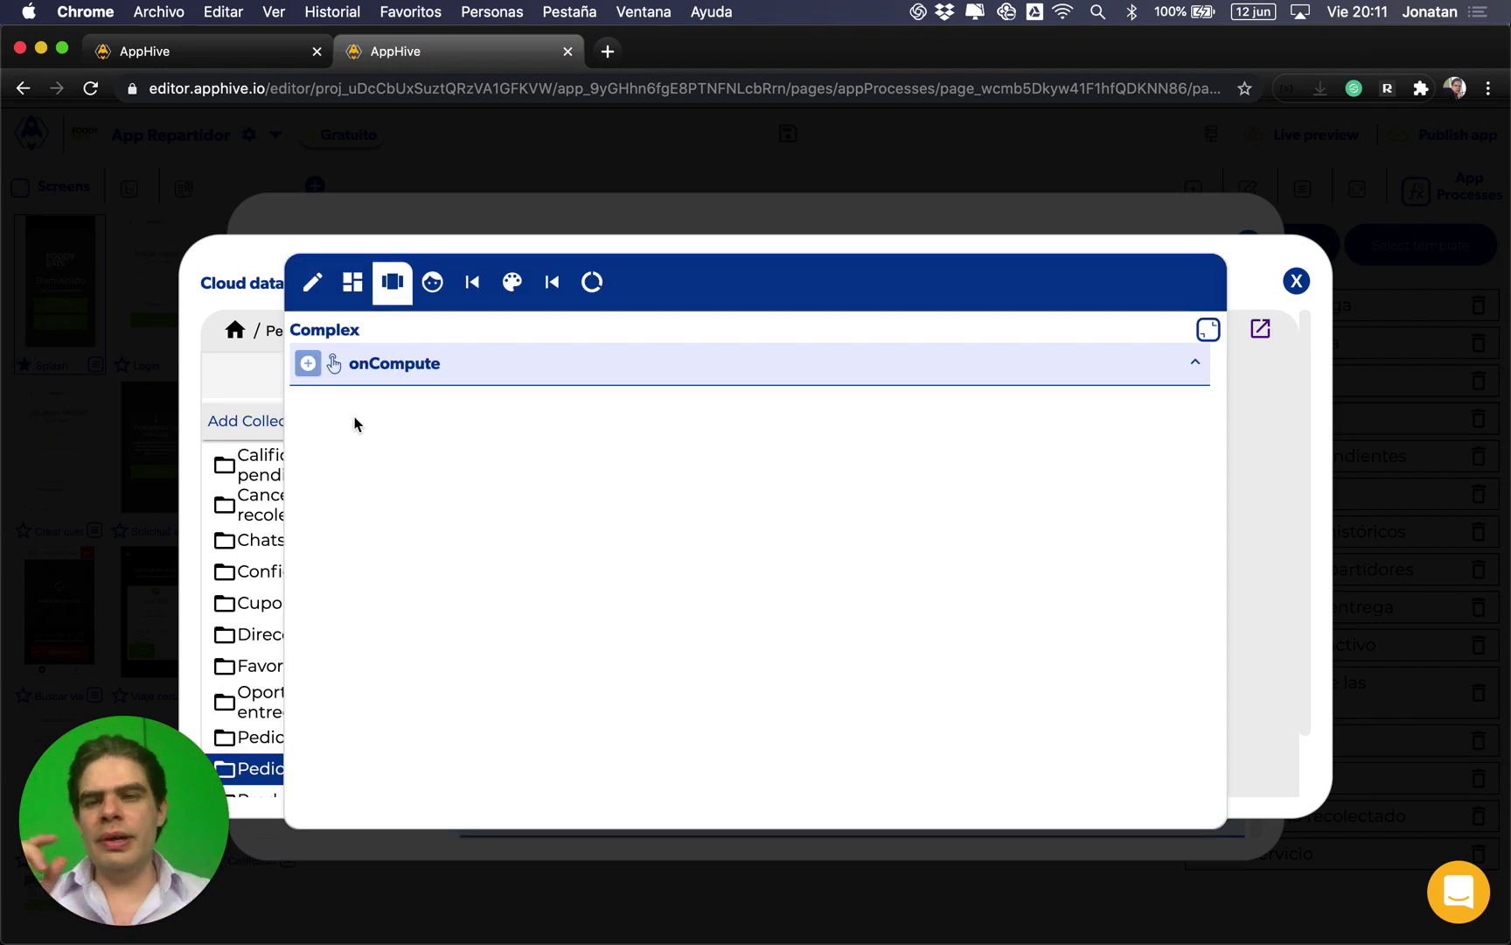
pyautogui.click(307, 364)
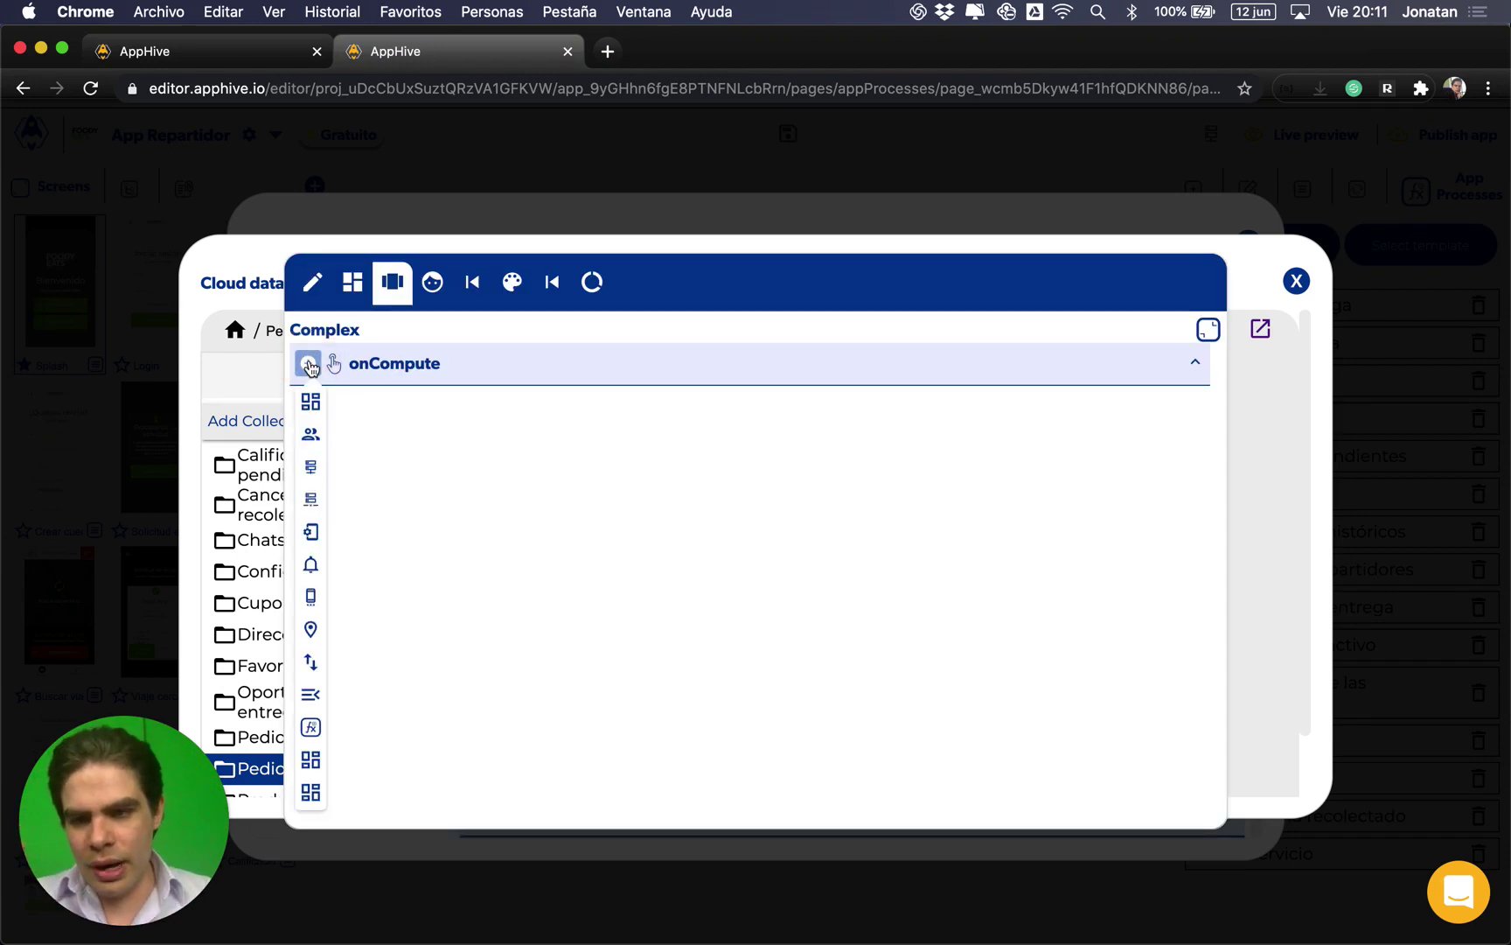
pyautogui.click(312, 543)
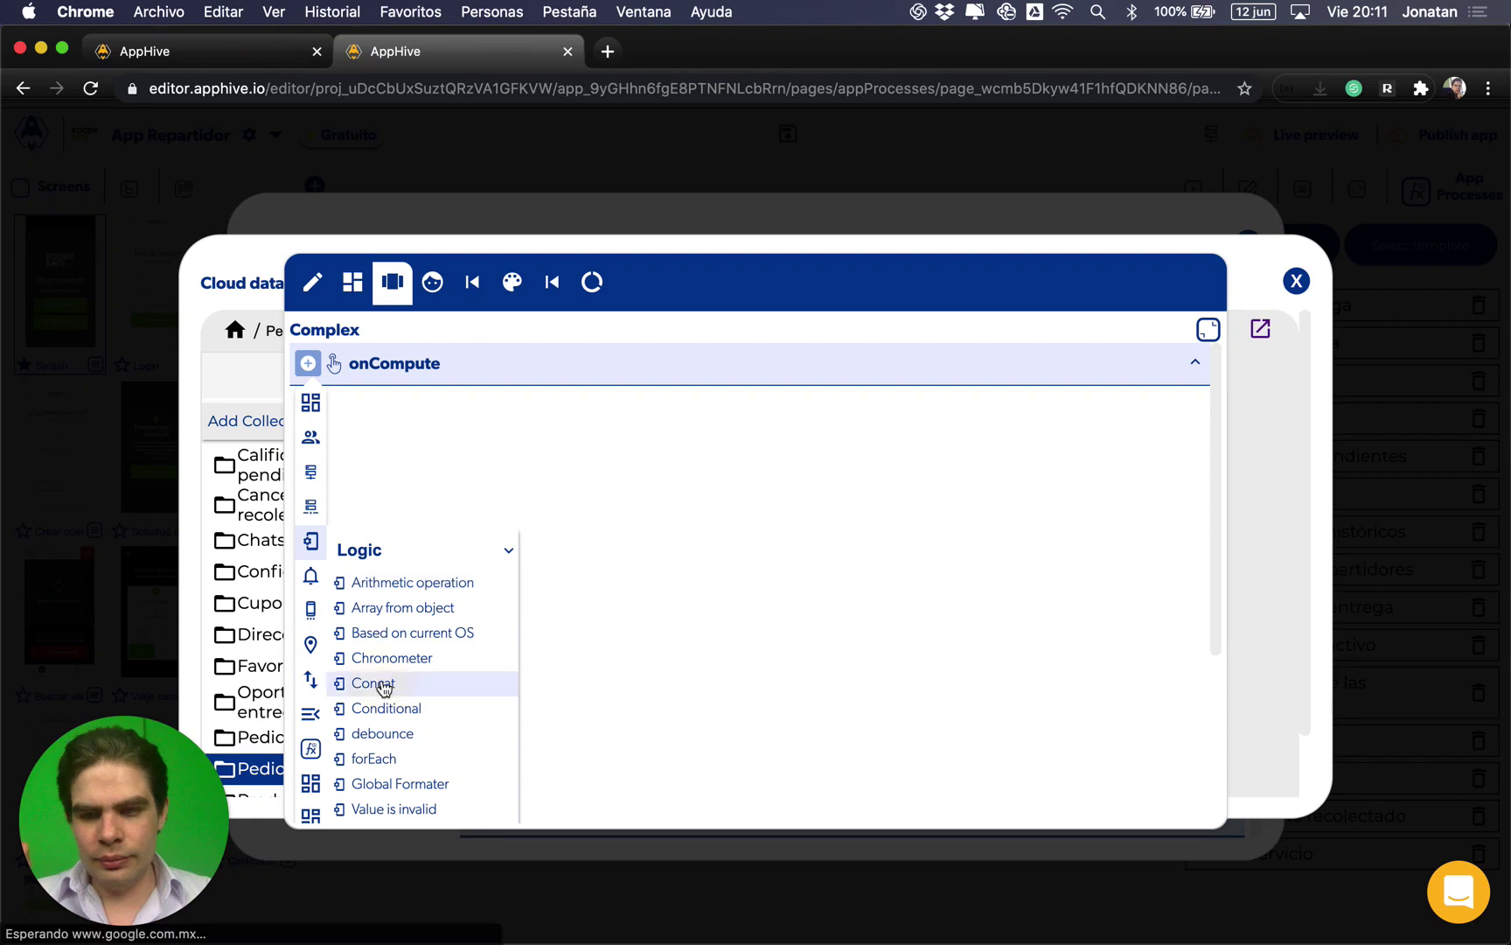
pyautogui.click(683, 712)
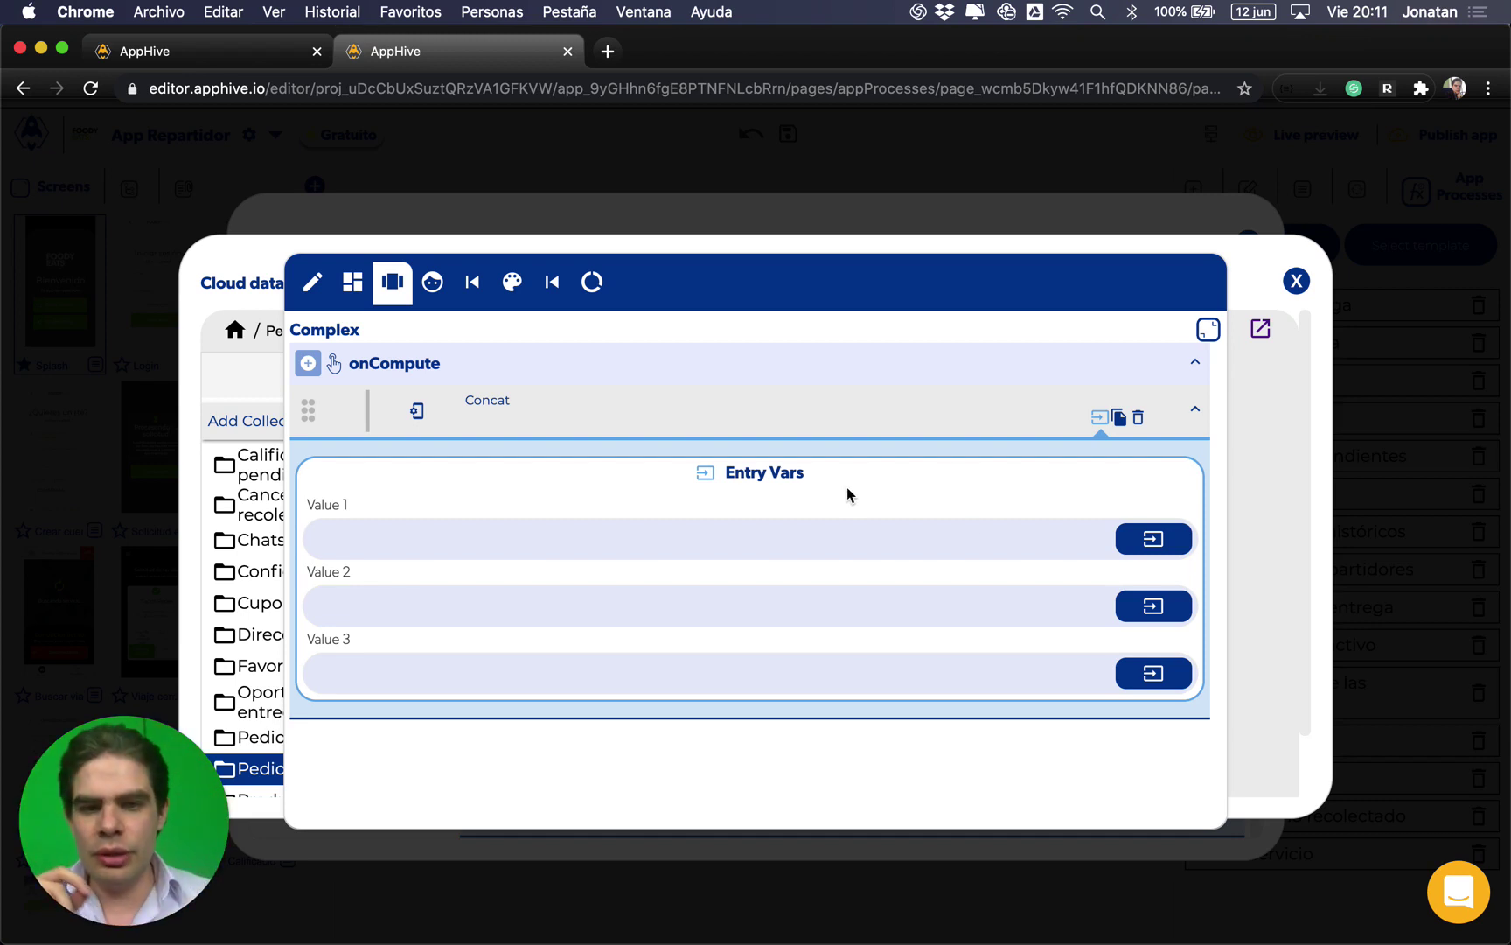
# Step: Set the Concat action's Value 1 to the Negocio id attribute of the Get database data output
pyautogui.click(1140, 546)
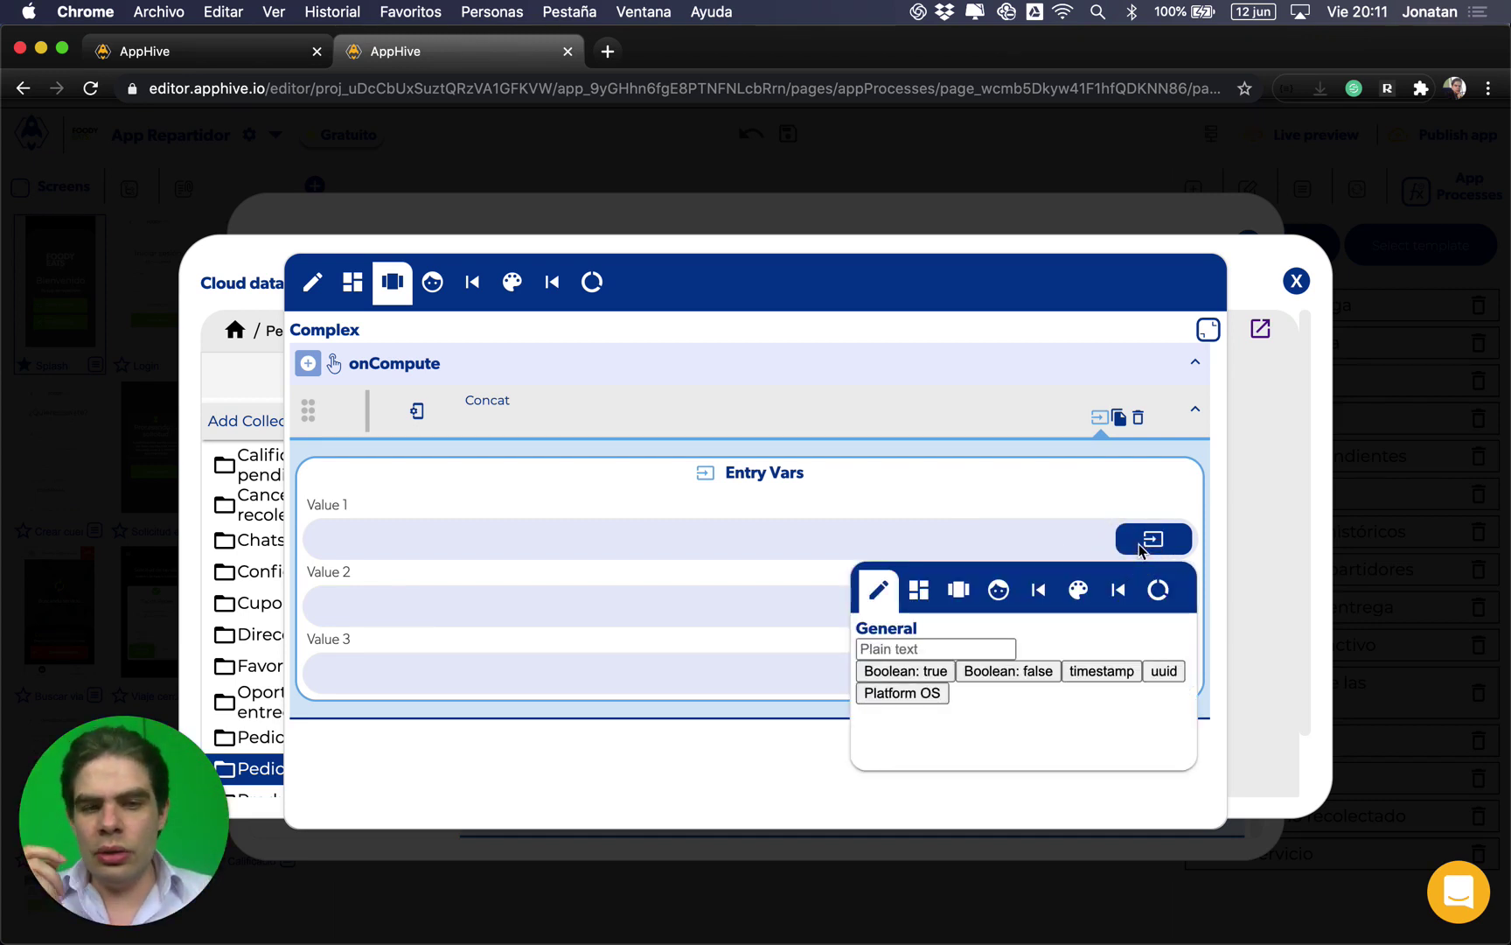
pyautogui.click(1121, 592)
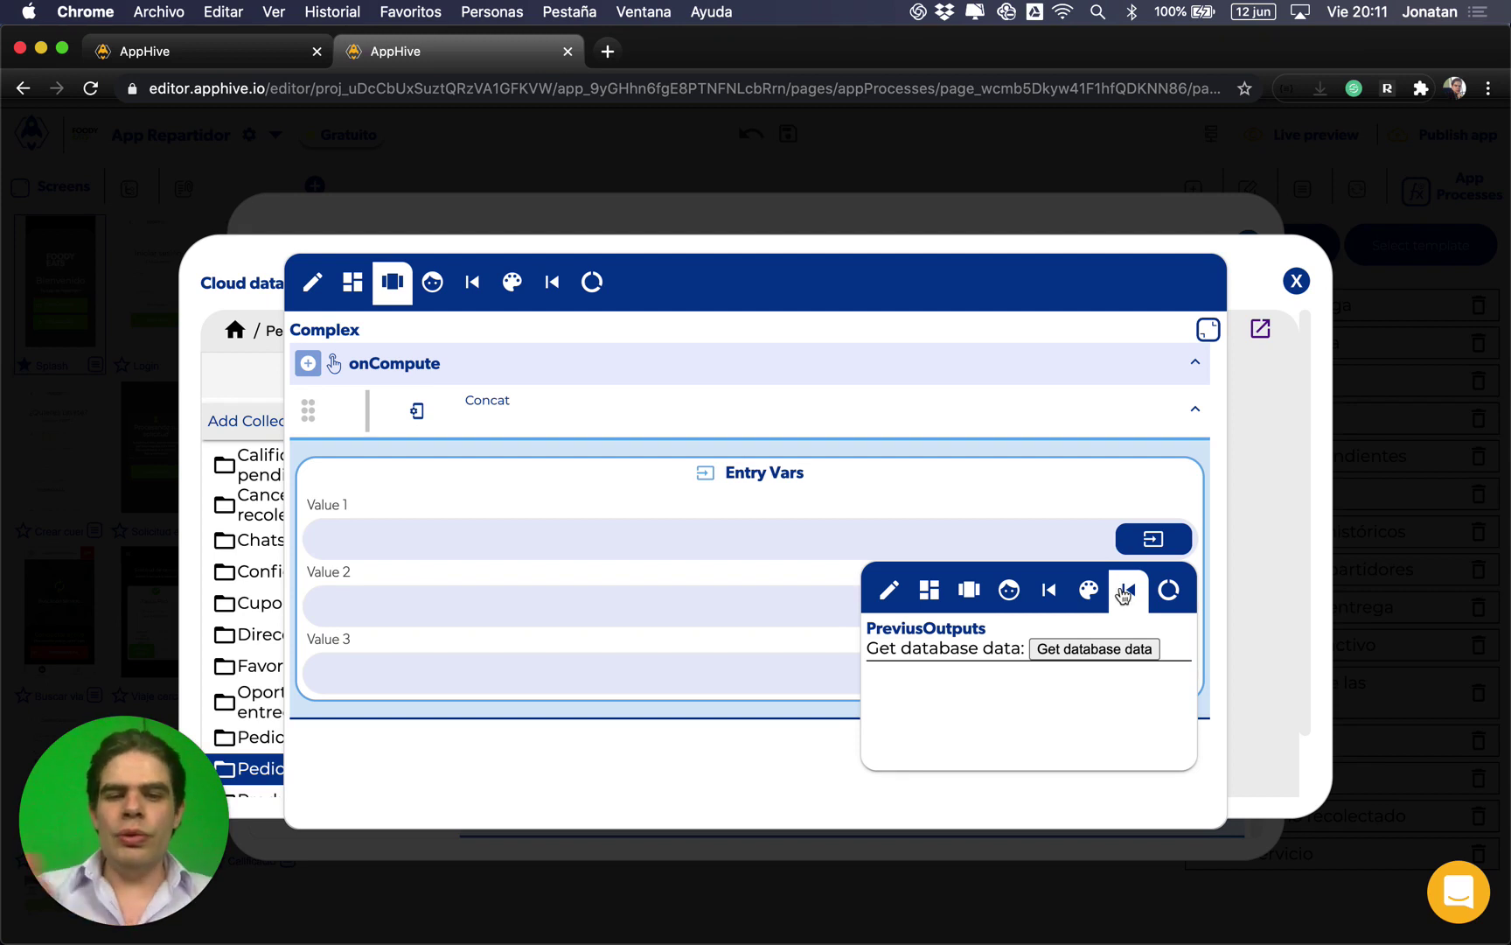
pyautogui.click(1100, 649)
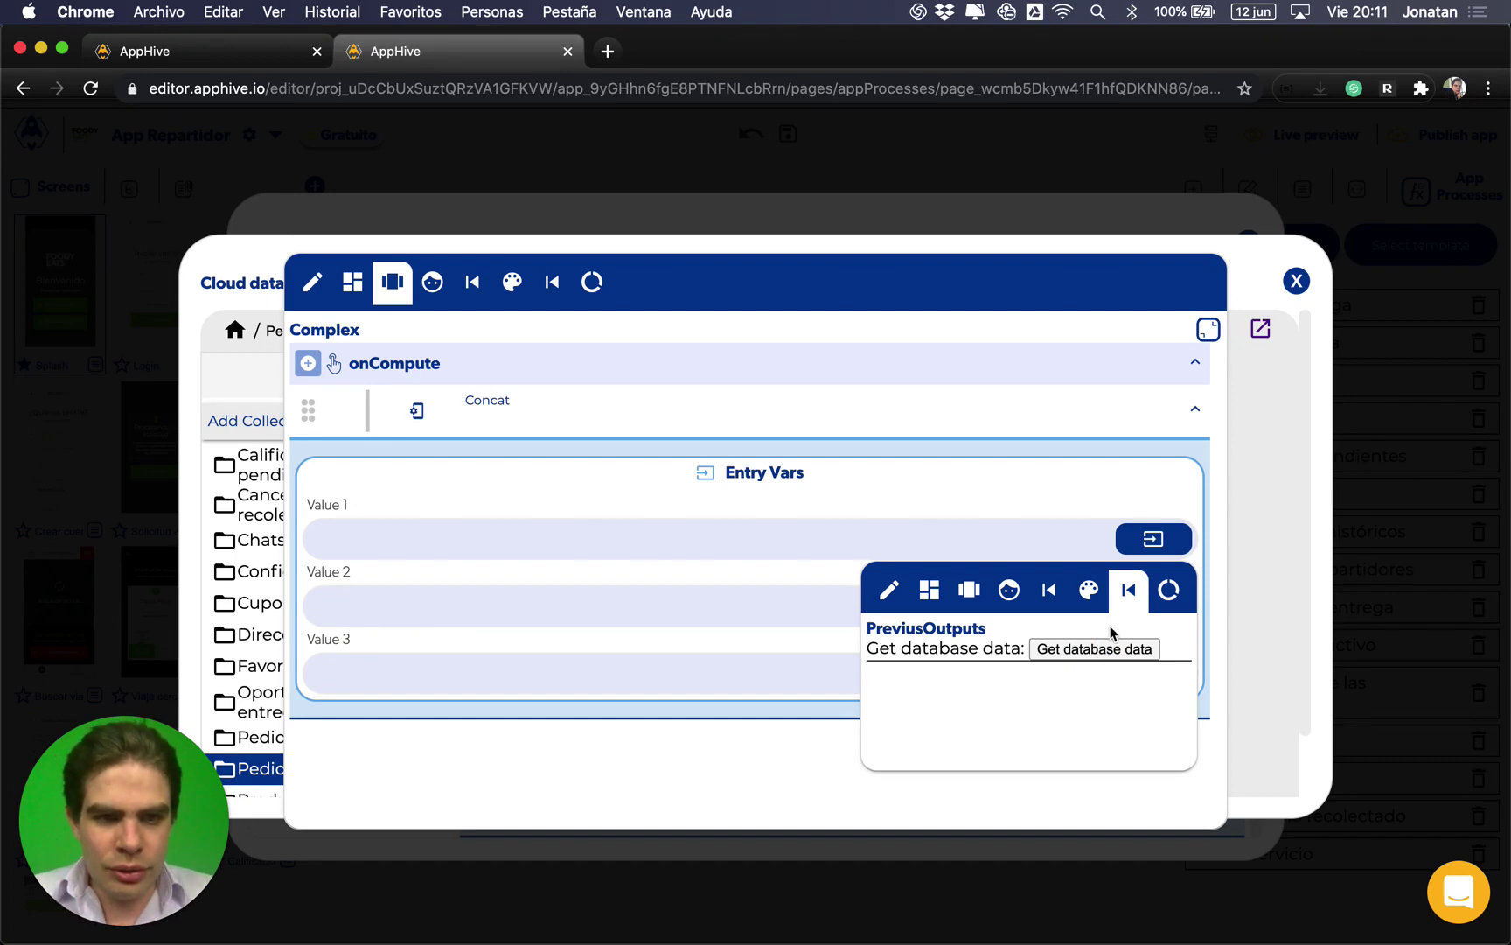
pyautogui.click(1057, 713)
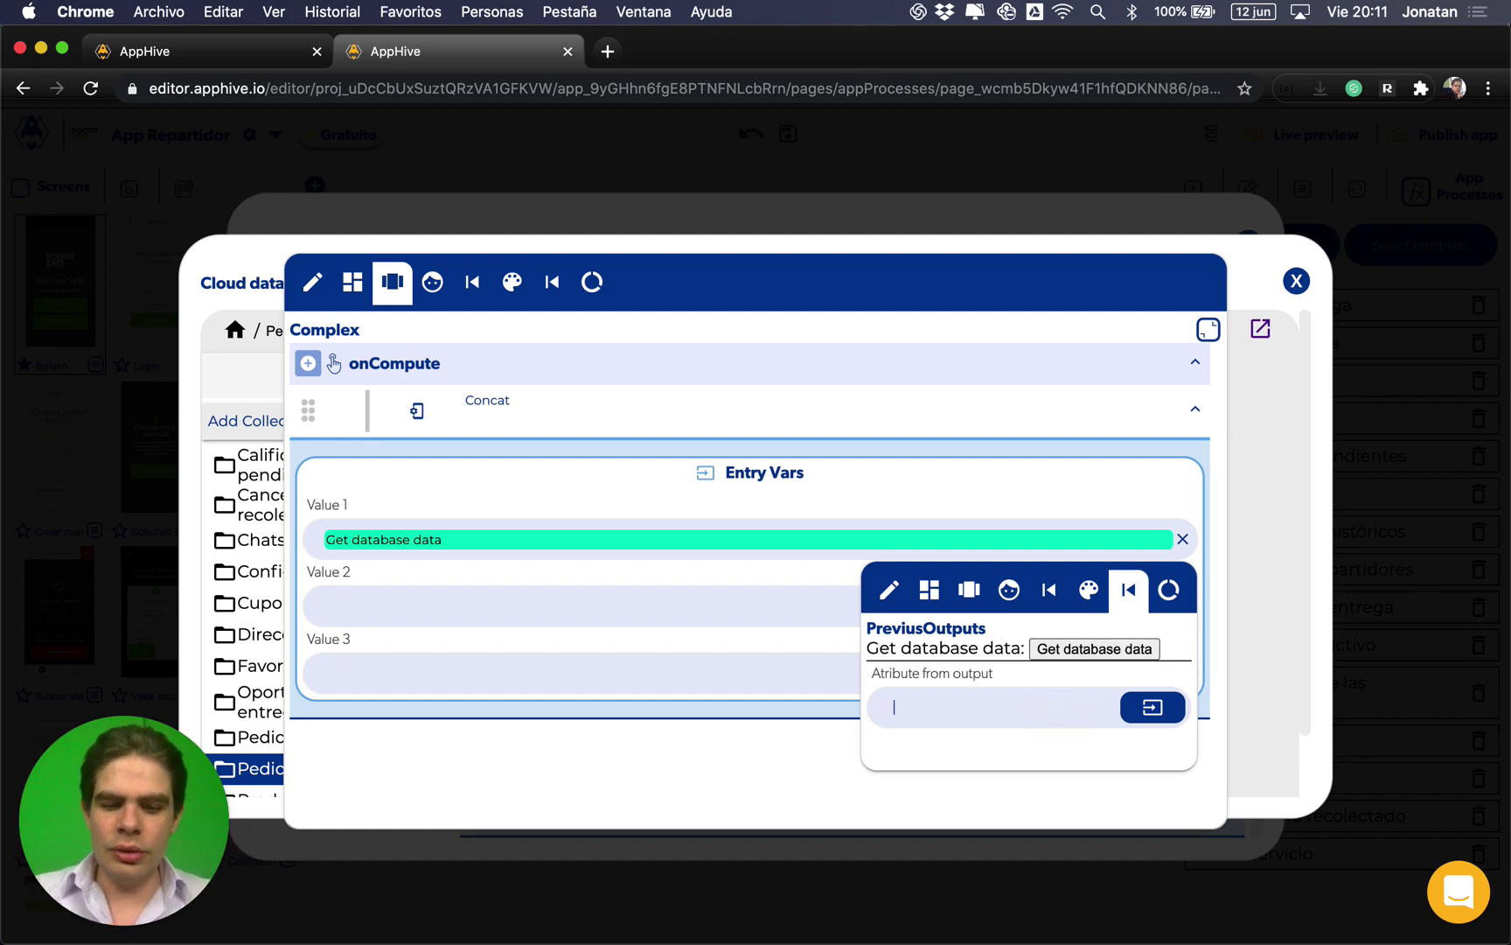
pyautogui.write('Negocio id')
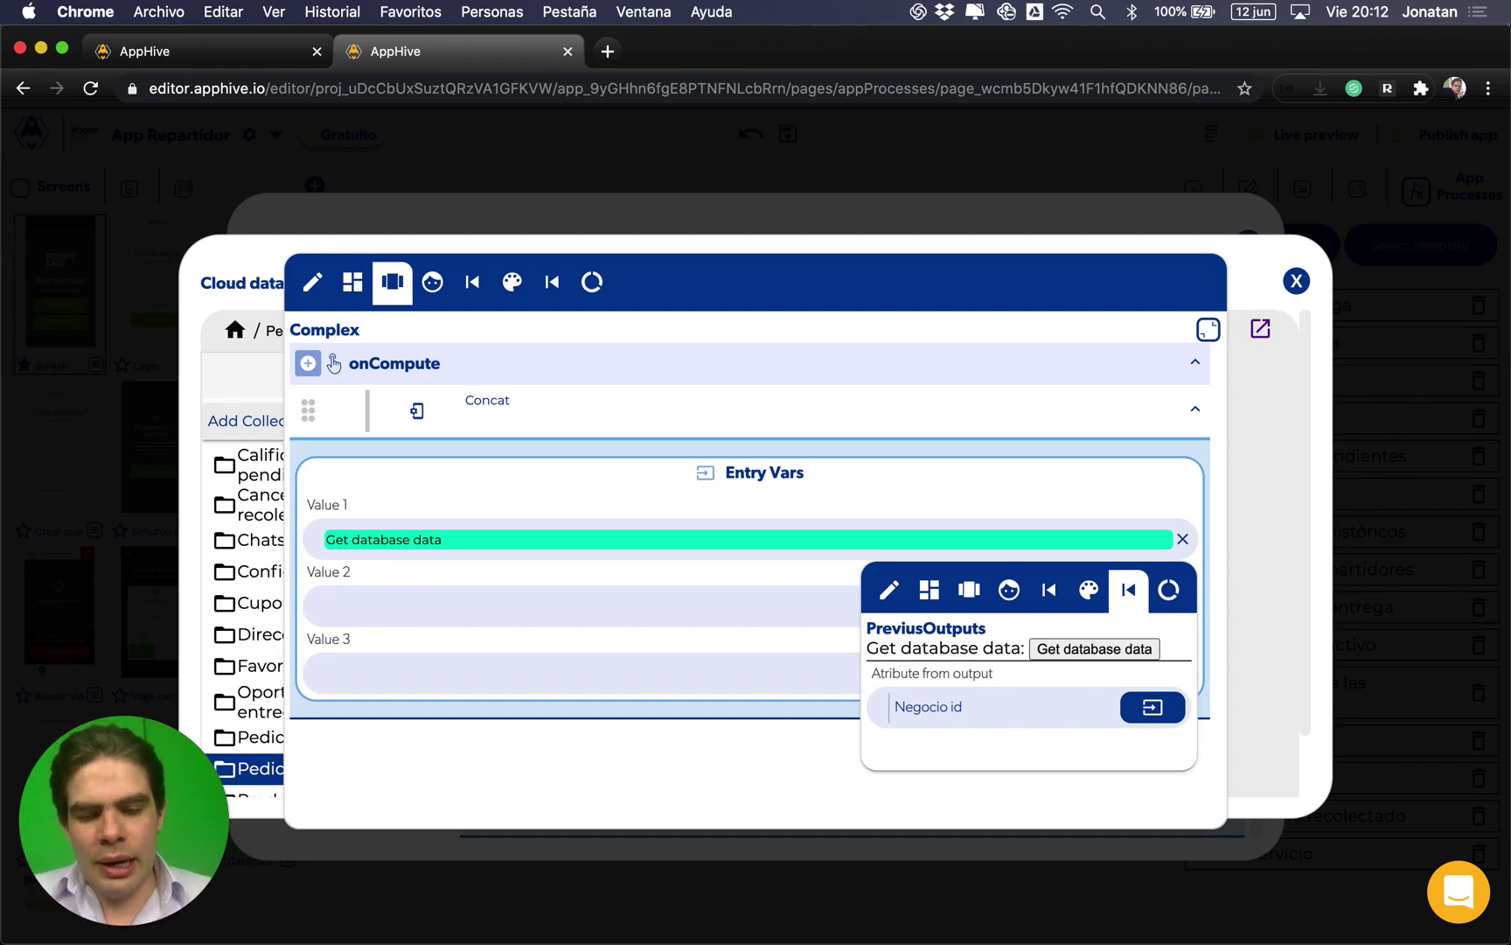
pyautogui.press('Return')
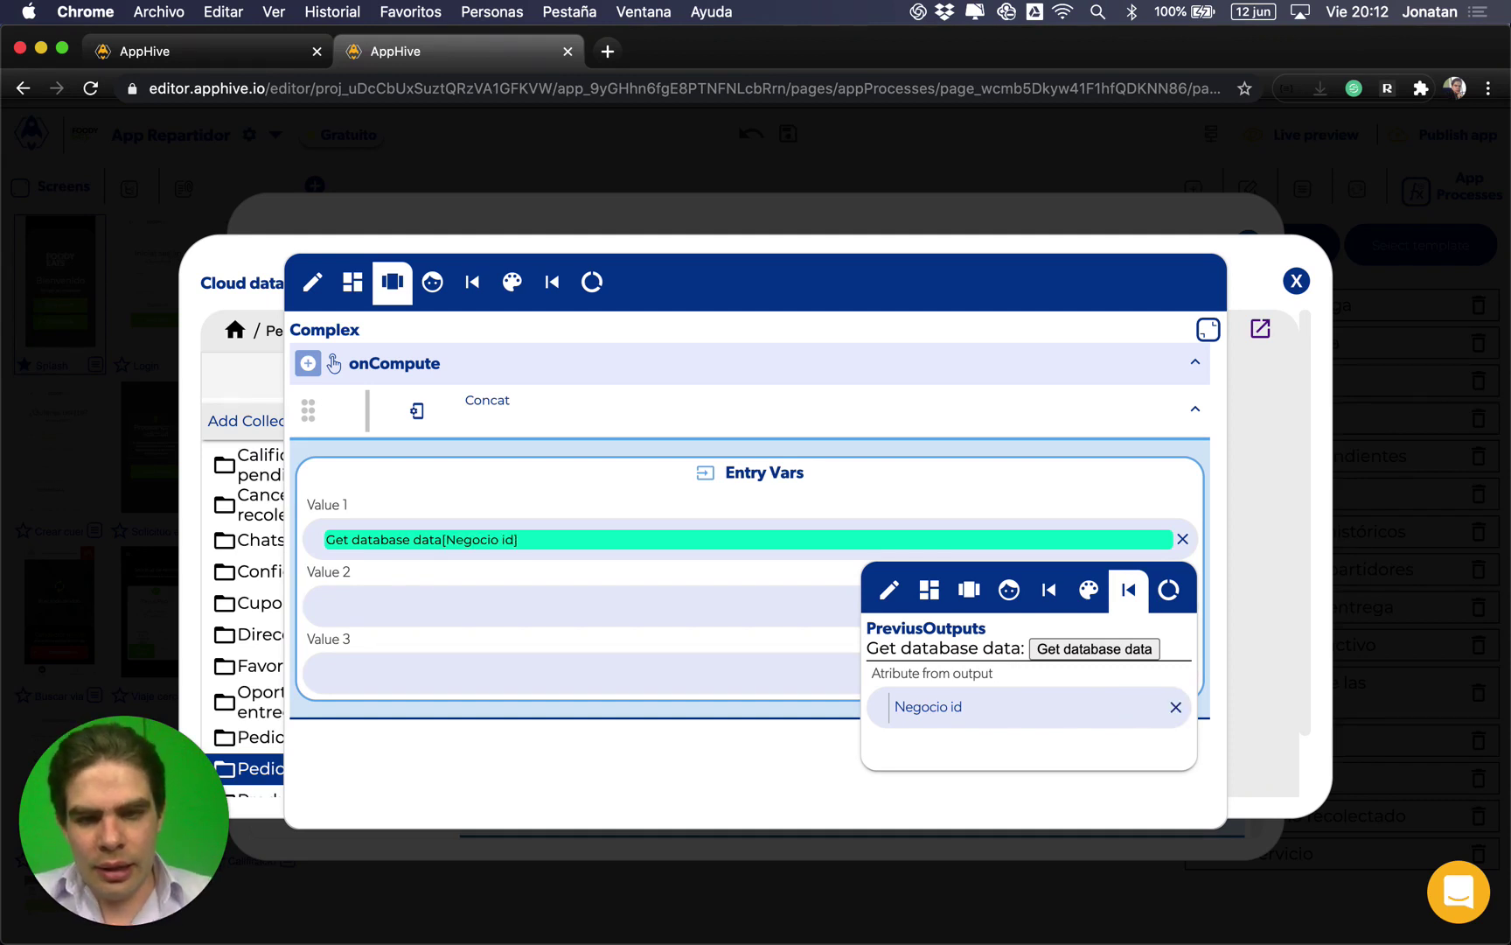
pyautogui.click(751, 605)
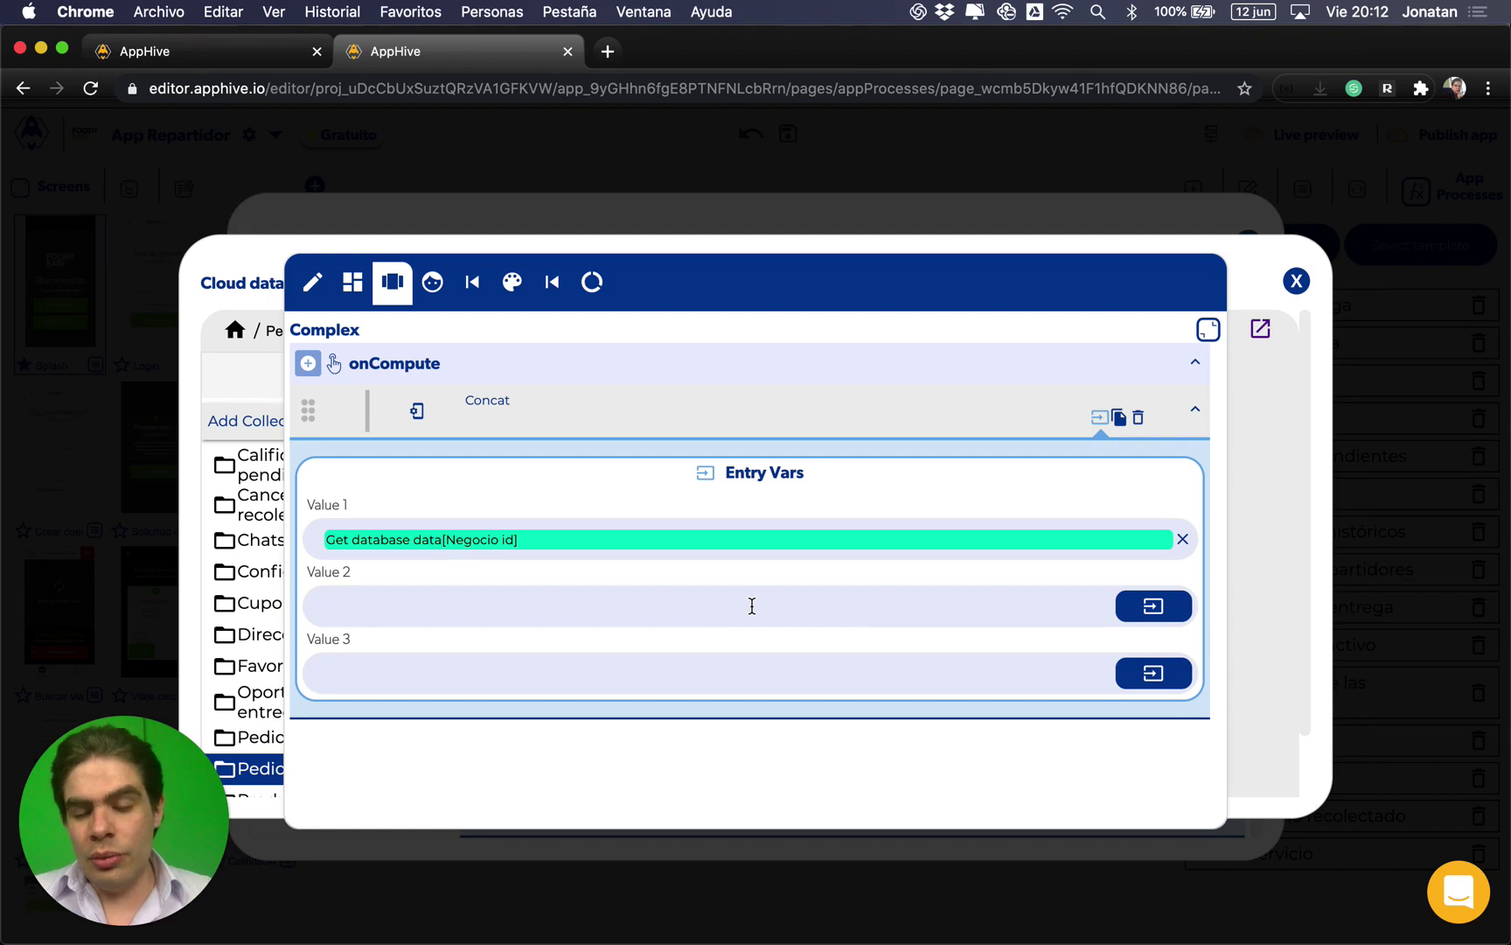
# Step: Collapse the Concat action, add a Global Formater action to onCompute and move it above Concat
pyautogui.click(1137, 615)
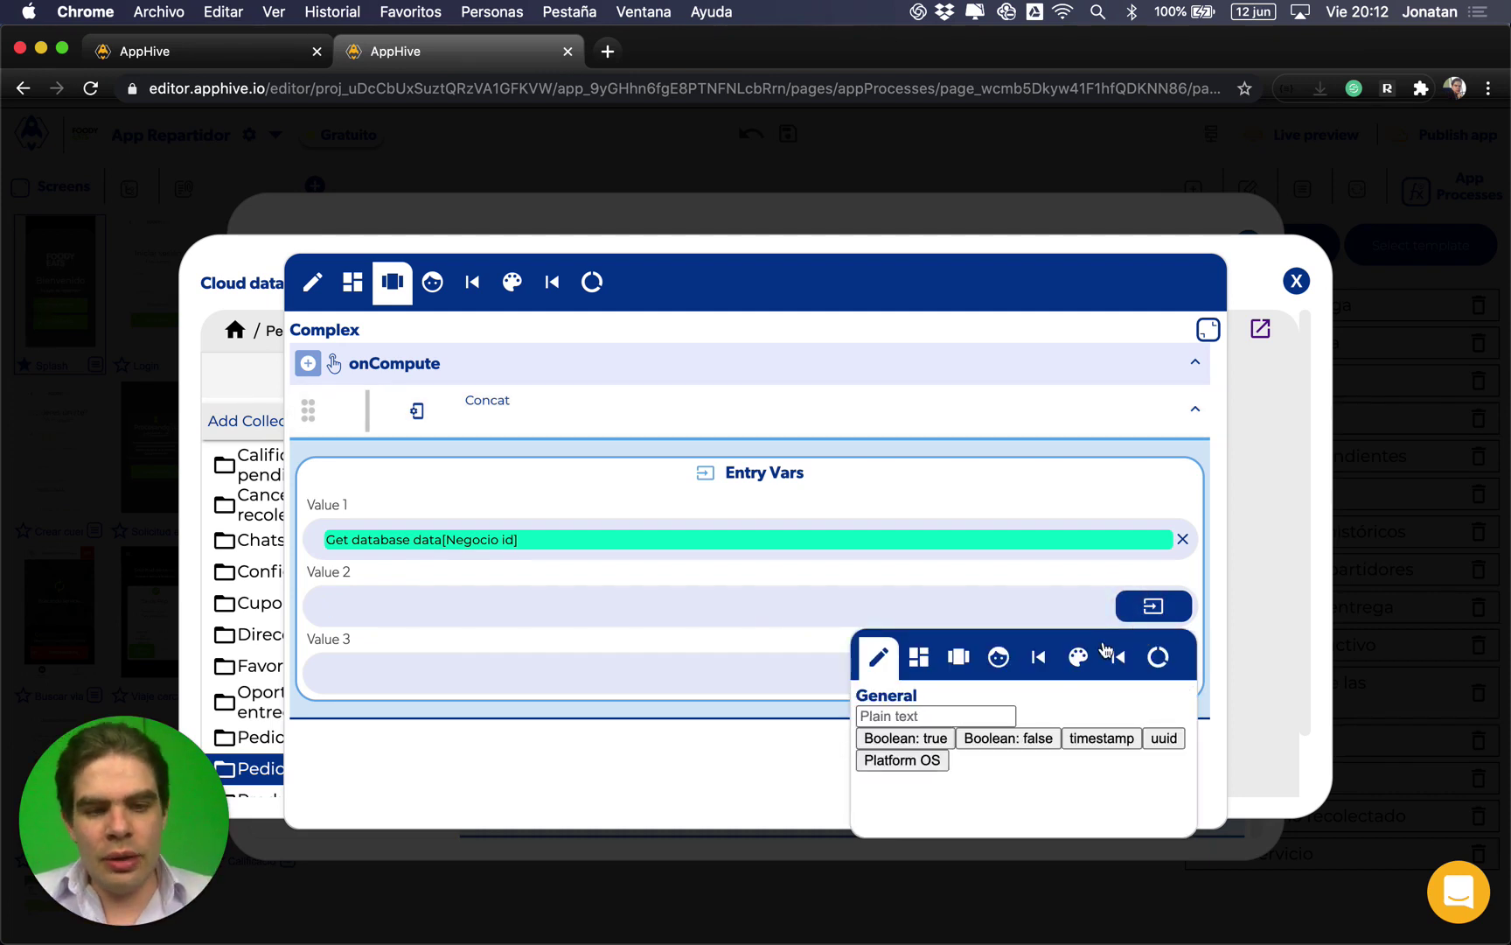
pyautogui.click(1097, 581)
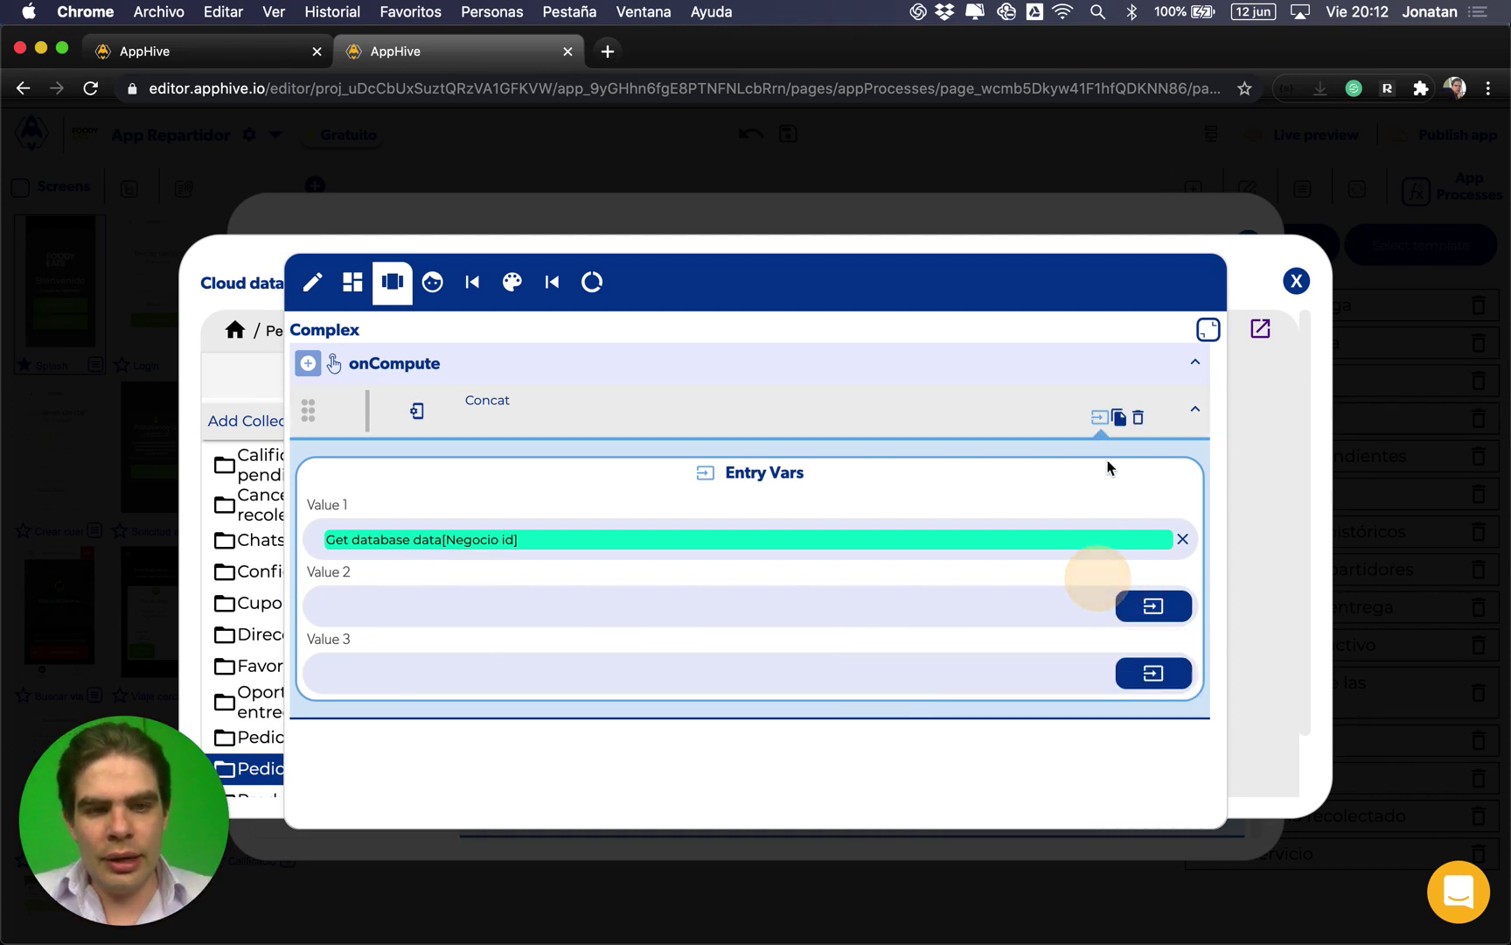
pyautogui.click(1100, 423)
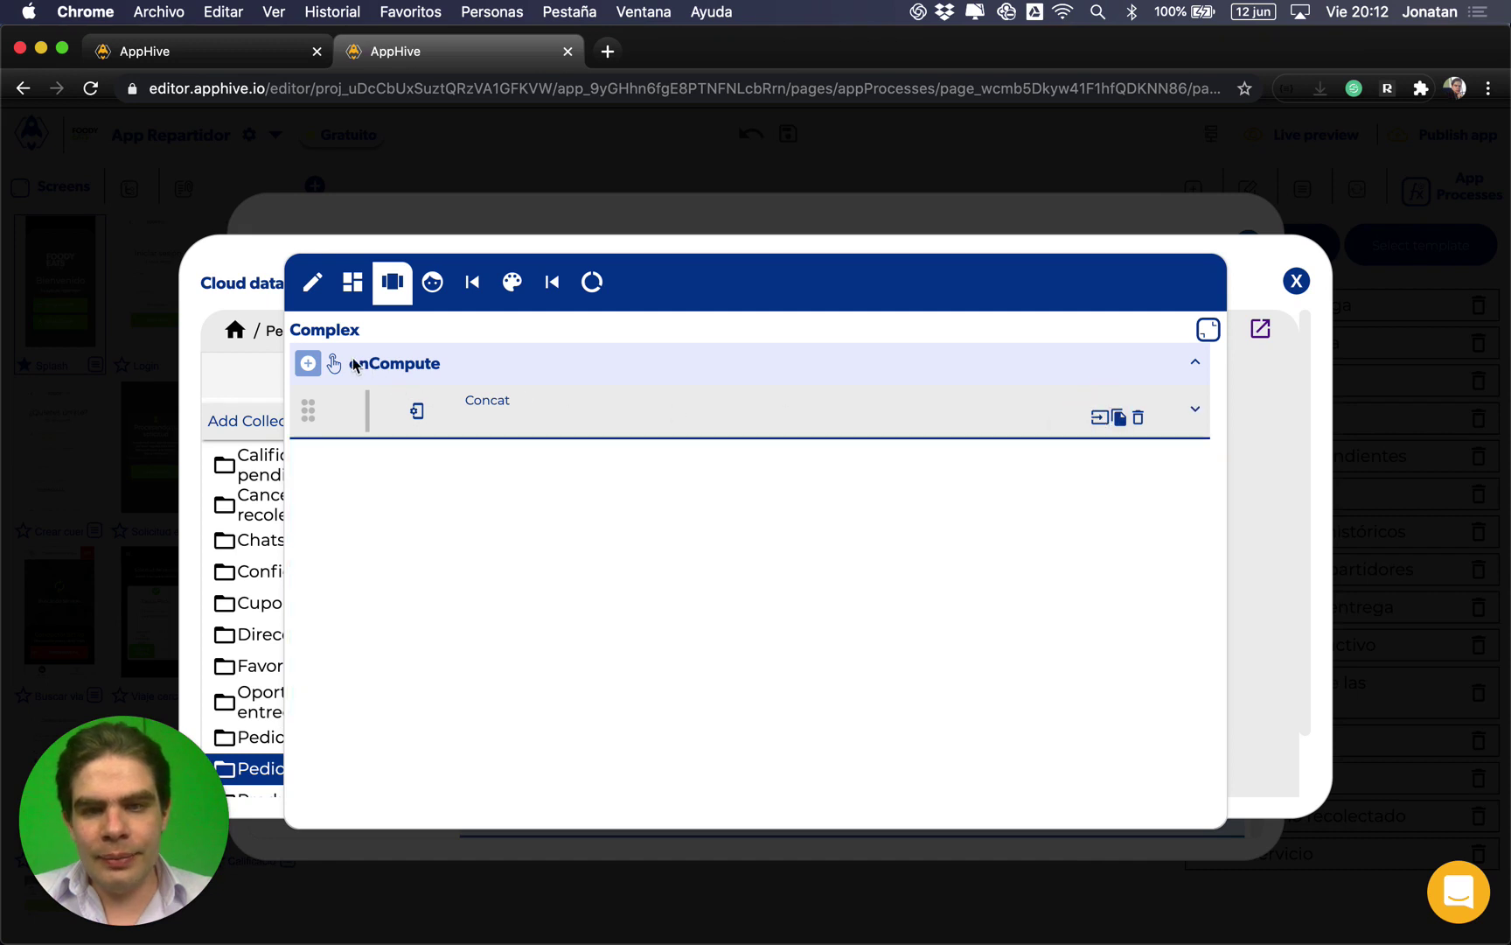
pyautogui.click(309, 364)
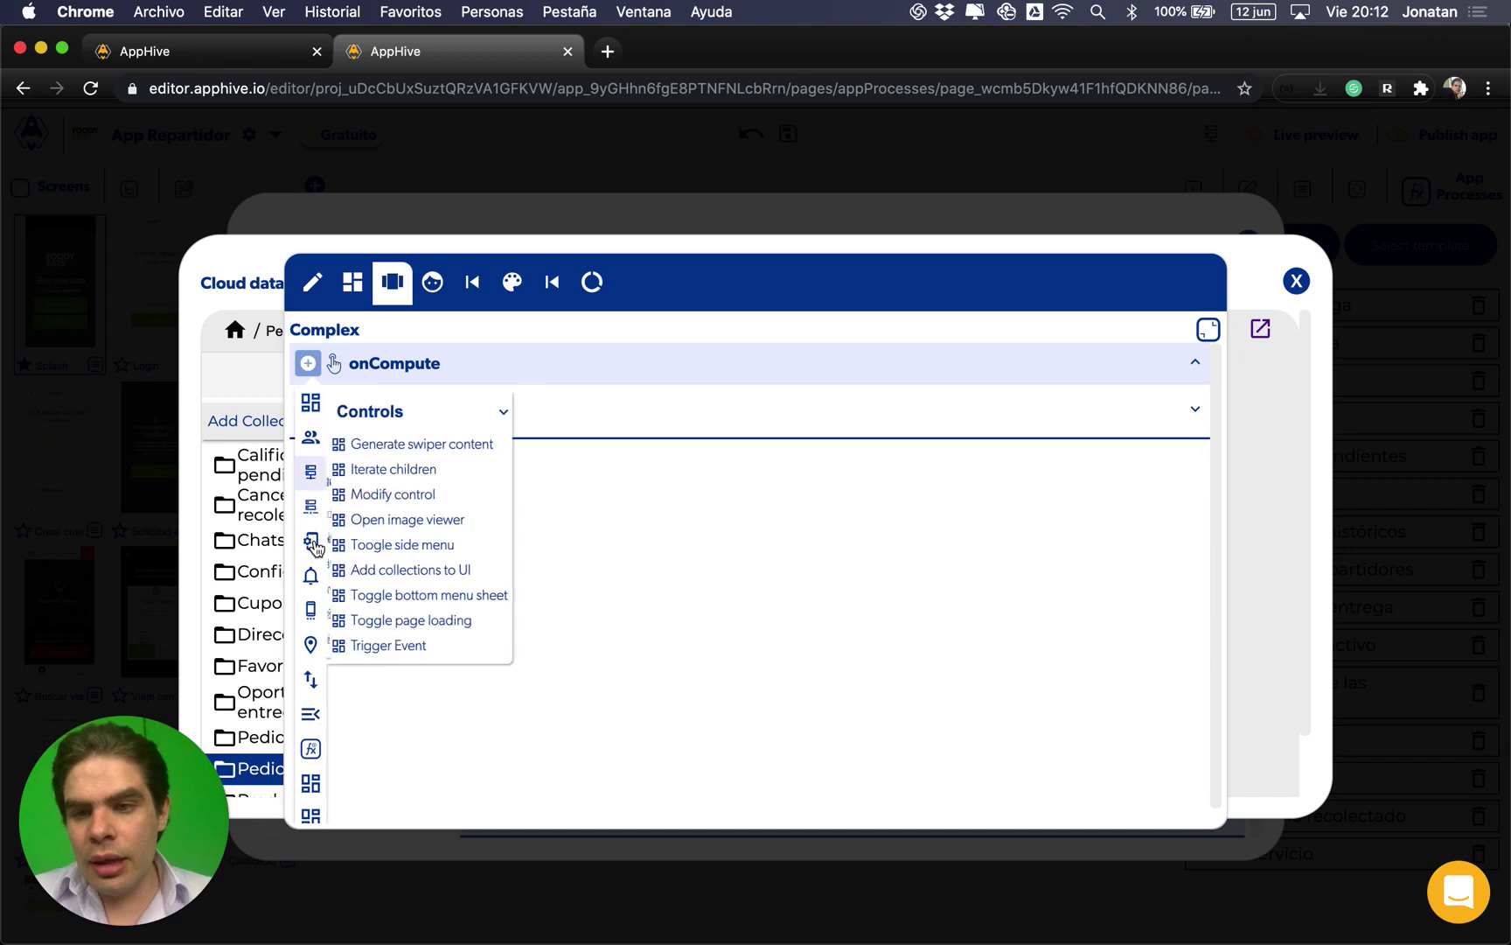
pyautogui.moveTo(311, 541)
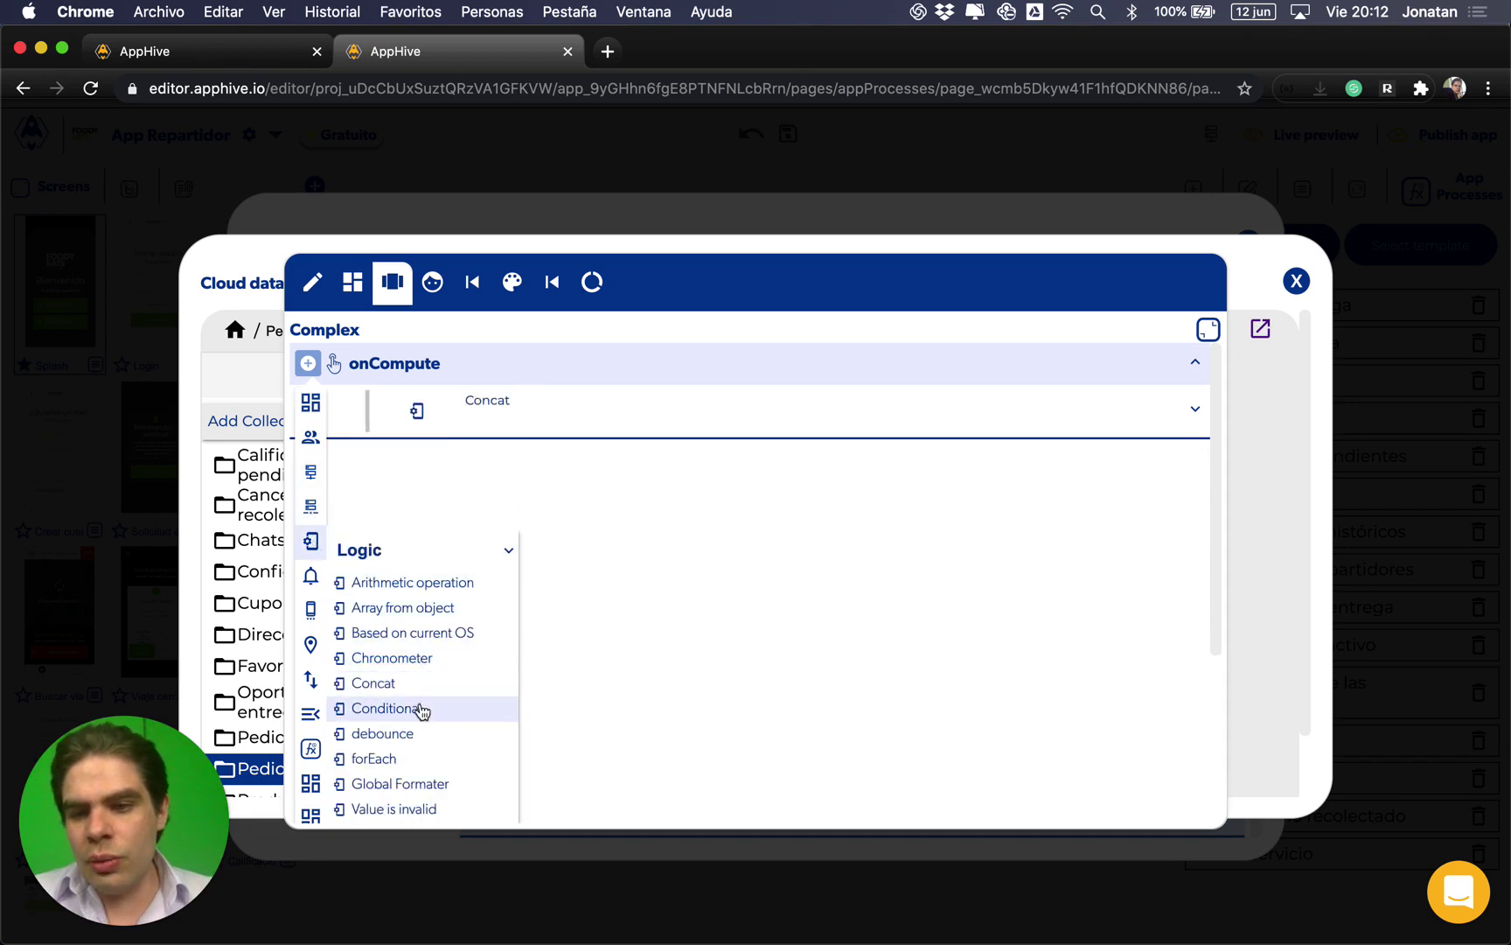
pyautogui.click(427, 783)
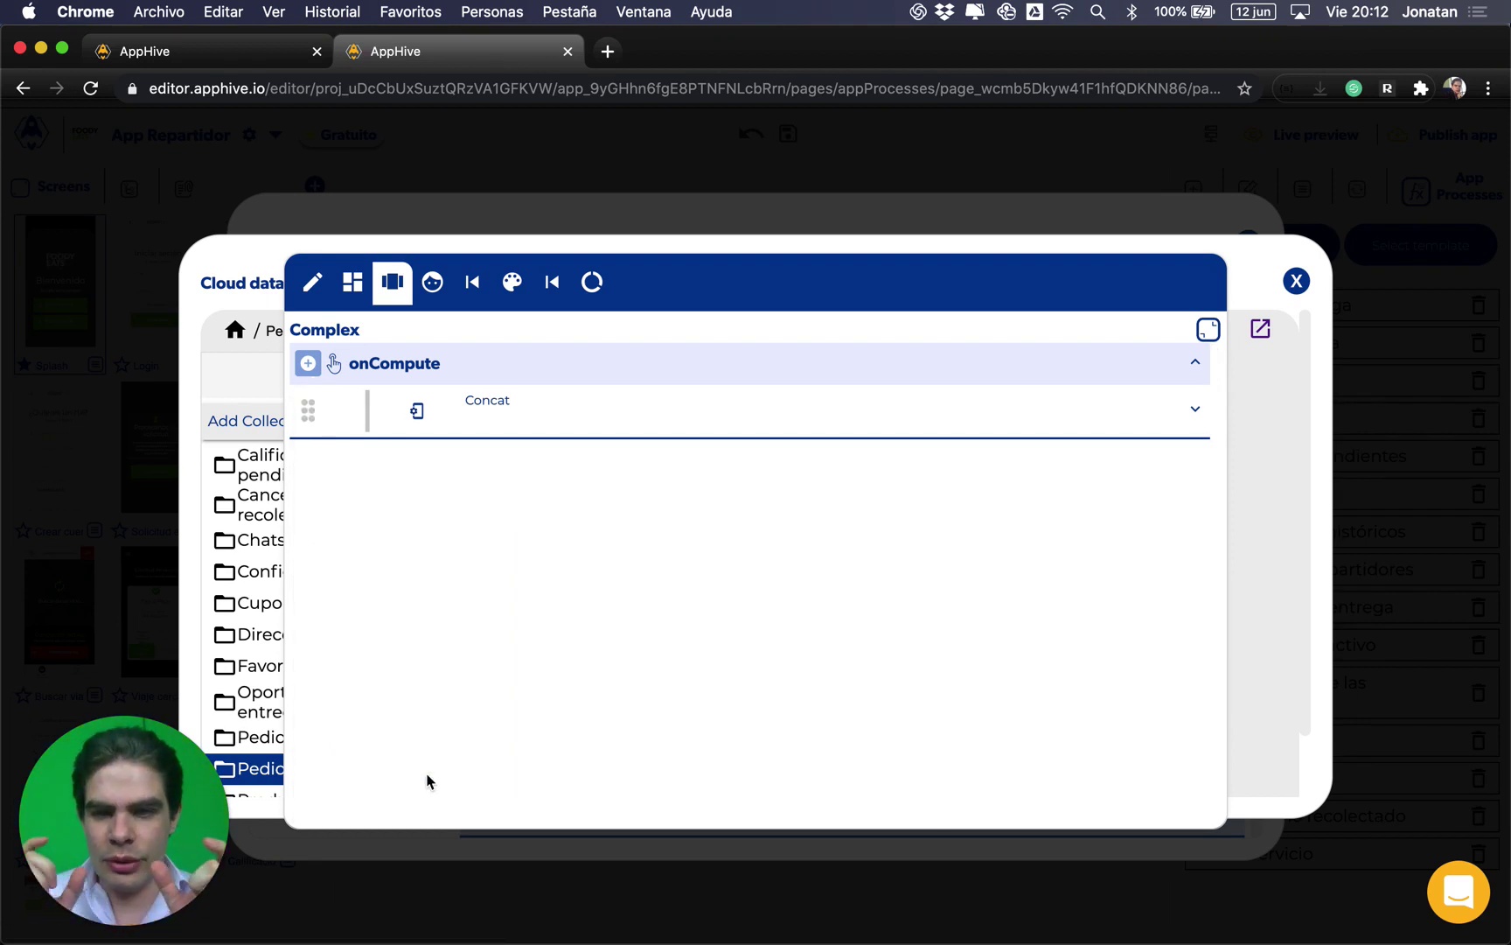
pyautogui.click(309, 463)
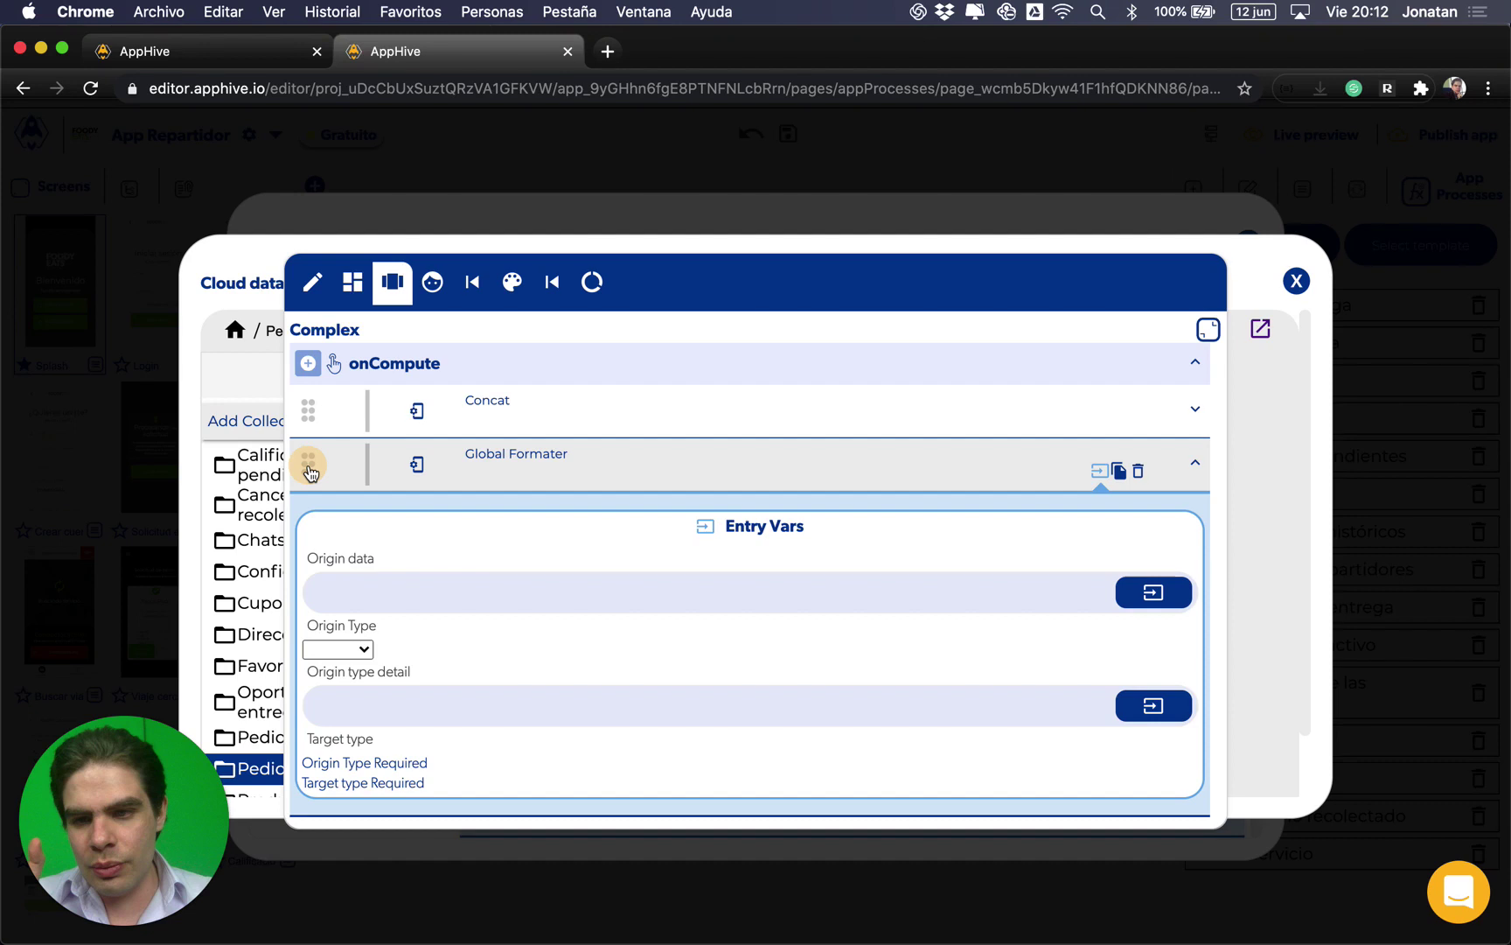
pyautogui.moveTo(309, 464); pyautogui.dragTo(584, 518)
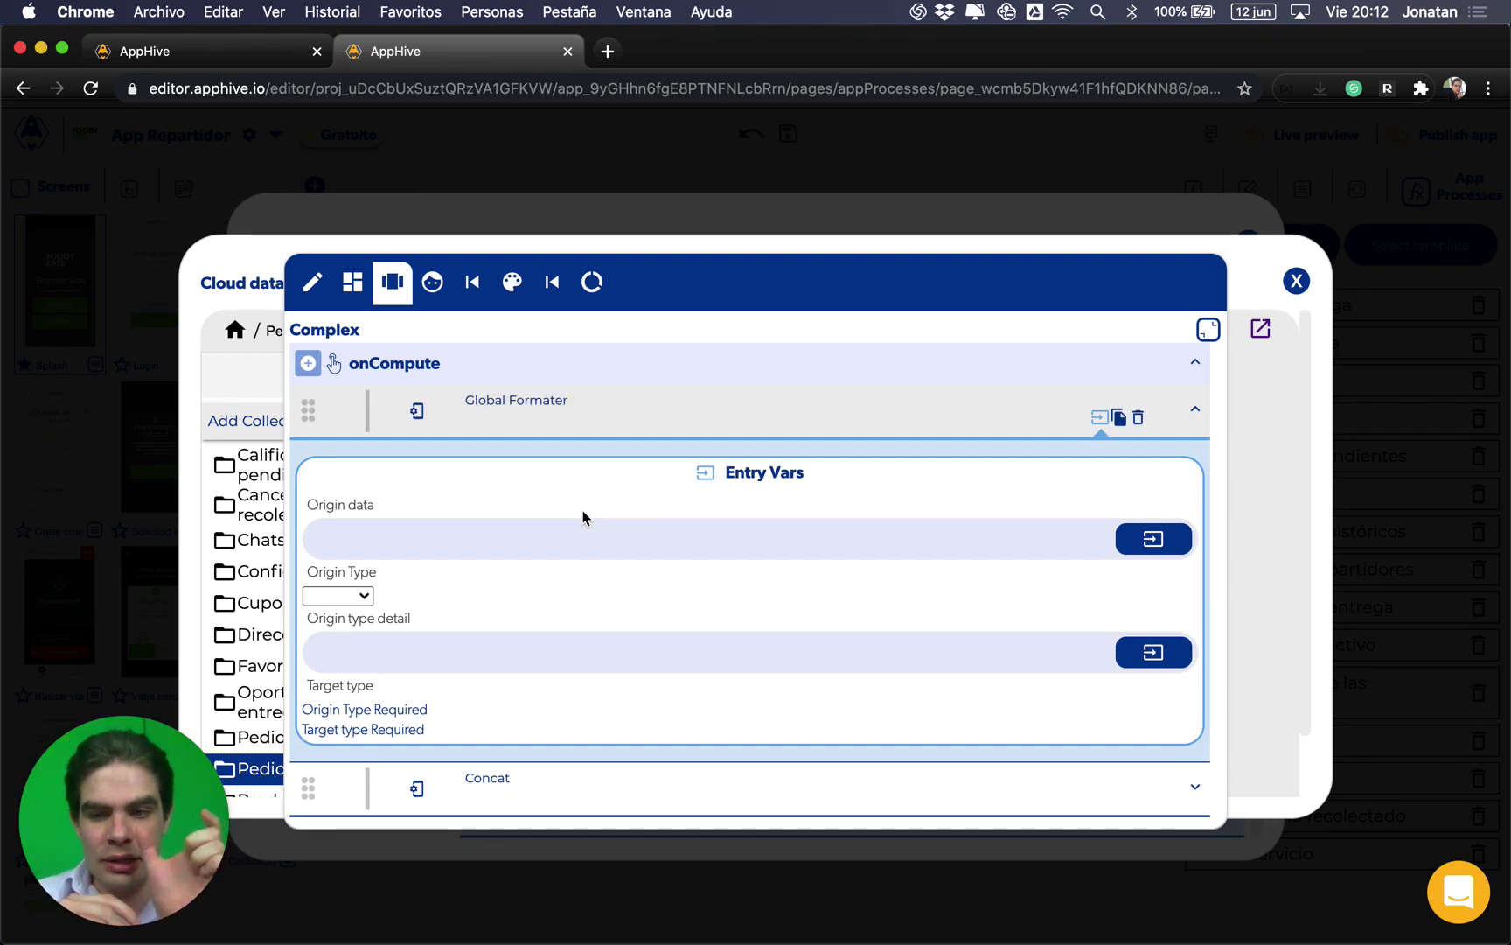
# Step: Set the Global Formater's origin type and target type to date and its locale to Spanish
pyautogui.click(363, 595)
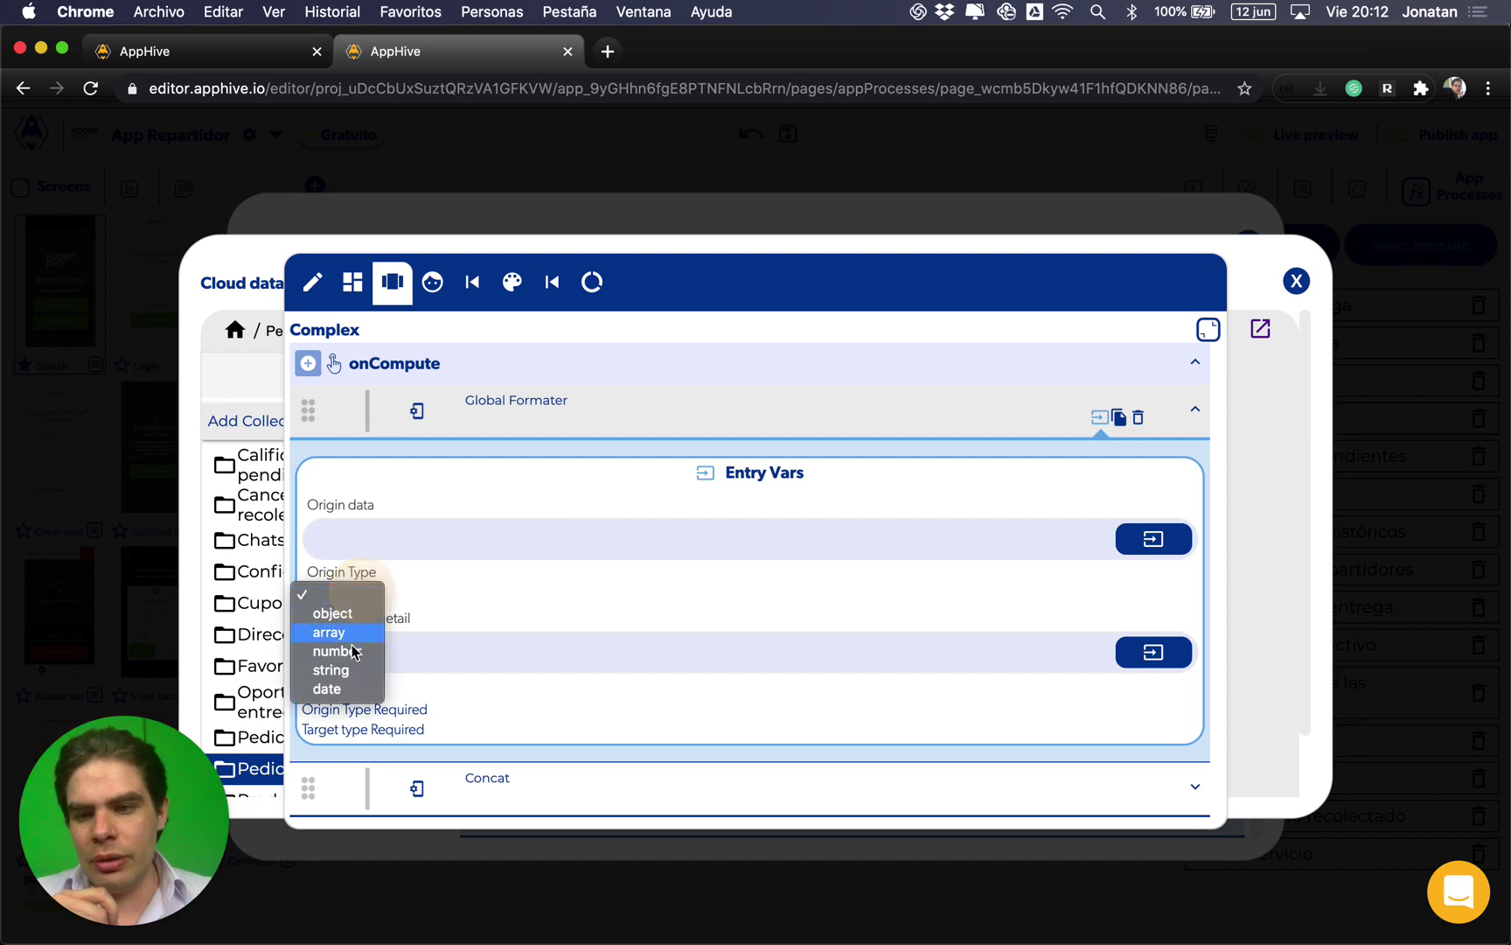
pyautogui.click(341, 688)
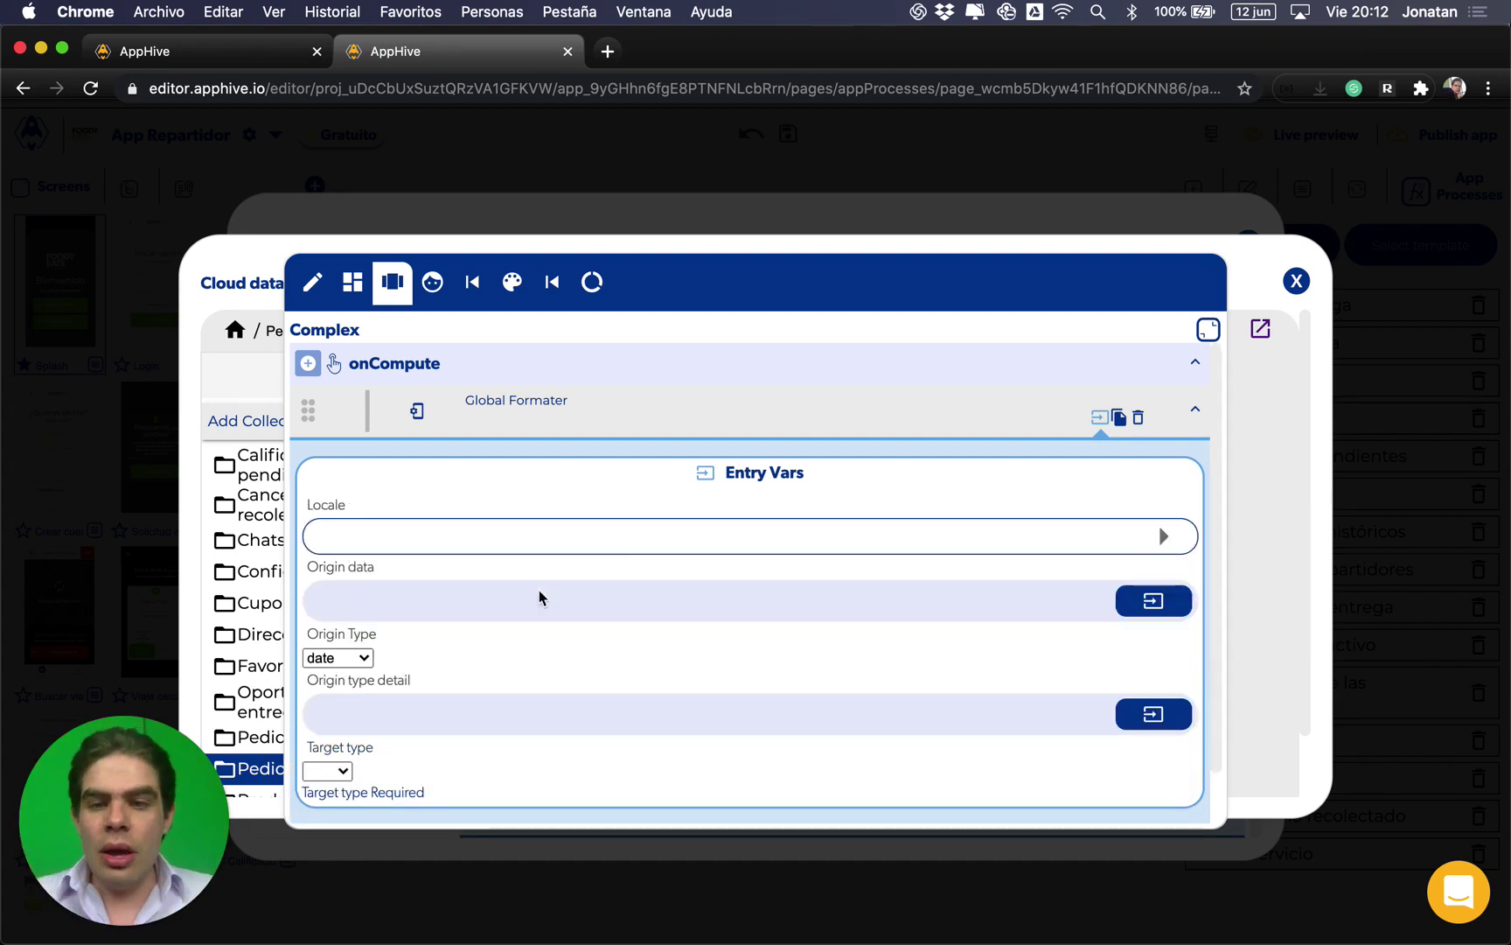
pyautogui.click(345, 772)
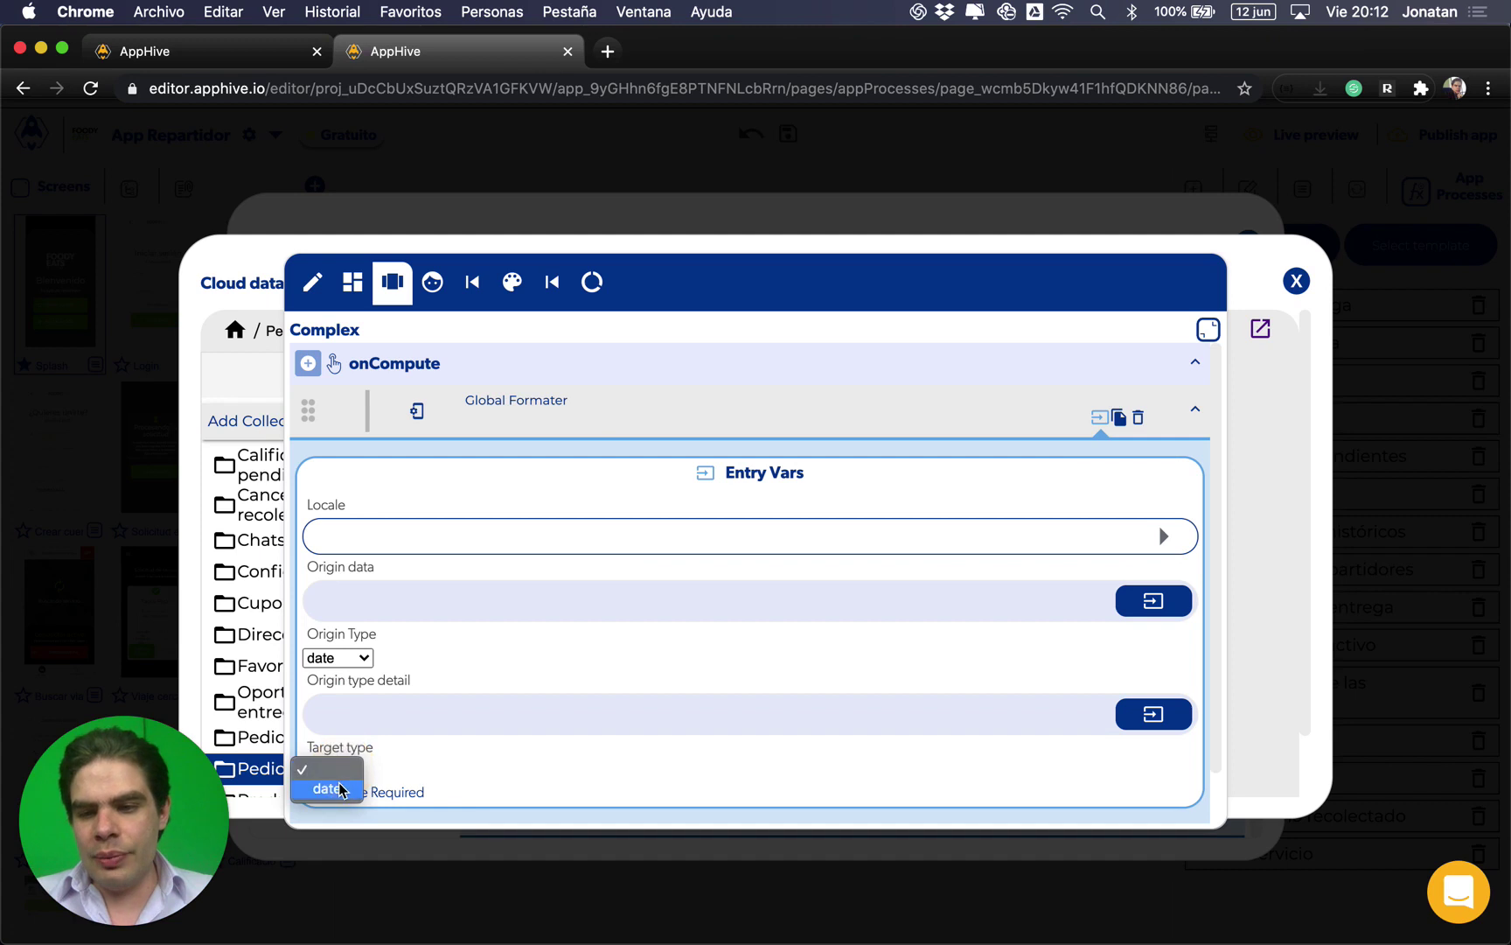
pyautogui.click(346, 770)
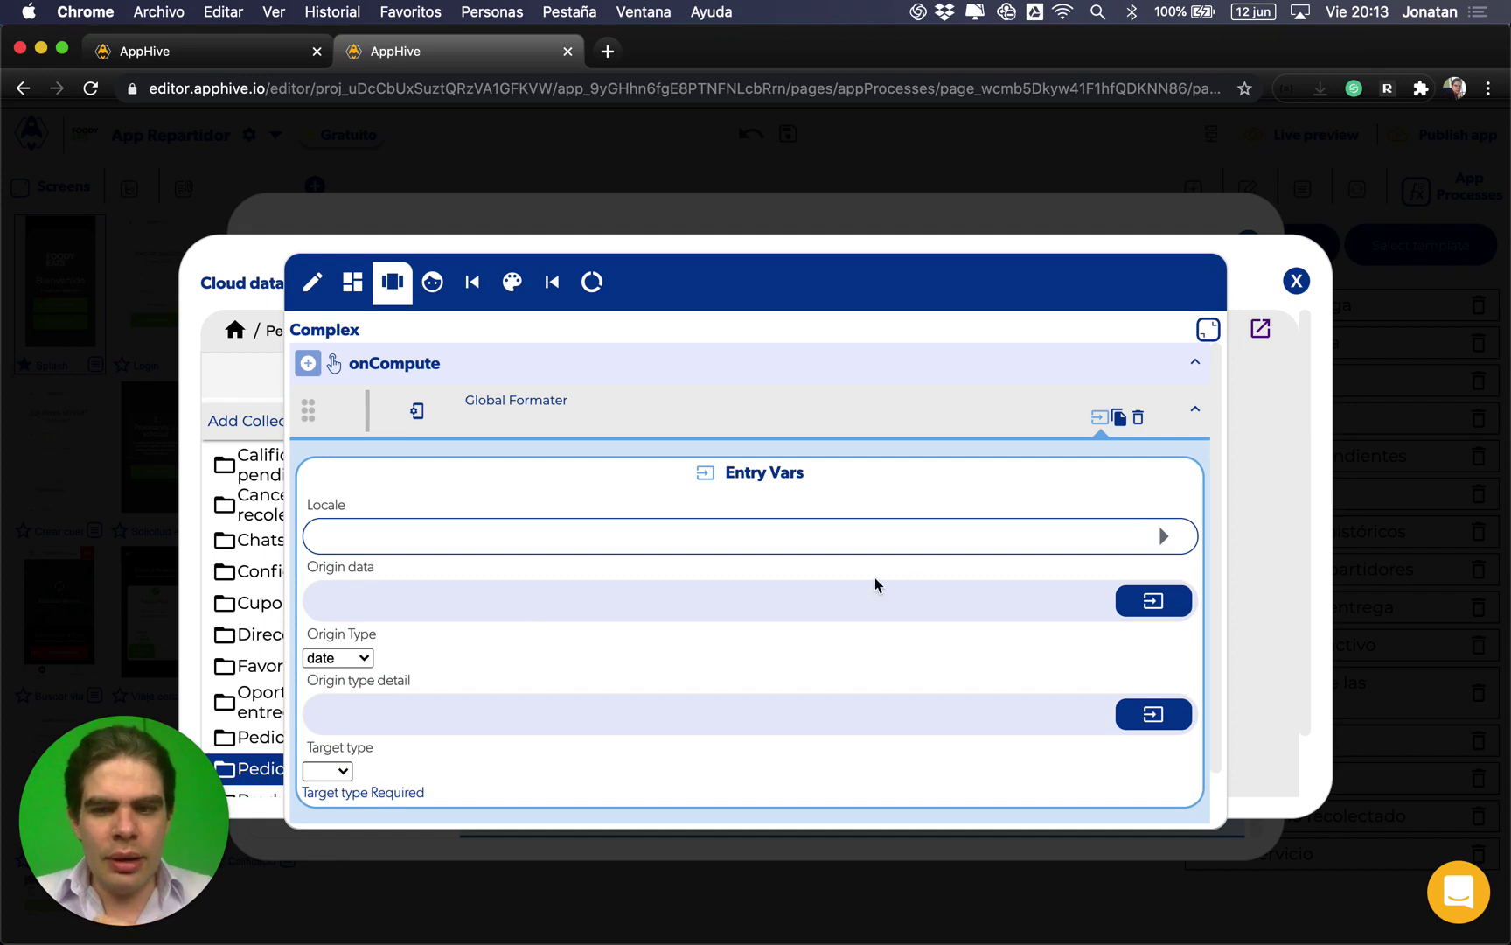
pyautogui.click(1163, 539)
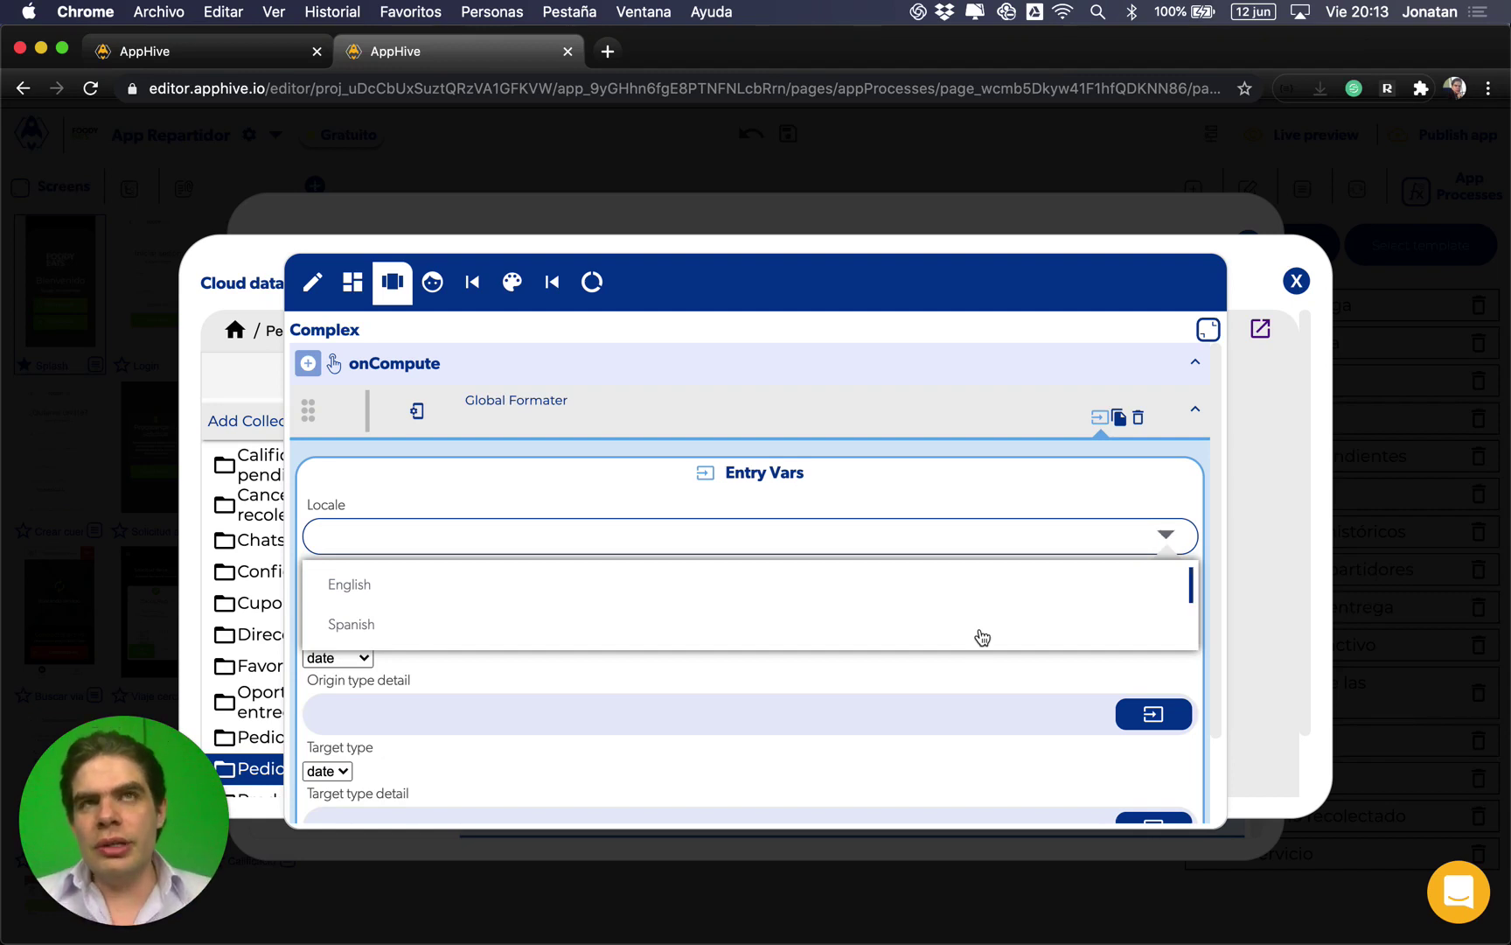
pyautogui.press('Escape')
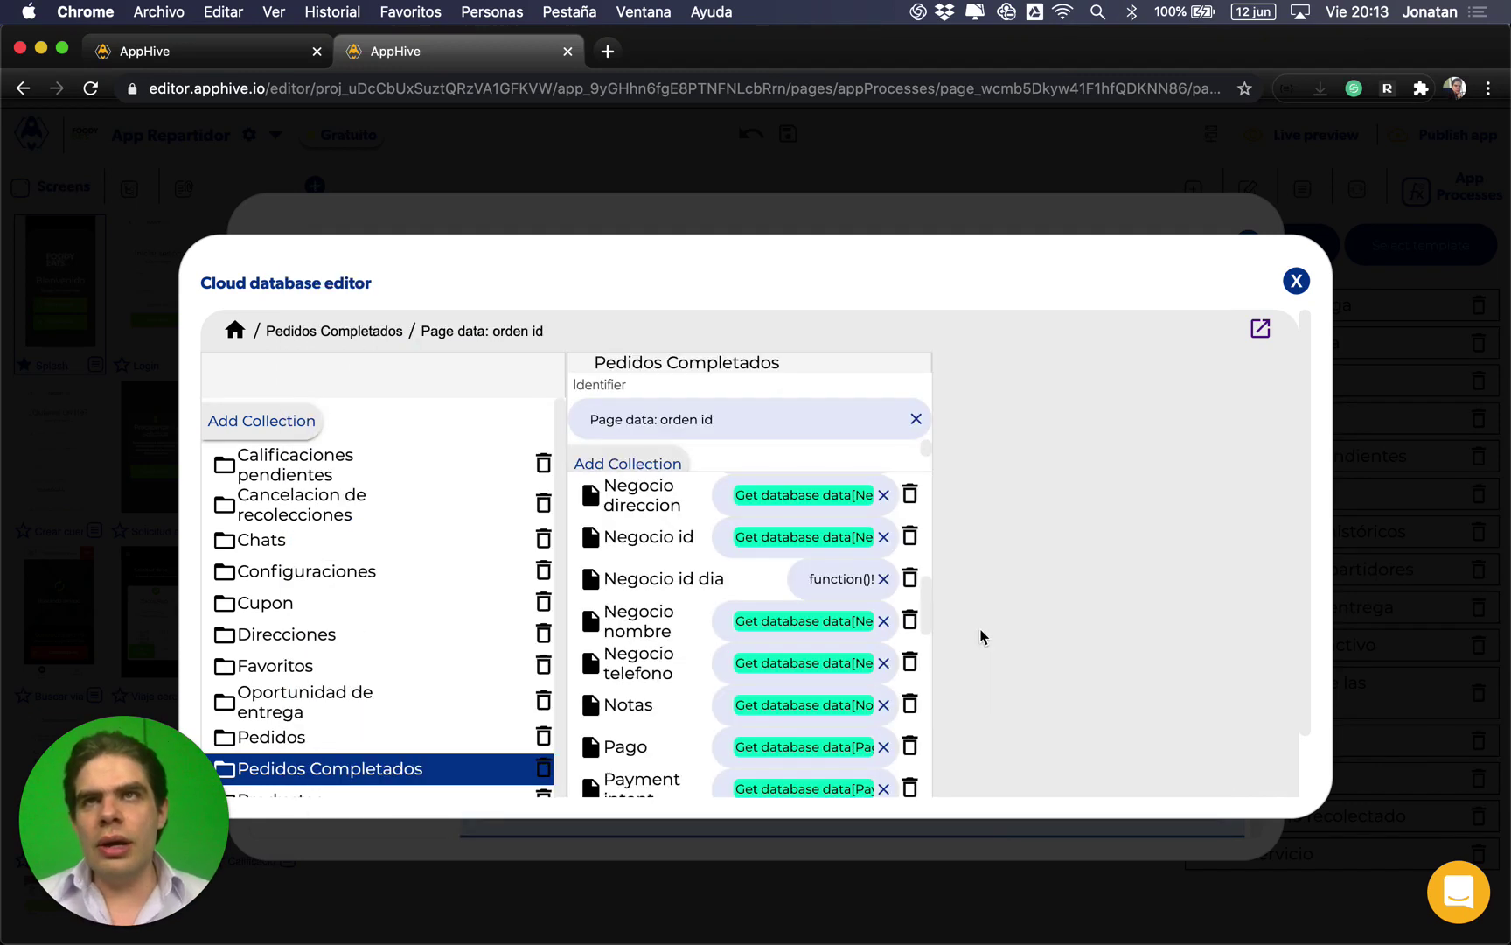
# Step: Reopen the complex value of the Negocio id dia field and expand its editor
pyautogui.click(863, 620)
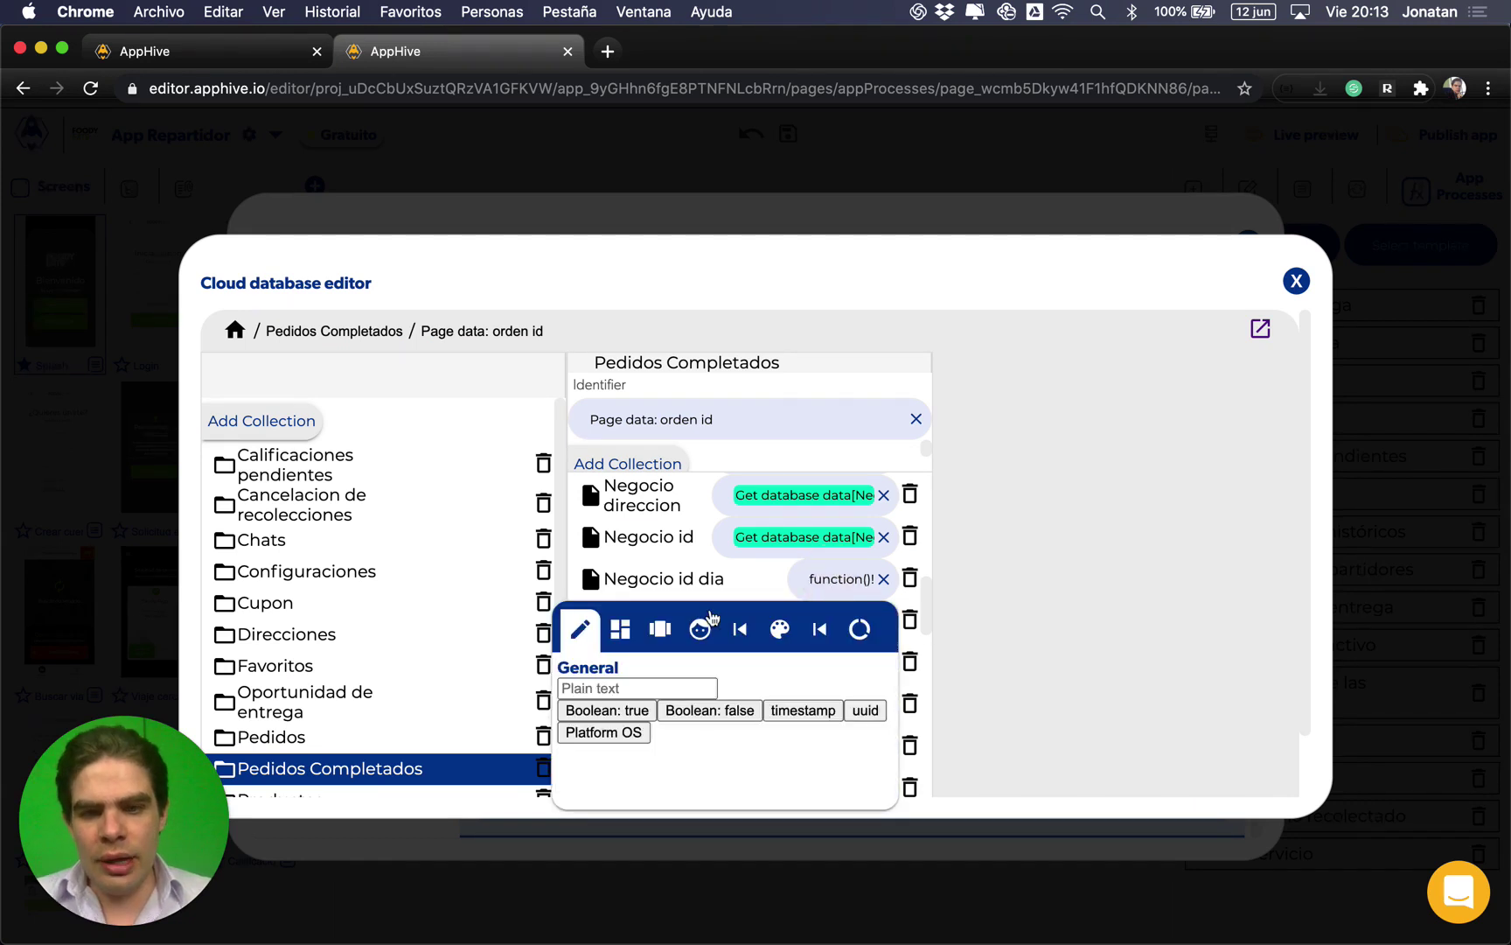
pyautogui.click(659, 628)
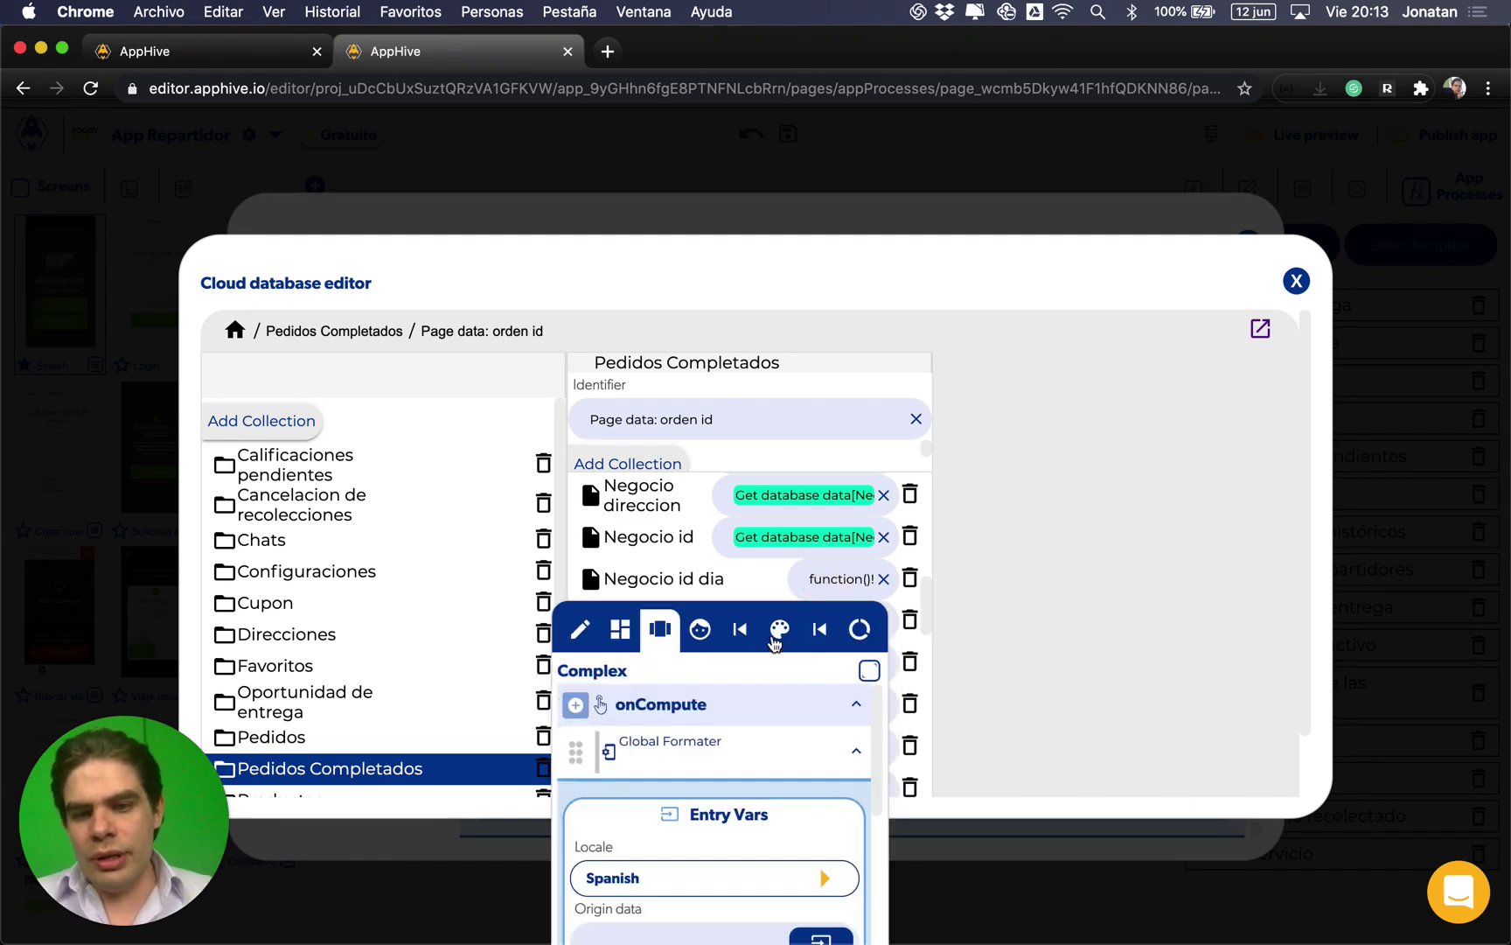
pyautogui.click(875, 674)
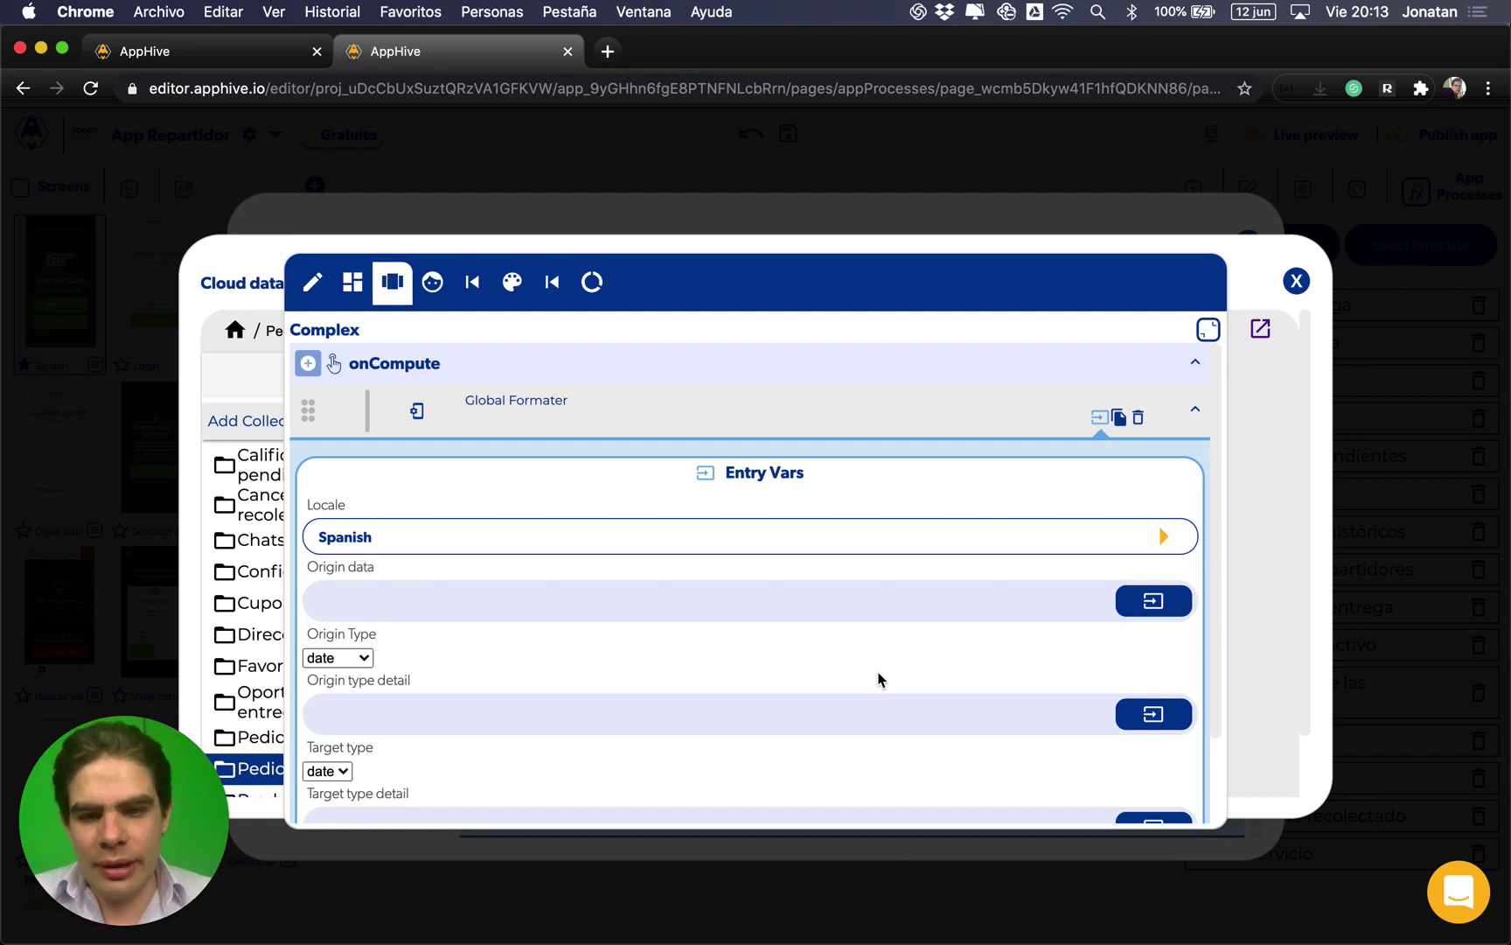
# Step: Set the Global Formater's origin data to the Time pedido attribute of the Get database data output and its origin type detail to x
pyautogui.scroll(-1, 882, 674)
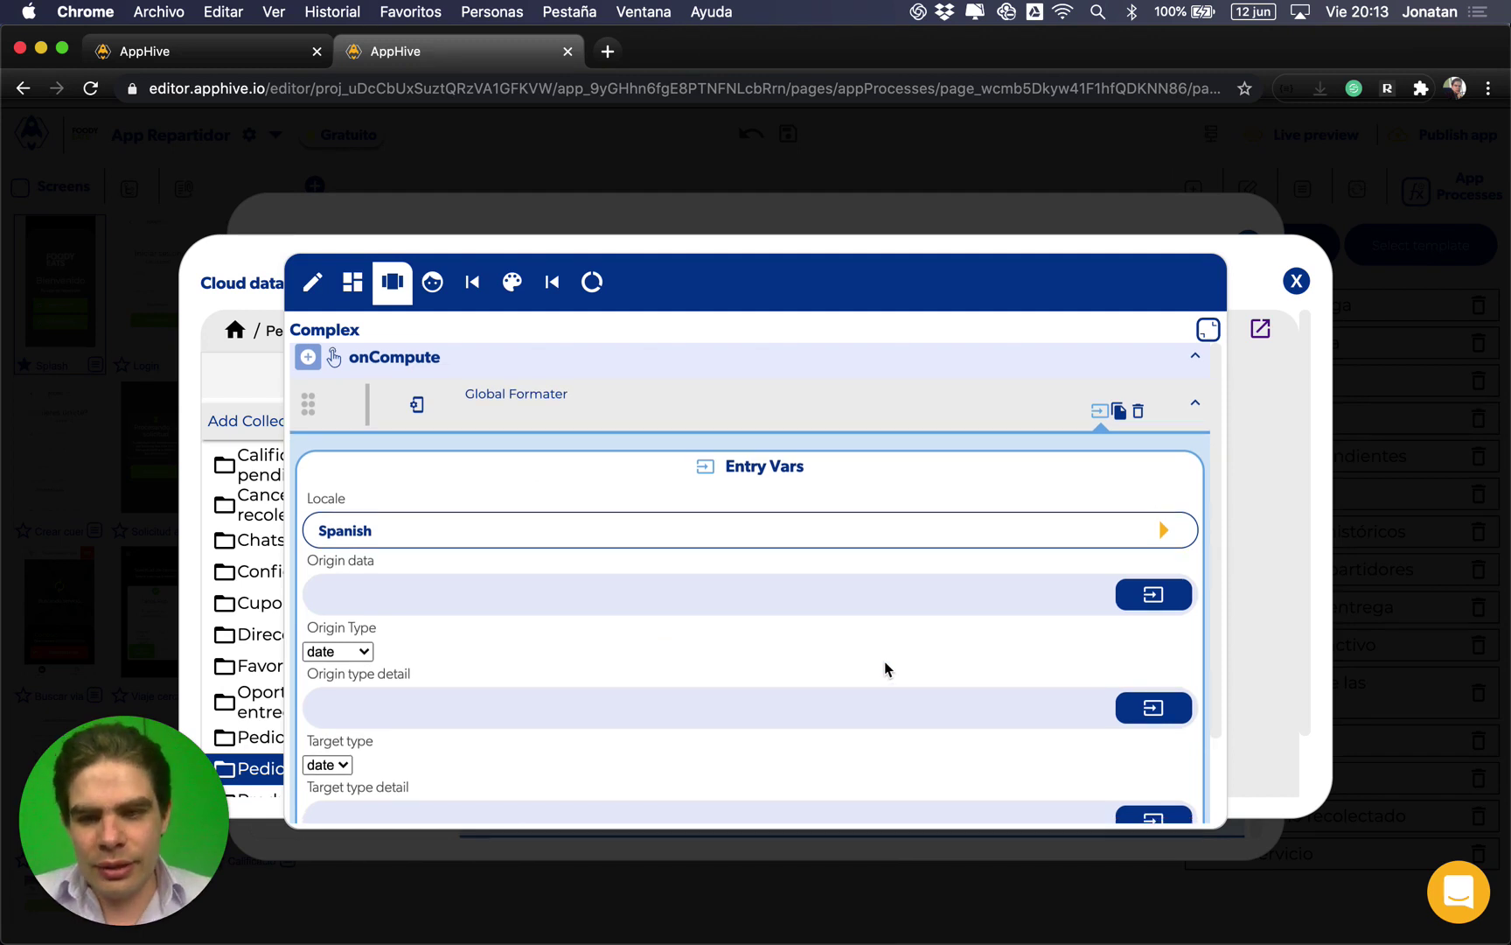
pyautogui.scroll(-2, 885, 669)
pyautogui.click(1158, 500)
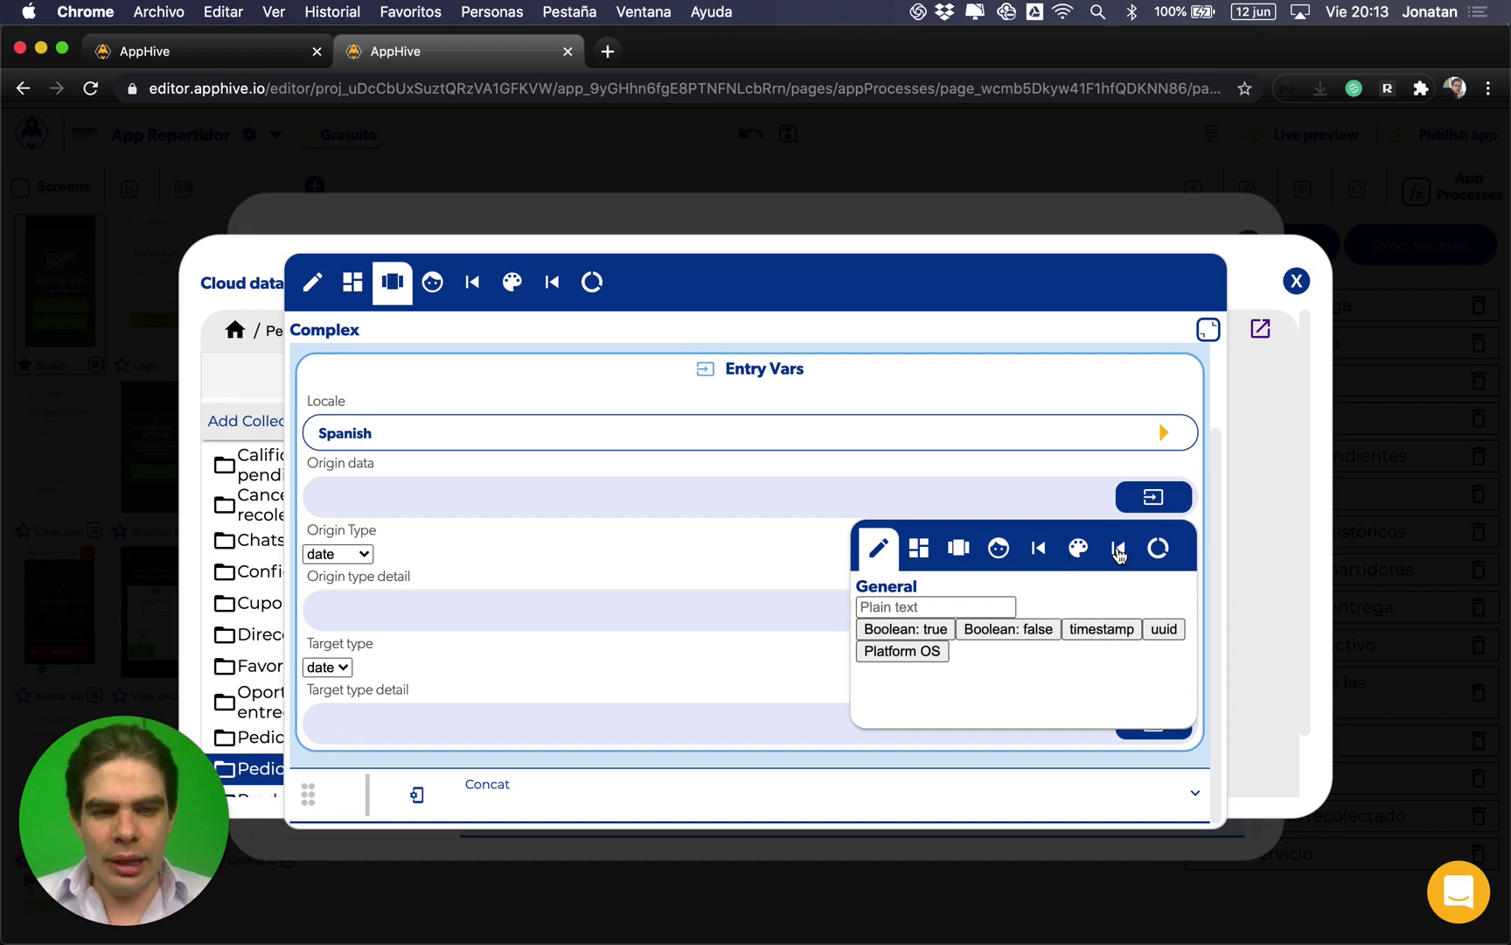
pyautogui.click(1119, 549)
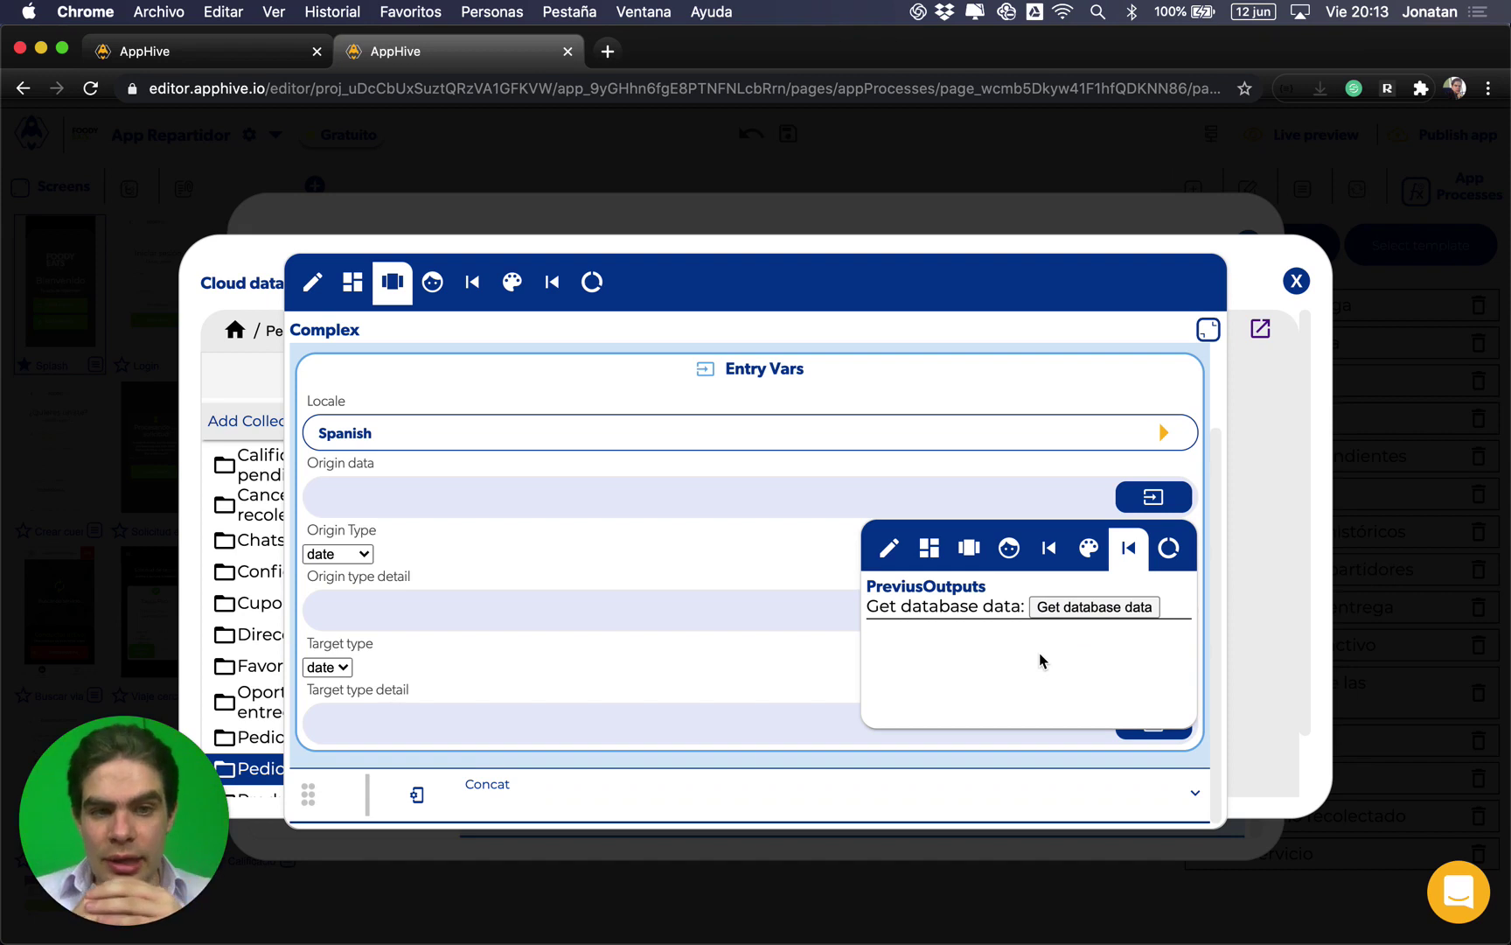
pyautogui.click(1016, 665)
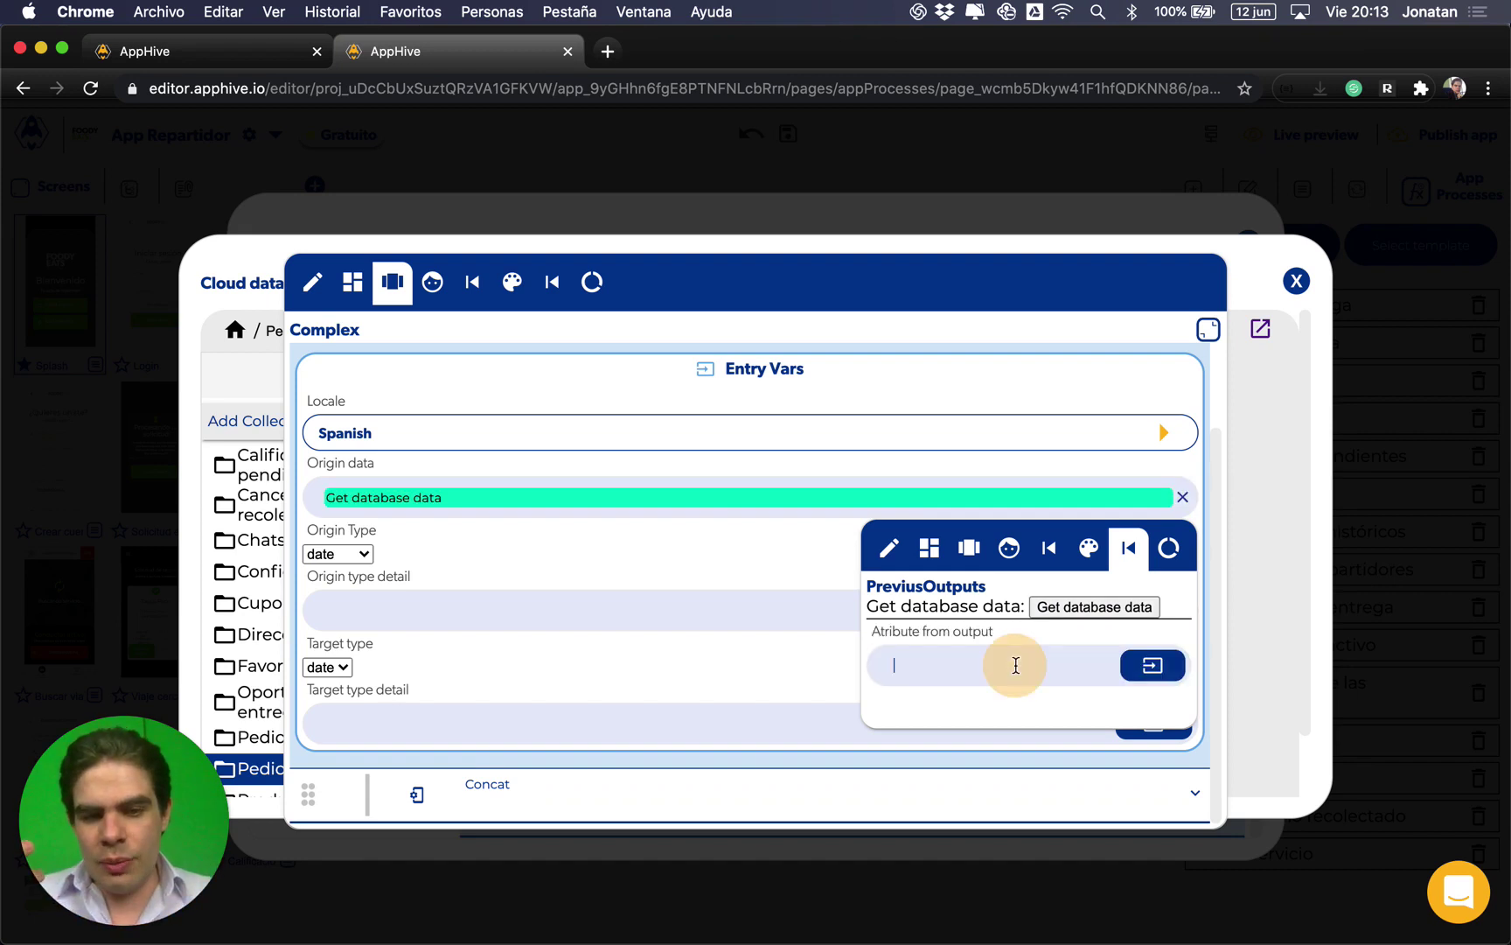
pyautogui.write('T')
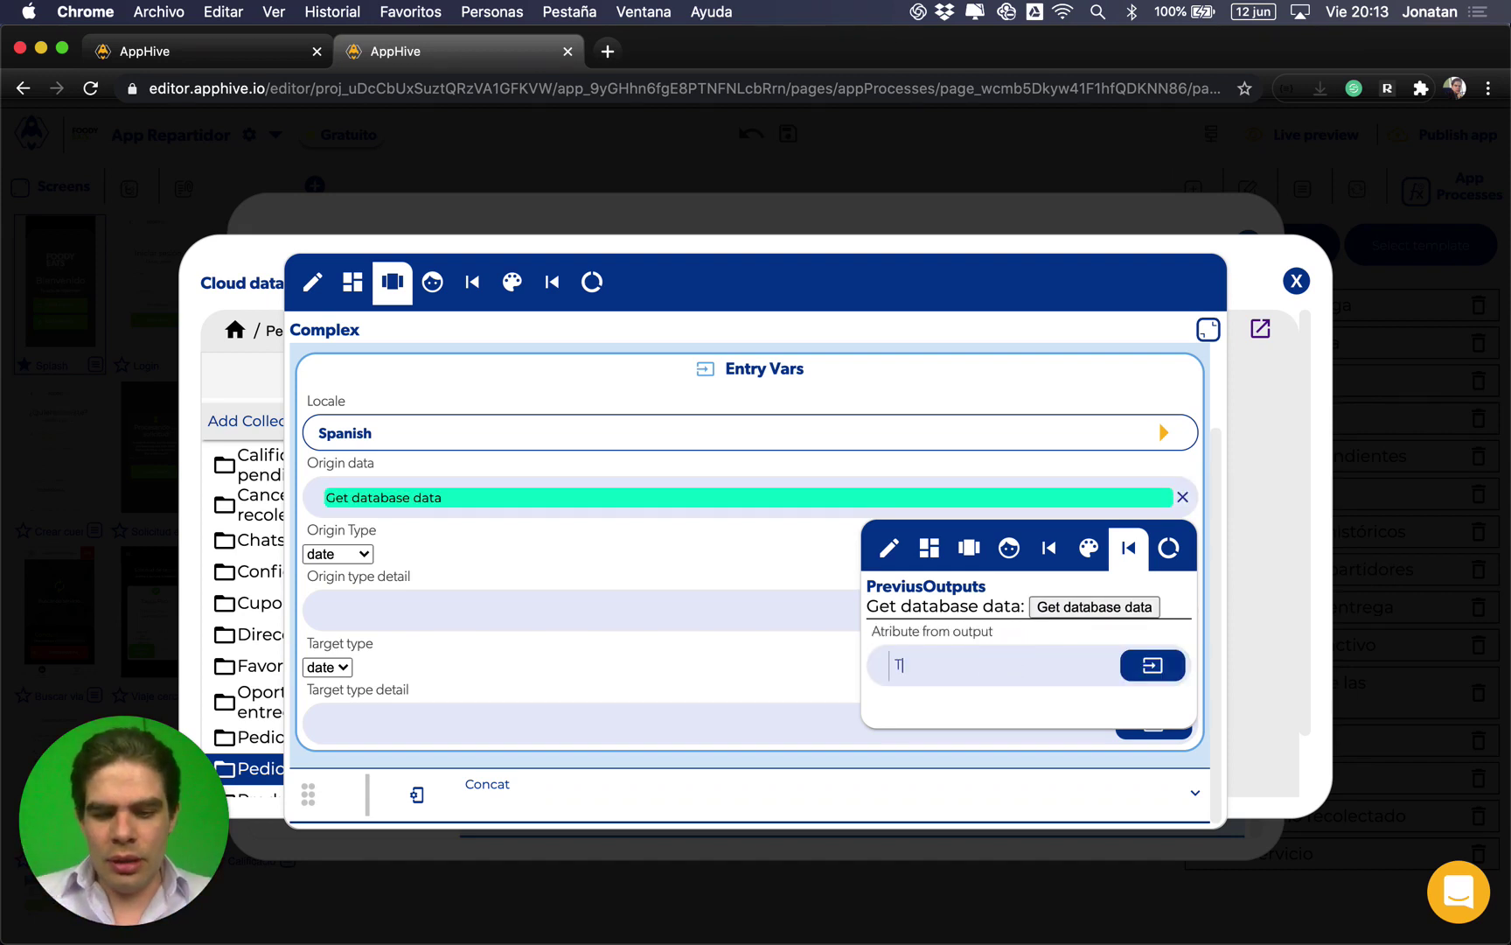
pyautogui.write('ime pe')
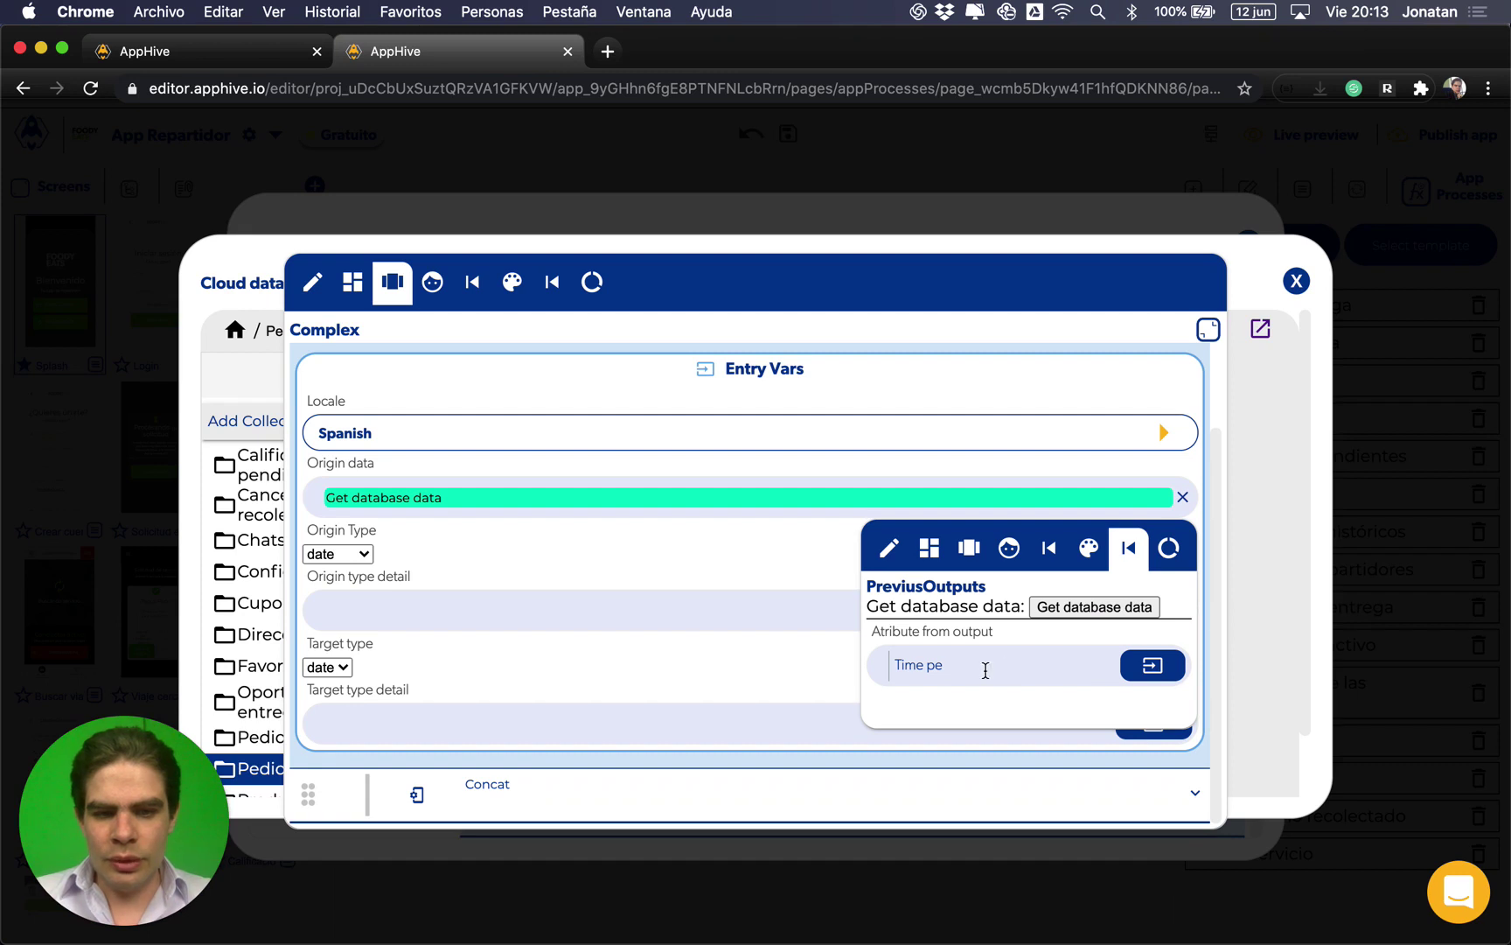
pyautogui.click(986, 670)
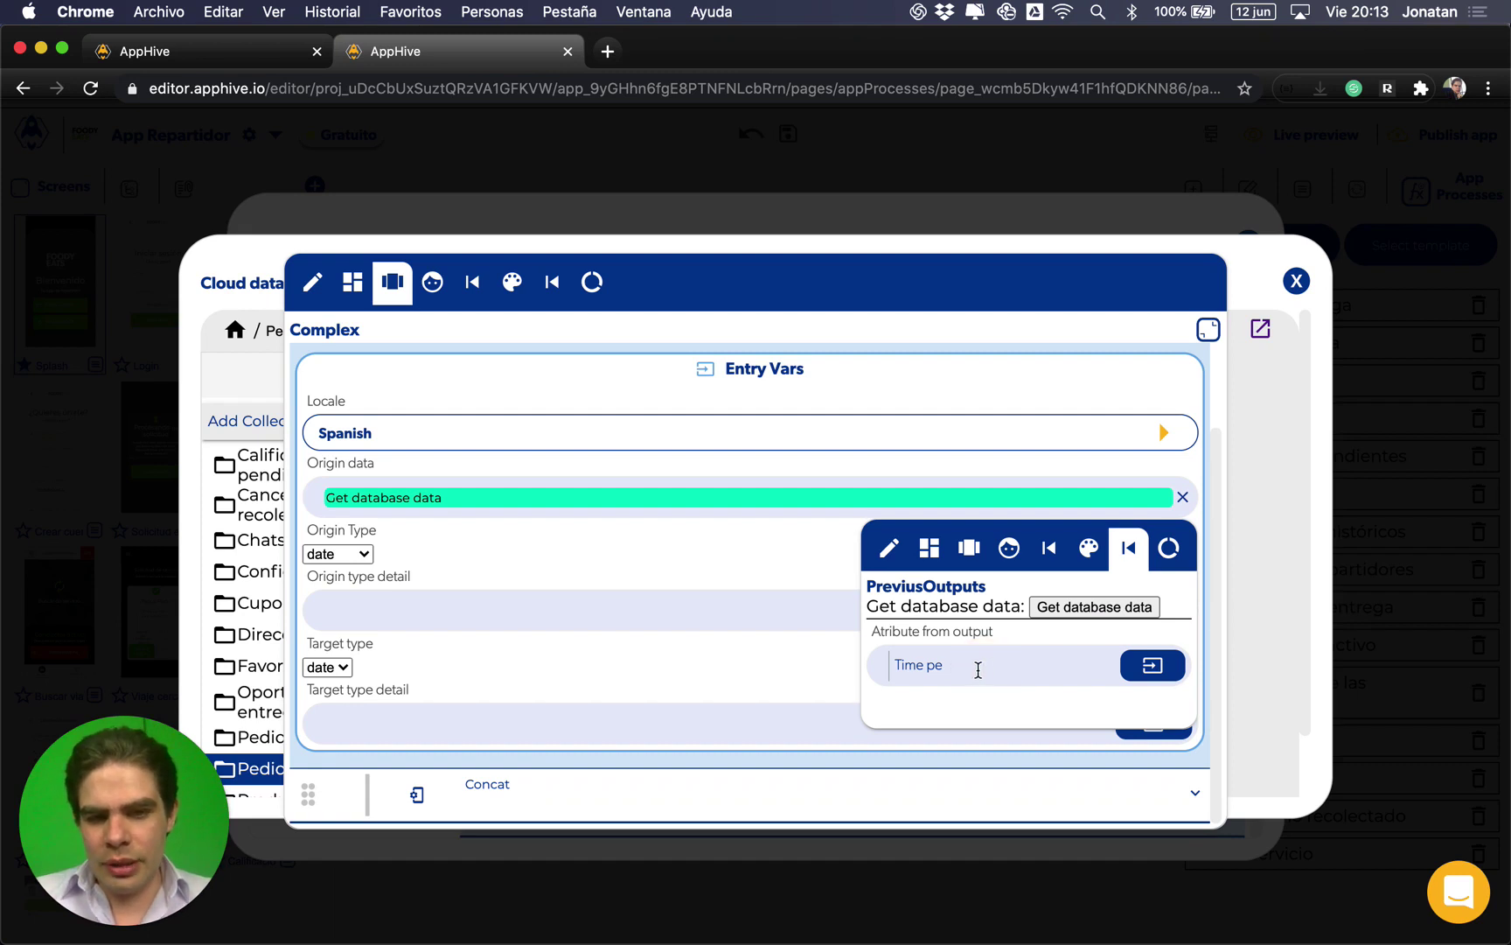
pyautogui.press('Return')
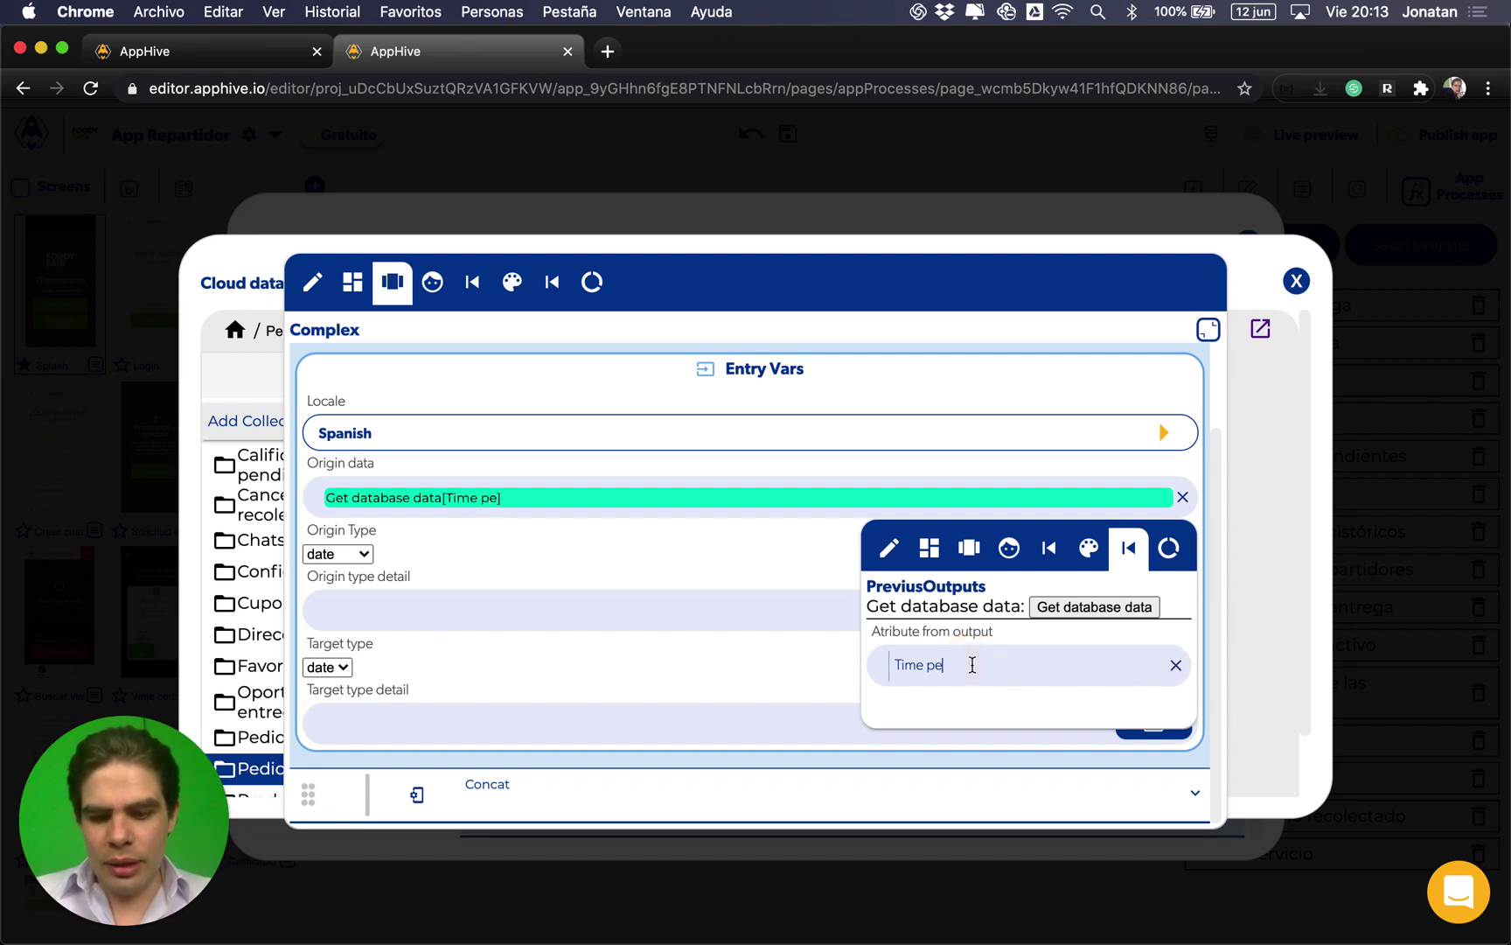
pyautogui.write('dido')
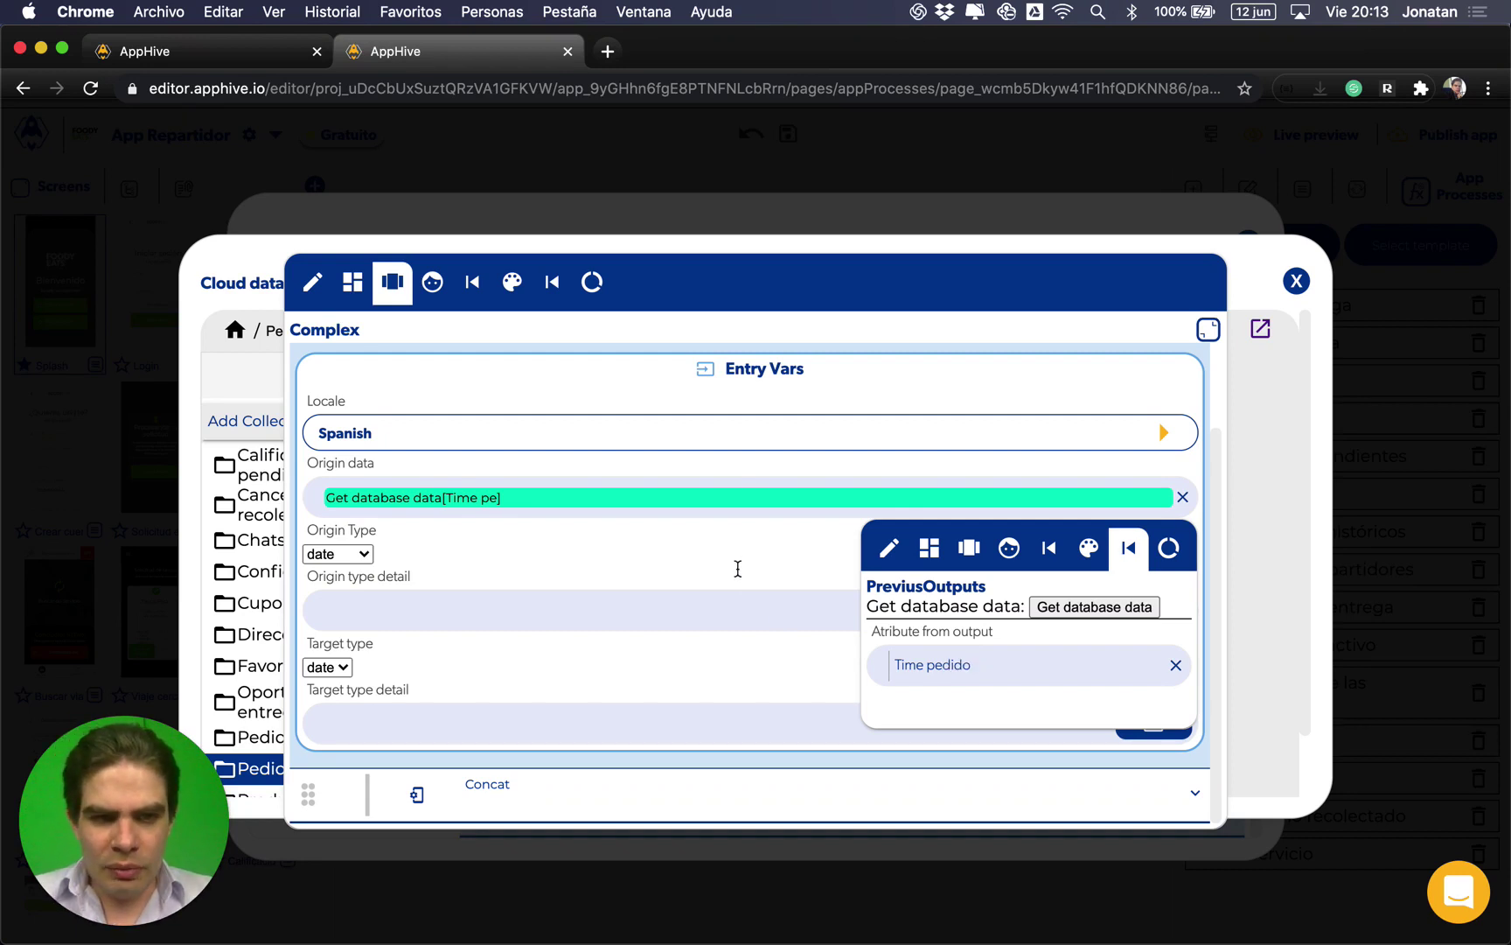
pyautogui.press('Return')
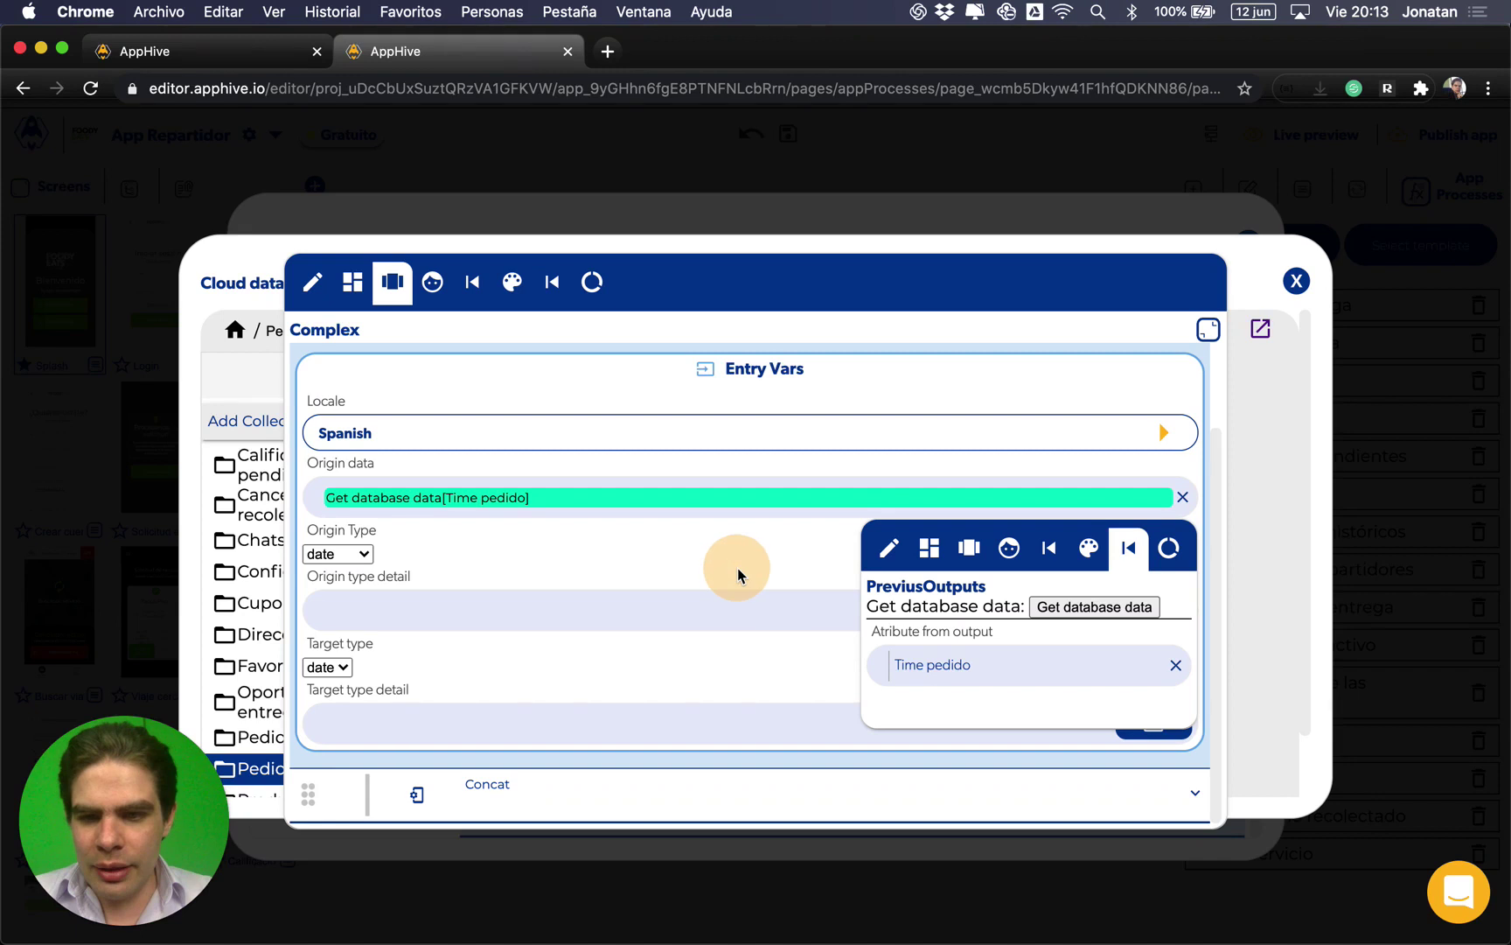
pyautogui.click(389, 606)
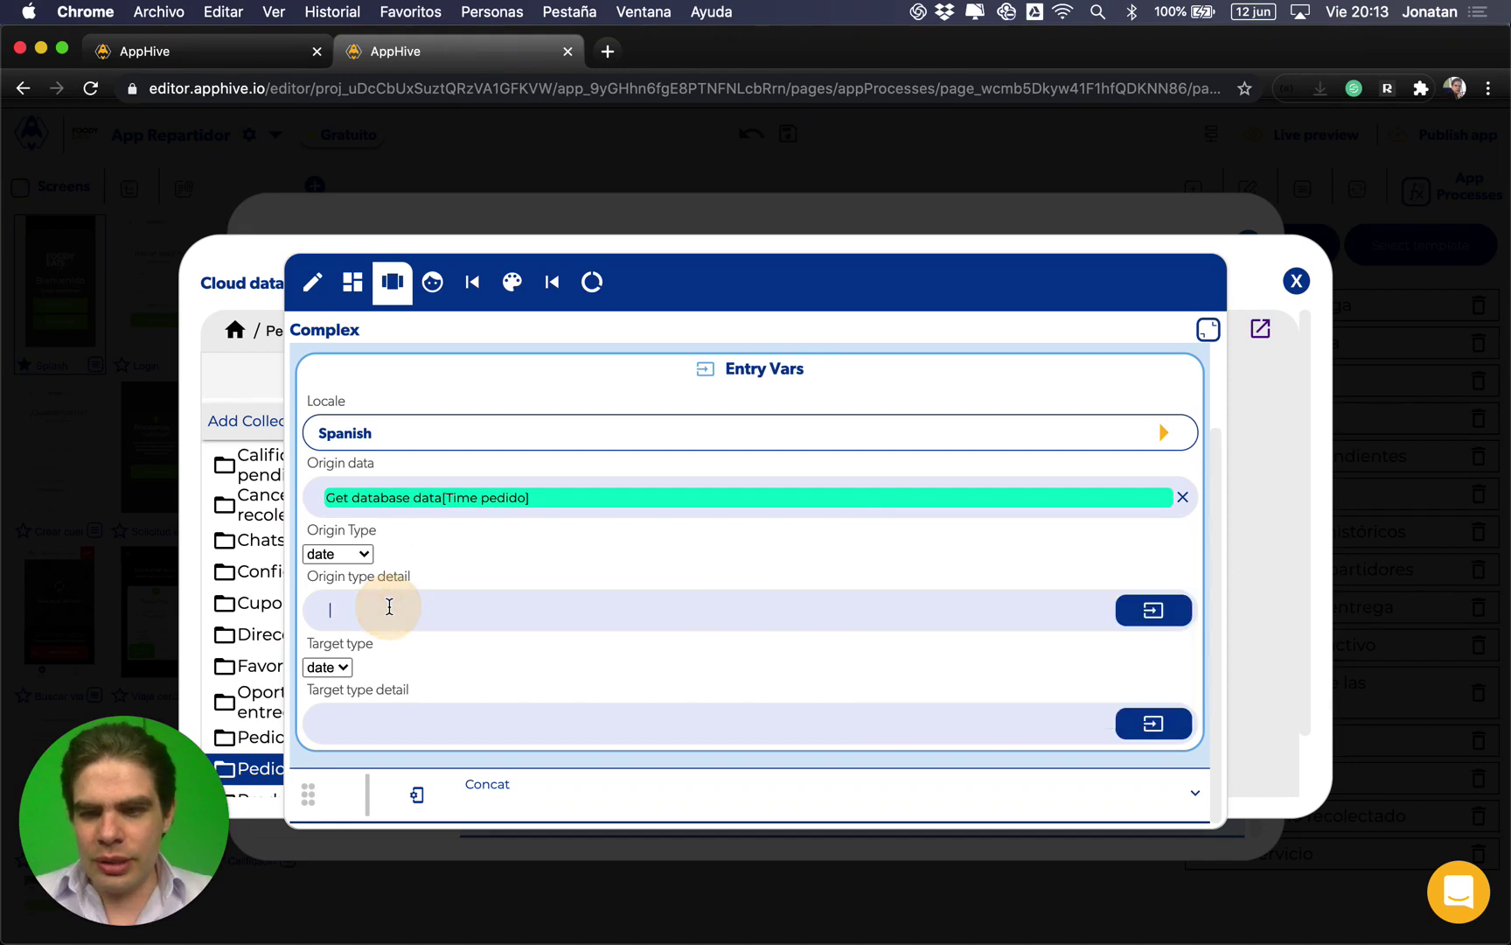
pyautogui.write('x')
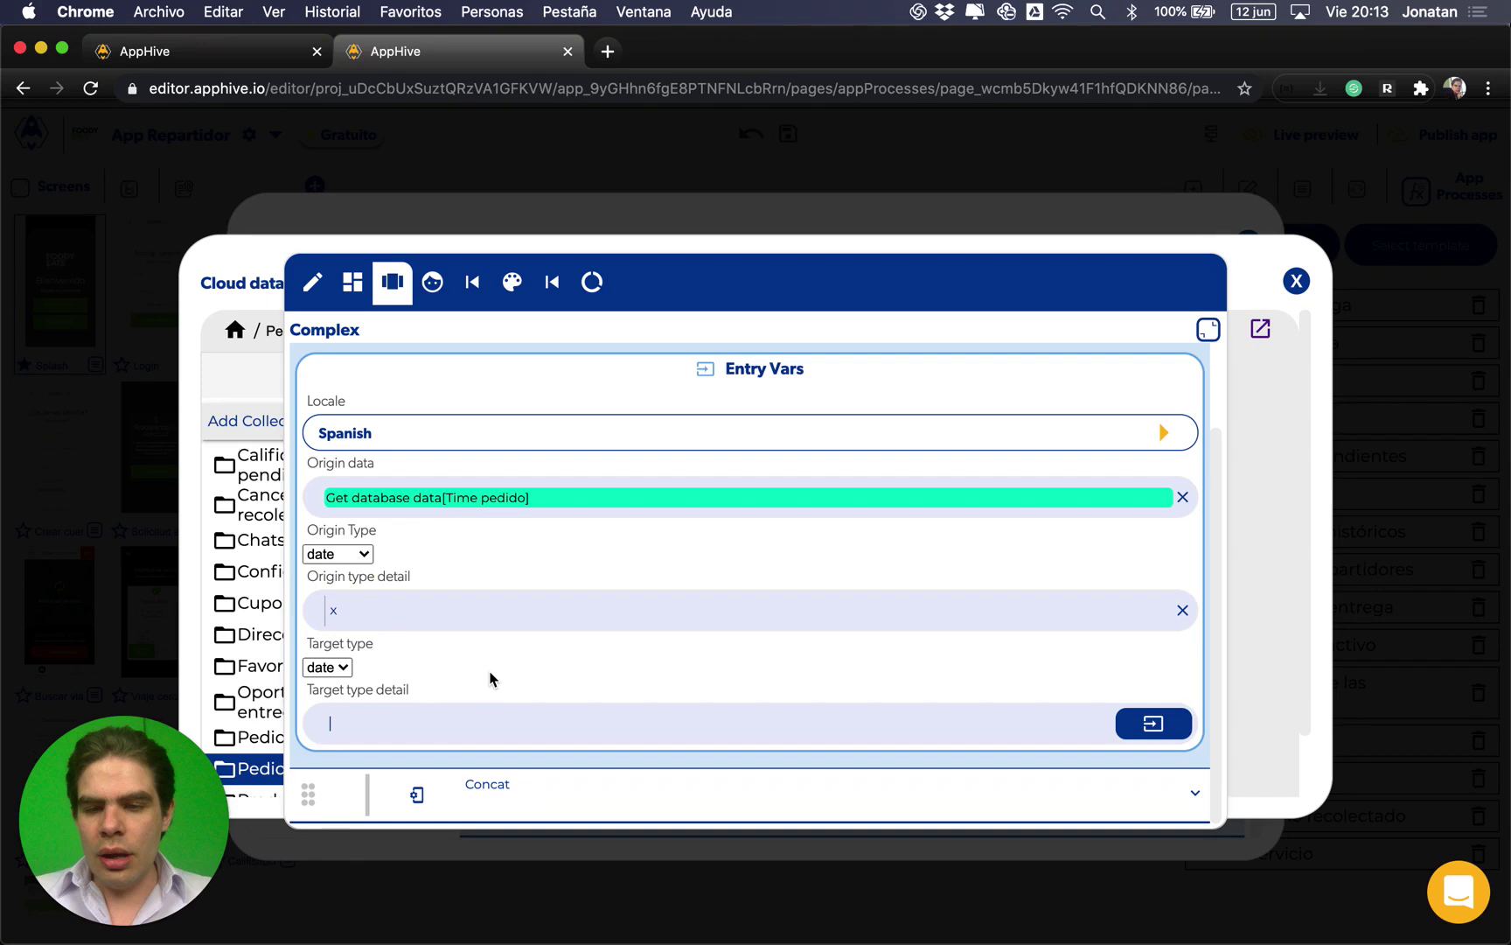
# Step: Open the Moment.js documentation at momentjs.com/docs/ in a new browser tab
pyautogui.press('super+t')
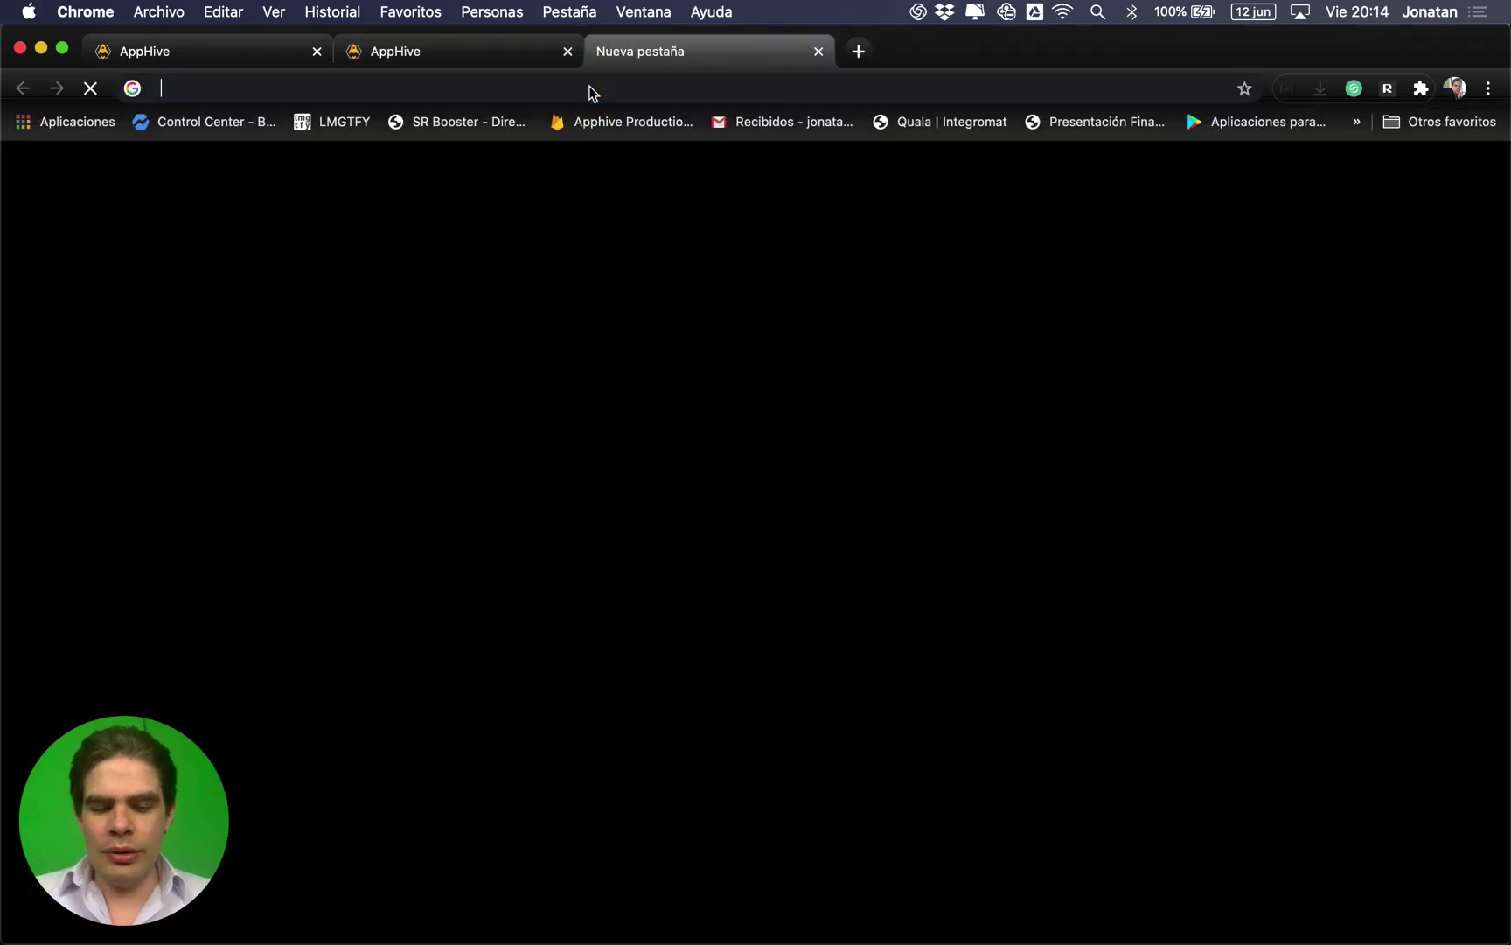
pyautogui.write('momentjs.com/docs/')
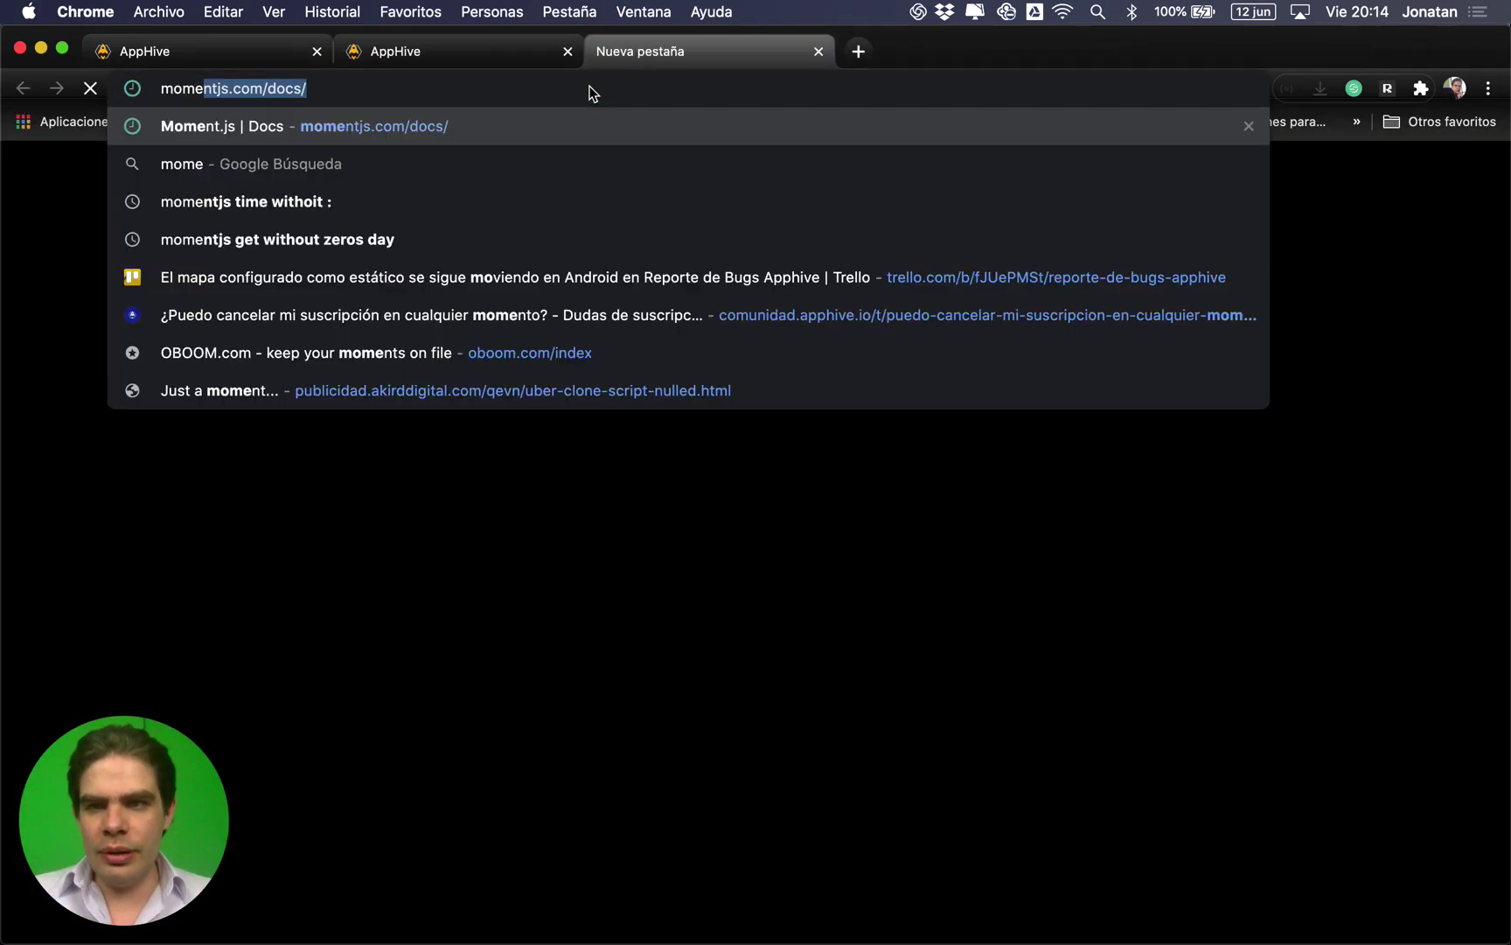
pyautogui.press('Return')
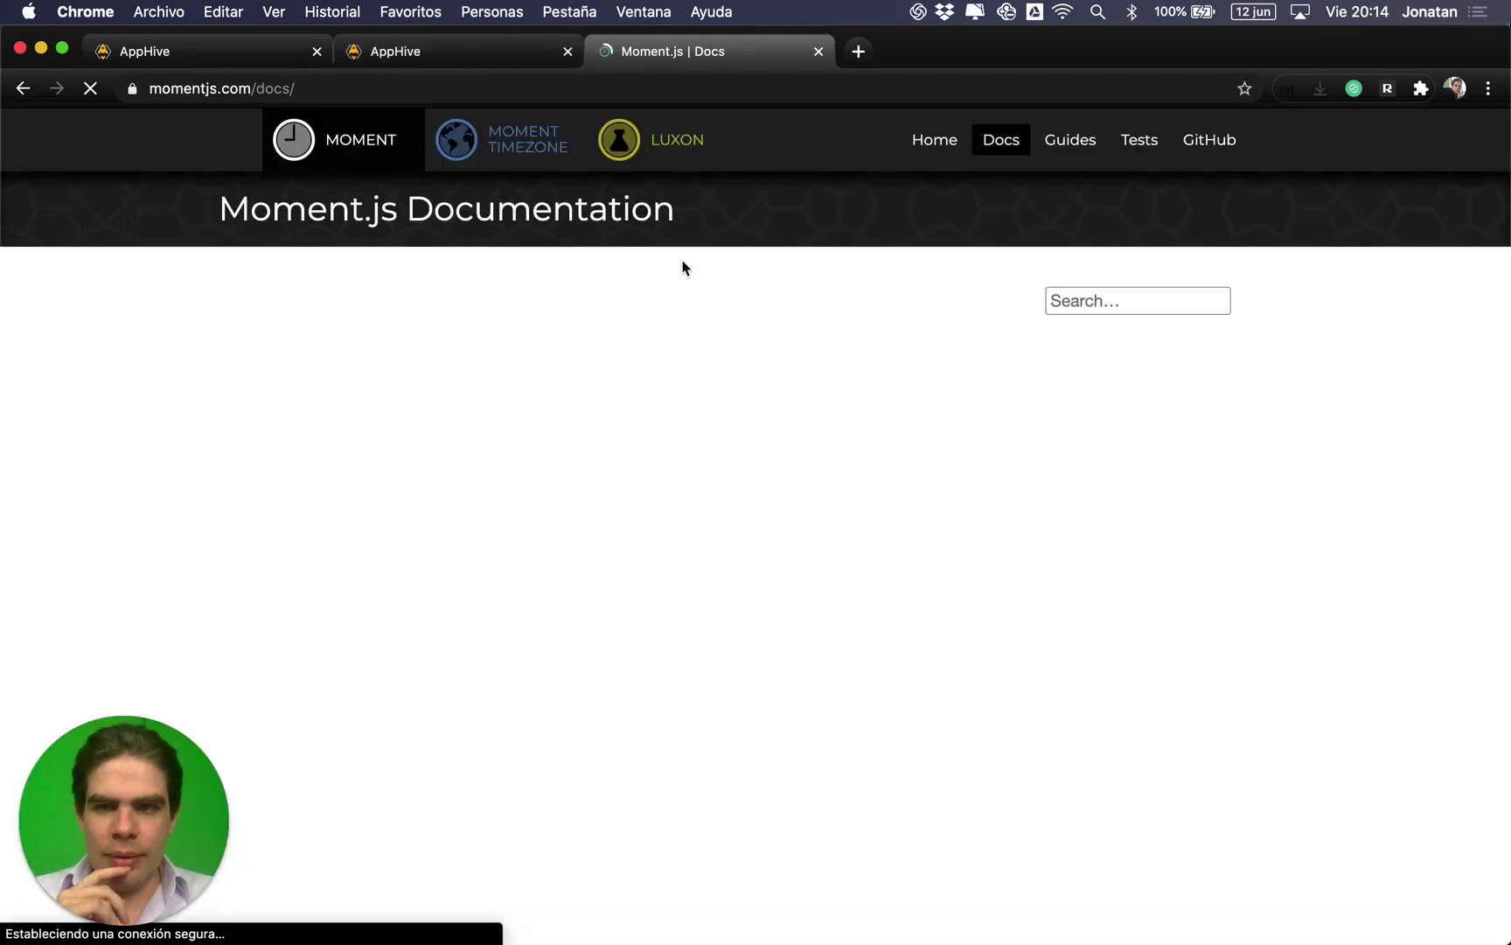
pyautogui.click(684, 266)
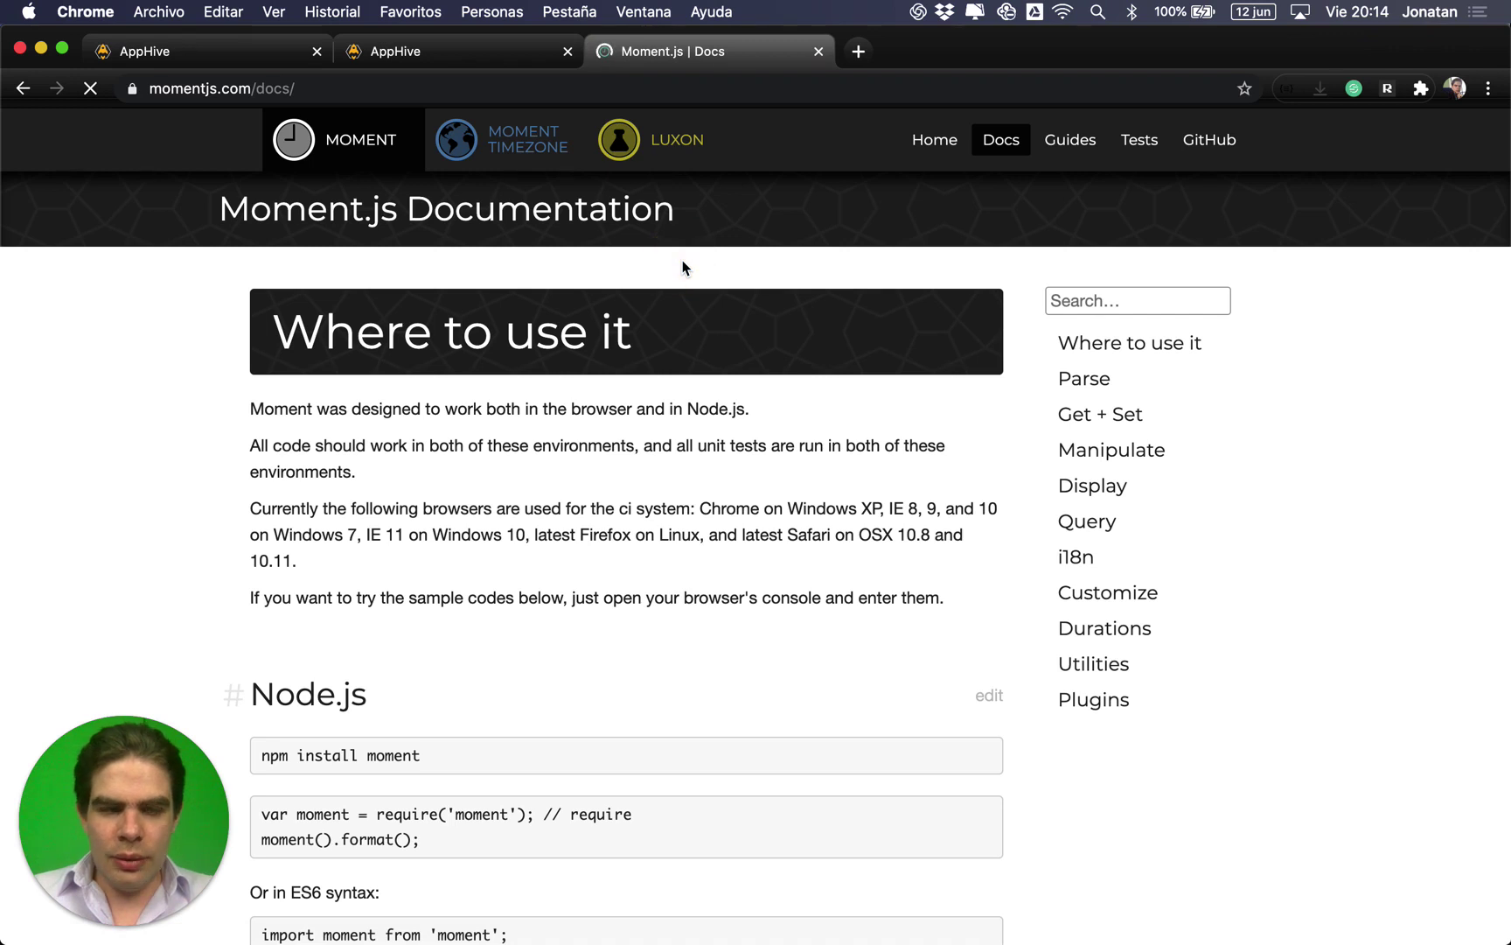
# Step: Search the documentation page for "LLL" and go through the matches to the Locale aware formats section
pyautogui.press('super+f')
pyautogui.write('LLL')
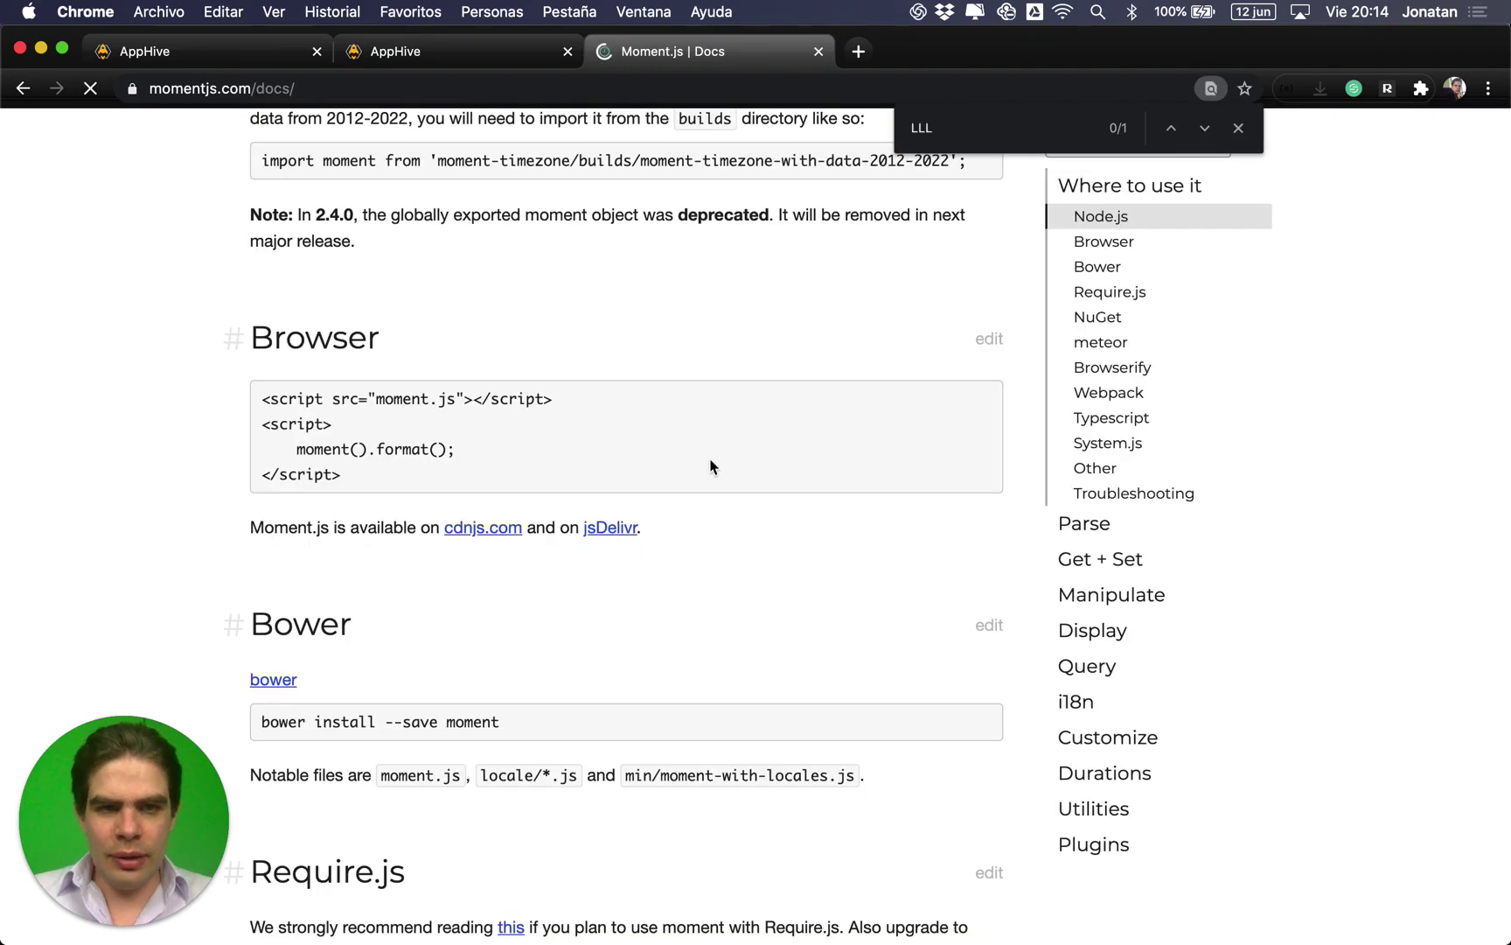
pyautogui.scroll(-10, 776, 540)
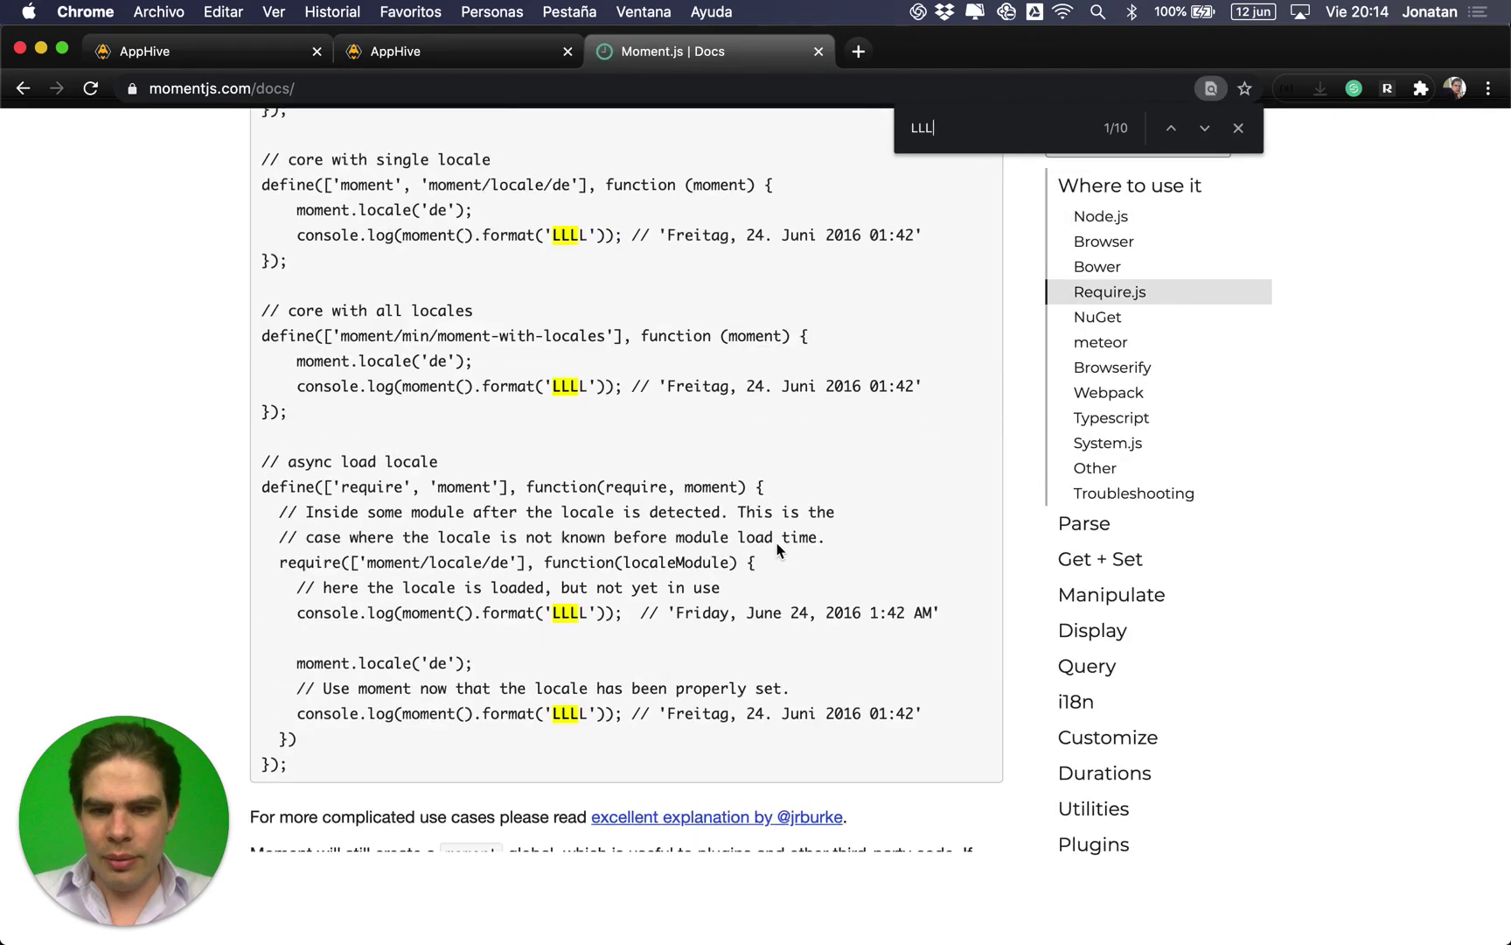
pyautogui.scroll(-15, 776, 548)
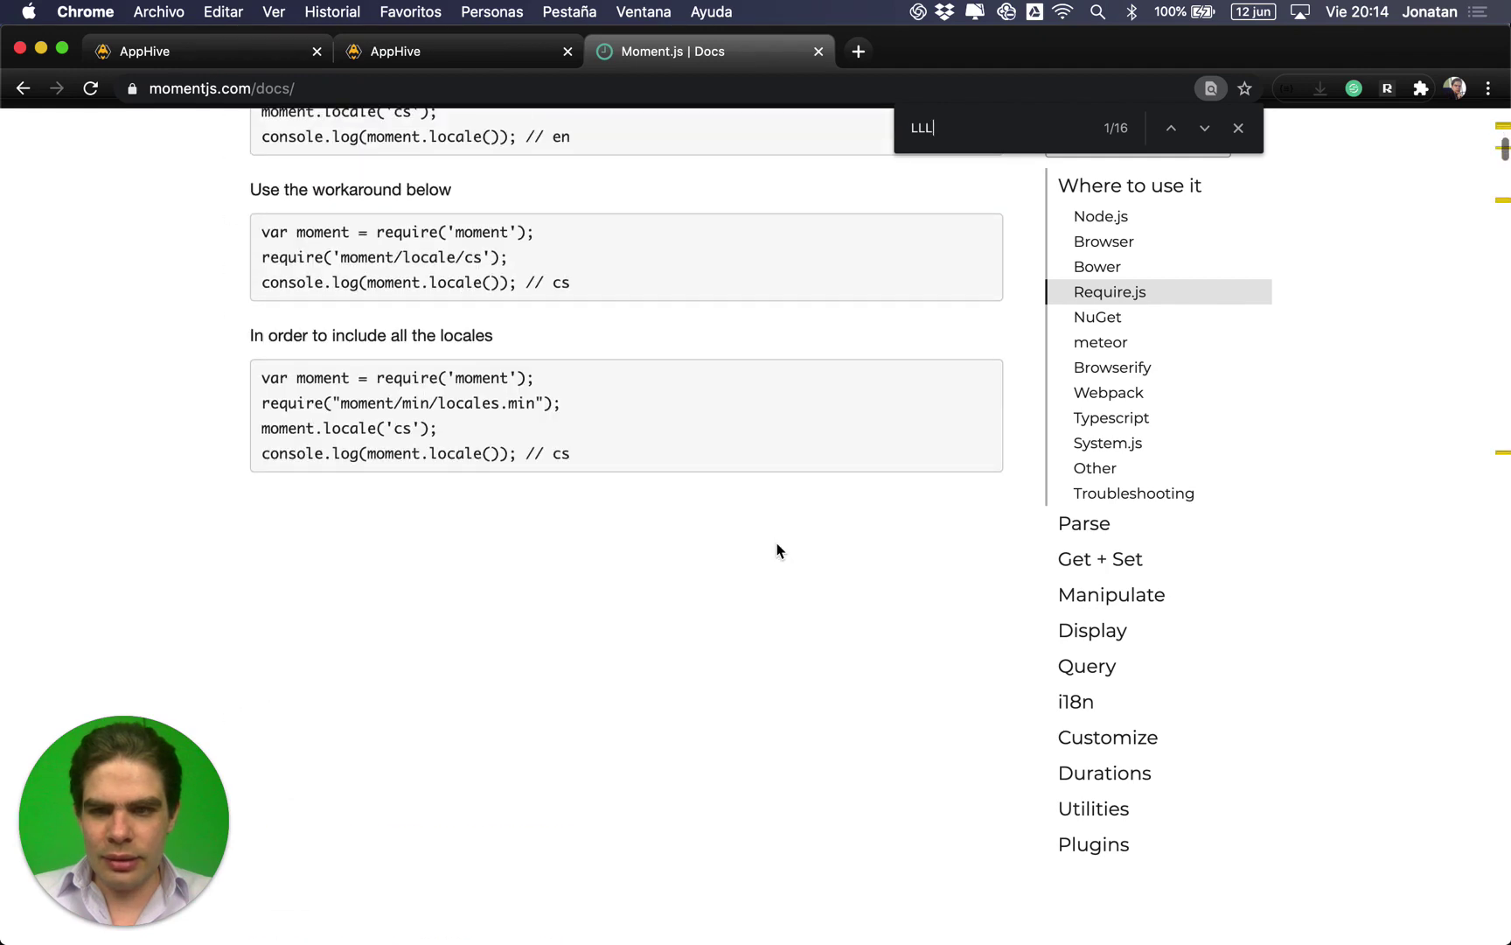
pyautogui.click(1204, 129)
pyautogui.click(1205, 129)
pyautogui.click(1204, 129)
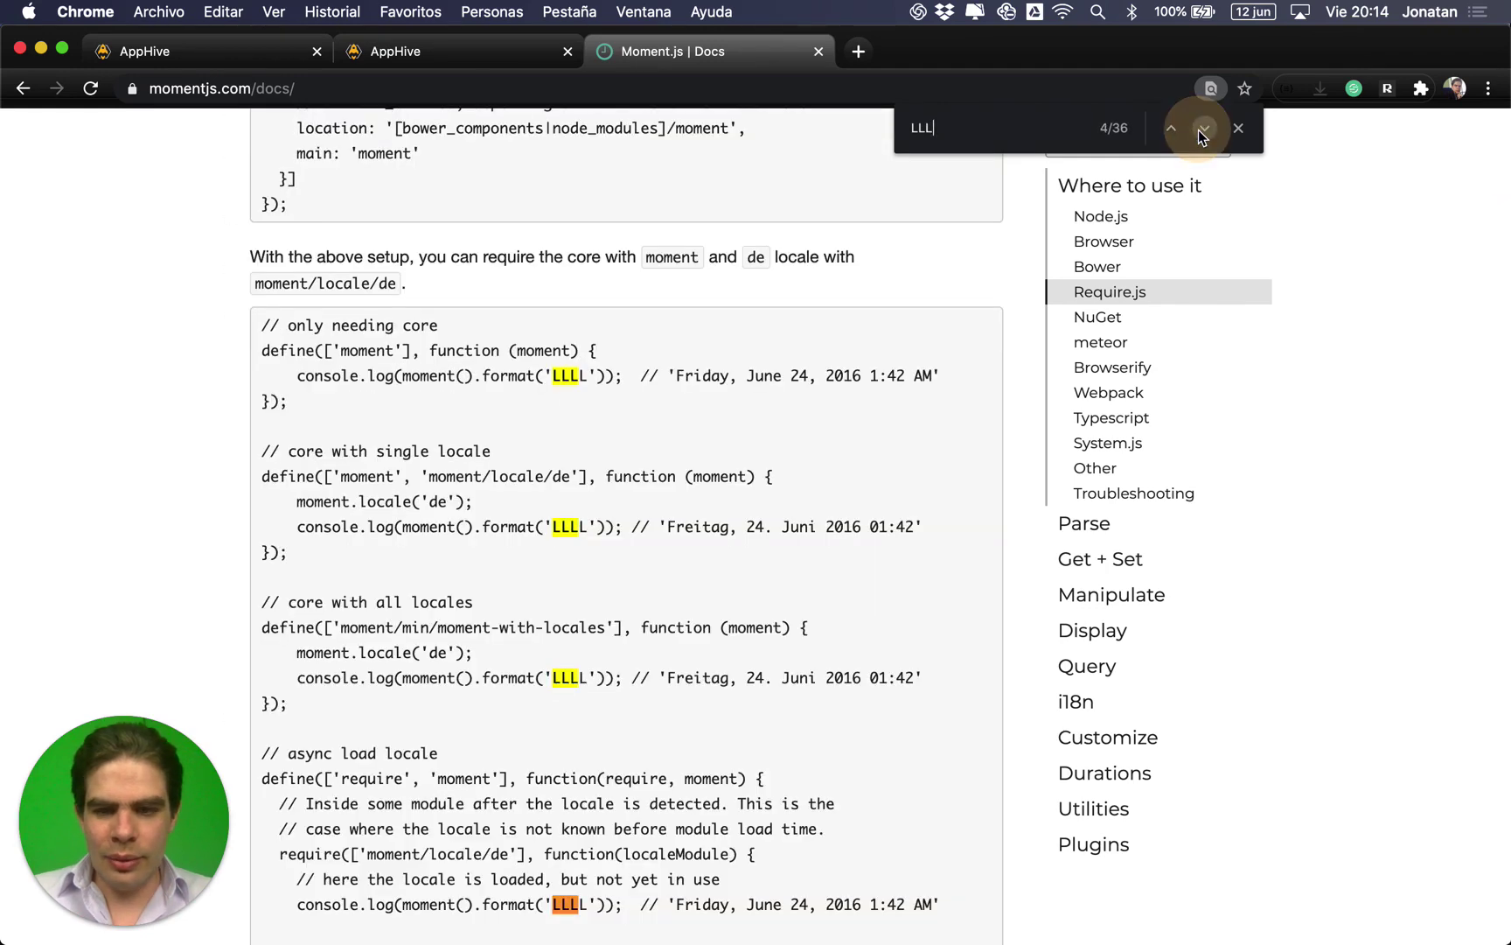
pyautogui.click(1204, 129)
pyautogui.click(1205, 129)
pyautogui.click(1205, 129)
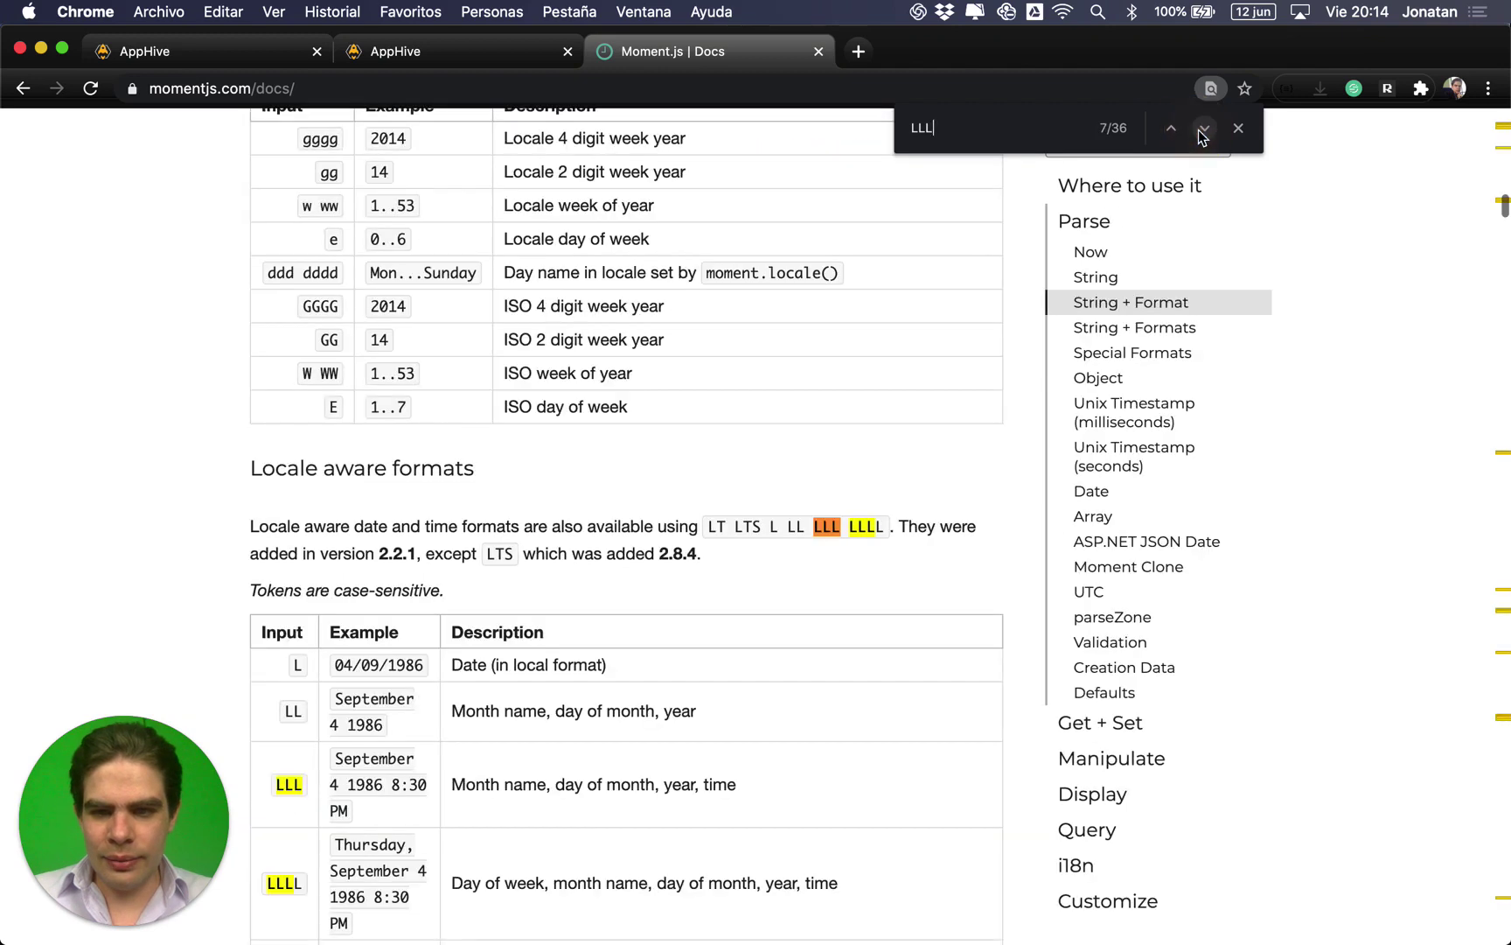
# Step: Close the page search and examine the date and time format token tables, including the year, month and day tokens
pyautogui.scroll(3, 760, 441)
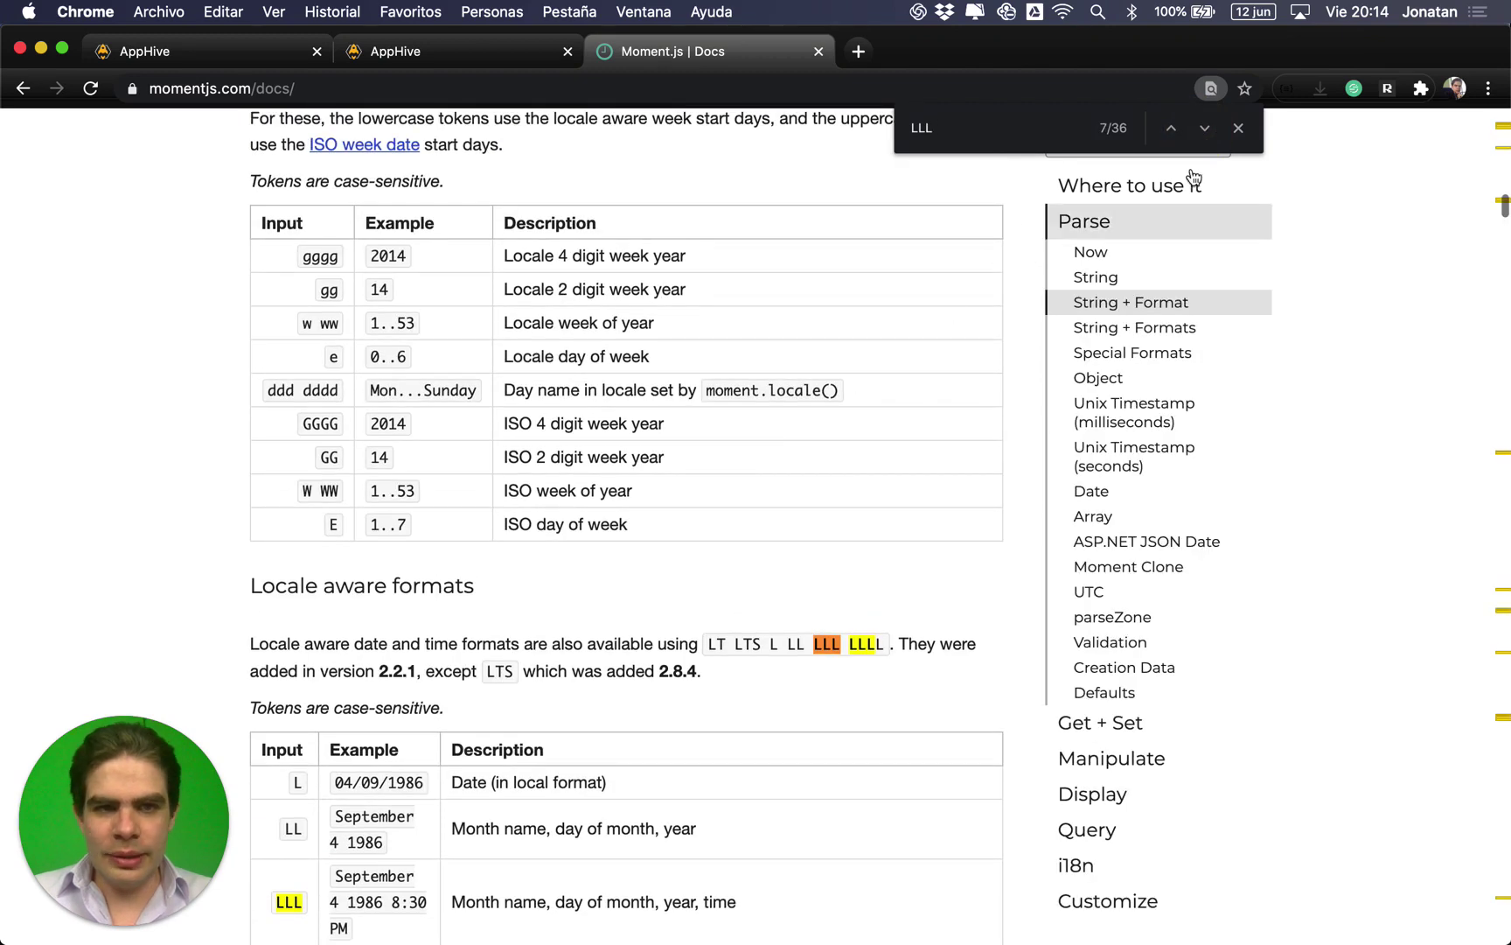
pyautogui.click(1239, 129)
pyautogui.scroll(-2, 614, 435)
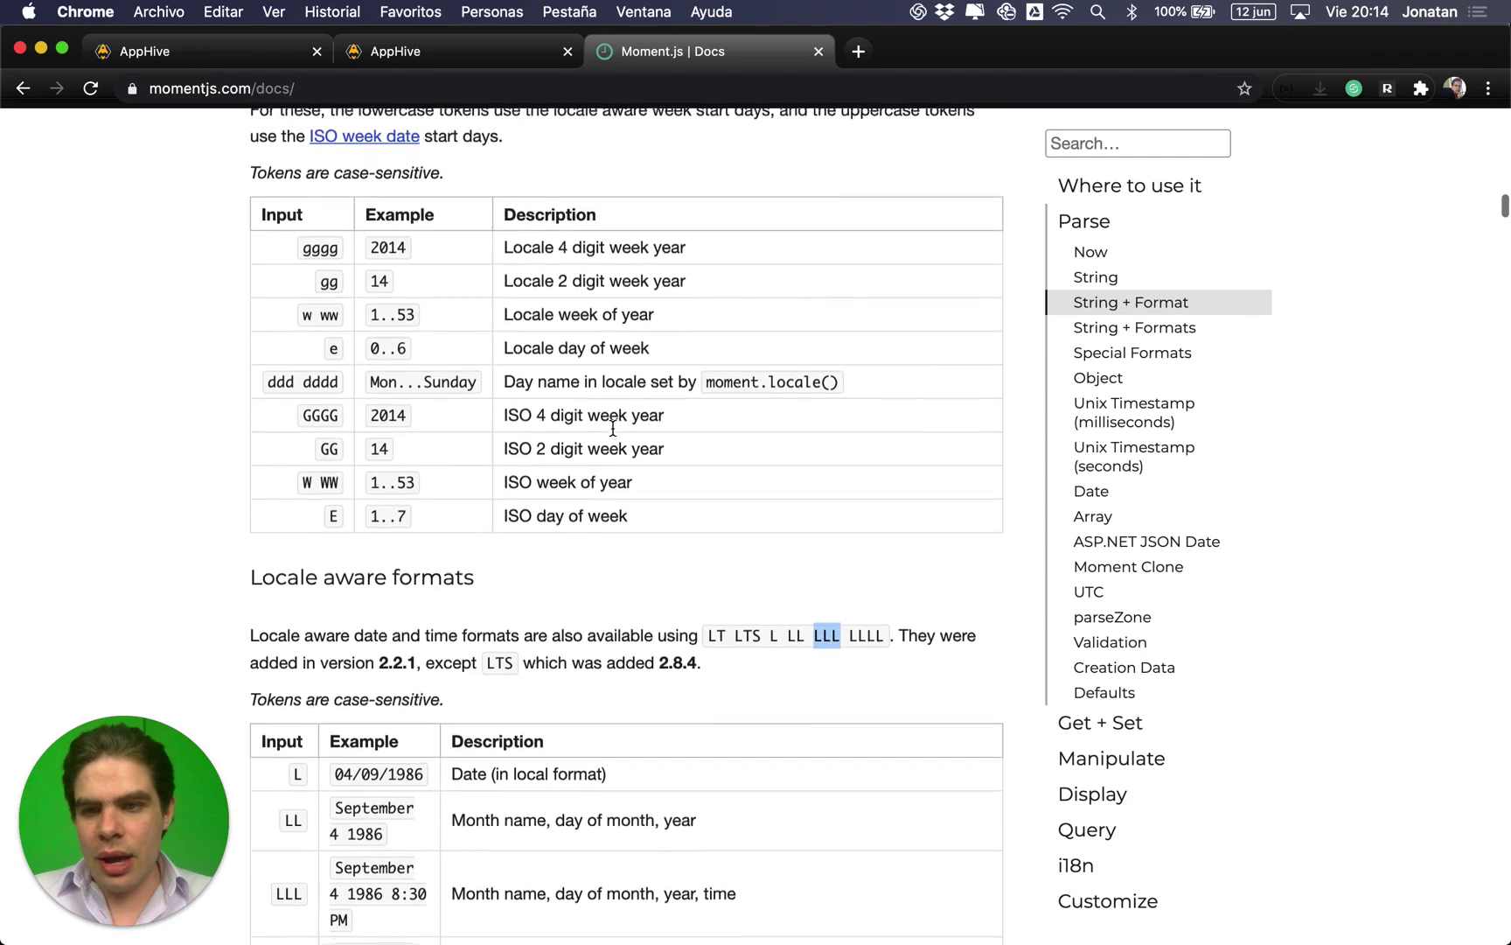
pyautogui.scroll(-20, 615, 435)
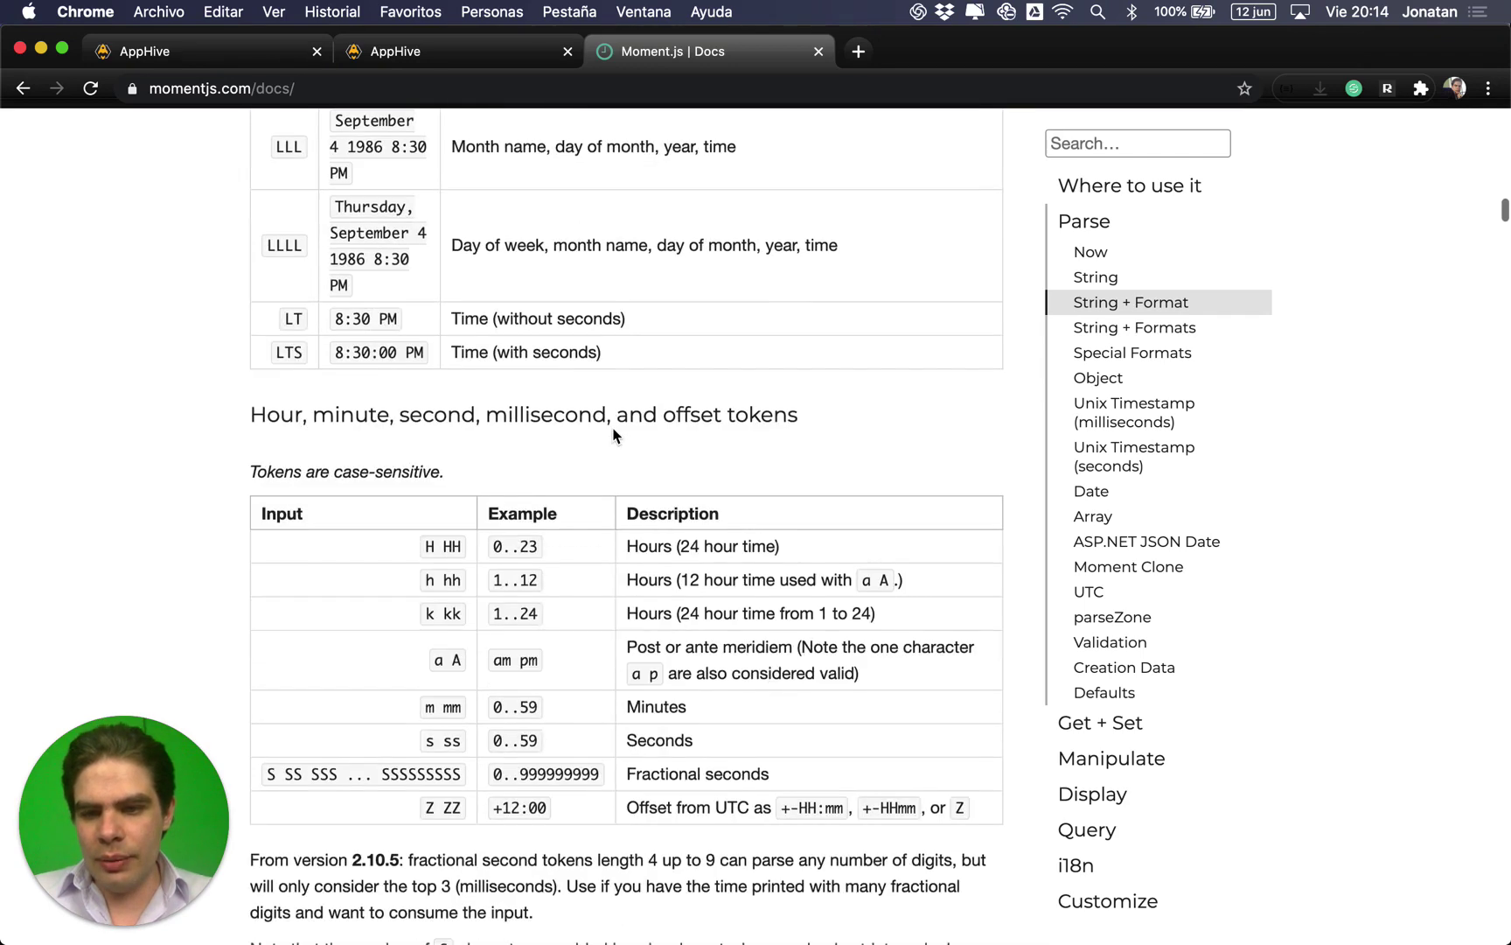
pyautogui.scroll(8, 518, 418)
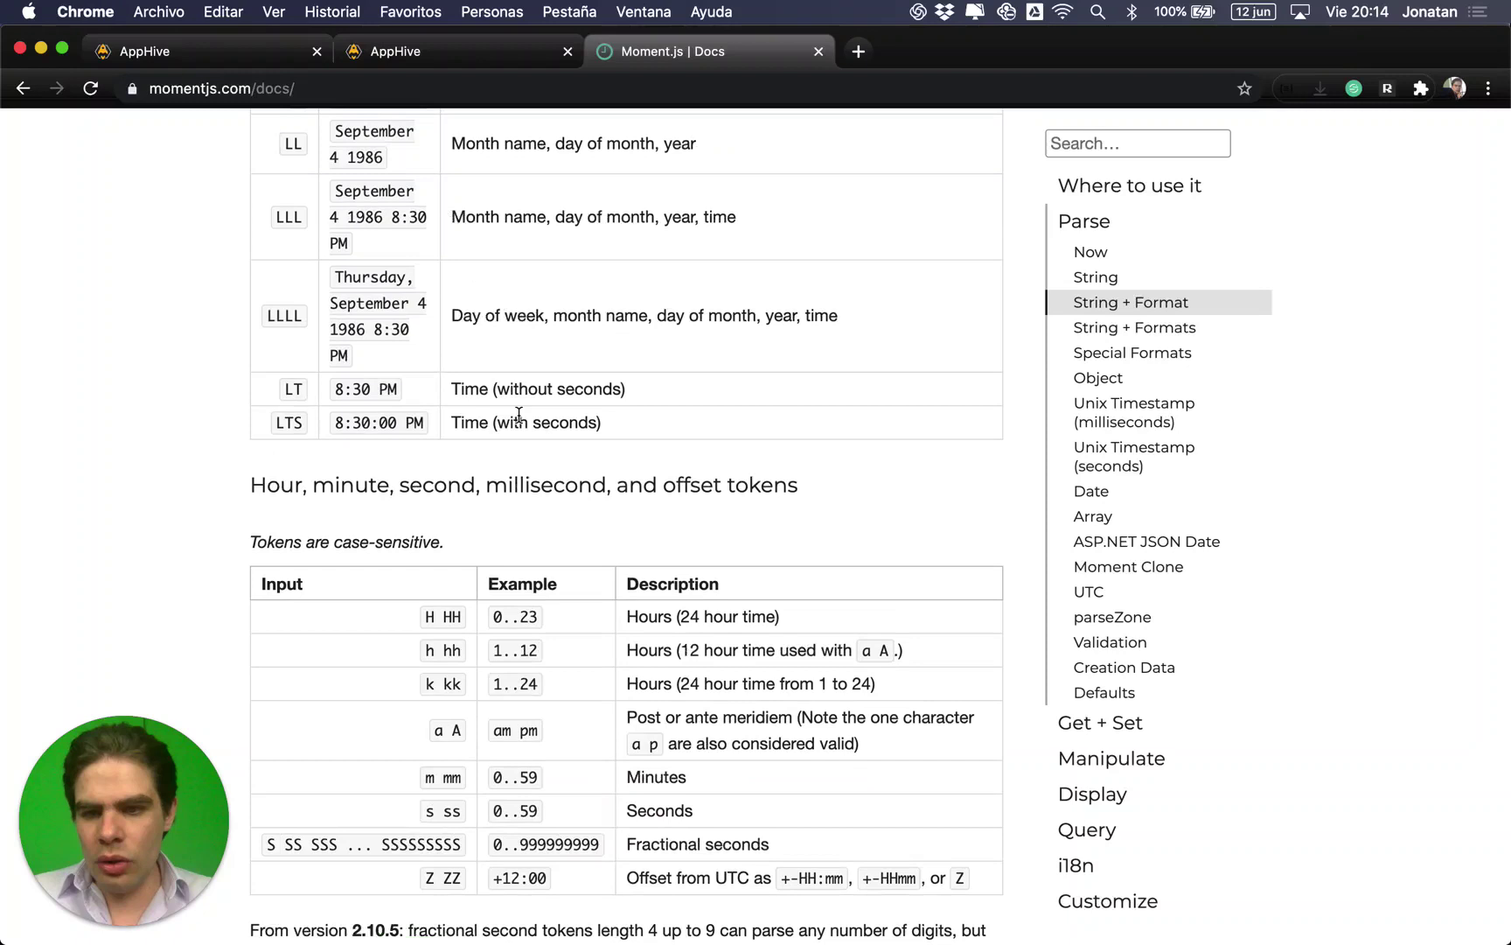
pyautogui.scroll(15, 519, 413)
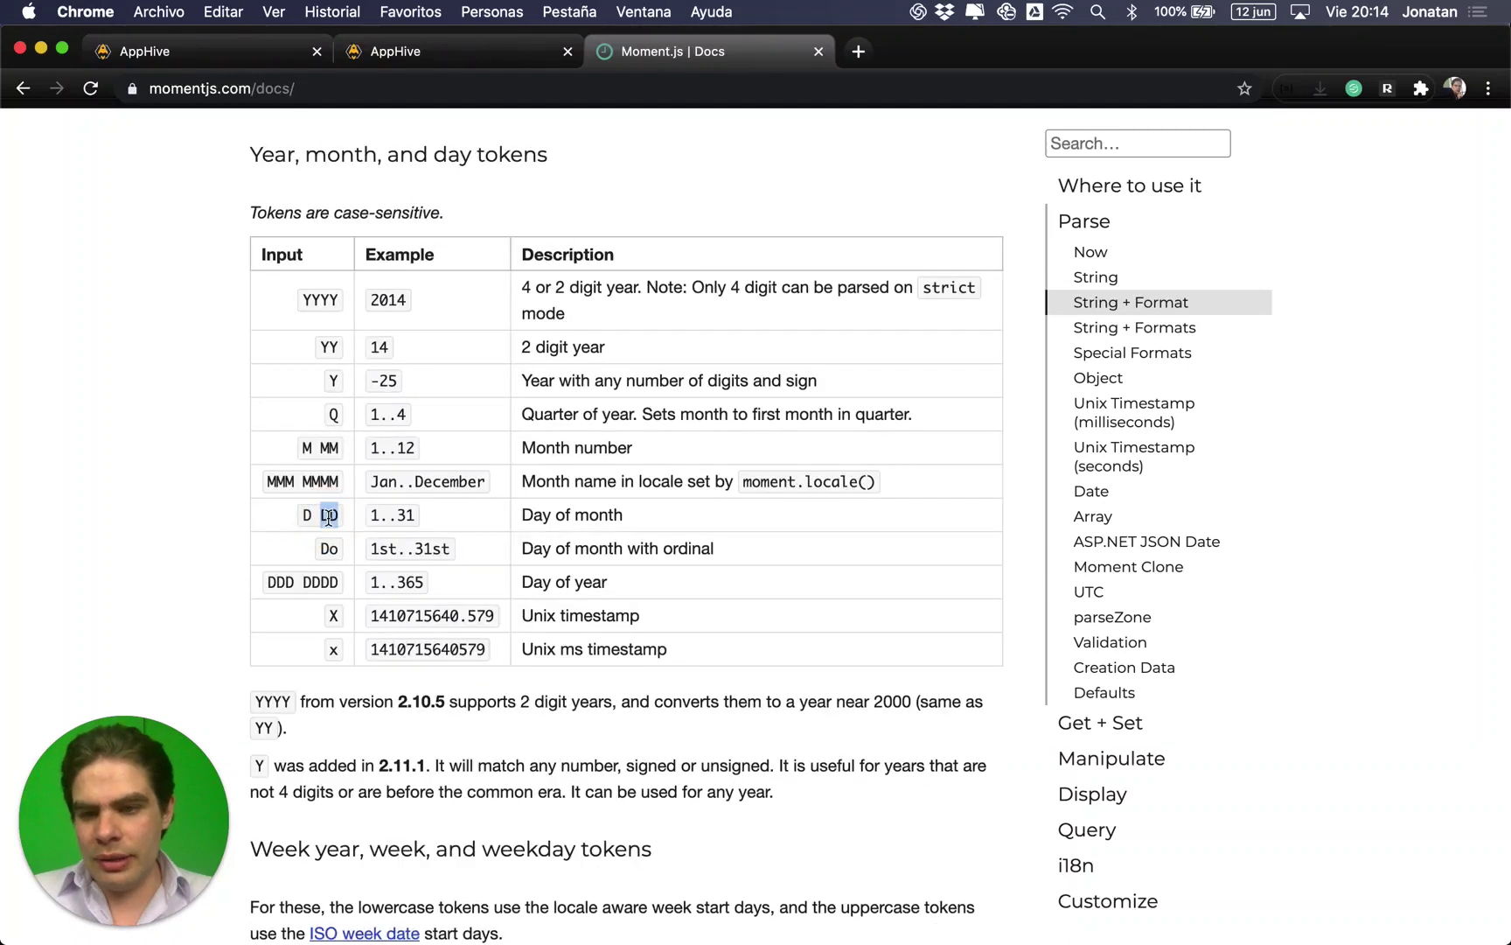
# Step: Copy the DD day token from the Moment.js docs and set the Global Formater's target type detail to DDMMYY in AppHive
pyautogui.doubleClick(329, 514)
pyautogui.press('super+c')
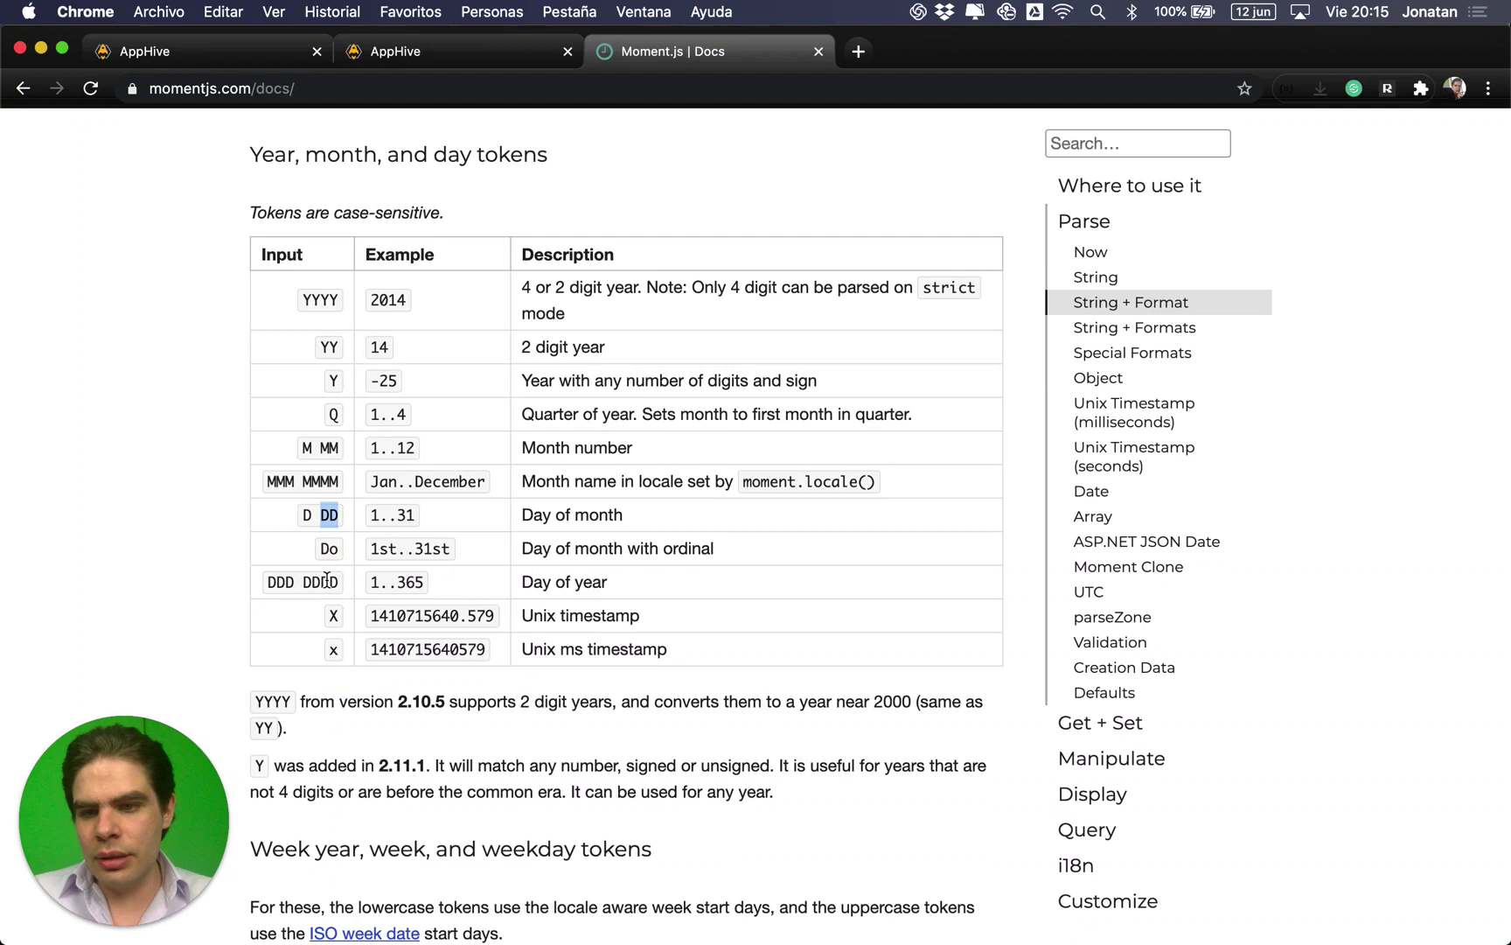
pyautogui.click(408, 51)
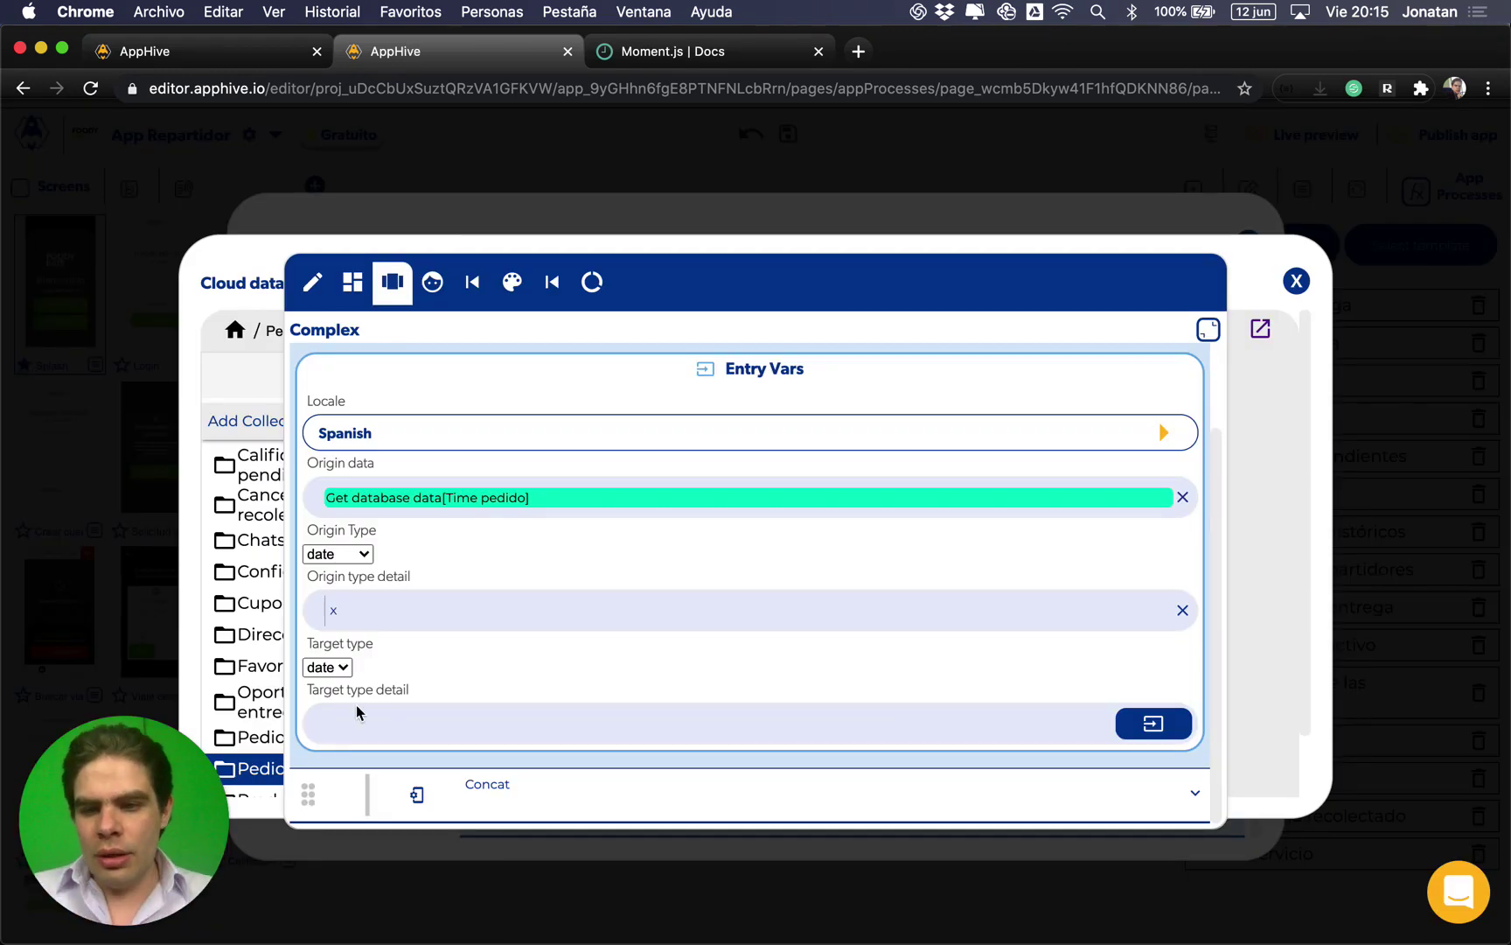
pyautogui.click(355, 710)
pyautogui.press('super+v')
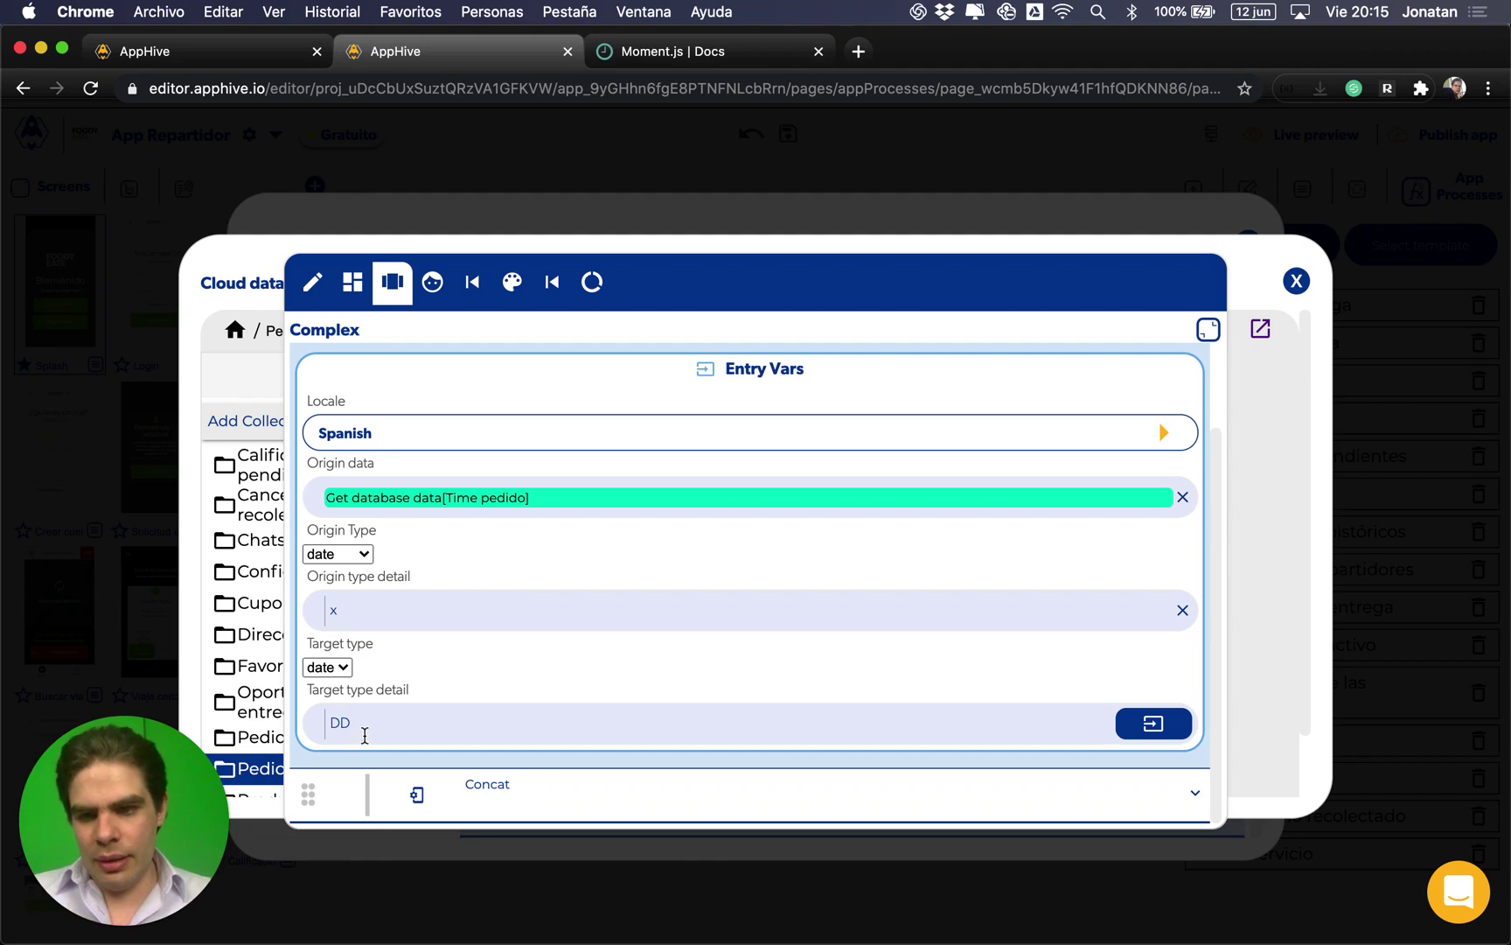
pyautogui.click(376, 723)
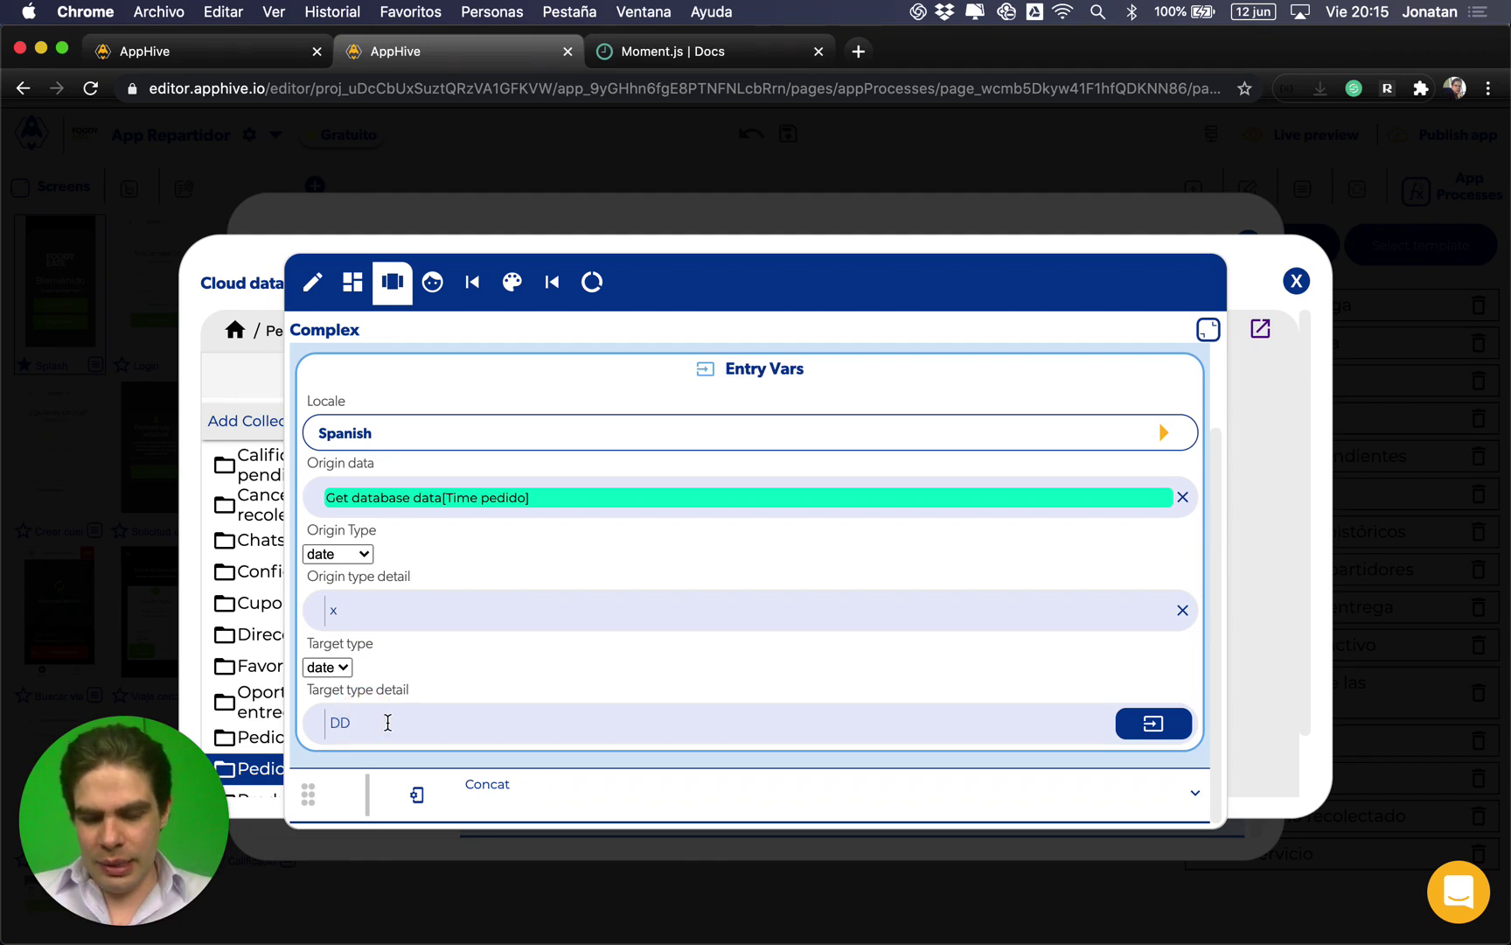
pyautogui.click(407, 723)
pyautogui.write('MM')
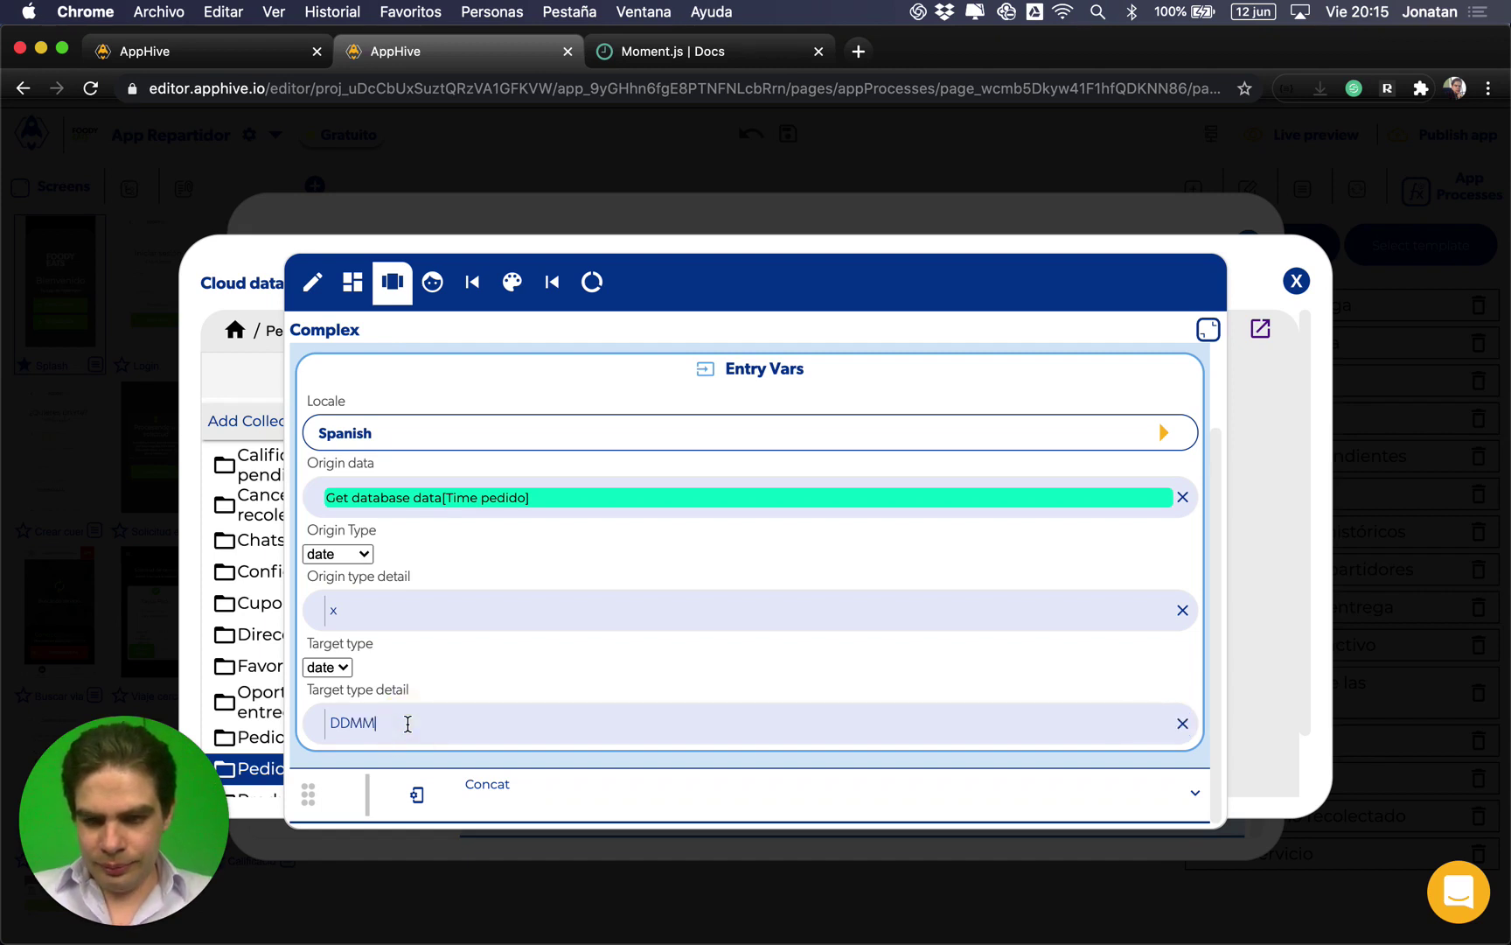
pyautogui.write('YY')
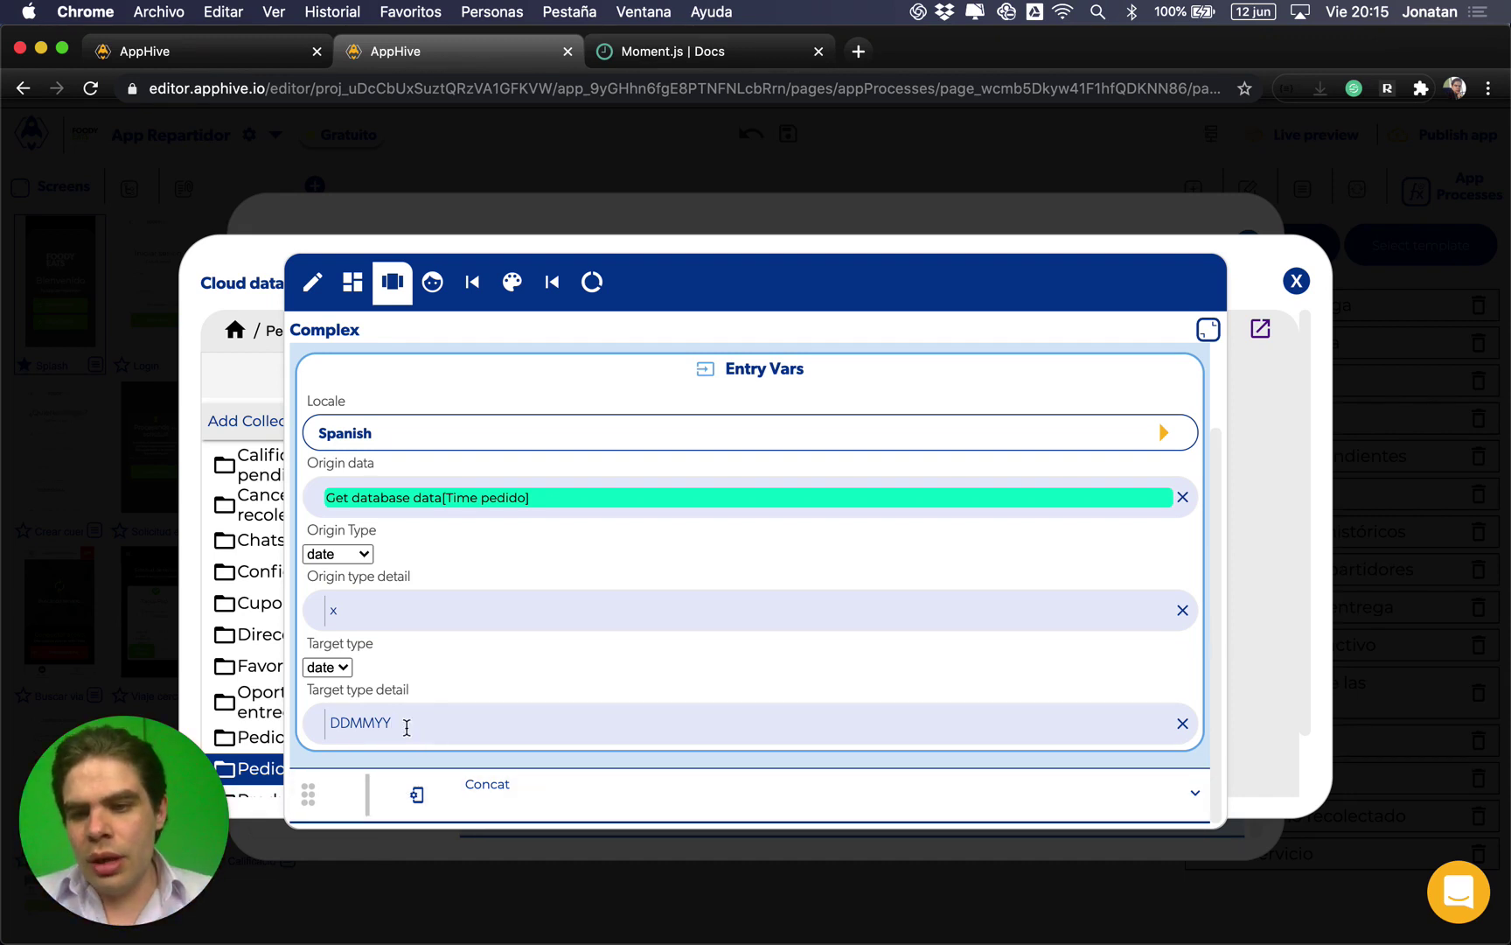
pyautogui.moveTo(394, 722); pyautogui.dragTo(331, 724)
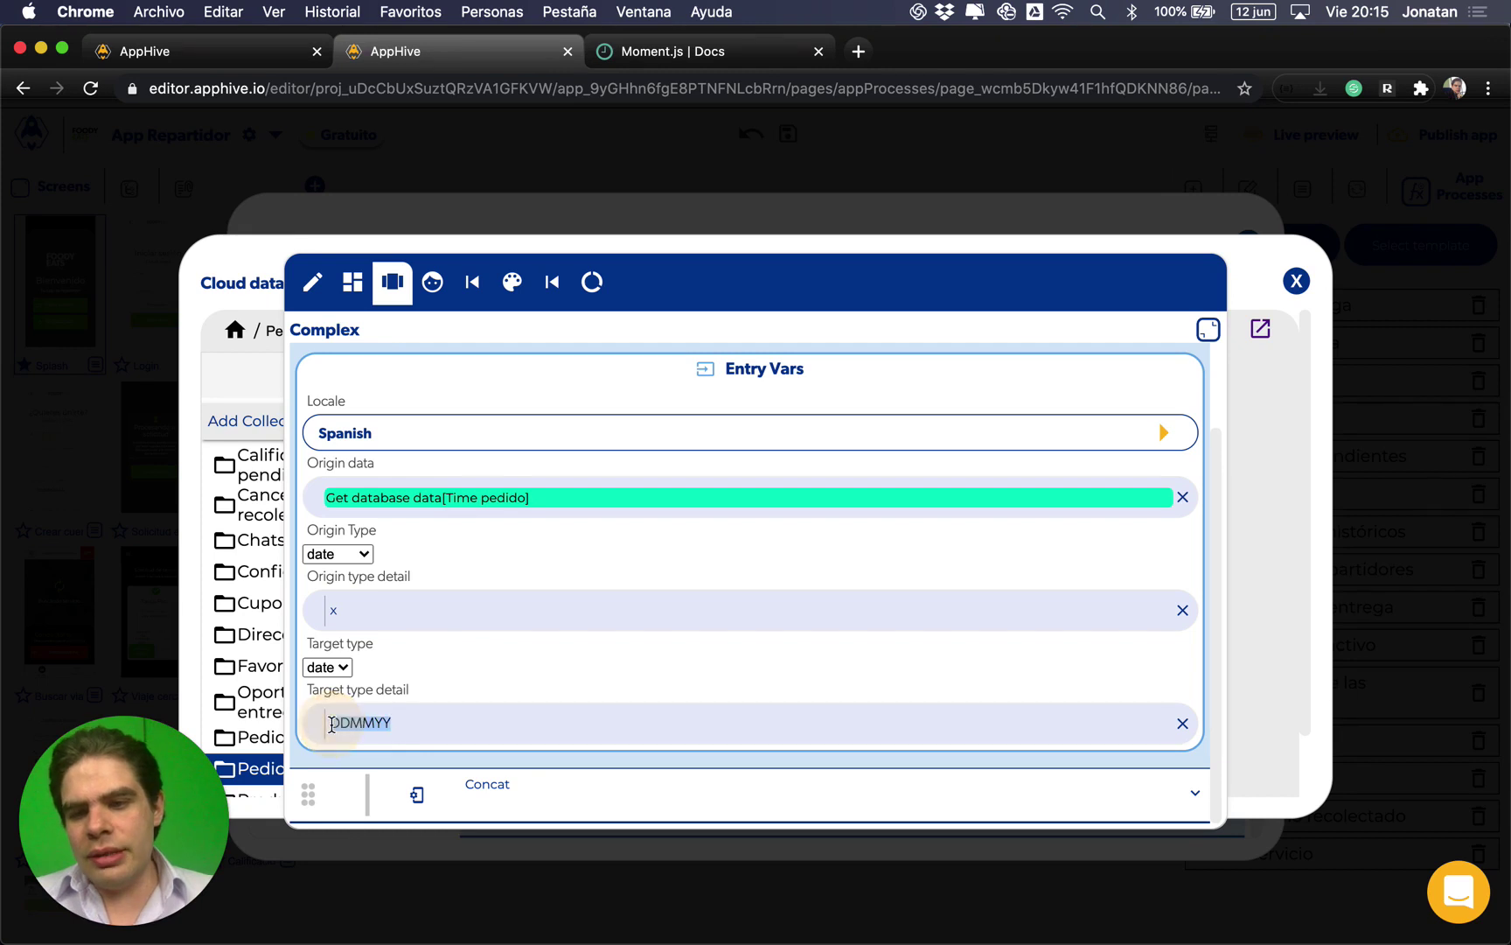
pyautogui.click(331, 724)
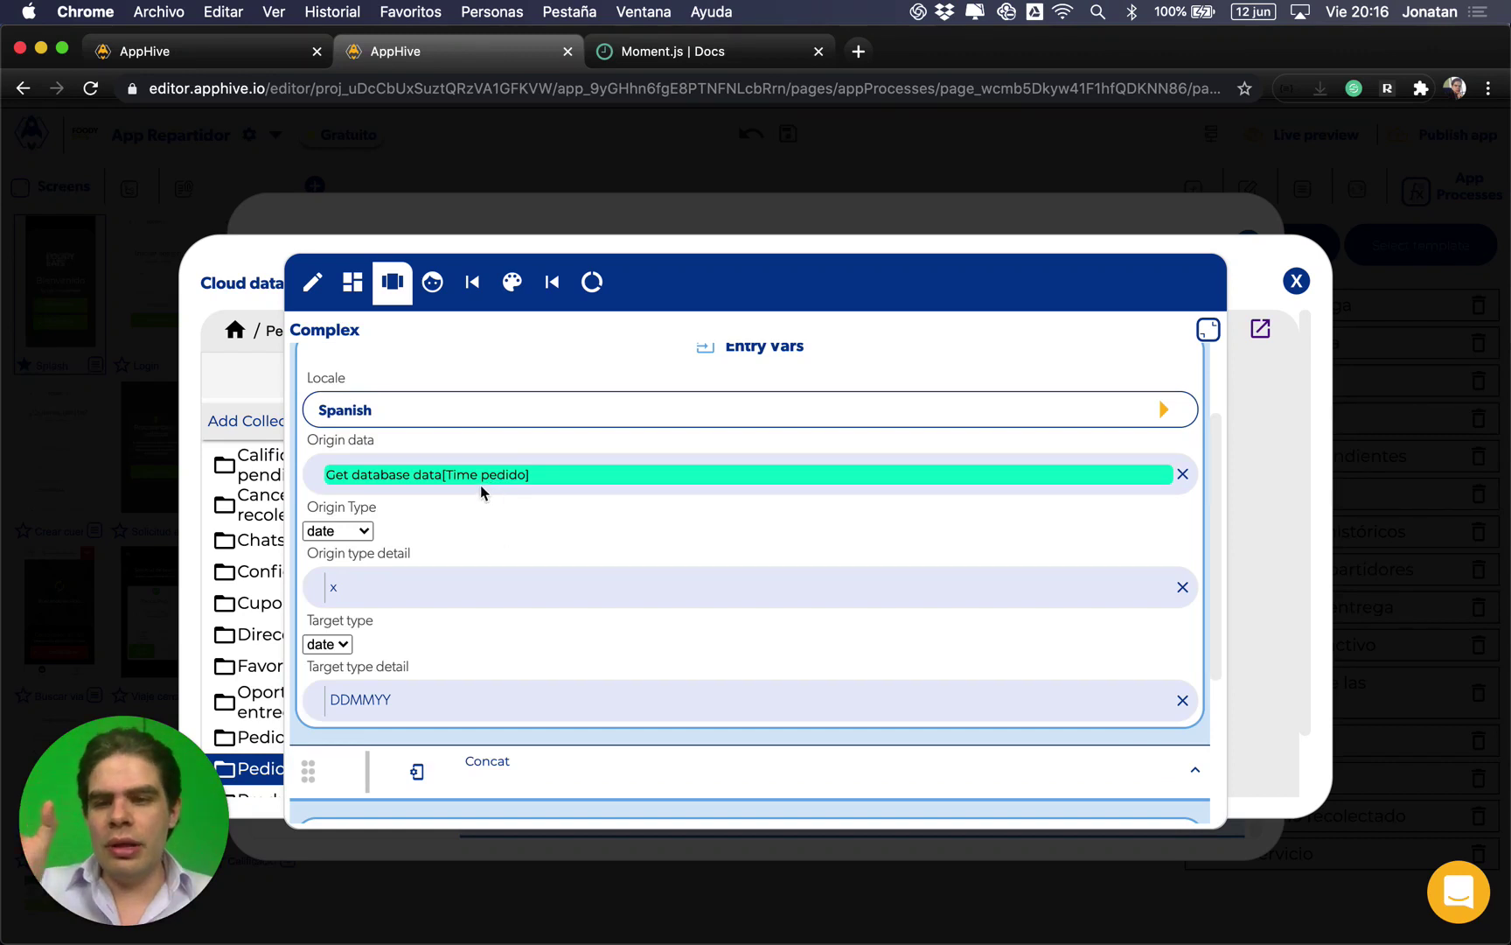
# Step: Set Value 2 of the Concat action to the Global Formater output
pyautogui.scroll(-5, 403, 588)
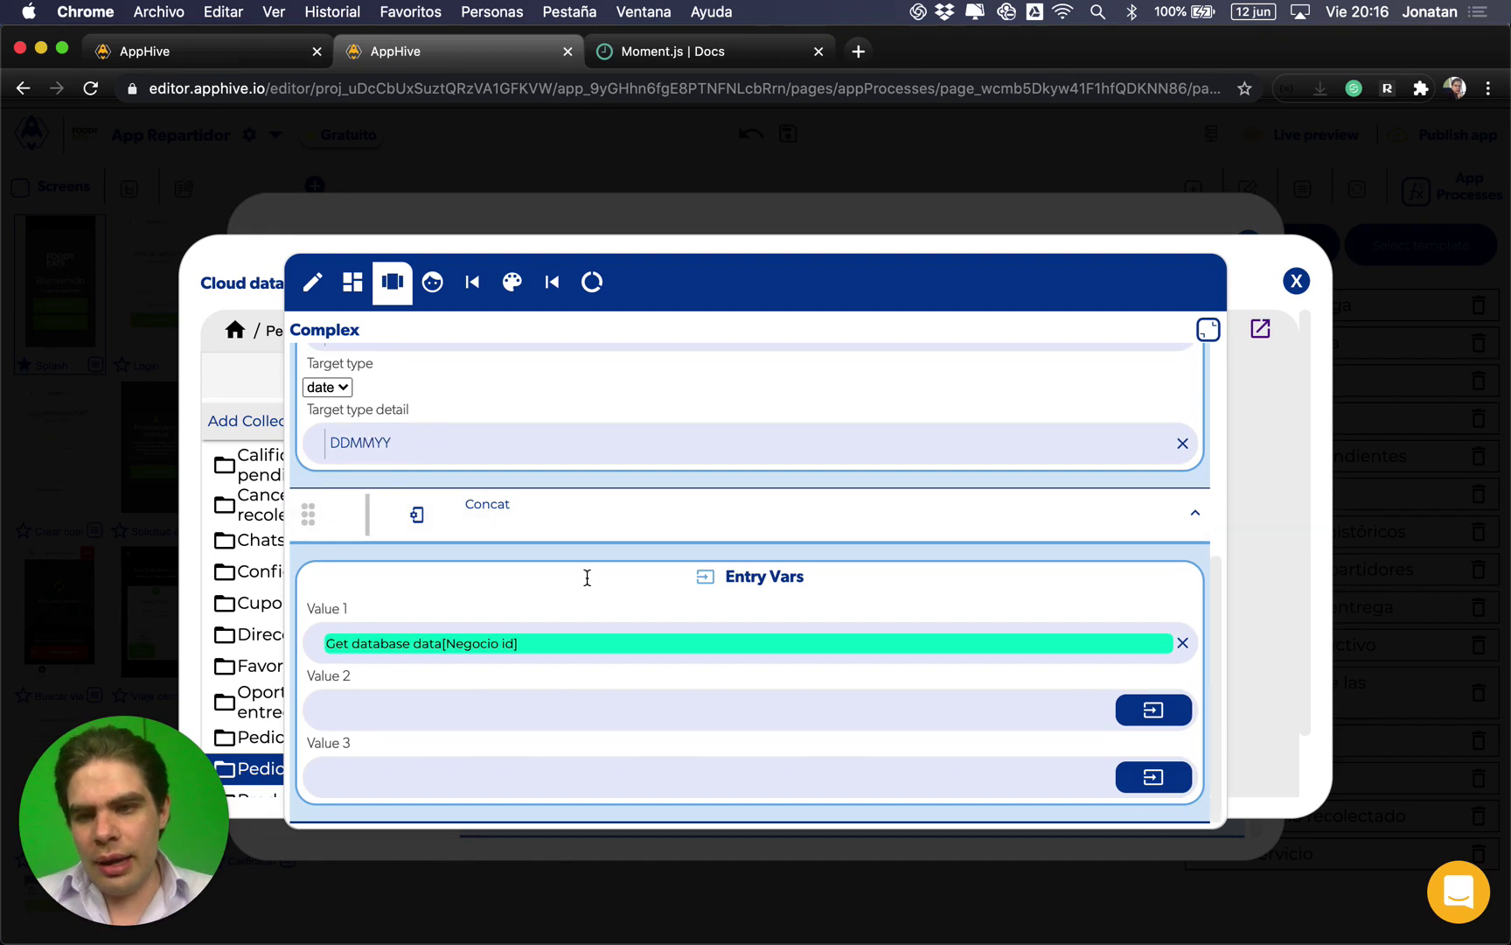
pyautogui.click(1153, 777)
pyautogui.click(1128, 760)
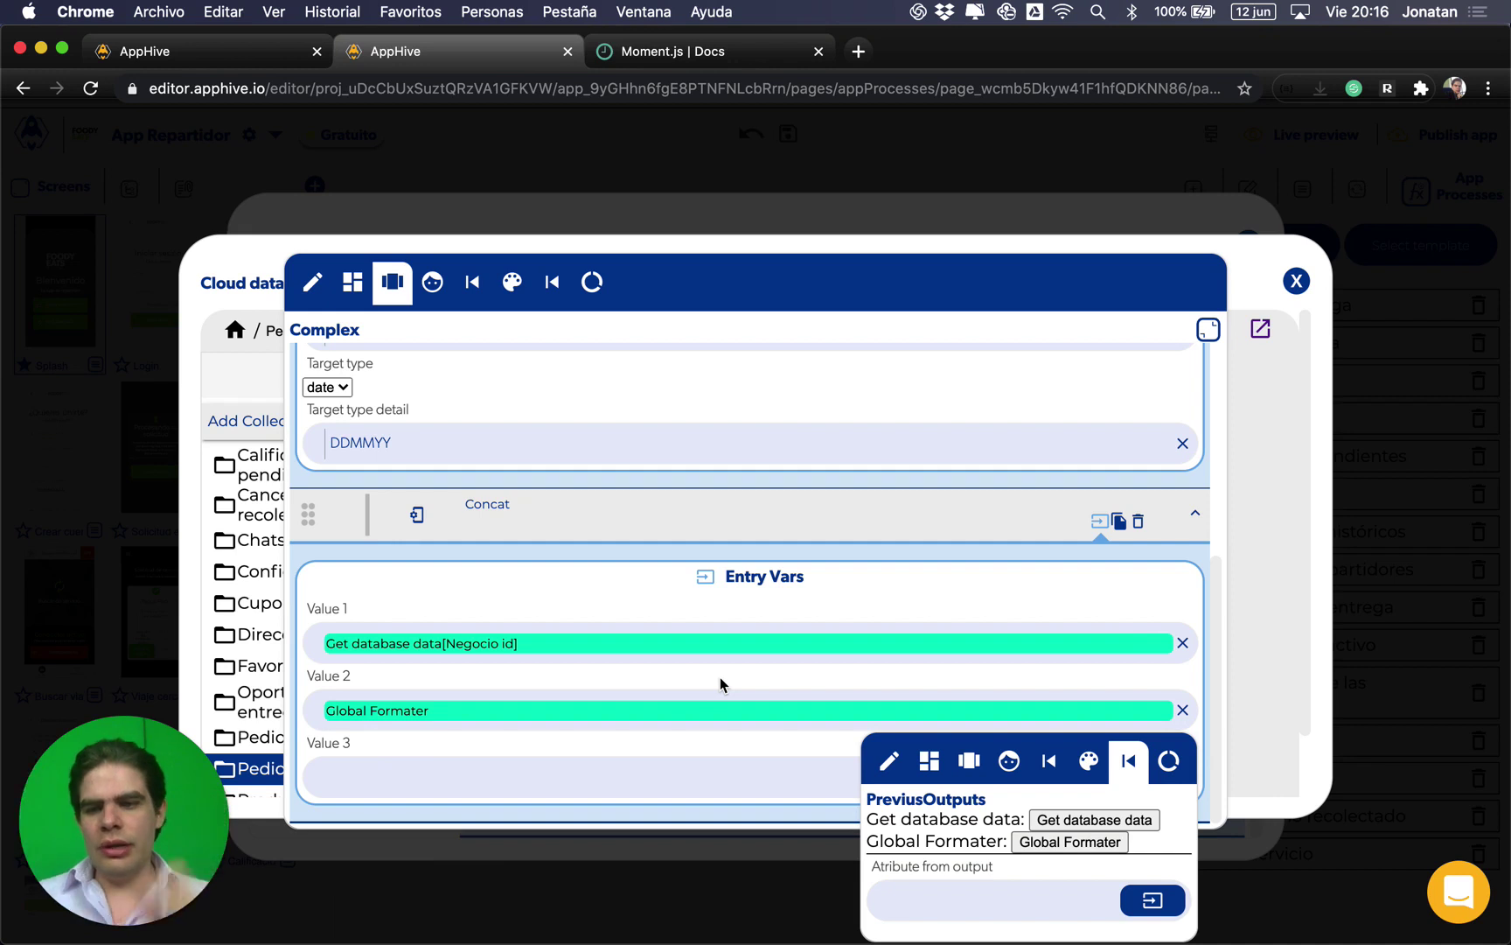
pyautogui.click(674, 685)
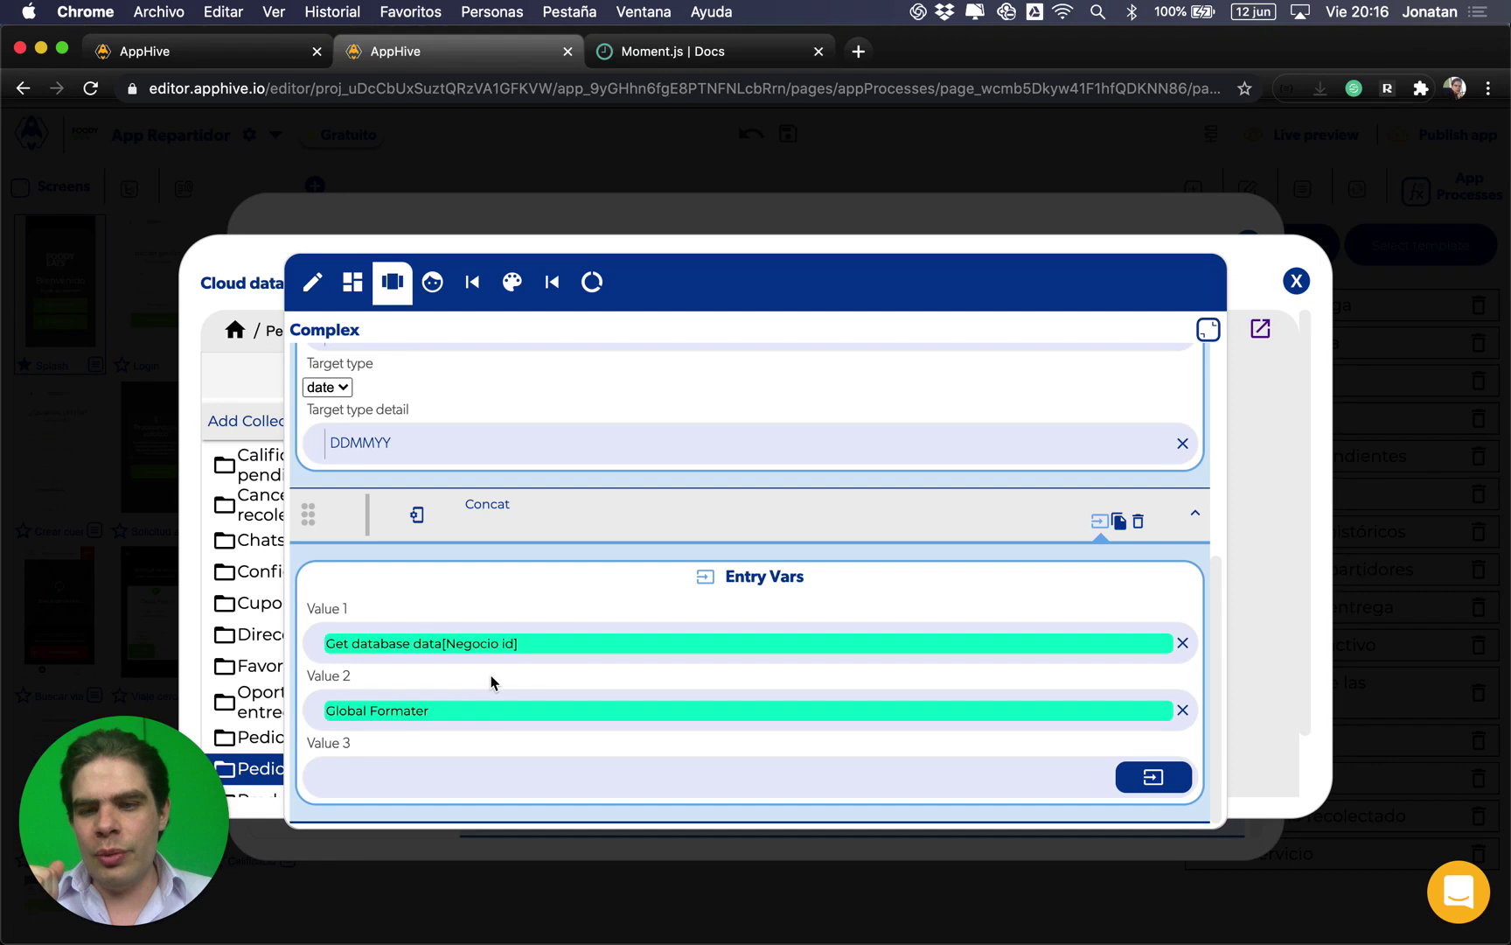
# Step: Add an onComputeCallback action to the function's onCompute event
pyautogui.scroll(5, 491, 682)
pyautogui.click(308, 363)
pyautogui.moveTo(311, 427)
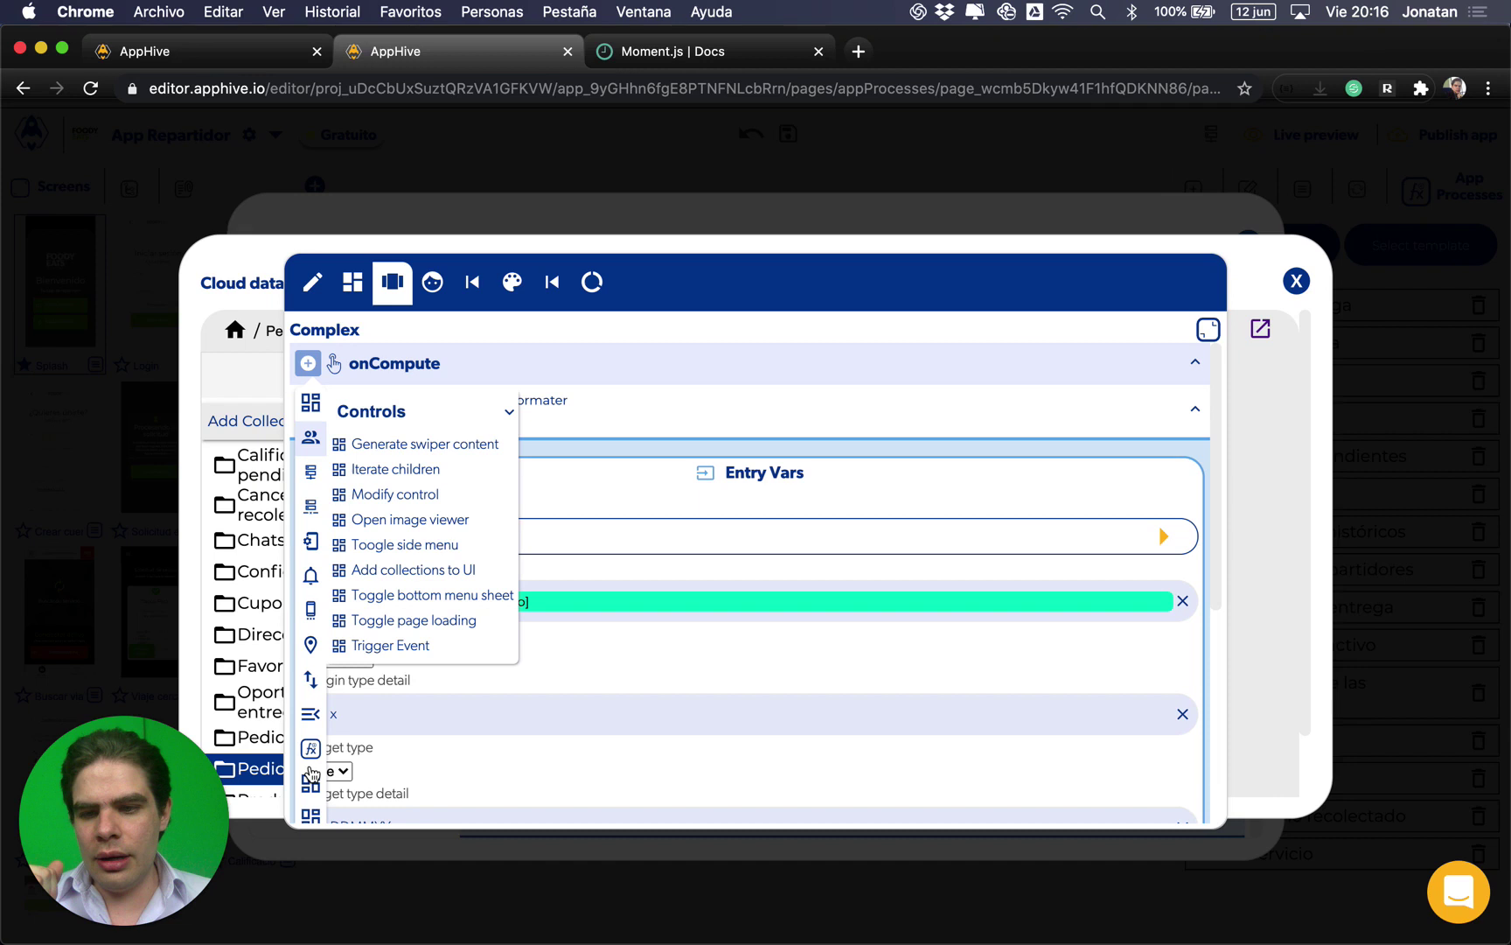
pyautogui.scroll(-2, 310, 774)
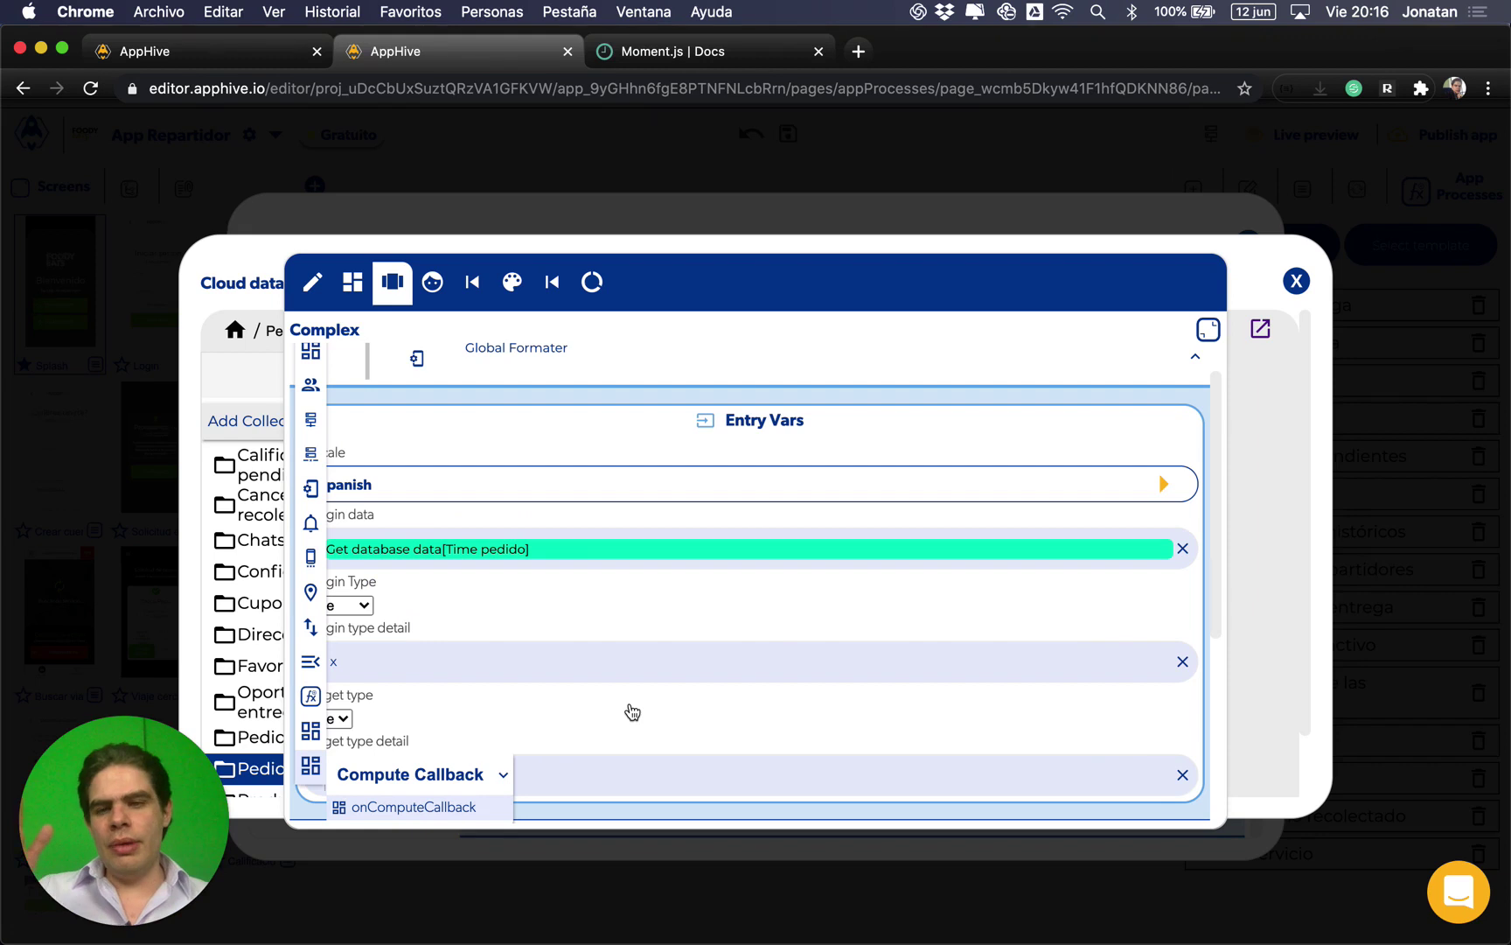
# Step: Set the onComputeCallback's return value to the Concat output and close the function editor
pyautogui.scroll(-5, 768, 709)
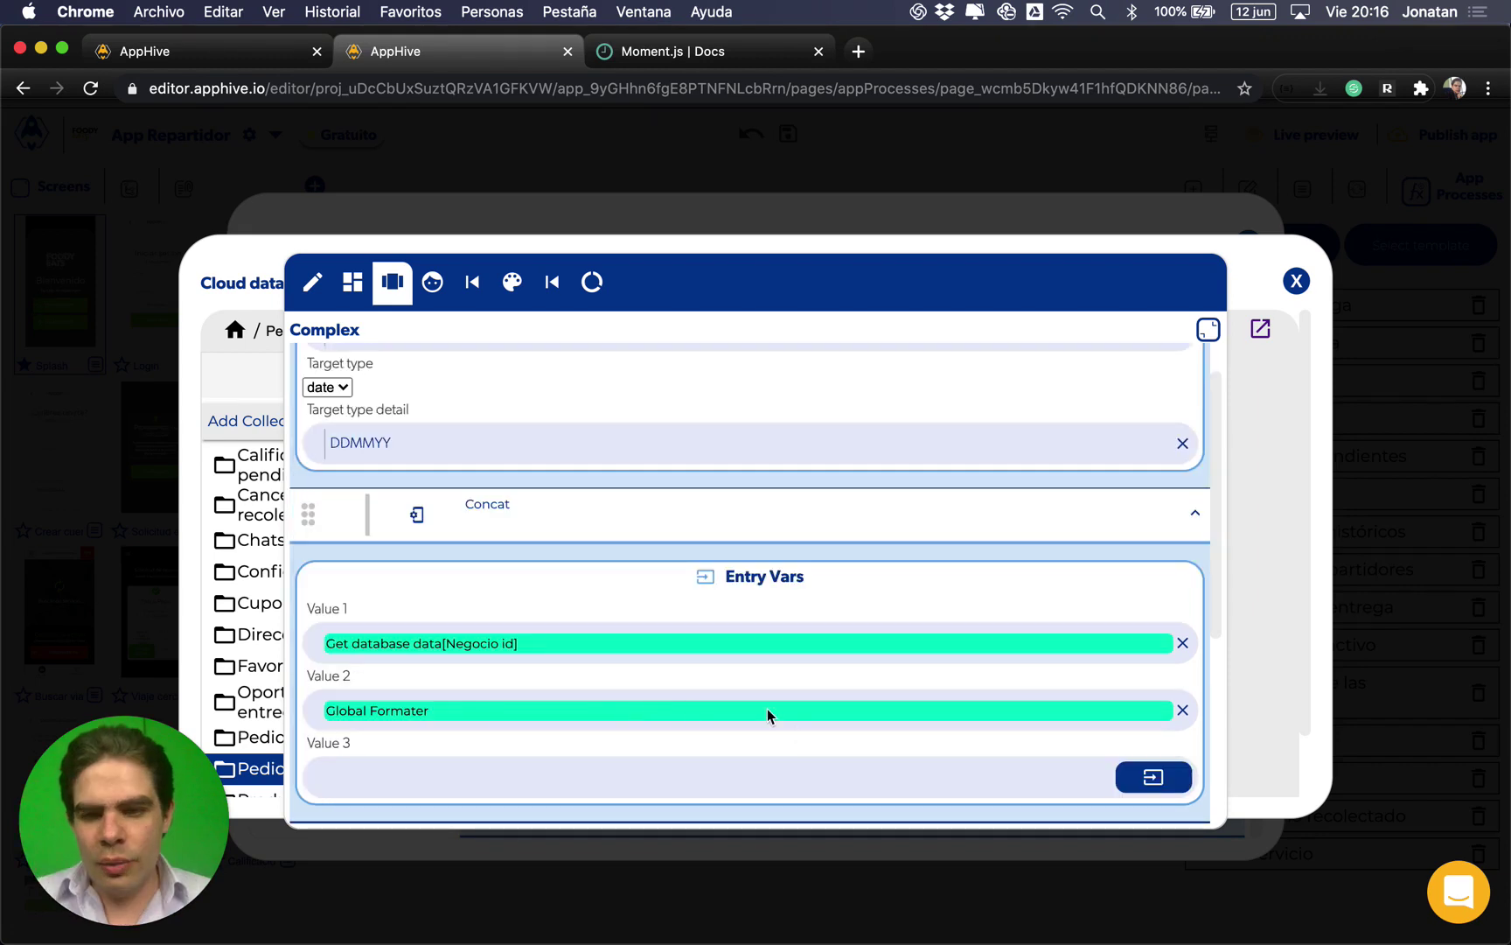
pyautogui.scroll(5, 980, 747)
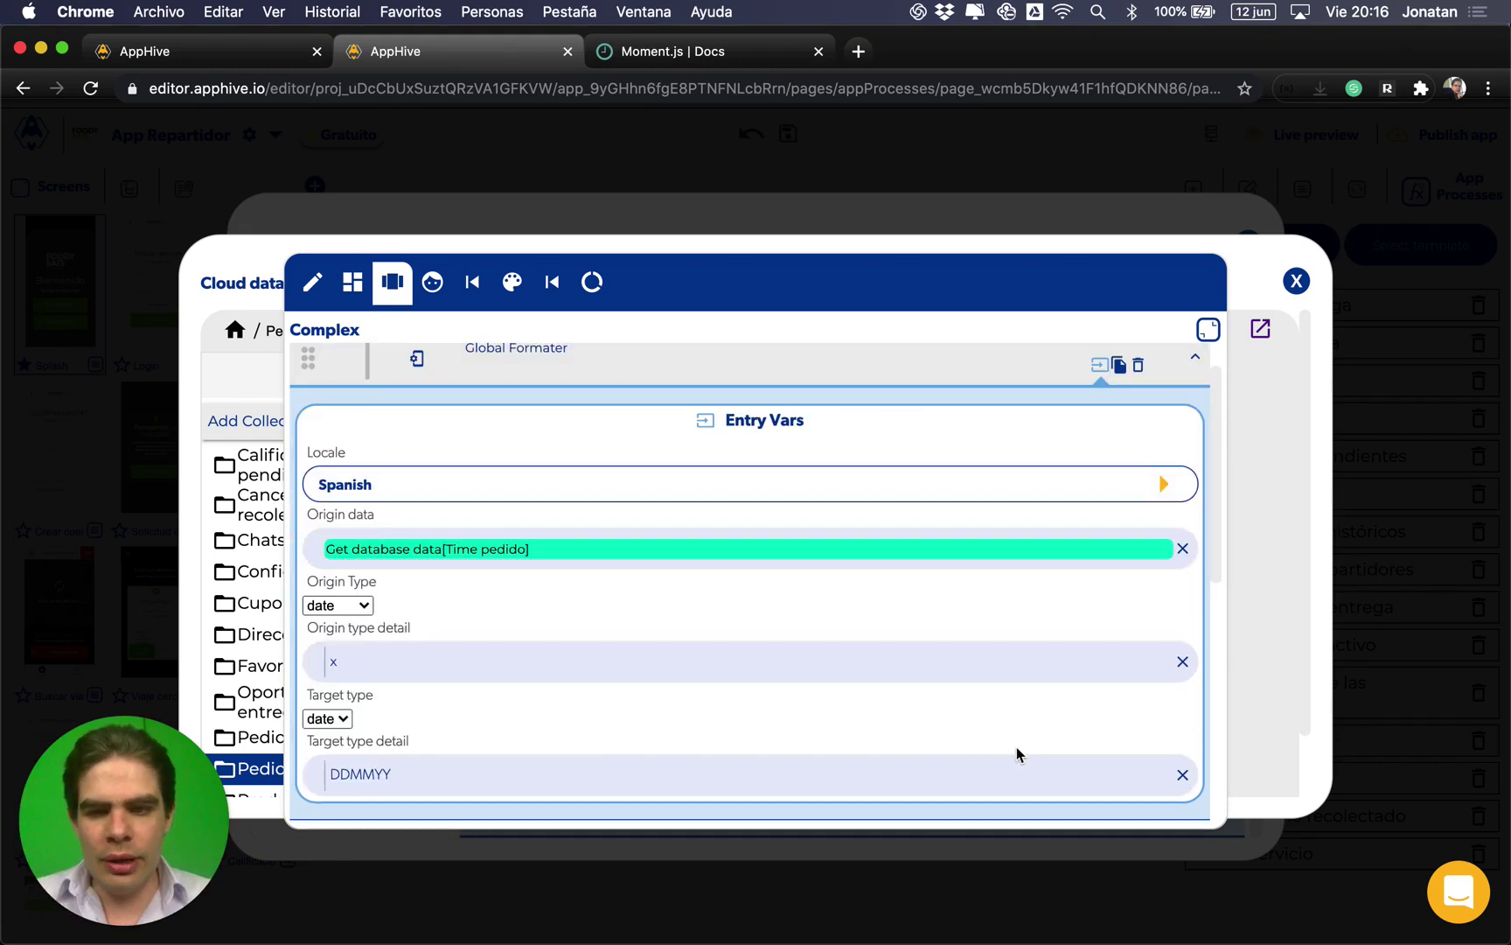
pyautogui.scroll(-6, 1016, 748)
pyautogui.click(1151, 778)
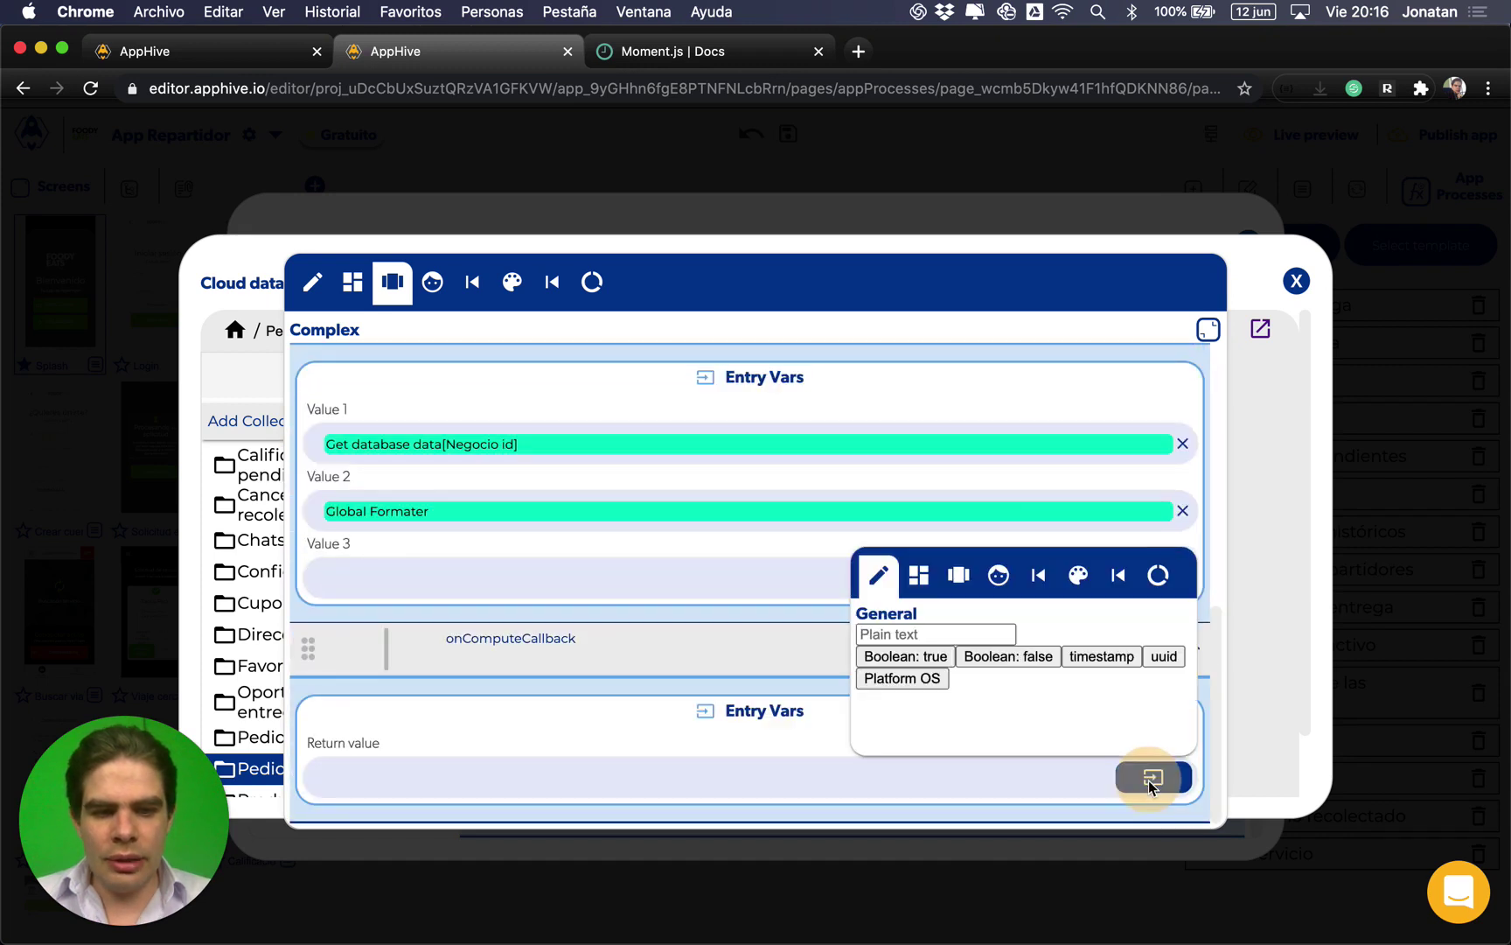
pyautogui.click(1119, 576)
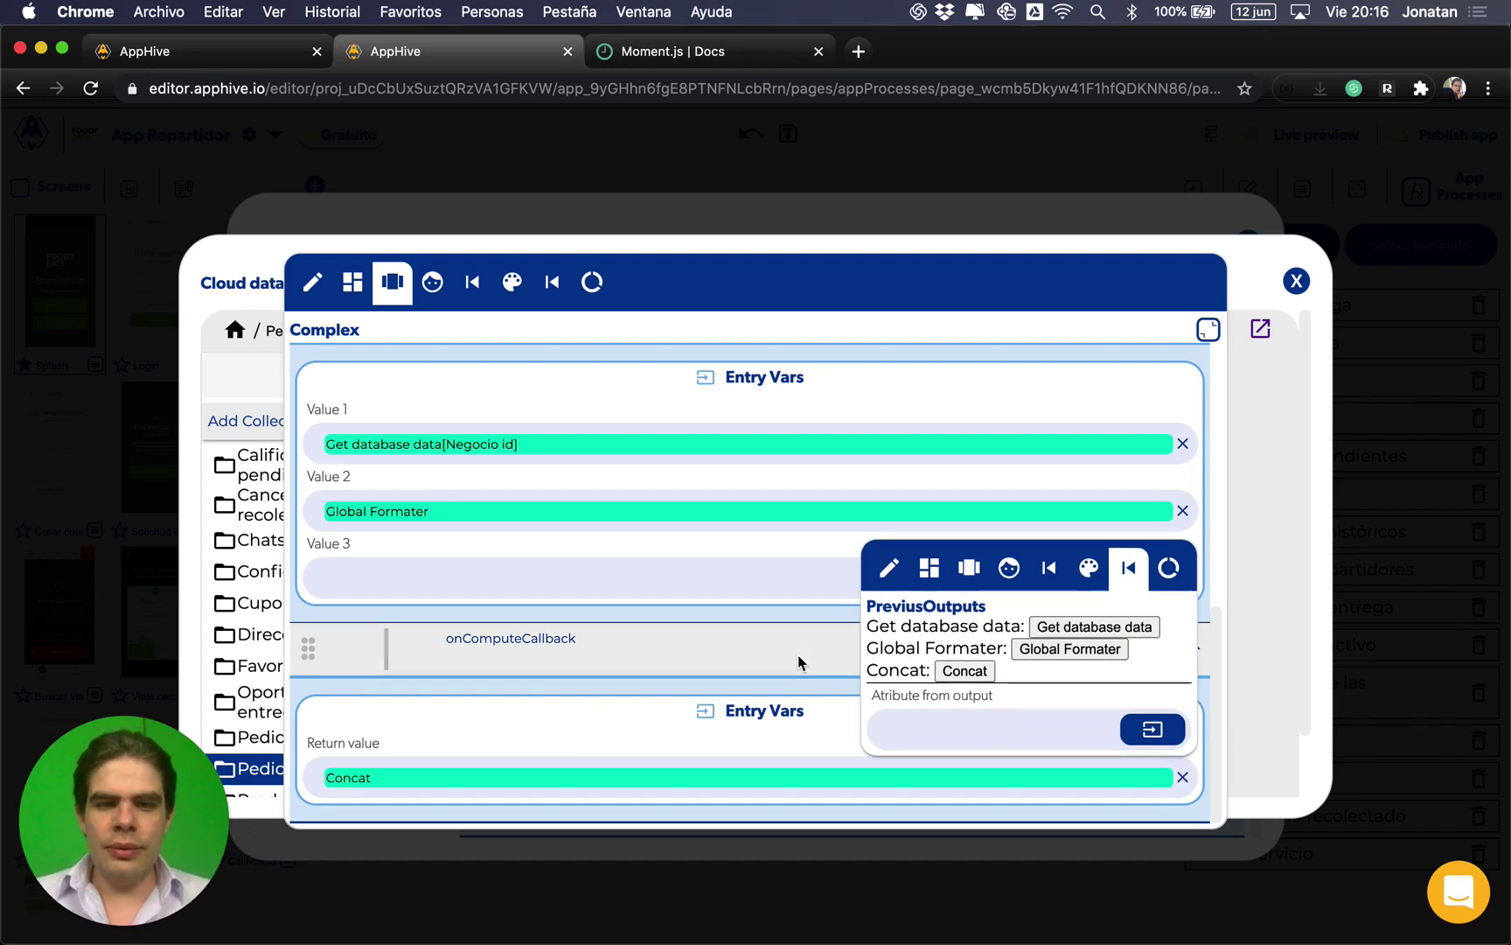
pyautogui.click(798, 654)
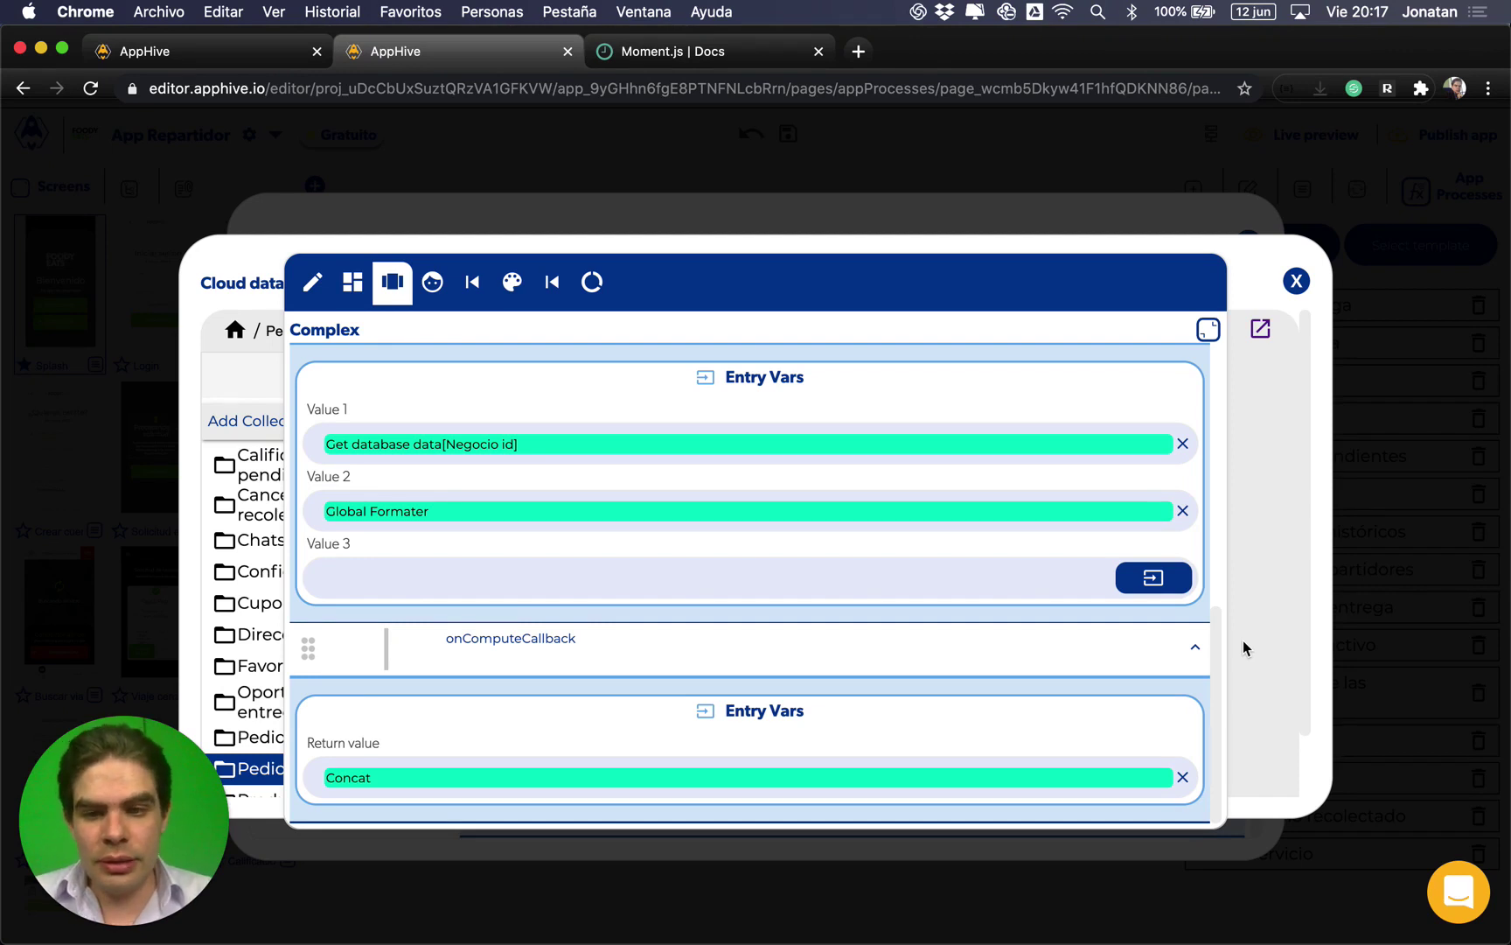
pyautogui.scroll(5, 883, 607)
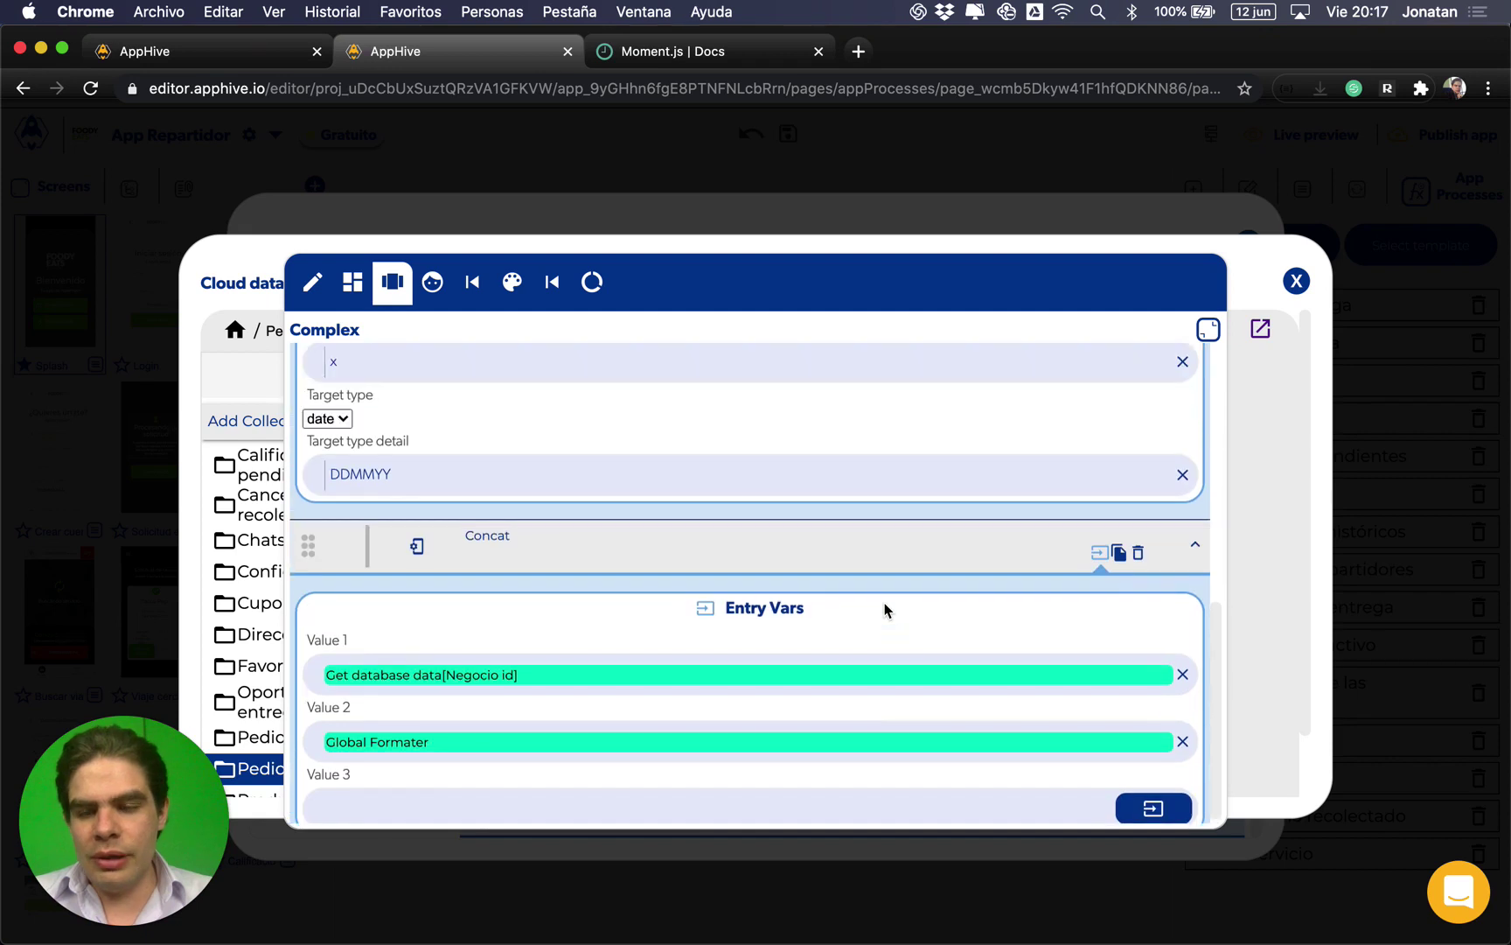
pyautogui.scroll(2, 884, 609)
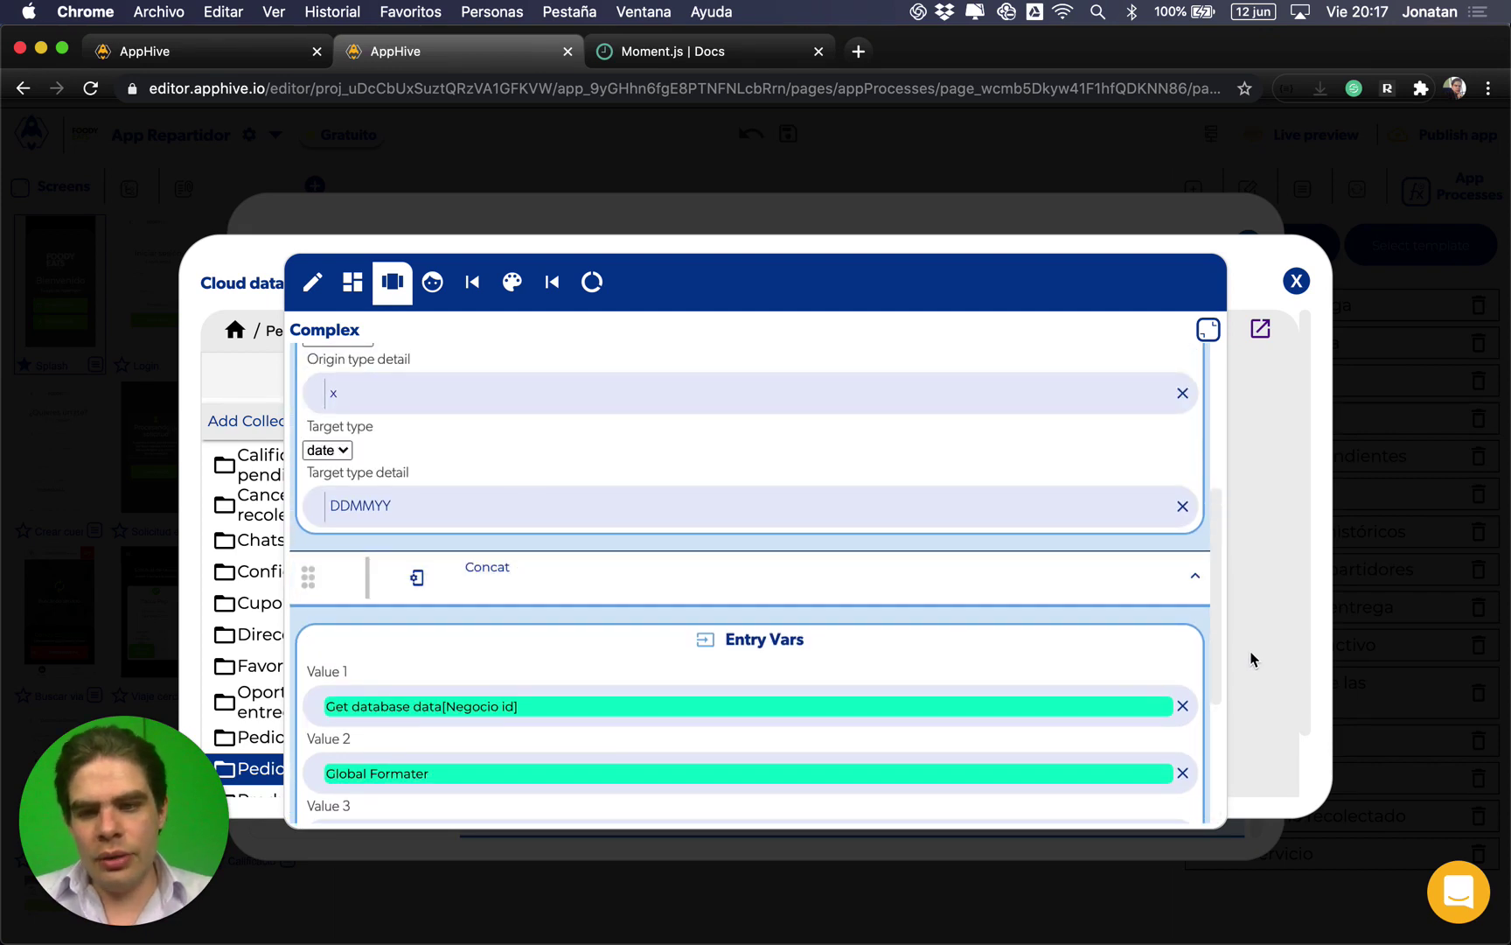
pyautogui.scroll(-1, 871, 704)
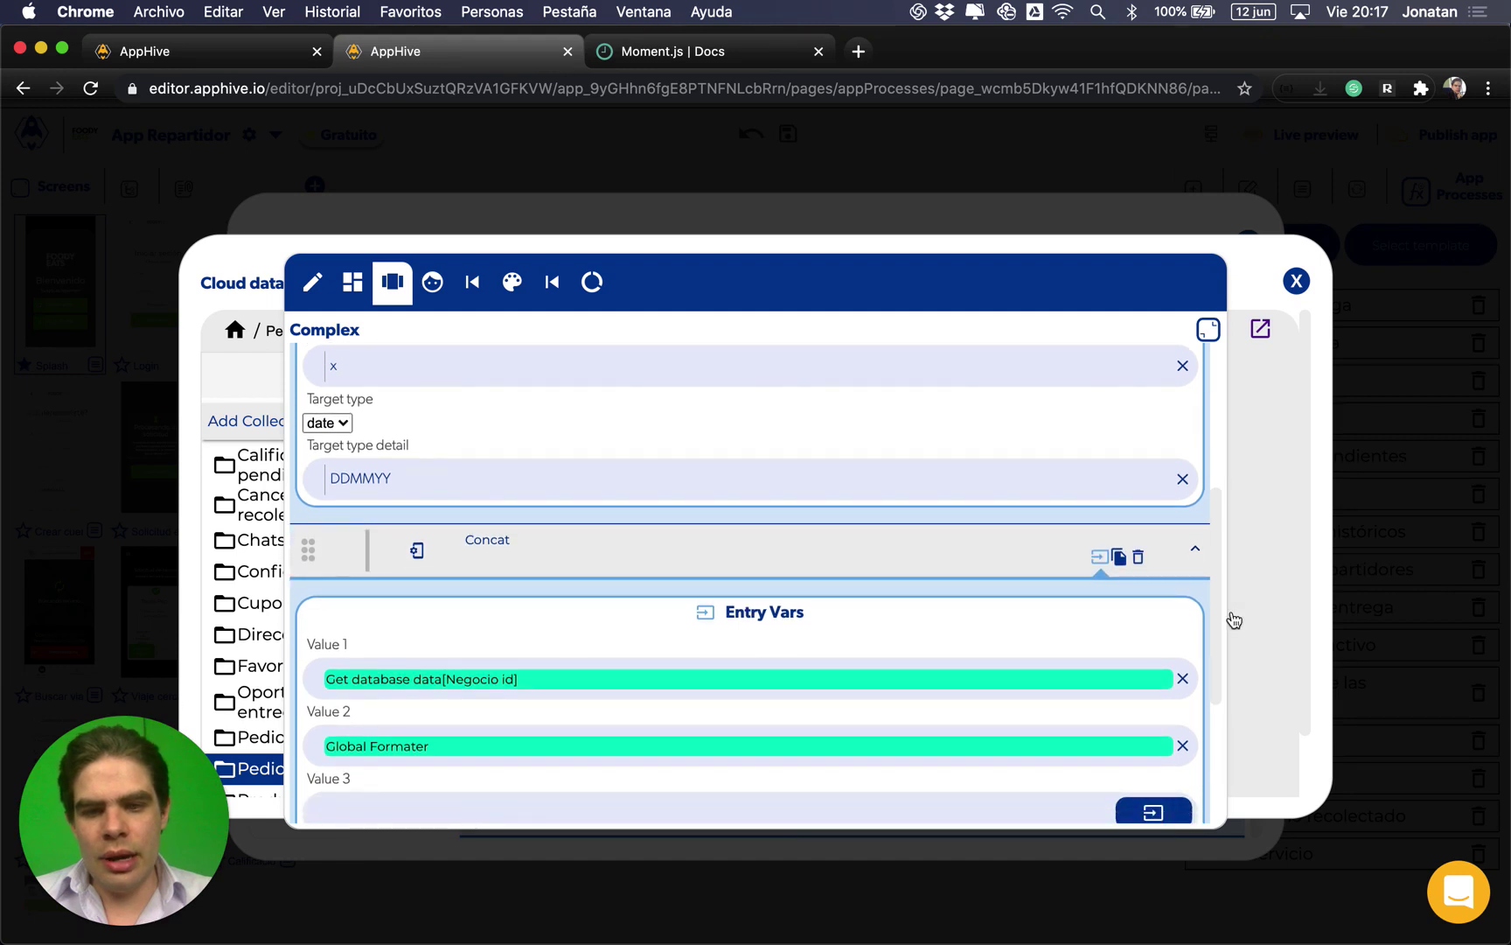
pyautogui.click(1234, 620)
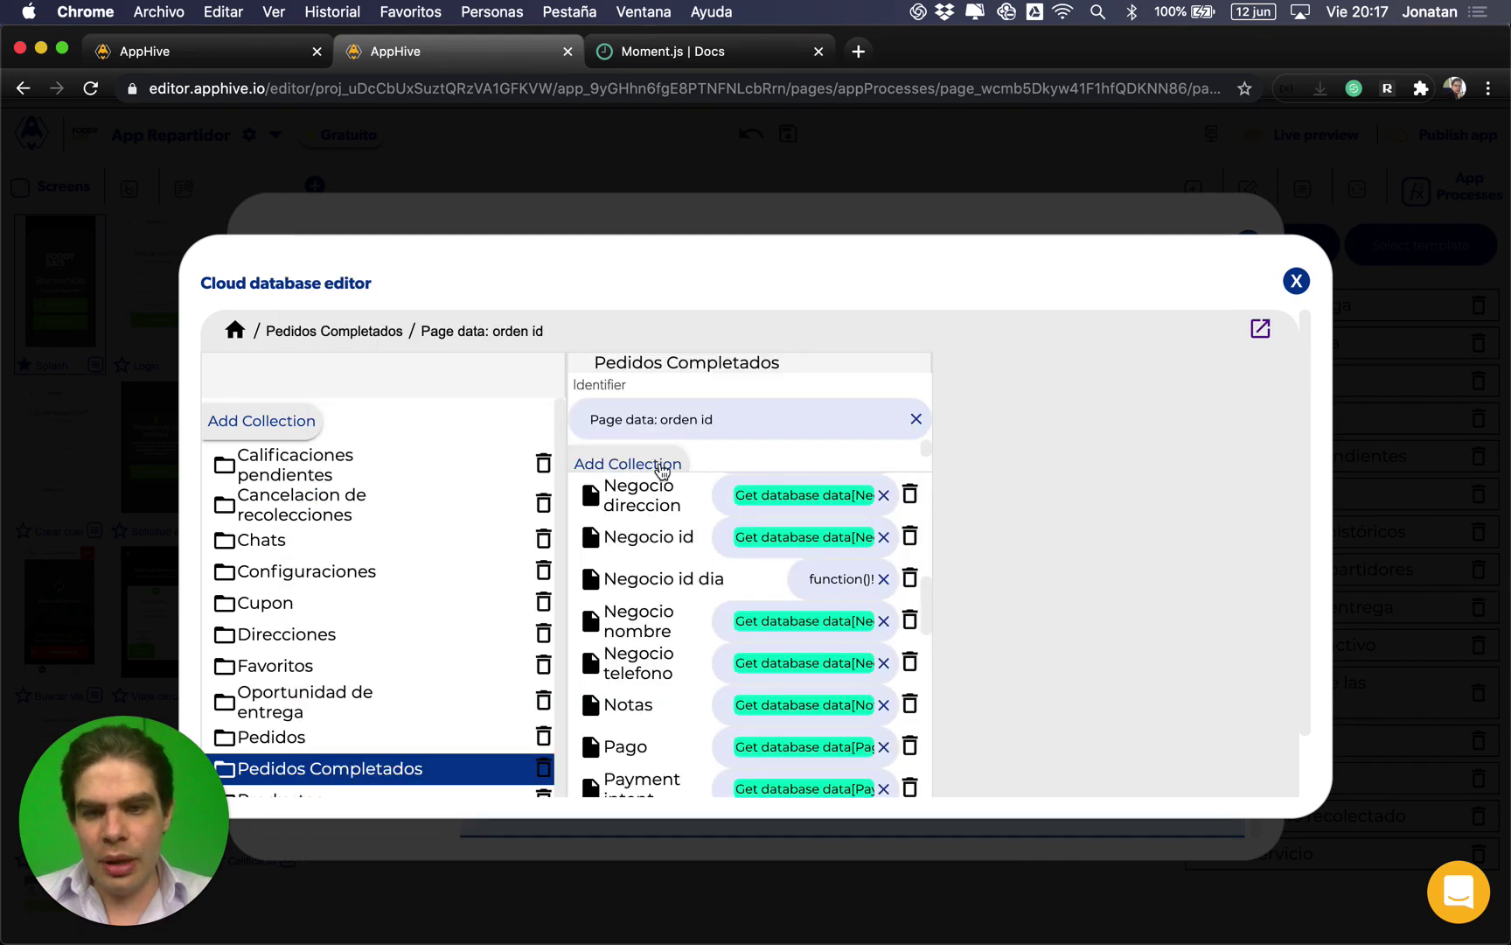
# Step: Add a field named "Negocio id semana" to the Pedidos Completados collection
pyautogui.scroll(10, 669, 531)
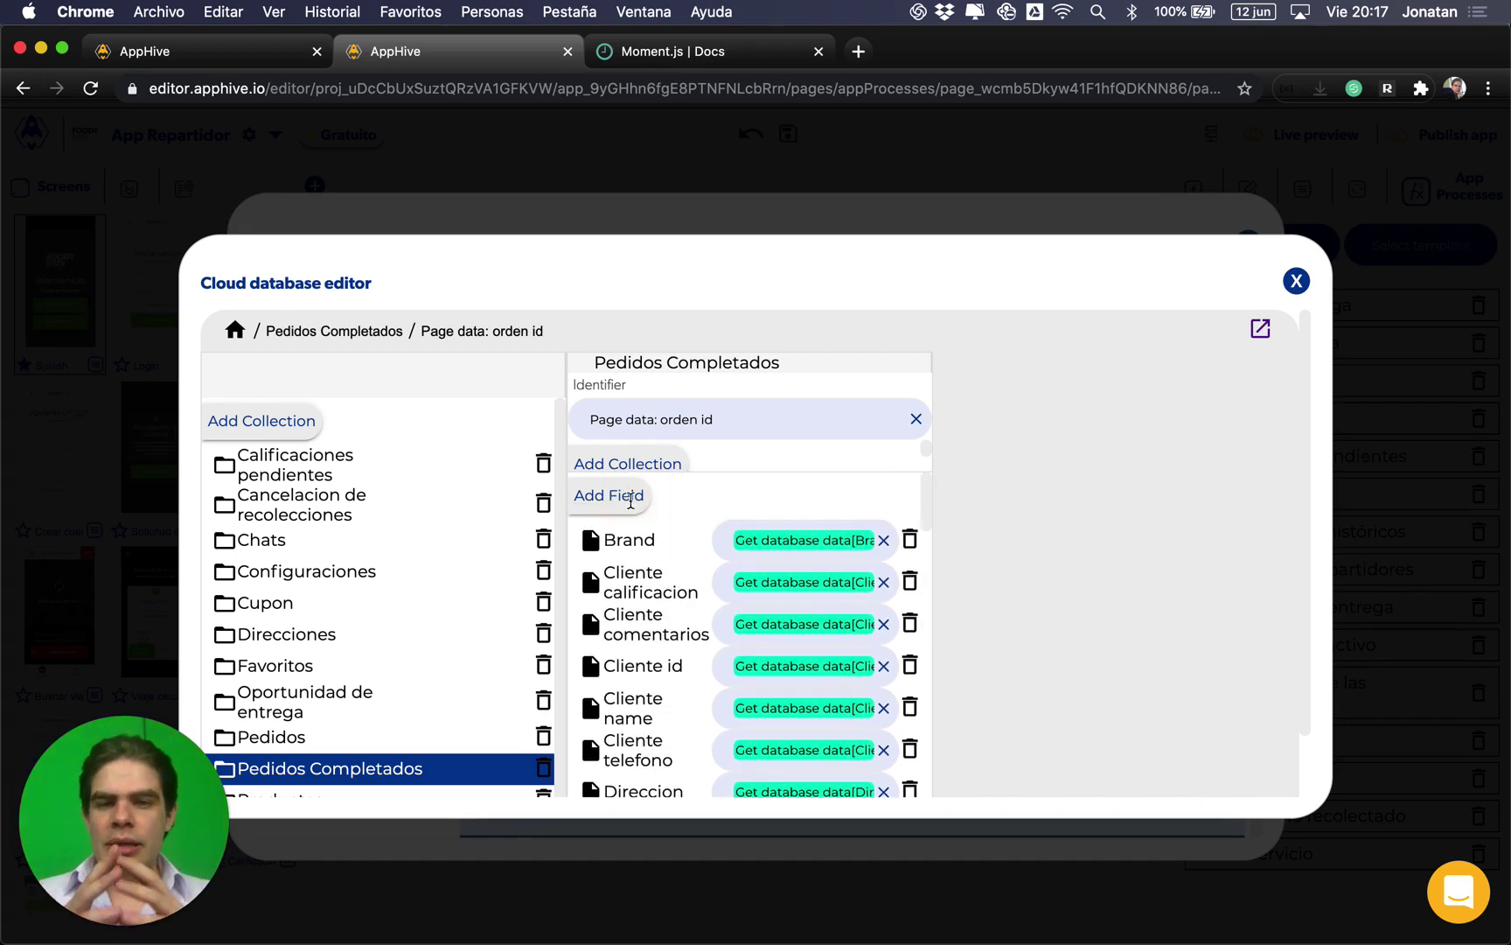
pyautogui.click(630, 500)
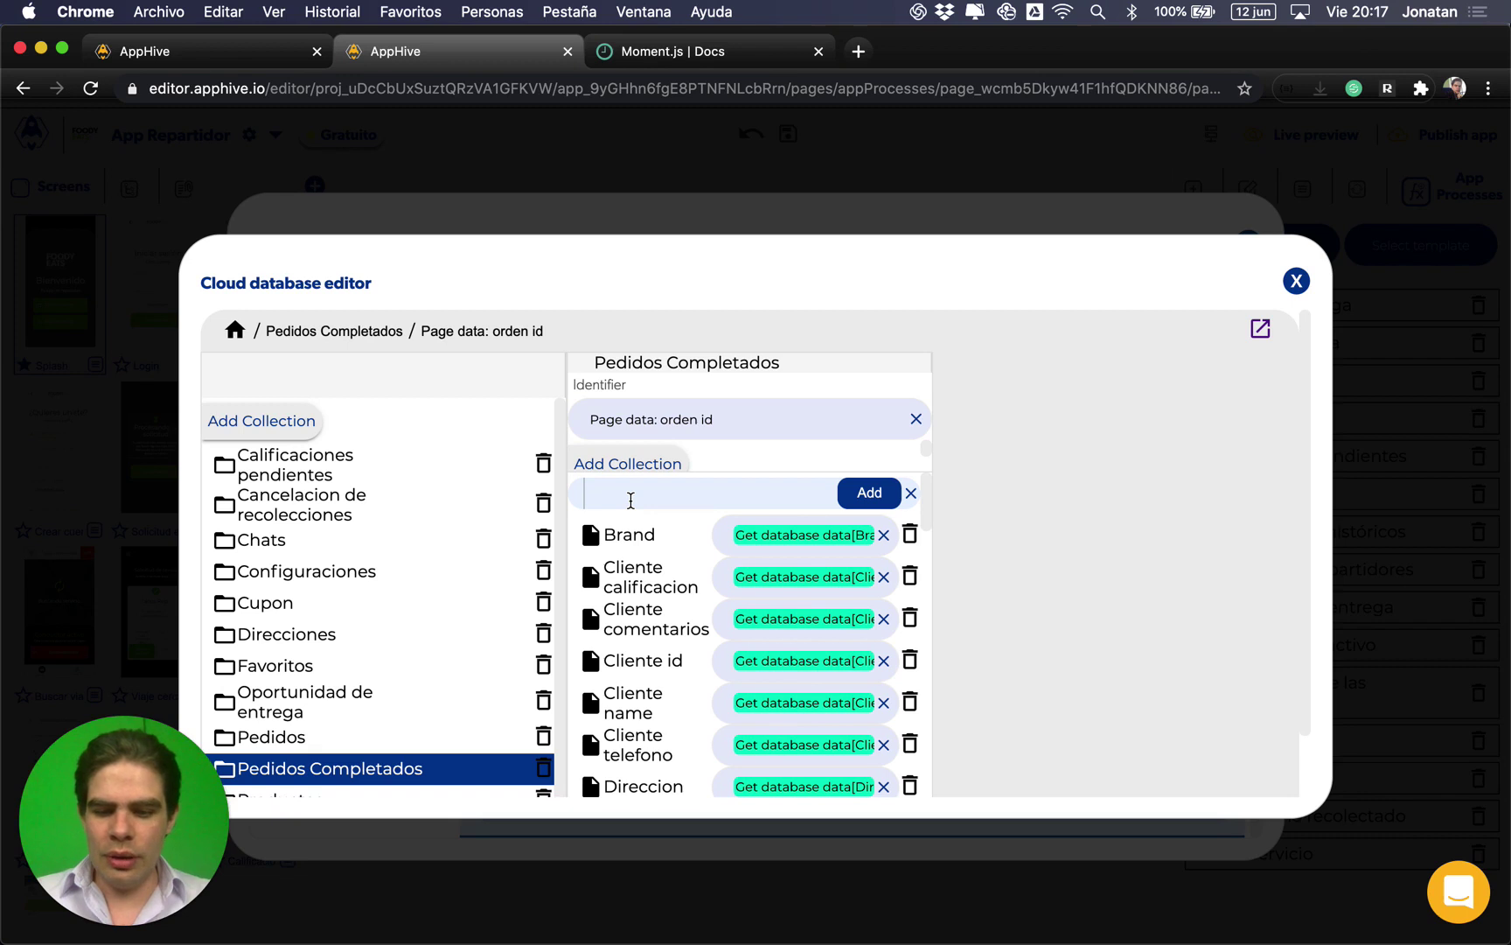
pyautogui.write('Negocio di')
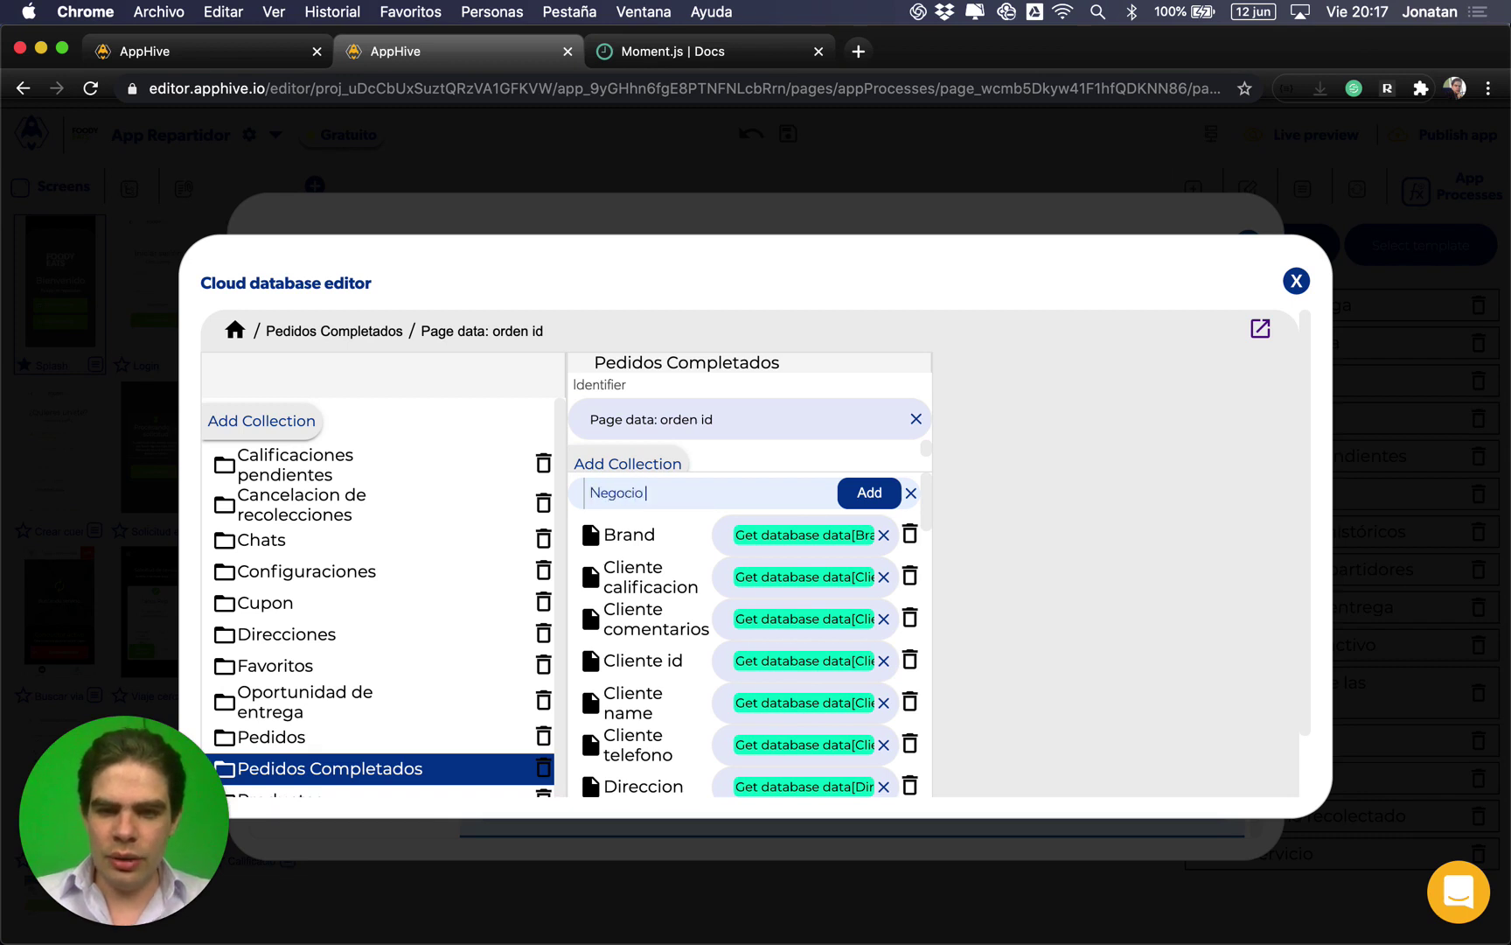
pyautogui.press('BackSpace')
pyautogui.press('BackSpace')
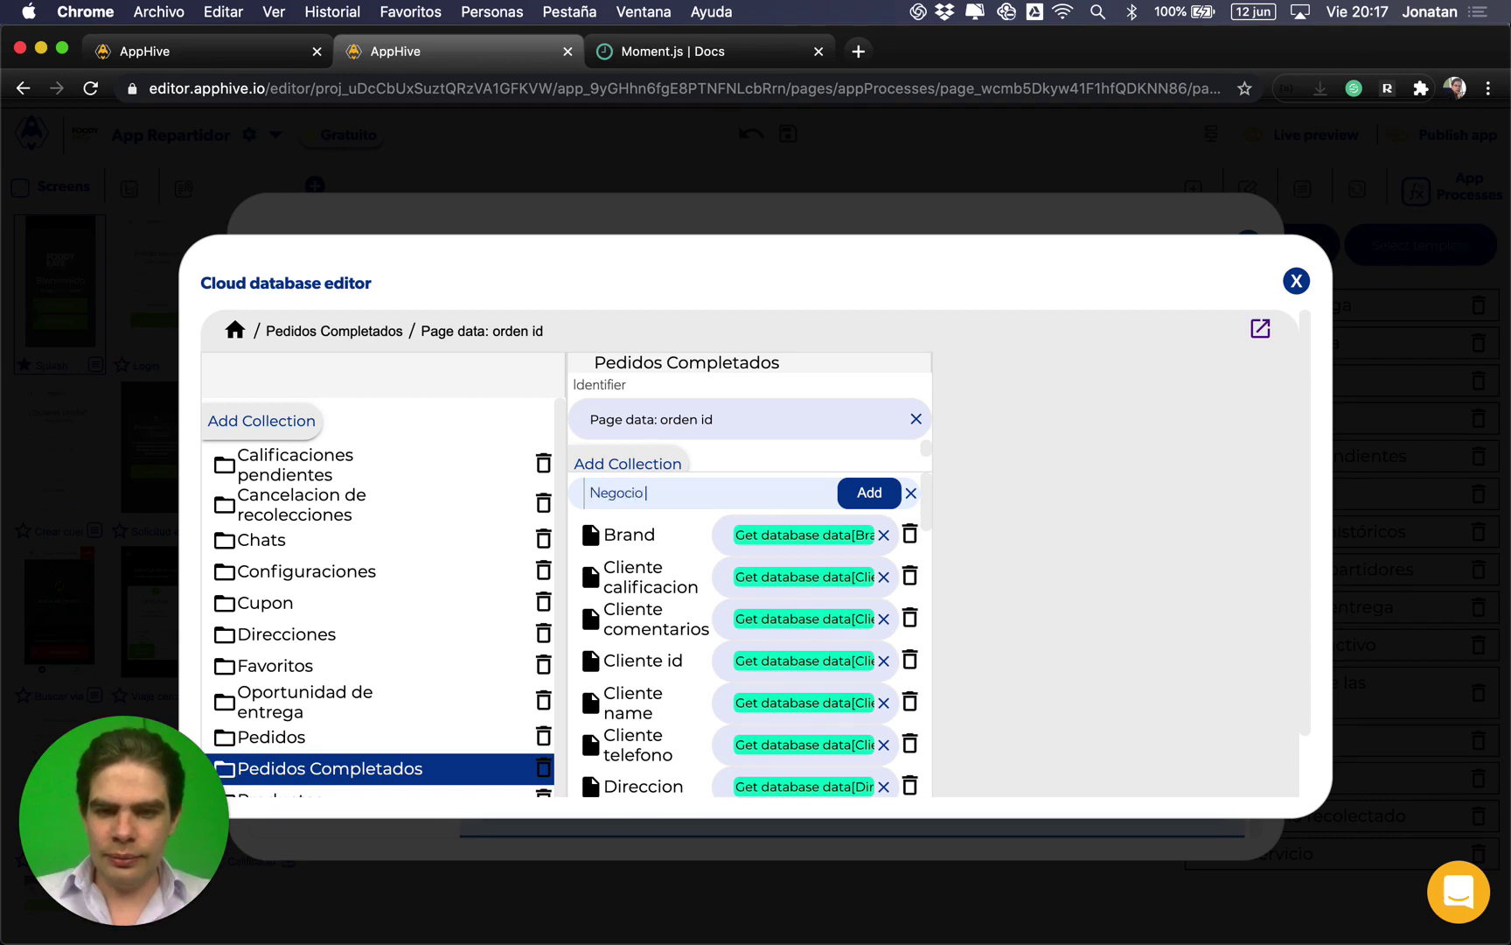
pyautogui.write('id semaana')
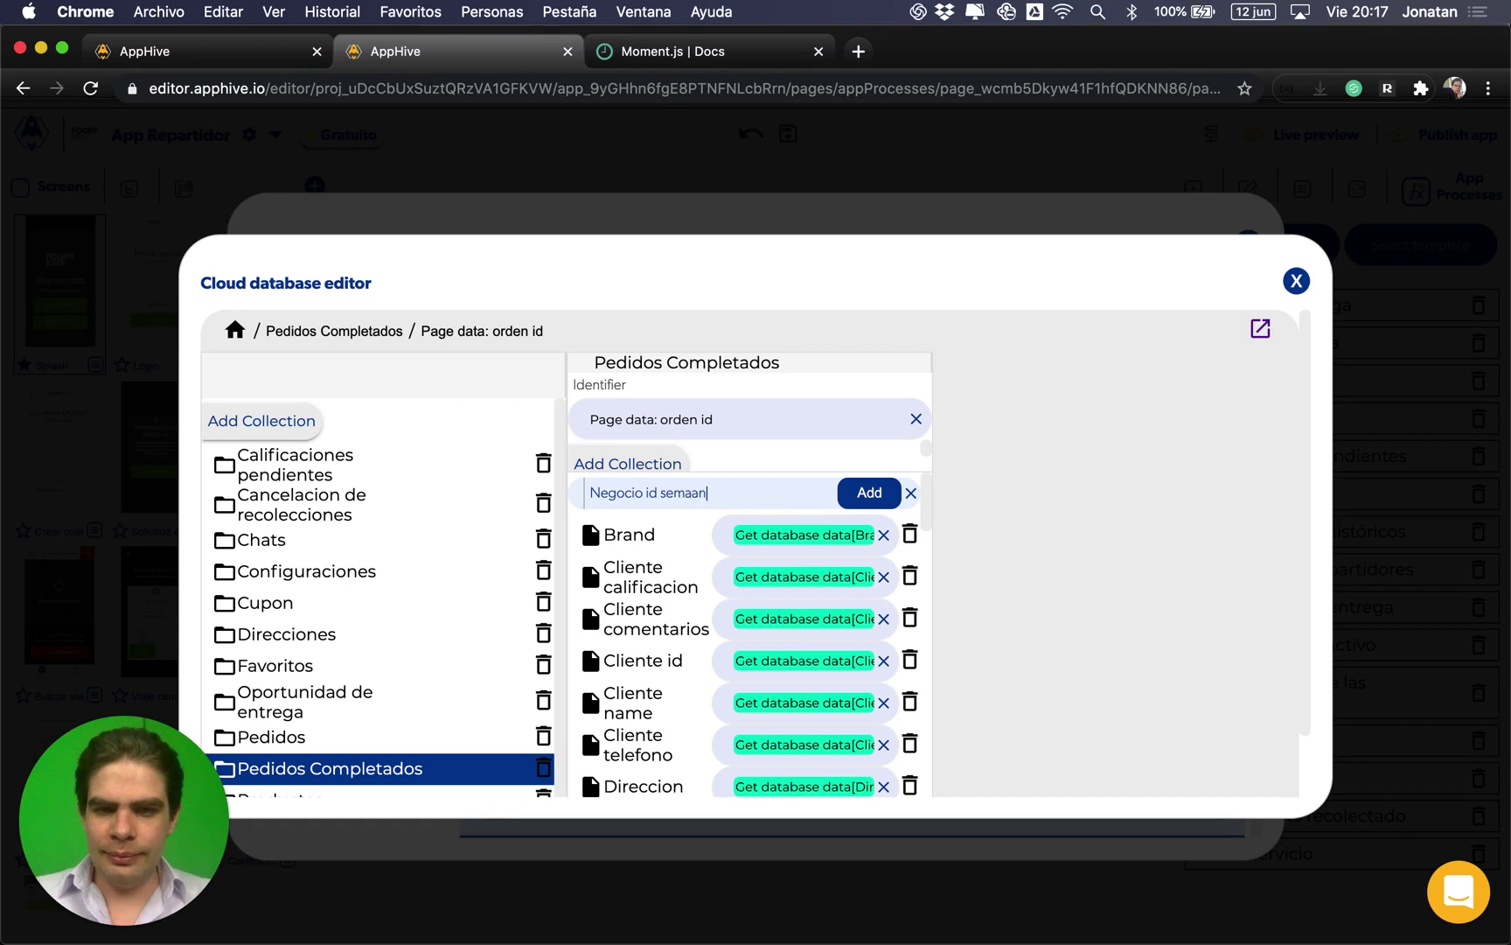
pyautogui.click(689, 496)
pyautogui.press('BackSpace')
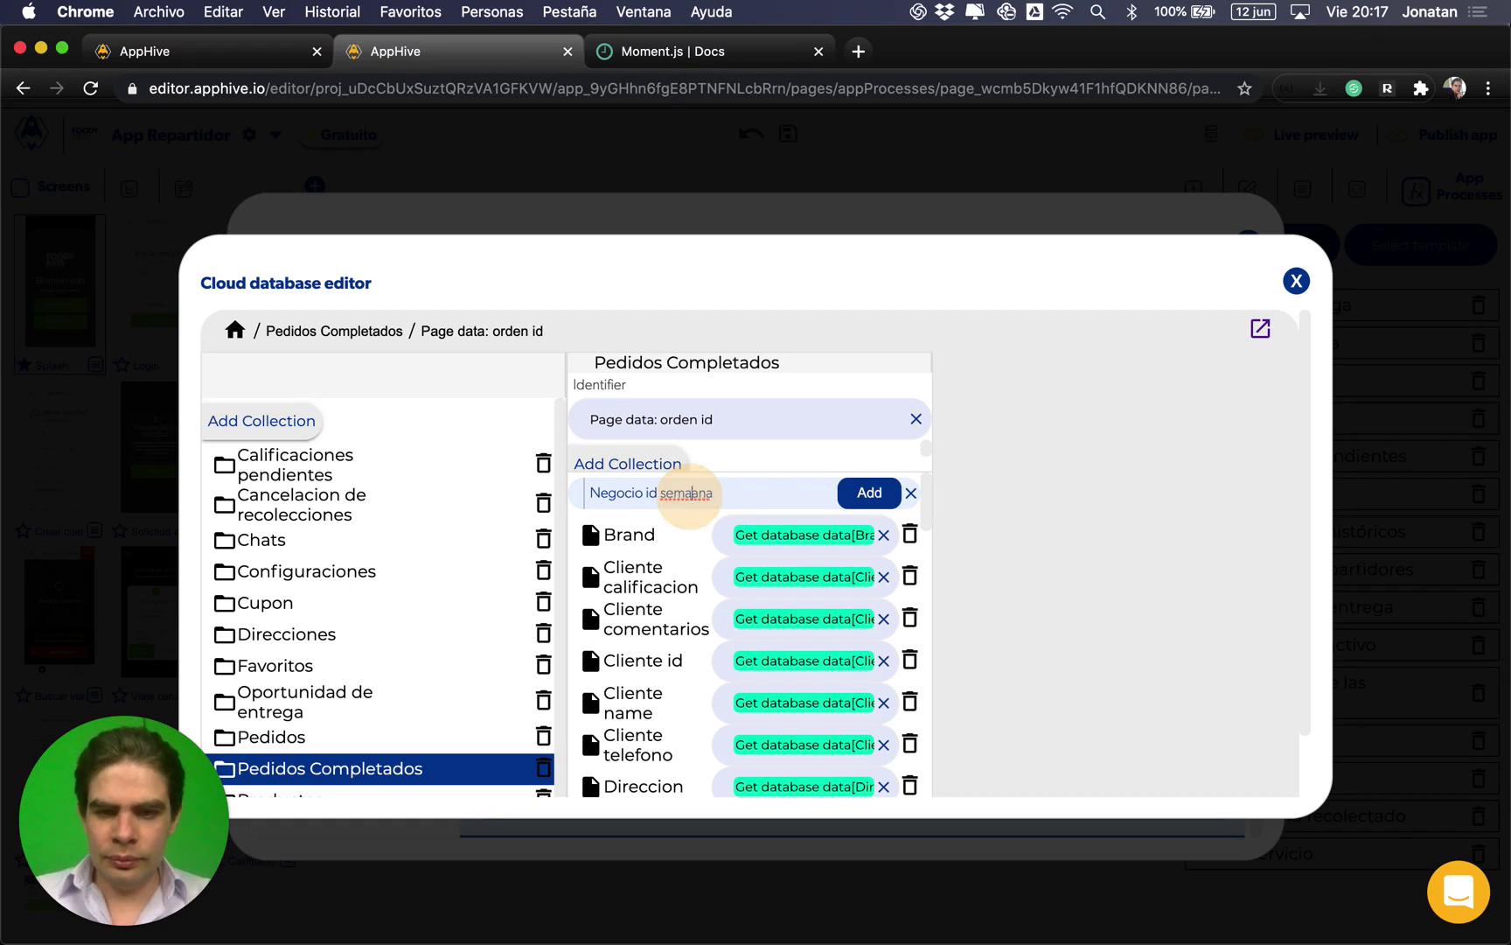
pyautogui.click(858, 505)
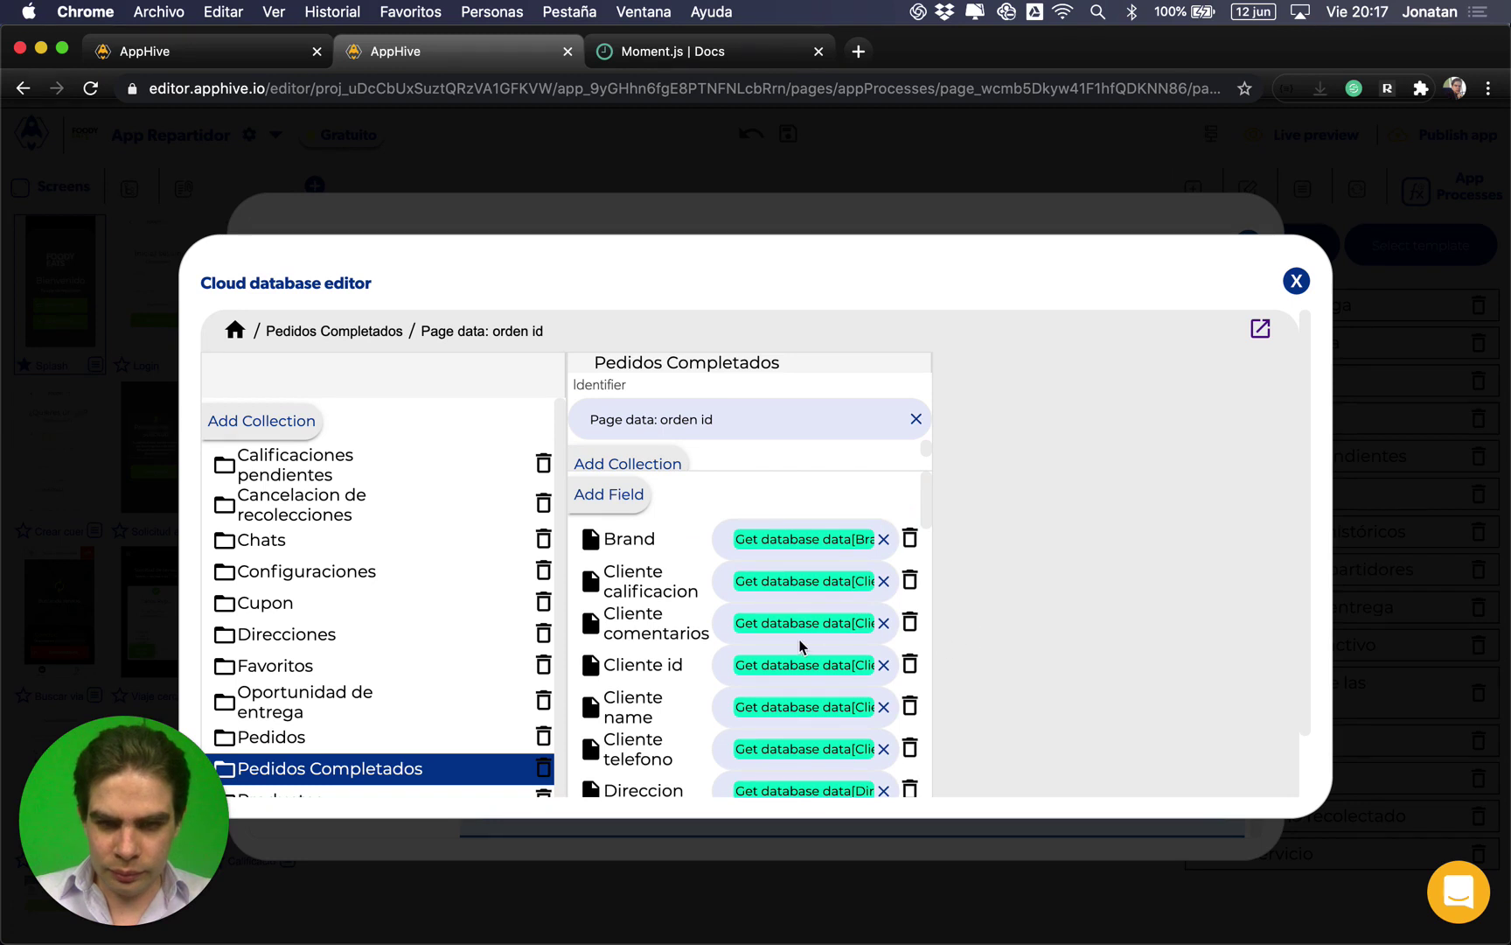
# Step: Locate the Negocio id dia and Negocio id semana fields in the Pedidos Completados field list
pyautogui.scroll(-10, 801, 647)
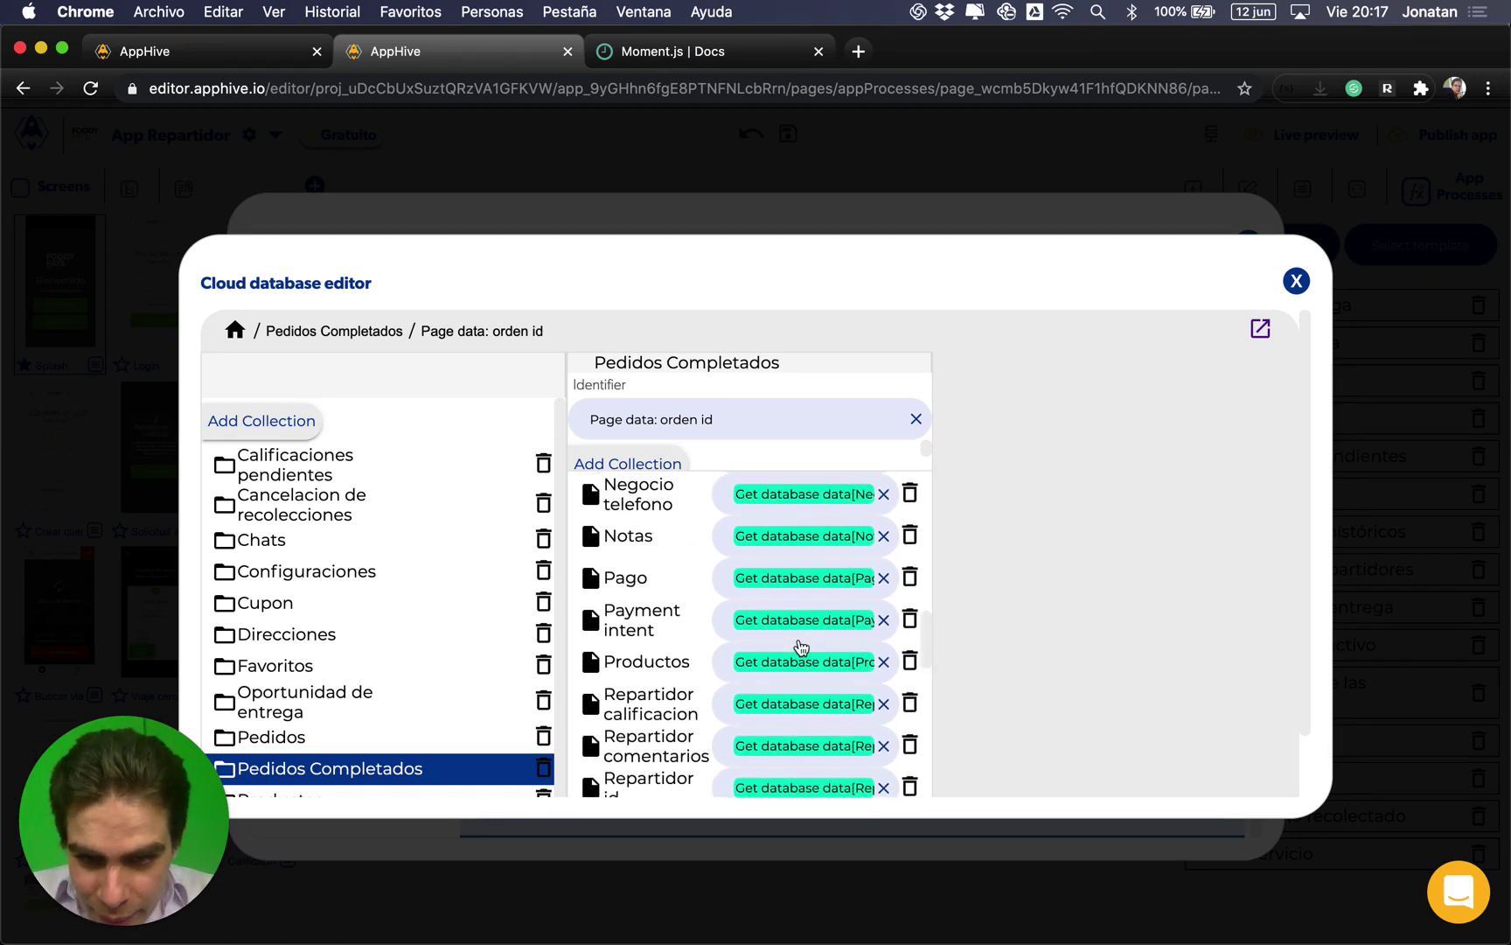
pyautogui.scroll(-5, 801, 647)
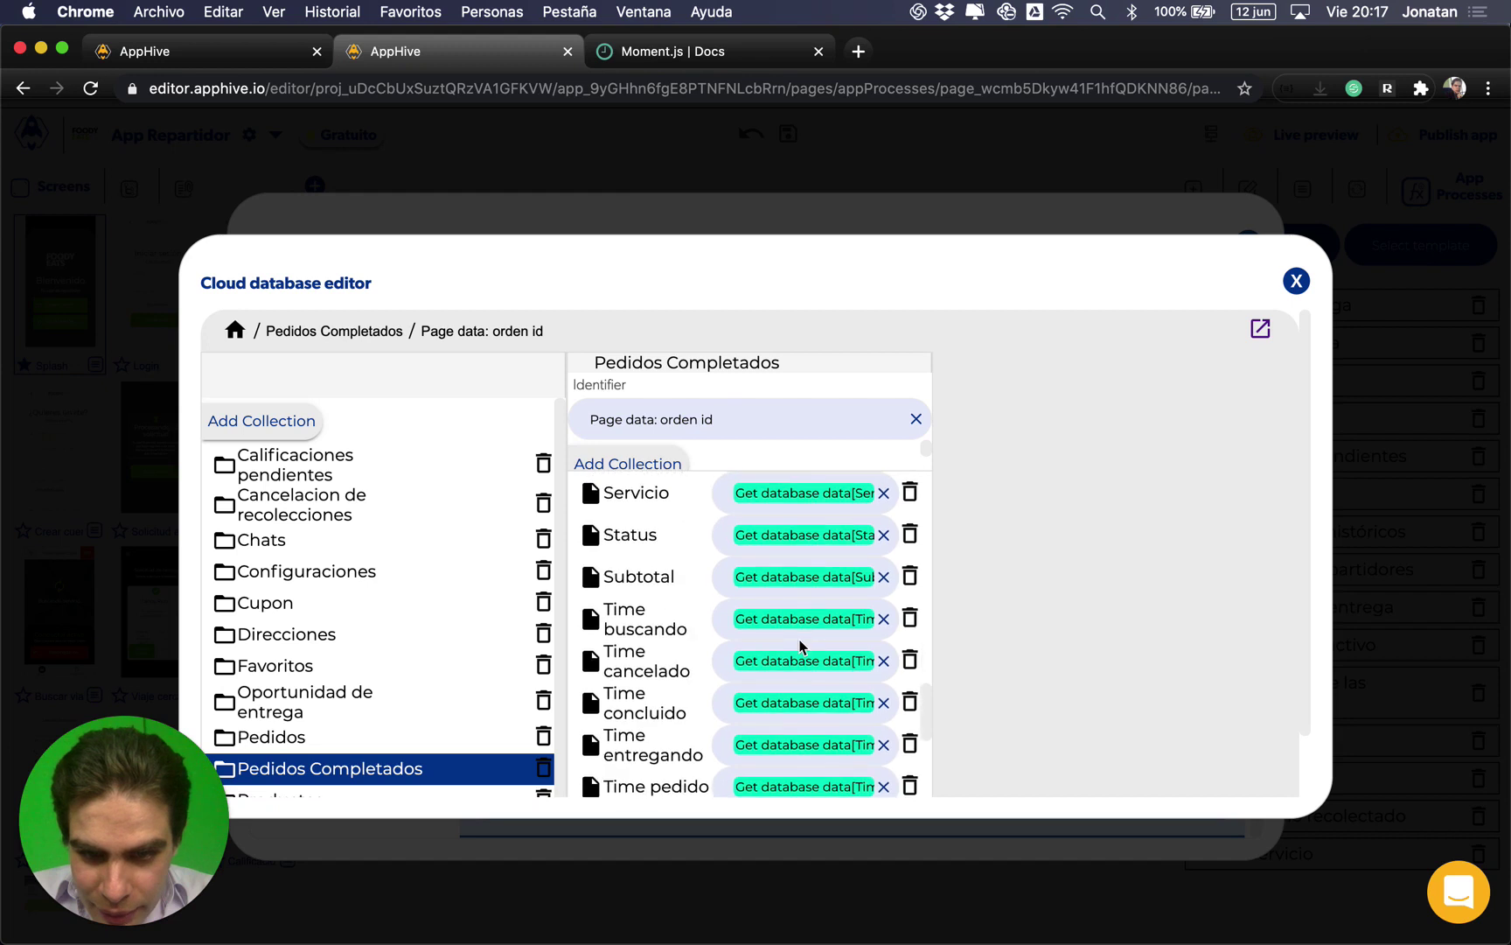
pyautogui.scroll(-2, 801, 647)
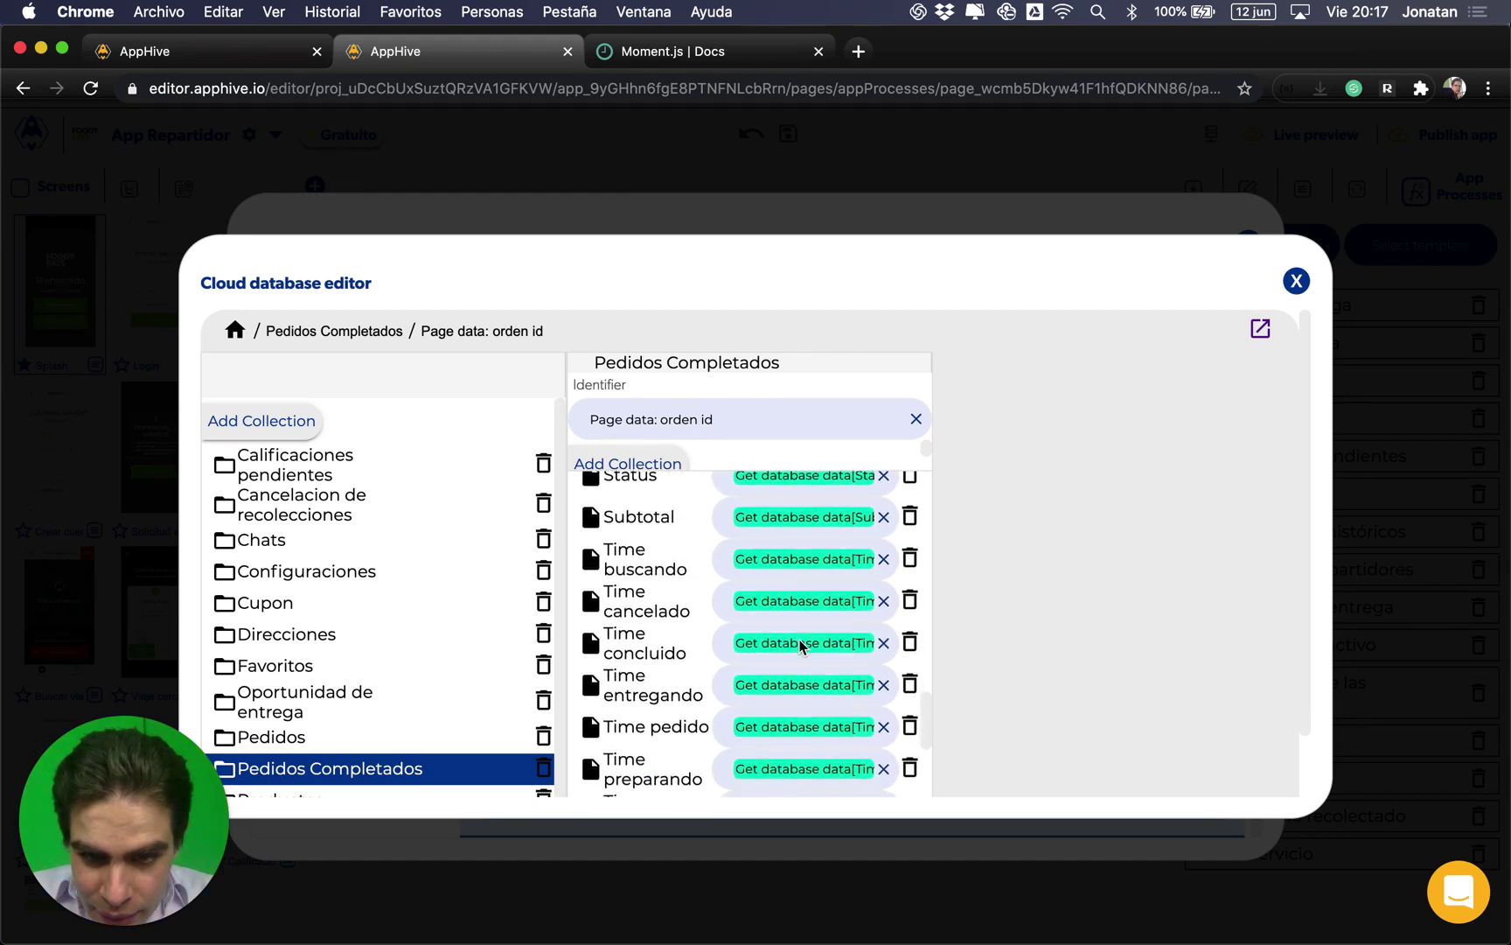
pyautogui.scroll(1, 705, 717)
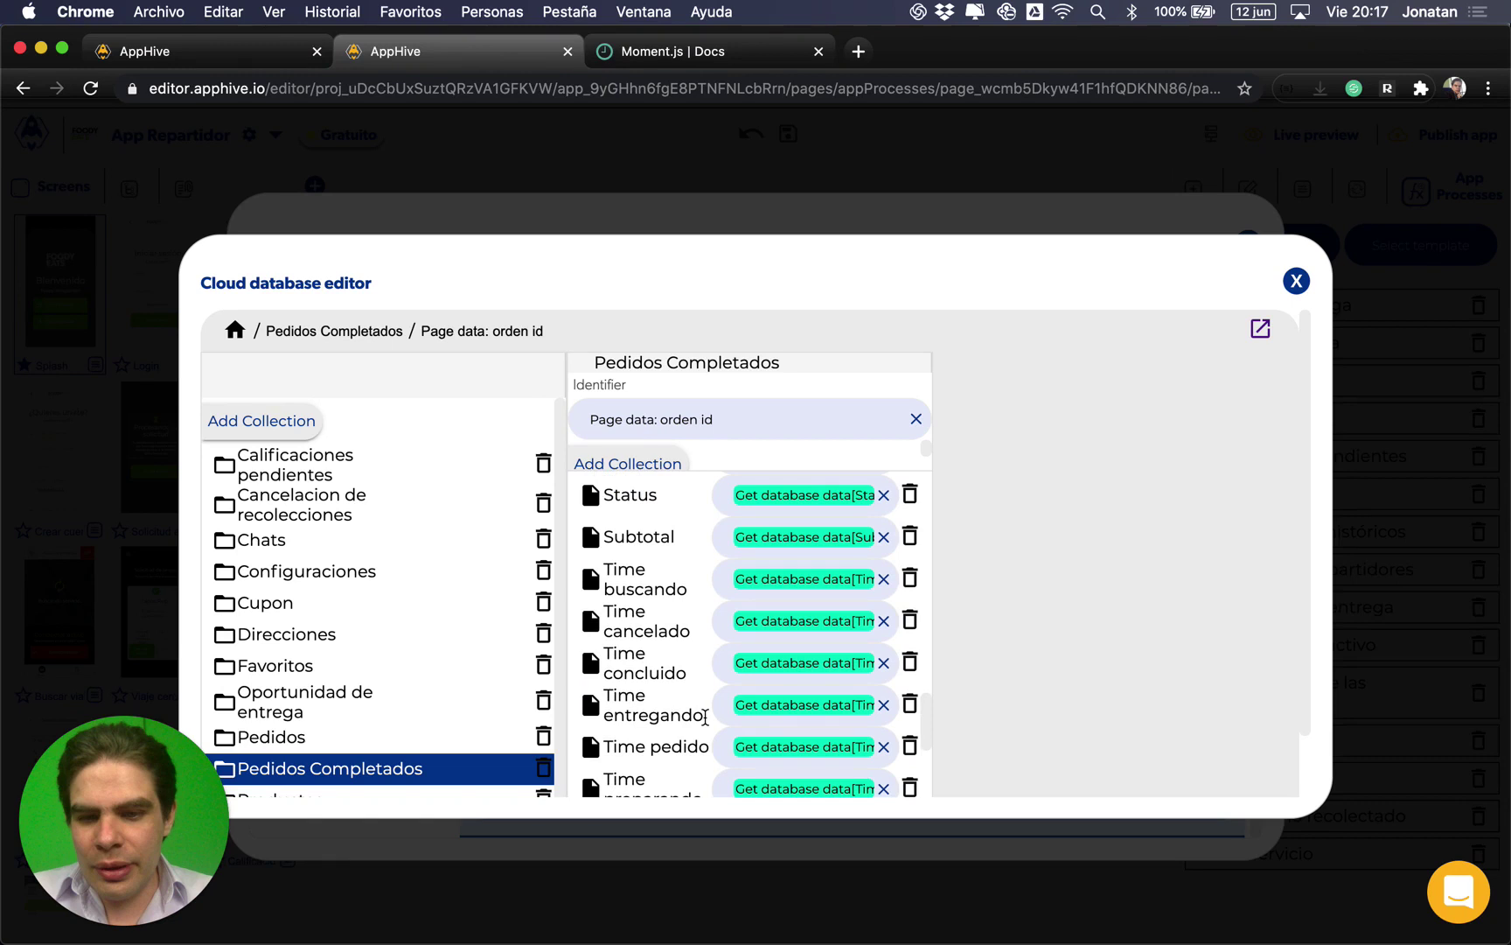
pyautogui.scroll(10, 705, 717)
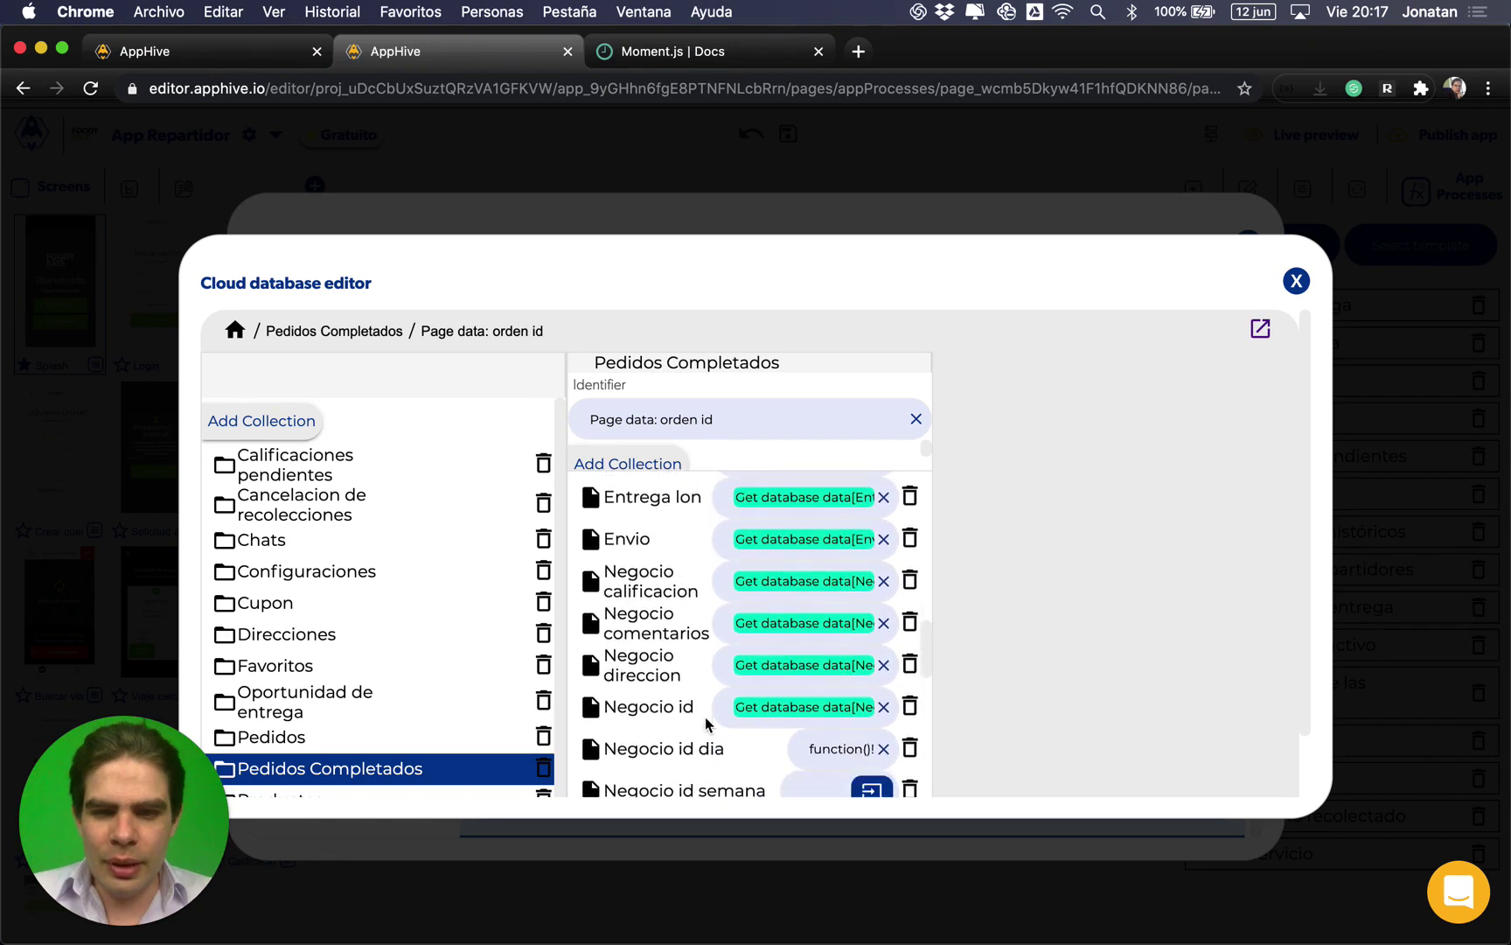
pyautogui.scroll(-2, 707, 722)
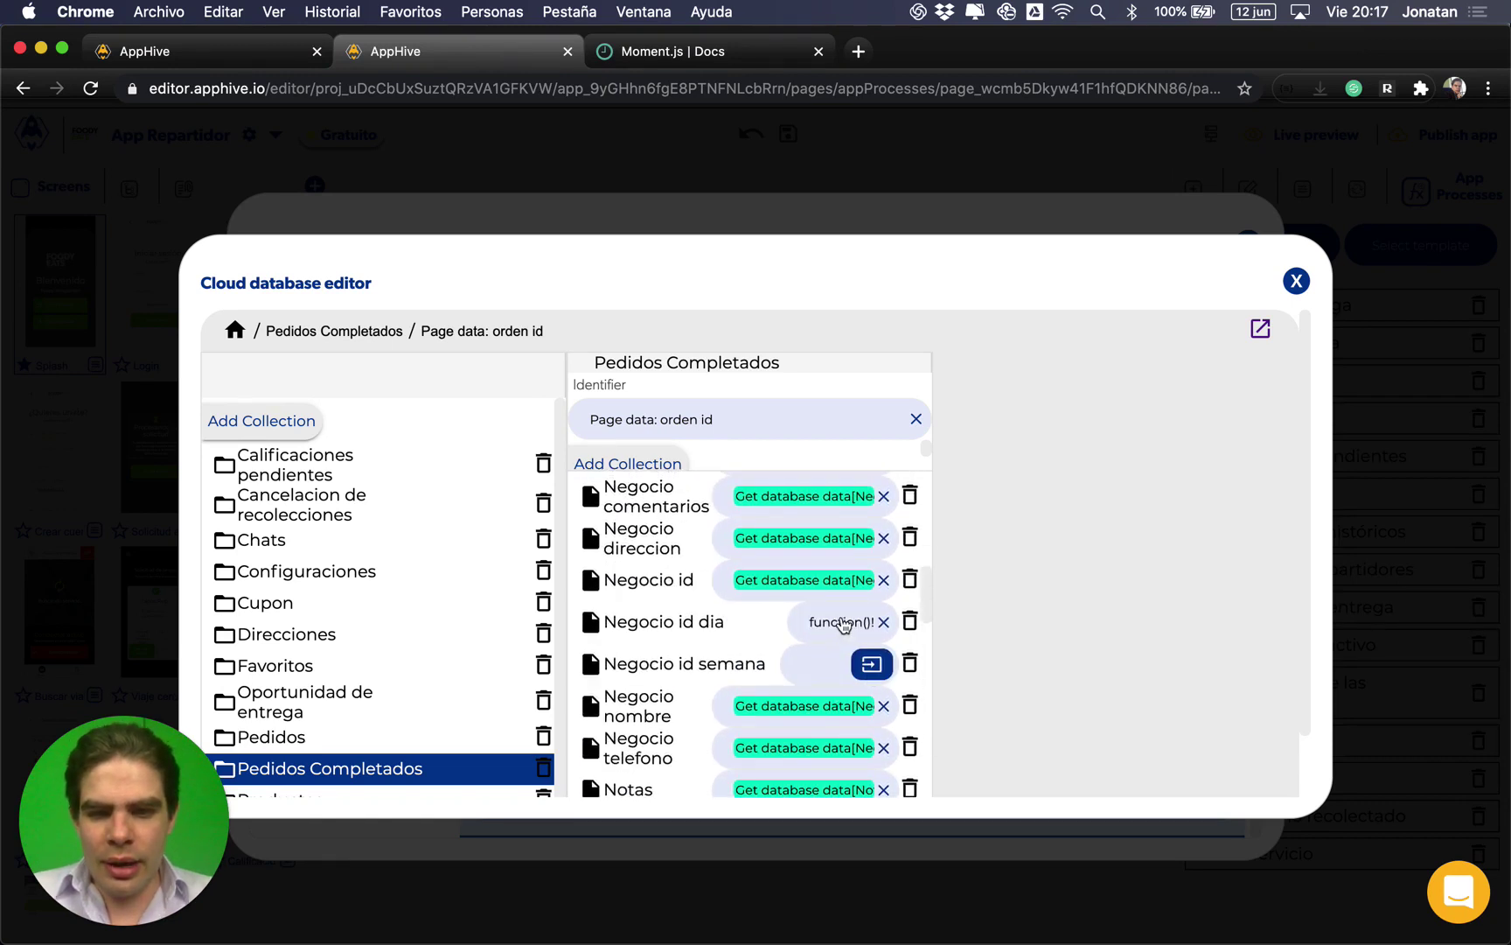
# Step: Copy the Global Formater action from the Negocio id dia function and paste it into the Negocio id semana field
pyautogui.click(842, 624)
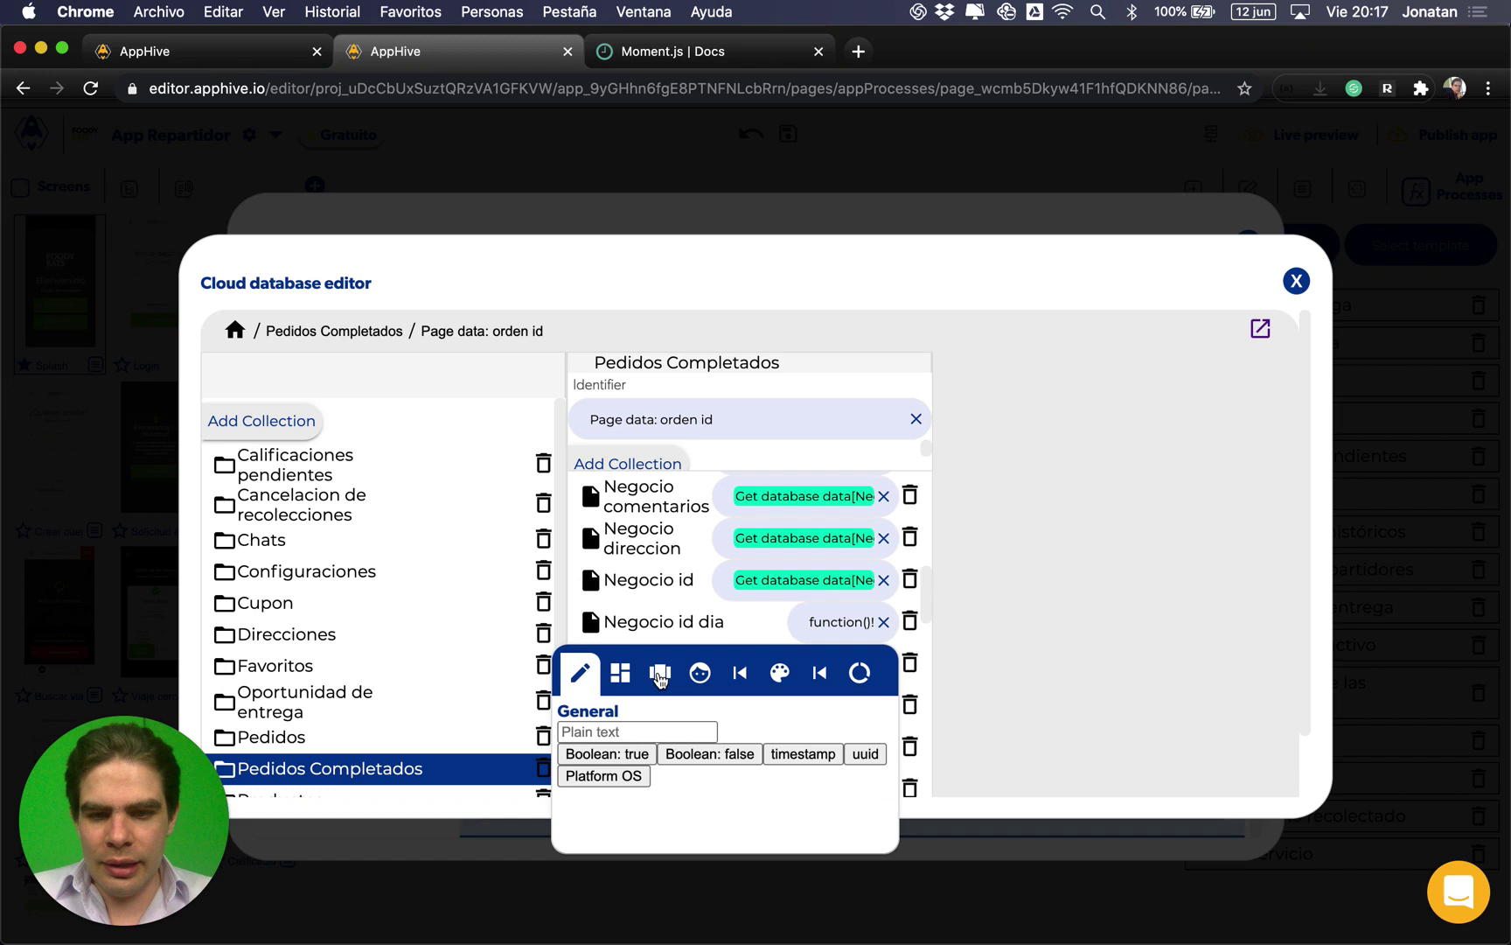
pyautogui.click(660, 674)
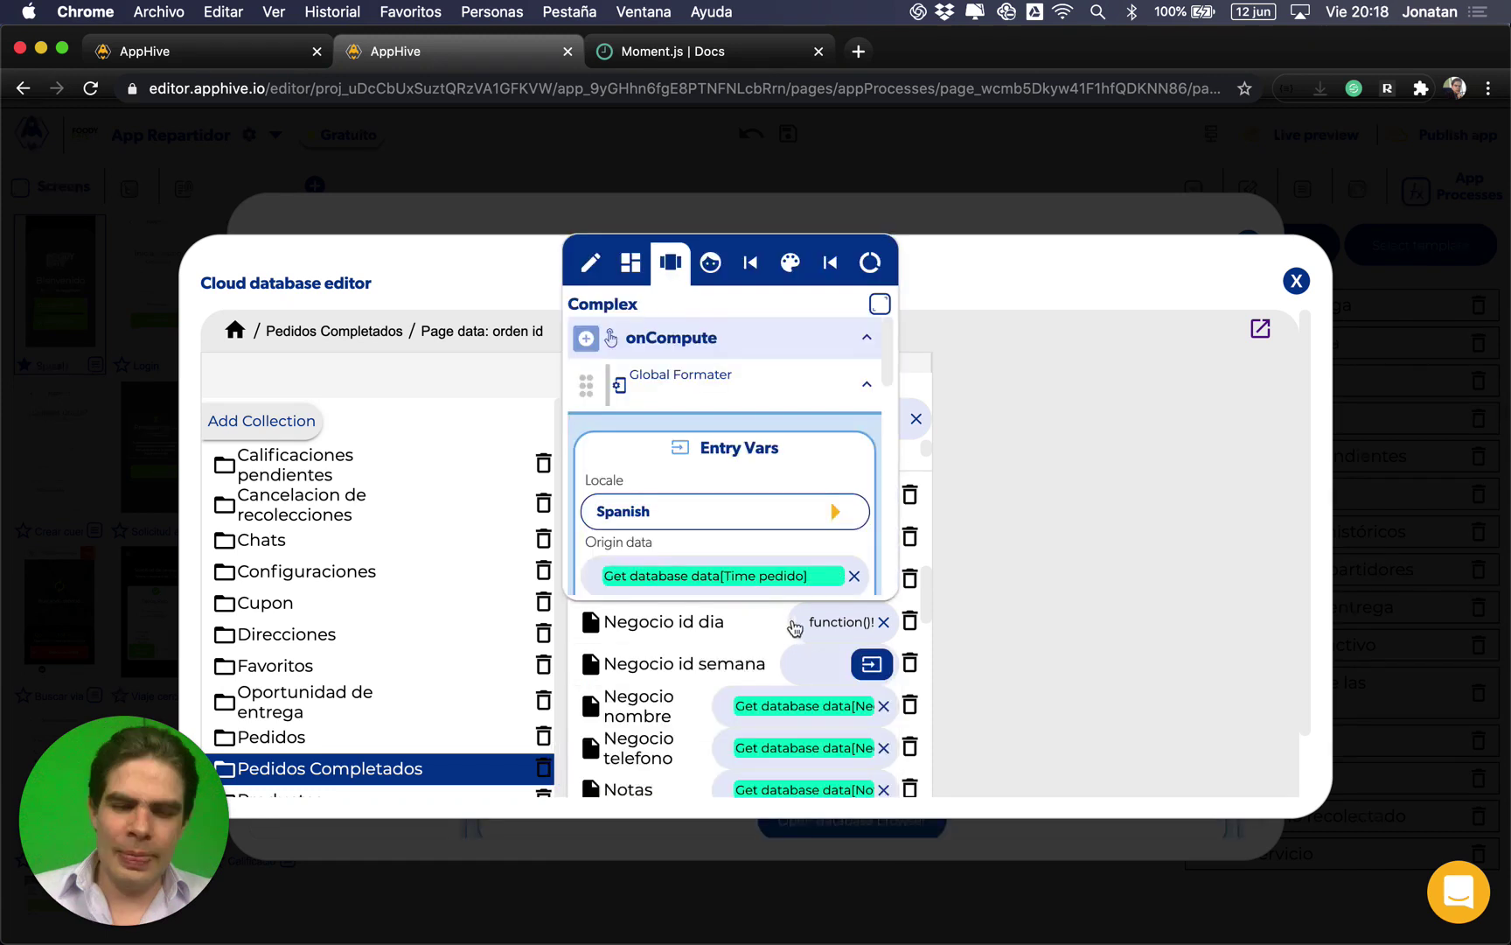
pyautogui.click(831, 669)
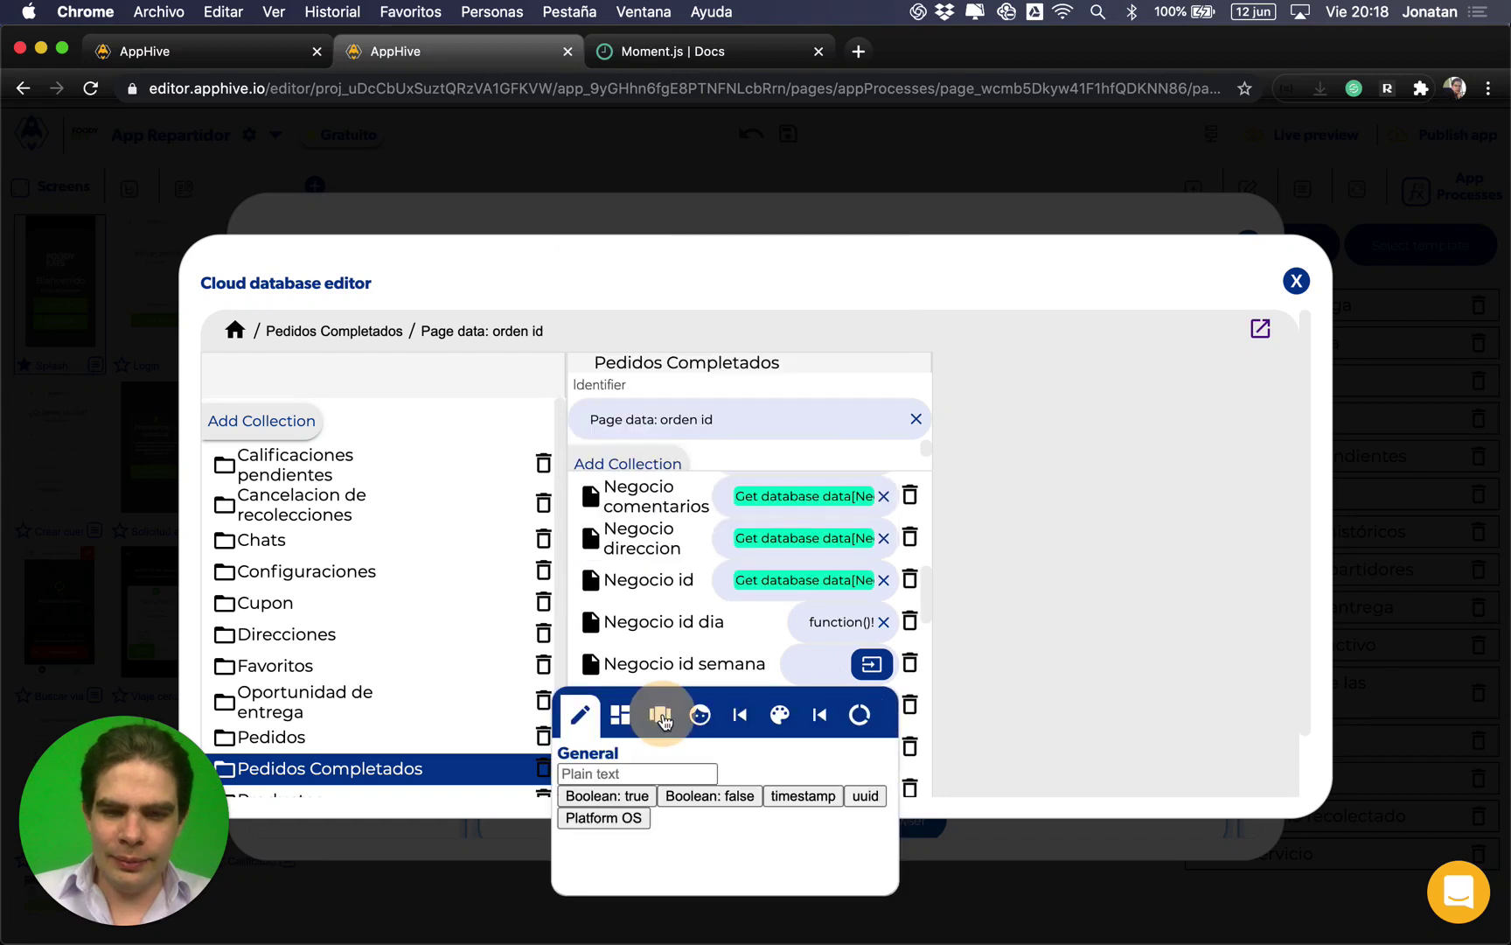
pyautogui.click(670, 715)
pyautogui.click(628, 842)
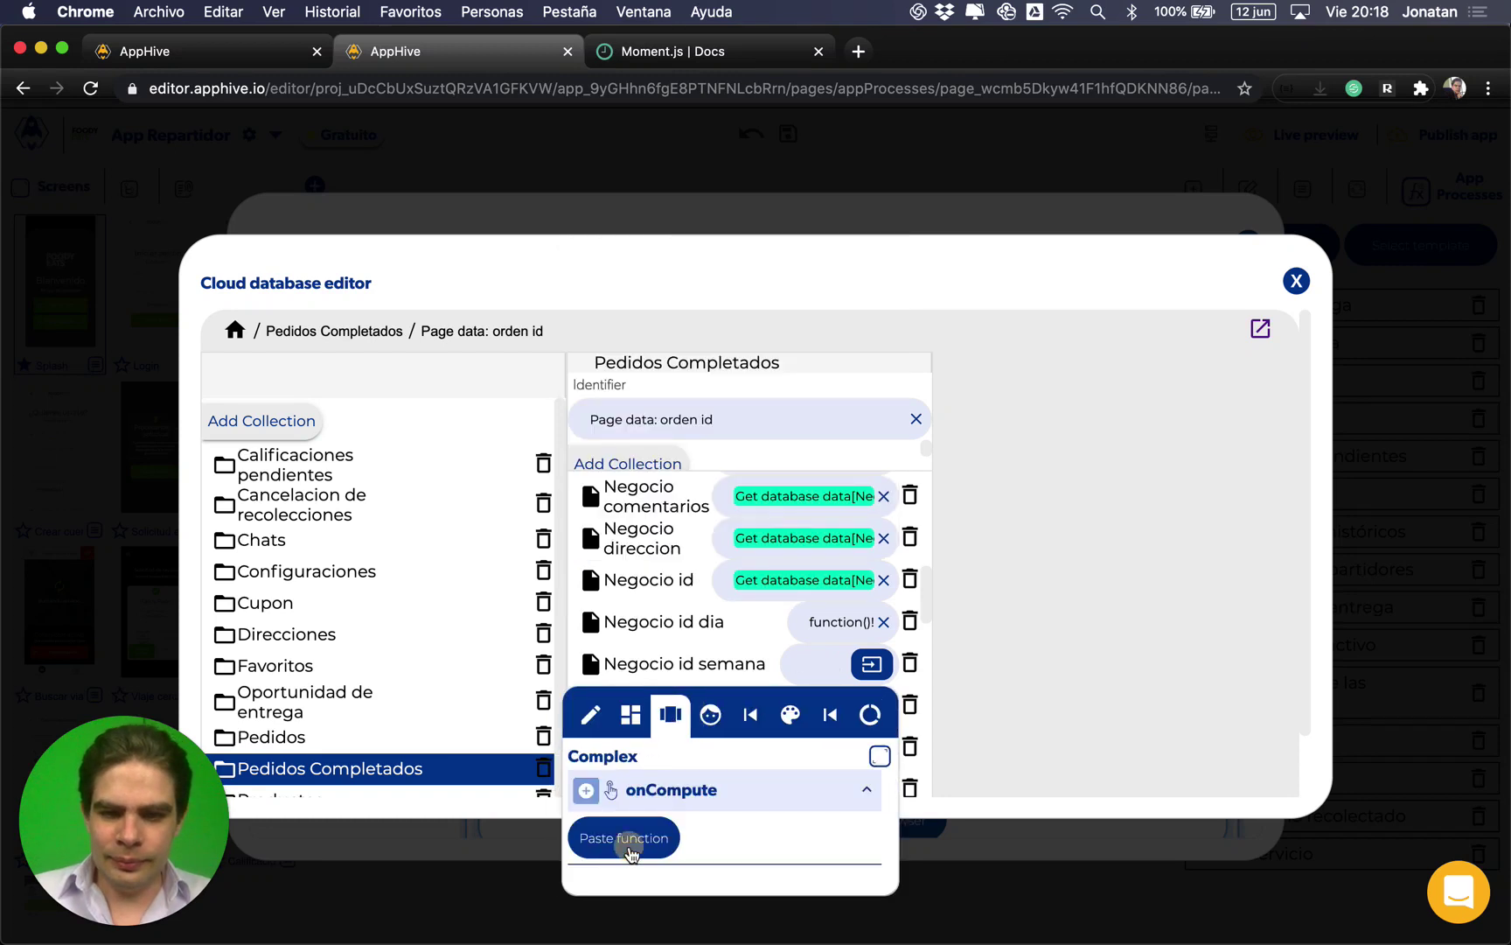
pyautogui.click(840, 823)
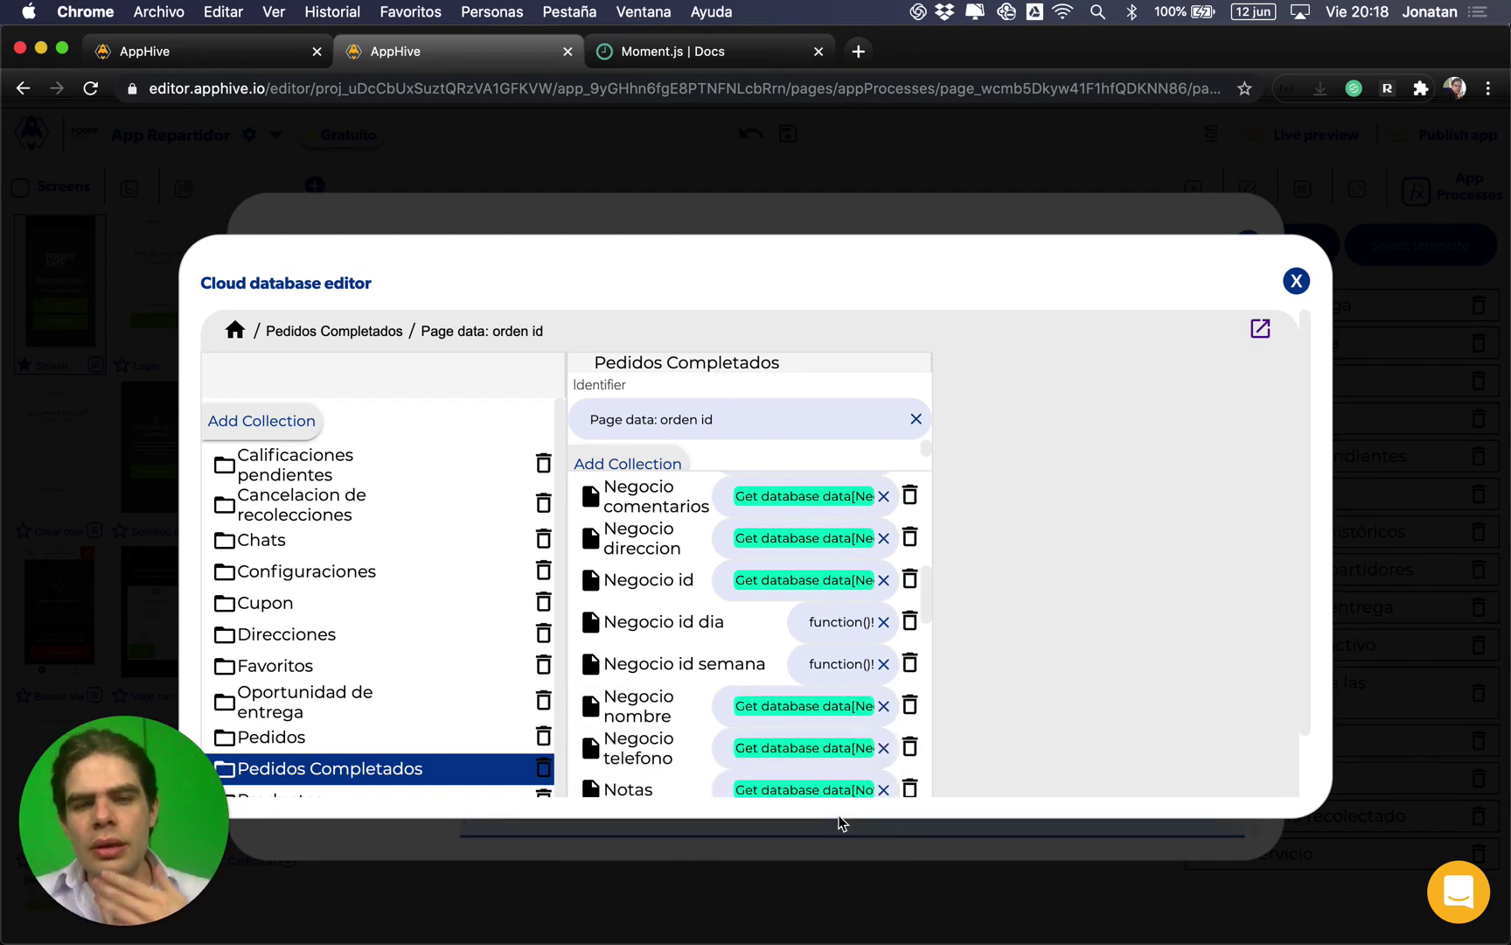
# Step: Open the Negocio id semana function in the enlarged editor at its Global Formater entry vars
pyautogui.click(842, 667)
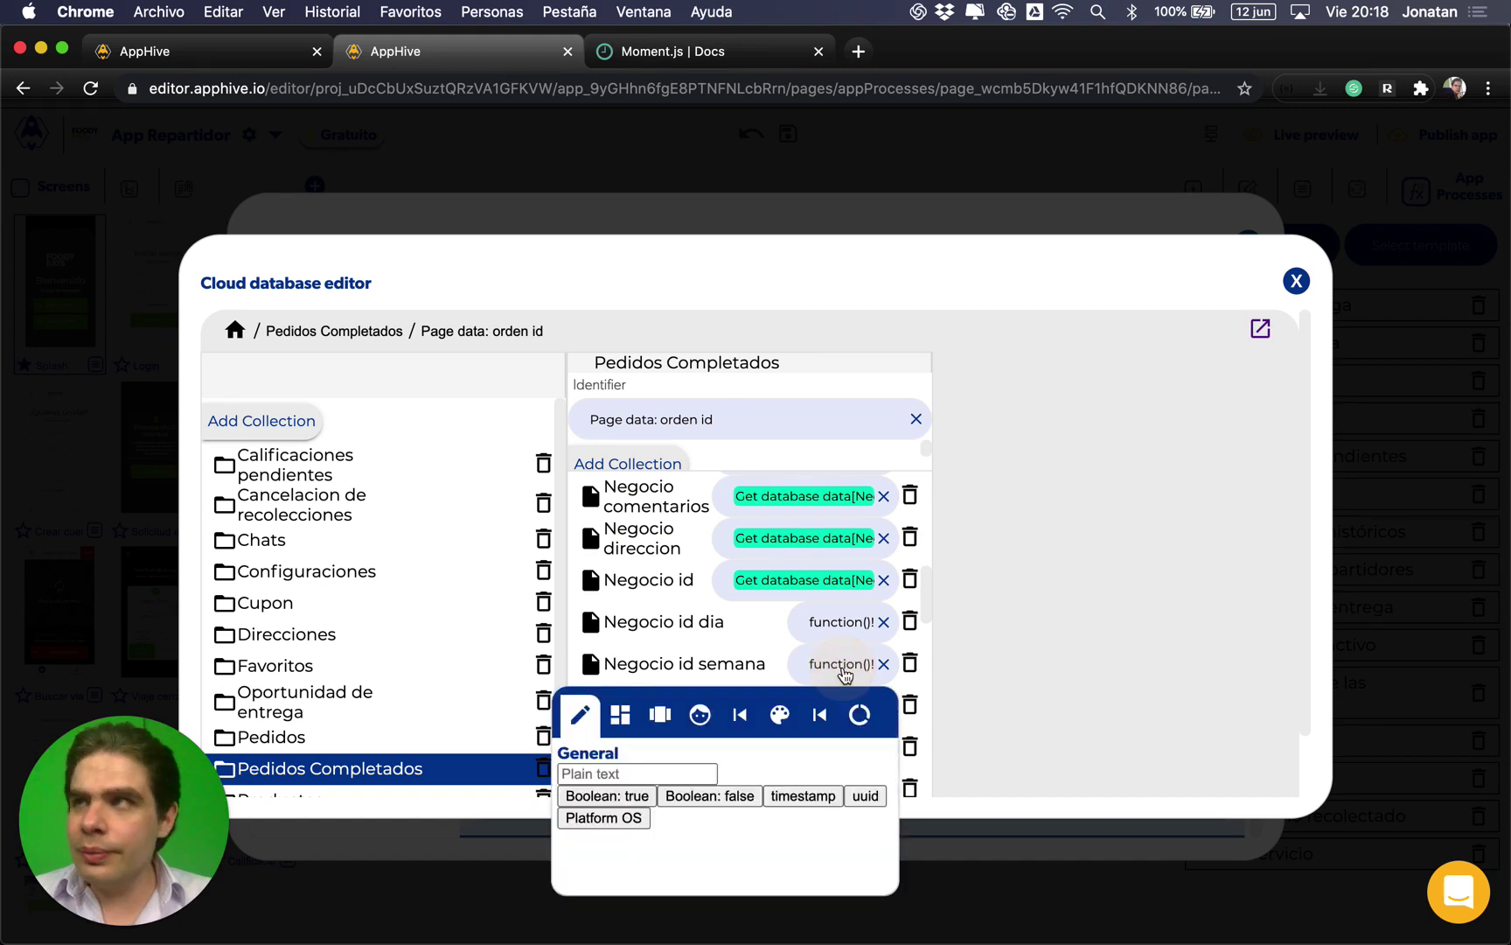
pyautogui.click(660, 715)
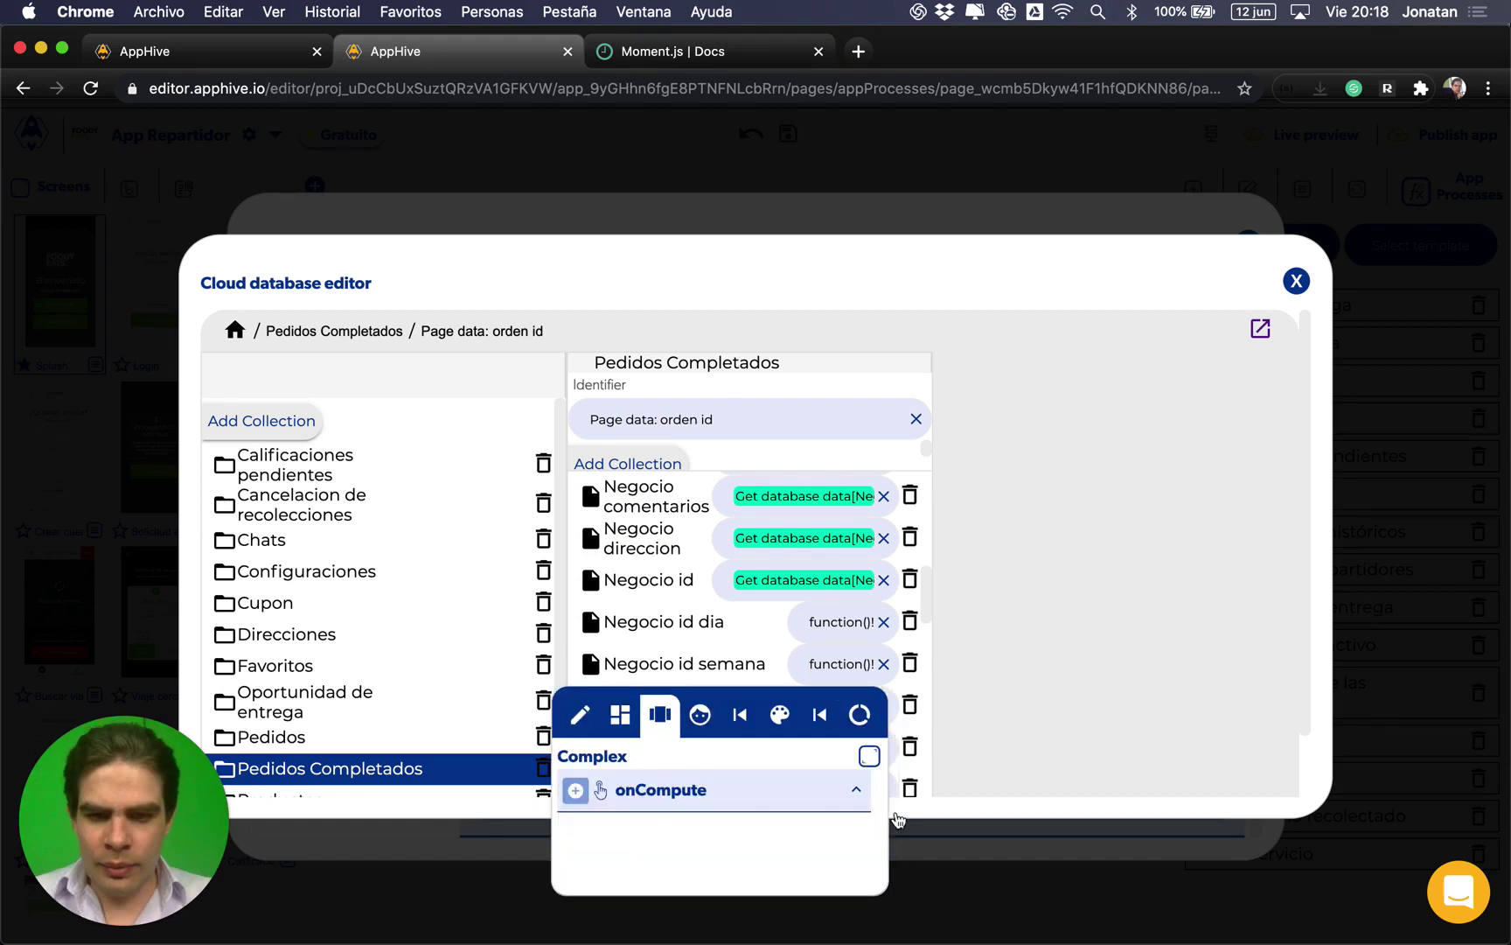
pyautogui.click(870, 758)
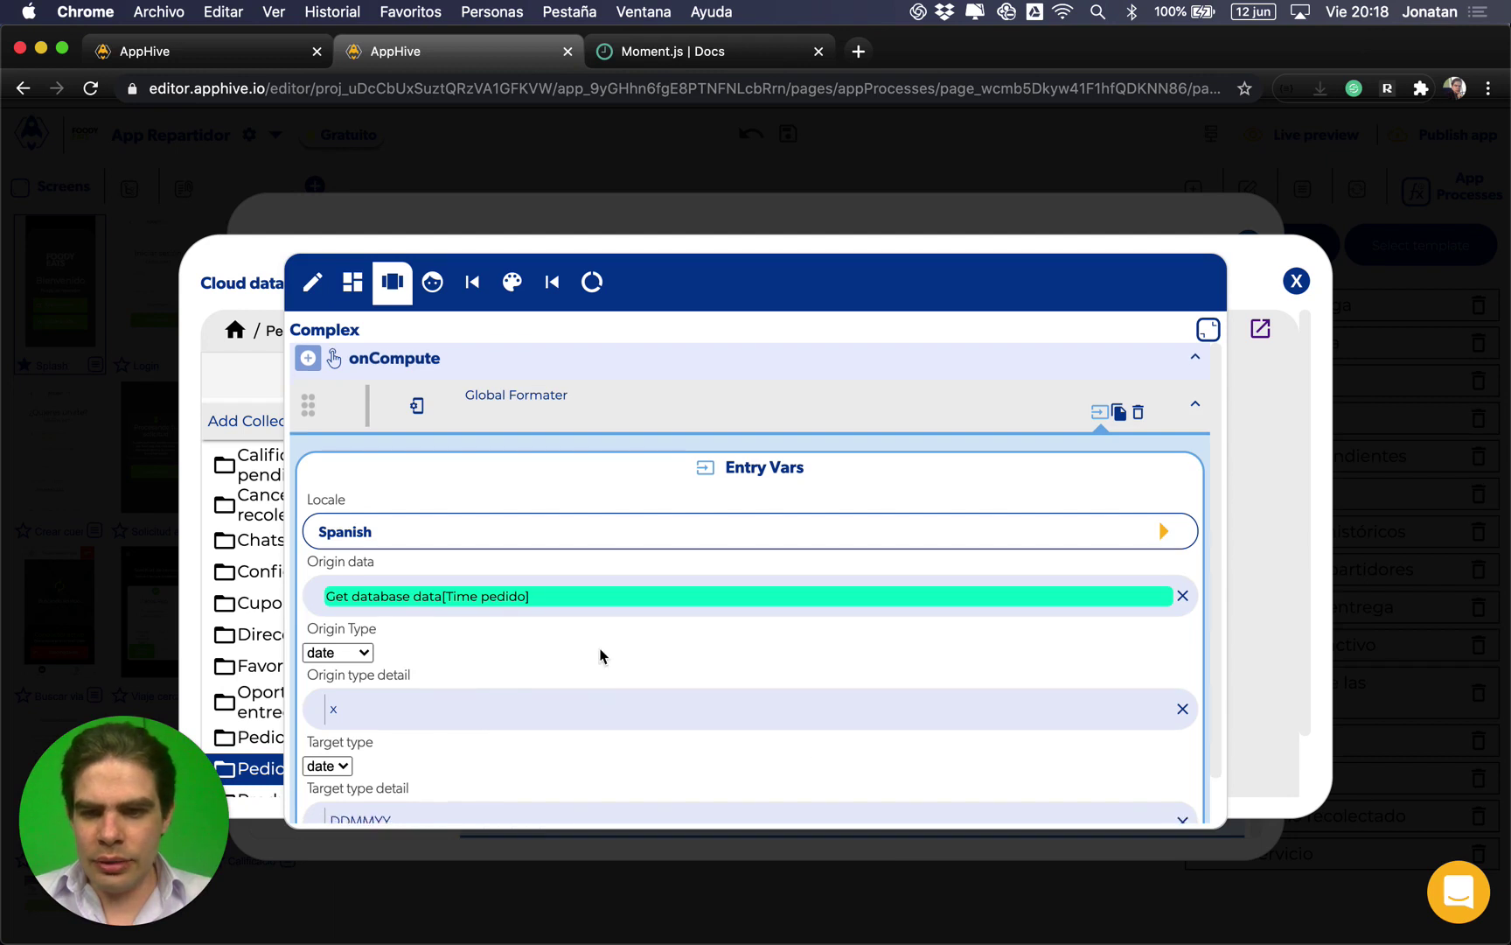
pyautogui.scroll(-1, 600, 656)
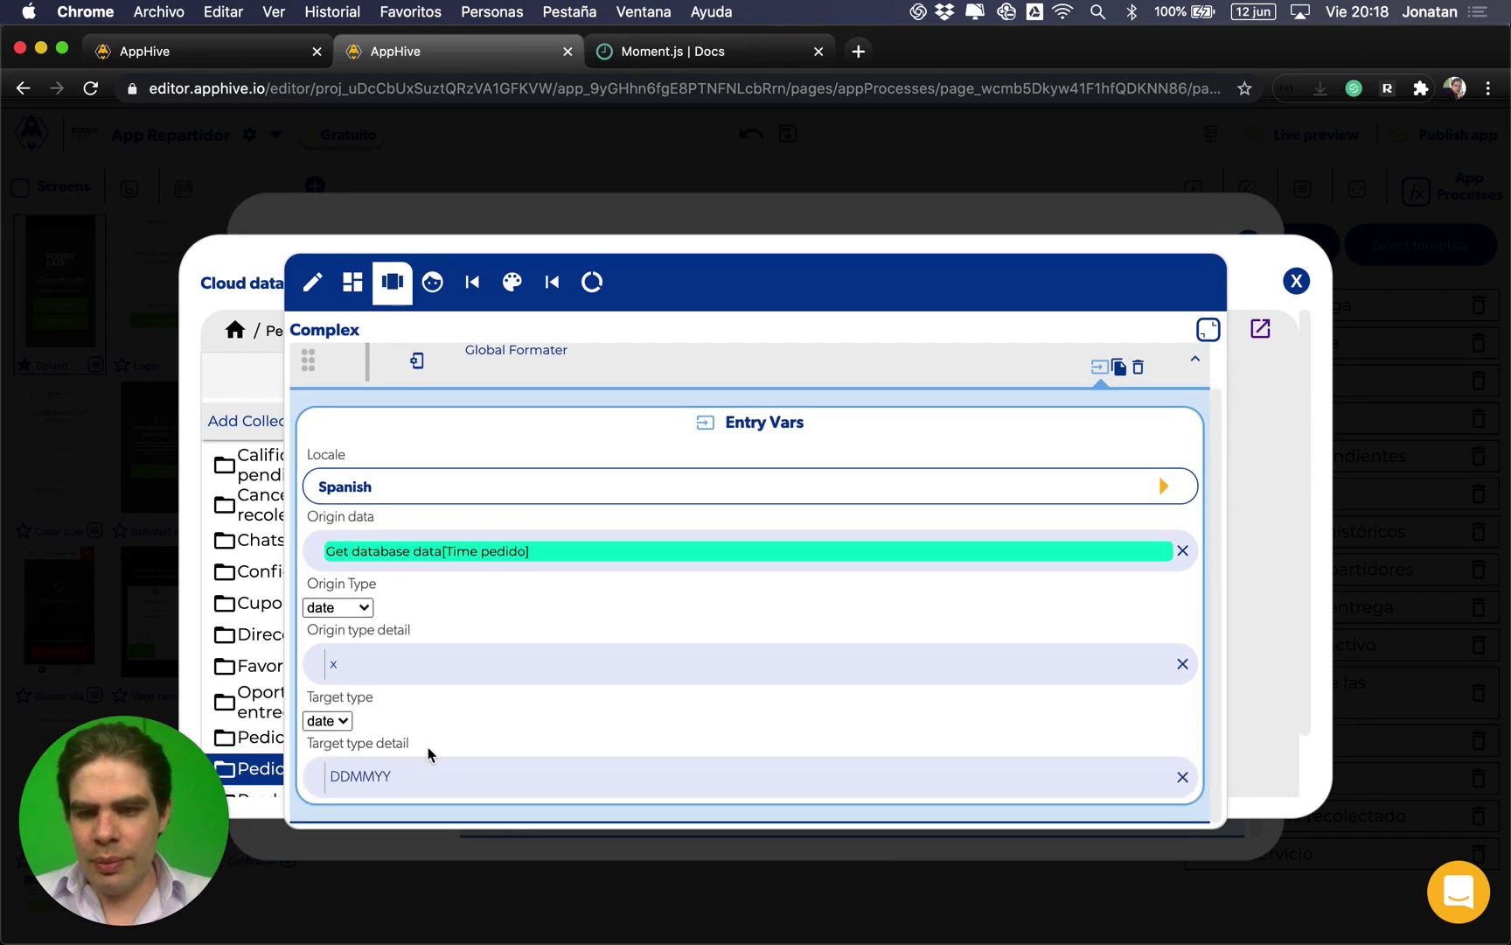
# Step: Examine the locale and ISO week-of-year tokens in the Moment.js documentation's week year, week, and weekday table
pyautogui.click(660, 54)
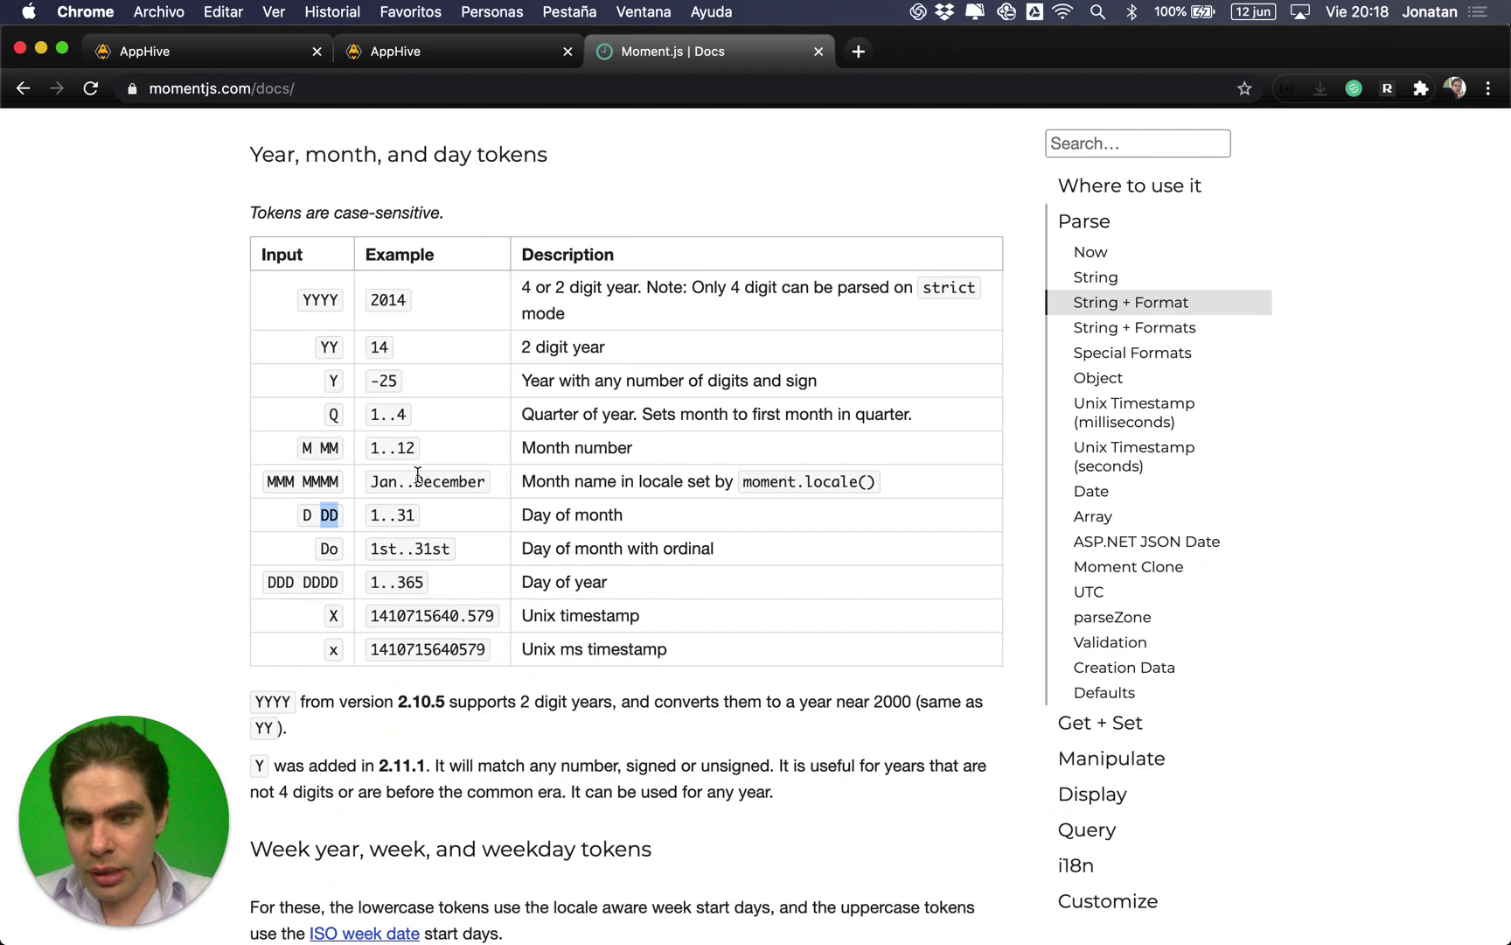
pyautogui.scroll(-7, 418, 474)
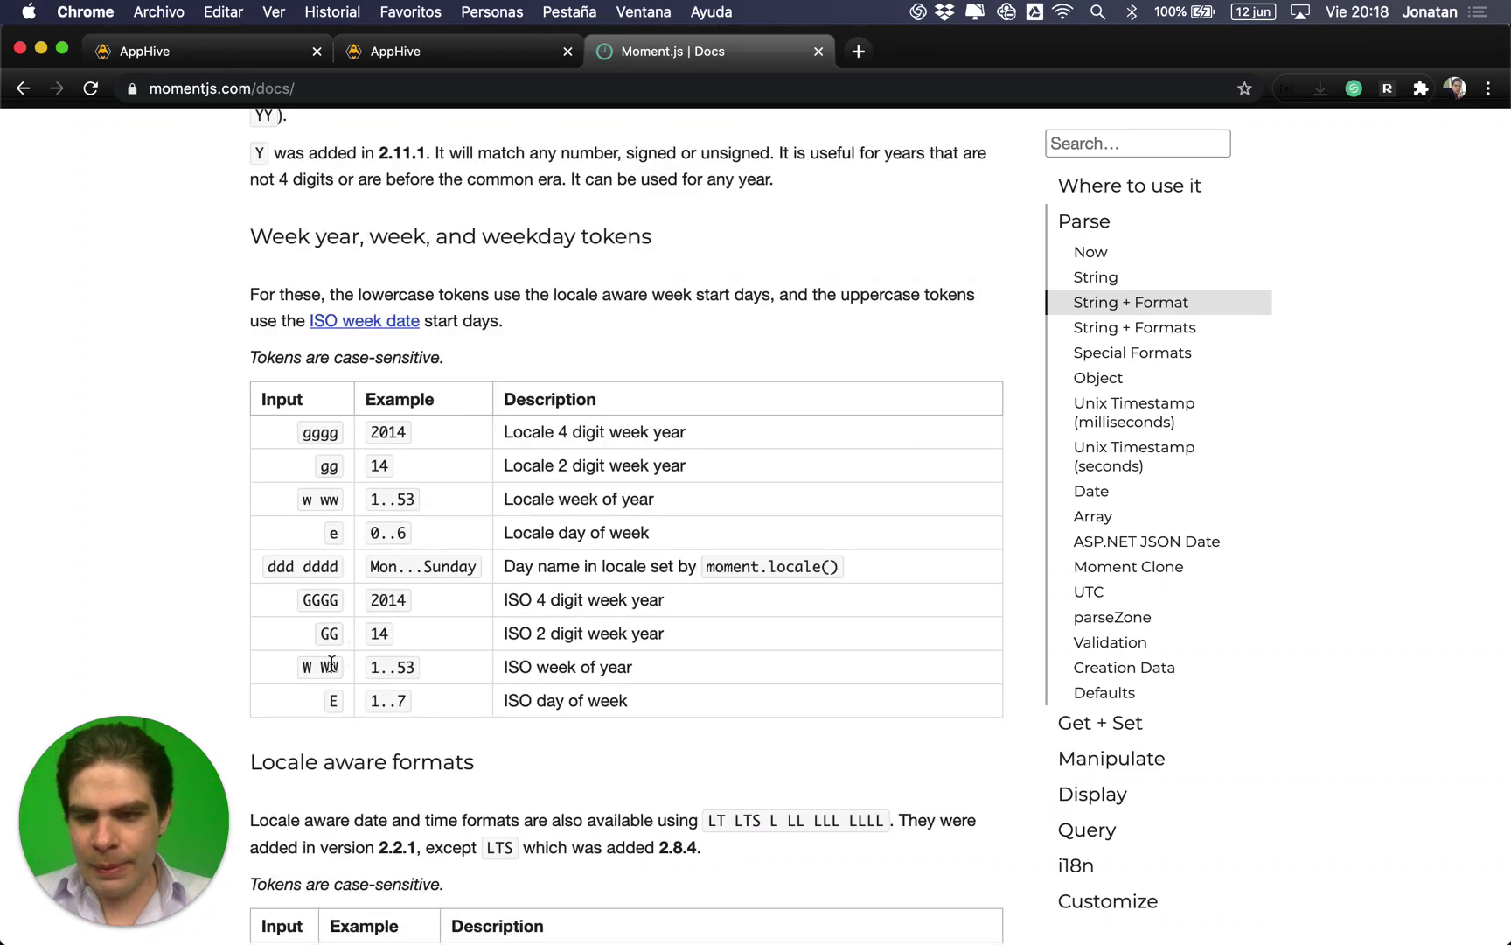
pyautogui.doubleClick(329, 499)
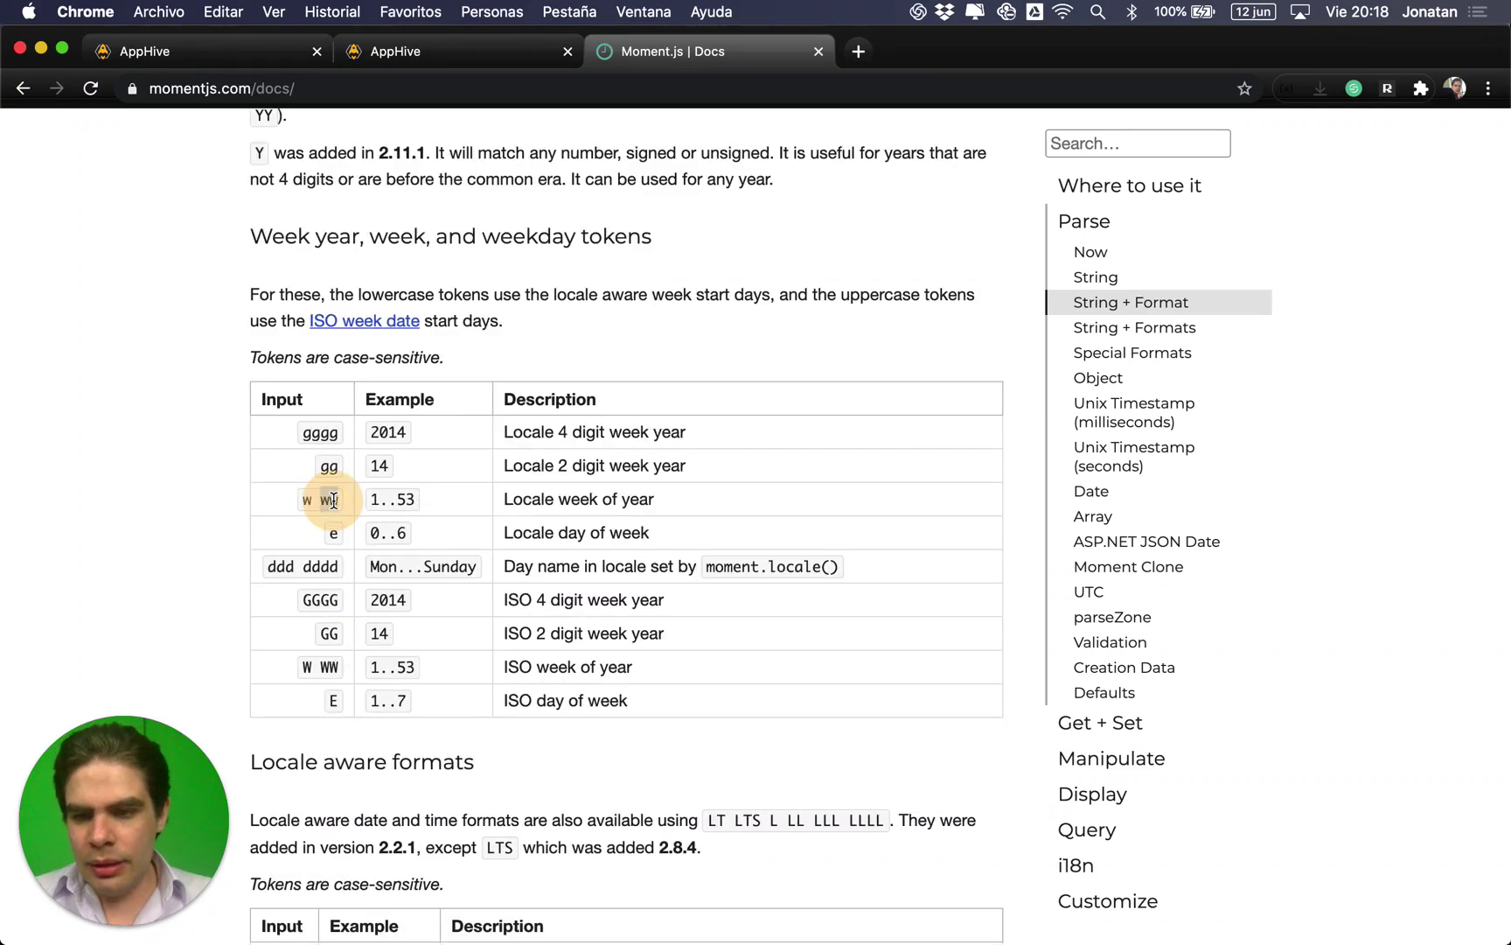
pyautogui.doubleClick(330, 666)
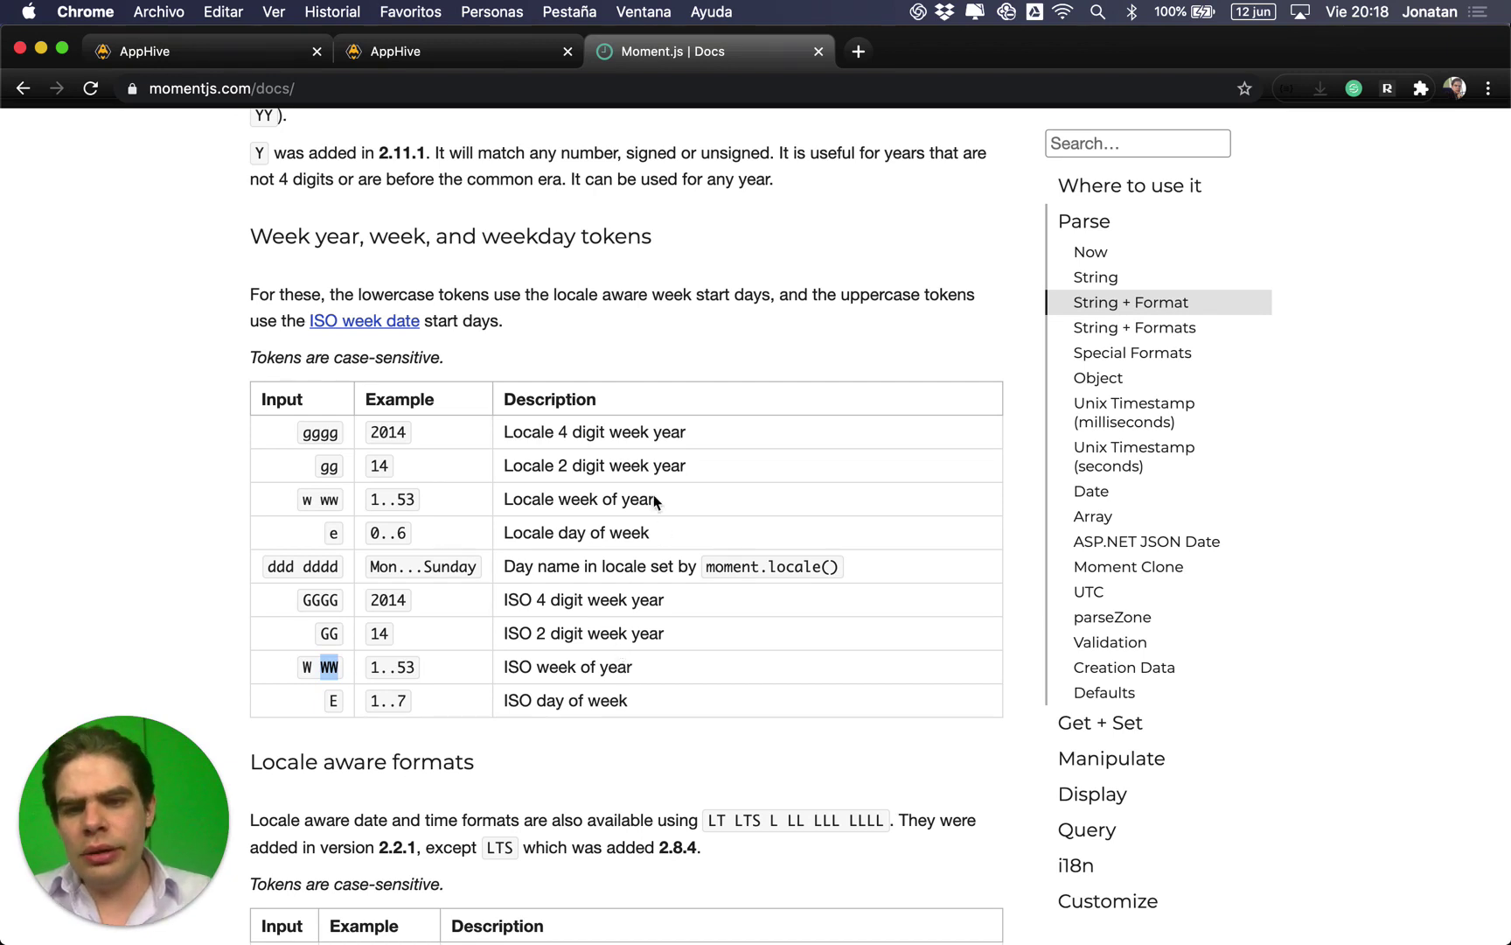
pyautogui.moveTo(654, 500); pyautogui.dragTo(536, 505)
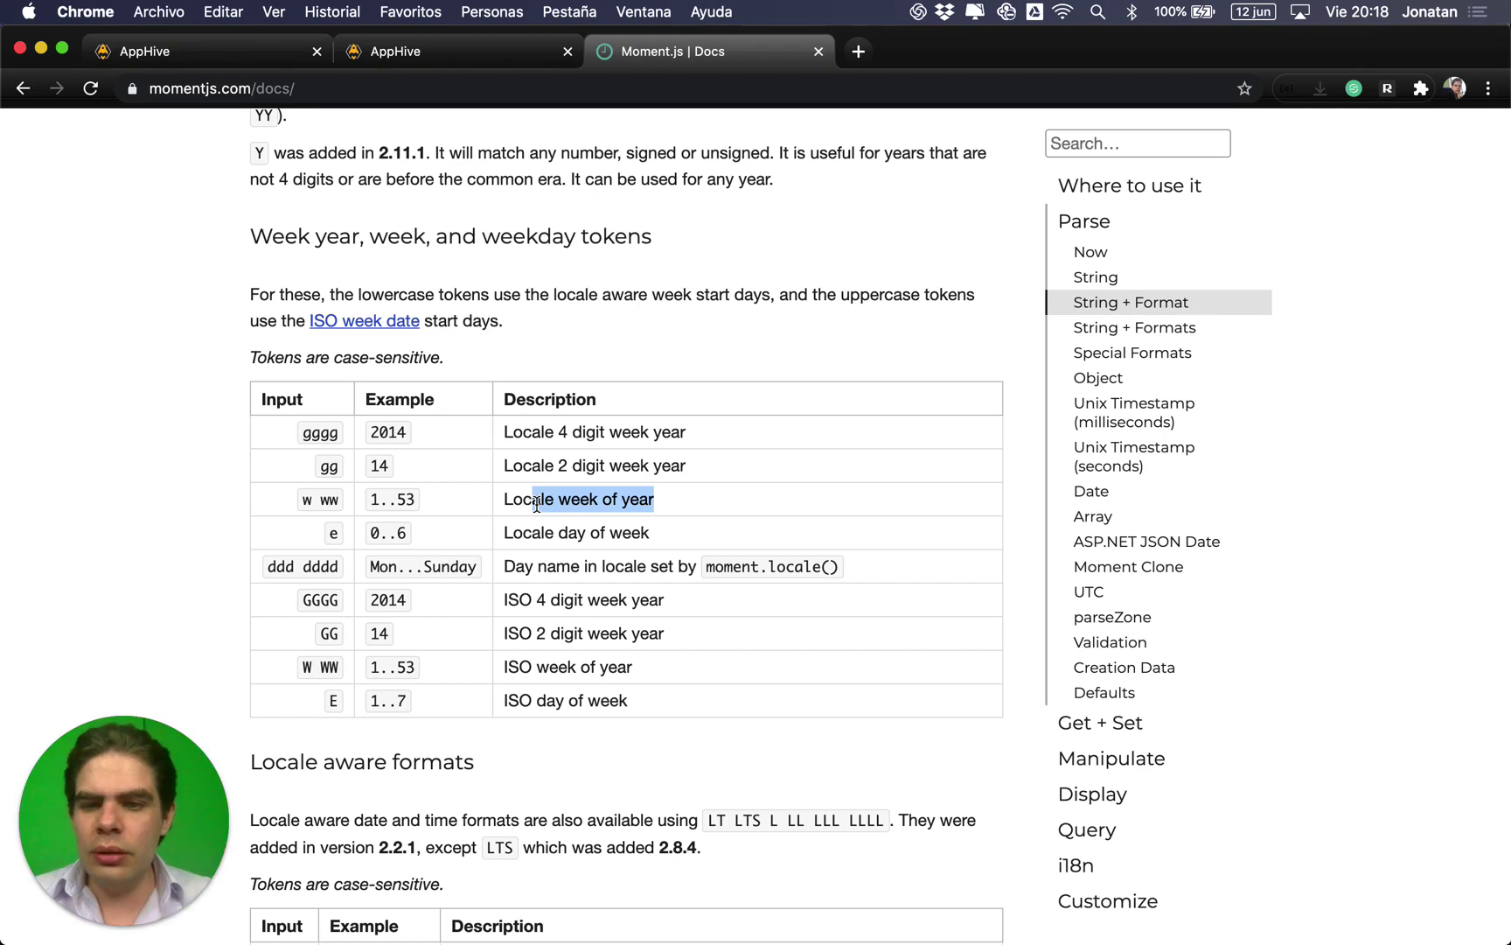
pyautogui.moveTo(643, 702); pyautogui.dragTo(566, 700)
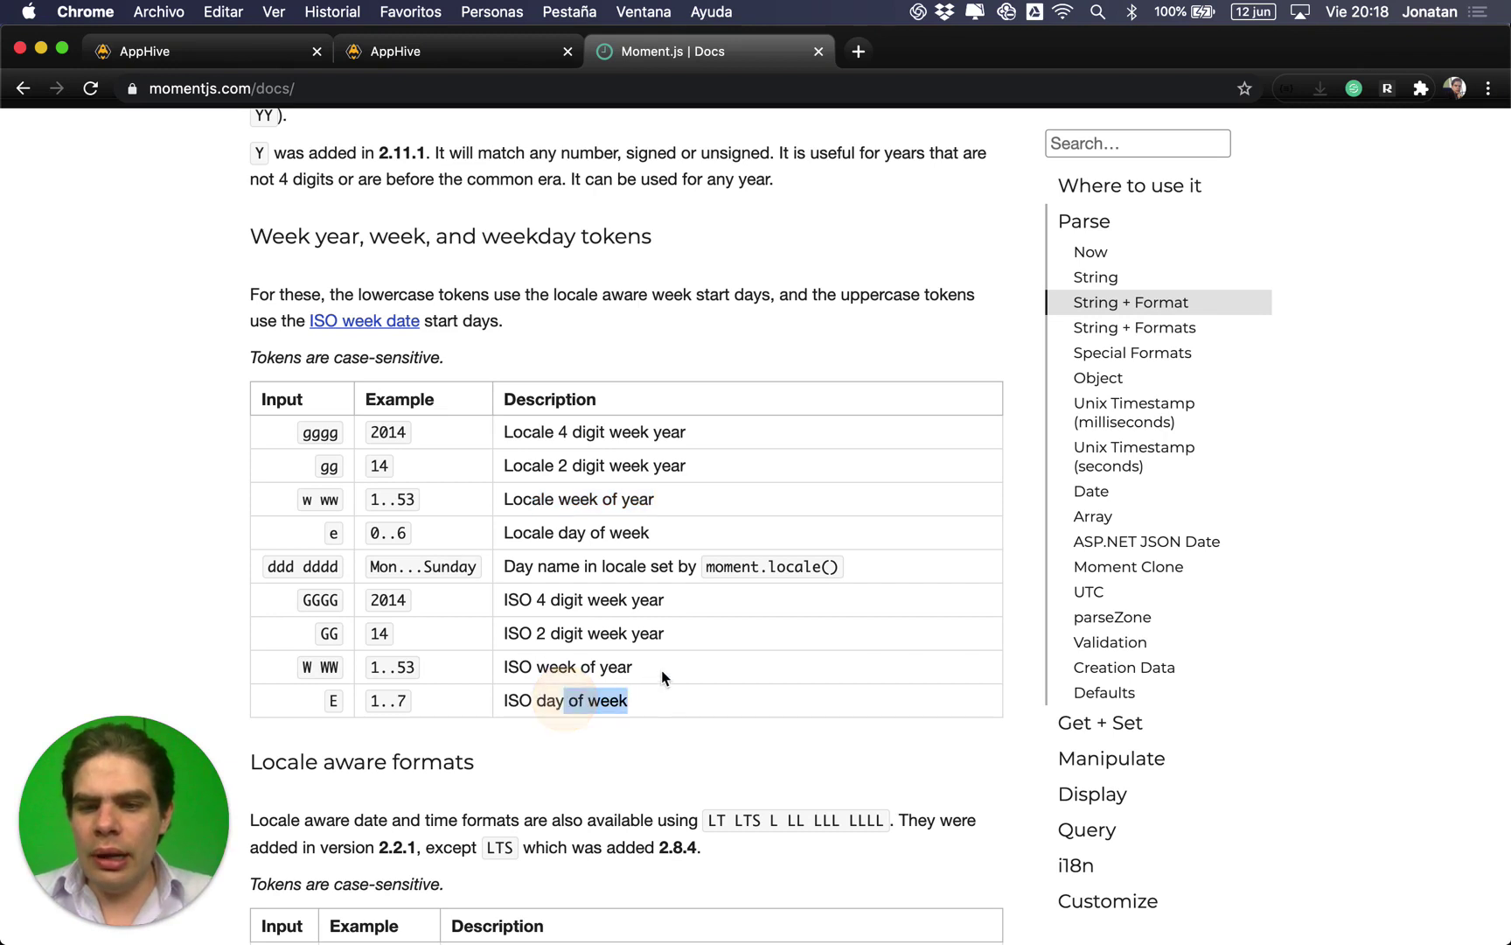
pyautogui.moveTo(658, 669); pyautogui.dragTo(505, 669)
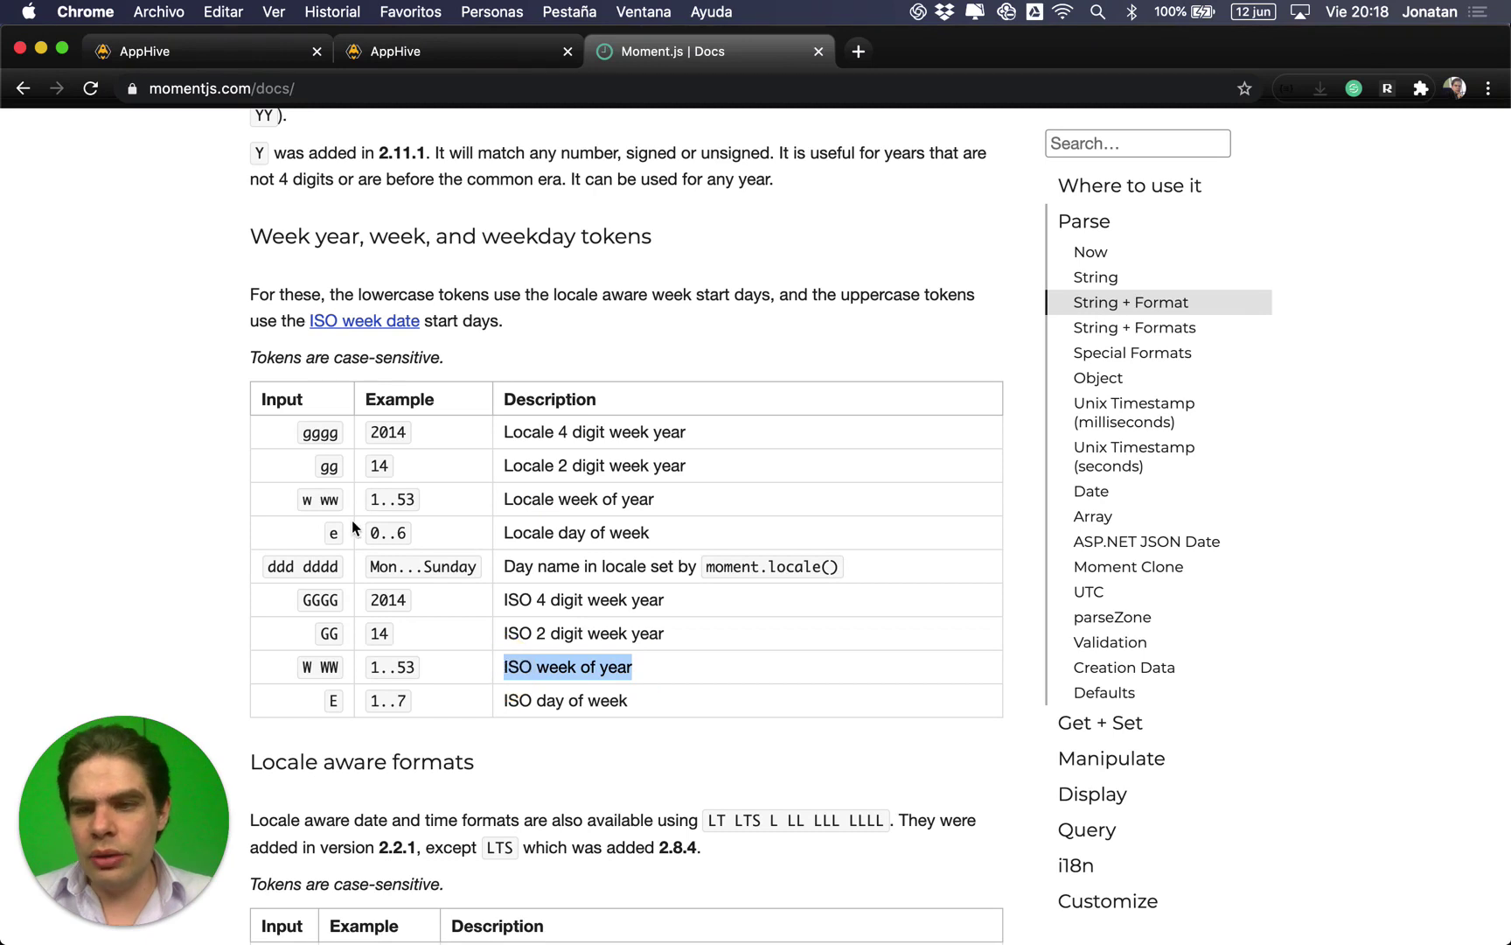
pyautogui.doubleClick(329, 668)
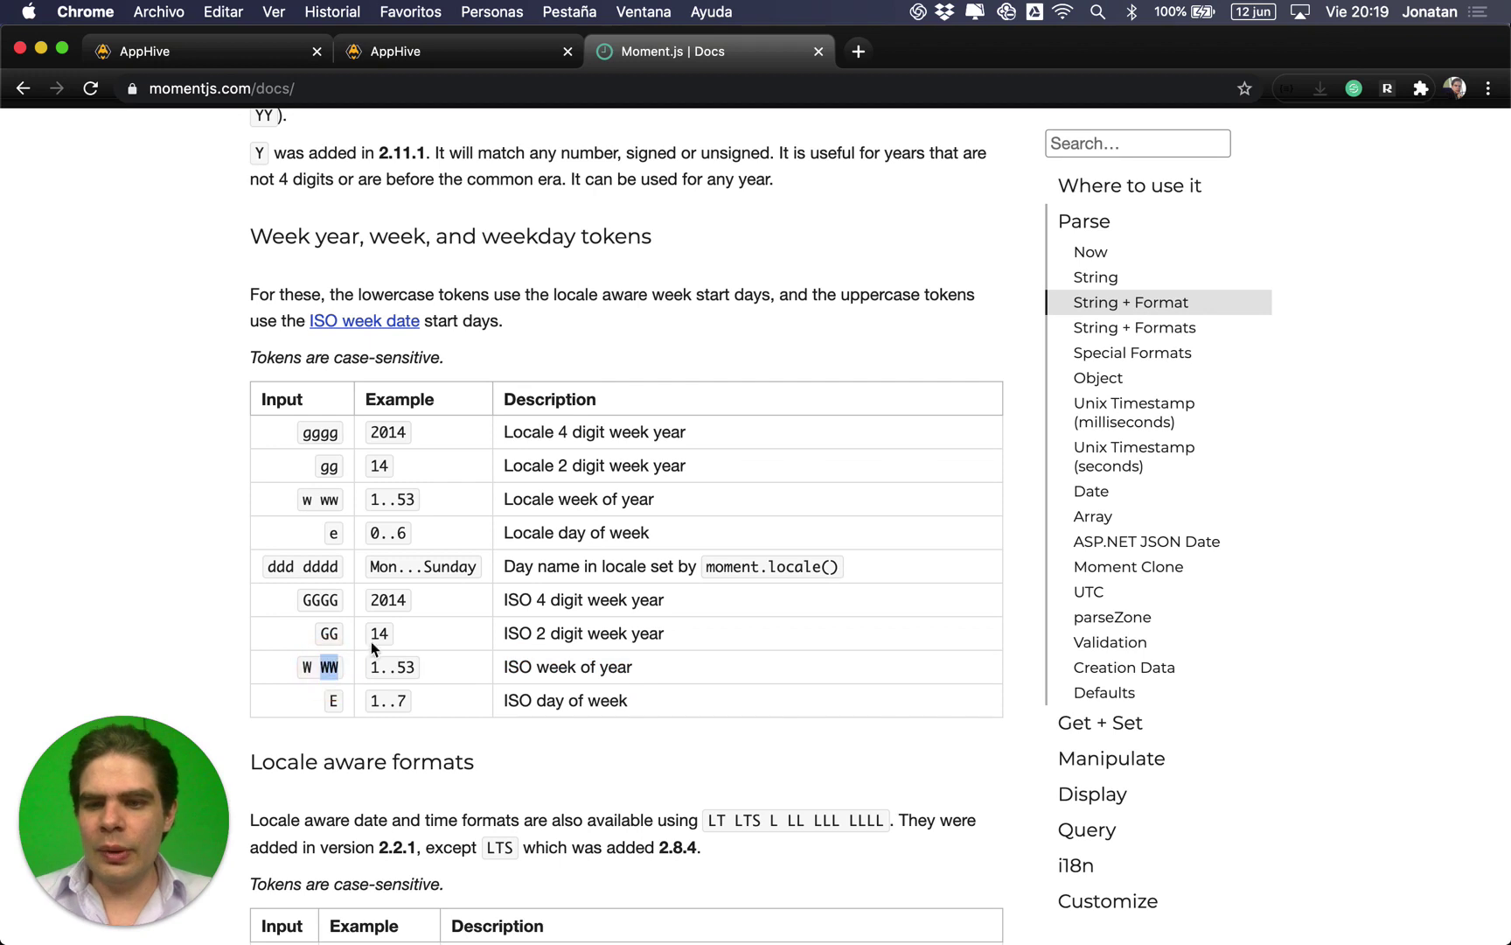
# Step: Switch back to AppHive and set the Global Formater's Target type detail to WWYY, checking it against the Moment.js week tokens
pyautogui.click(459, 63)
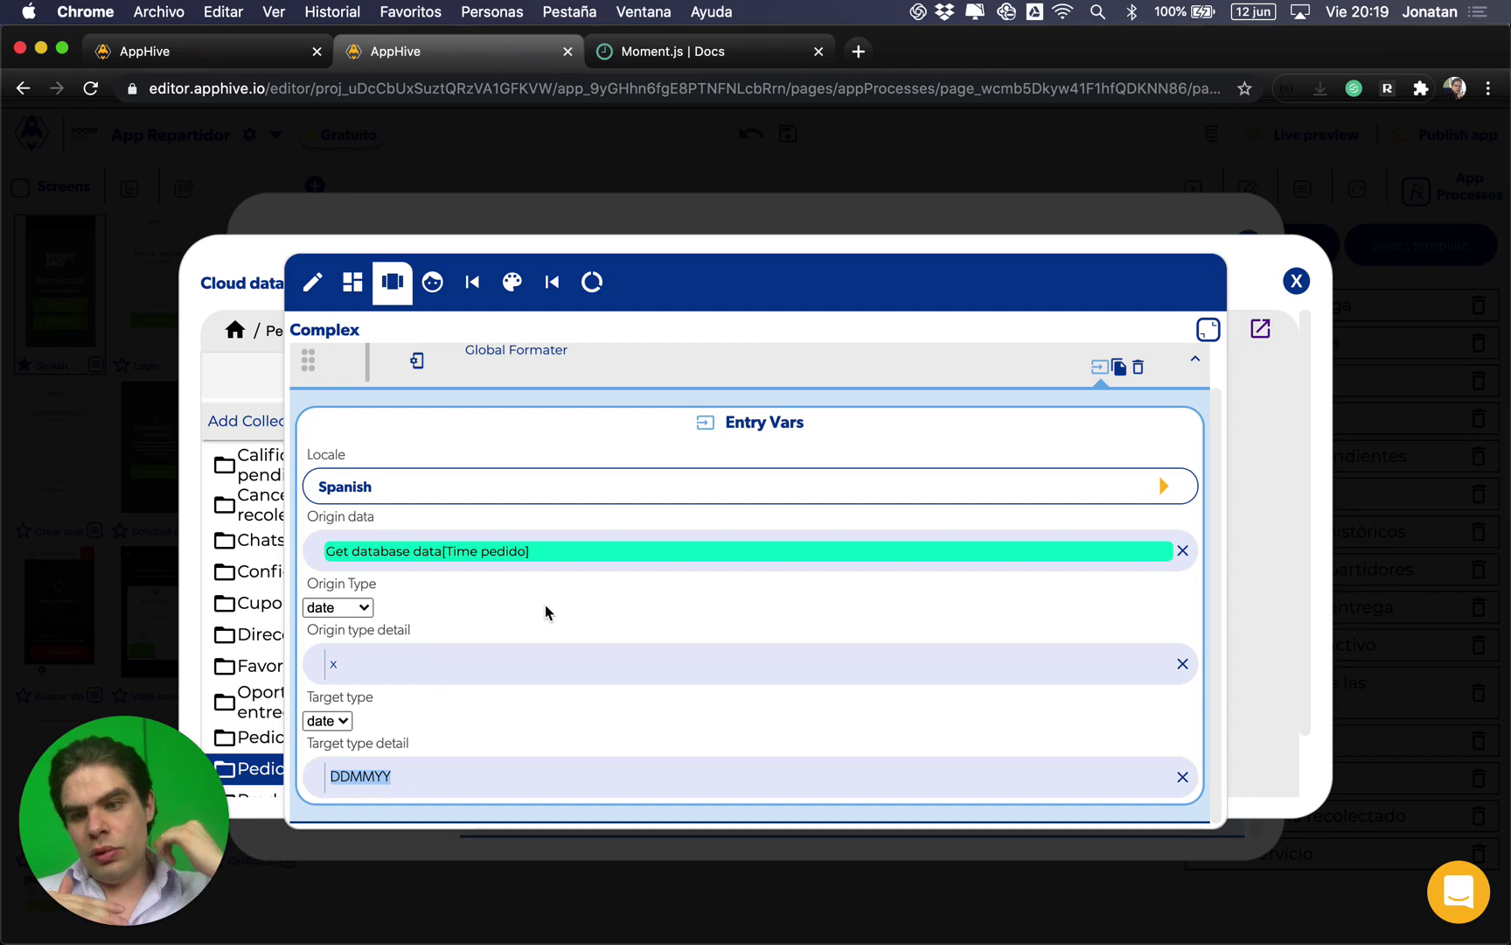
pyautogui.click(397, 775)
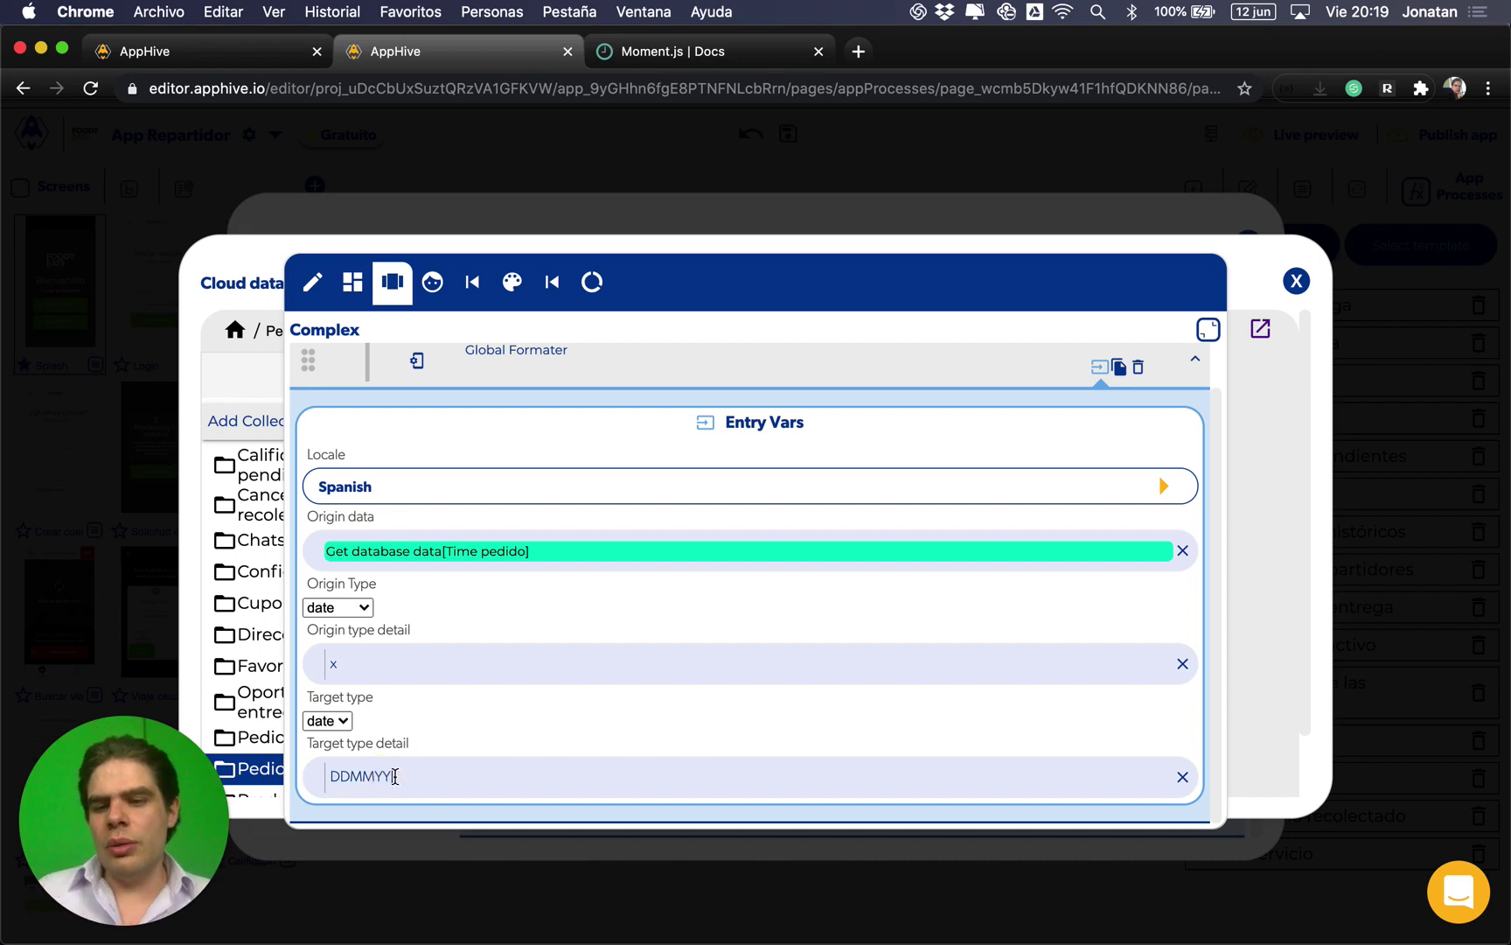
pyautogui.click(396, 776)
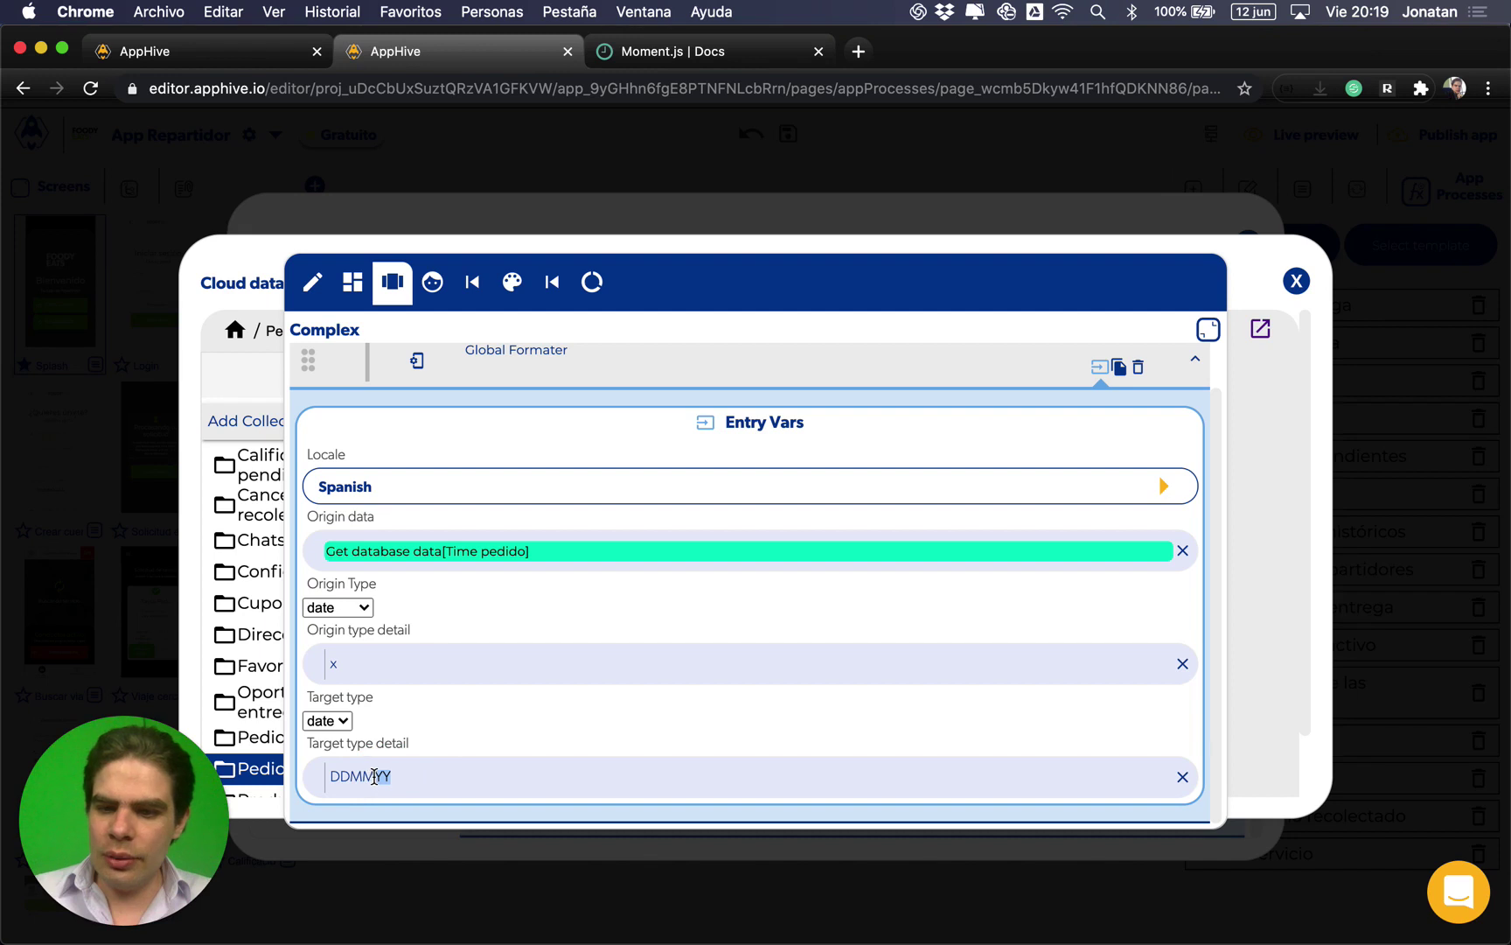
pyautogui.click(374, 775)
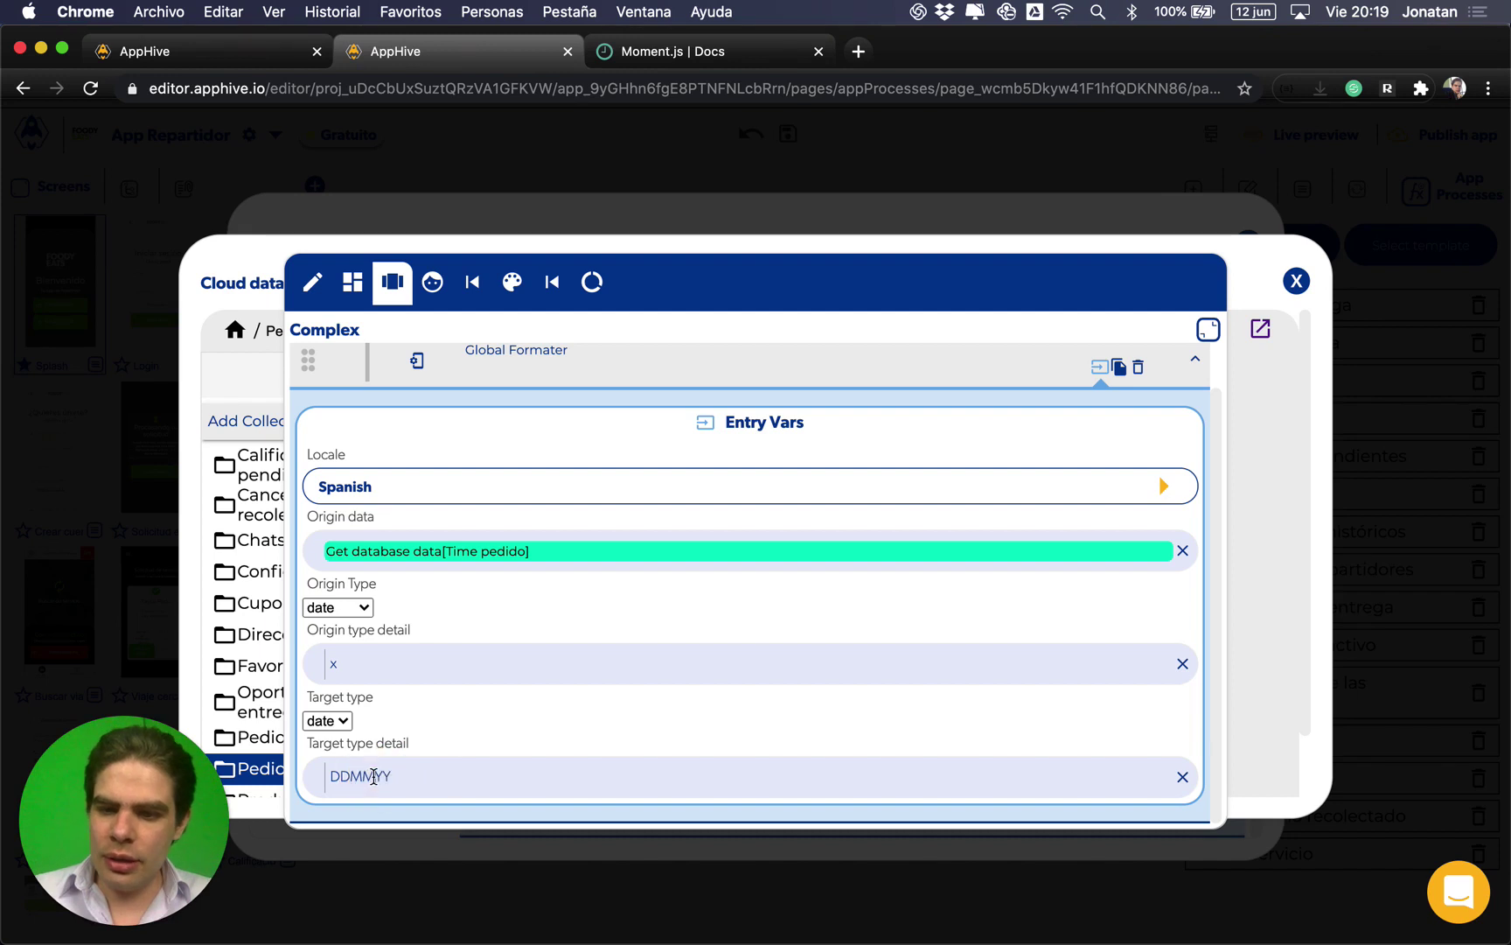
pyautogui.press('BackSpace')
pyautogui.press('BackSpace')
pyautogui.press('BackSpace')
pyautogui.press('BackSpace')
pyautogui.write('WW')
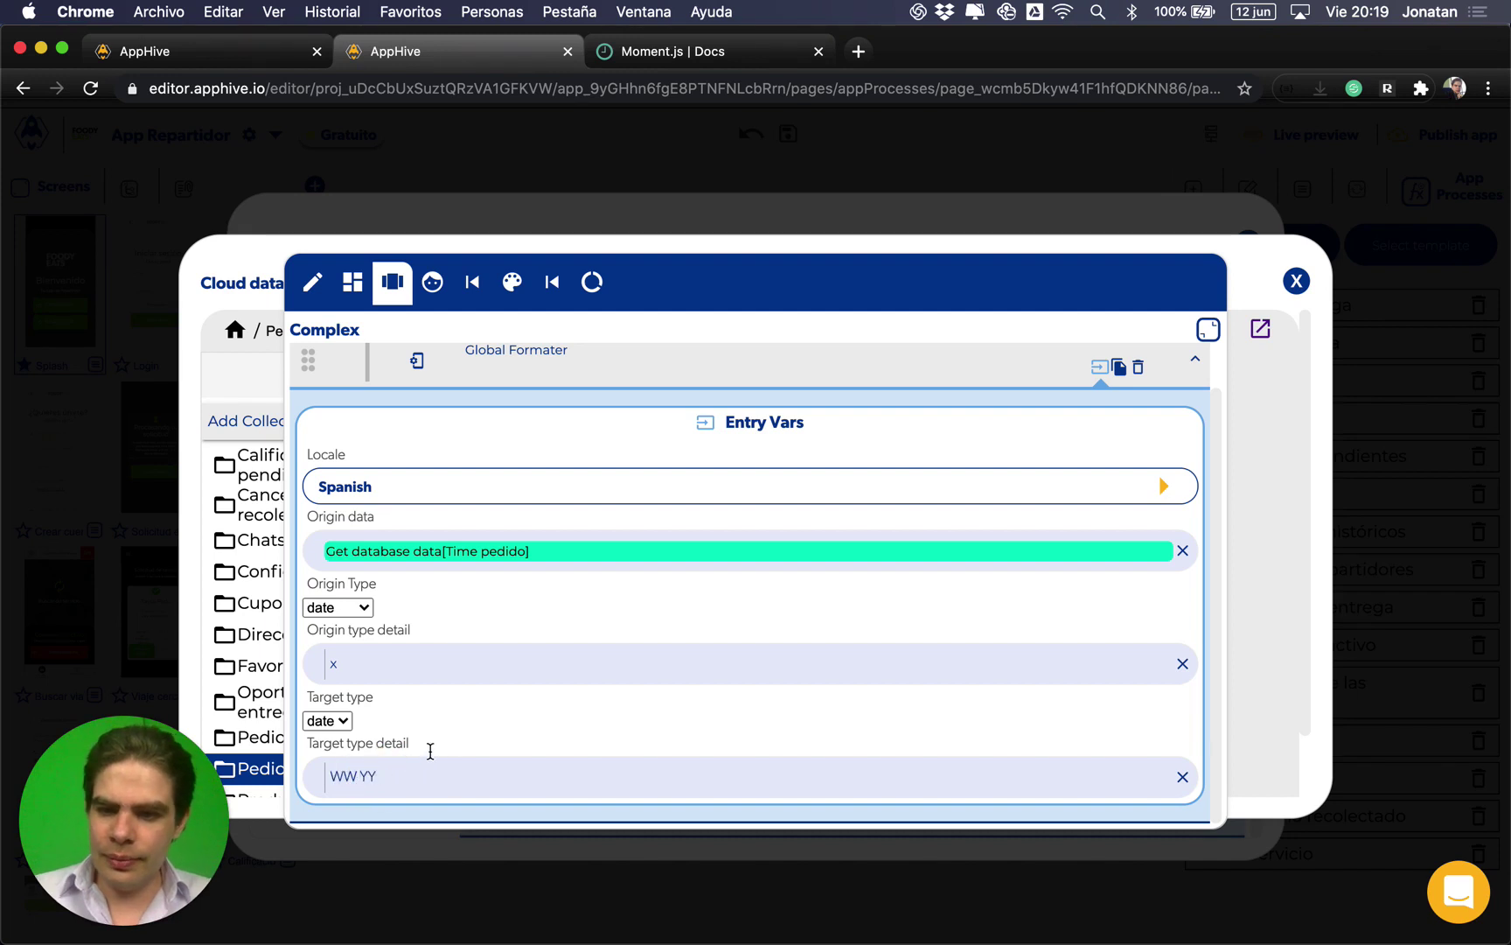
pyautogui.click(361, 774)
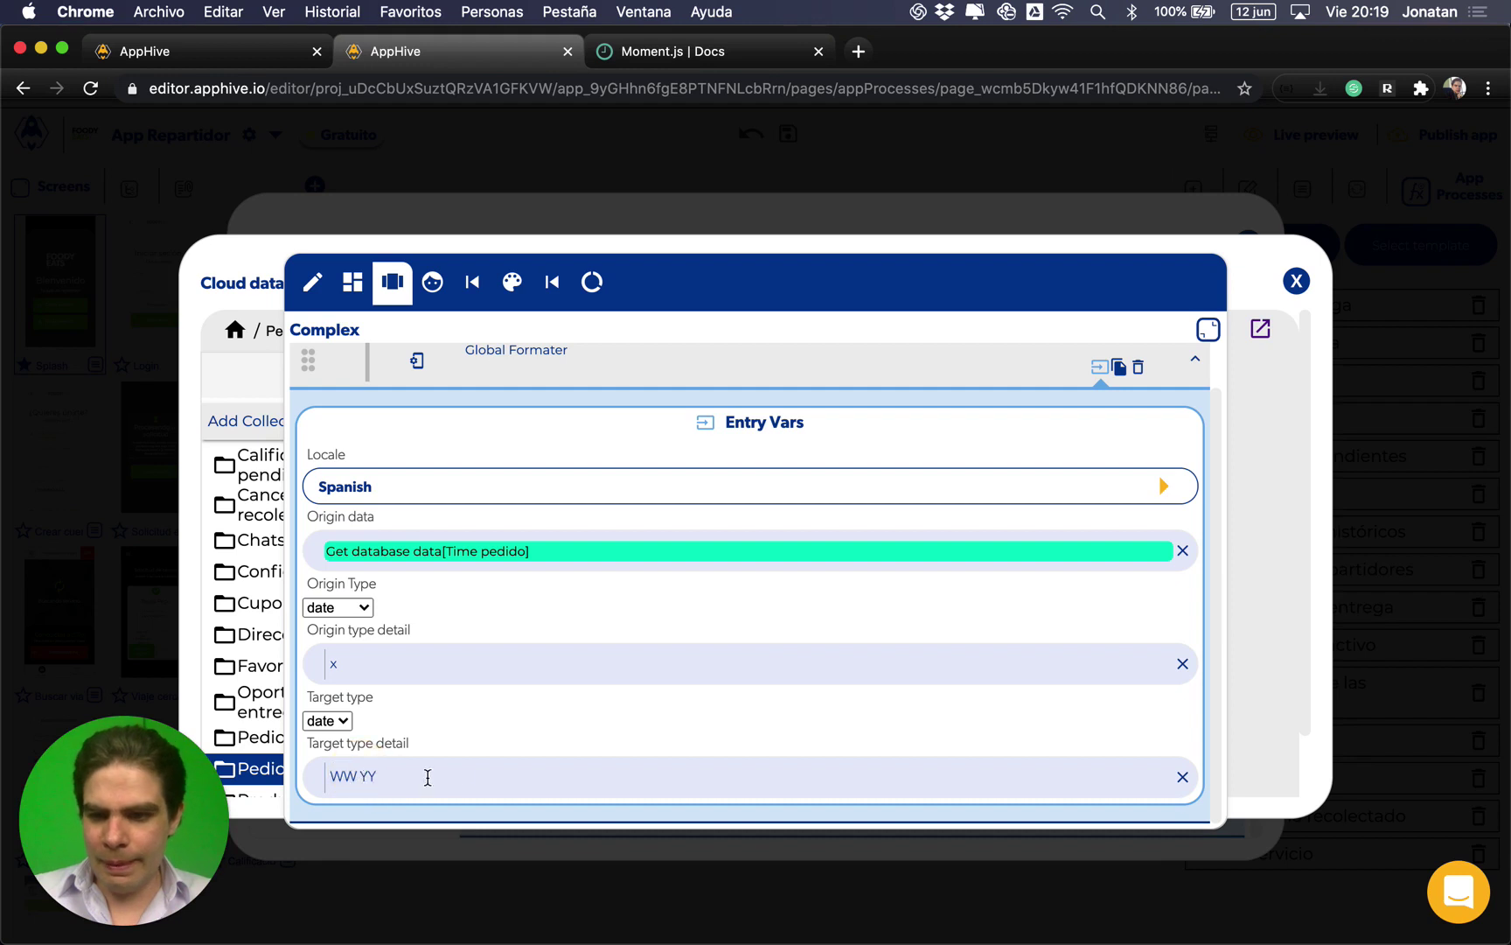
pyautogui.click(364, 776)
pyautogui.press('BackSpace')
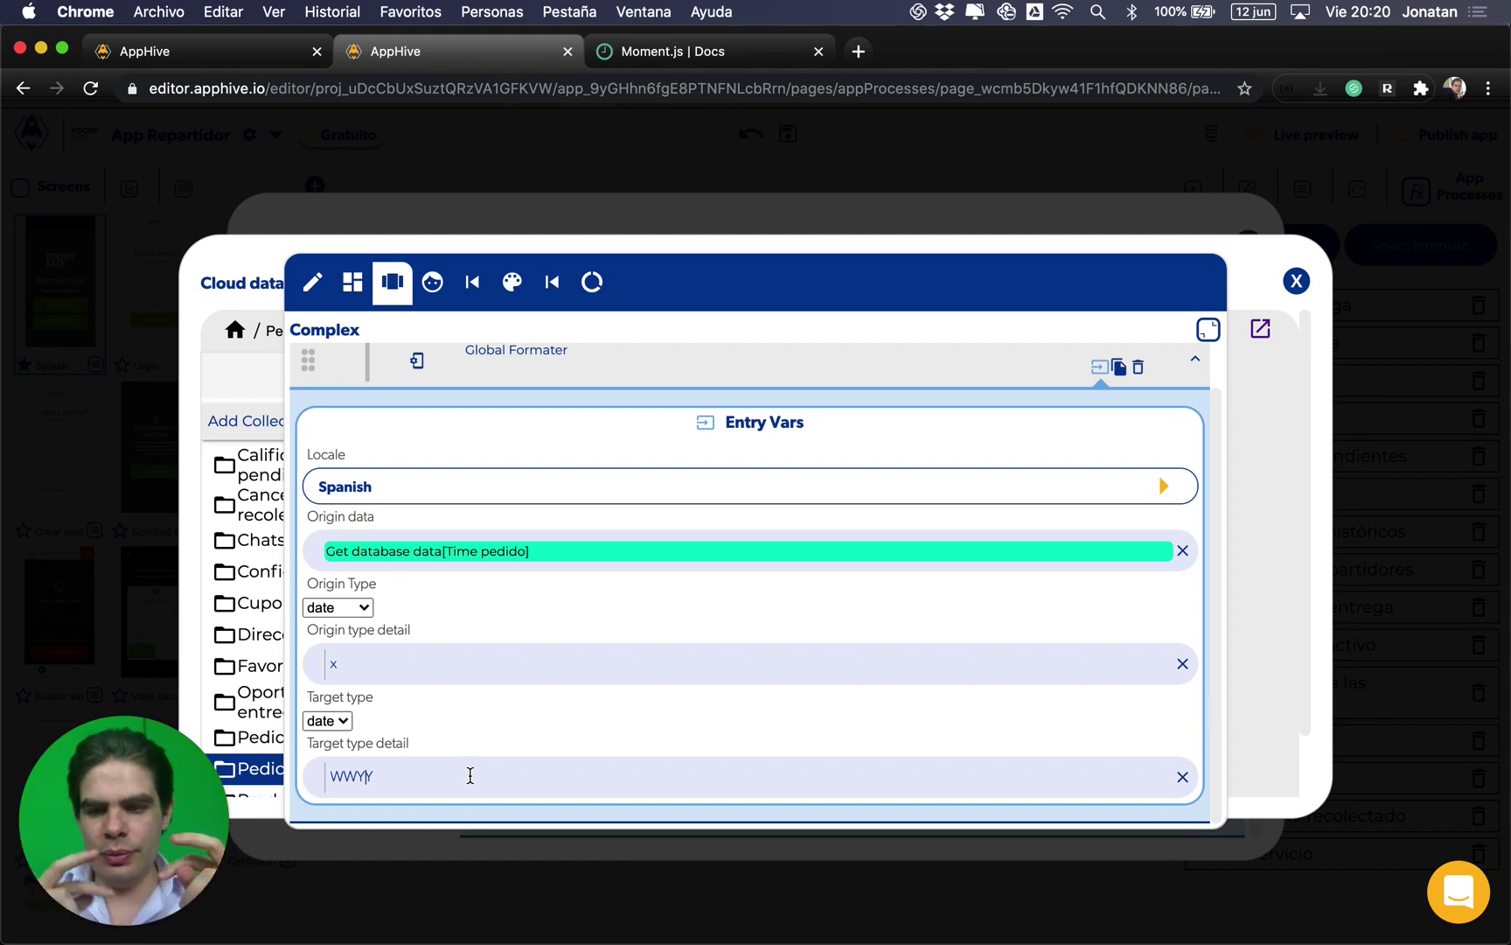
pyautogui.click(691, 53)
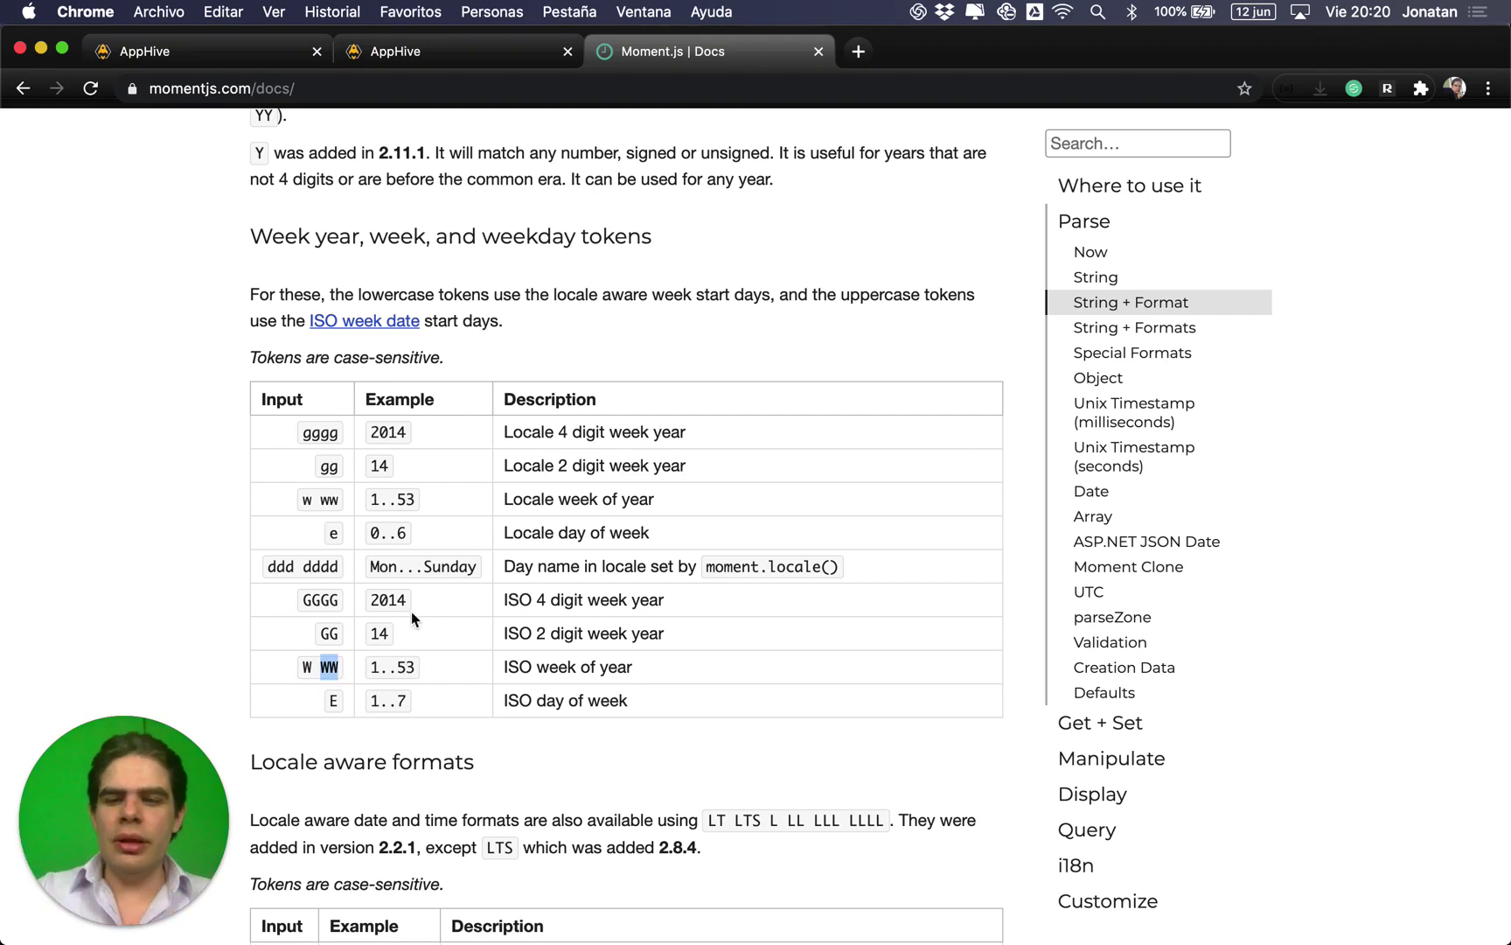
pyautogui.click(524, 55)
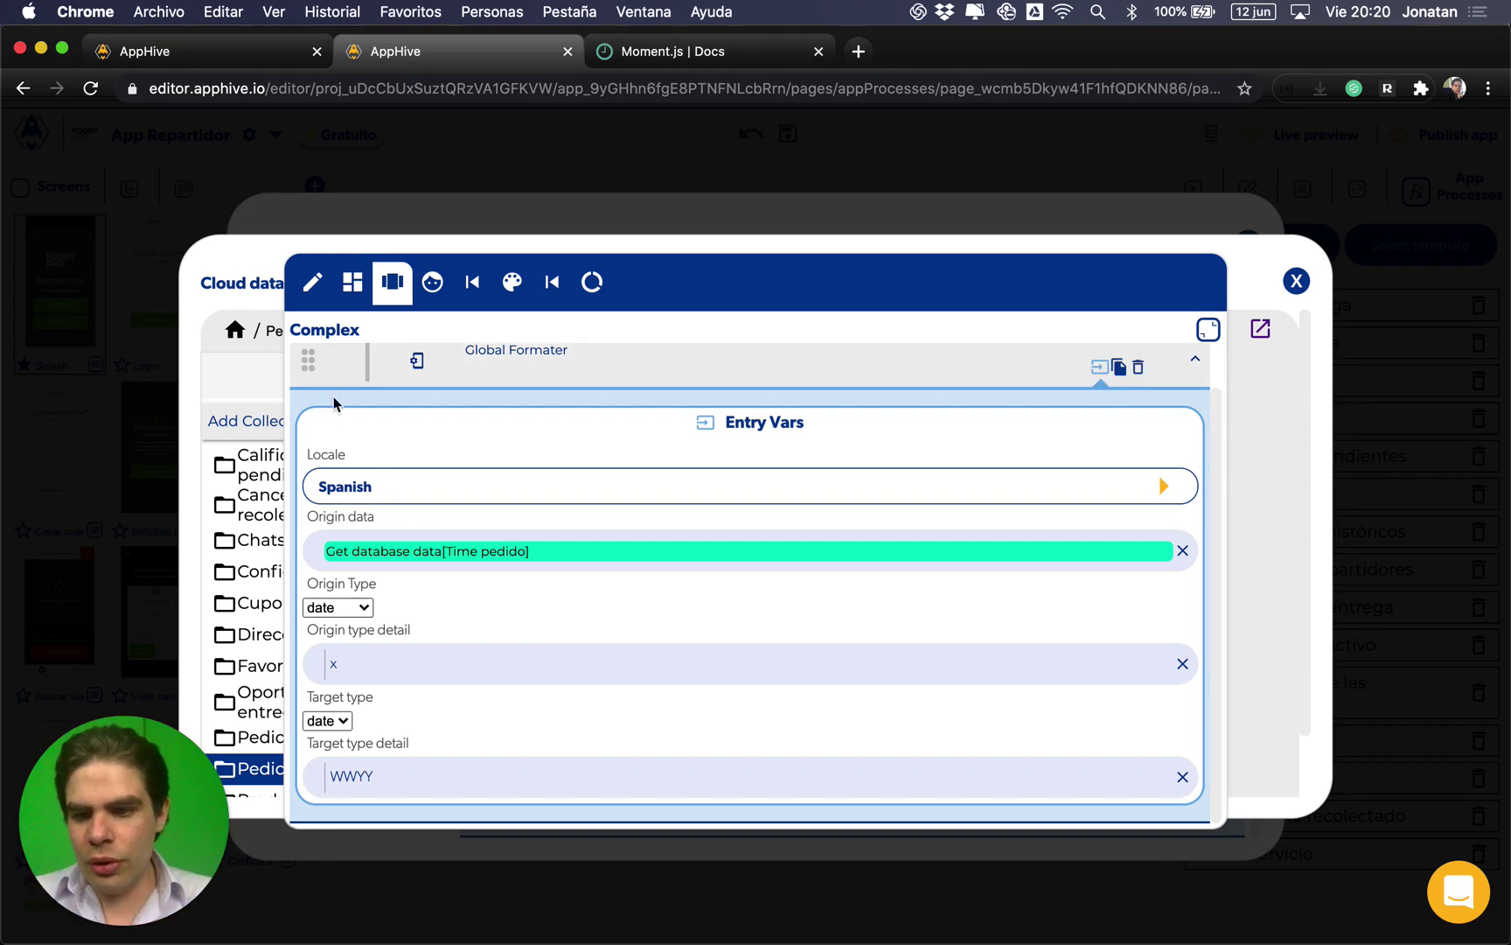
# Step: Add an onComputeCallback action to the Negocio id semana function's onCompute event
pyautogui.scroll(1, 335, 428)
pyautogui.scroll(3, 335, 428)
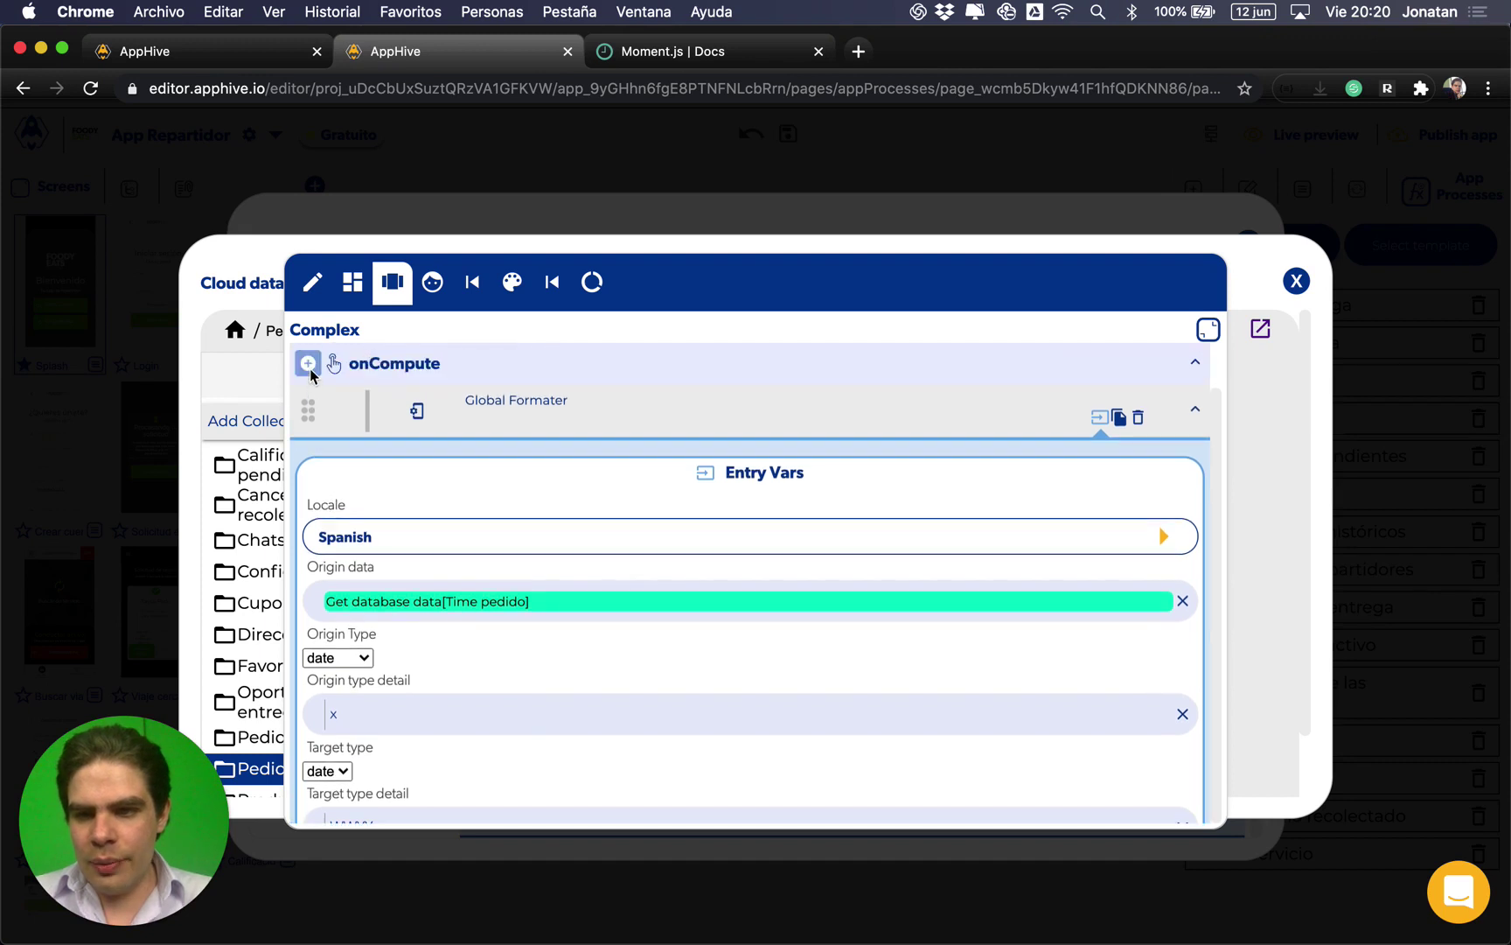
pyautogui.click(309, 367)
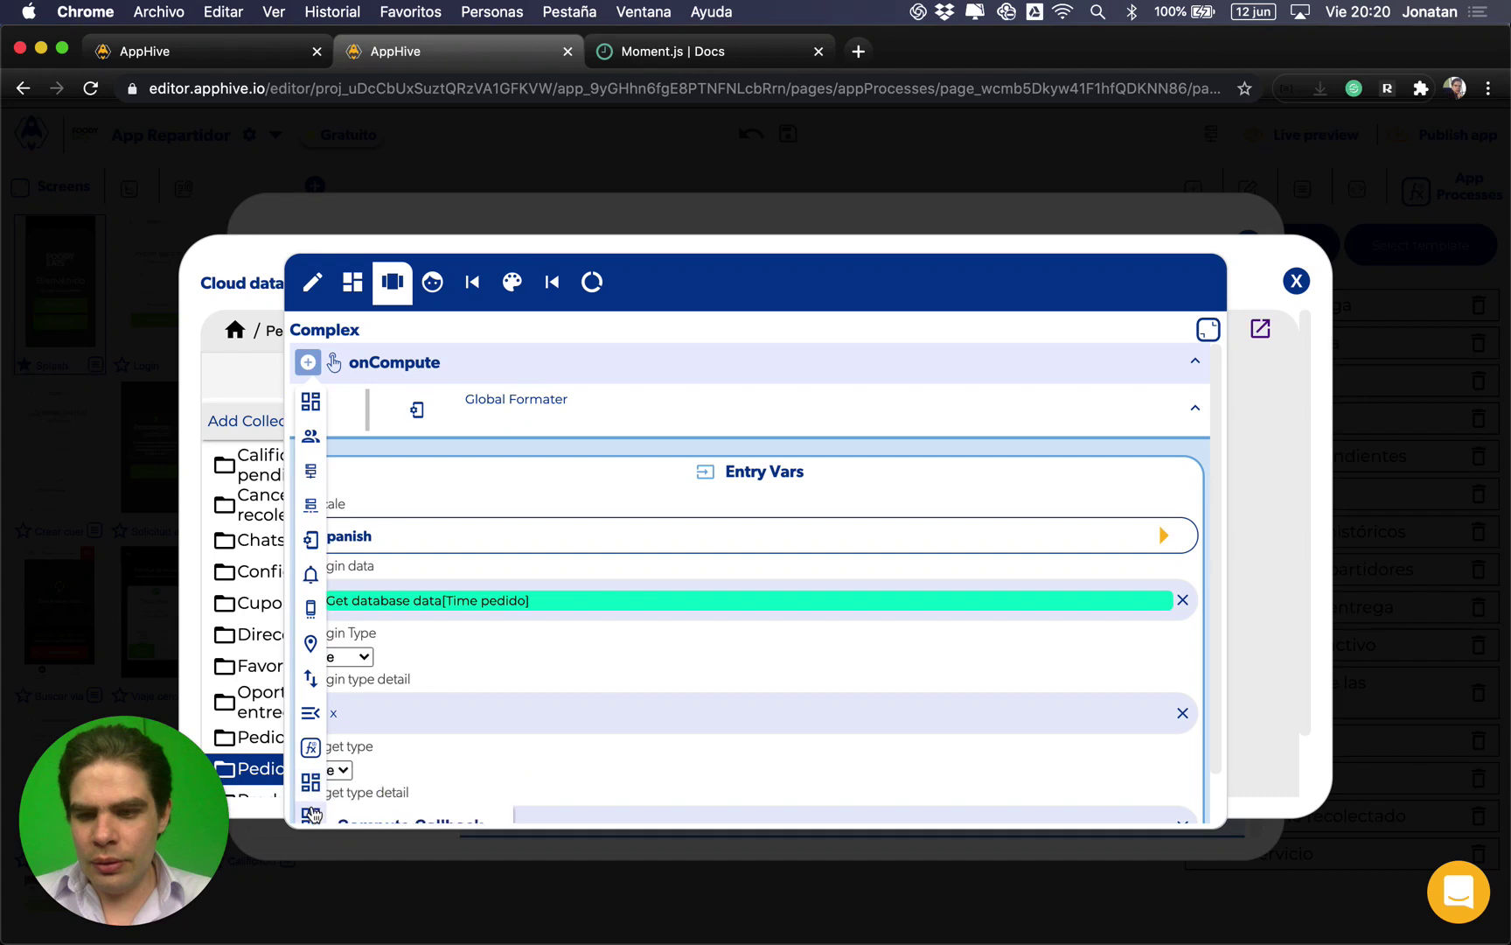
pyautogui.scroll(-1, 311, 815)
pyautogui.click(370, 805)
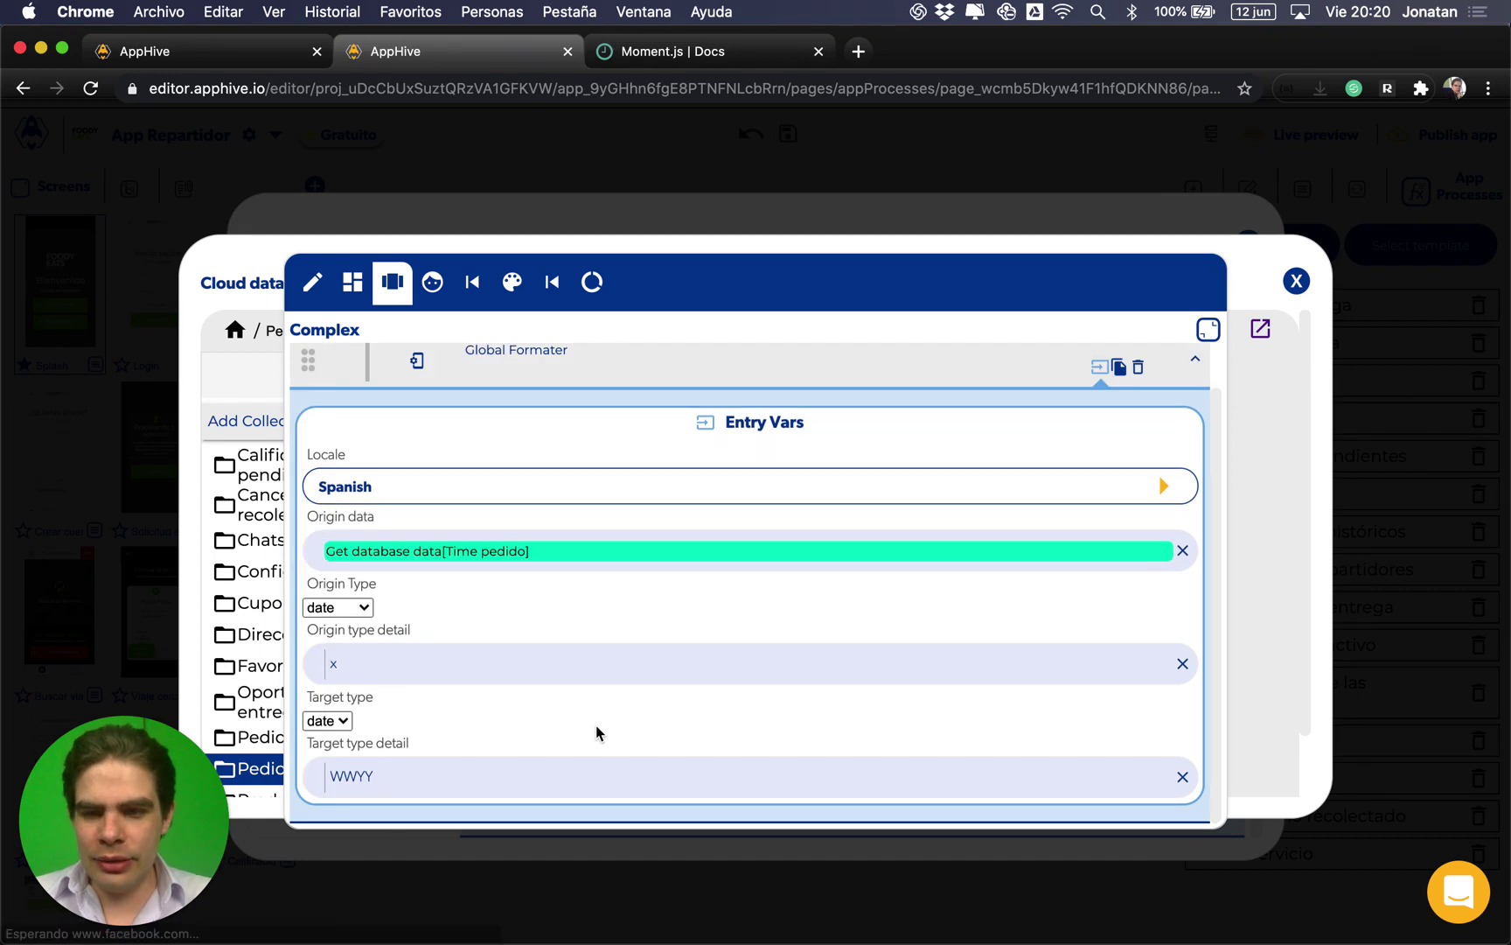
pyautogui.scroll(1, 539, 658)
pyautogui.scroll(-3, 540, 663)
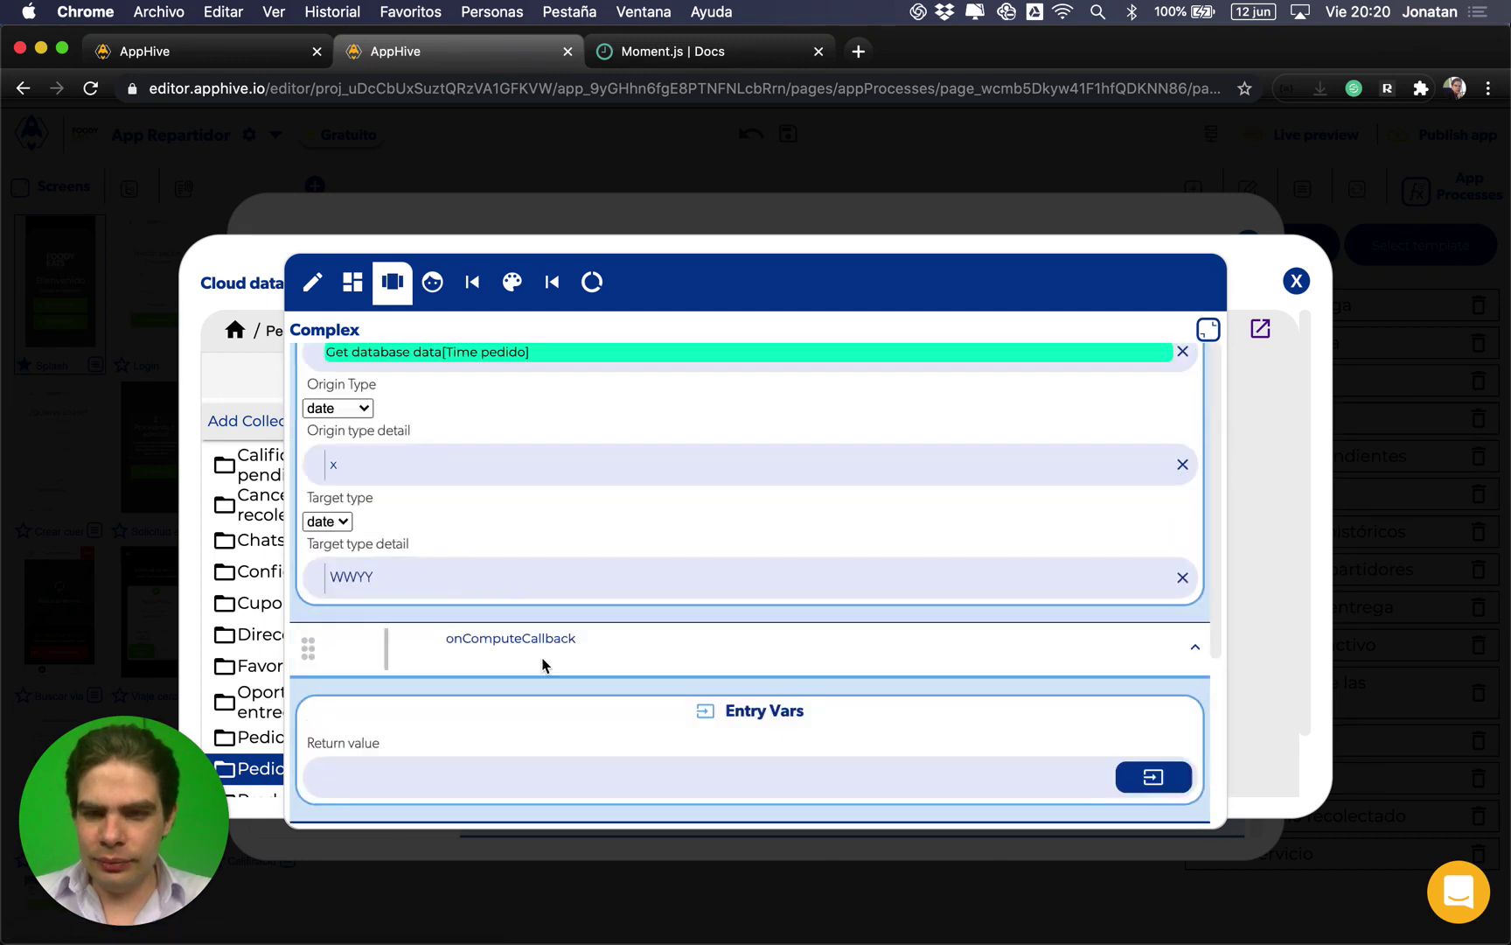
# Step: Add a Concat action to the onCompute event and move it between the Global Formater and onComputeCallback
pyautogui.scroll(3, 542, 665)
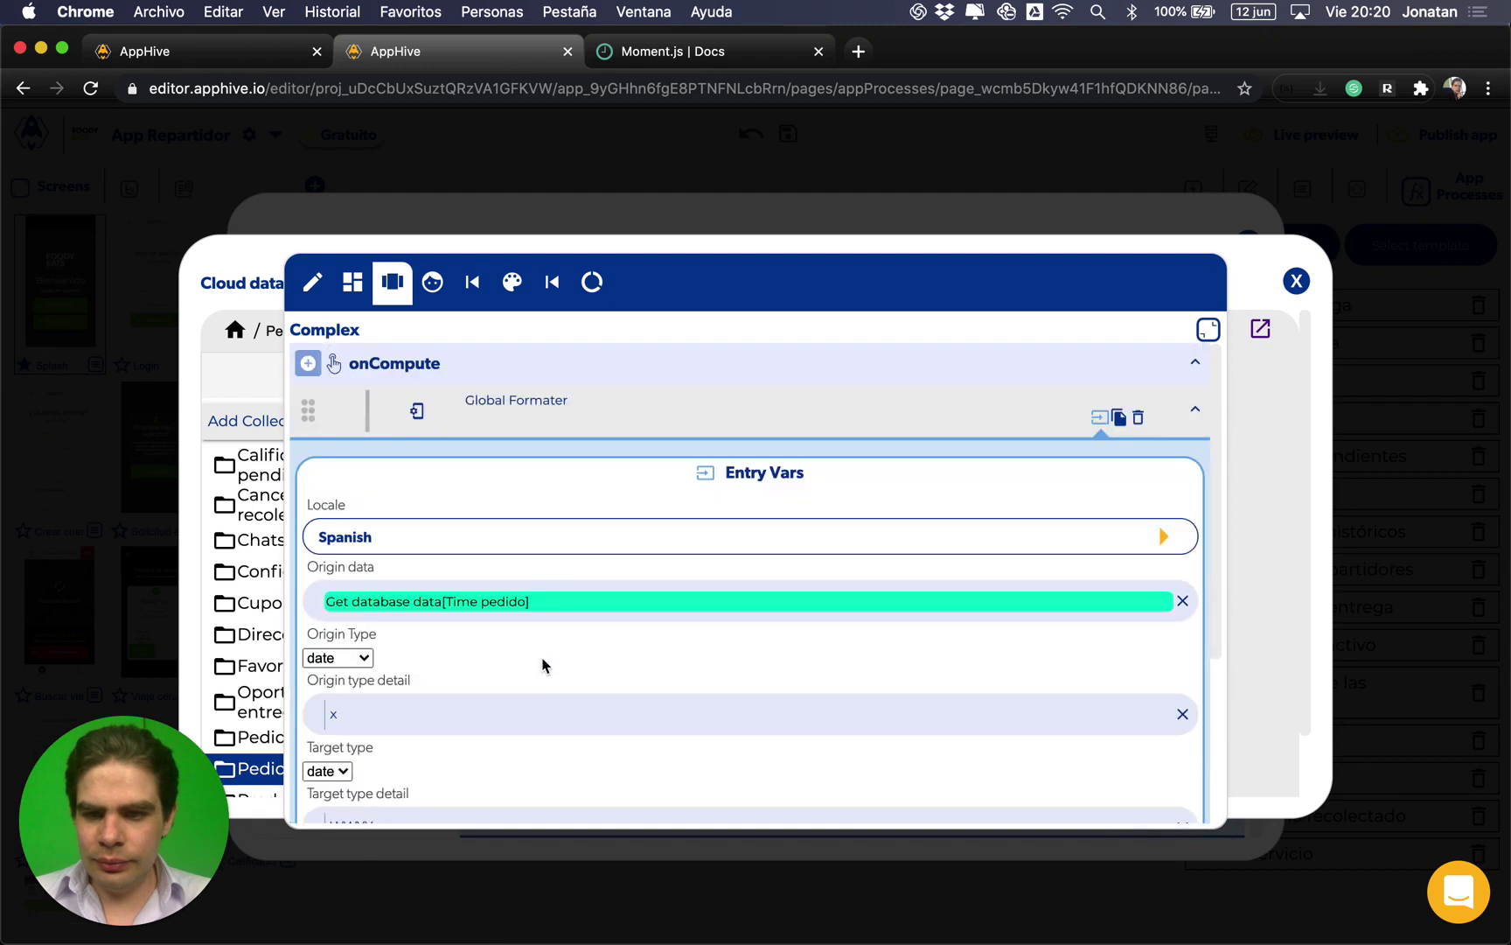
pyautogui.click(308, 363)
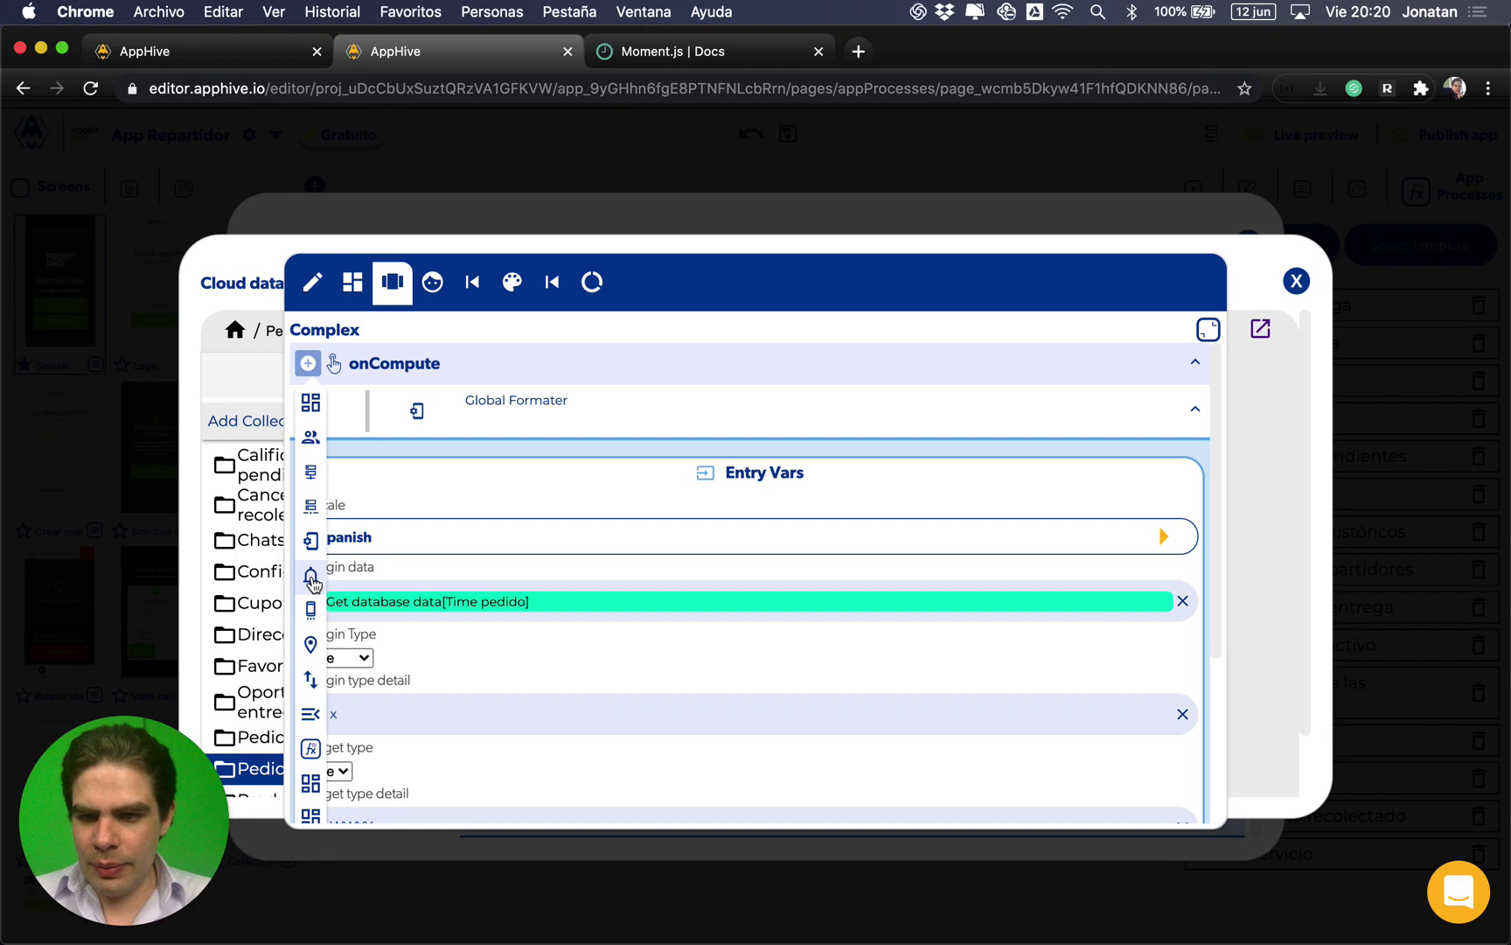
pyautogui.click(311, 540)
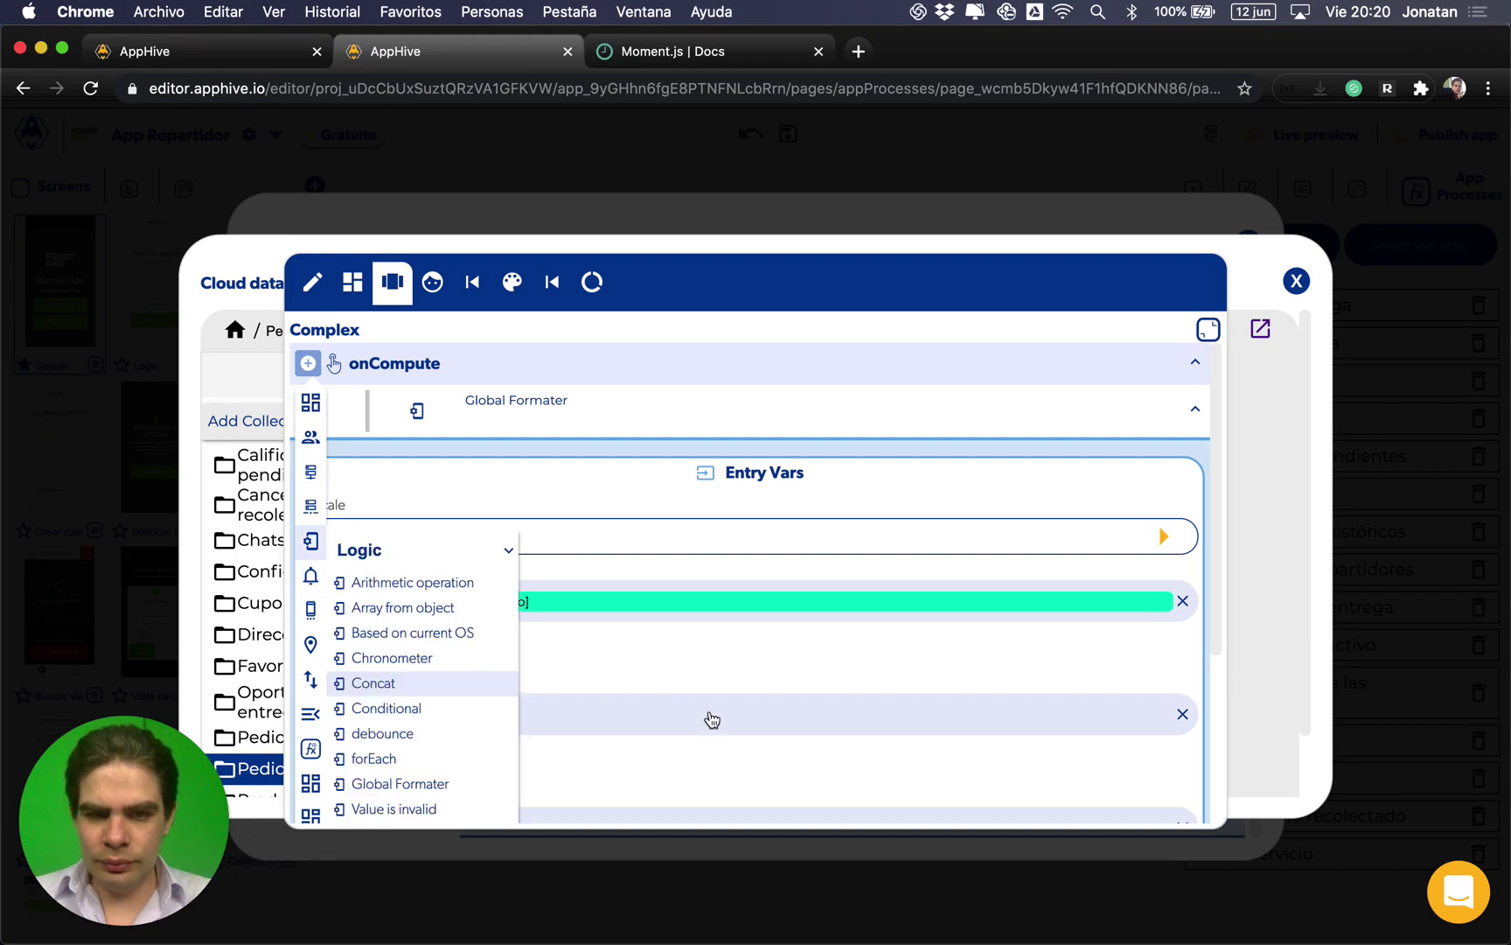
pyautogui.click(883, 763)
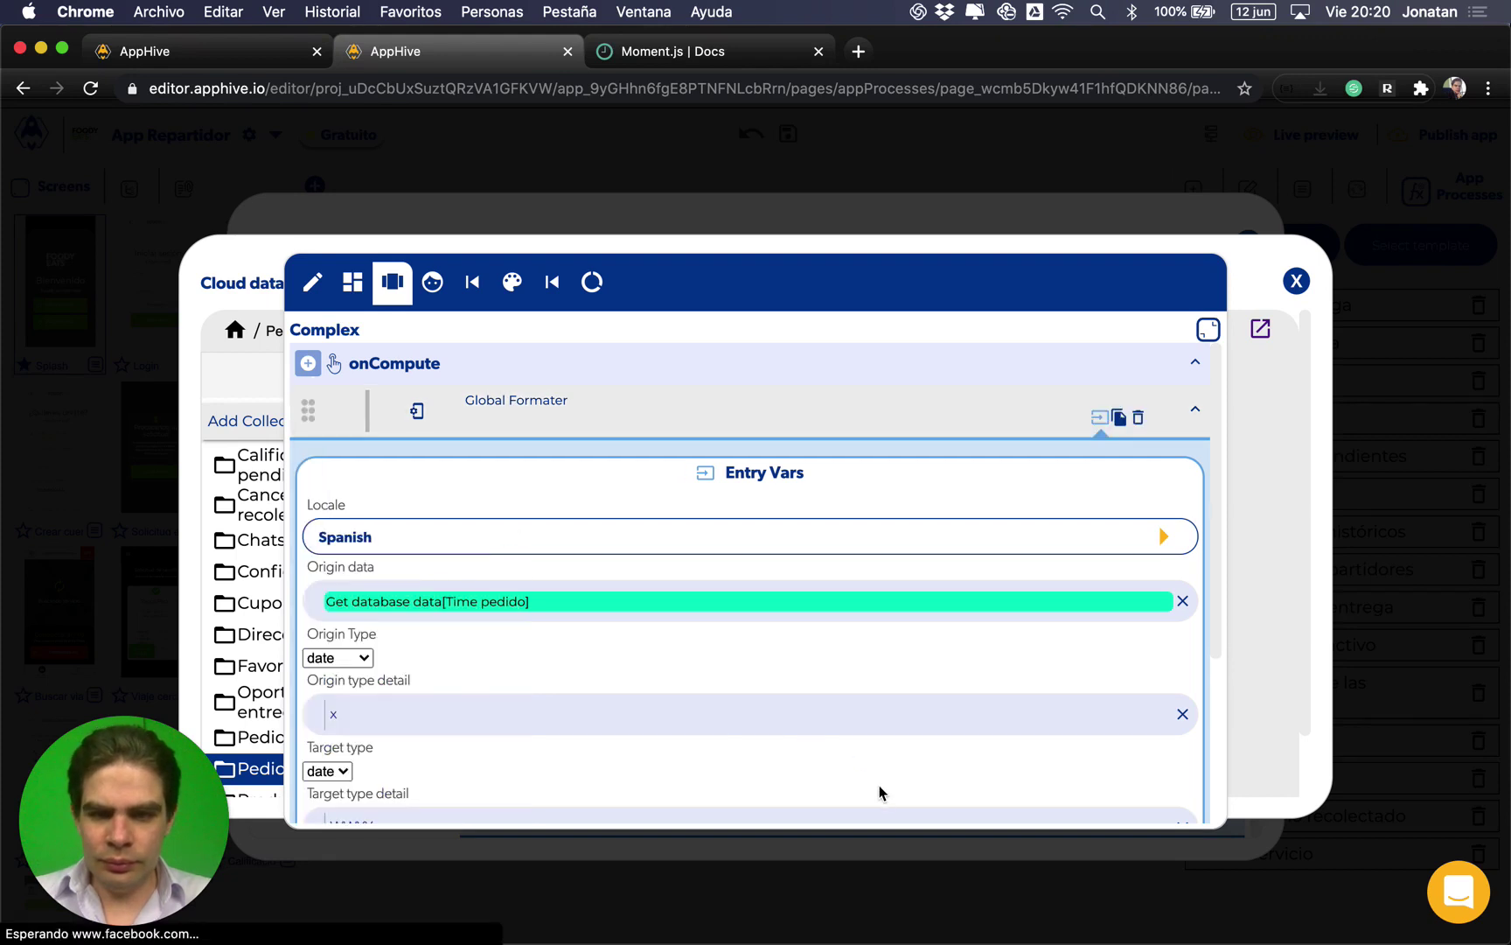
pyautogui.scroll(-3, 880, 792)
pyautogui.scroll(-1, 881, 792)
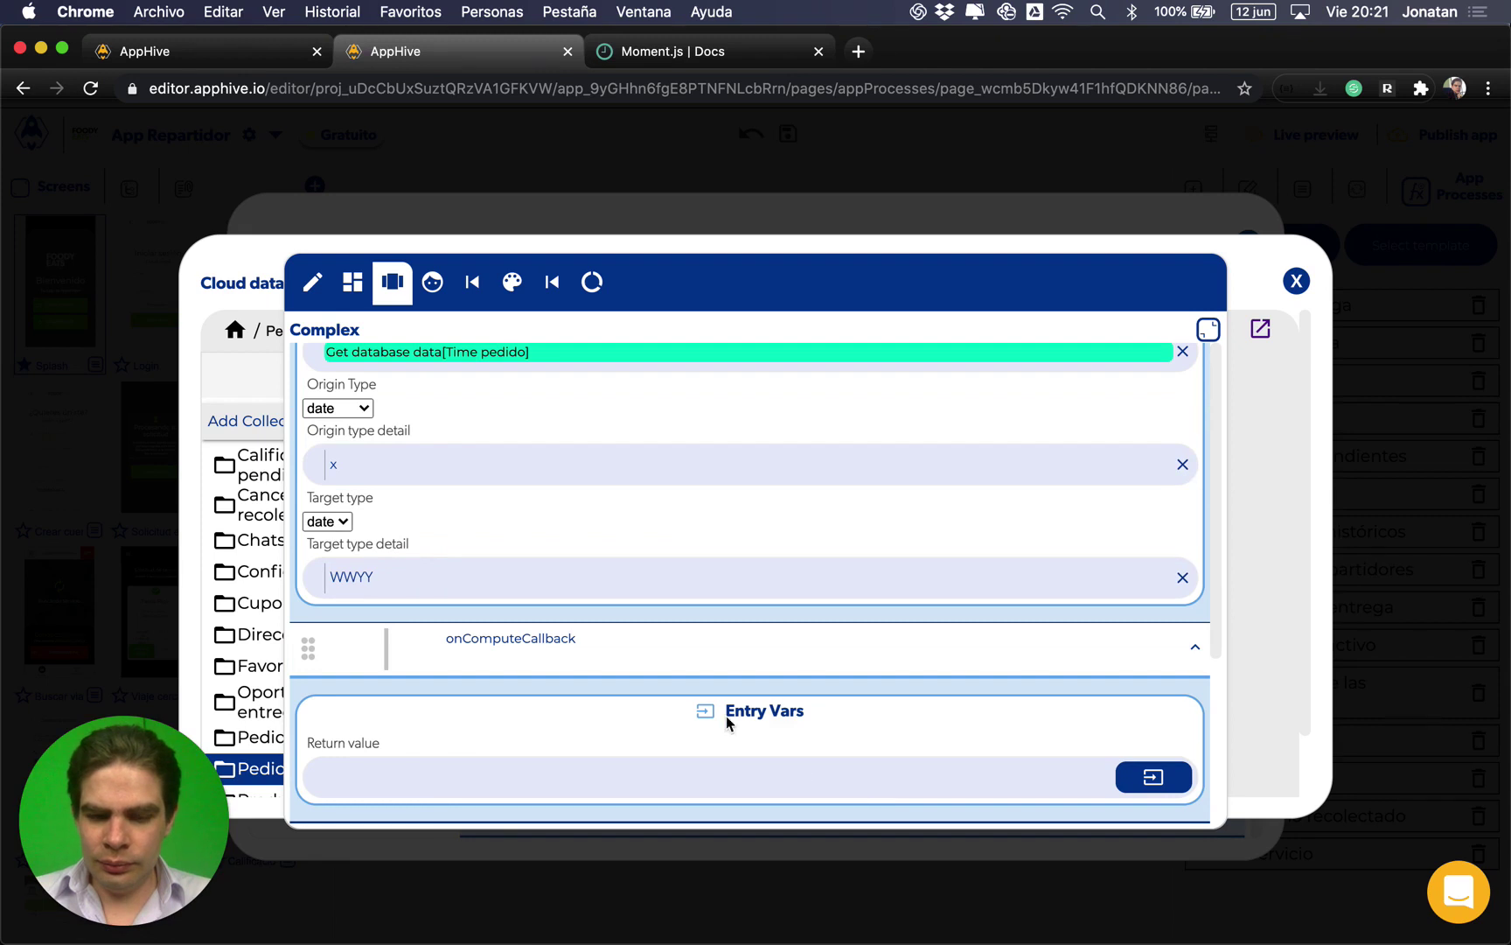
pyautogui.scroll(1, 594, 751)
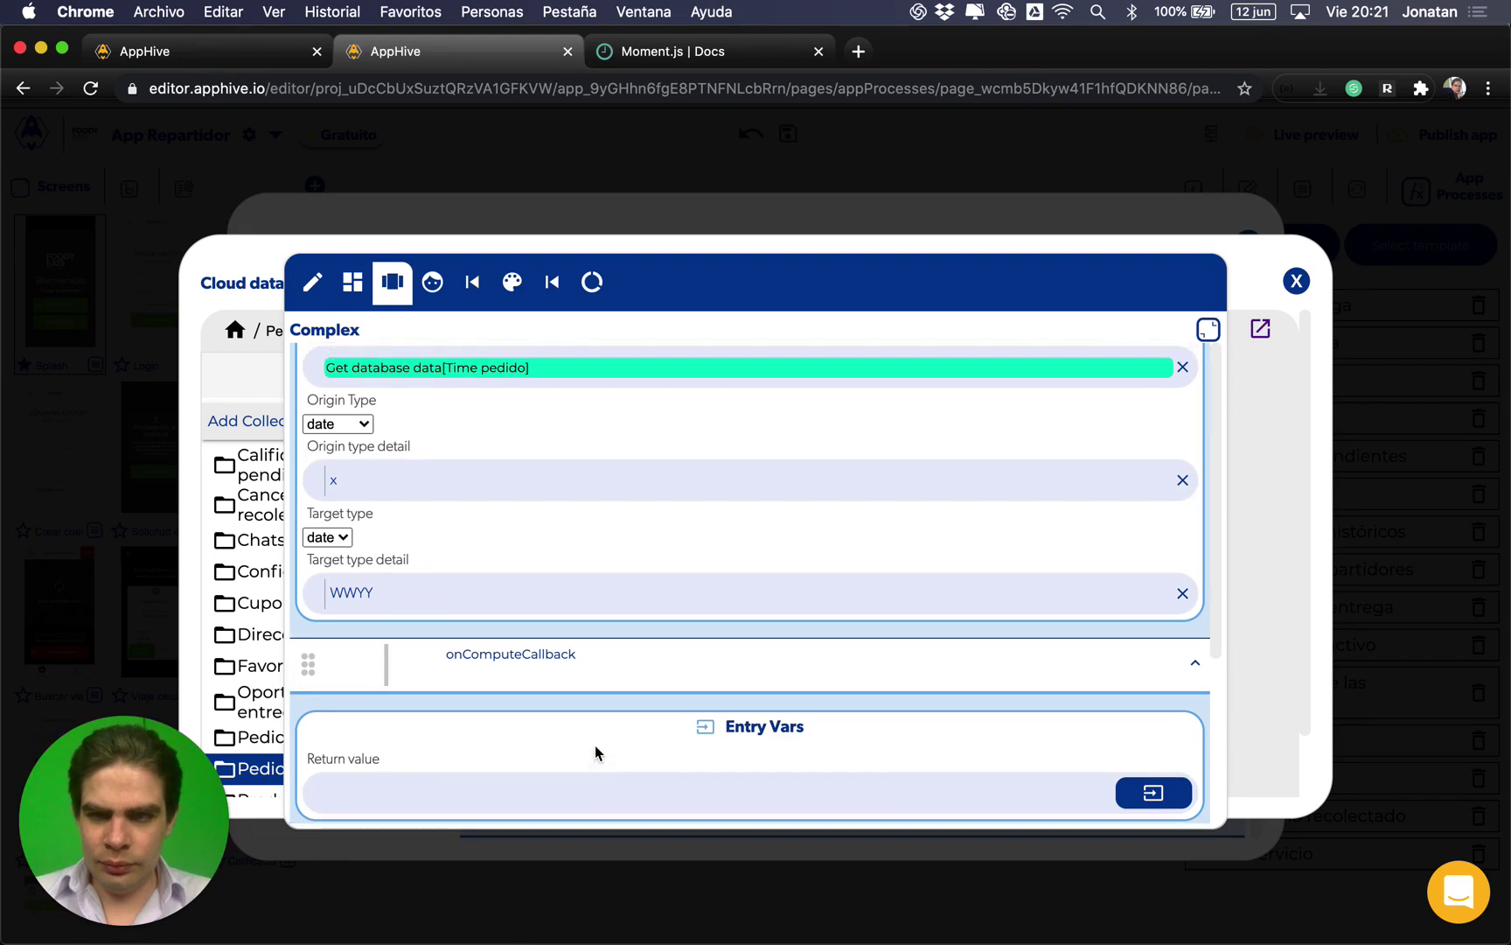
pyautogui.scroll(-1, 595, 750)
pyautogui.scroll(3, 595, 751)
pyautogui.scroll(-7, 595, 751)
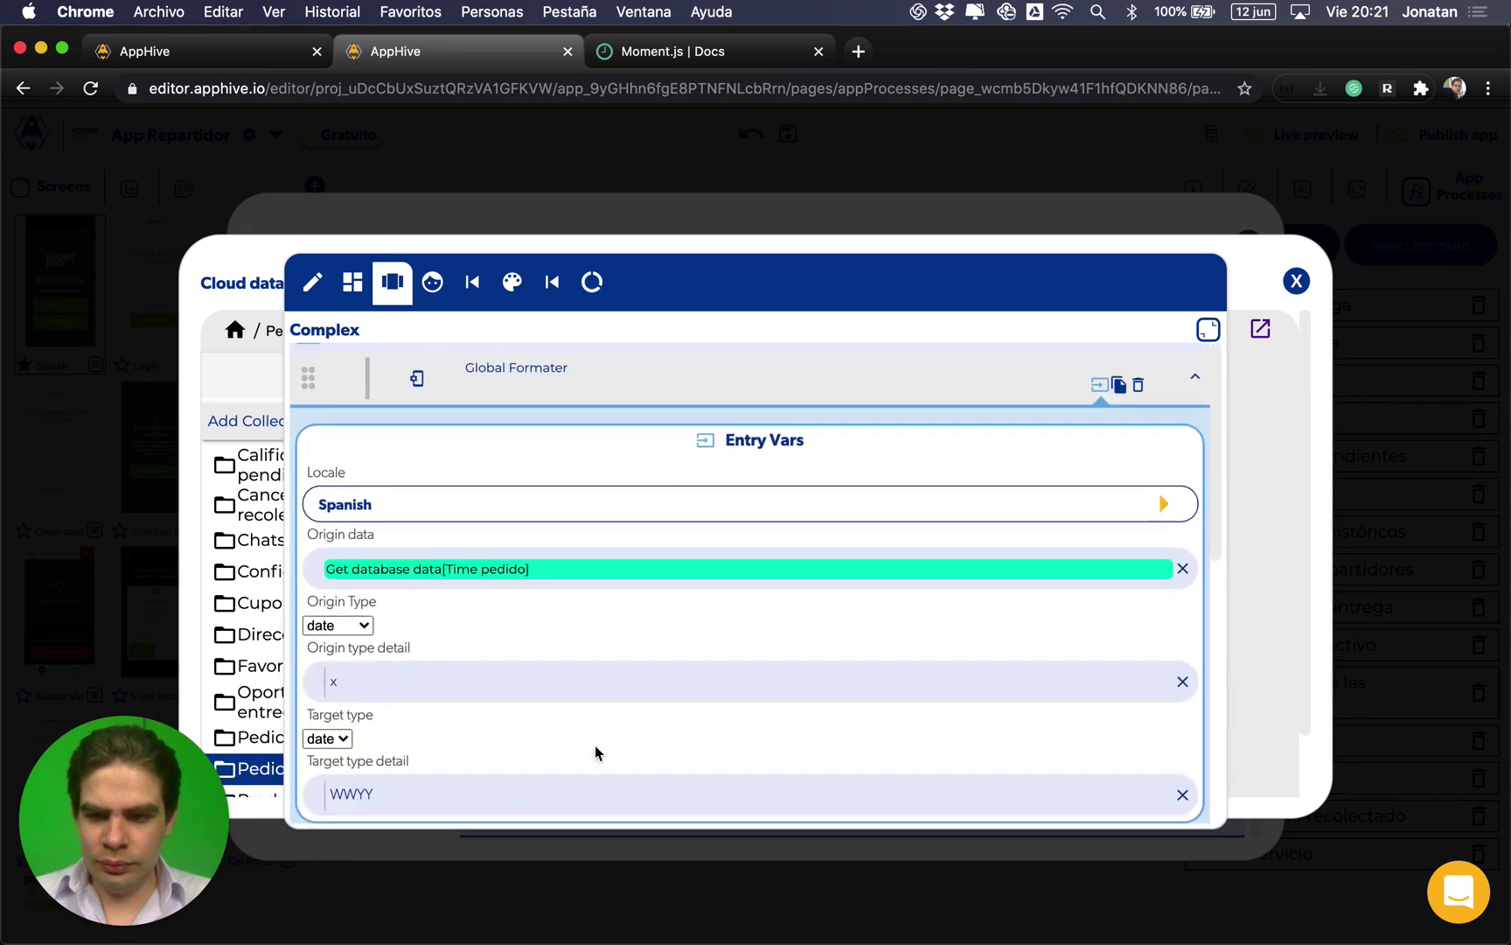
pyautogui.scroll(1, 385, 560)
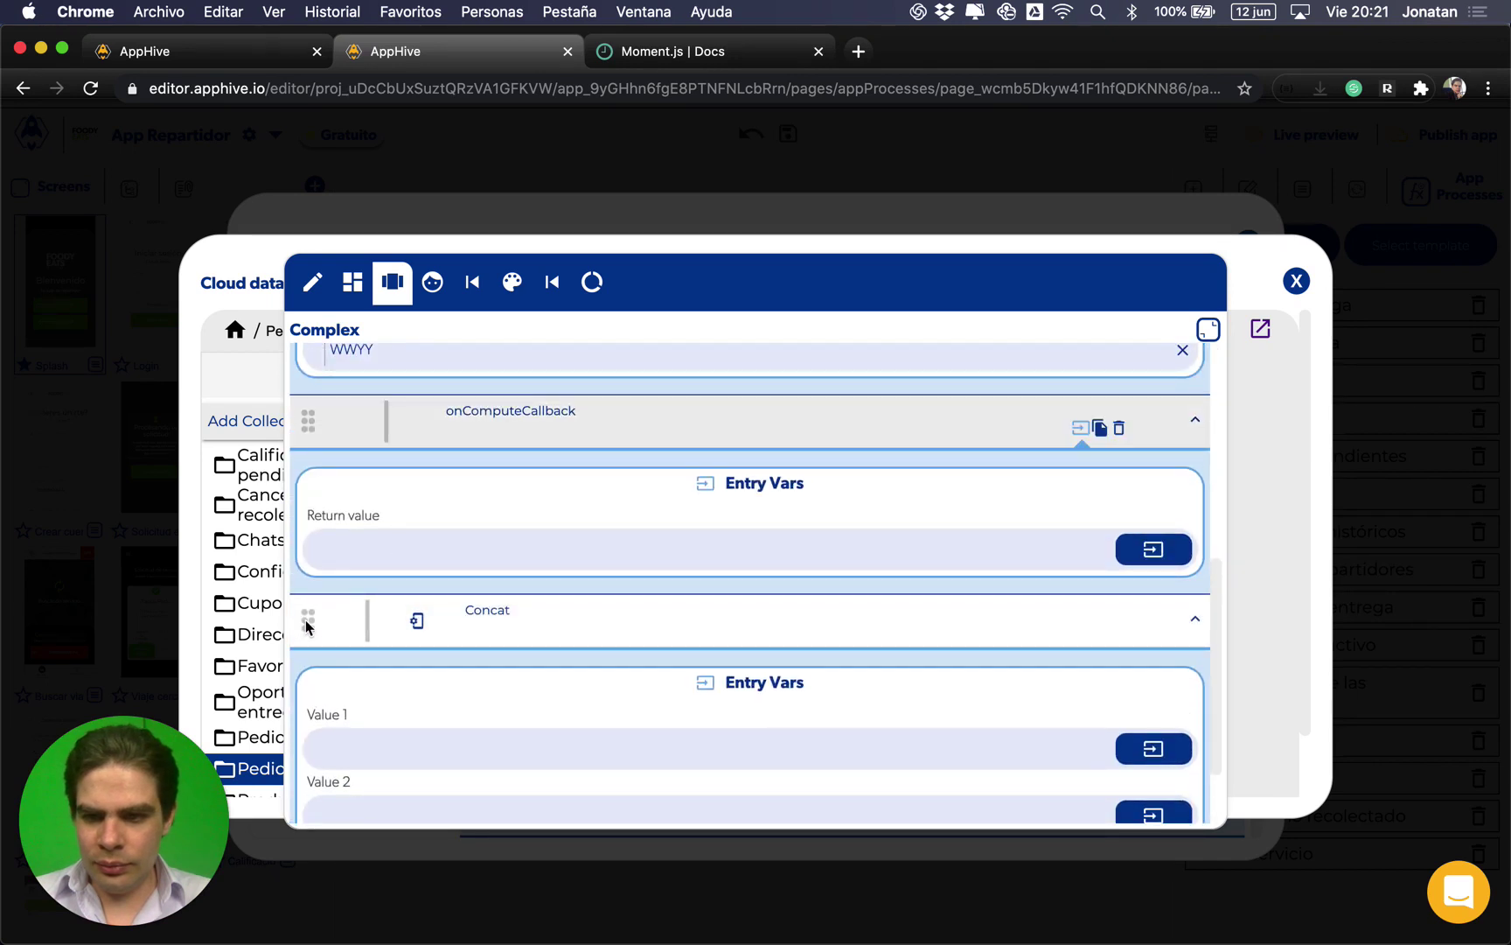
pyautogui.moveTo(307, 624); pyautogui.dragTo(308, 422)
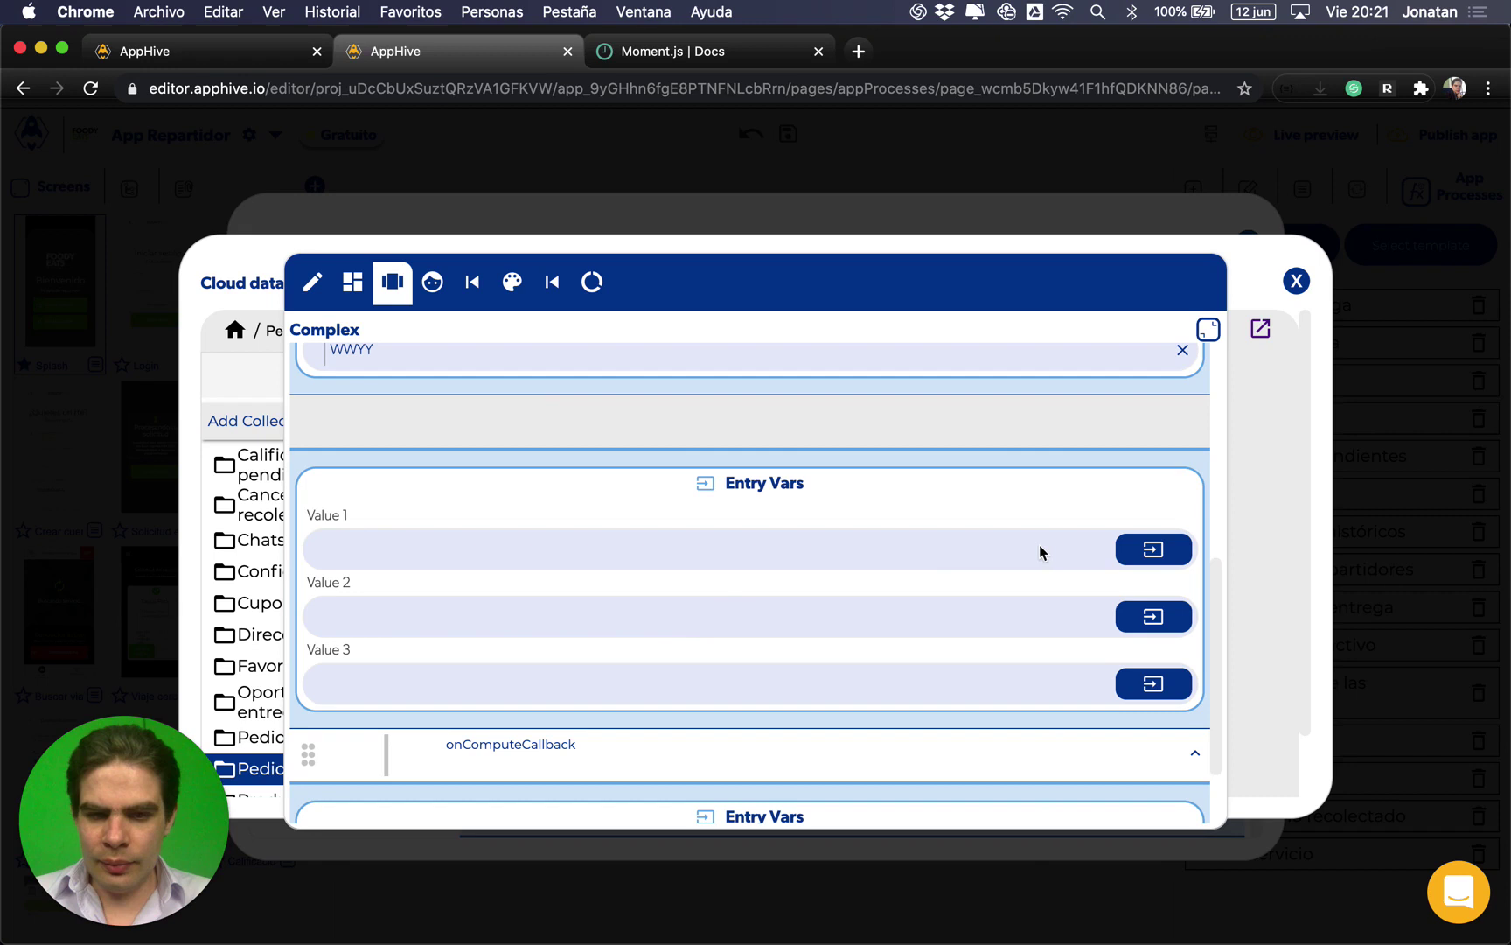
# Step: Set the Concat action's Value 1 to the Negocio id attribute of the Get database data output
pyautogui.click(1142, 556)
pyautogui.click(1126, 601)
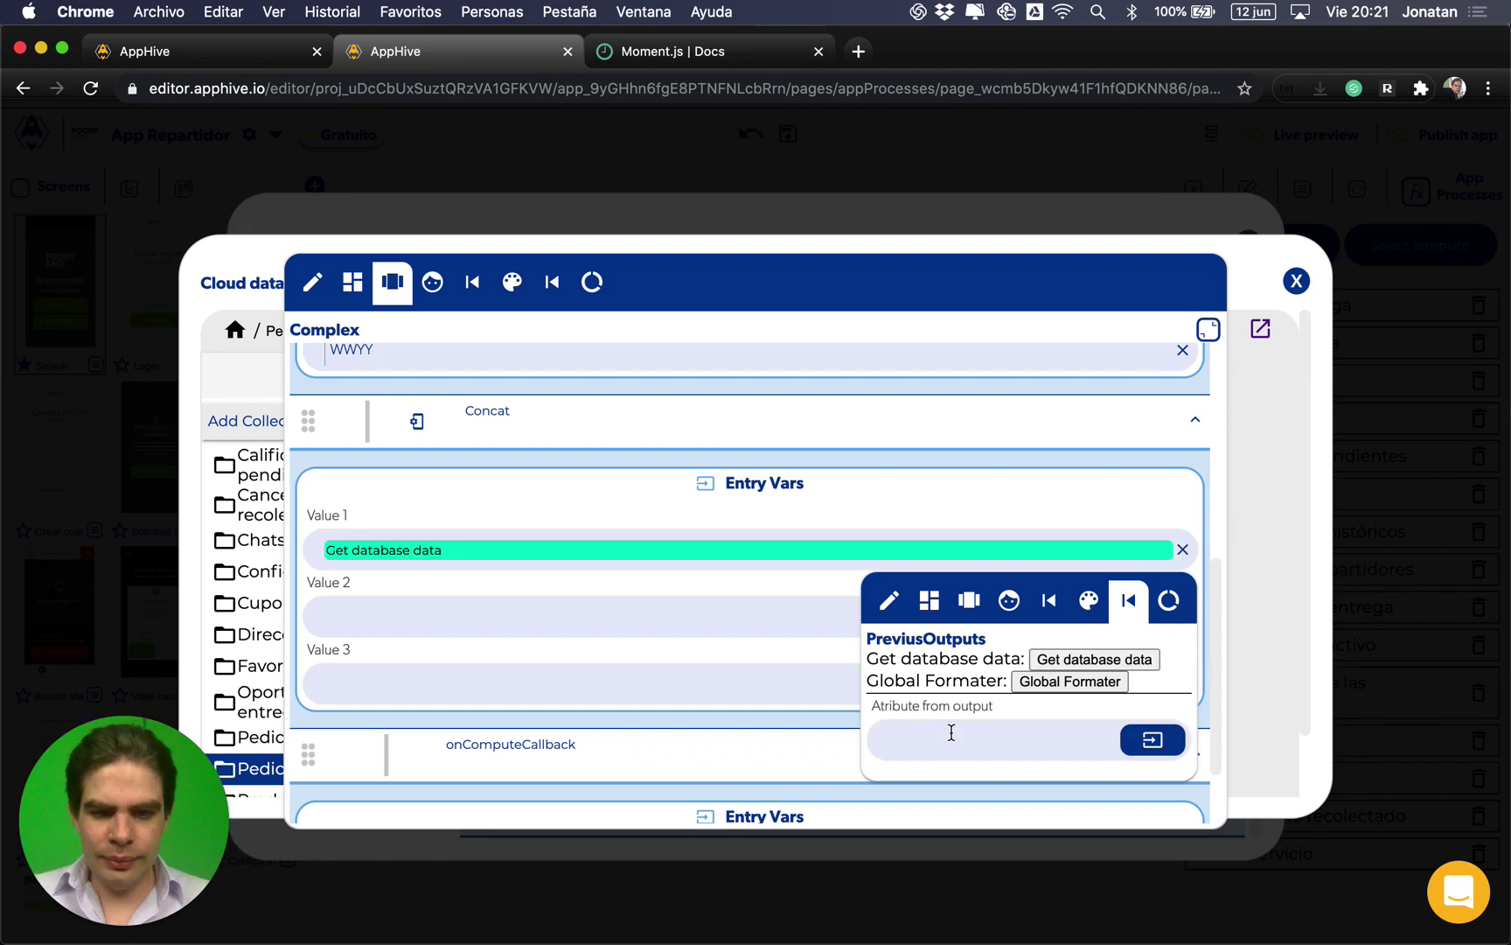
pyautogui.click(952, 732)
pyautogui.write('Nego')
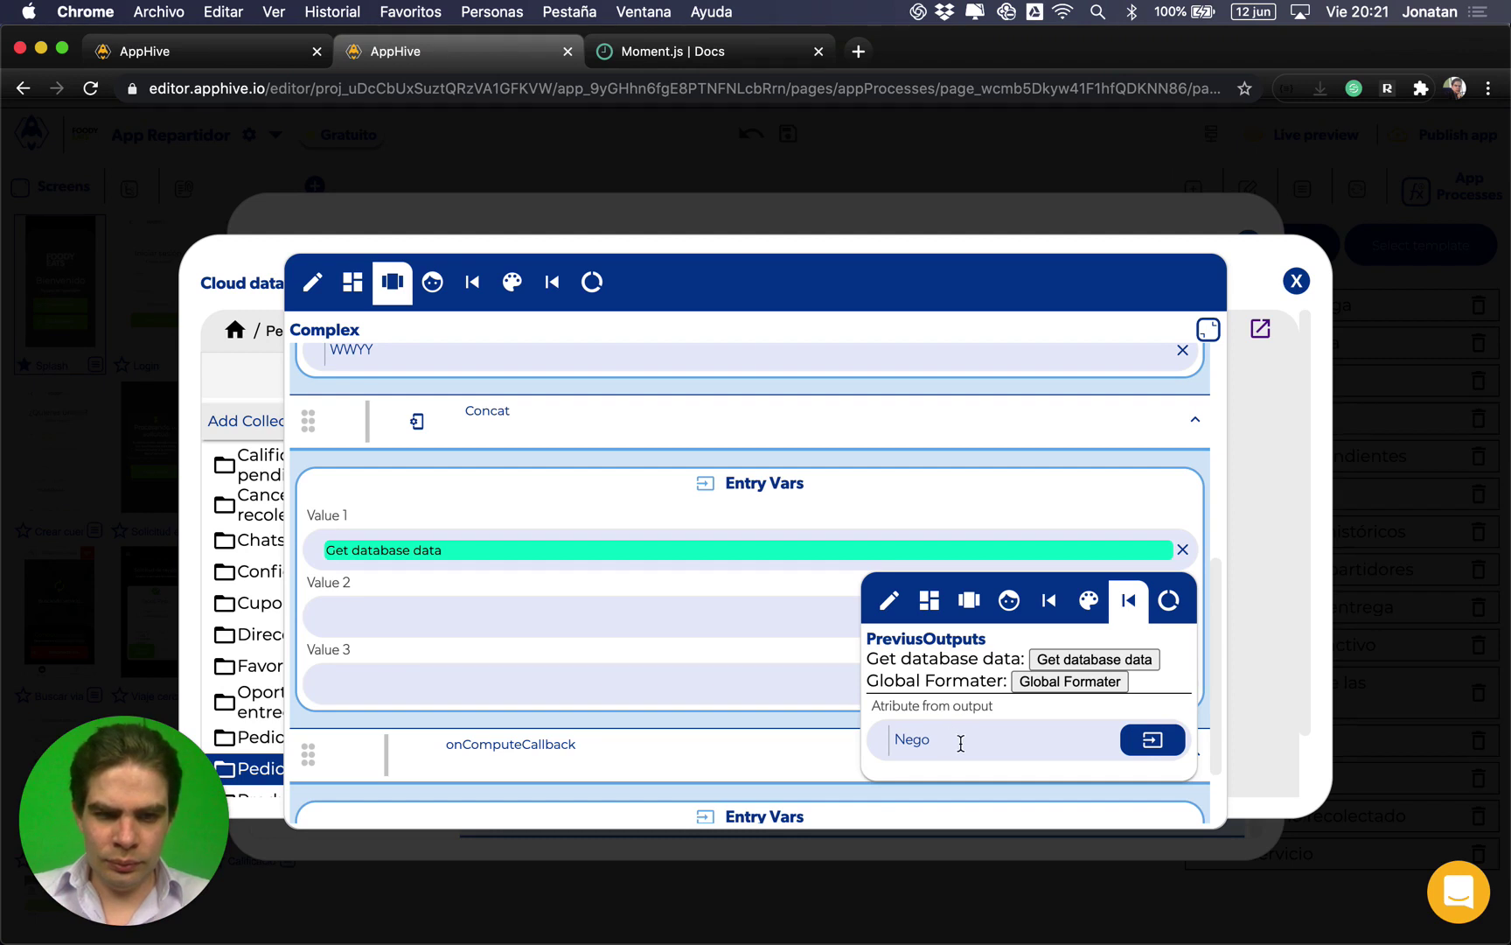
pyautogui.press('Return')
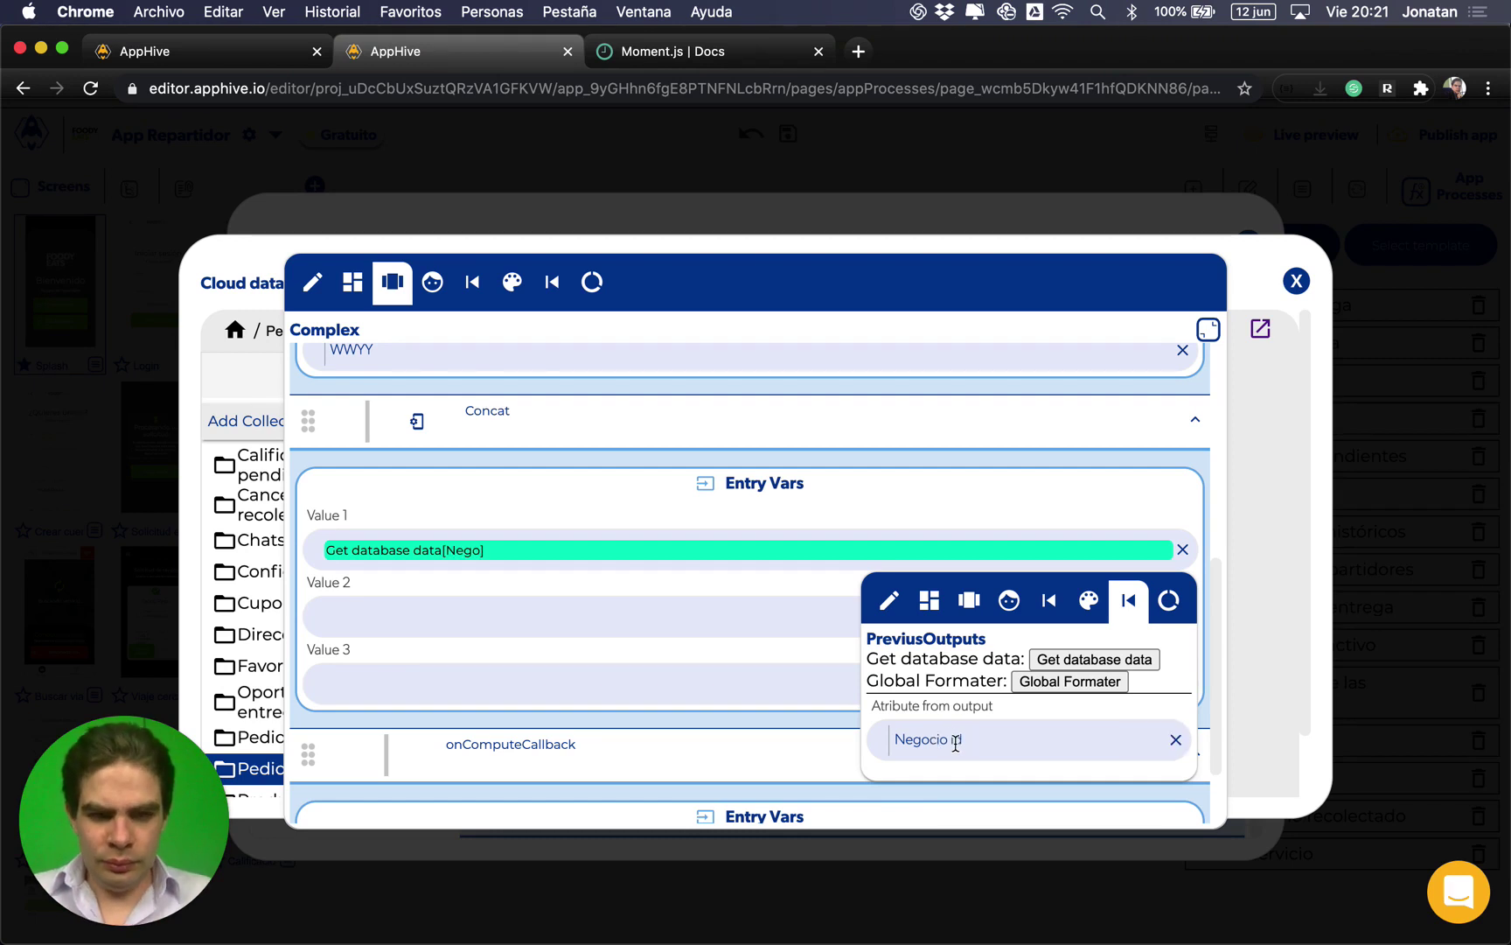
pyautogui.click(750, 595)
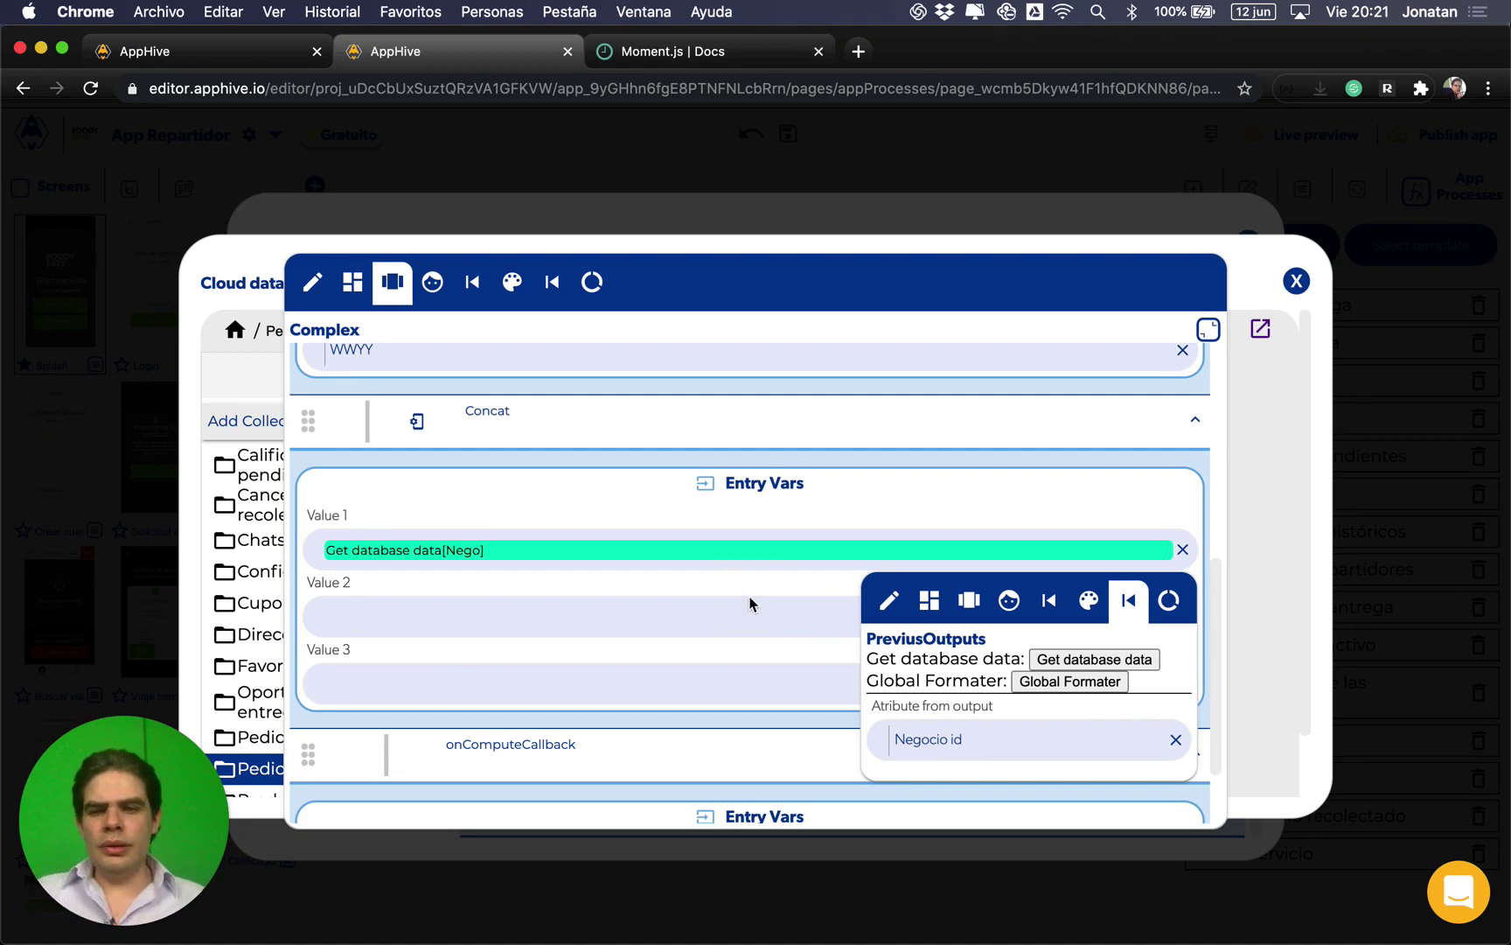
pyautogui.click(750, 597)
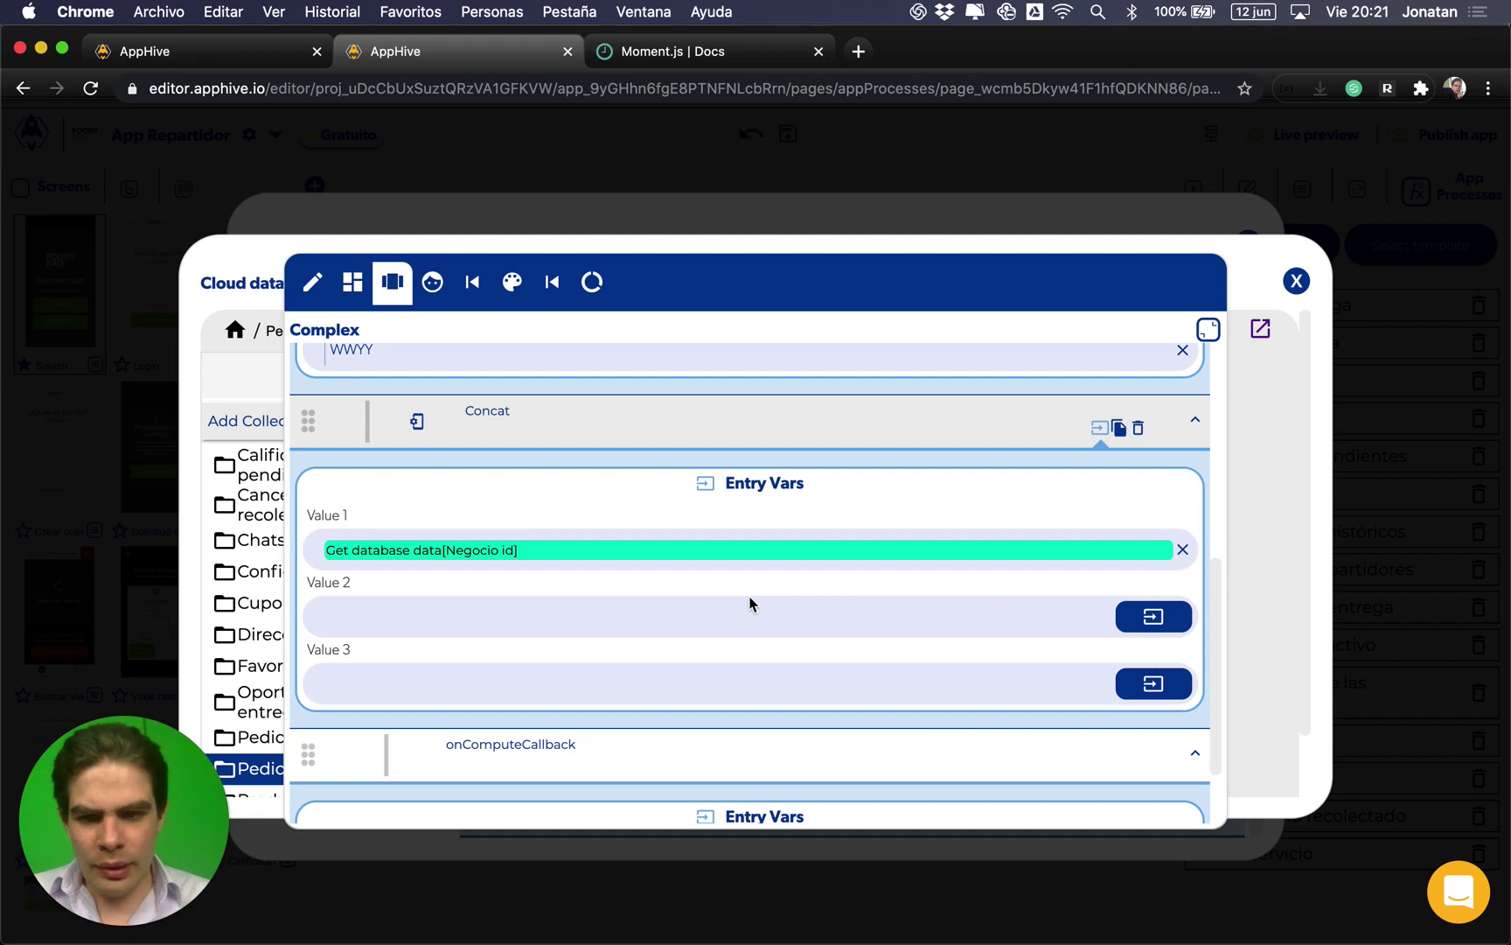
# Step: Set the Concat action's Value 2 to the Global Formater output
pyautogui.click(1139, 617)
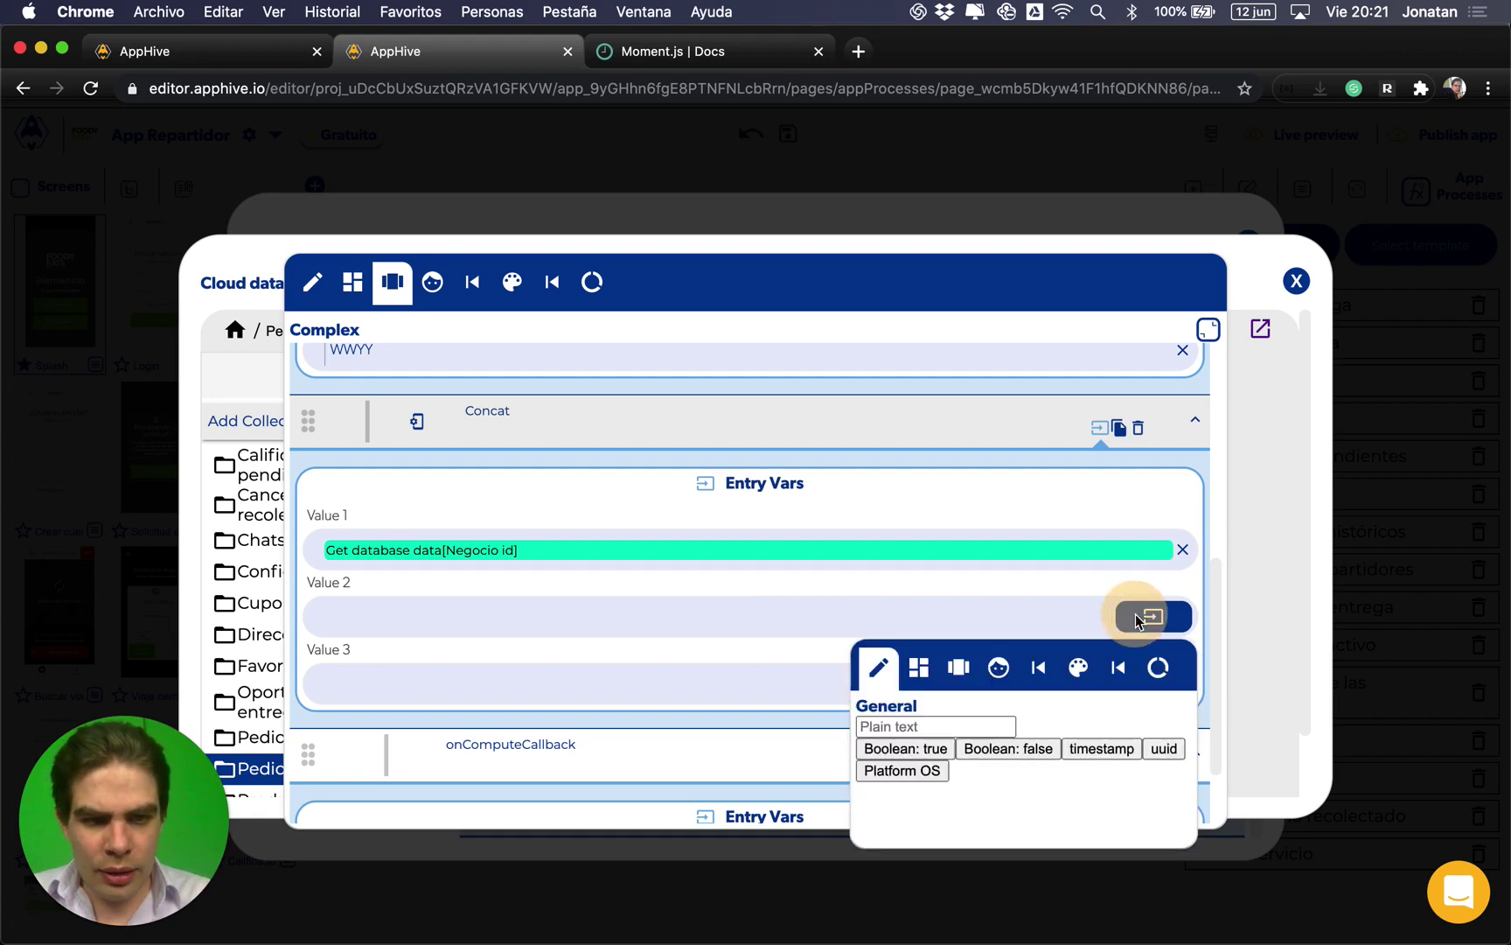
pyautogui.click(1120, 668)
pyautogui.click(1068, 746)
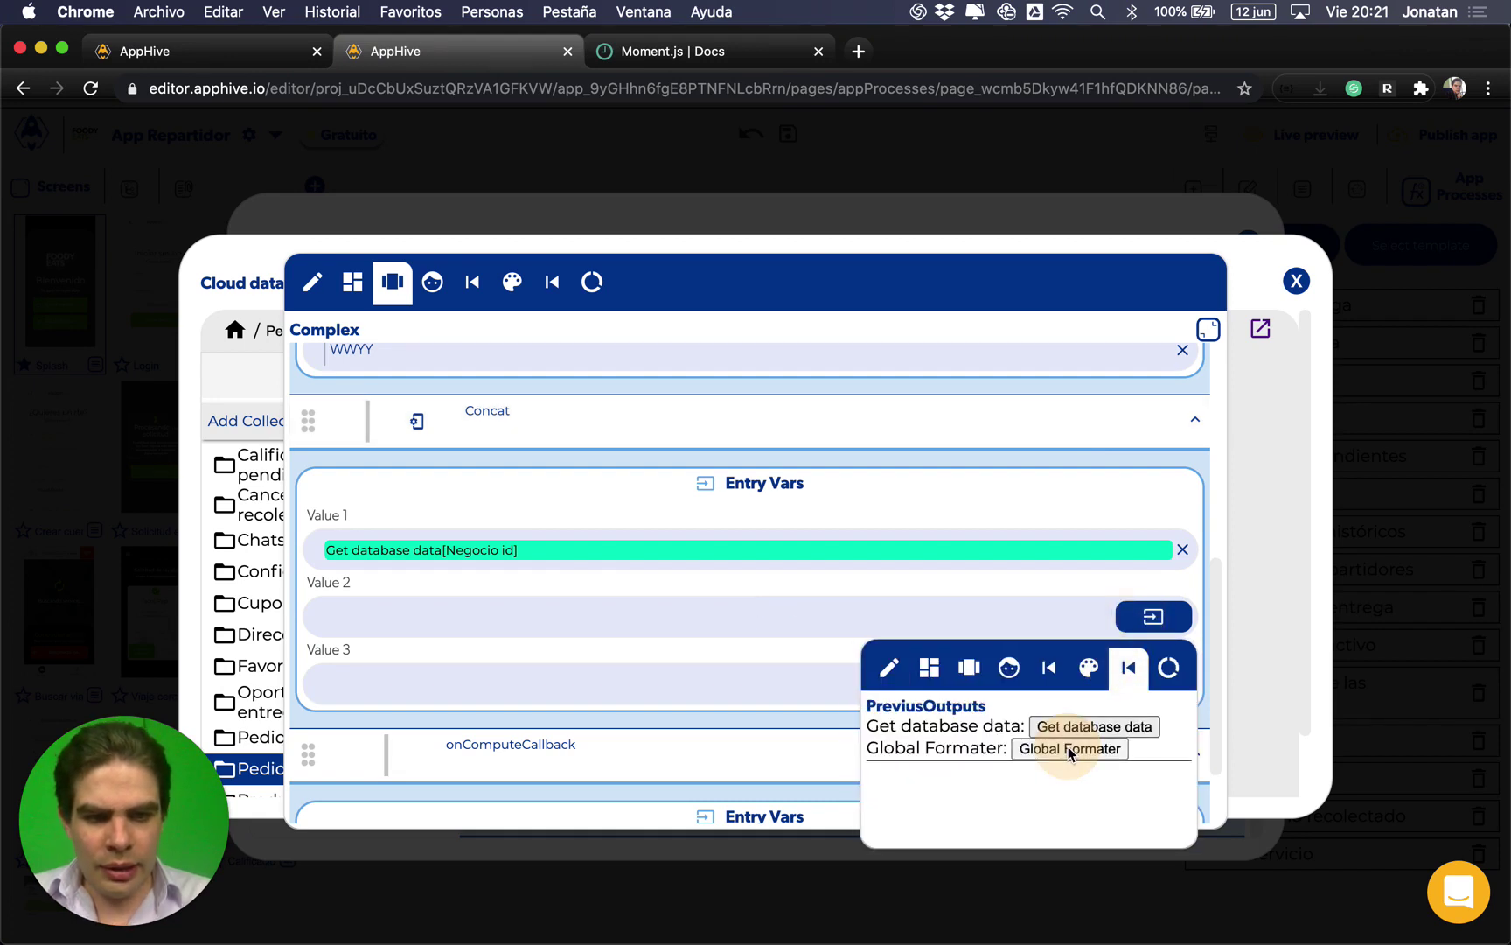
pyautogui.click(558, 529)
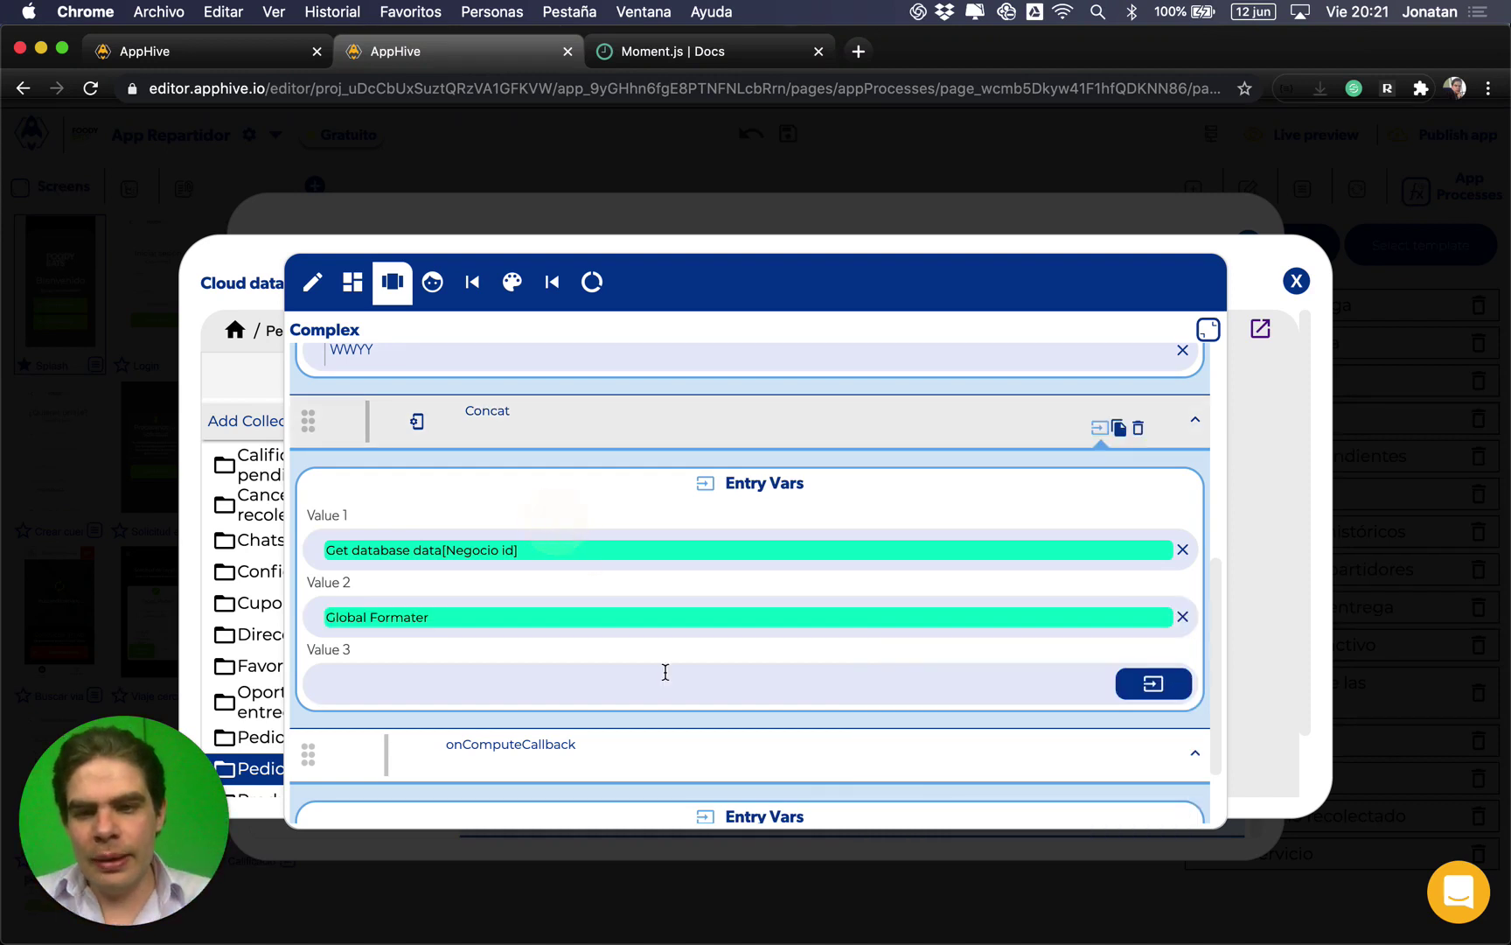
# Step: Set the onComputeCallback's return value to the Concat output and close the Negocio id semana function editor
pyautogui.scroll(-3, 665, 671)
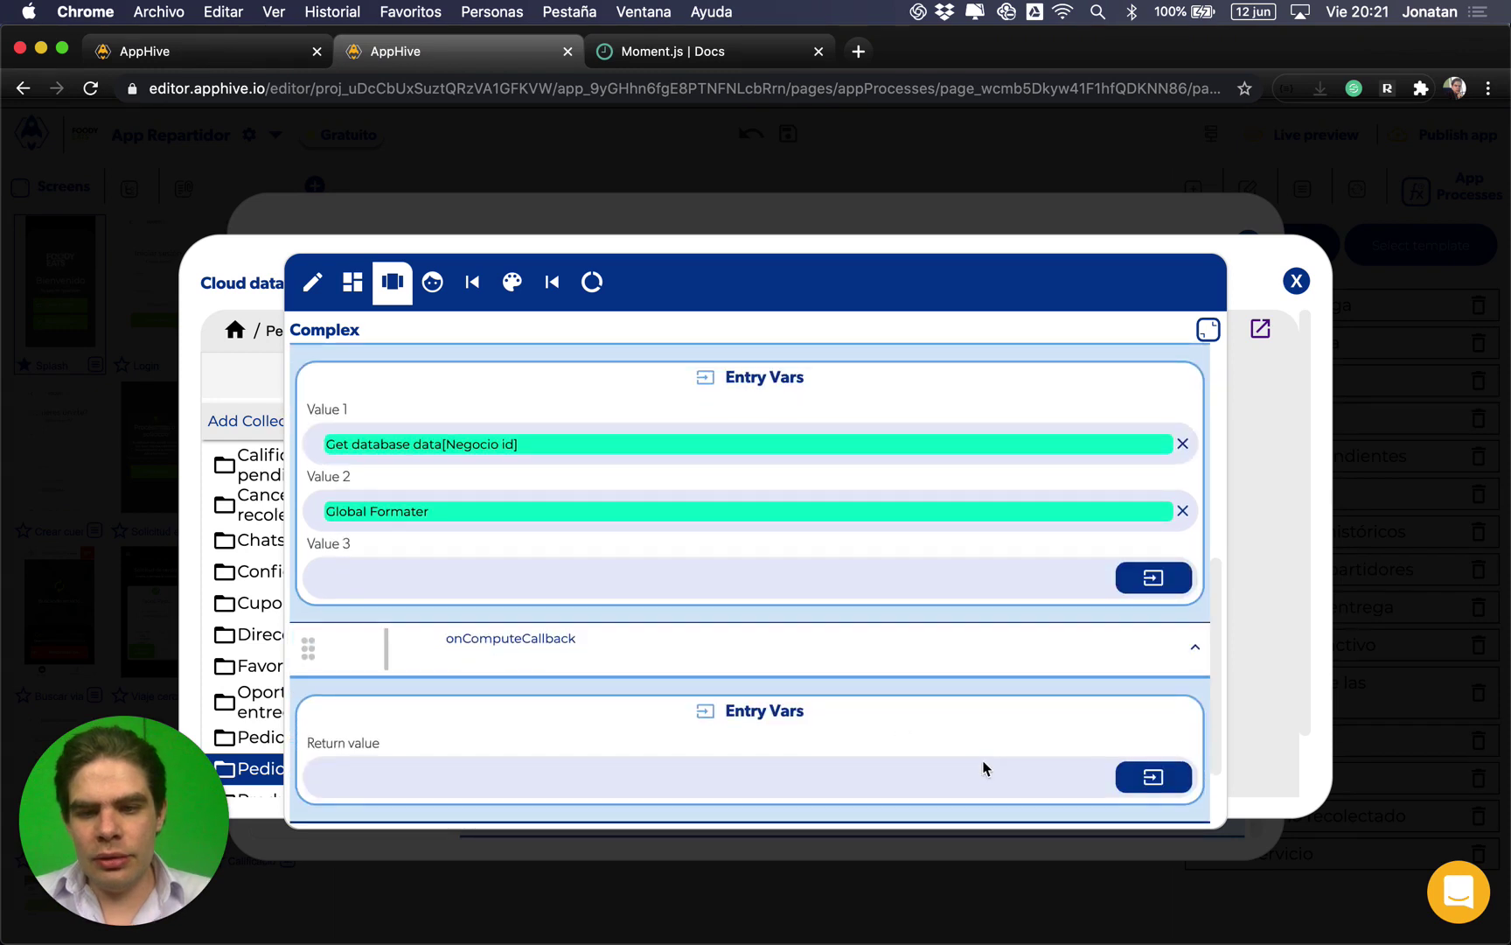
pyautogui.click(1153, 777)
pyautogui.click(1129, 575)
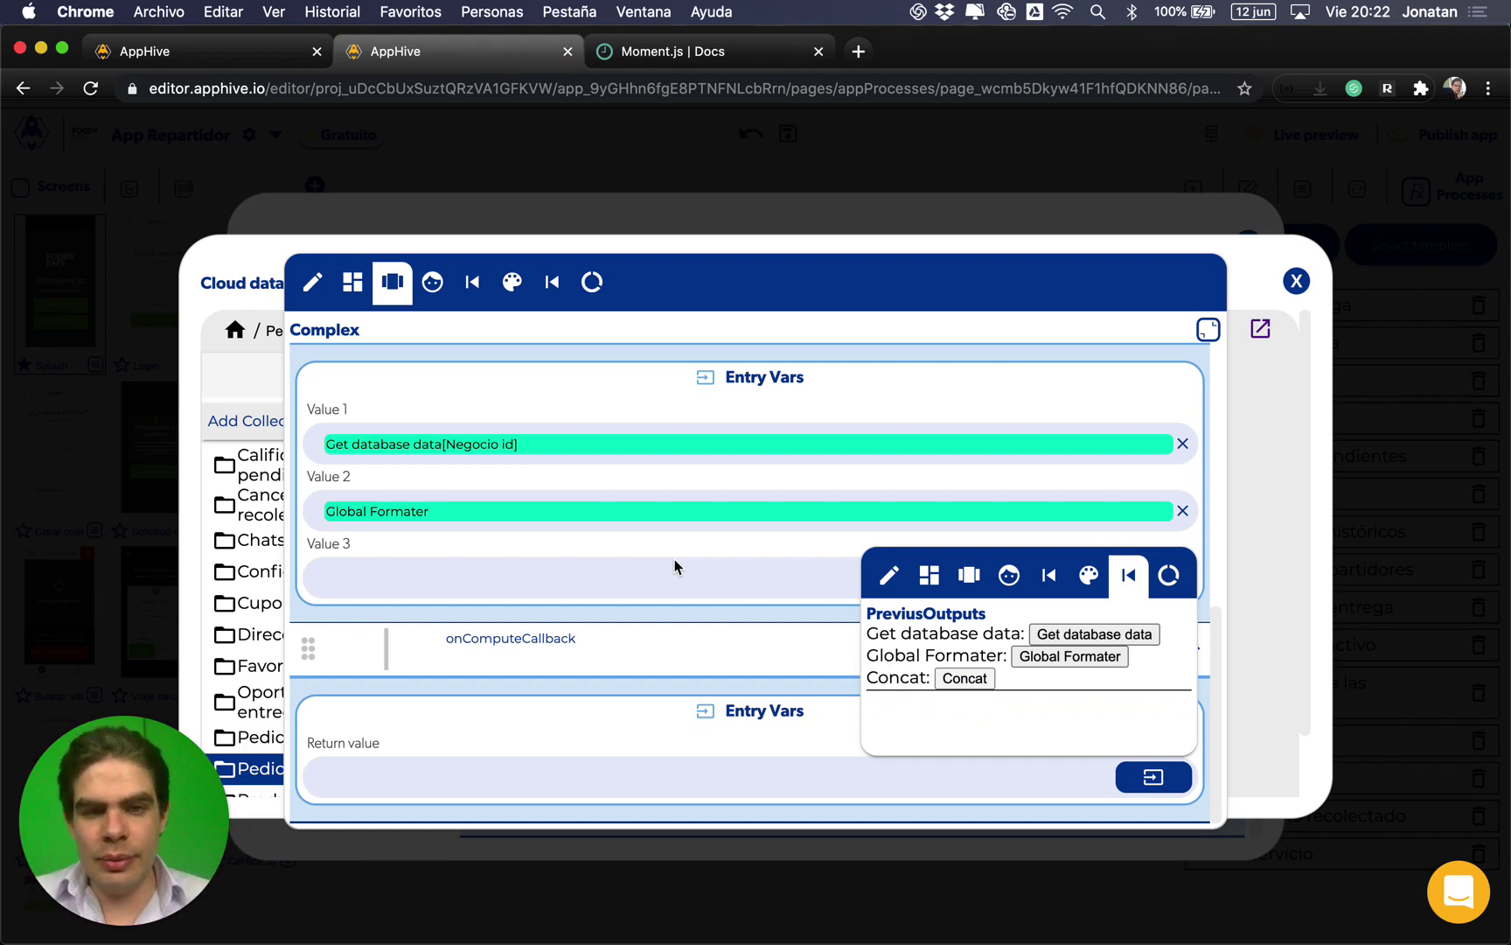
pyautogui.click(640, 637)
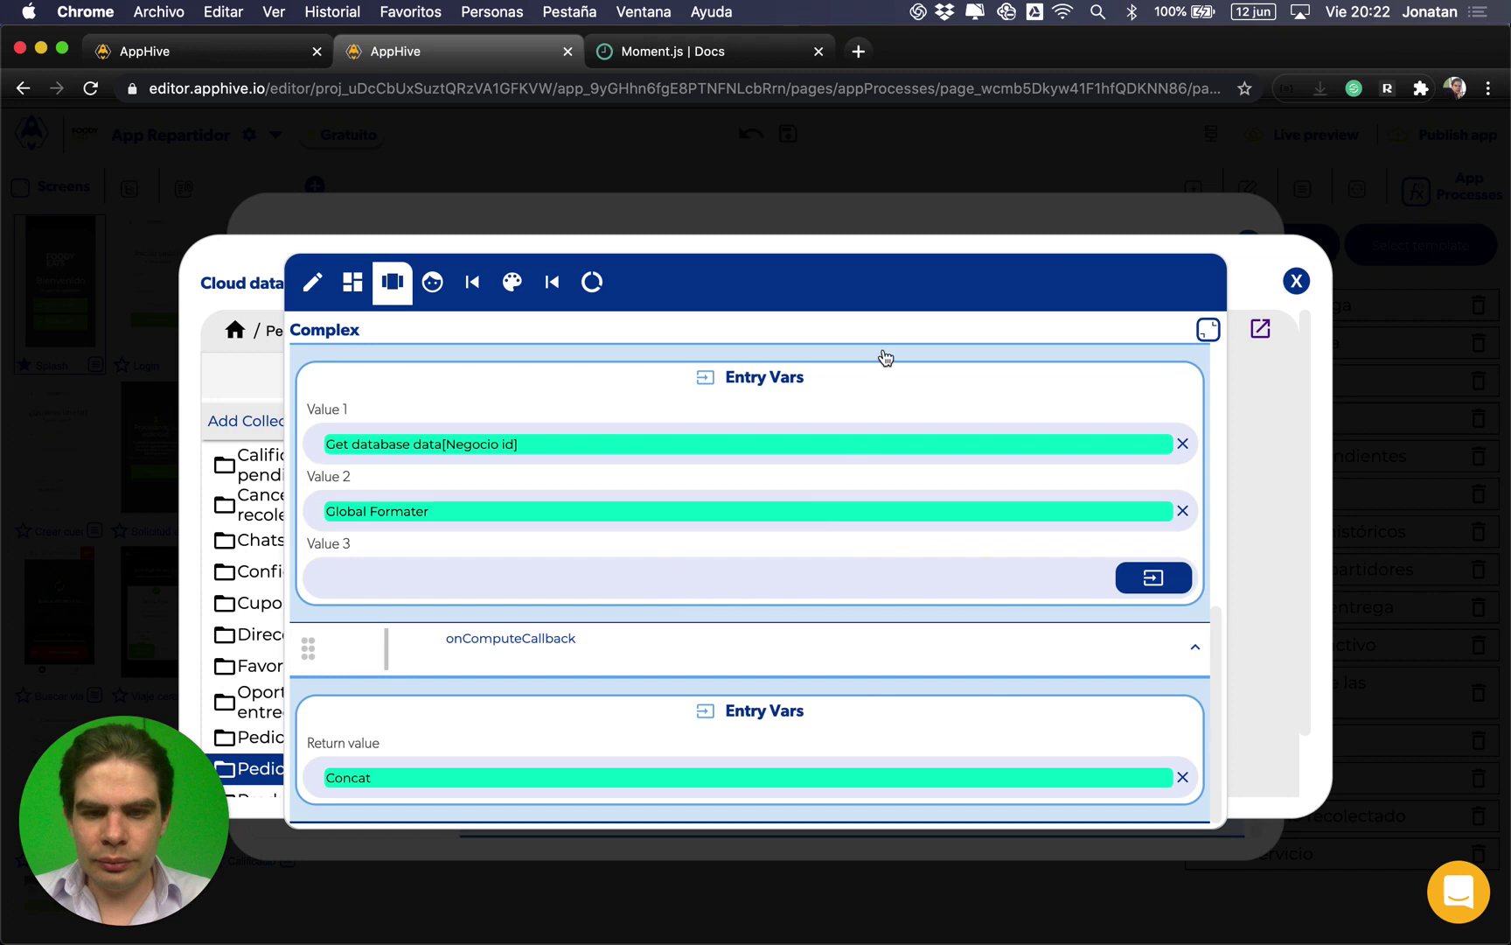
pyautogui.click(1208, 328)
pyautogui.click(1247, 447)
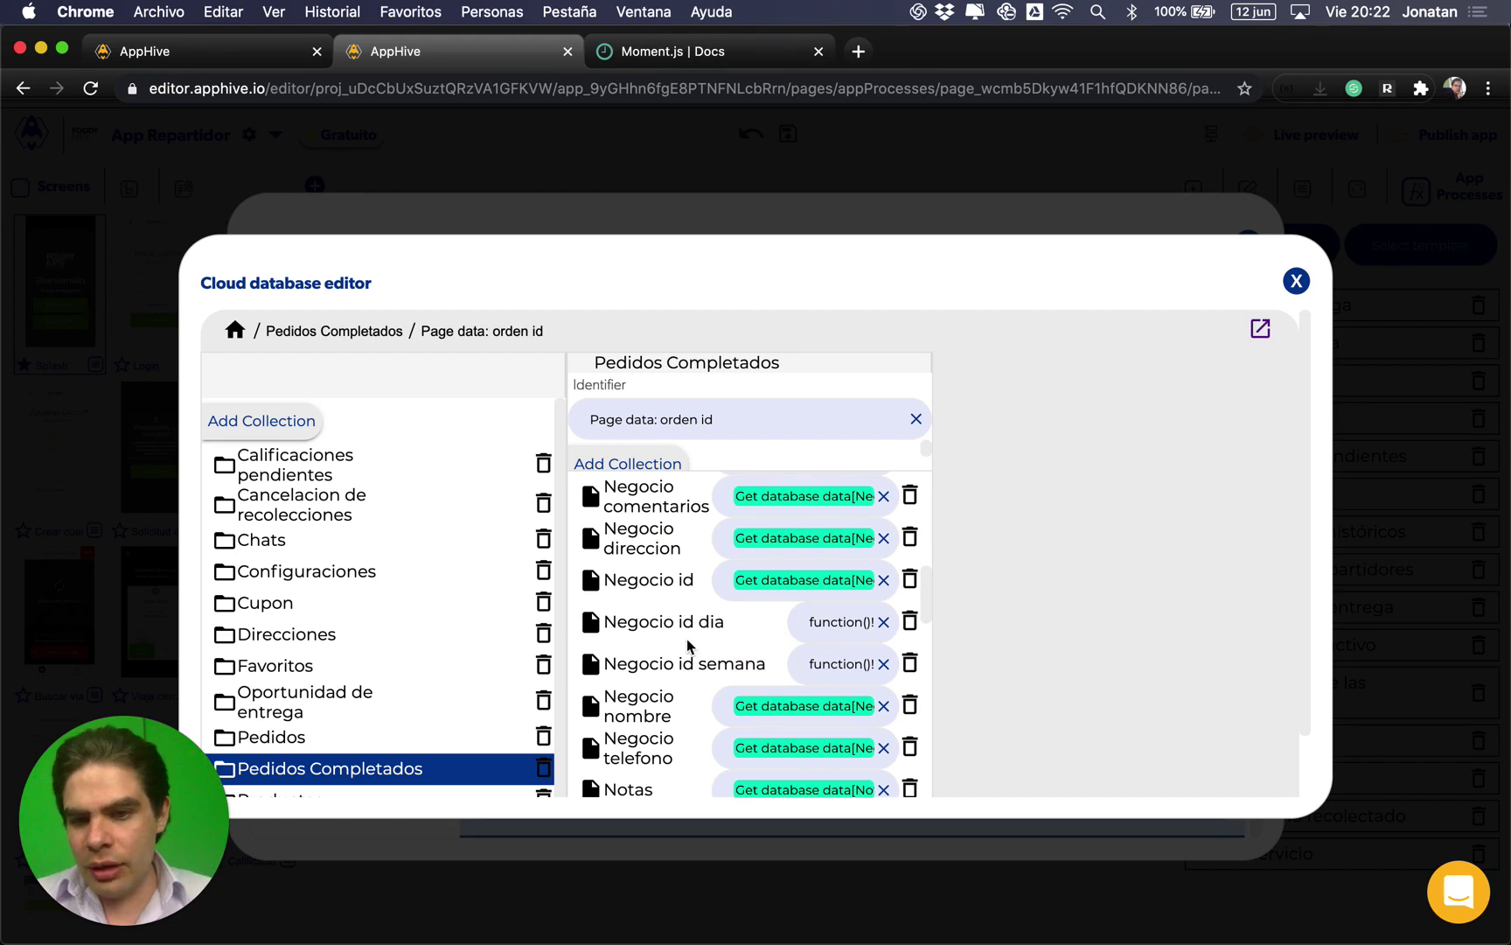
# Step: Review the Pedidos Completados fields and examine the week tokens table in the Moment.js documentation
pyautogui.scroll(-1, 713, 637)
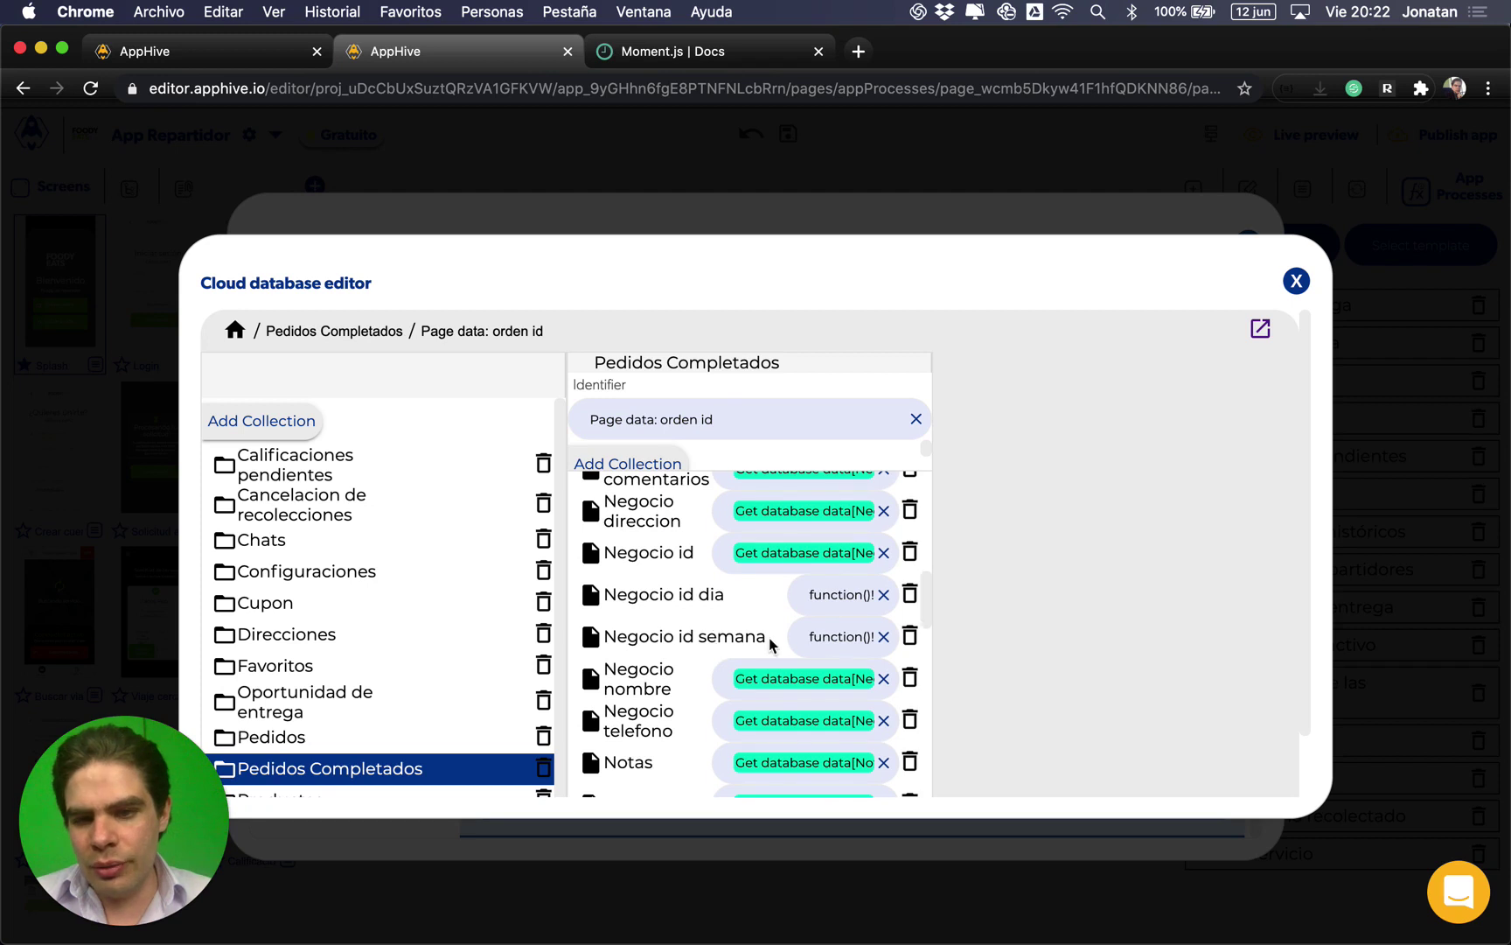
pyautogui.scroll(-4, 768, 642)
pyautogui.scroll(-4, 769, 643)
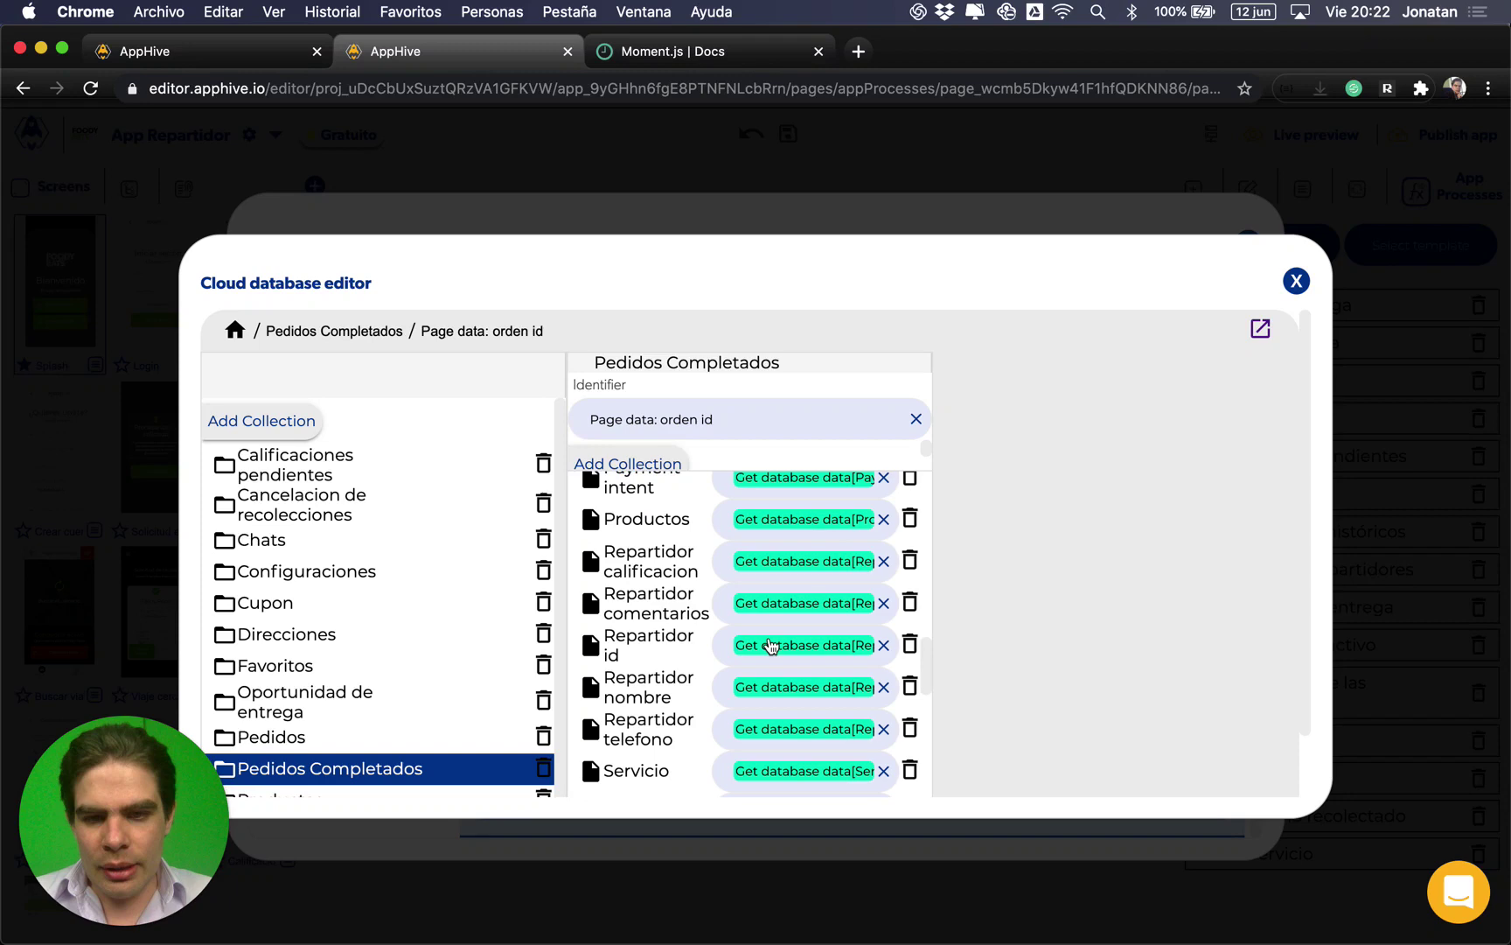
pyautogui.click(664, 50)
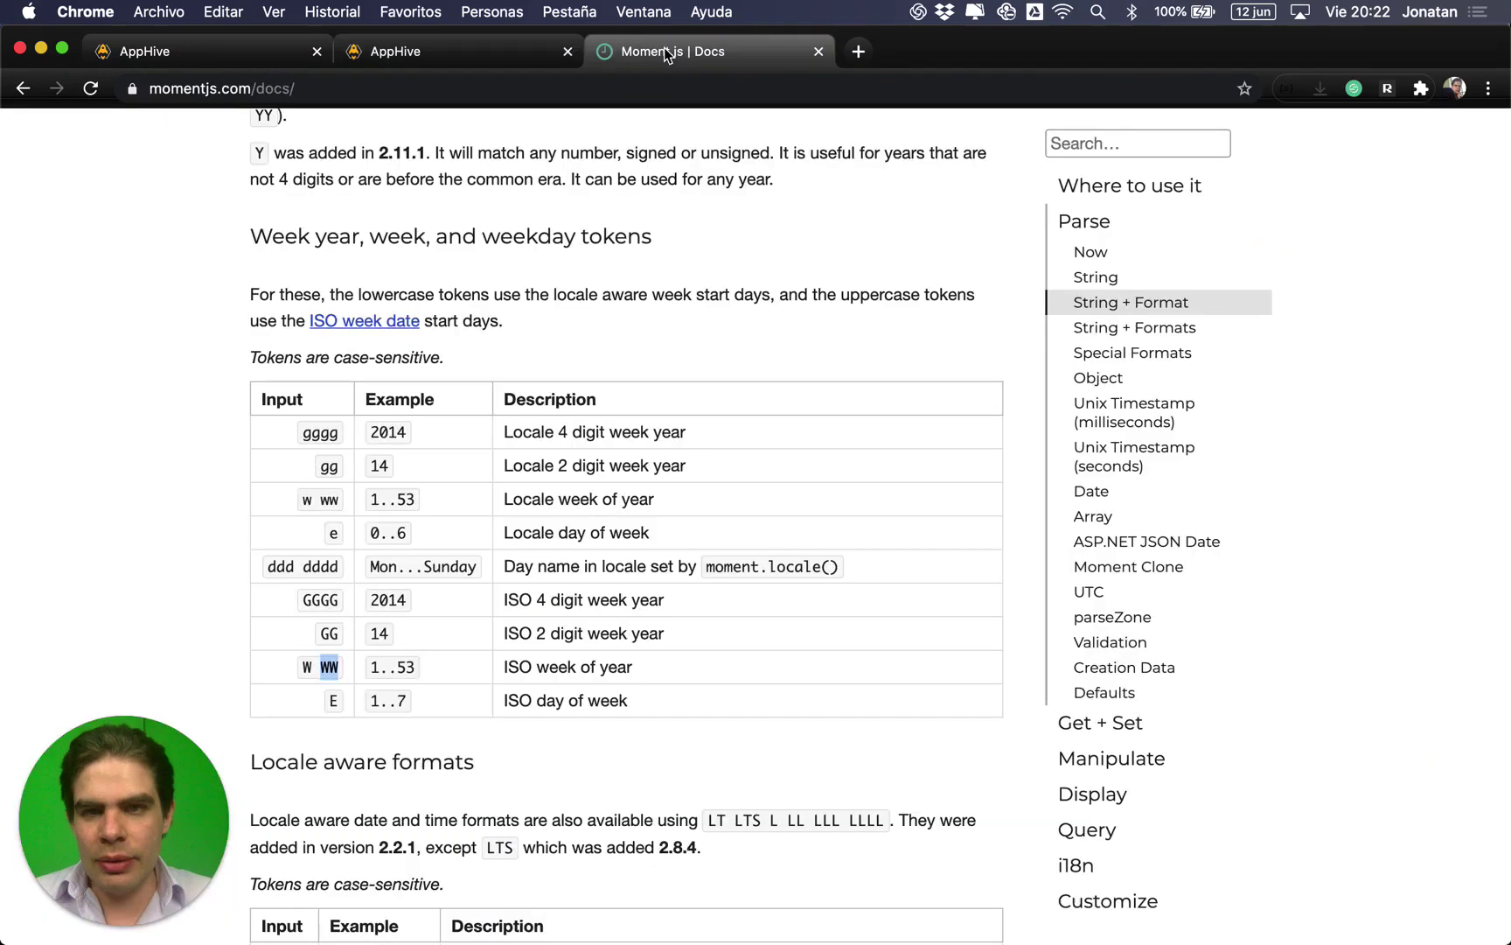
pyautogui.click(722, 490)
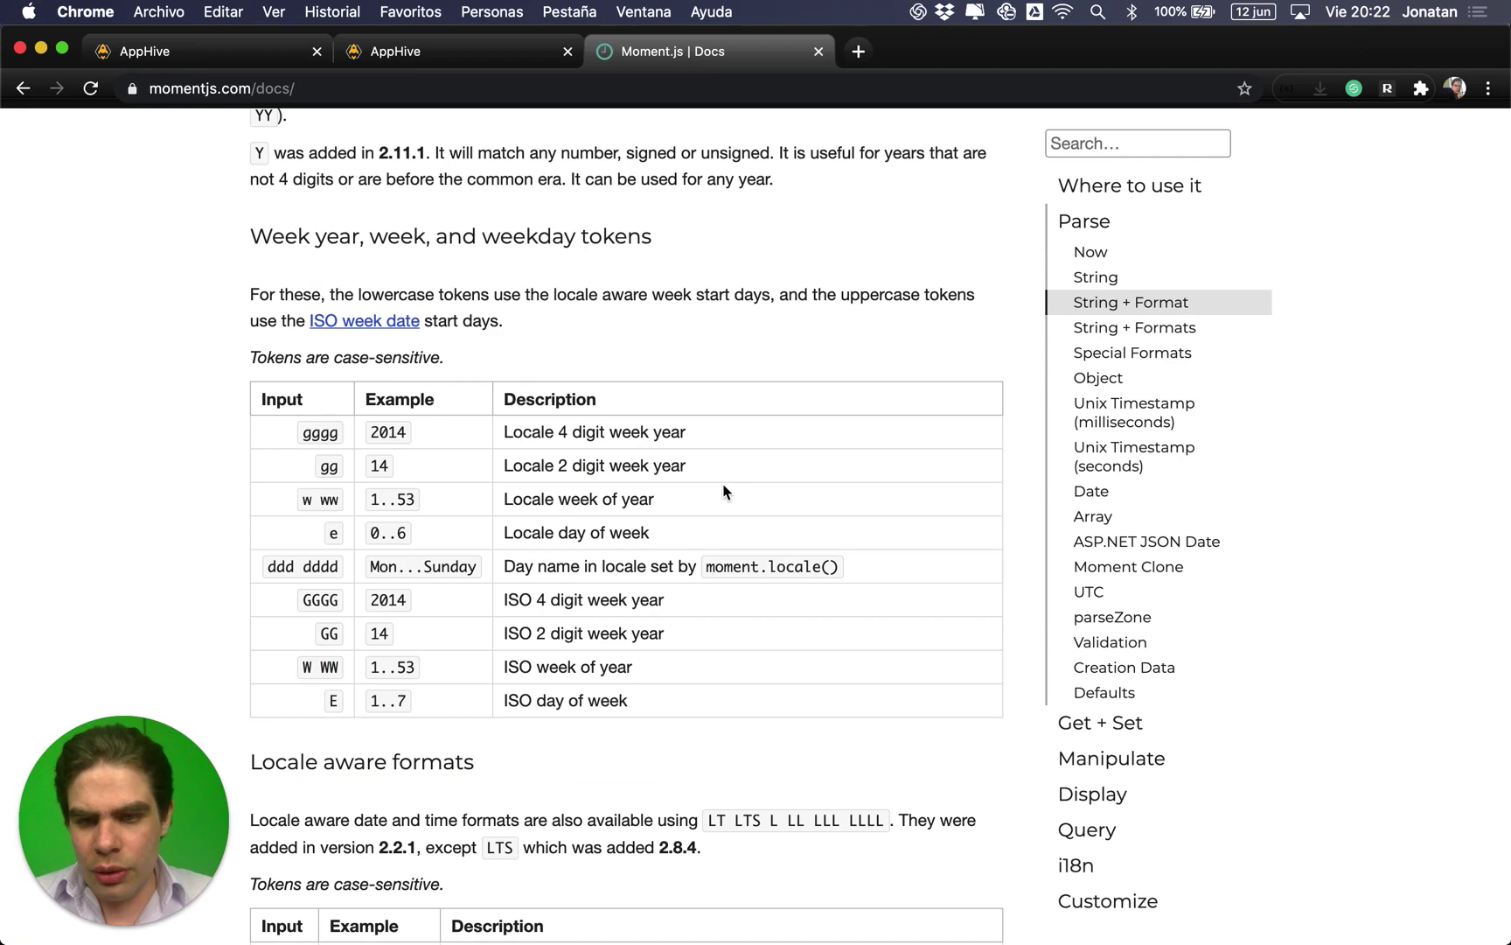
pyautogui.scroll(-1, 722, 490)
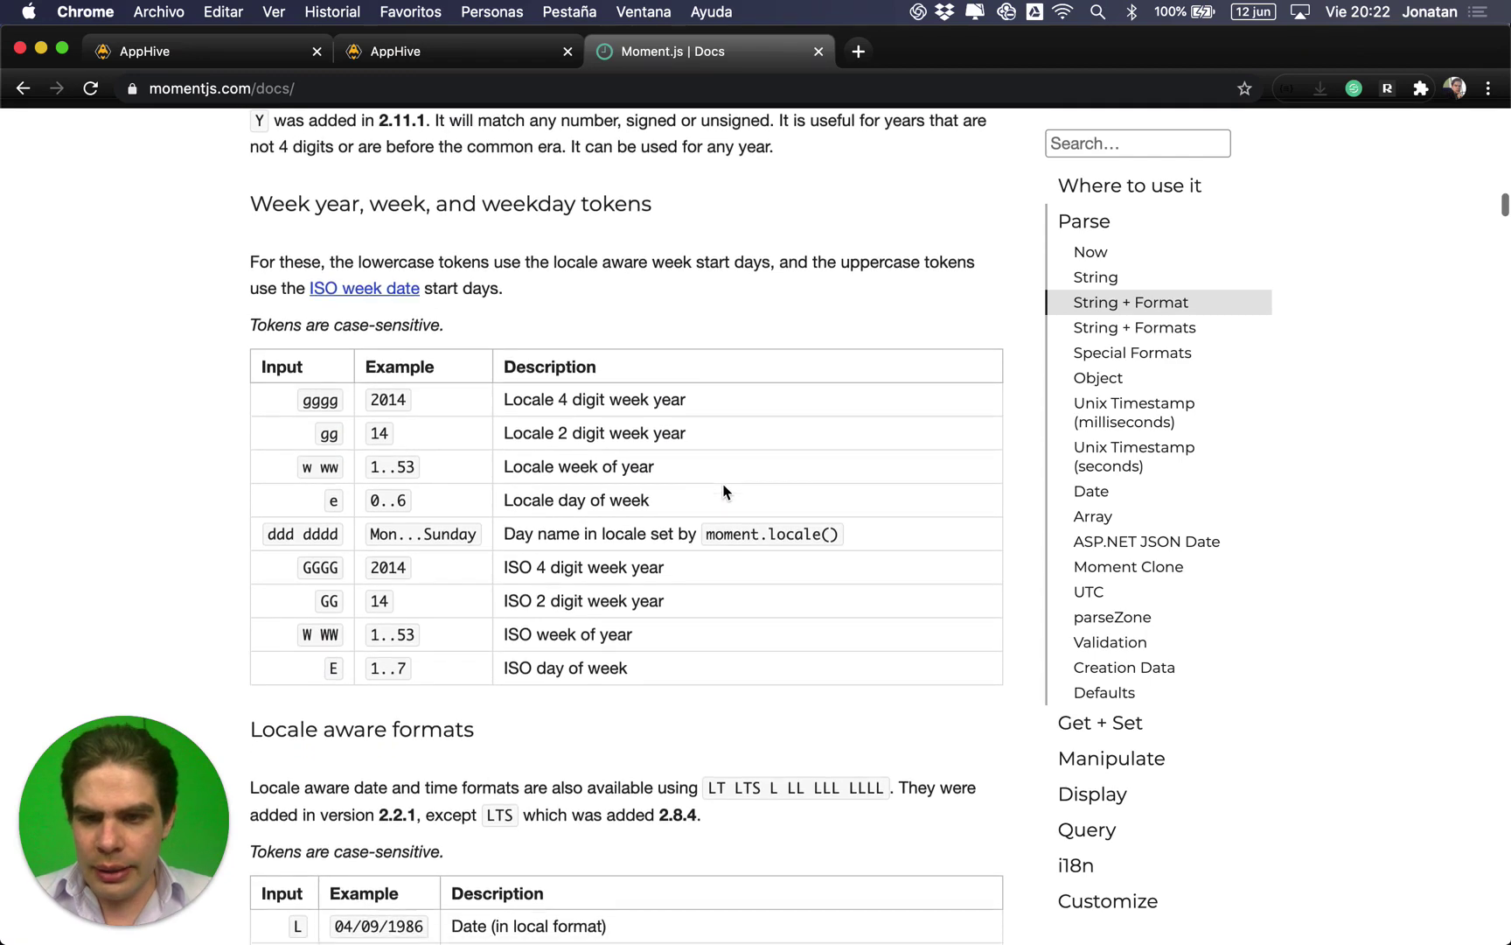
pyautogui.scroll(-1, 722, 491)
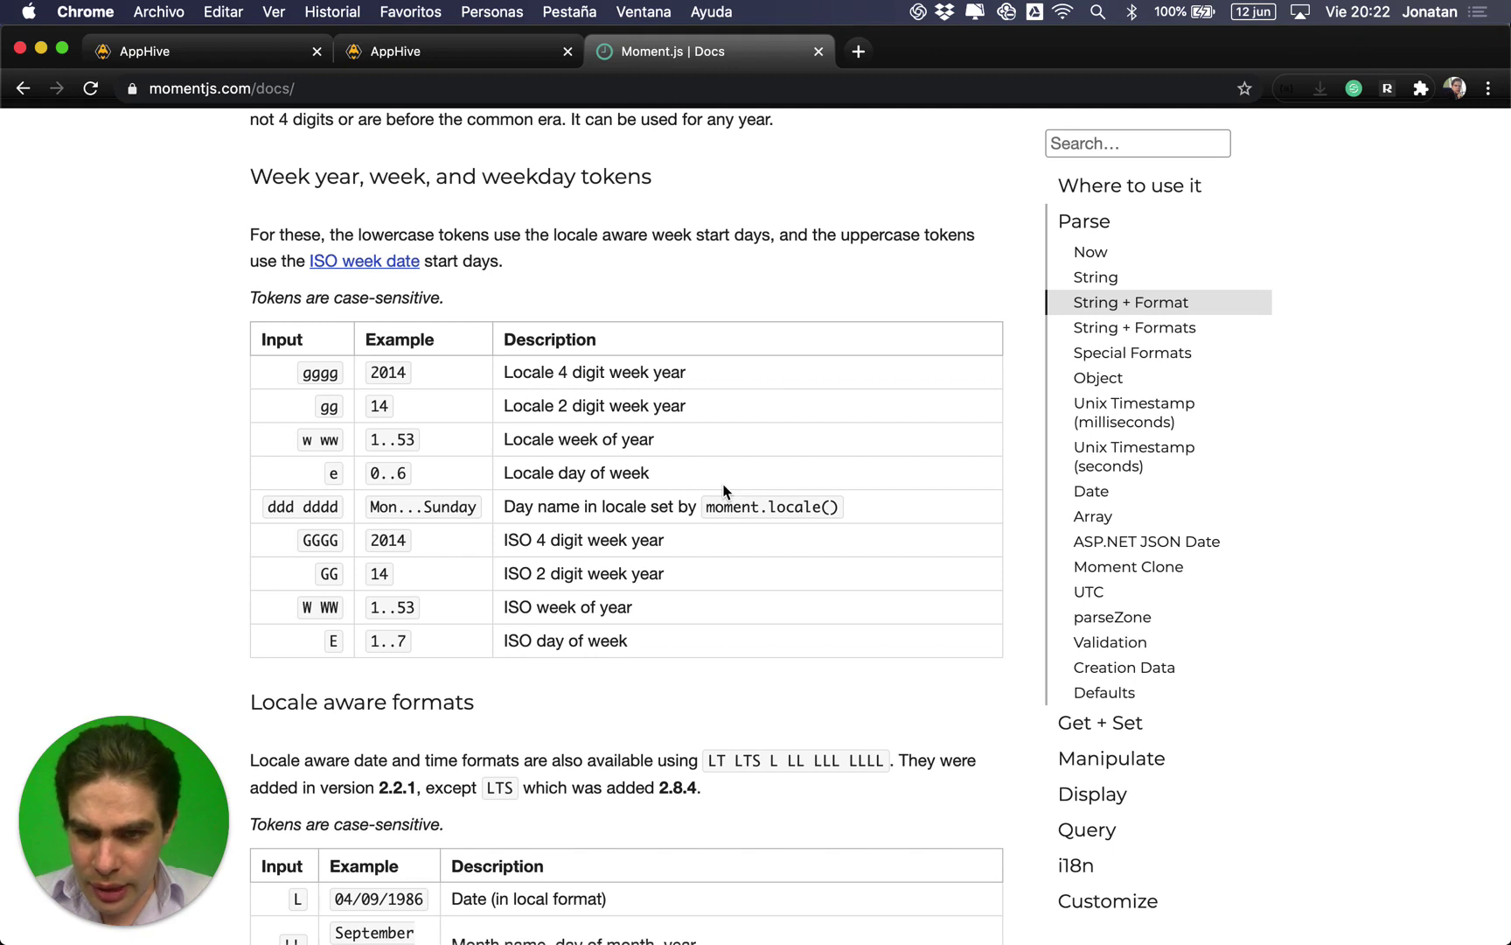
pyautogui.scroll(-2, 723, 490)
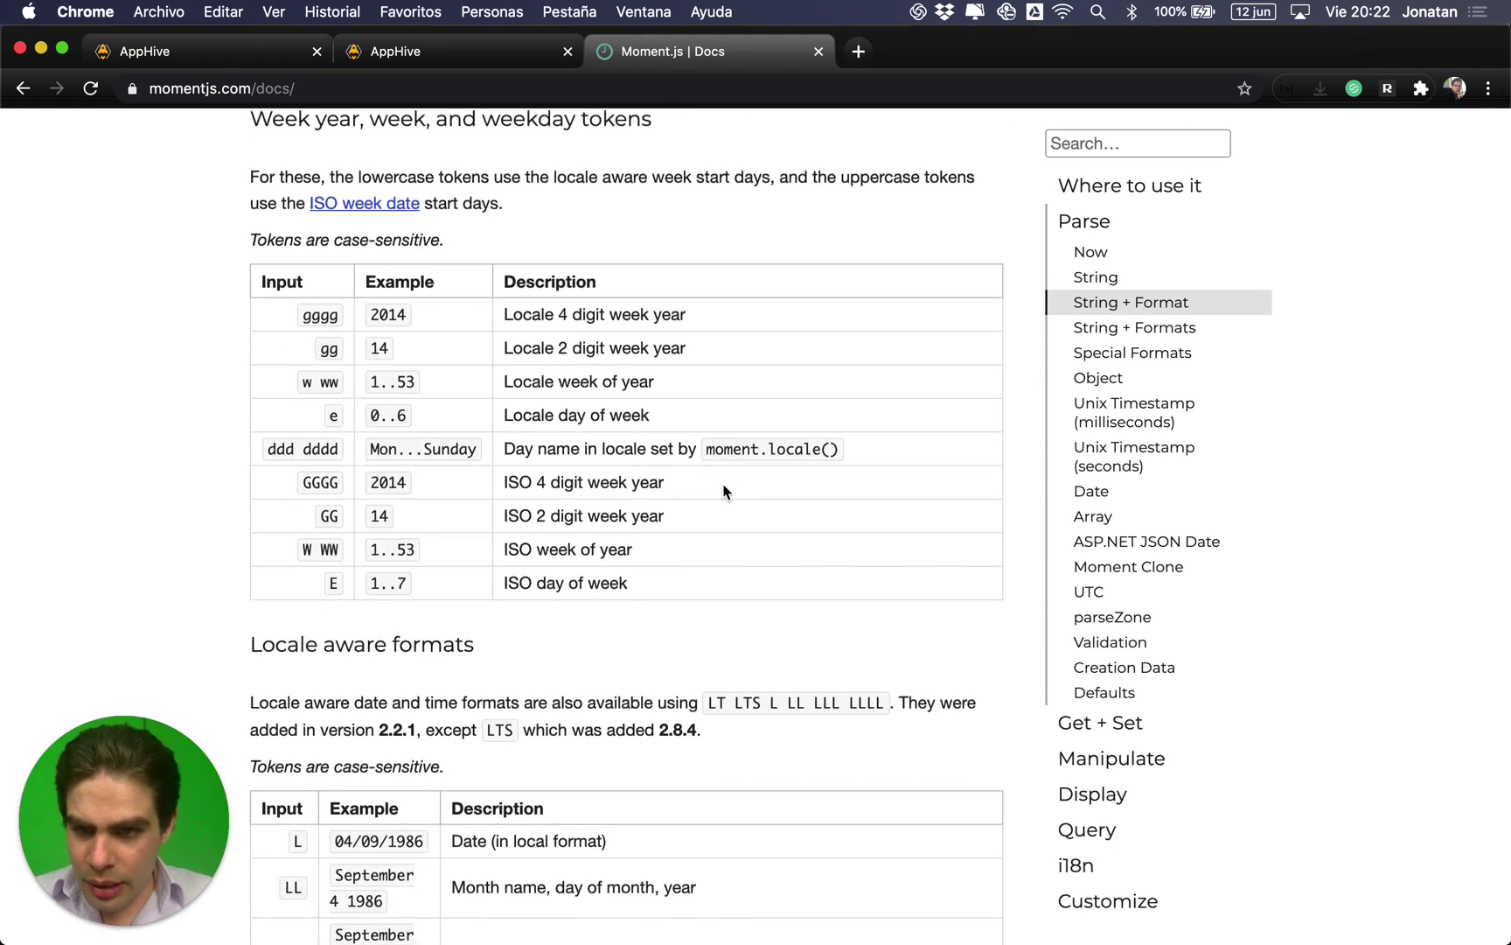
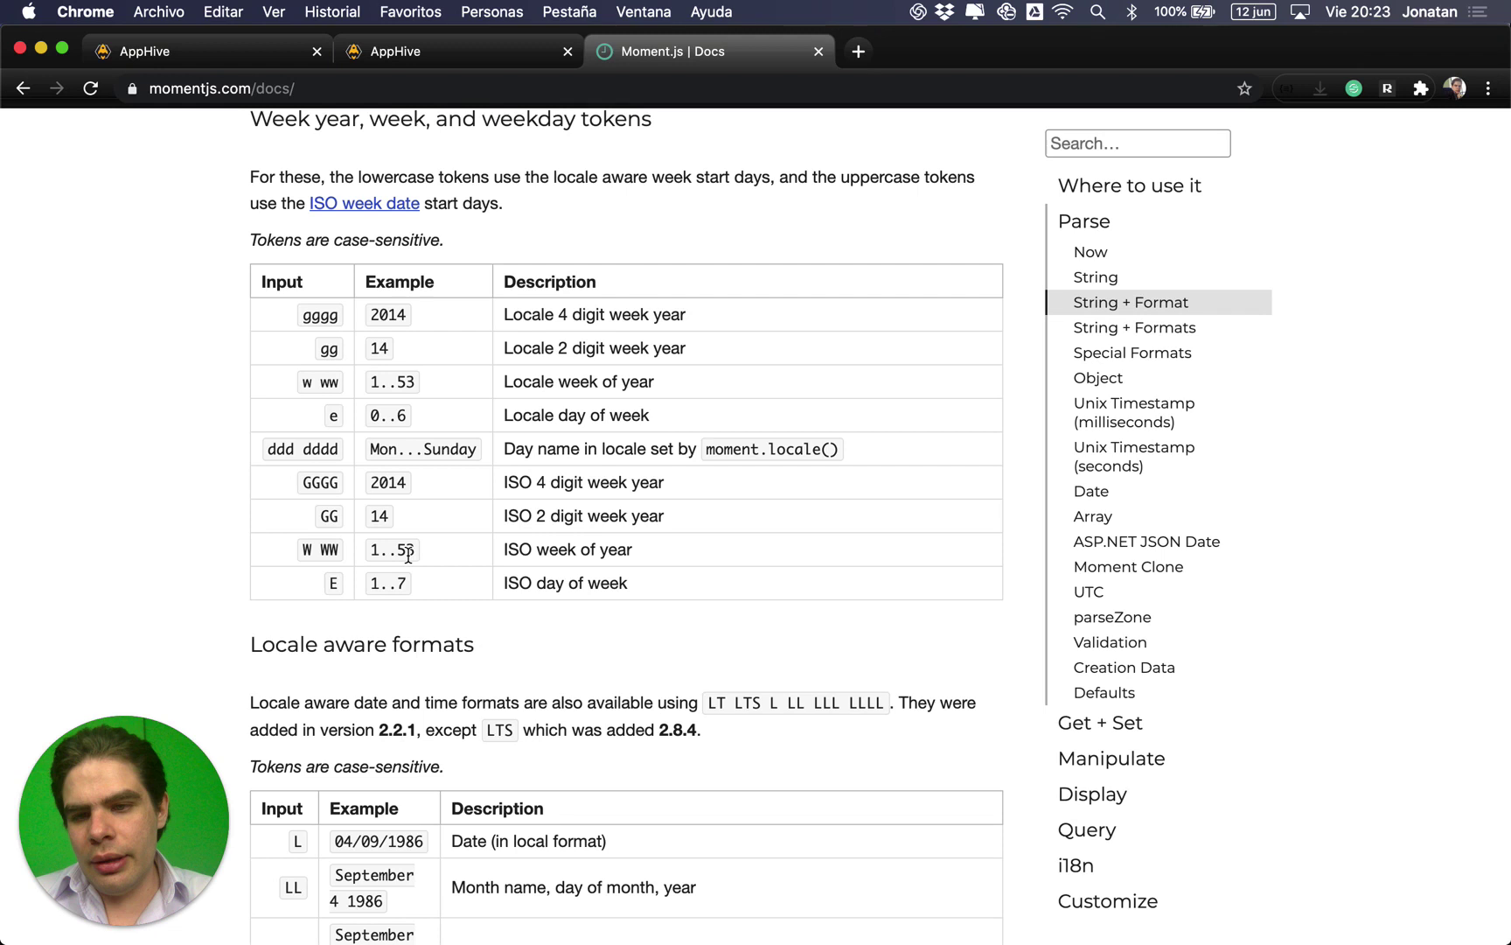
# Step: Switch back to AppHive and close the cloud database editor and the Mover pedido a históricos process
pyautogui.hotkey('ctrl', 'shift', 'Tab')
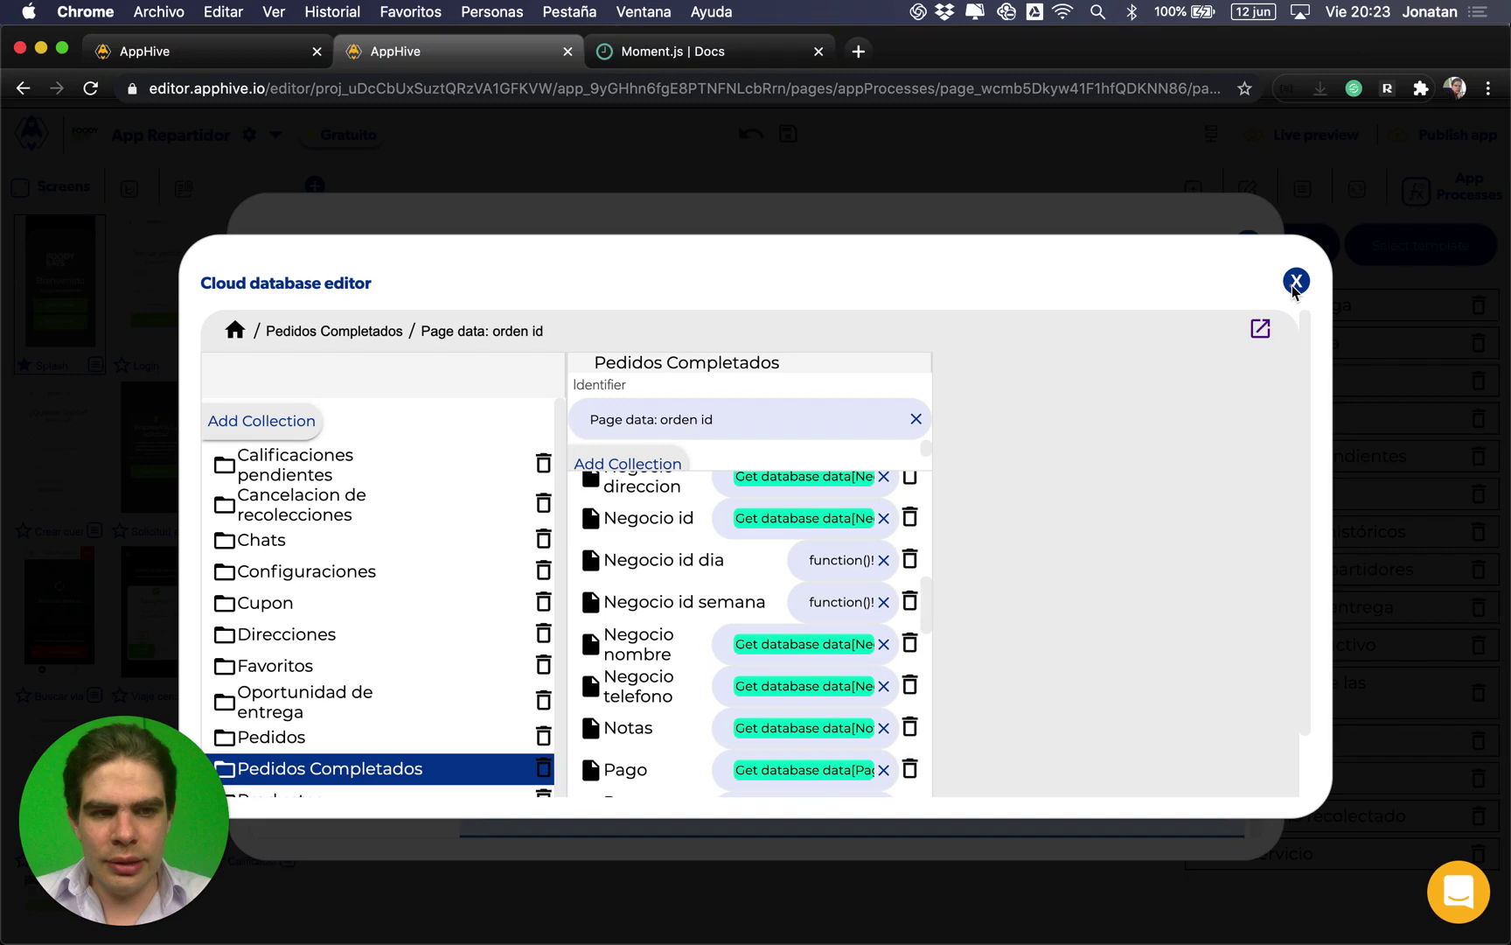
pyautogui.click(1295, 281)
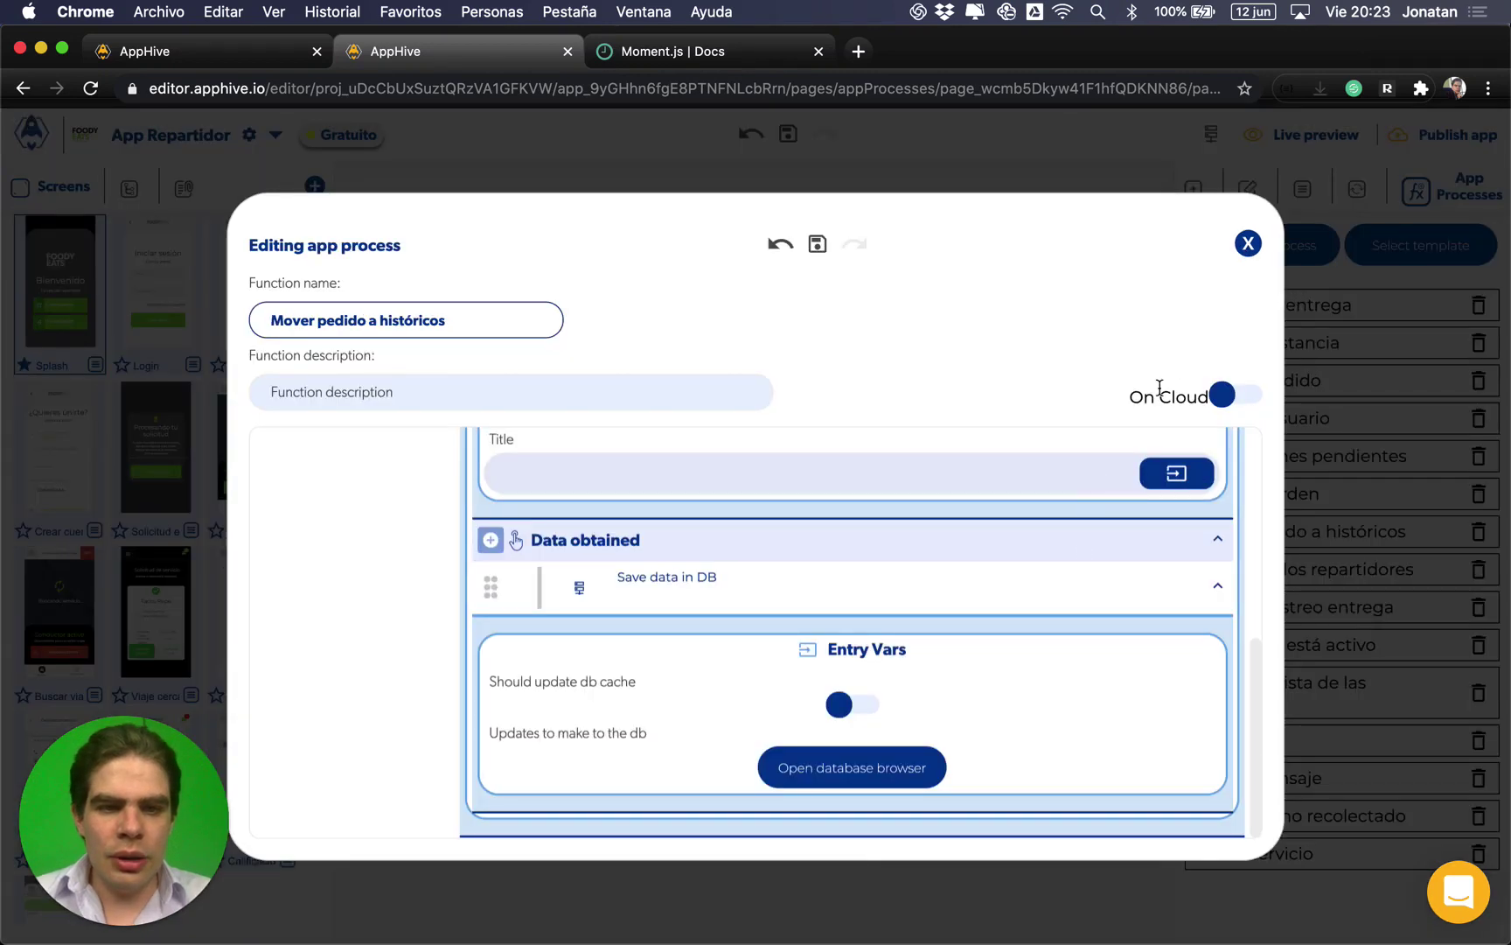
pyautogui.click(1248, 245)
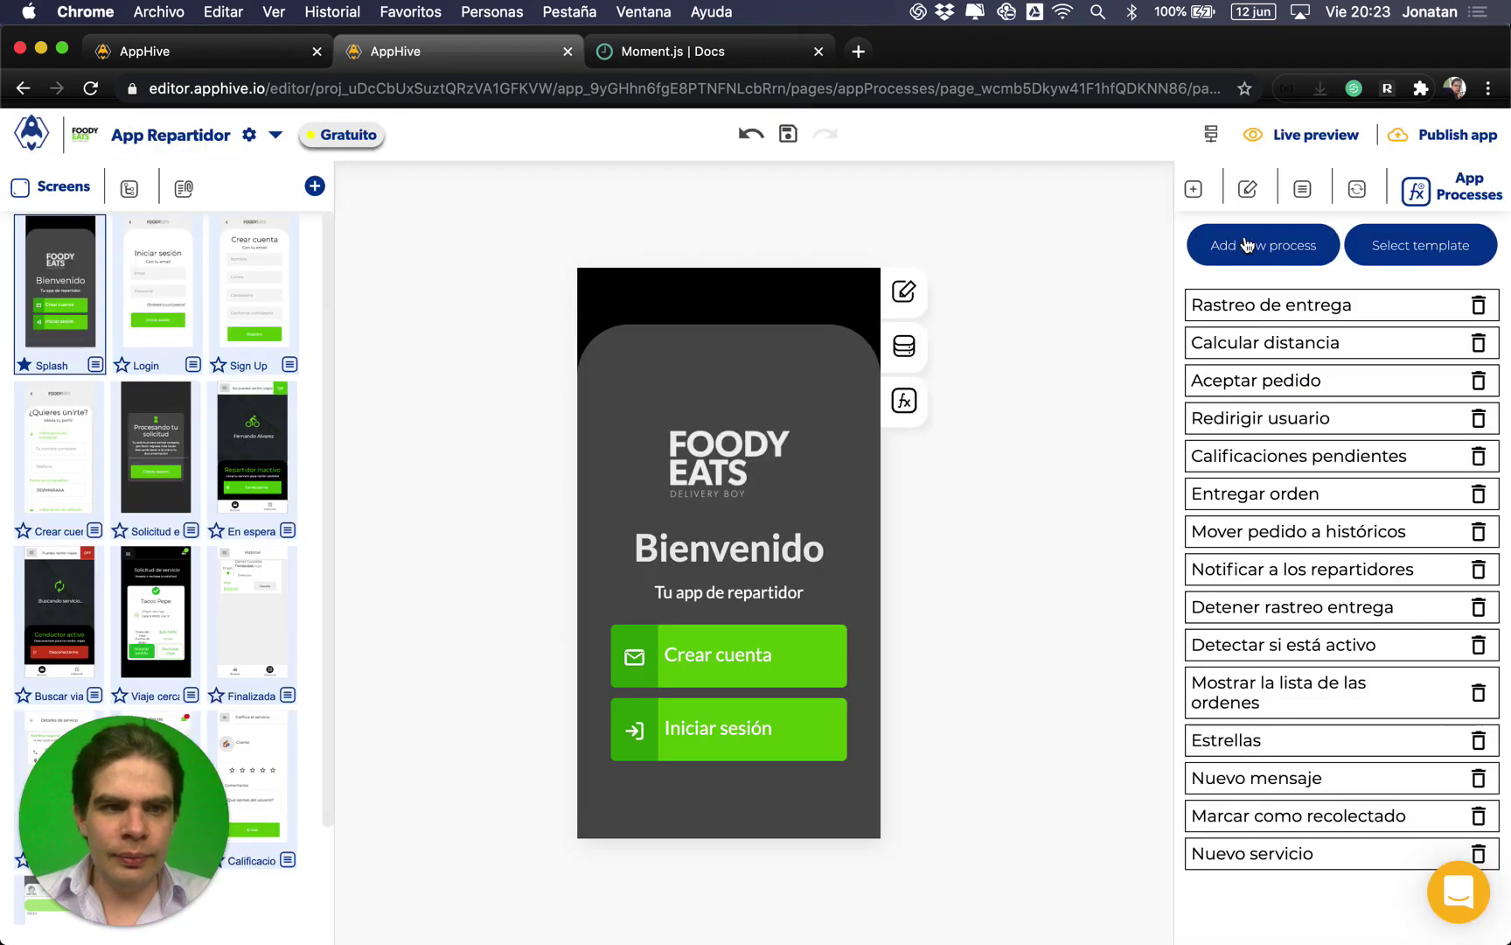
# Step: Open the project's cloud database editor and display the fields of the Pedidos collection
pyautogui.click(1212, 137)
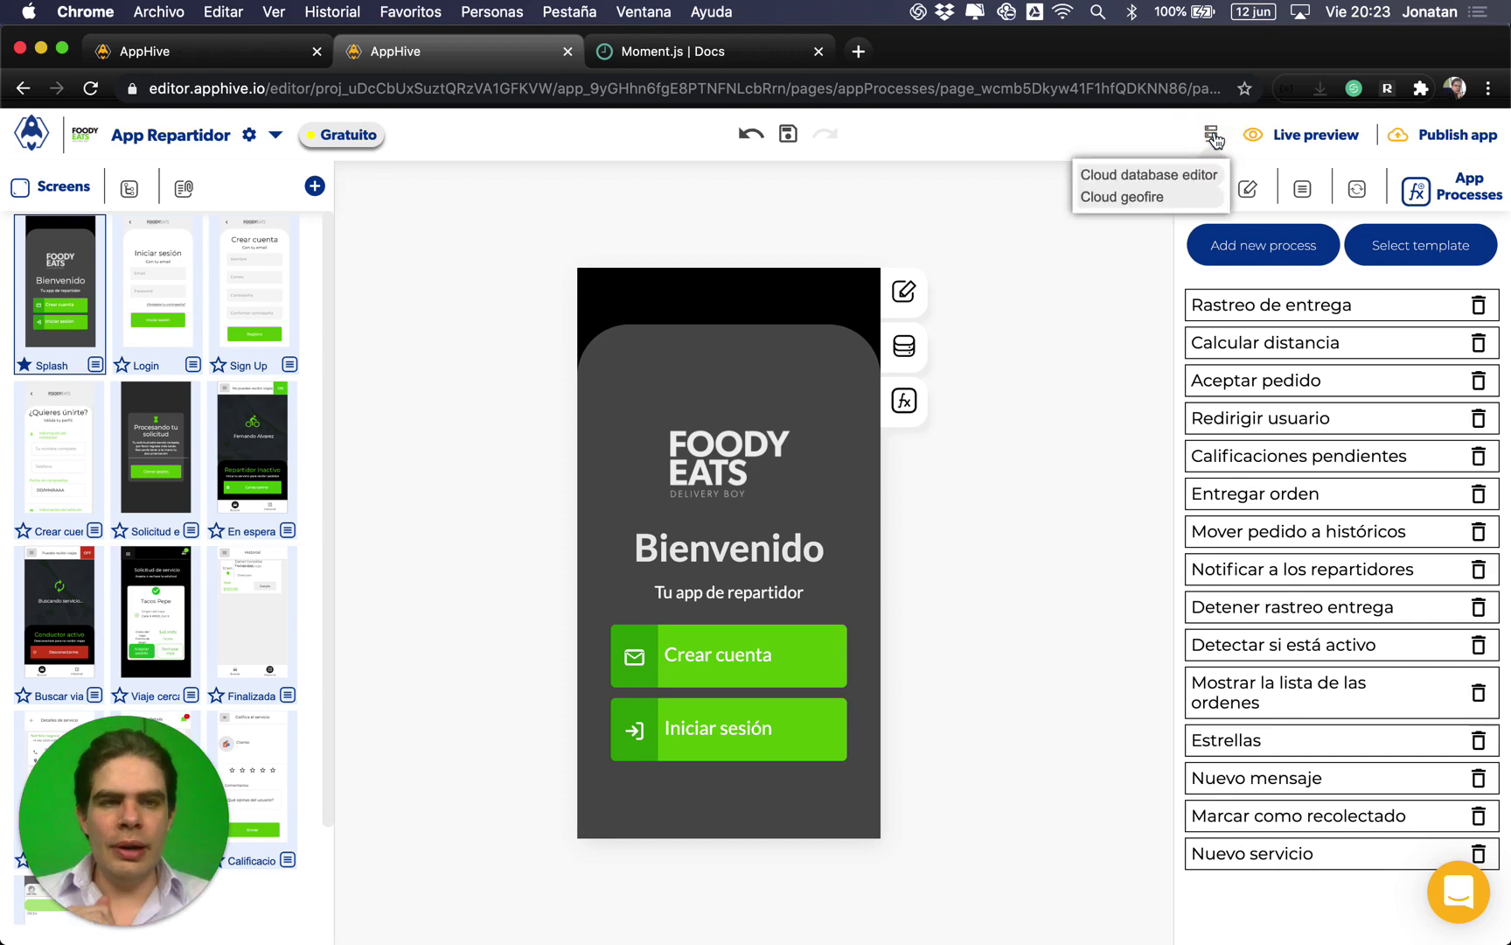
pyautogui.click(1177, 175)
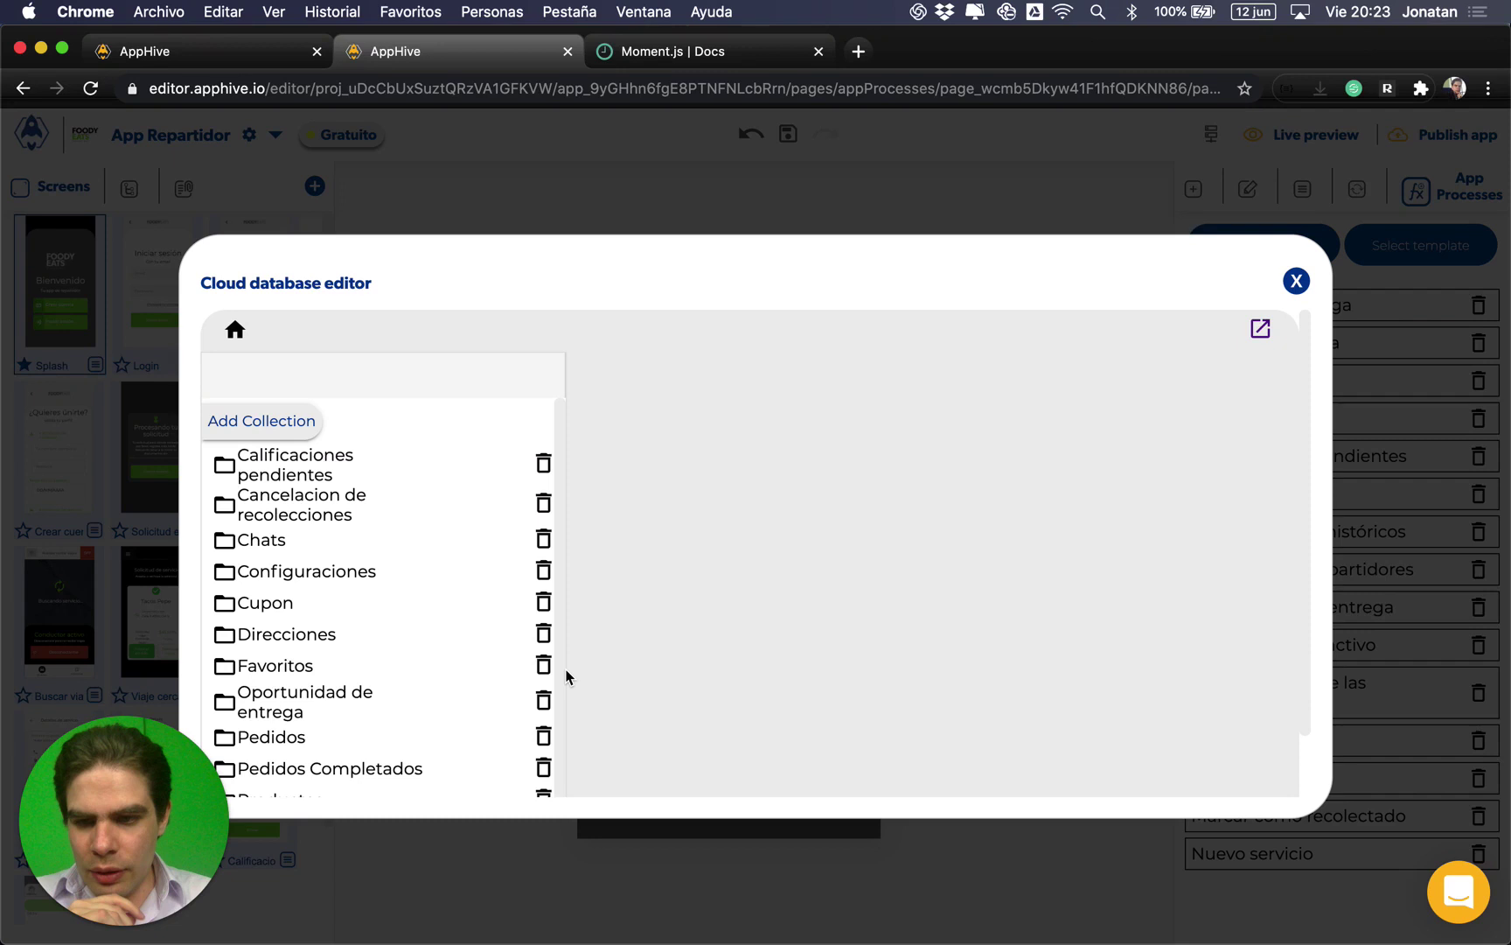
pyautogui.scroll(-1, 407, 743)
pyautogui.click(407, 744)
pyautogui.click(408, 713)
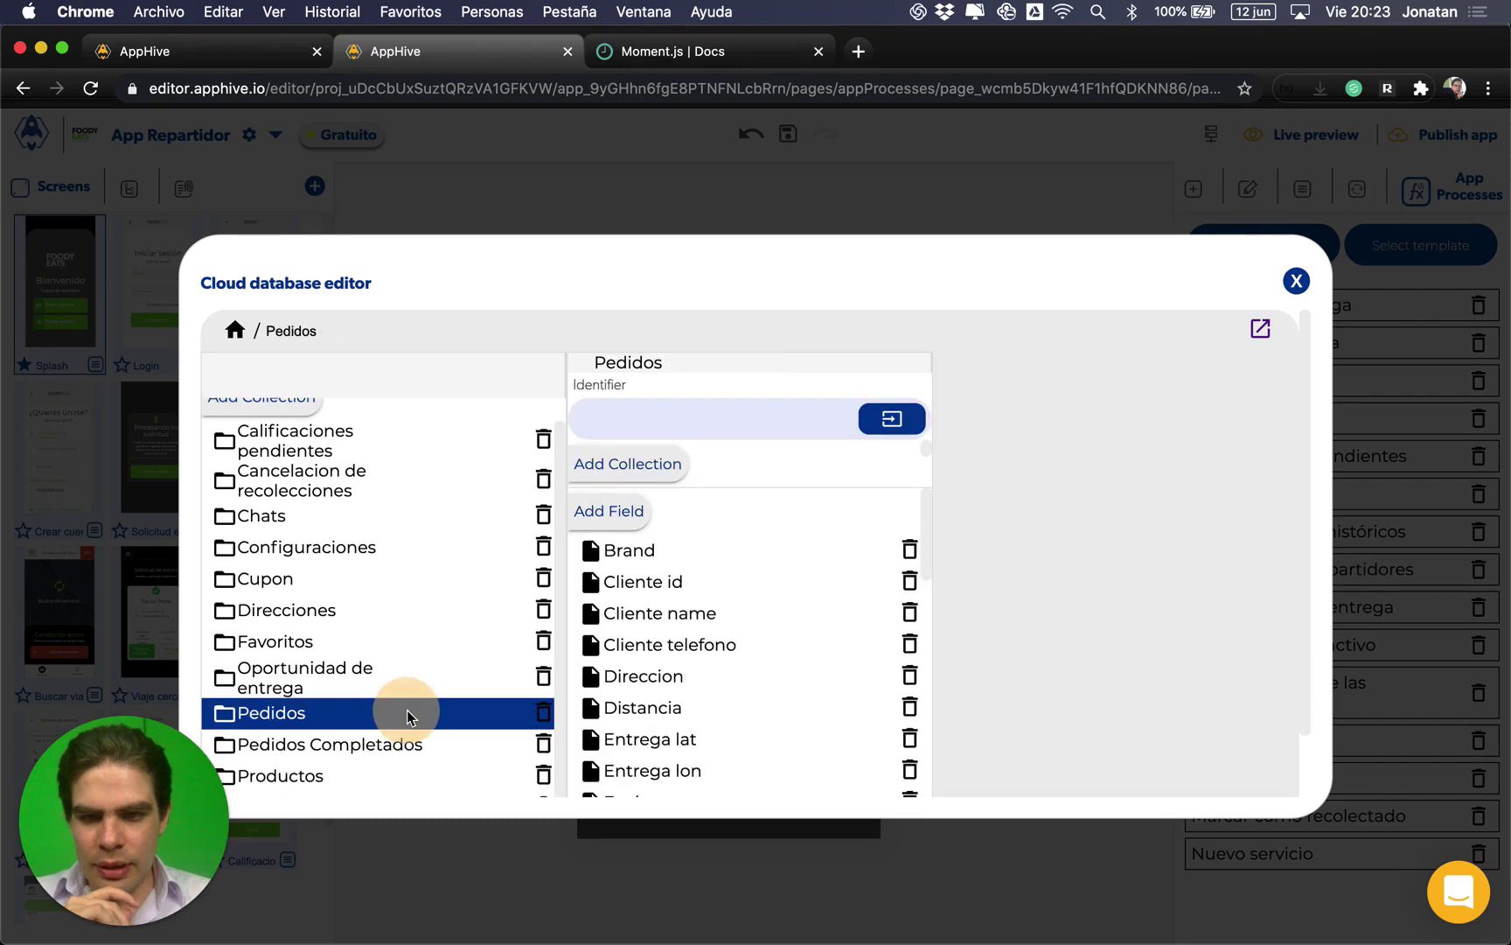
# Step: Display the data records of the Pedidos collection and examine them
pyautogui.scroll(-3, 733, 744)
pyautogui.scroll(-5, 735, 746)
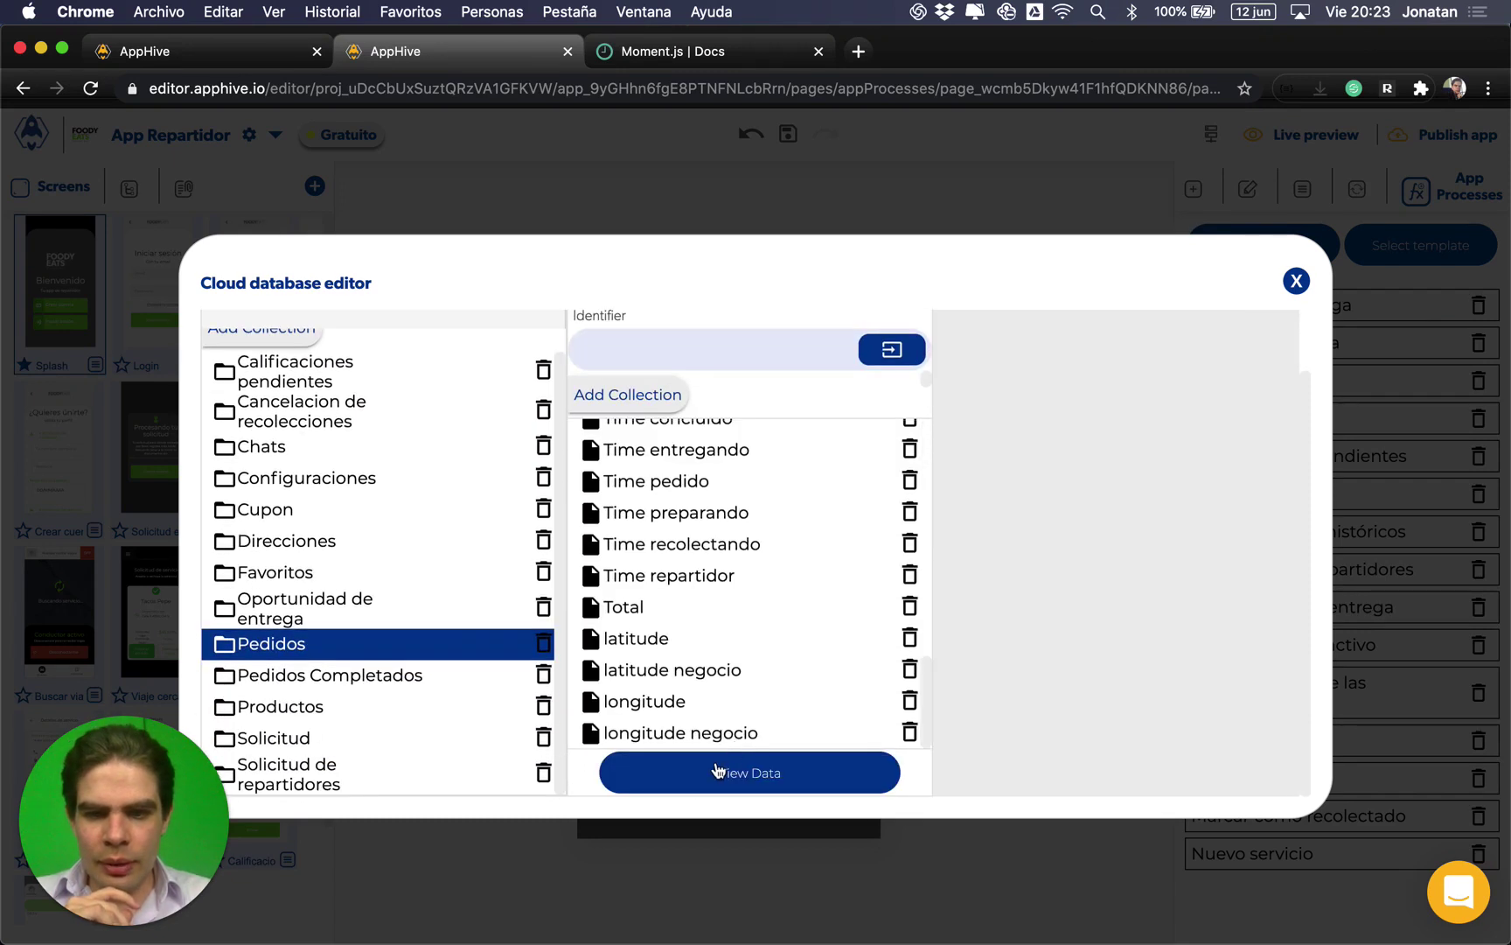
pyautogui.click(713, 775)
pyautogui.scroll(-5, 713, 775)
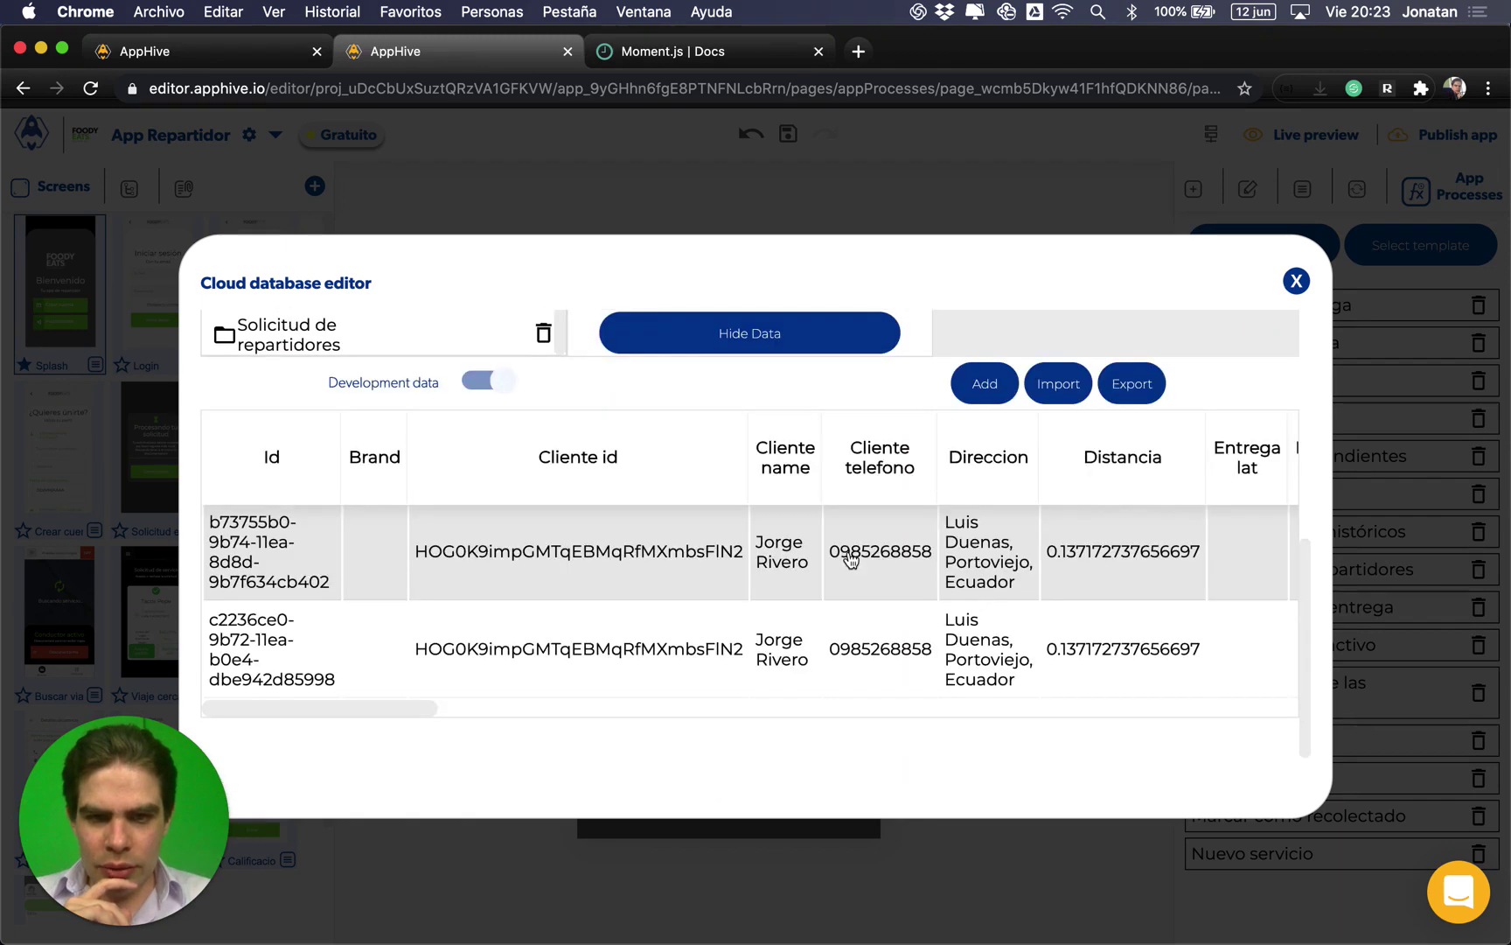
pyautogui.scroll(5, 848, 560)
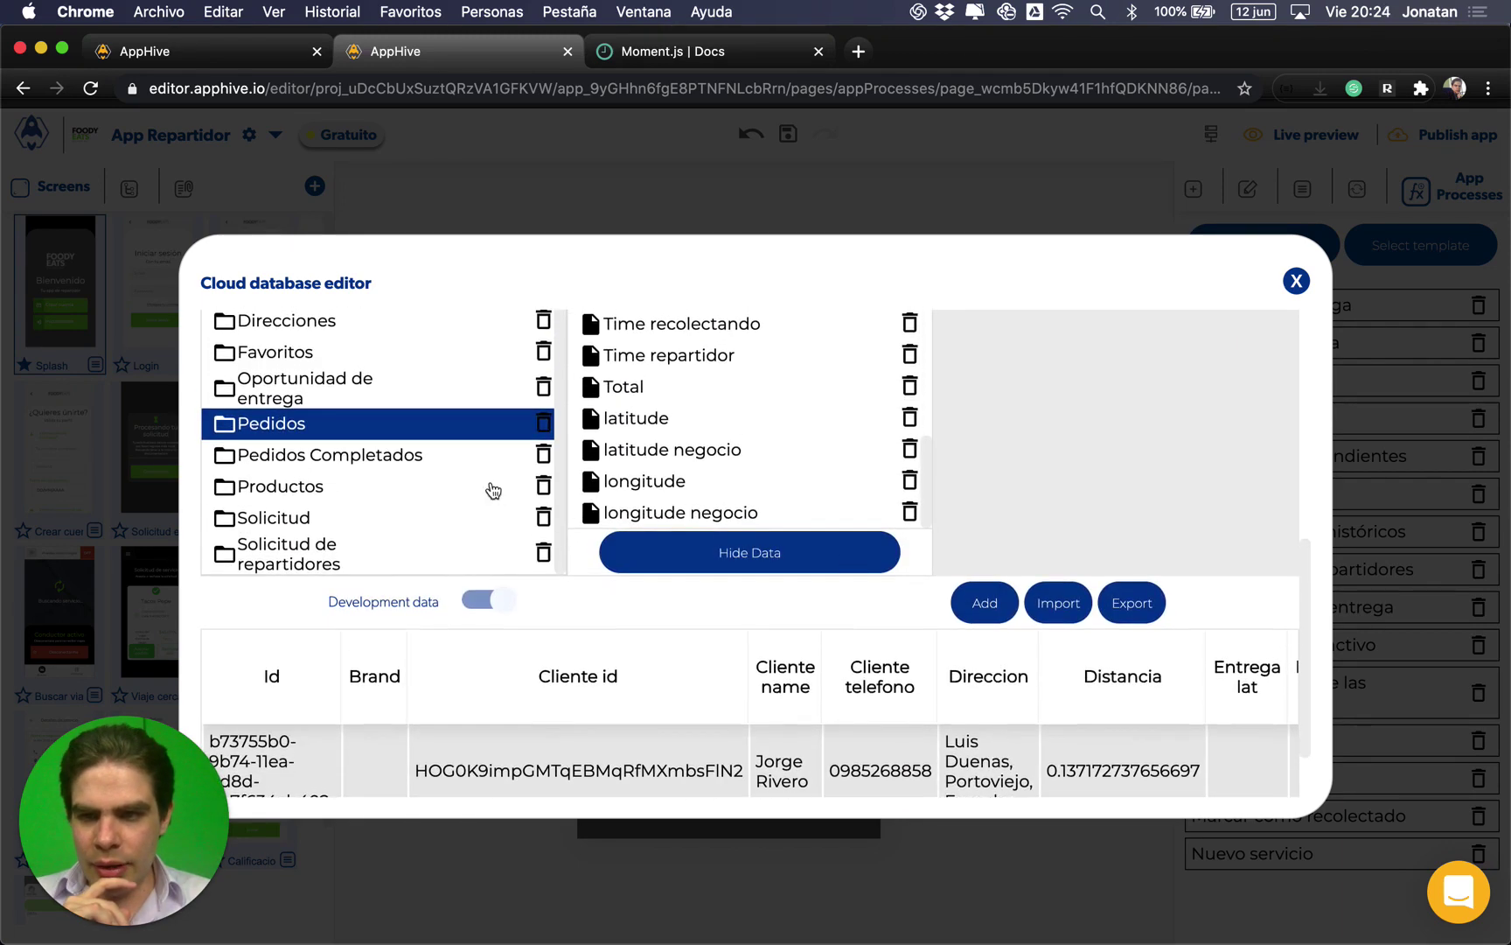
# Step: Display the Pedidos Completados records and open the first record for editing
pyautogui.click(441, 461)
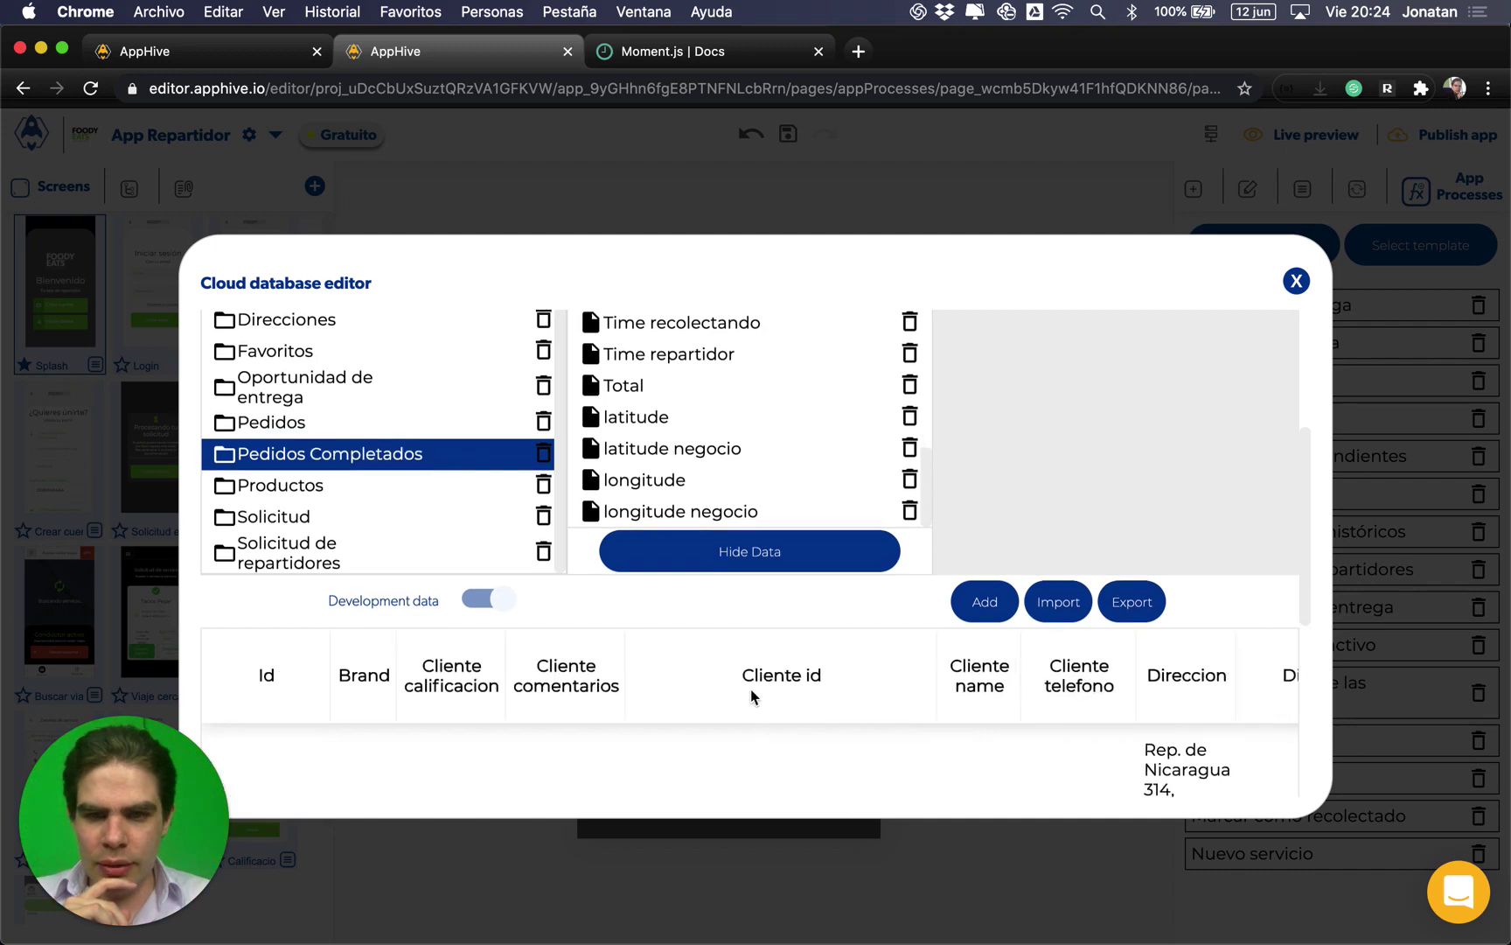
pyautogui.scroll(-5, 751, 695)
pyautogui.scroll(-1, 901, 663)
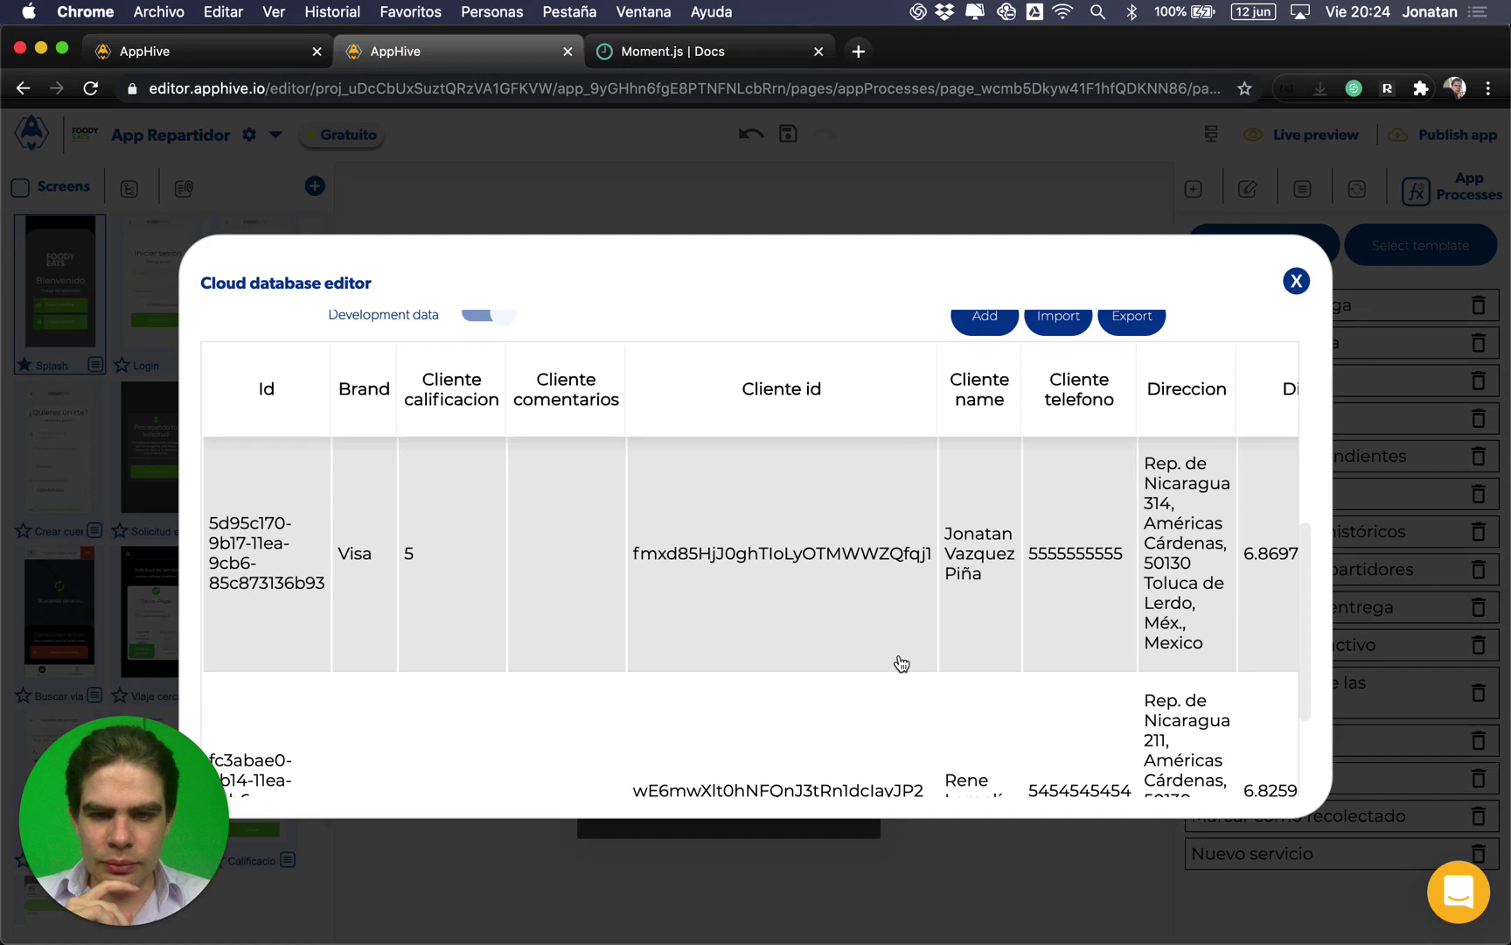
pyautogui.hscroll(10, 1120, 607)
pyautogui.scroll(-3, 1120, 607)
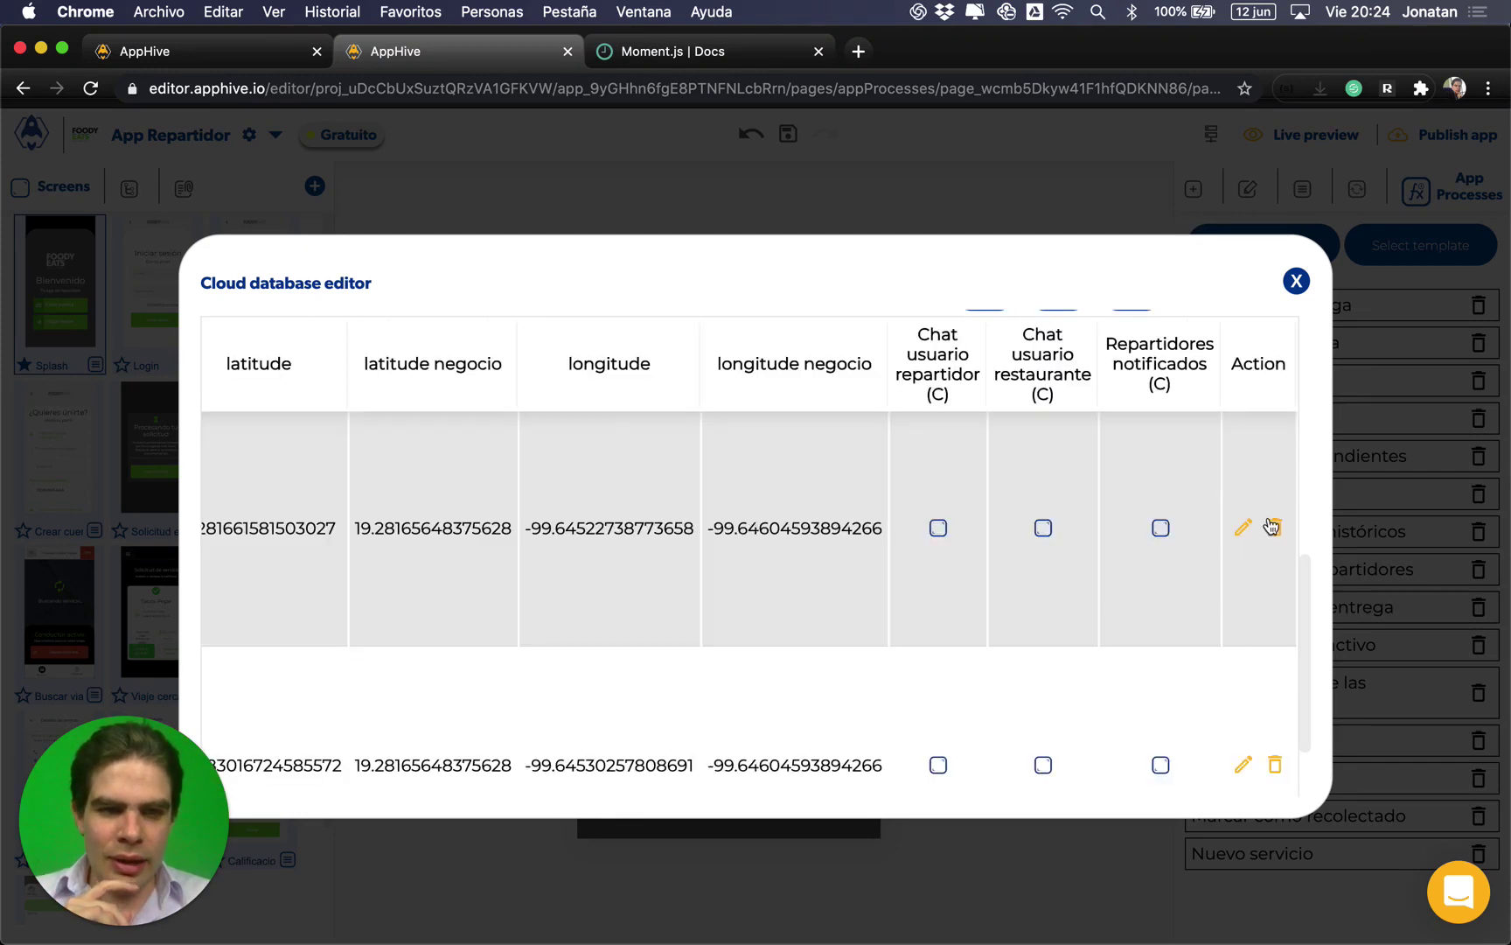
pyautogui.click(695, 542)
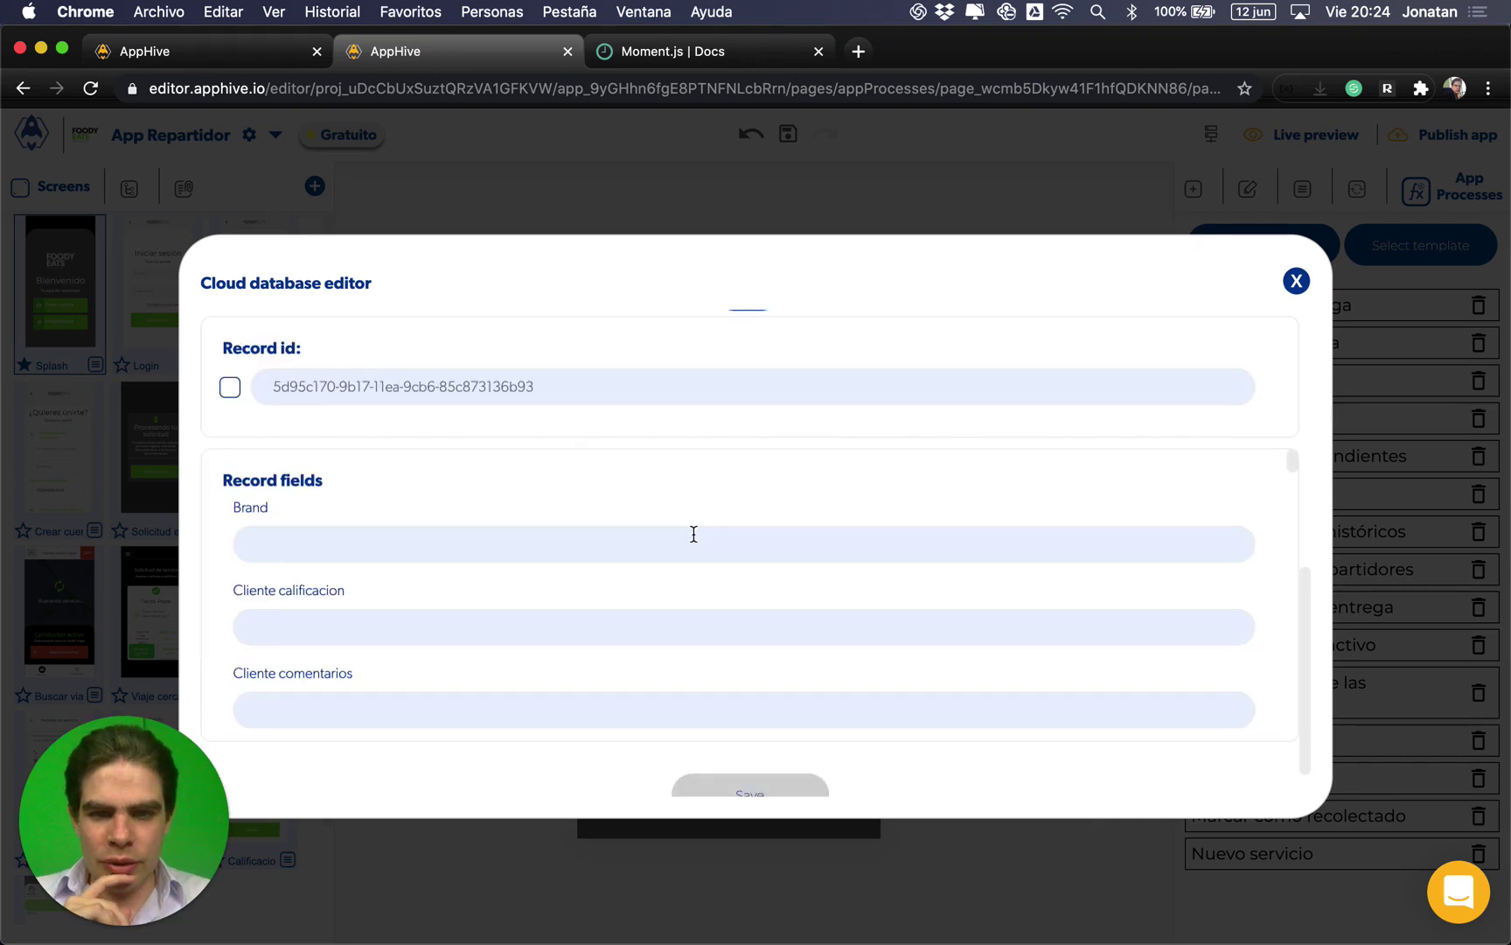
# Step: Fill the record's Negocio id dia with the business id from Negocio id followed by 120620
pyautogui.scroll(-8, 693, 534)
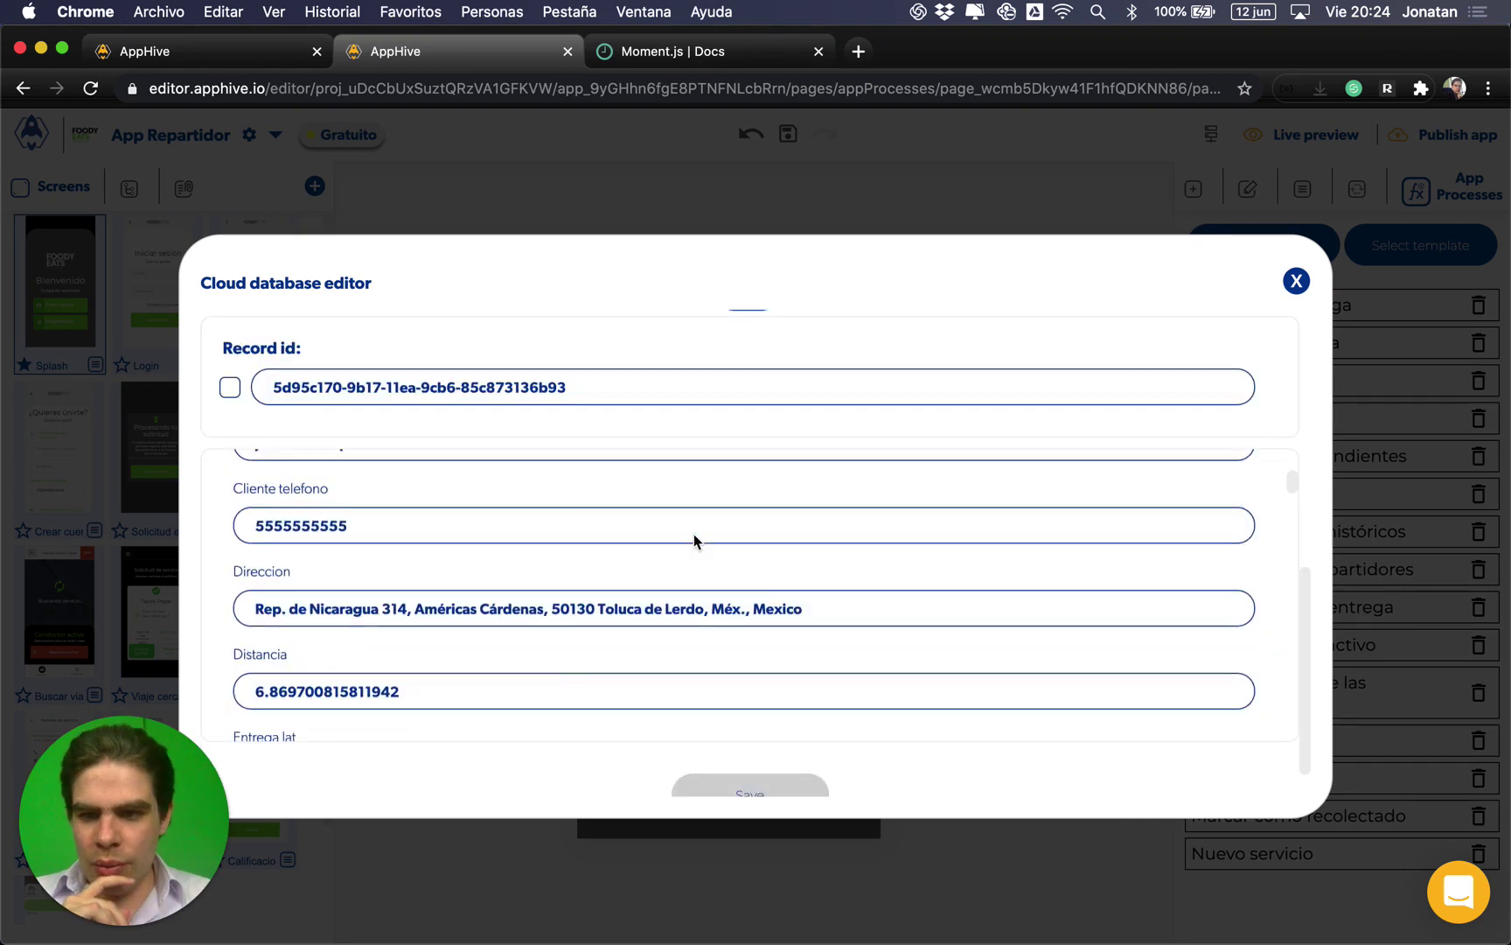
pyautogui.scroll(-6, 693, 534)
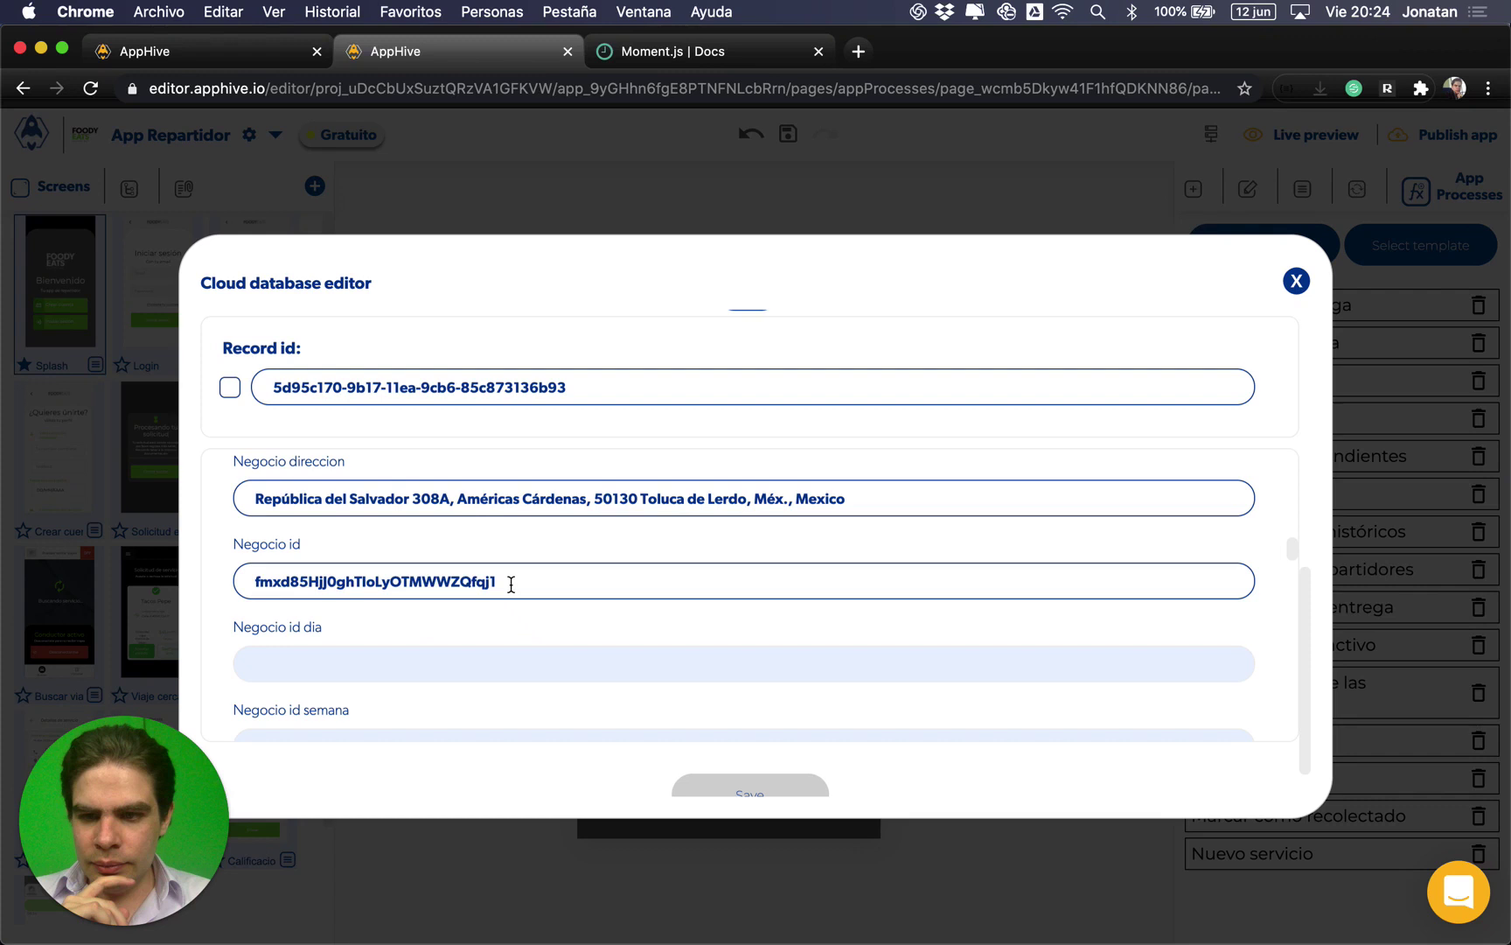
pyautogui.click(297, 665)
pyautogui.write('fmxd85HjJ0ghTloLyOTMWWZQfqj1')
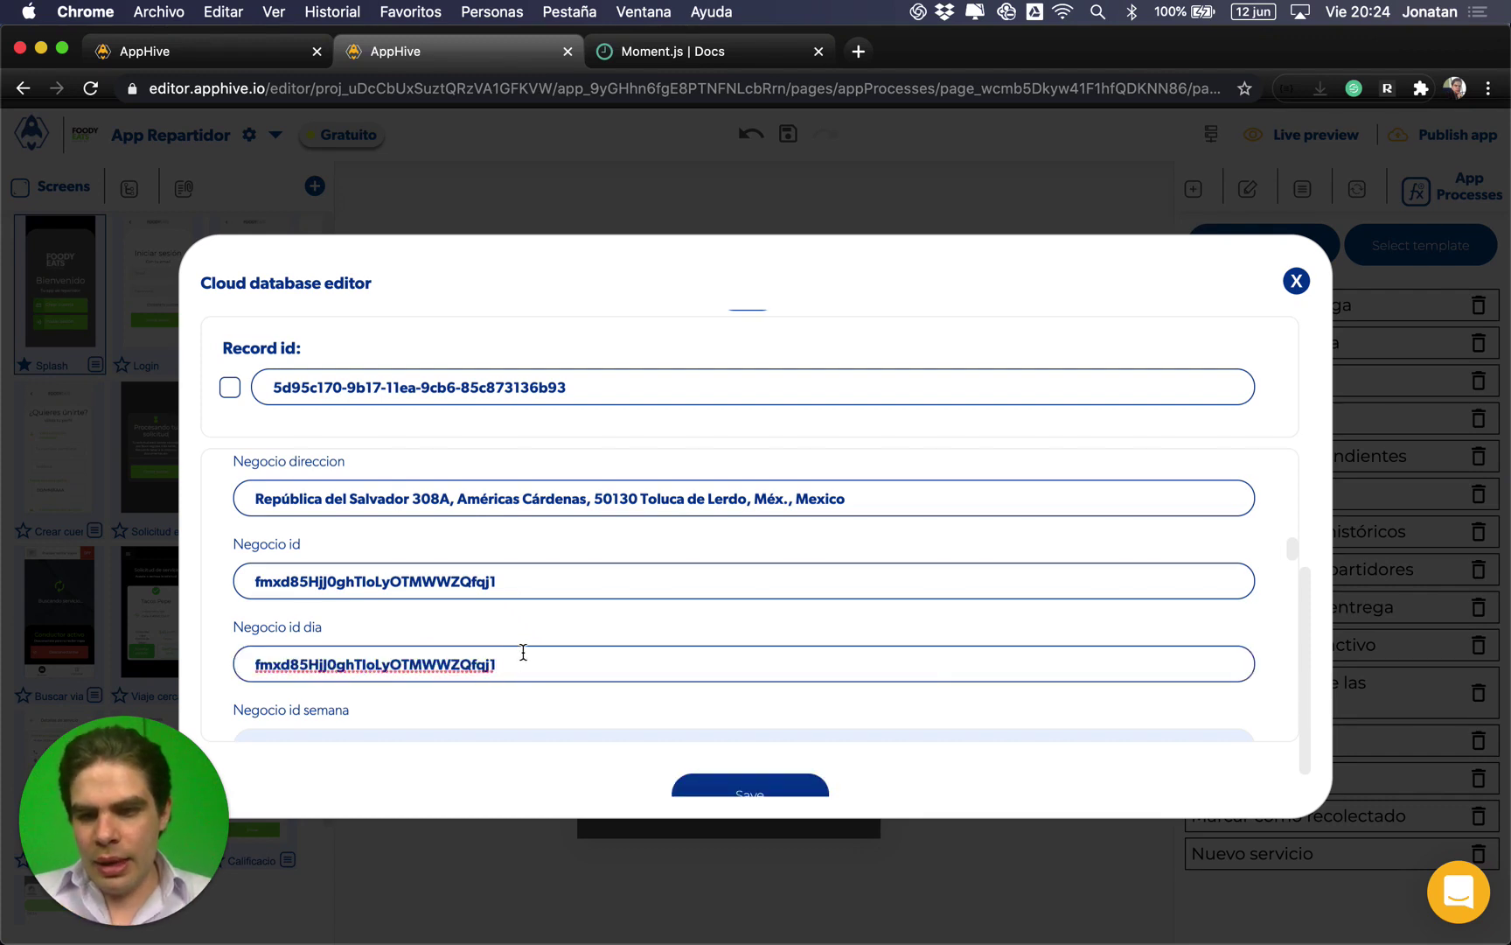
pyautogui.write('1')
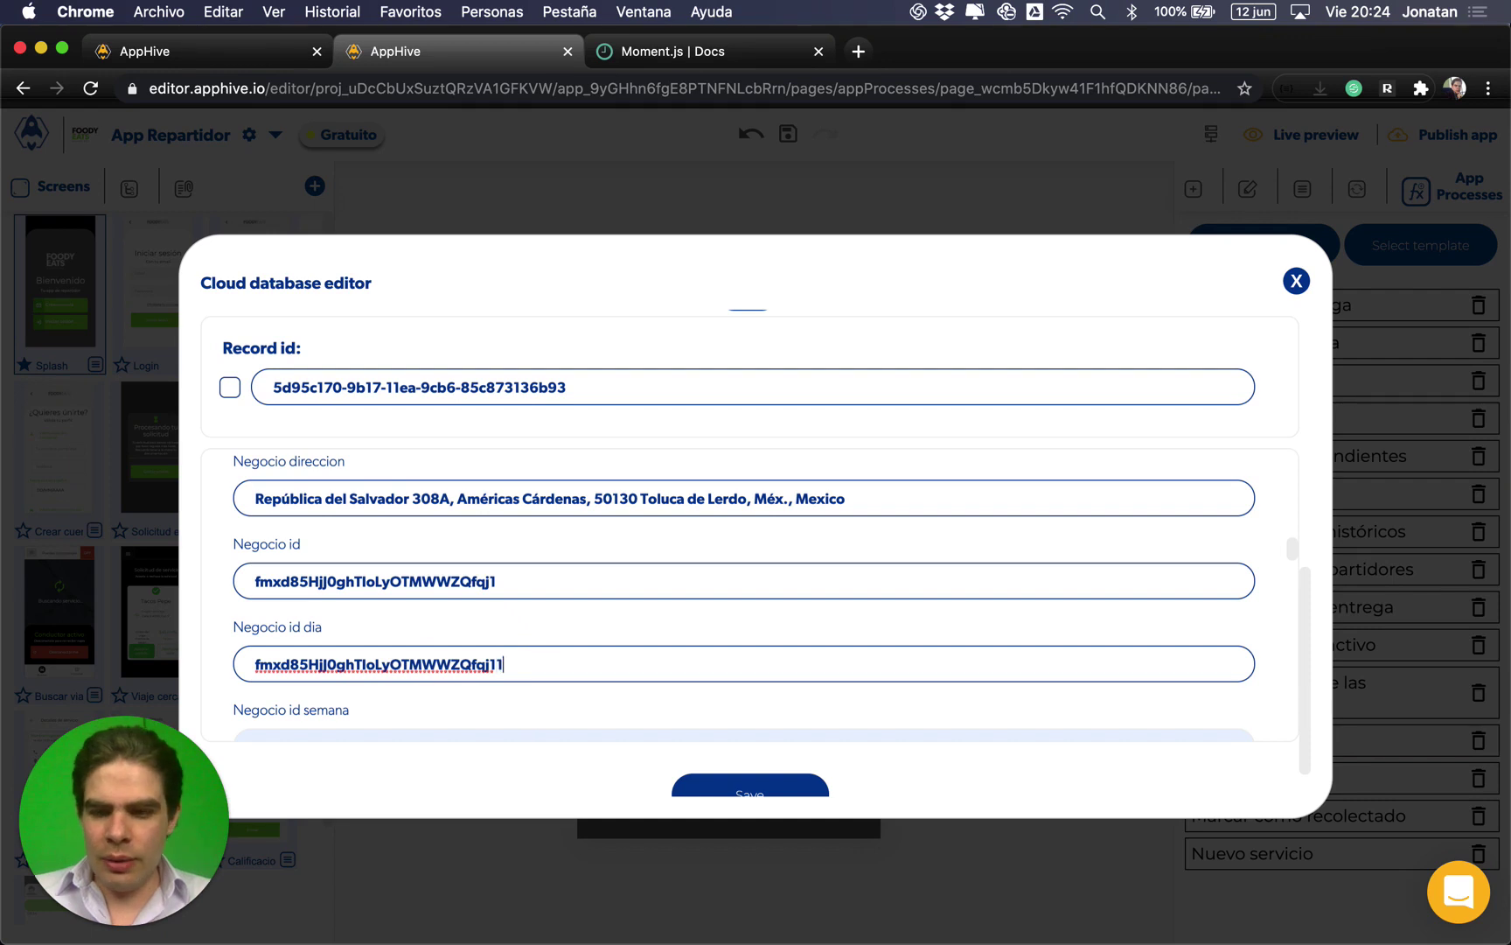
pyautogui.write('2')
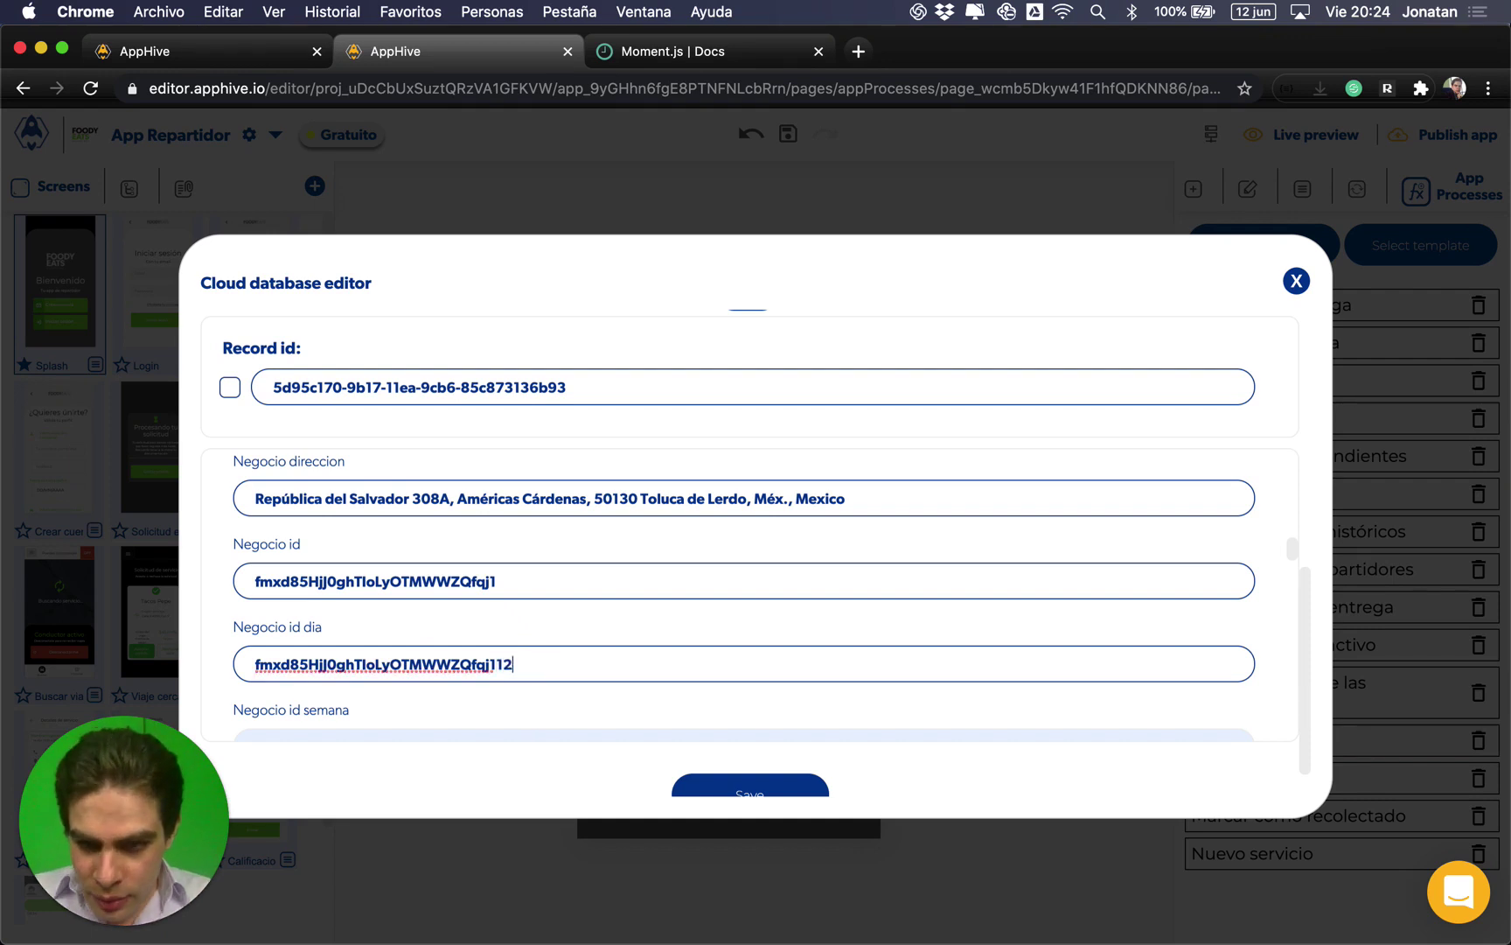
pyautogui.write('06')
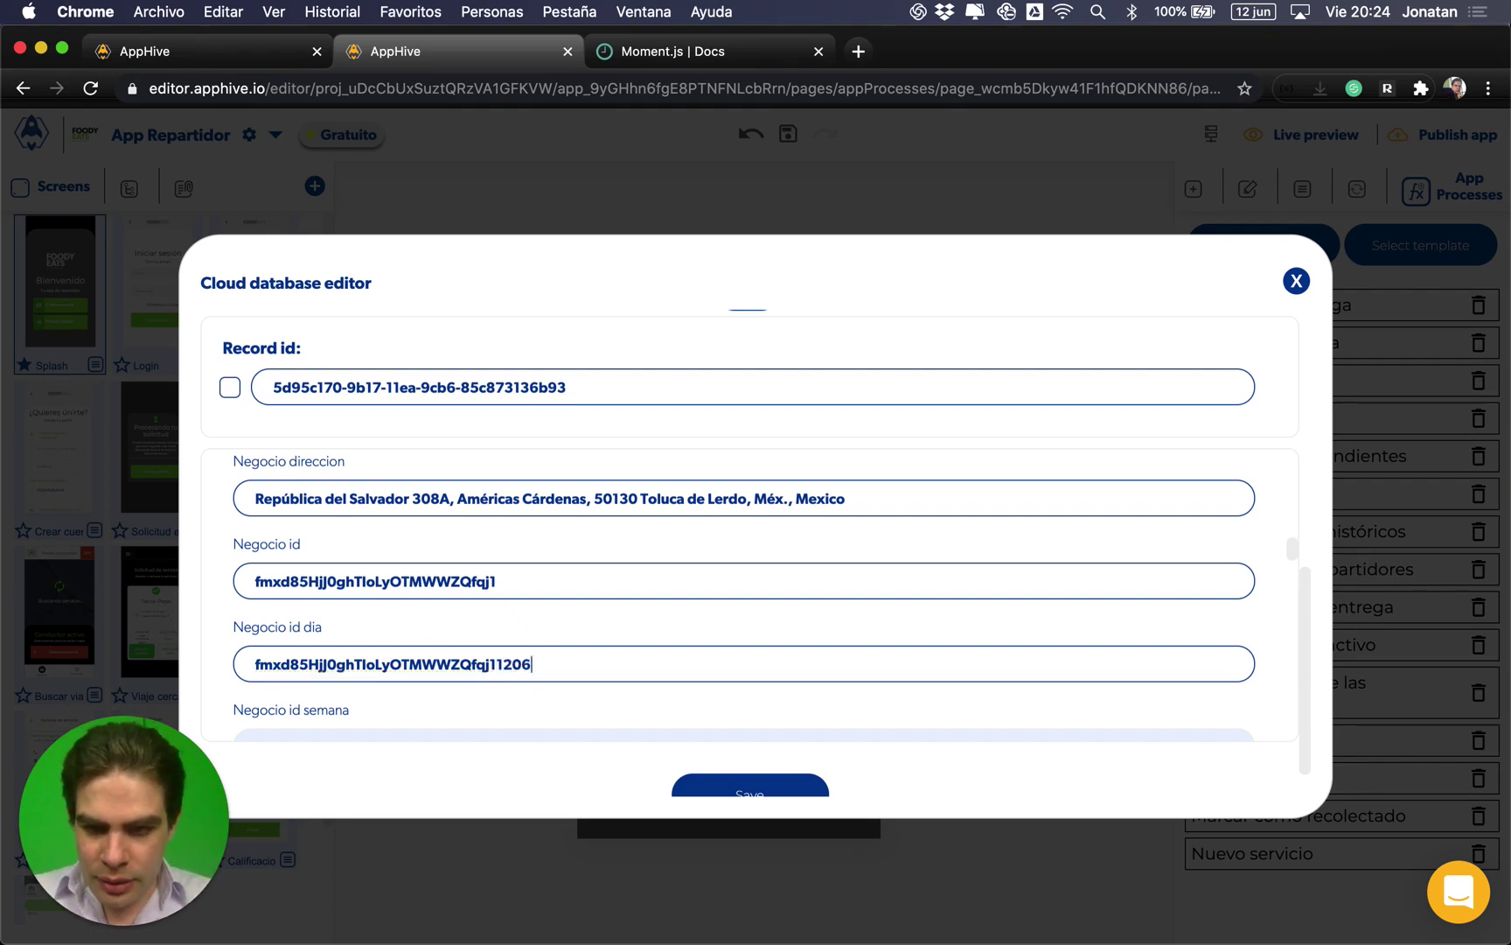
pyautogui.write('2')
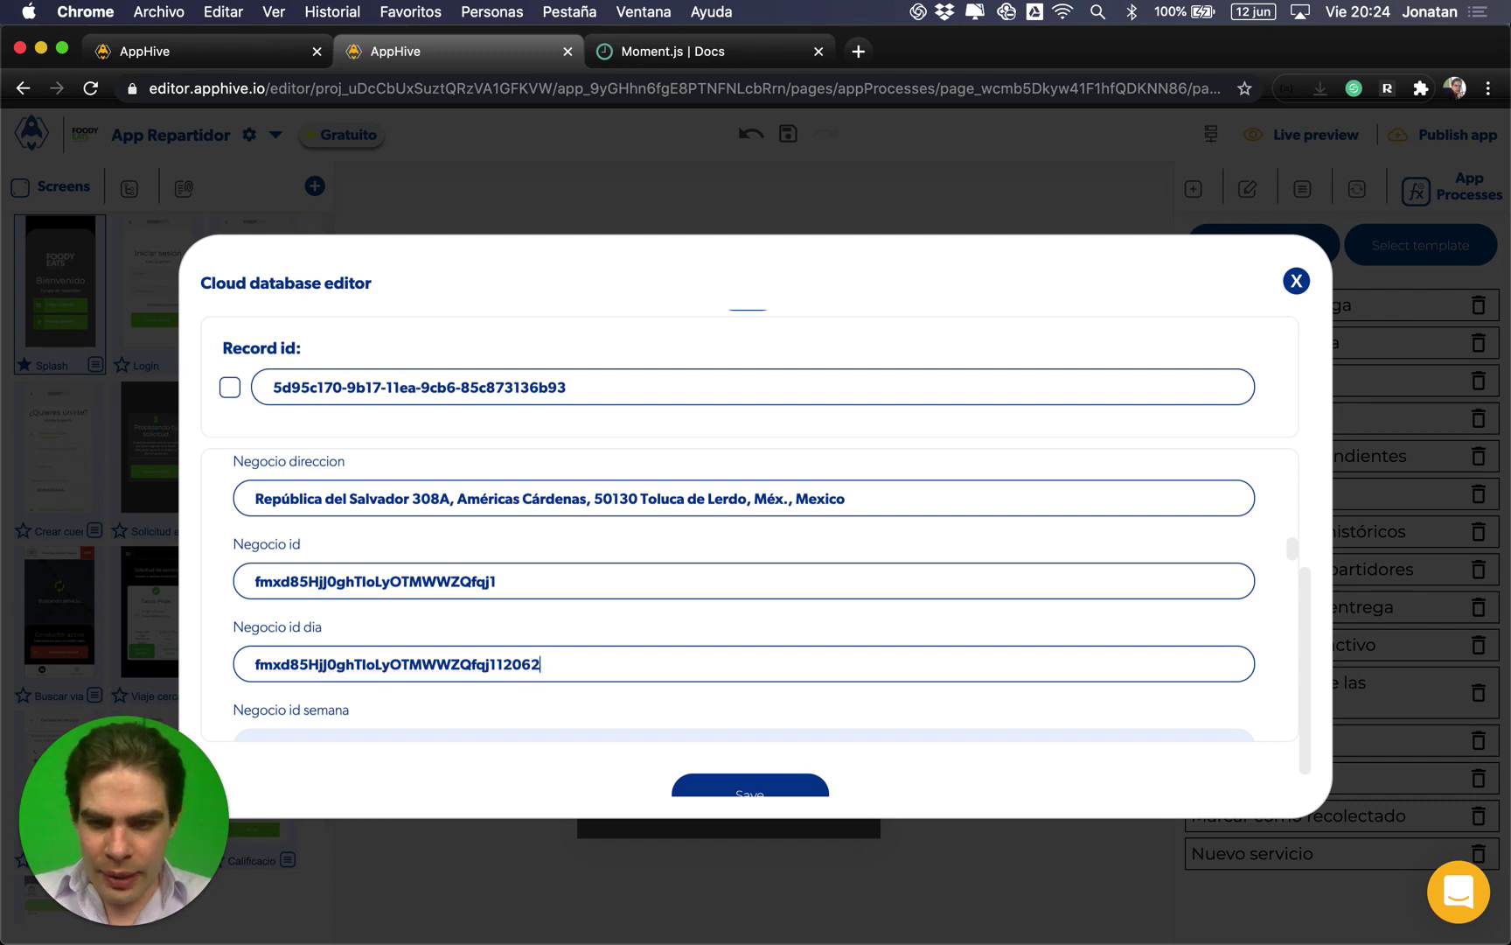
pyautogui.write('0')
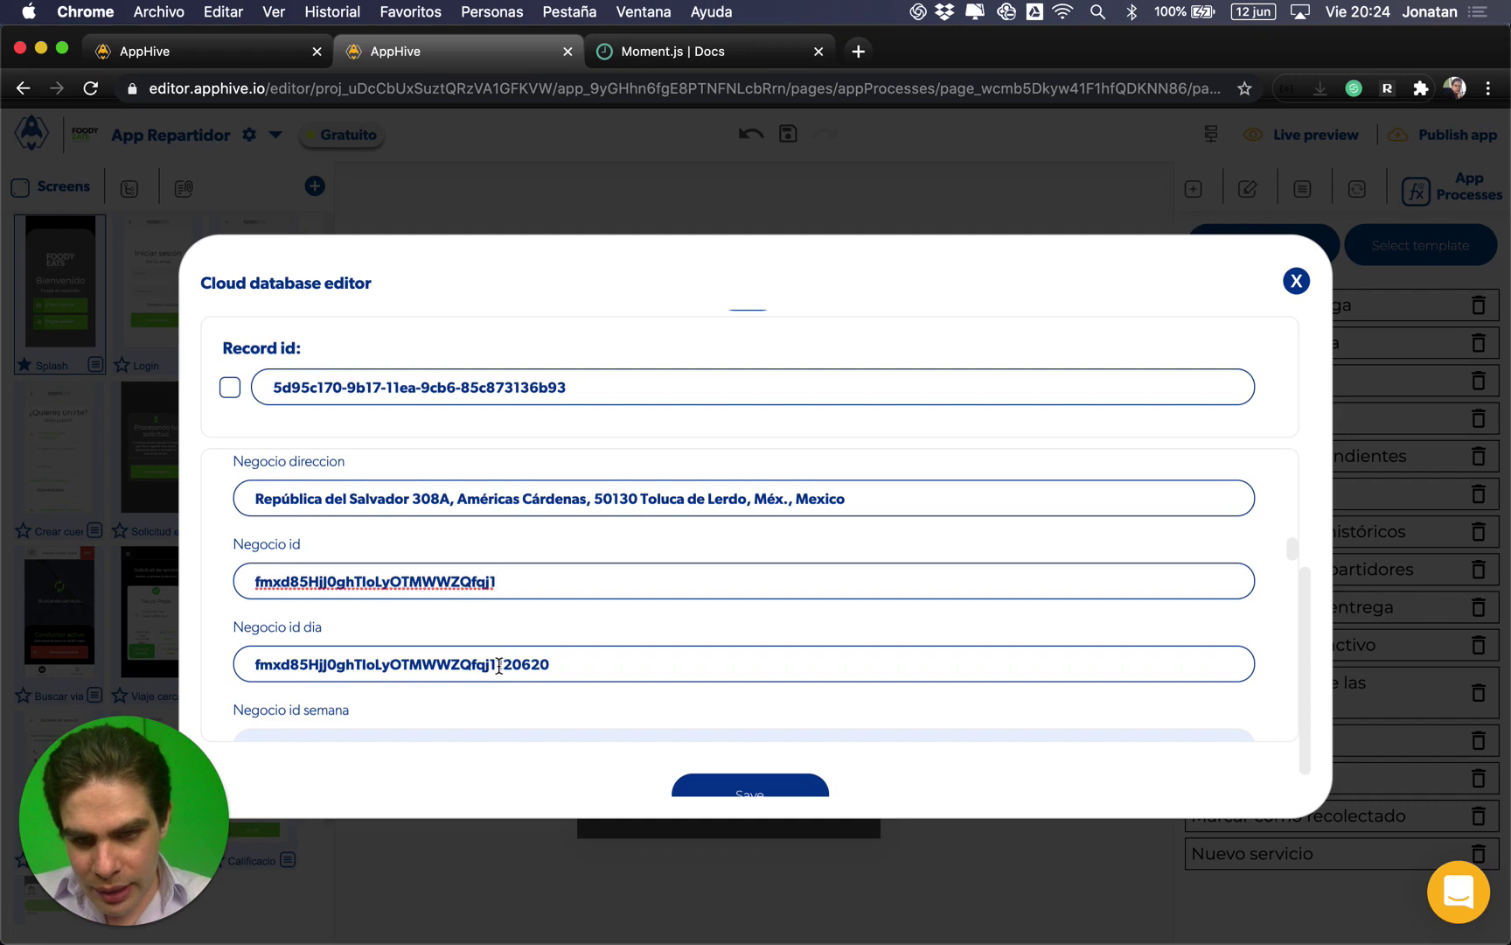
pyautogui.moveTo(496, 665); pyautogui.dragTo(548, 666)
pyautogui.click(548, 667)
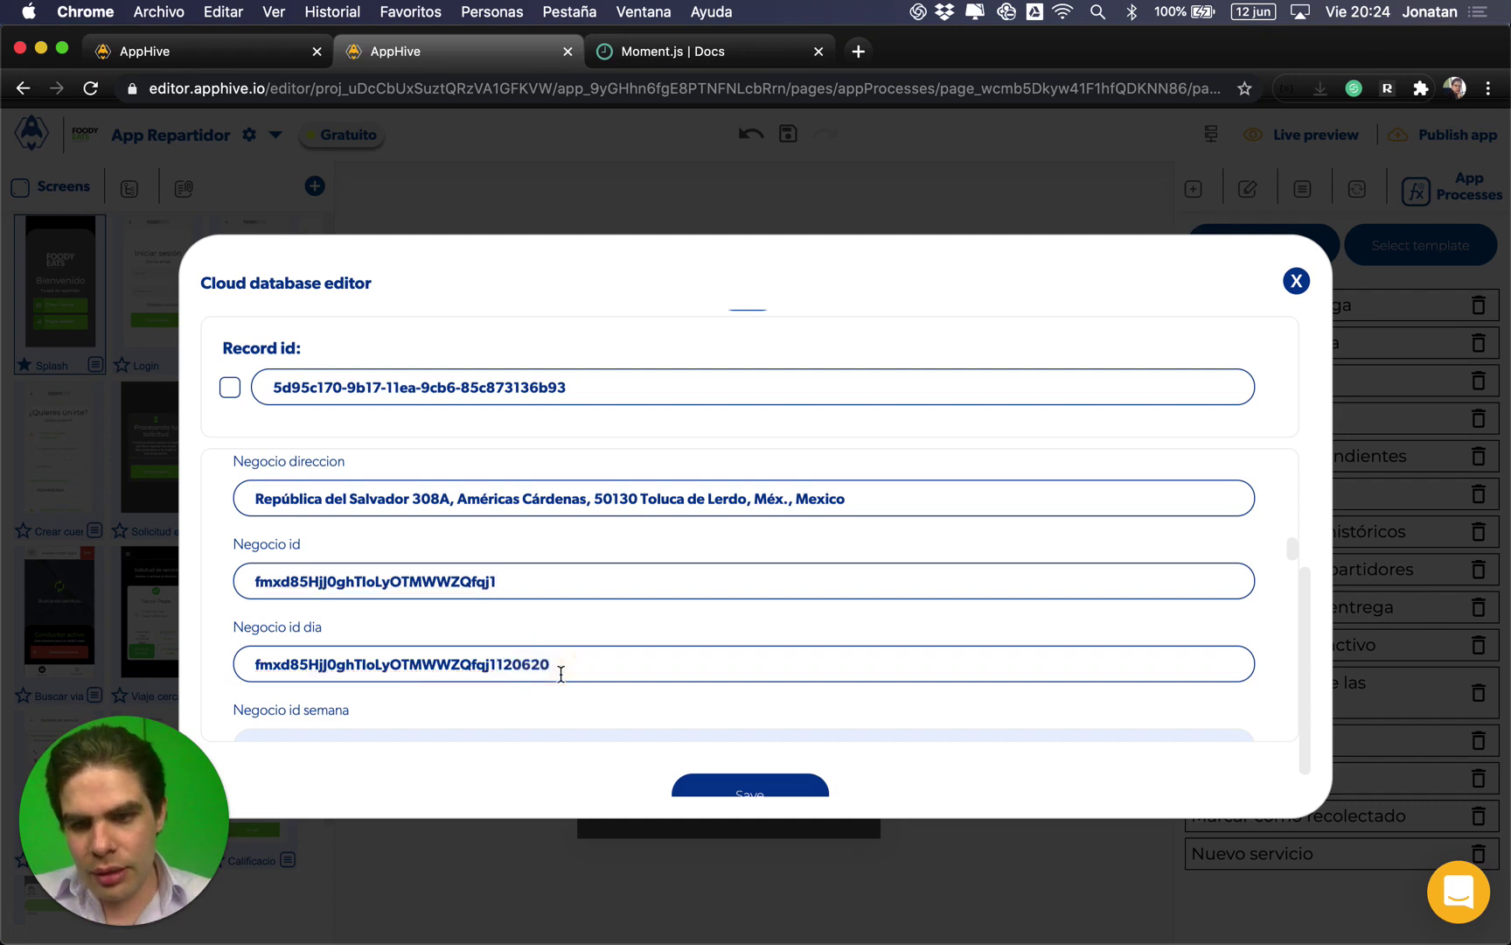
# Step: Fill the record's Negocio id semana with the business id from Negocio id followed by 2320
pyautogui.scroll(-2, 548, 669)
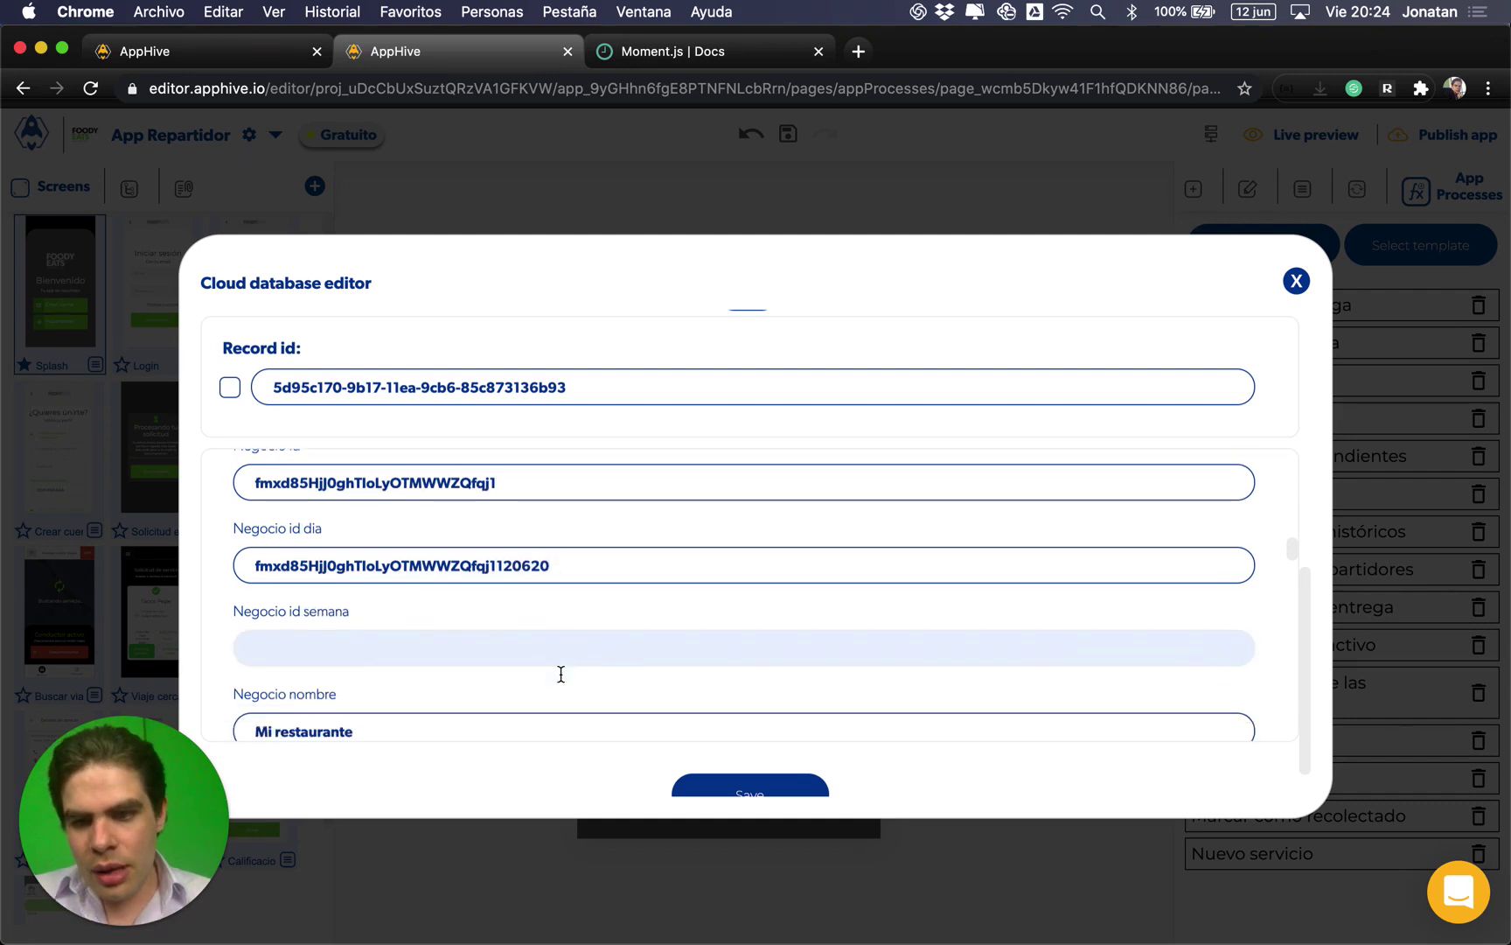
pyautogui.click(493, 630)
pyautogui.write('fmxd85HjJ0ghTloLyOTMWWZQfqj1')
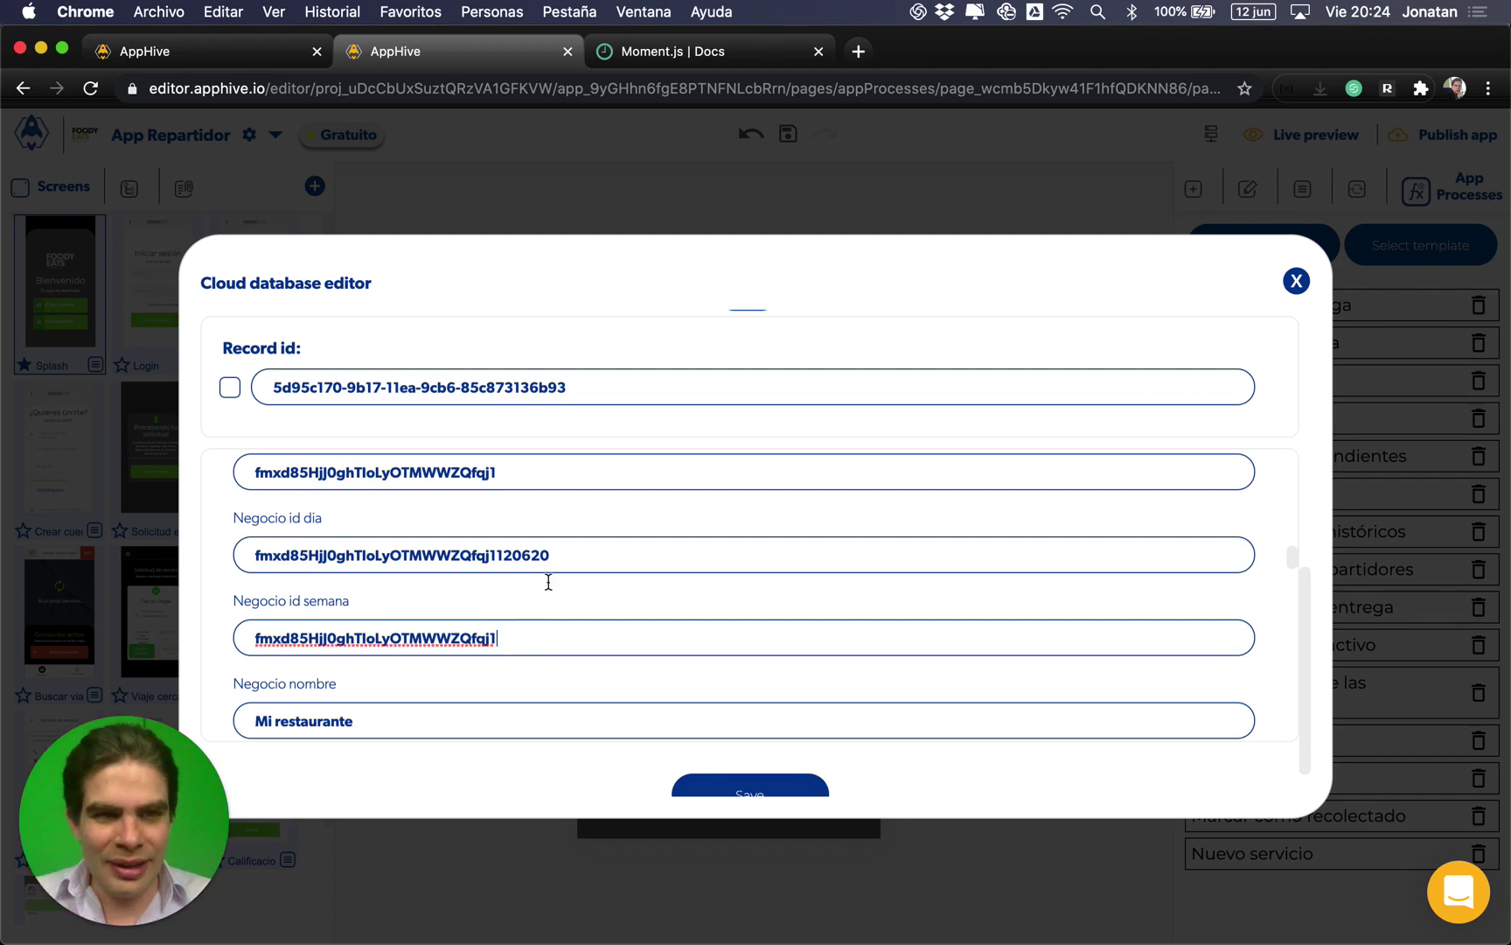
pyautogui.click(858, 53)
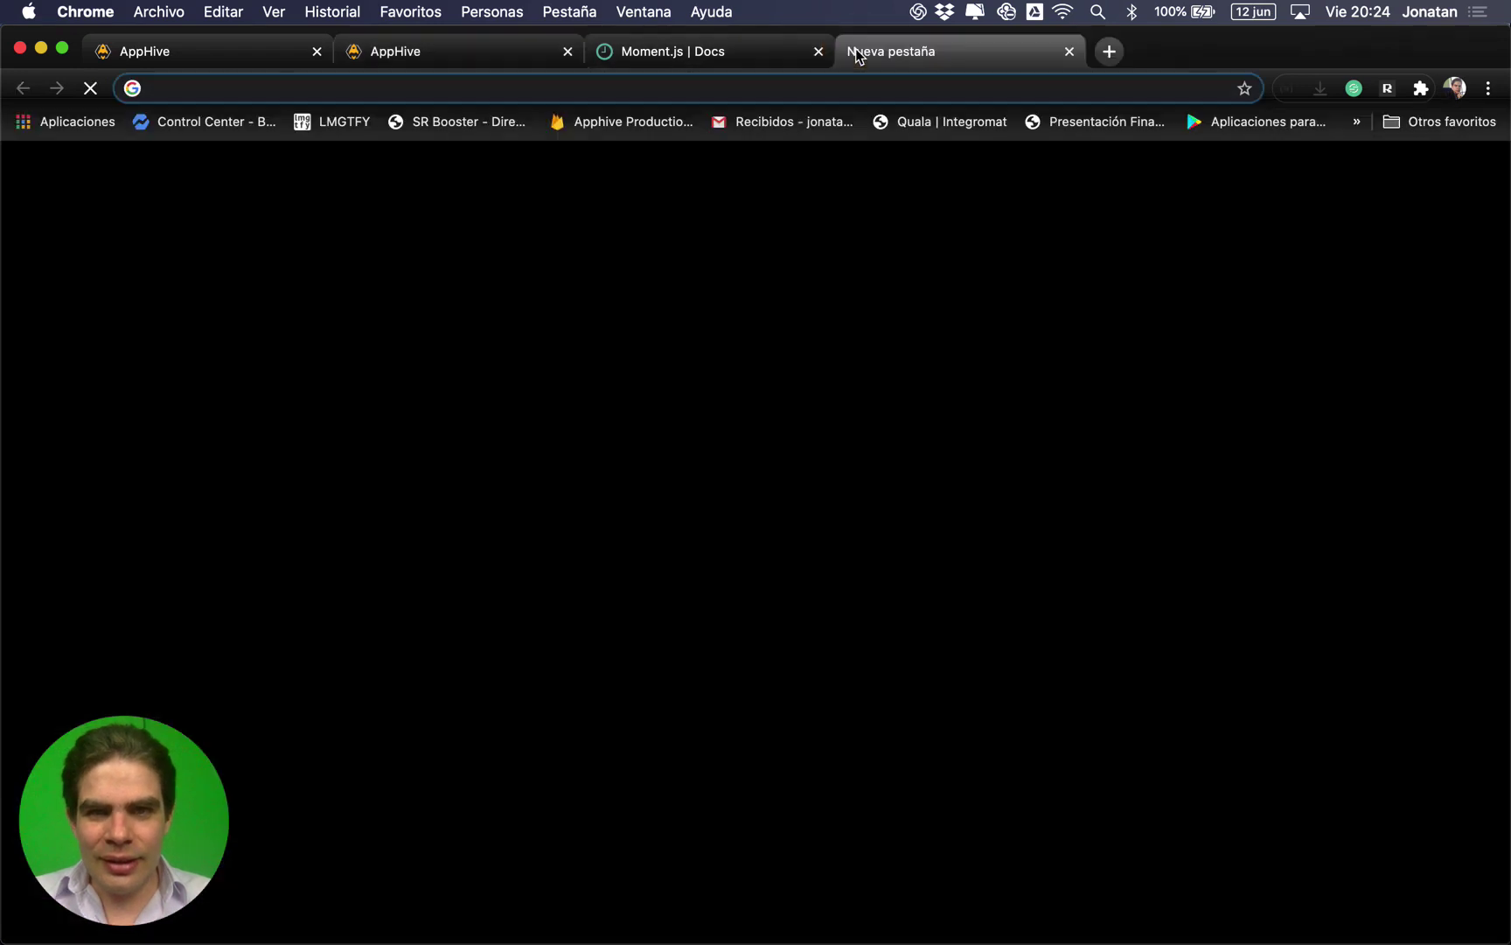
pyautogui.click(509, 59)
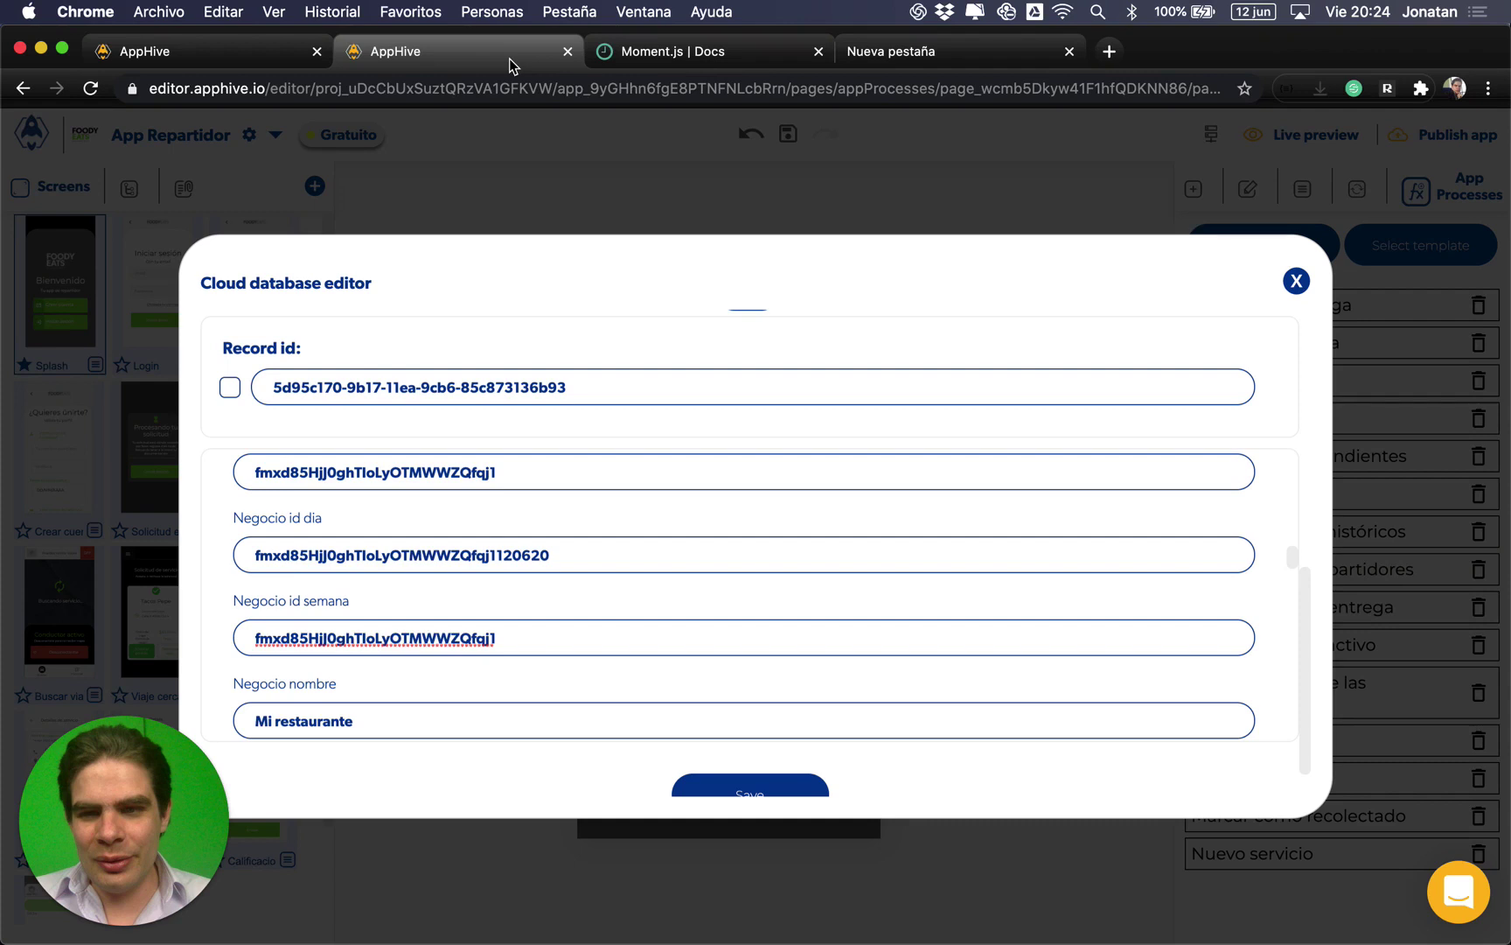
pyautogui.click(518, 637)
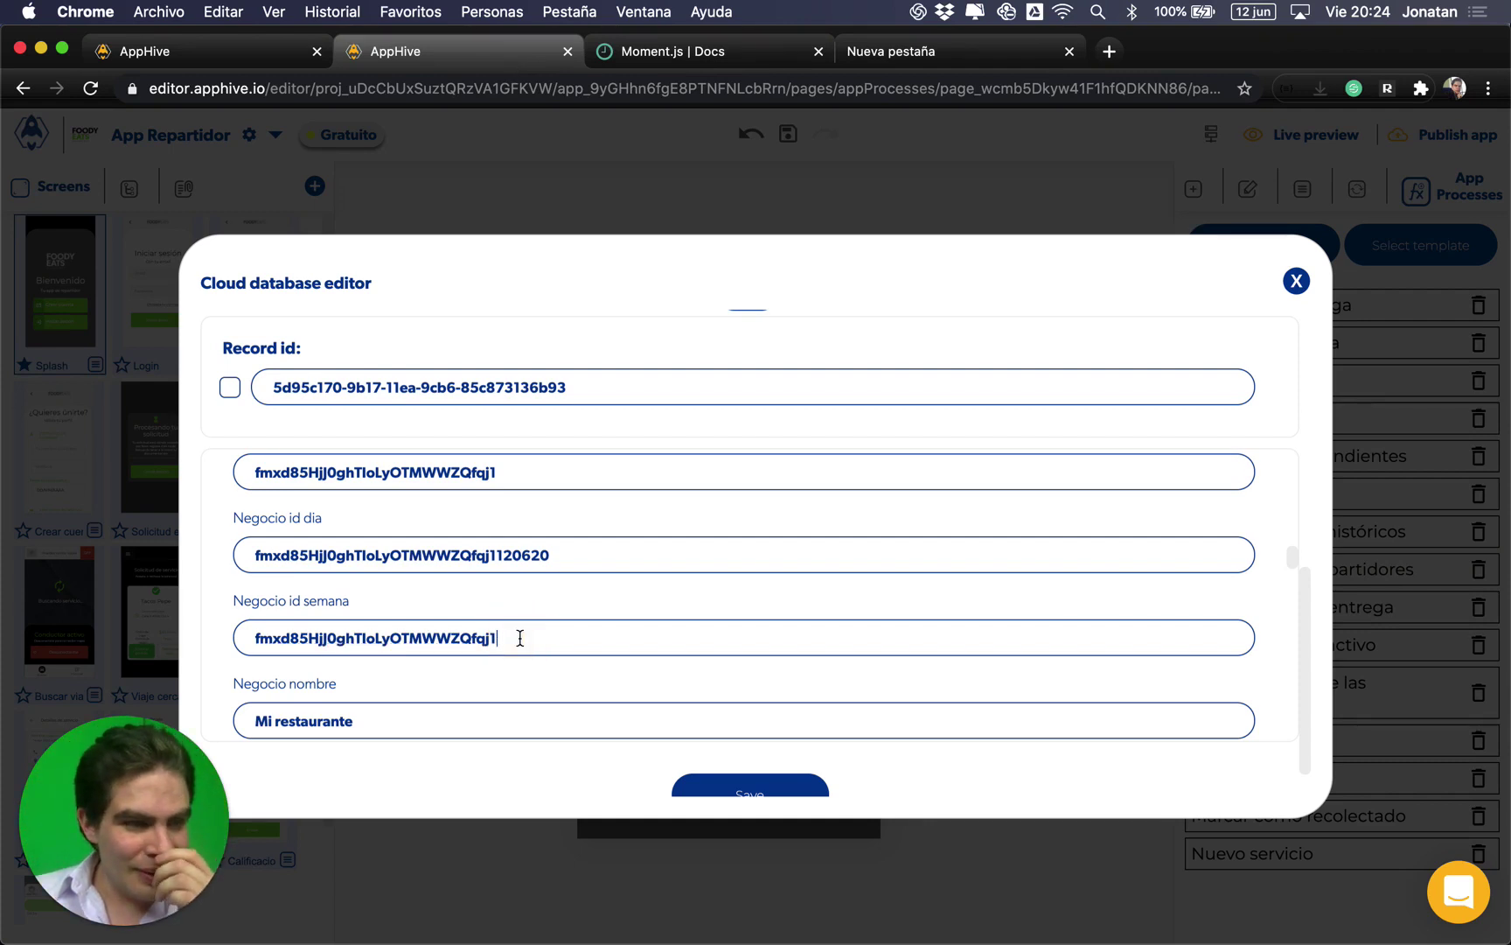
pyautogui.write('2')
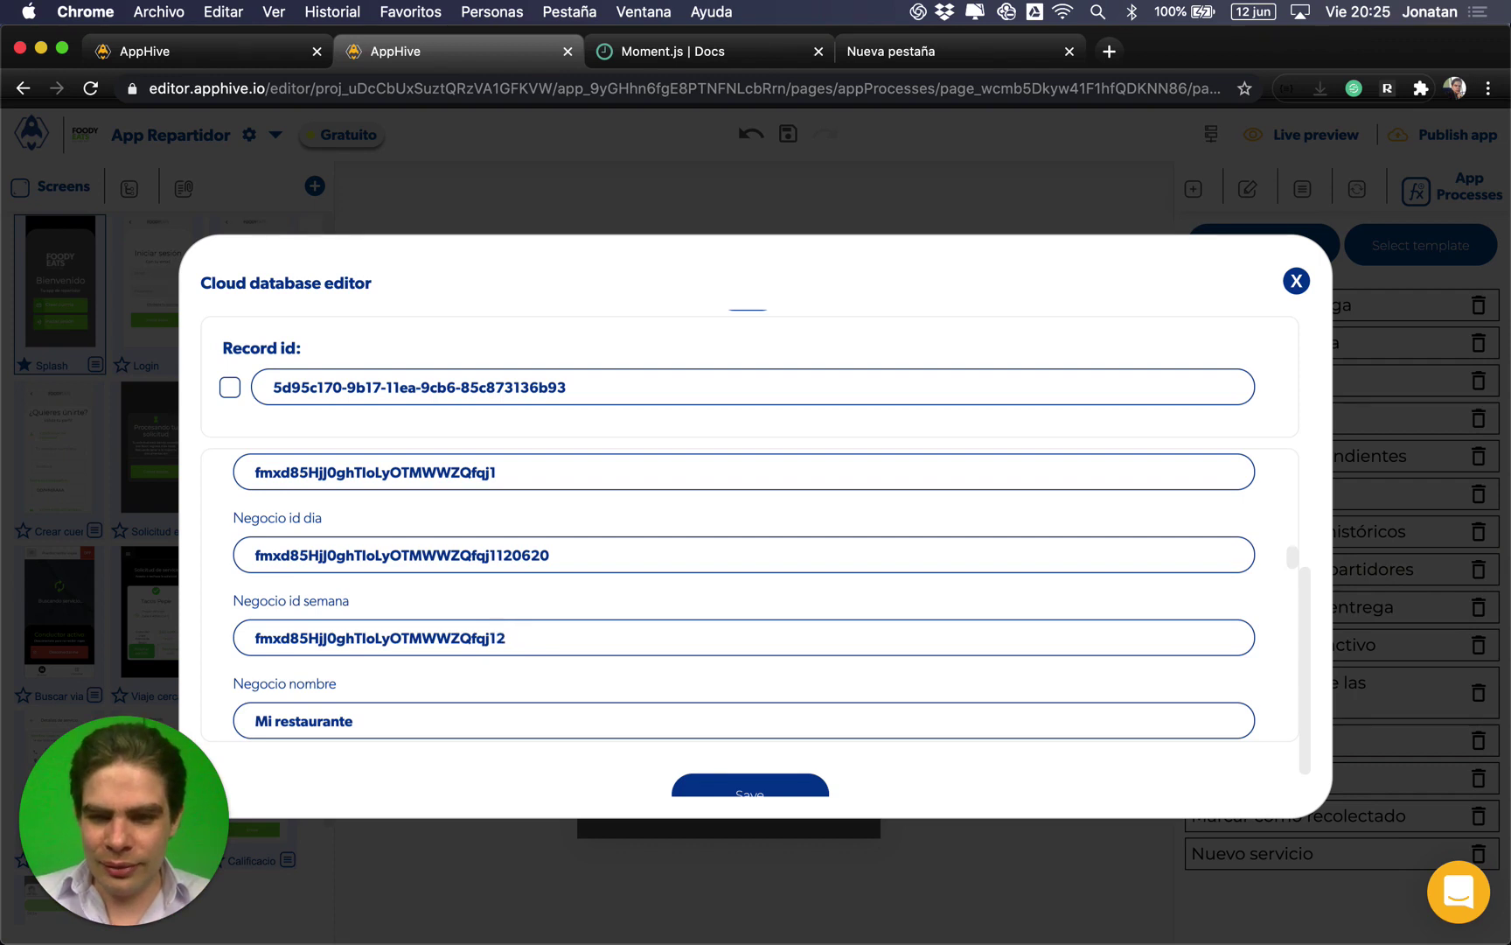
pyautogui.write('3')
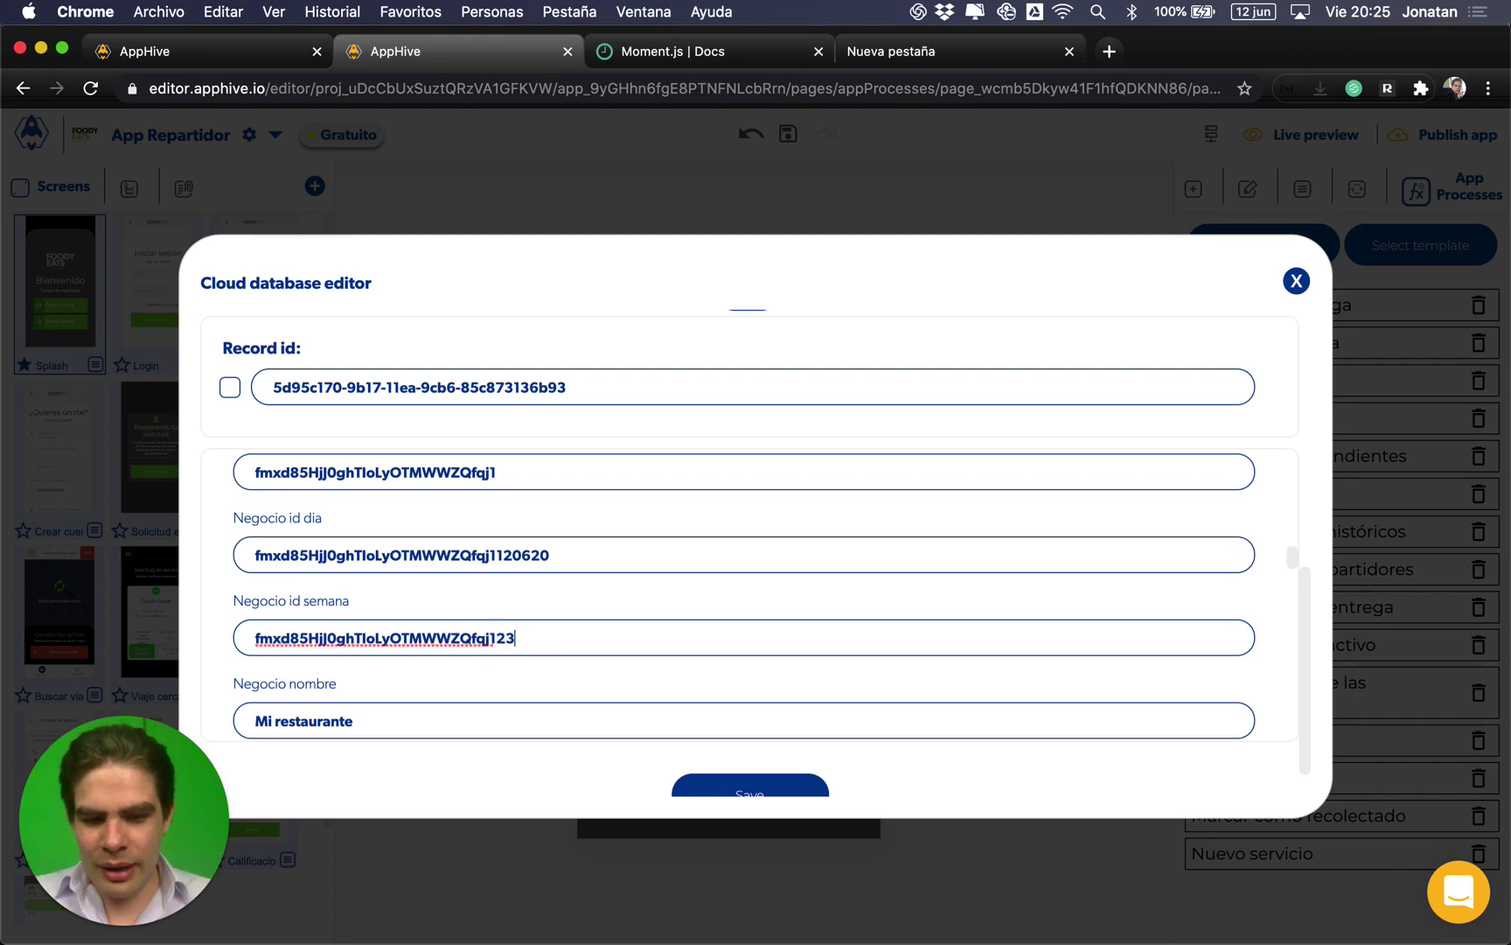
pyautogui.write('20')
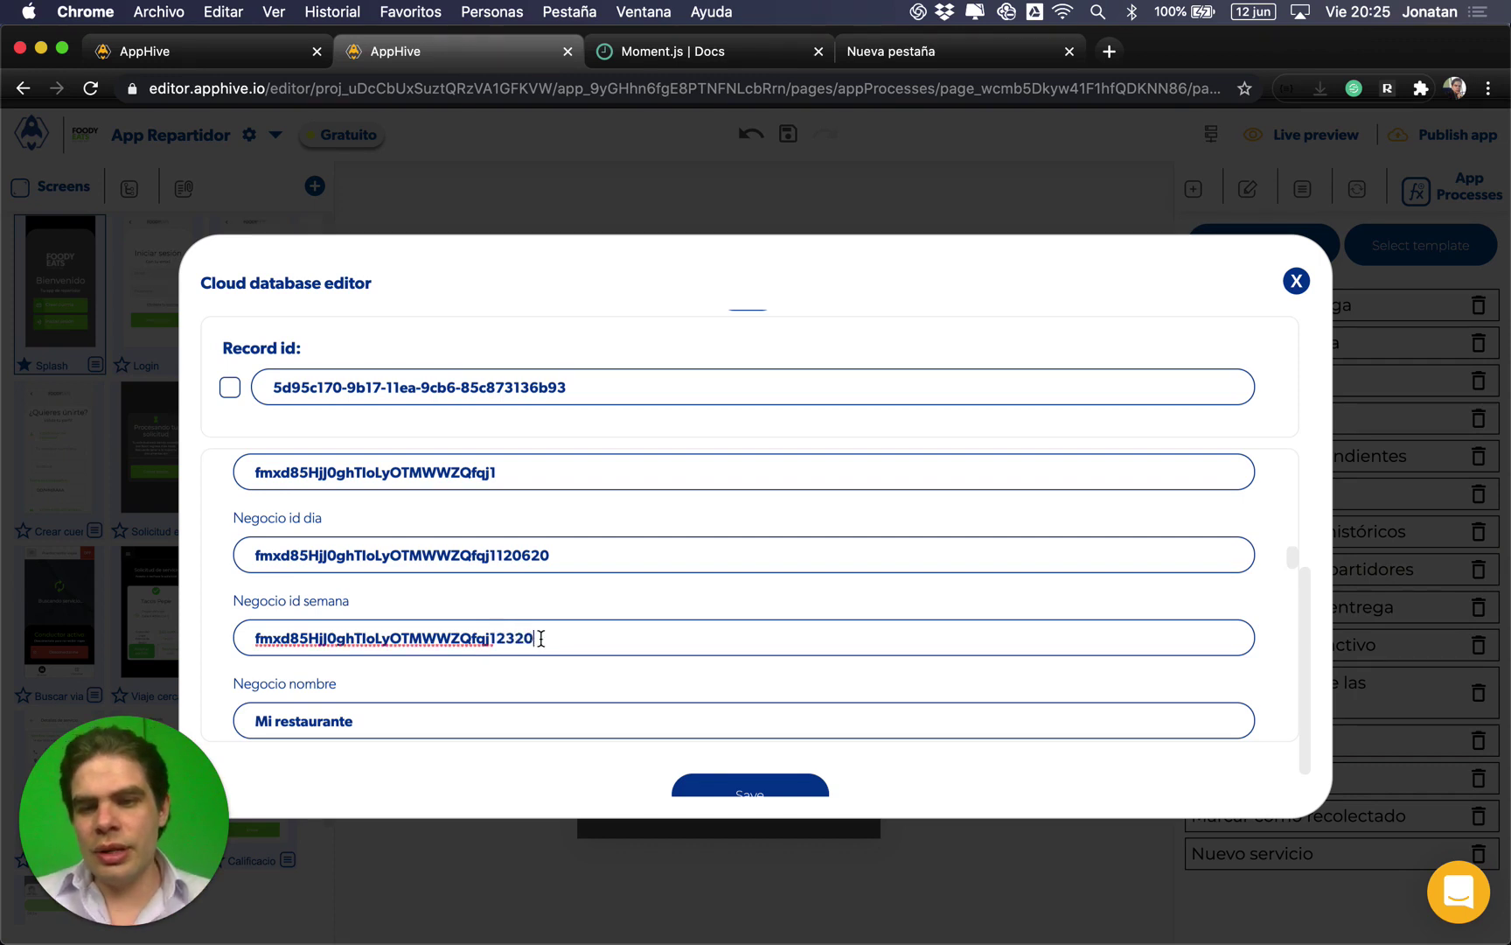
# Step: Review the date digits appended to the business id in Negocio id semana and Negocio id dia
pyautogui.moveTo(446, 639); pyautogui.dragTo(685, 696)
pyautogui.click(618, 674)
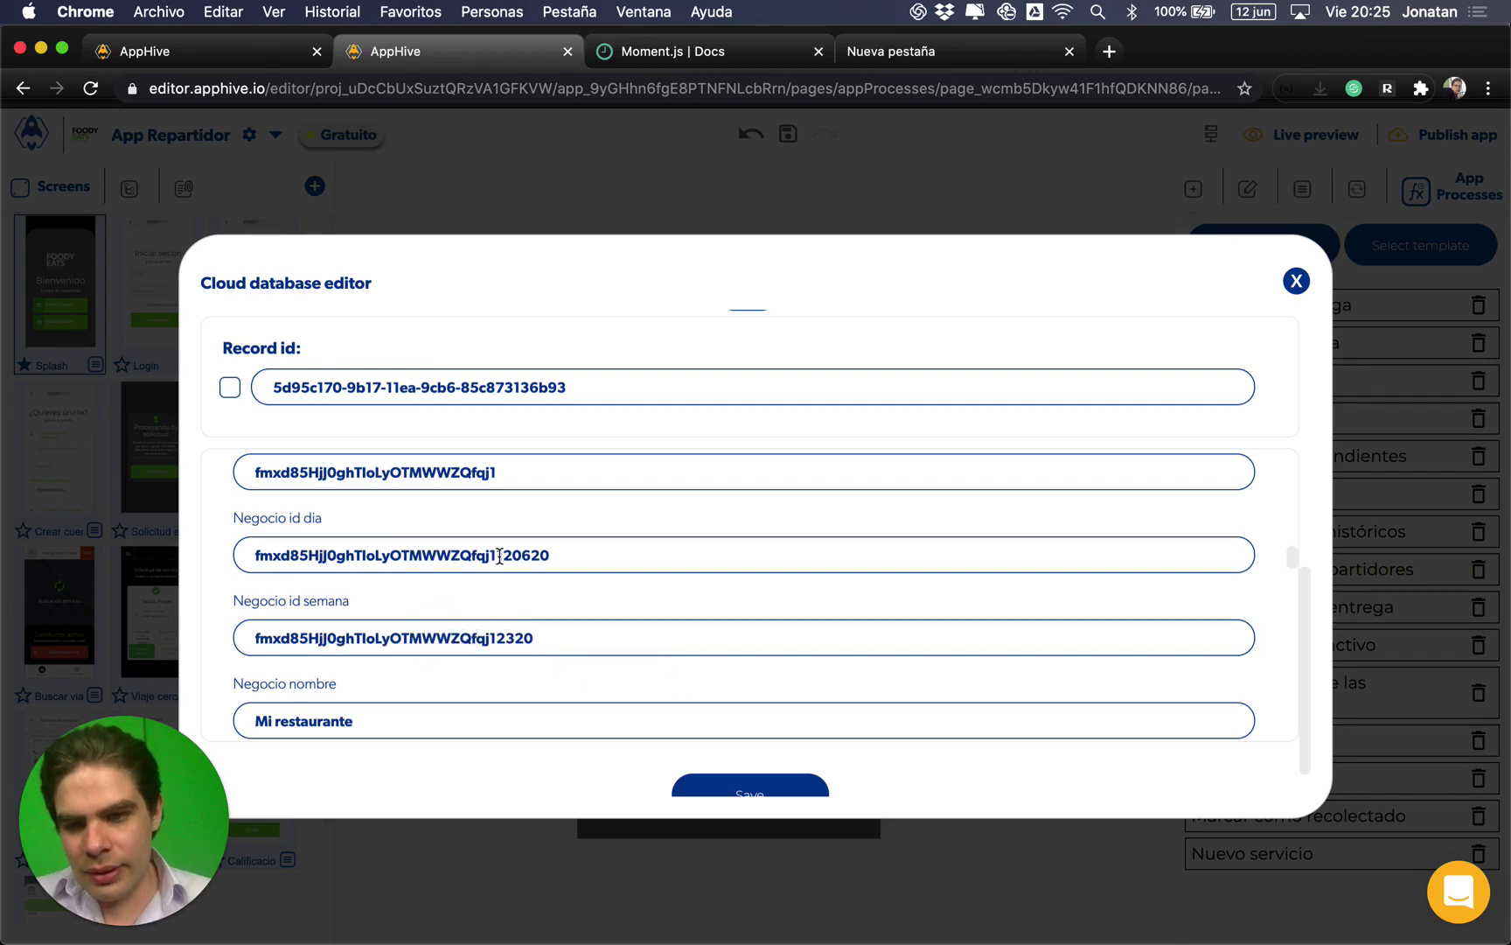
pyautogui.moveTo(500, 556); pyautogui.dragTo(538, 557)
pyautogui.click(560, 556)
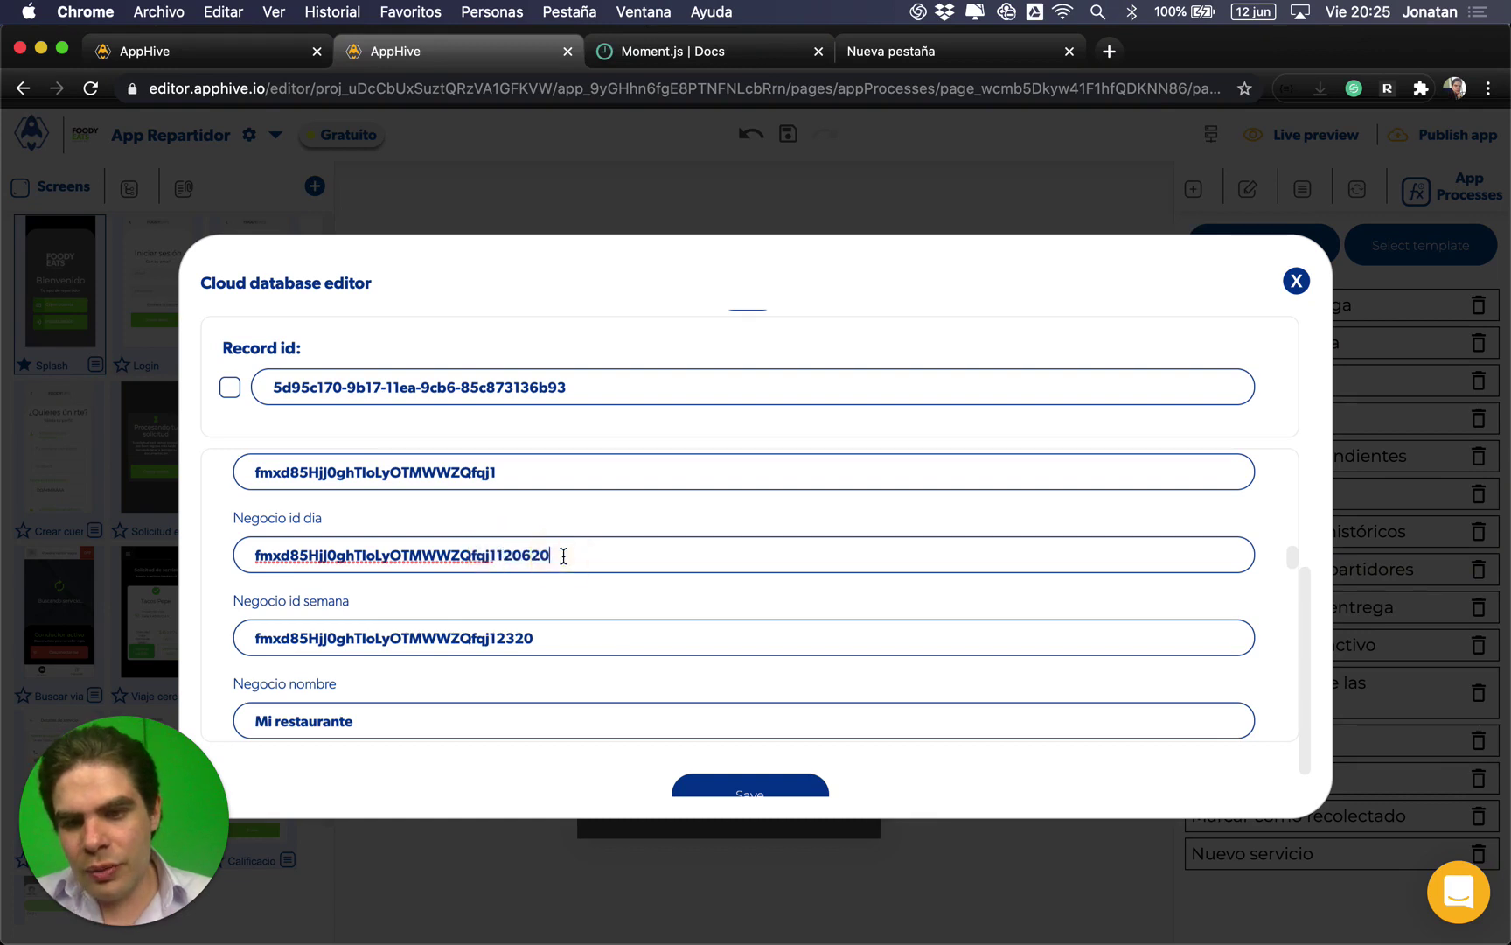
pyautogui.click(510, 554)
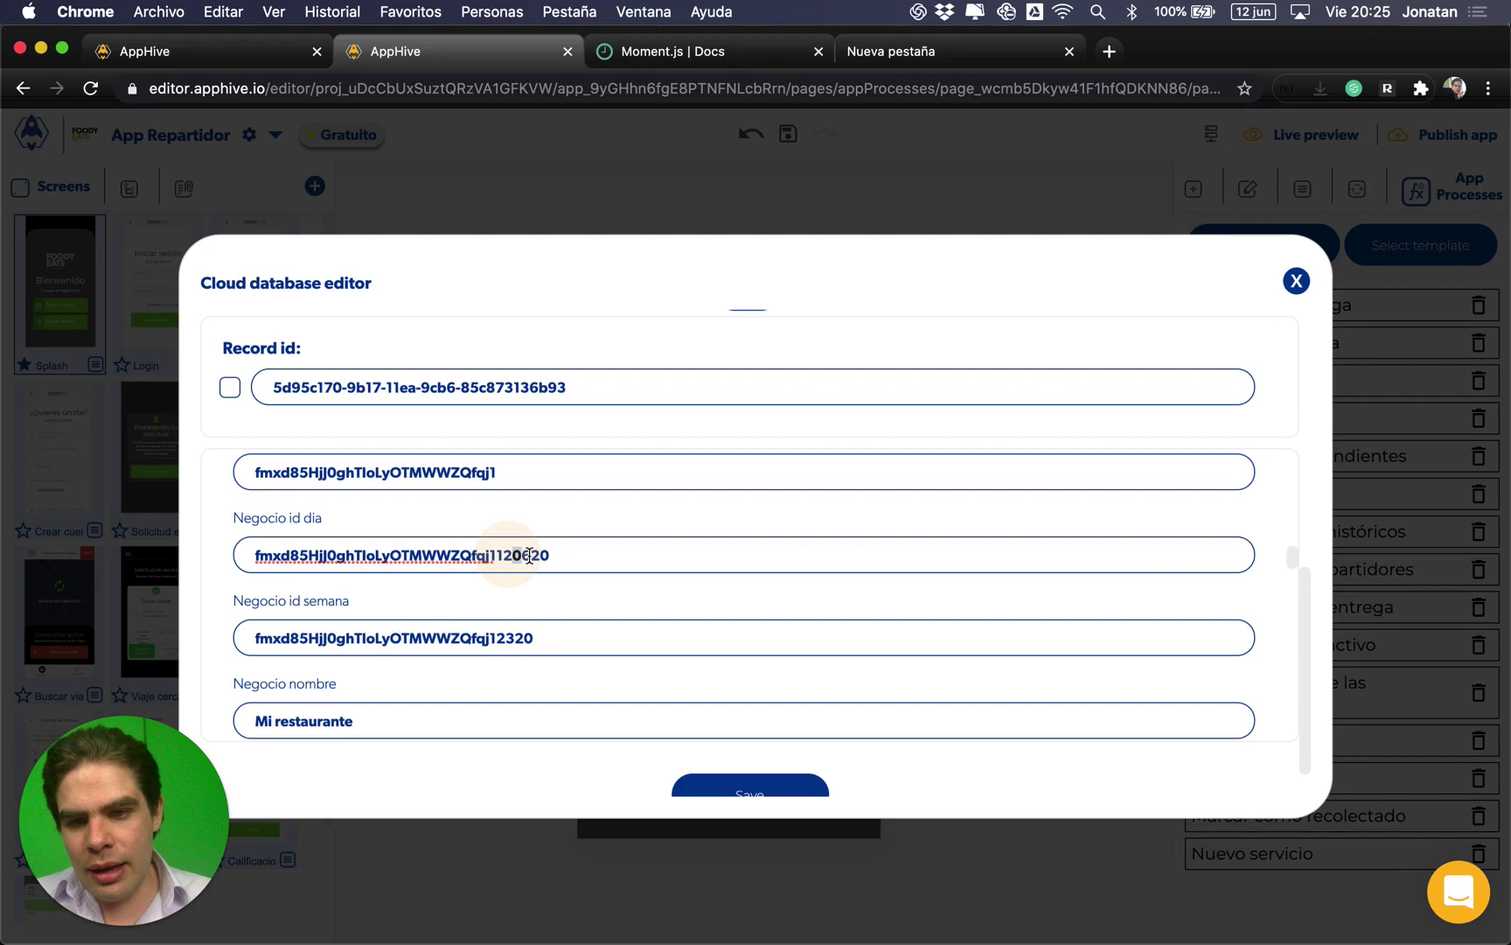
# Step: Save the order record holding the business day and week ids, and review its columns in the cloud database table
pyautogui.click(580, 556)
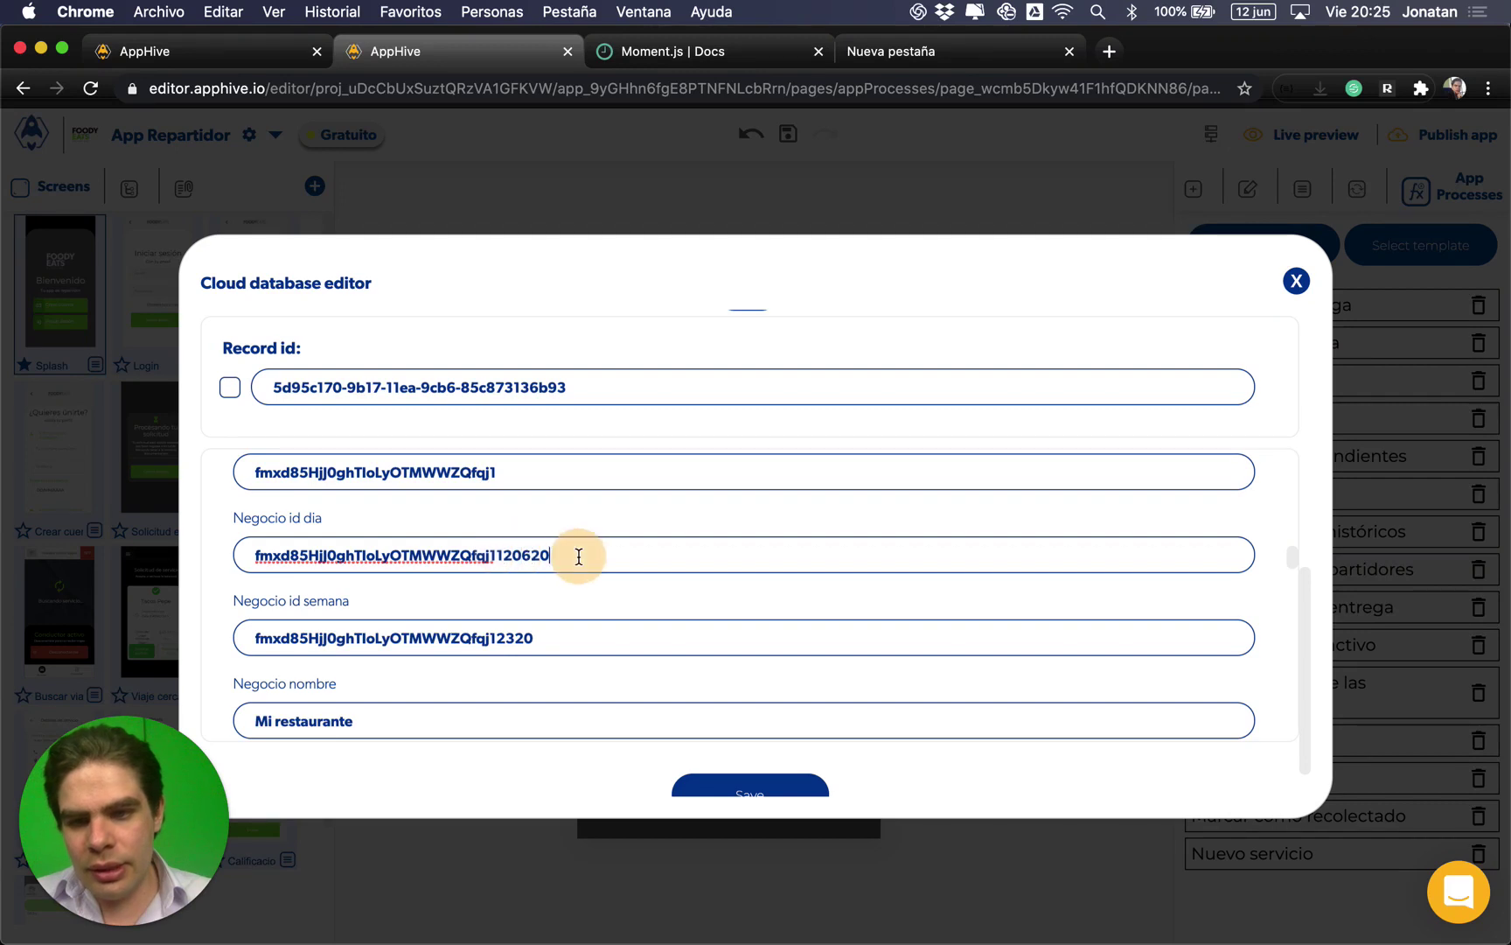
pyautogui.click(542, 645)
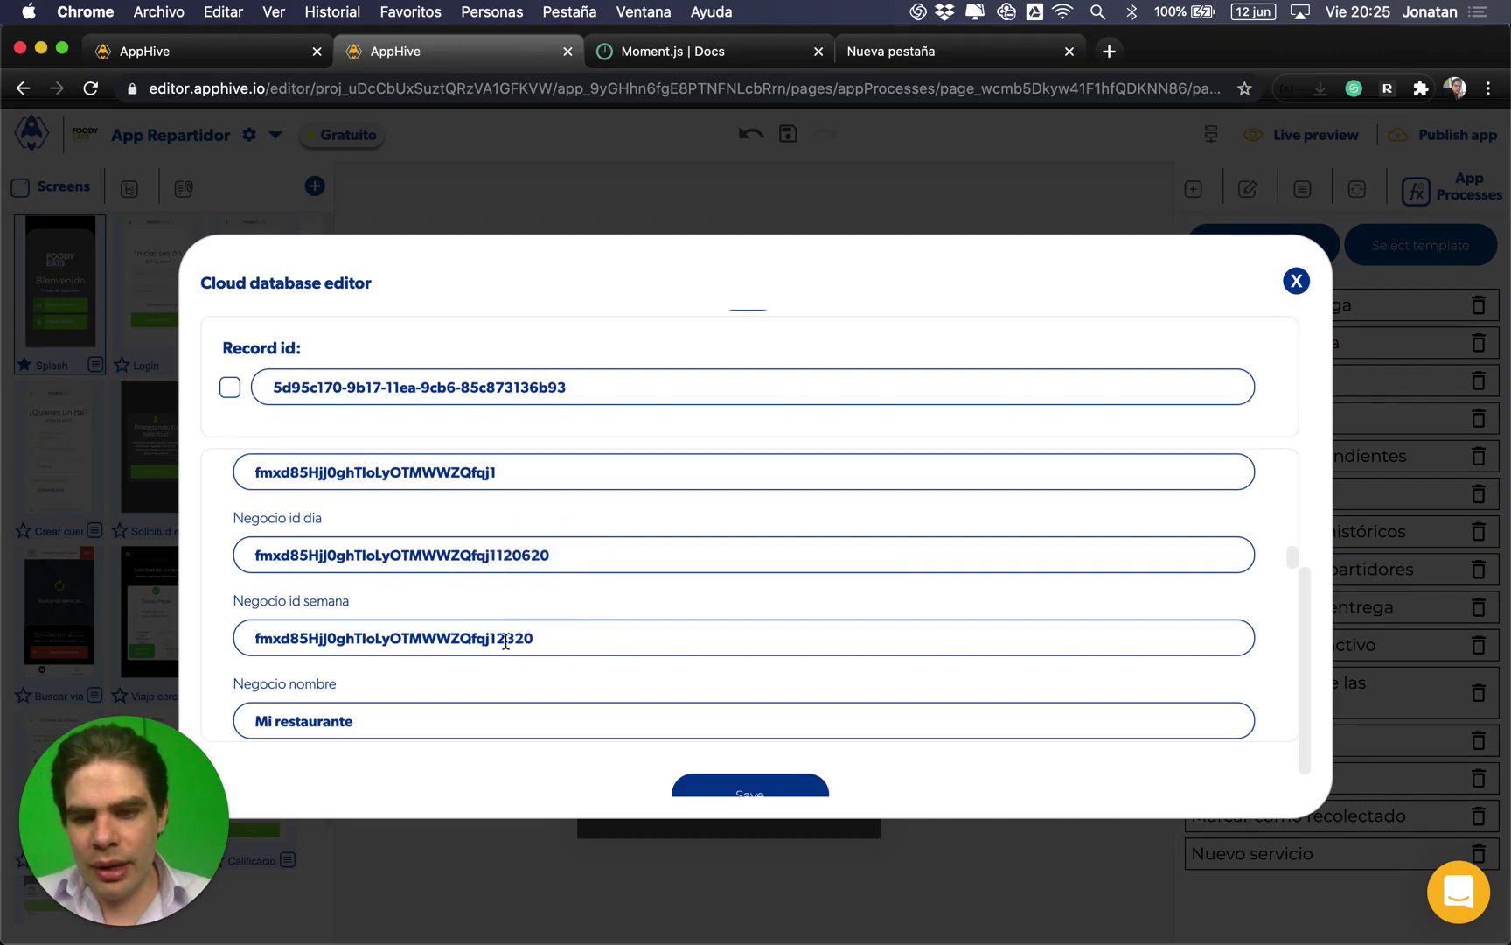
pyautogui.click(696, 784)
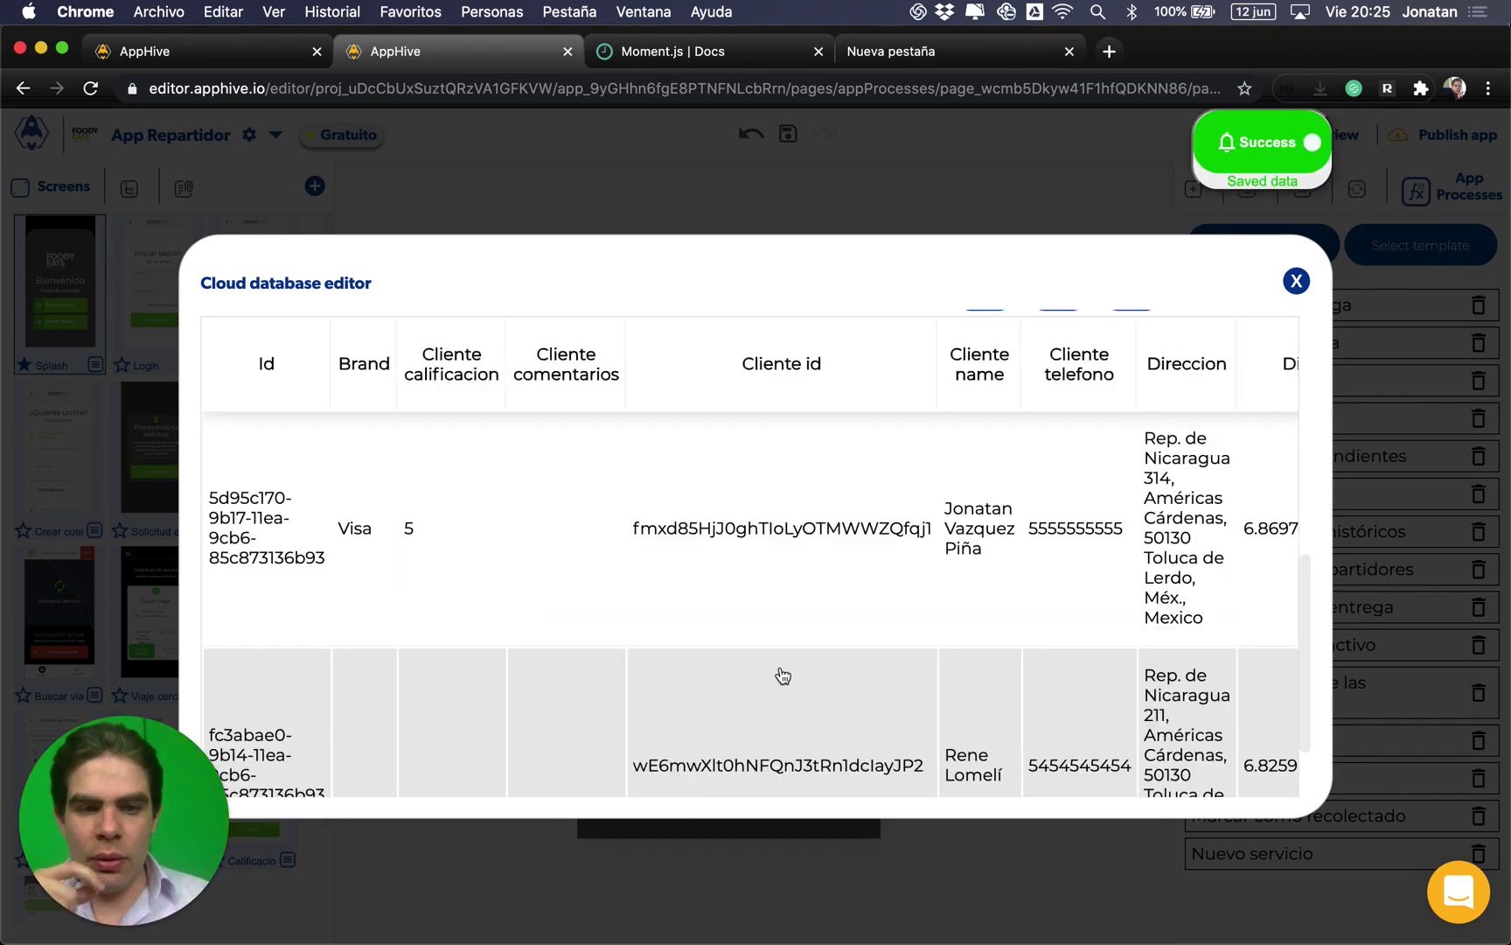
pyautogui.hscroll(5, 782, 674)
pyautogui.hscroll(8, 783, 674)
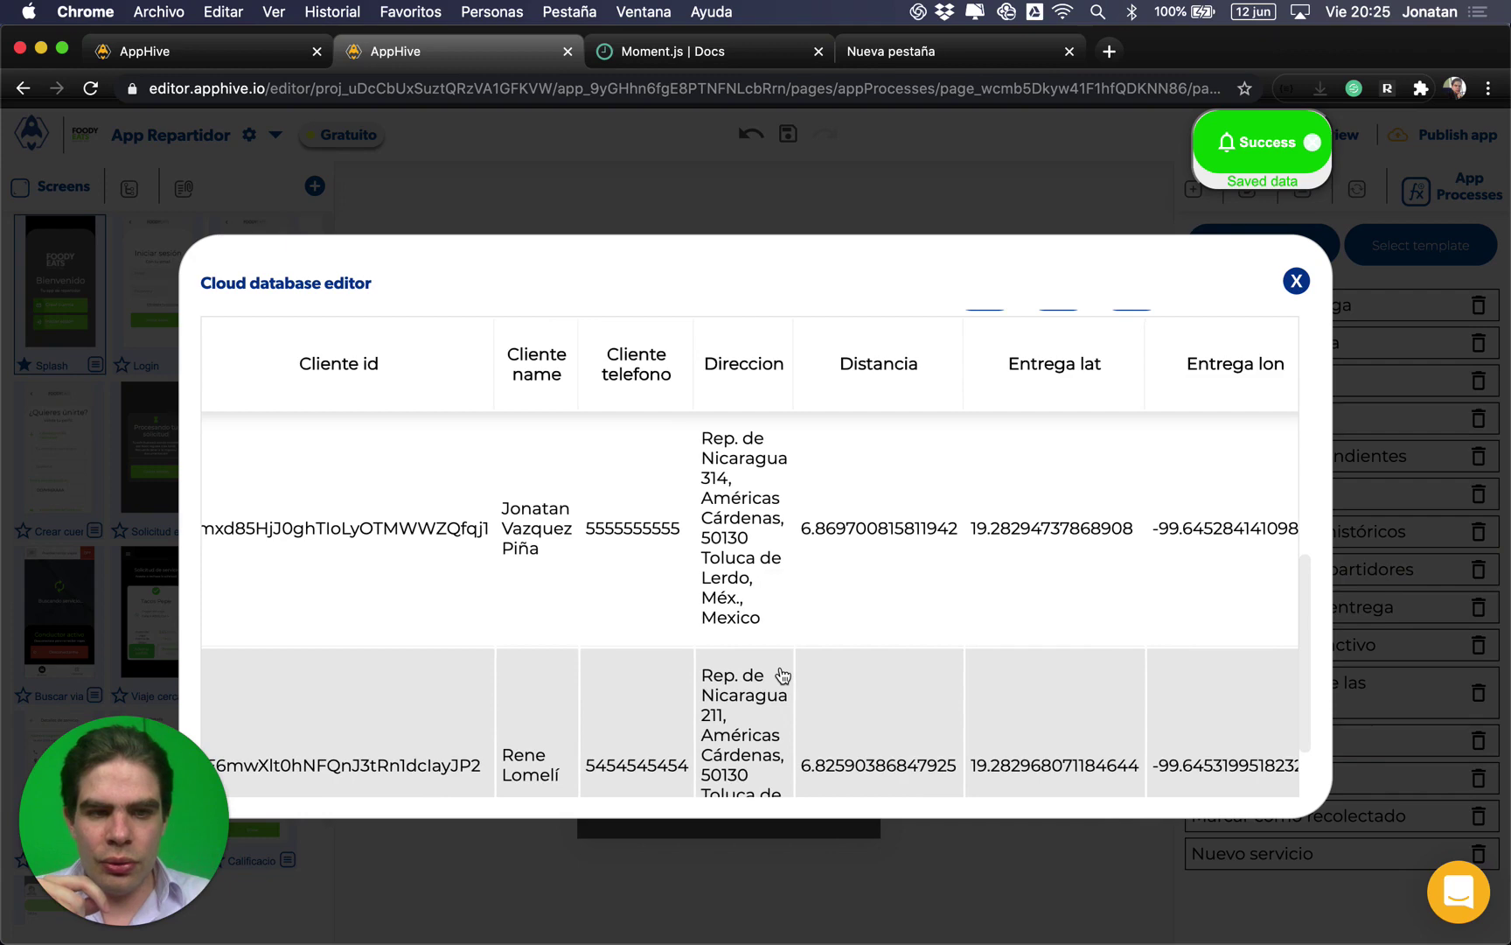
pyautogui.hscroll(10, 783, 674)
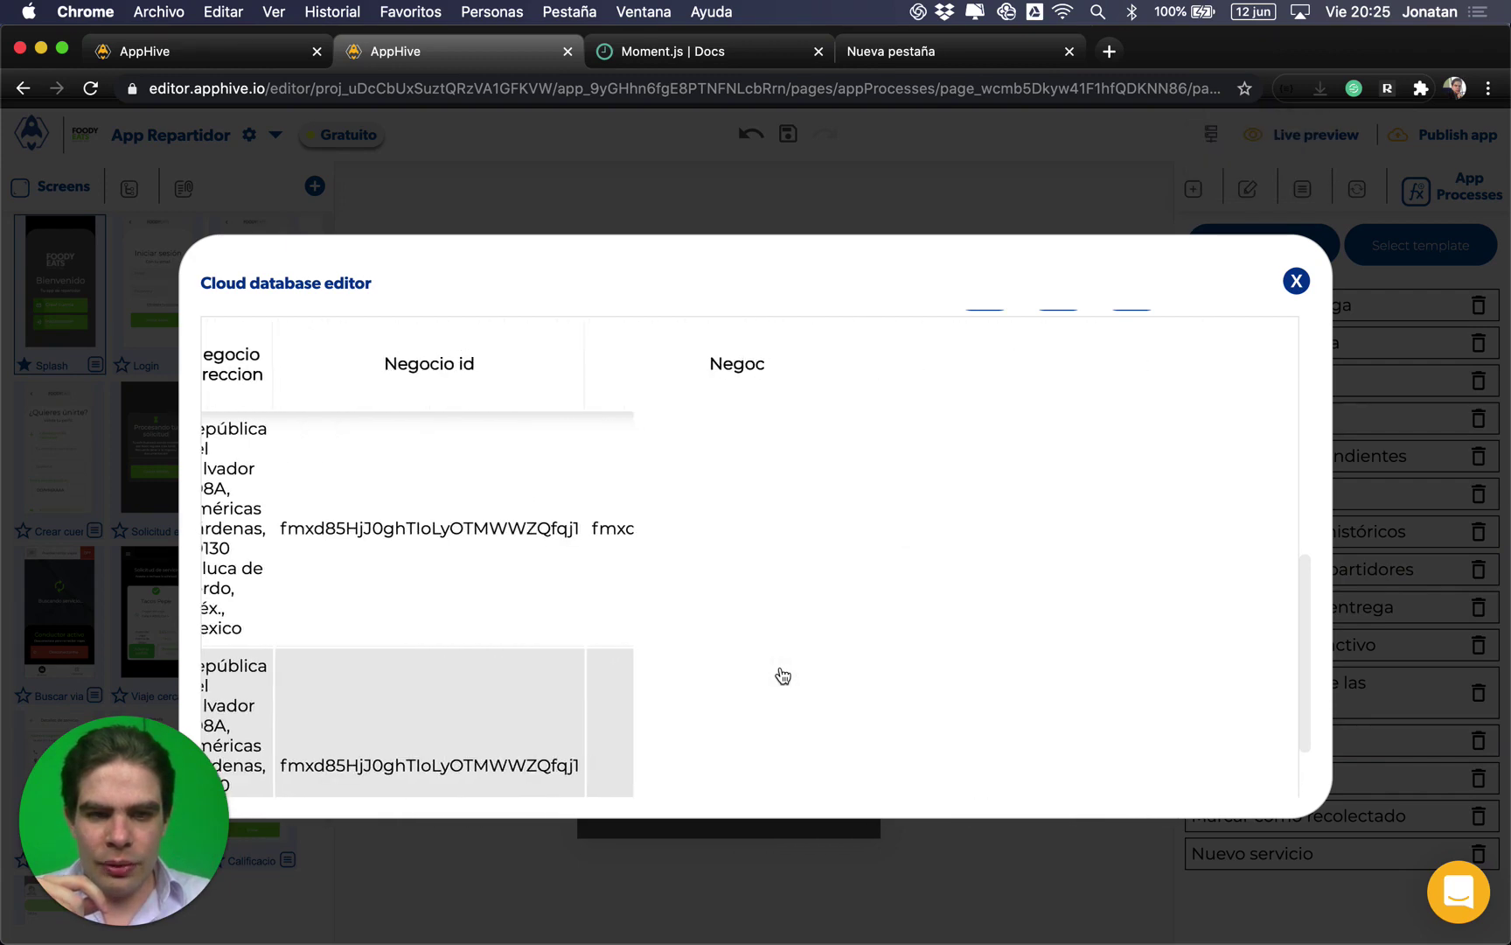
# Step: Switch to the App Restaurantes project and open the expanded complex-value editor for the Get database data filter
pyautogui.click(260, 57)
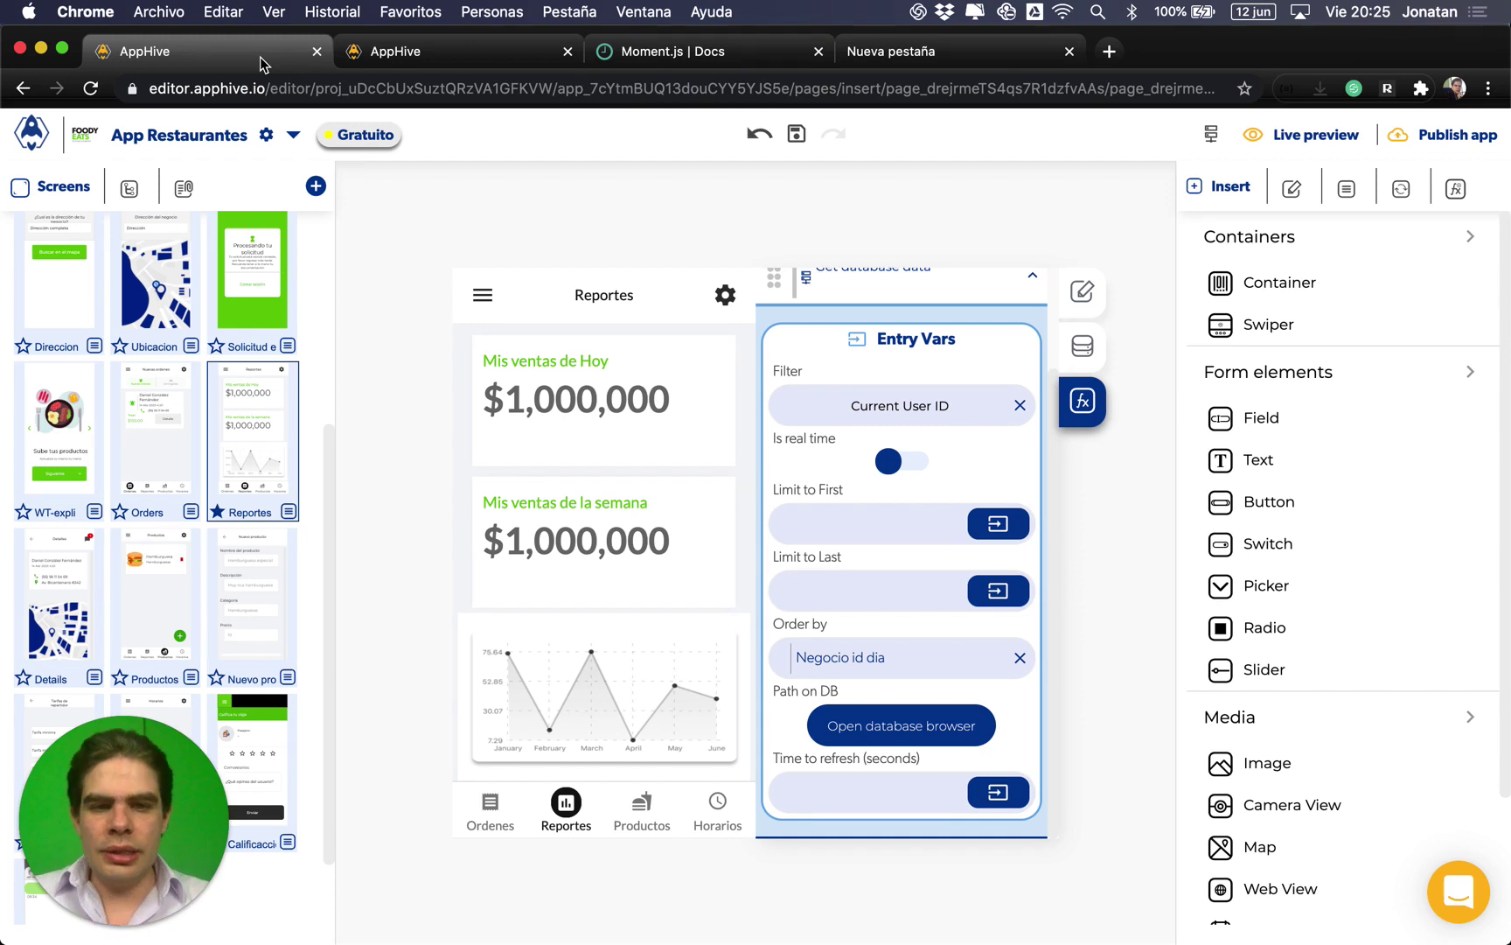
pyautogui.moveTo(894, 658); pyautogui.dragTo(809, 661)
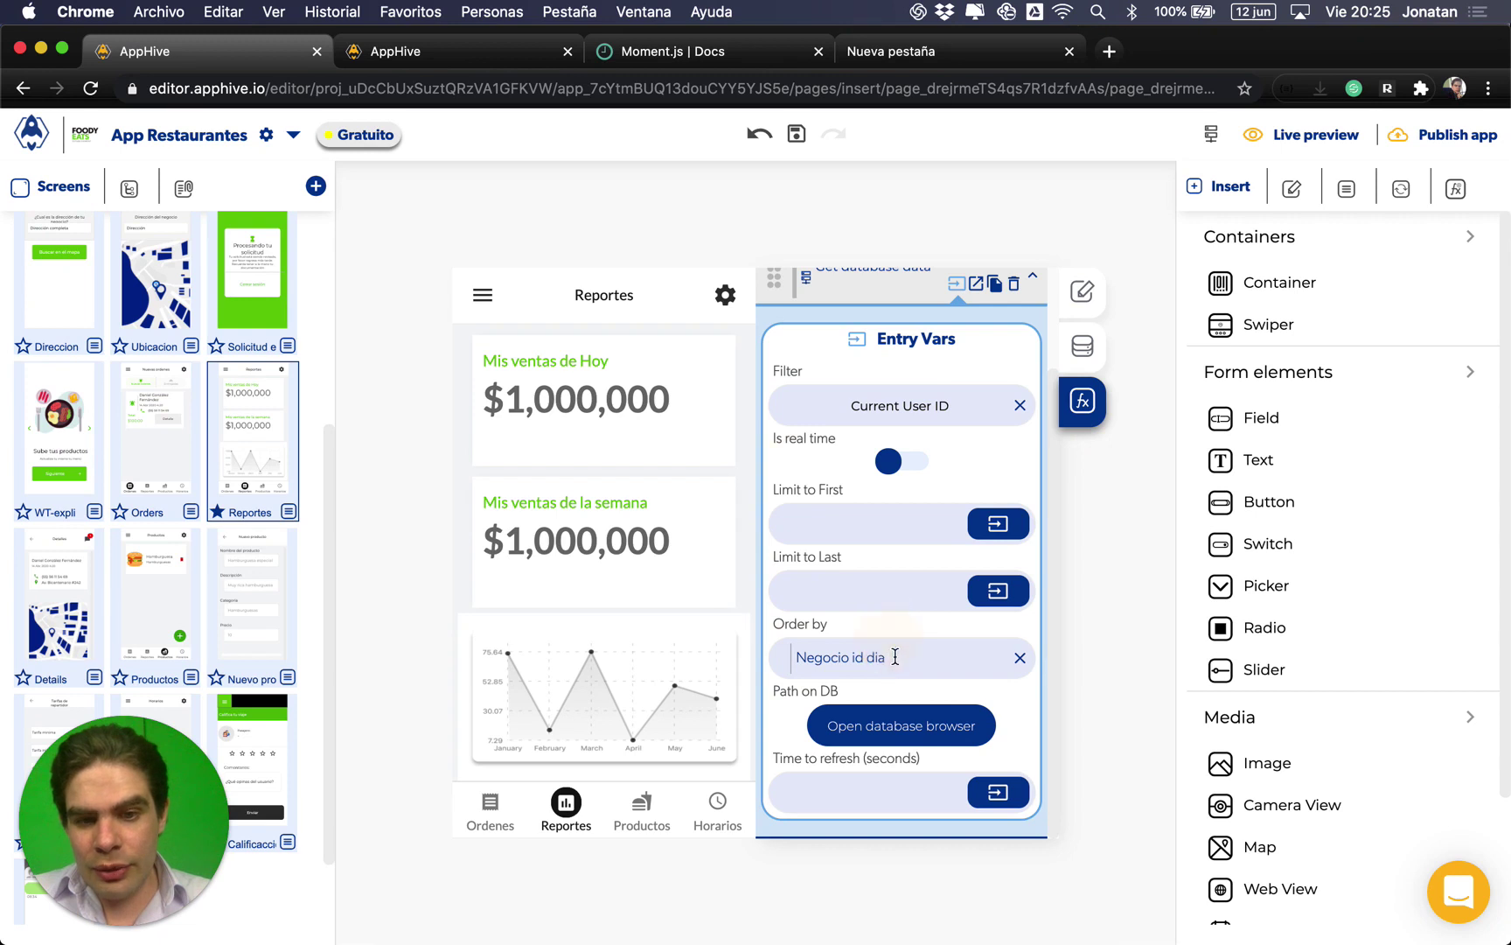
pyautogui.click(917, 413)
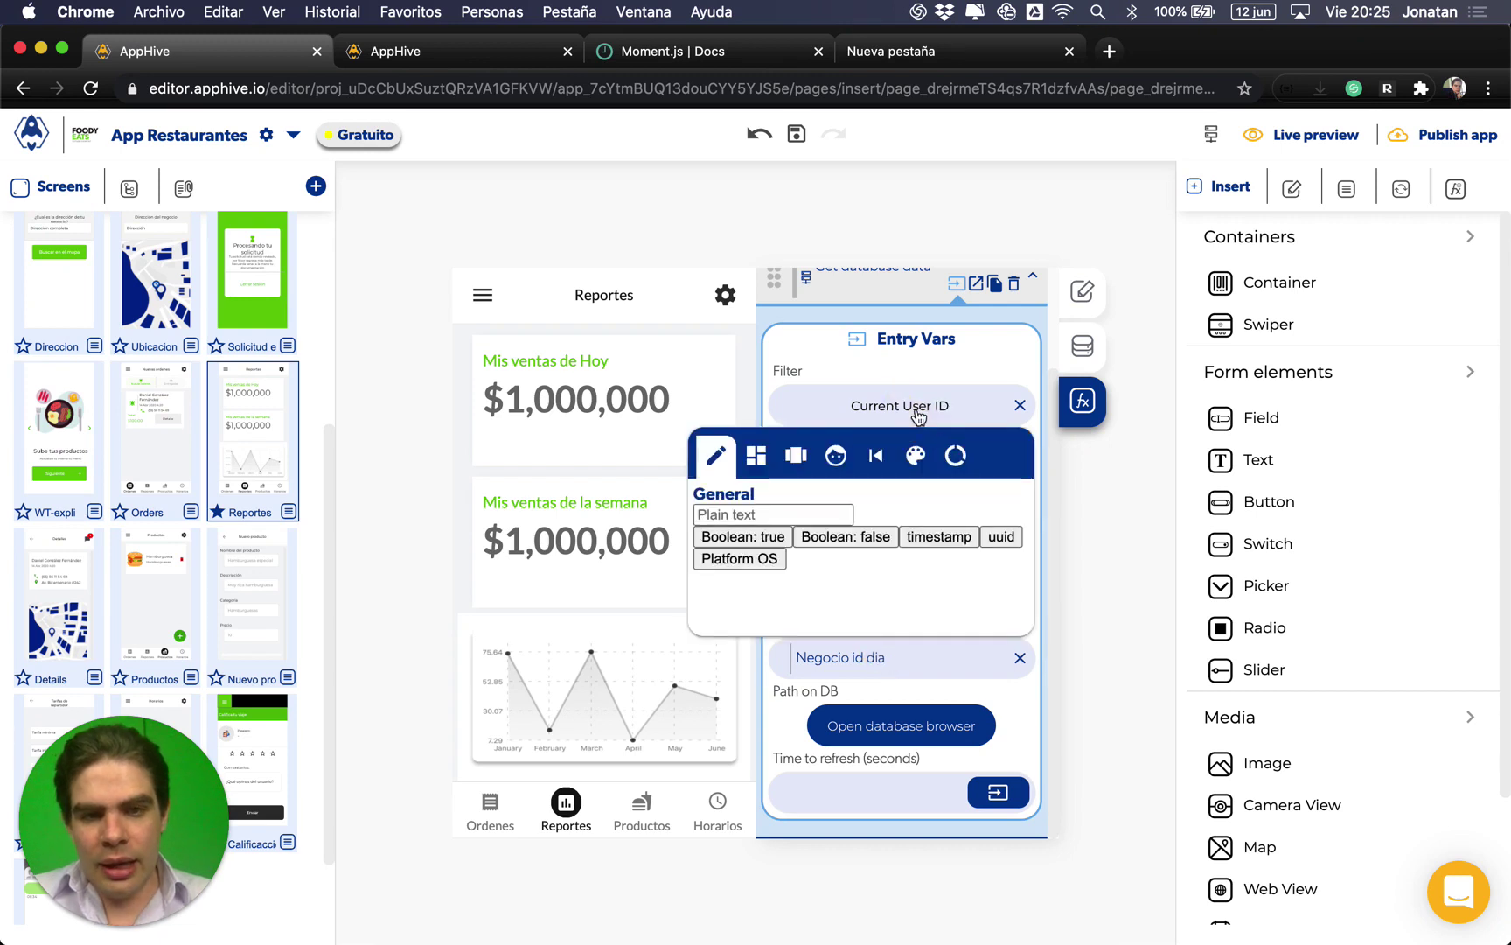
pyautogui.click(796, 458)
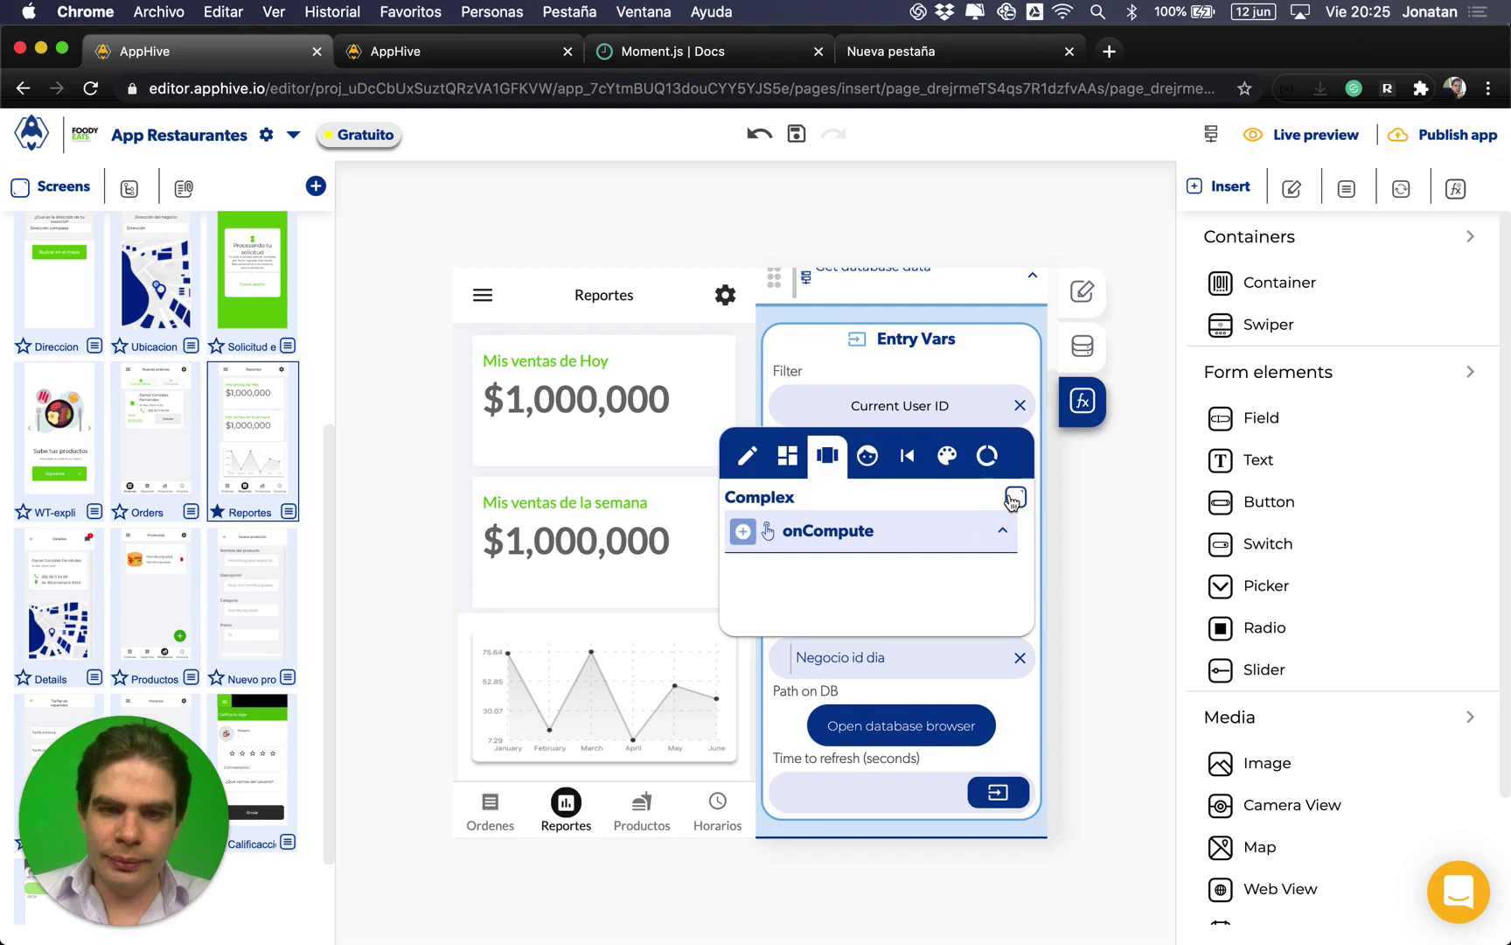
pyautogui.click(1015, 499)
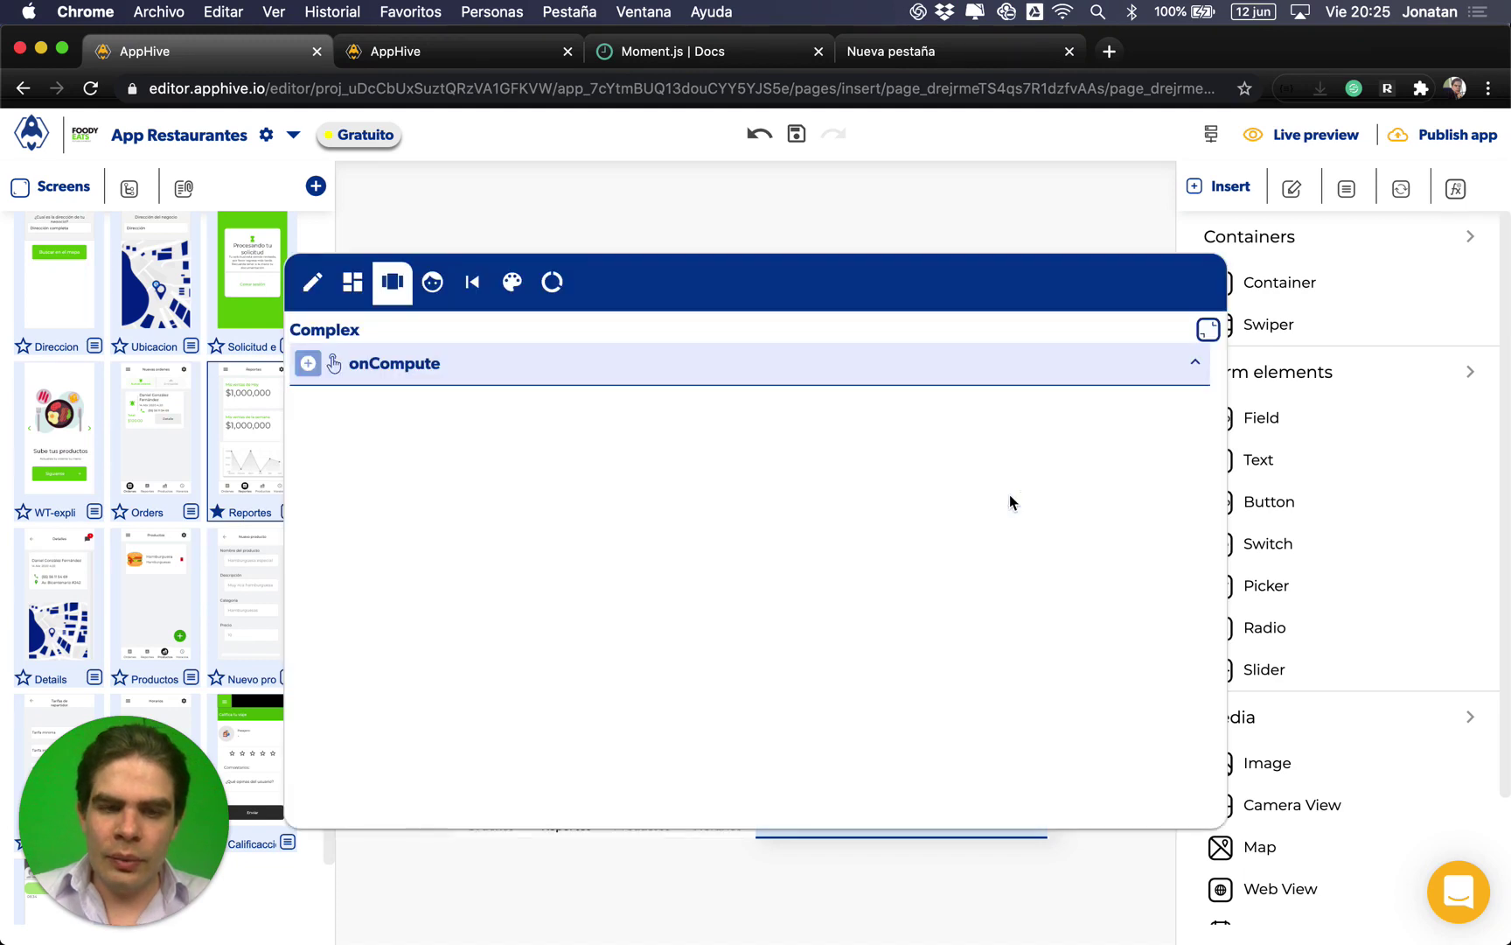
pyautogui.click(306, 365)
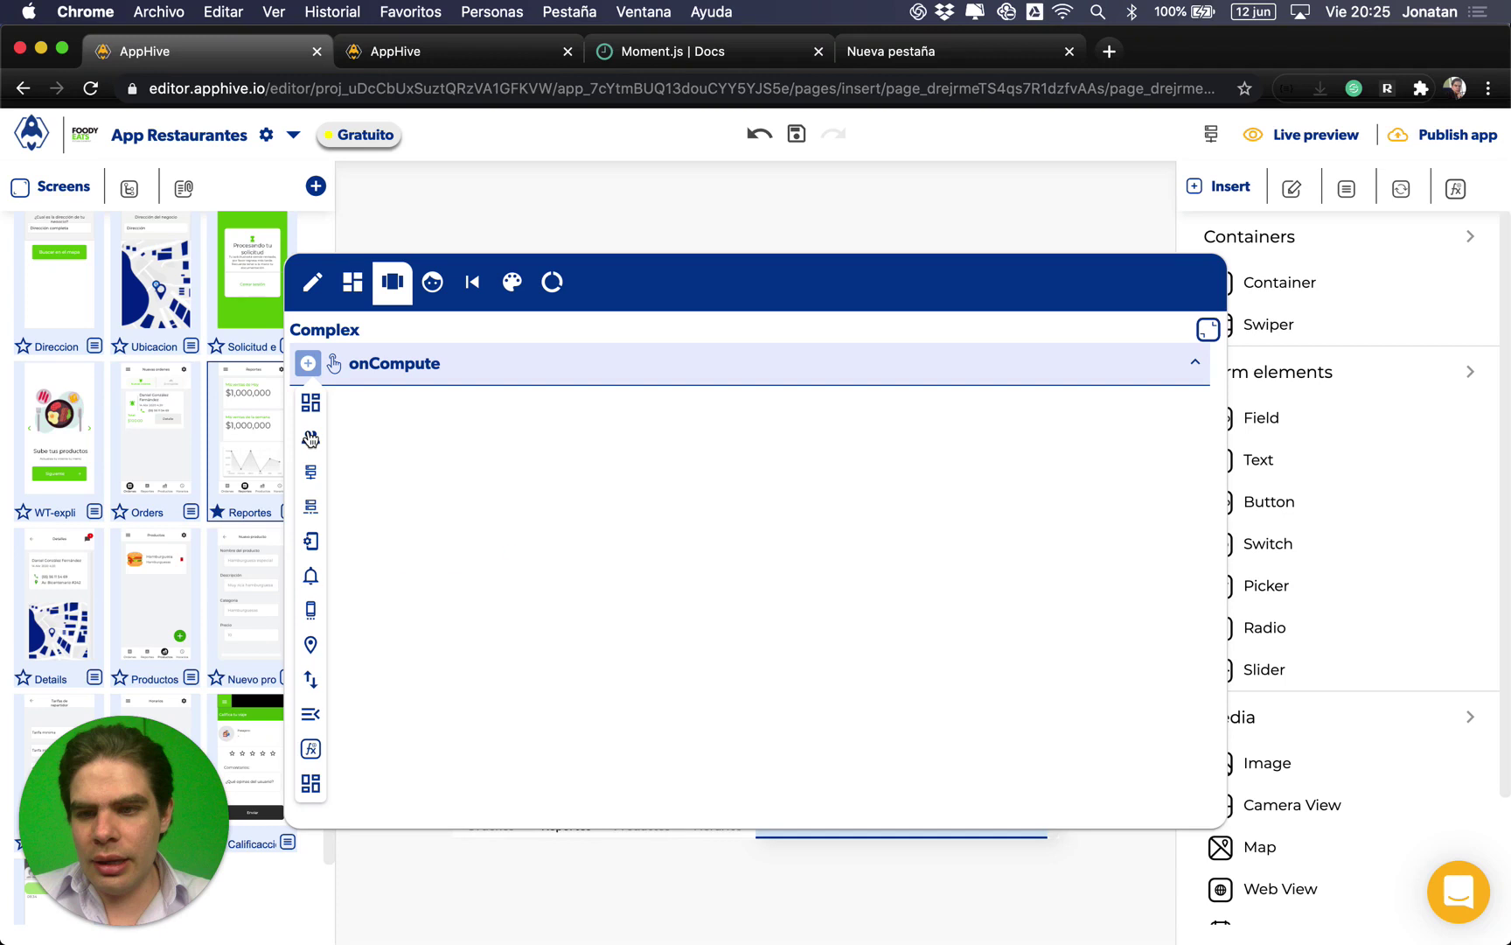
pyautogui.moveTo(310, 541)
pyautogui.click(426, 691)
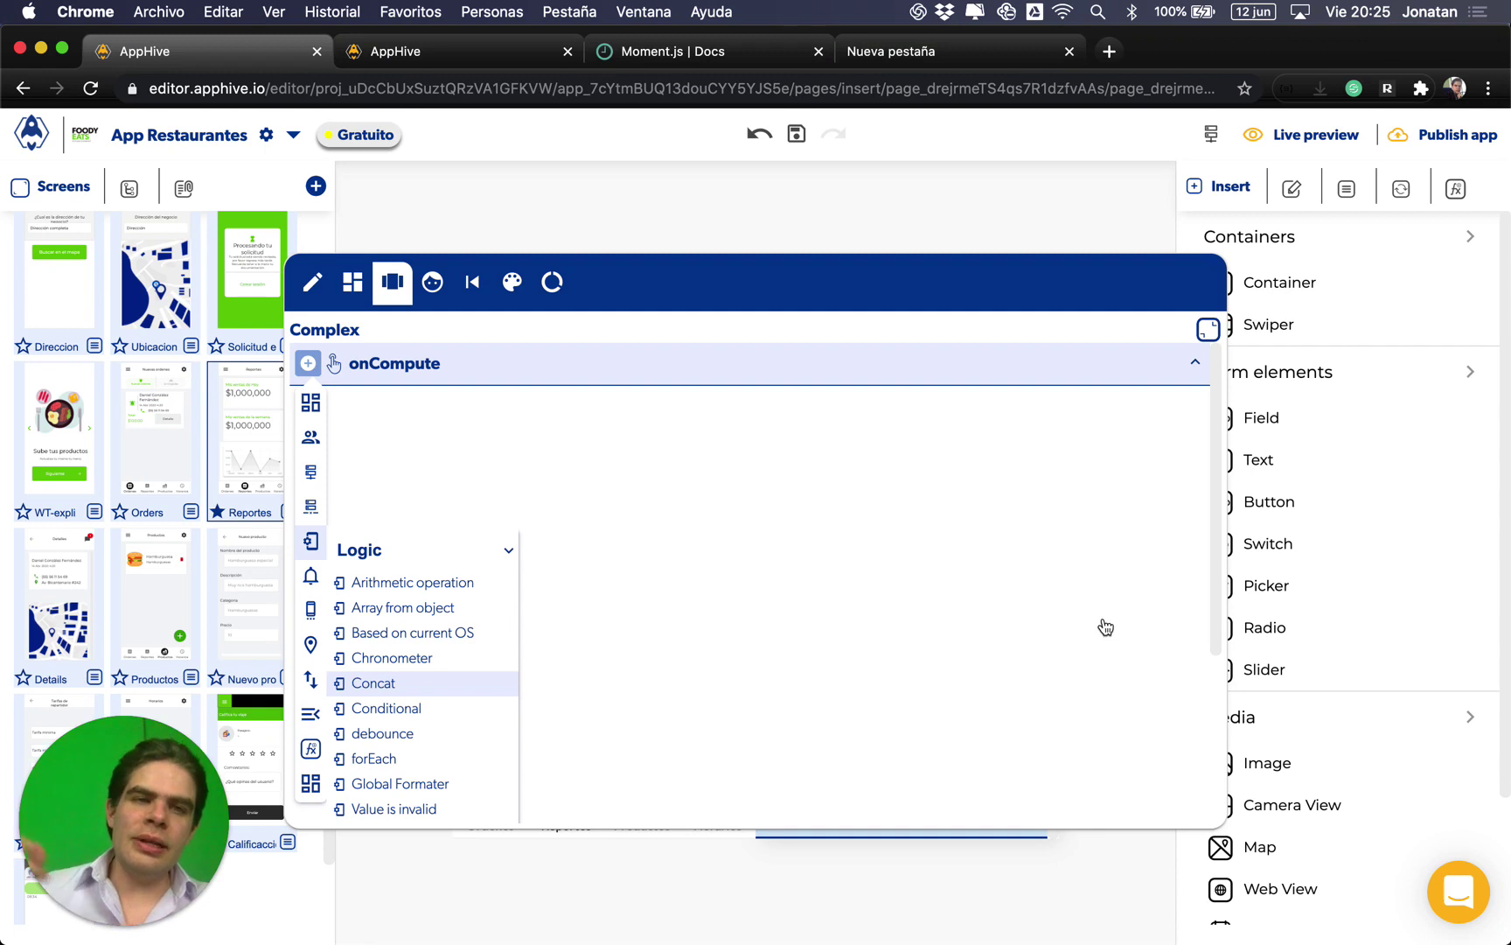
pyautogui.click(1113, 584)
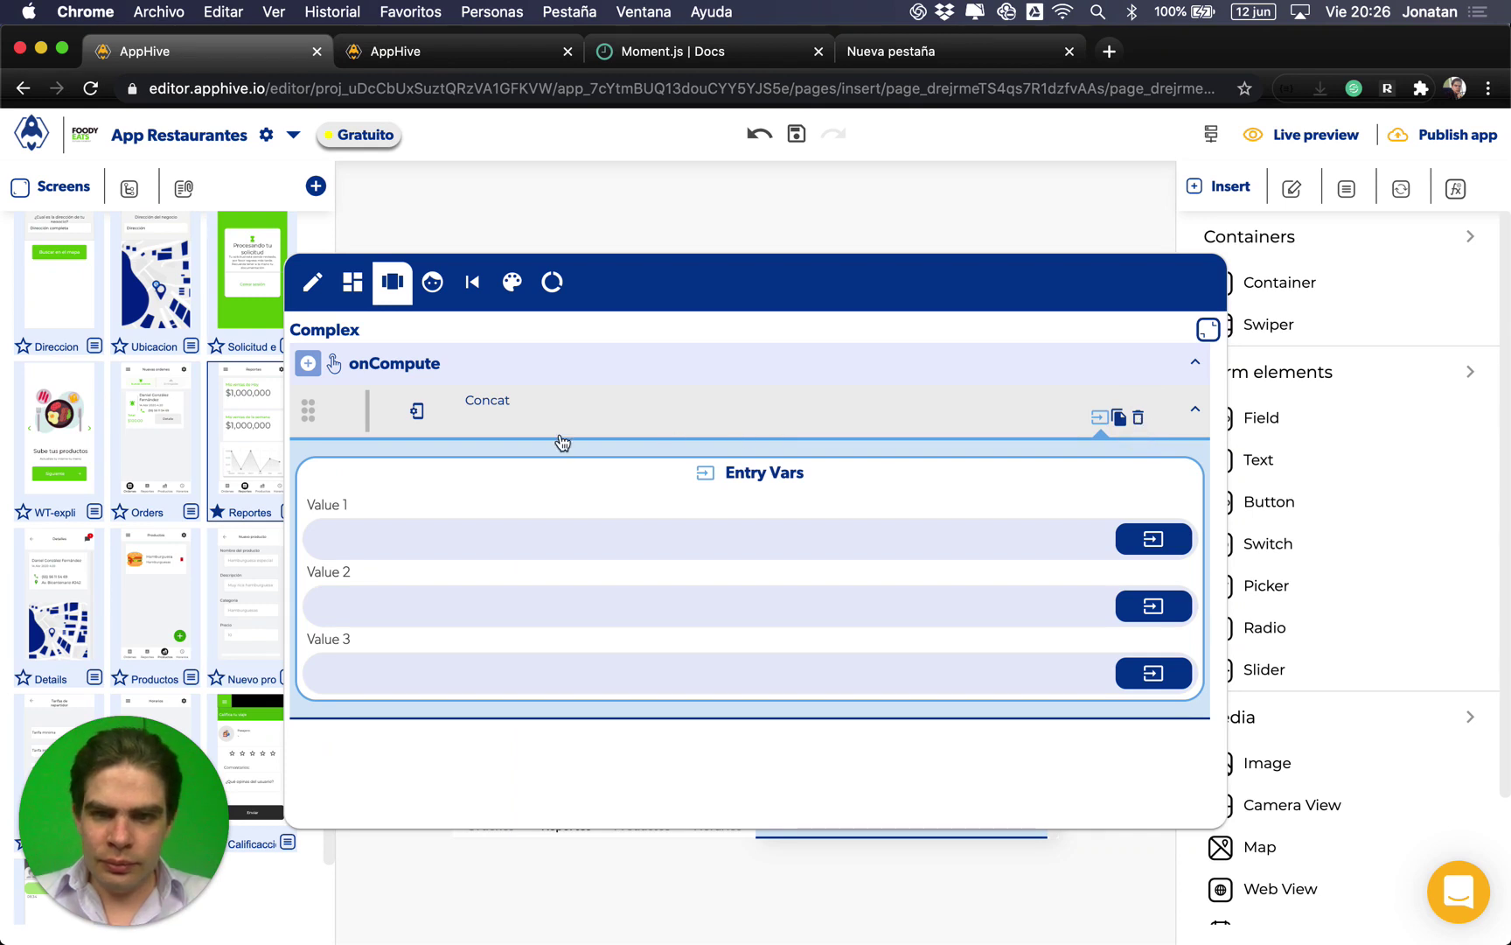
pyautogui.click(308, 364)
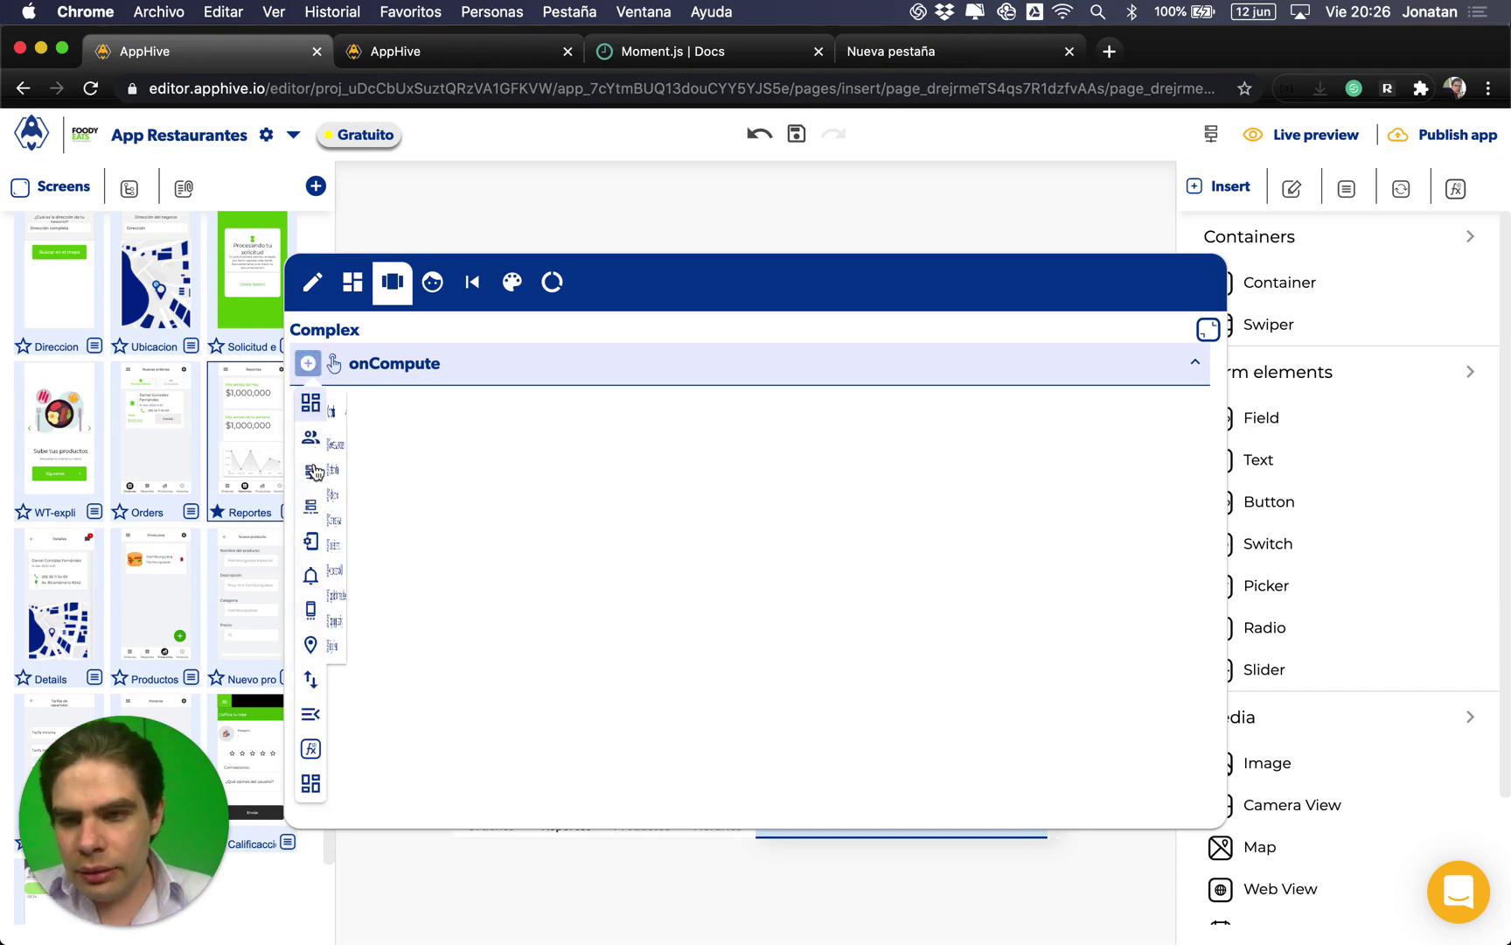
pyautogui.moveTo(313, 475)
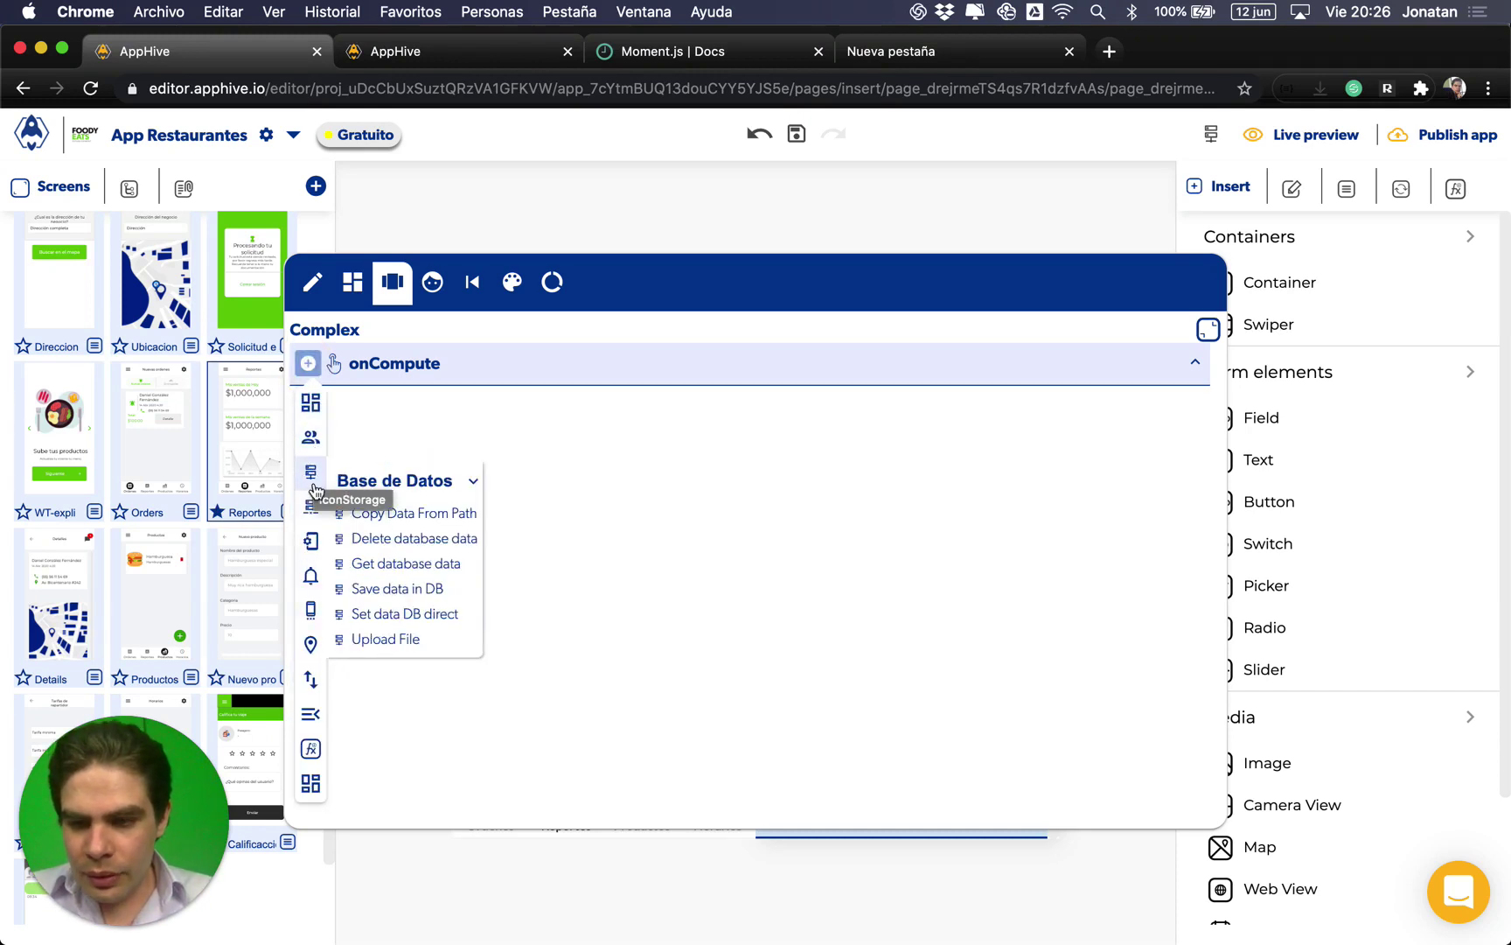
pyautogui.moveTo(315, 549)
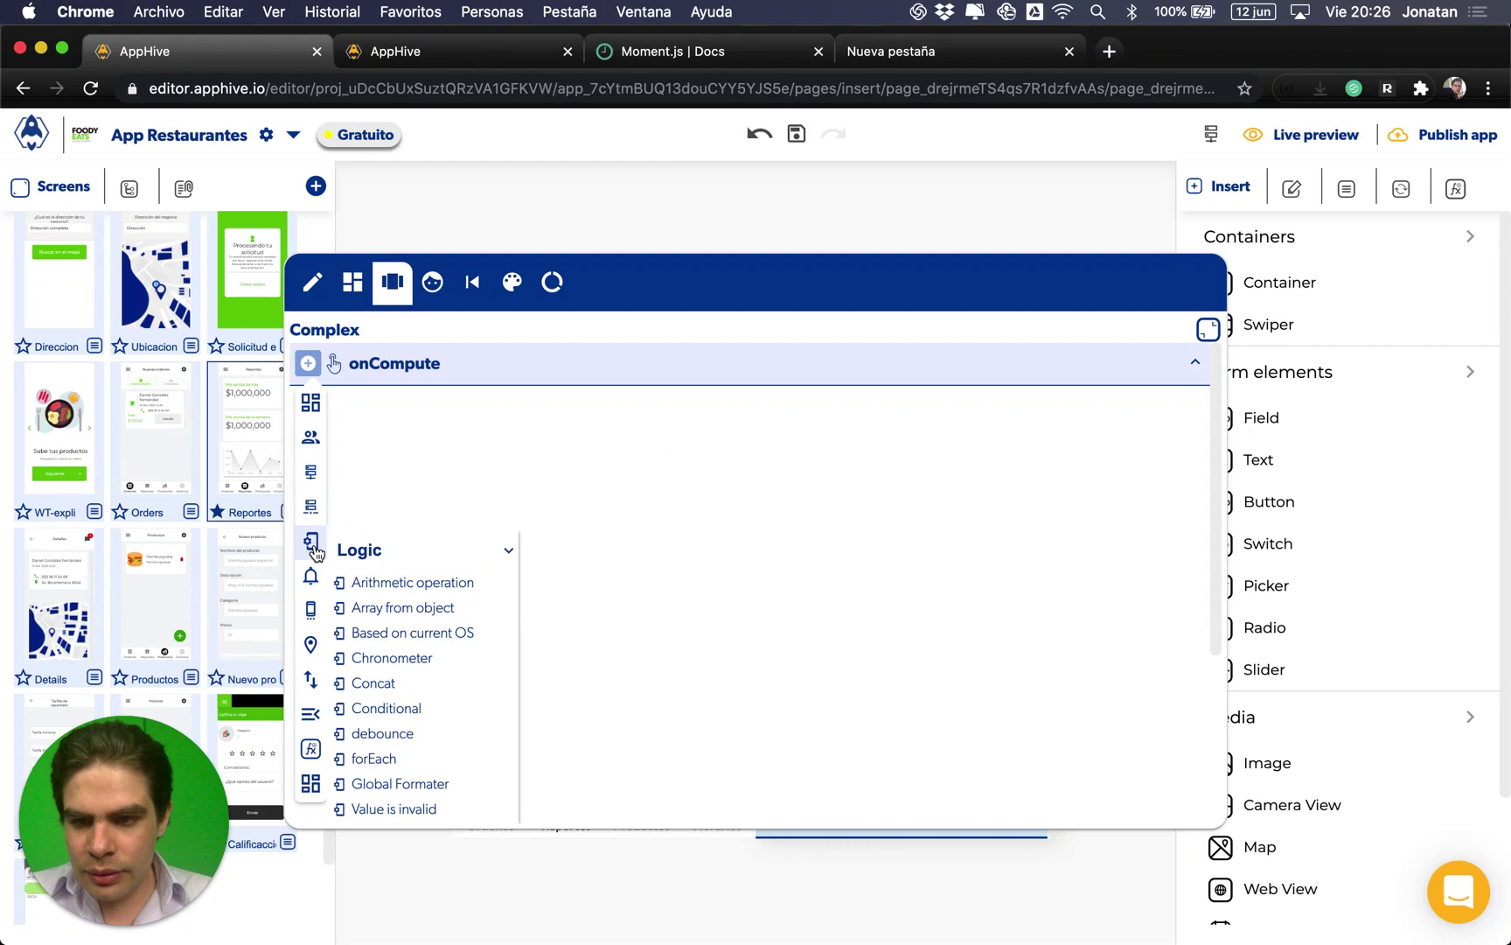
pyautogui.click(722, 241)
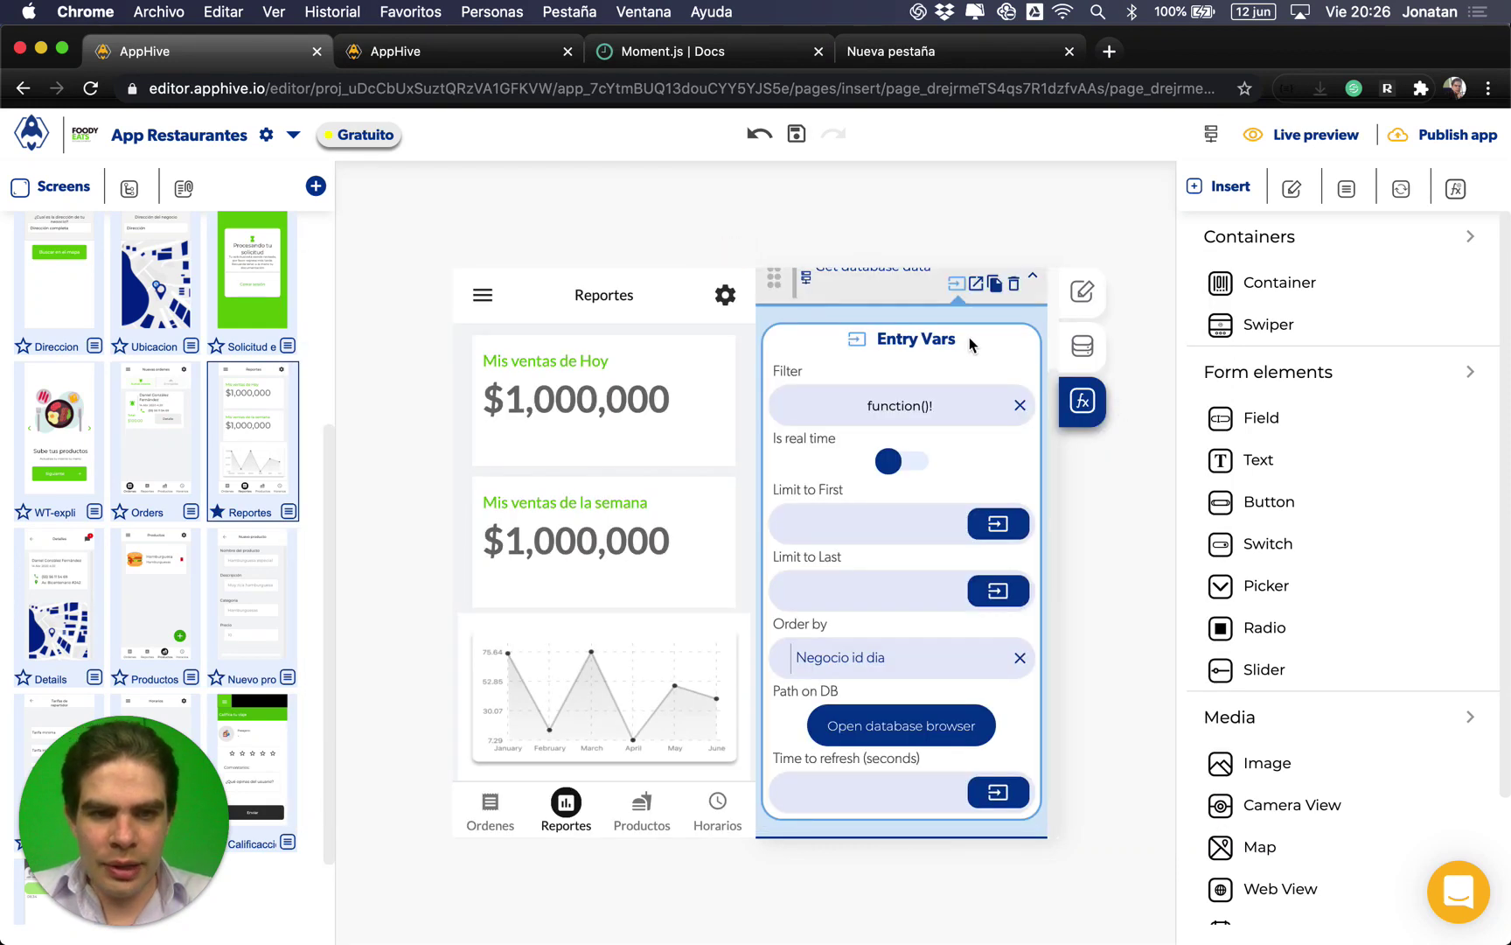
pyautogui.scroll(2, 968, 340)
pyautogui.click(958, 360)
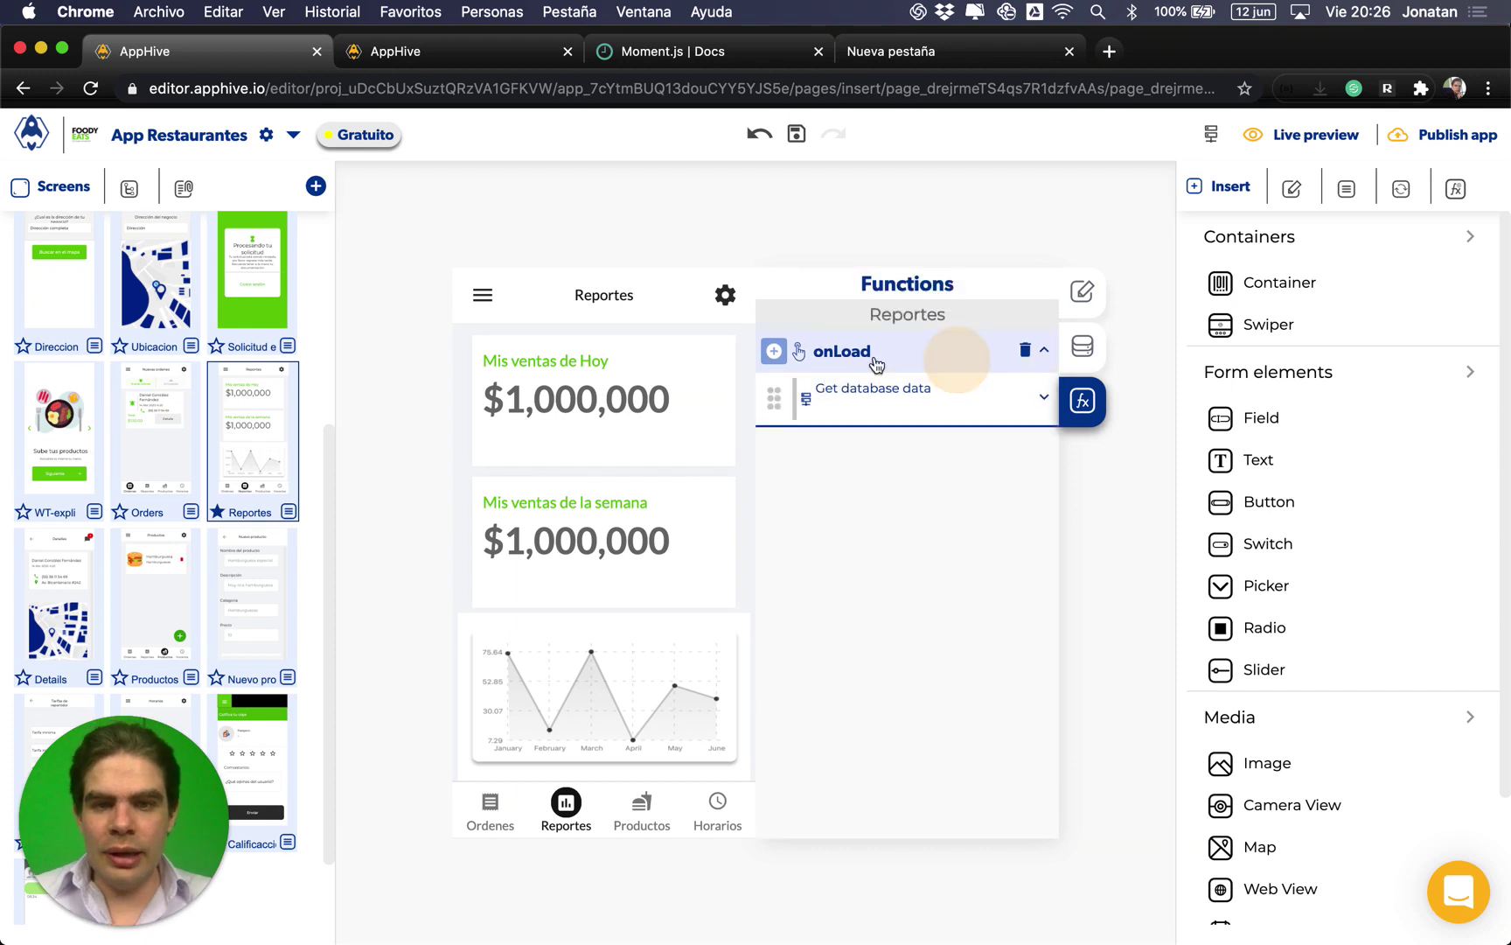
pyautogui.click(773, 351)
pyautogui.moveTo(776, 529)
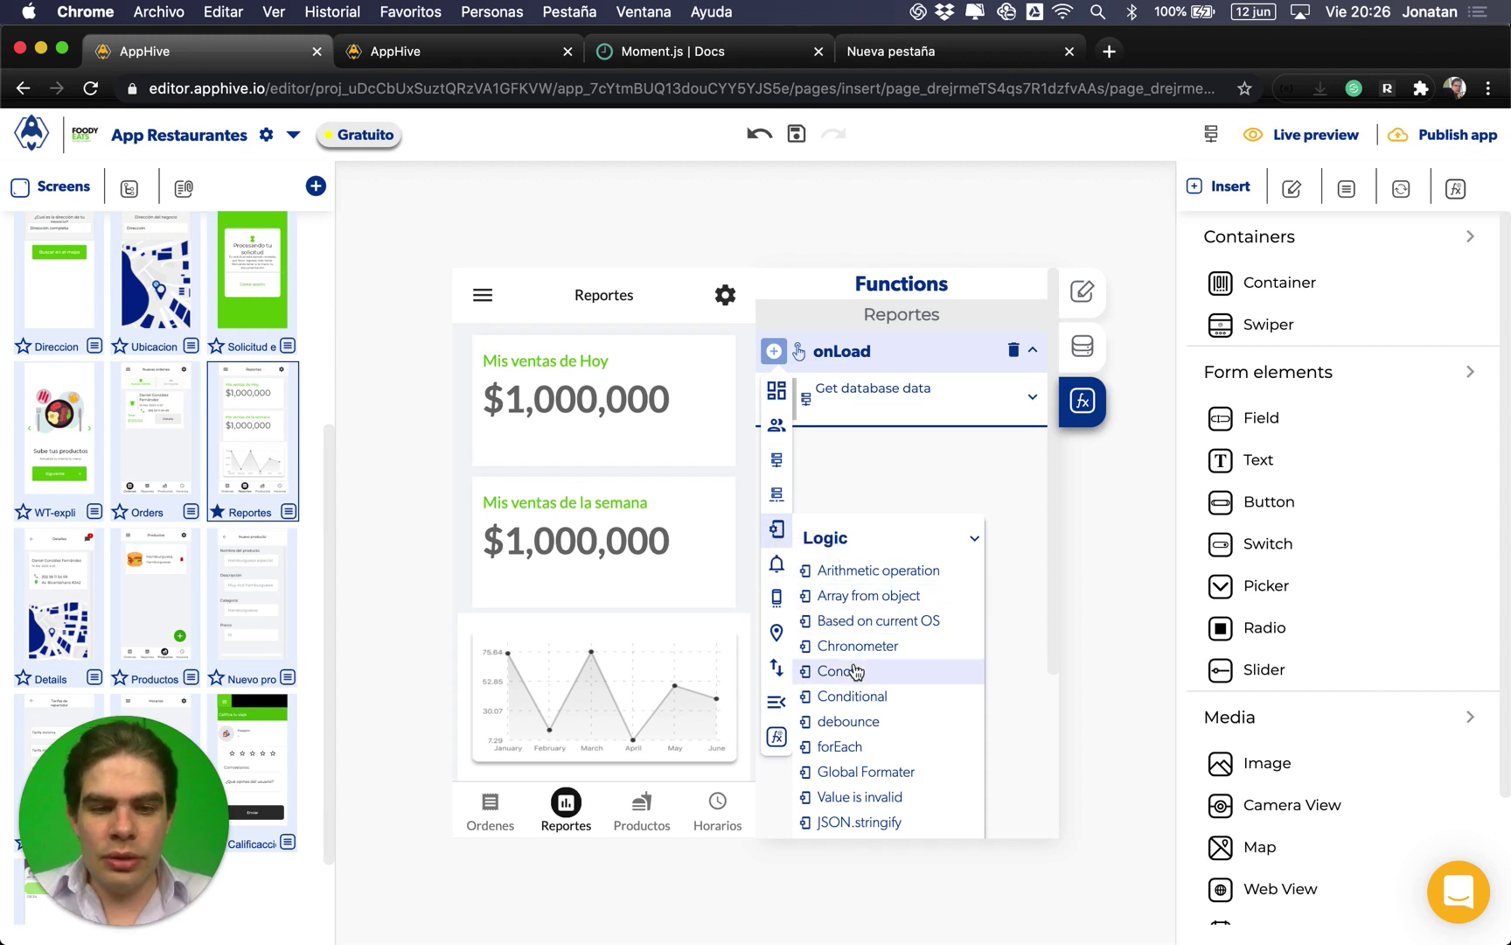
pyautogui.click(865, 770)
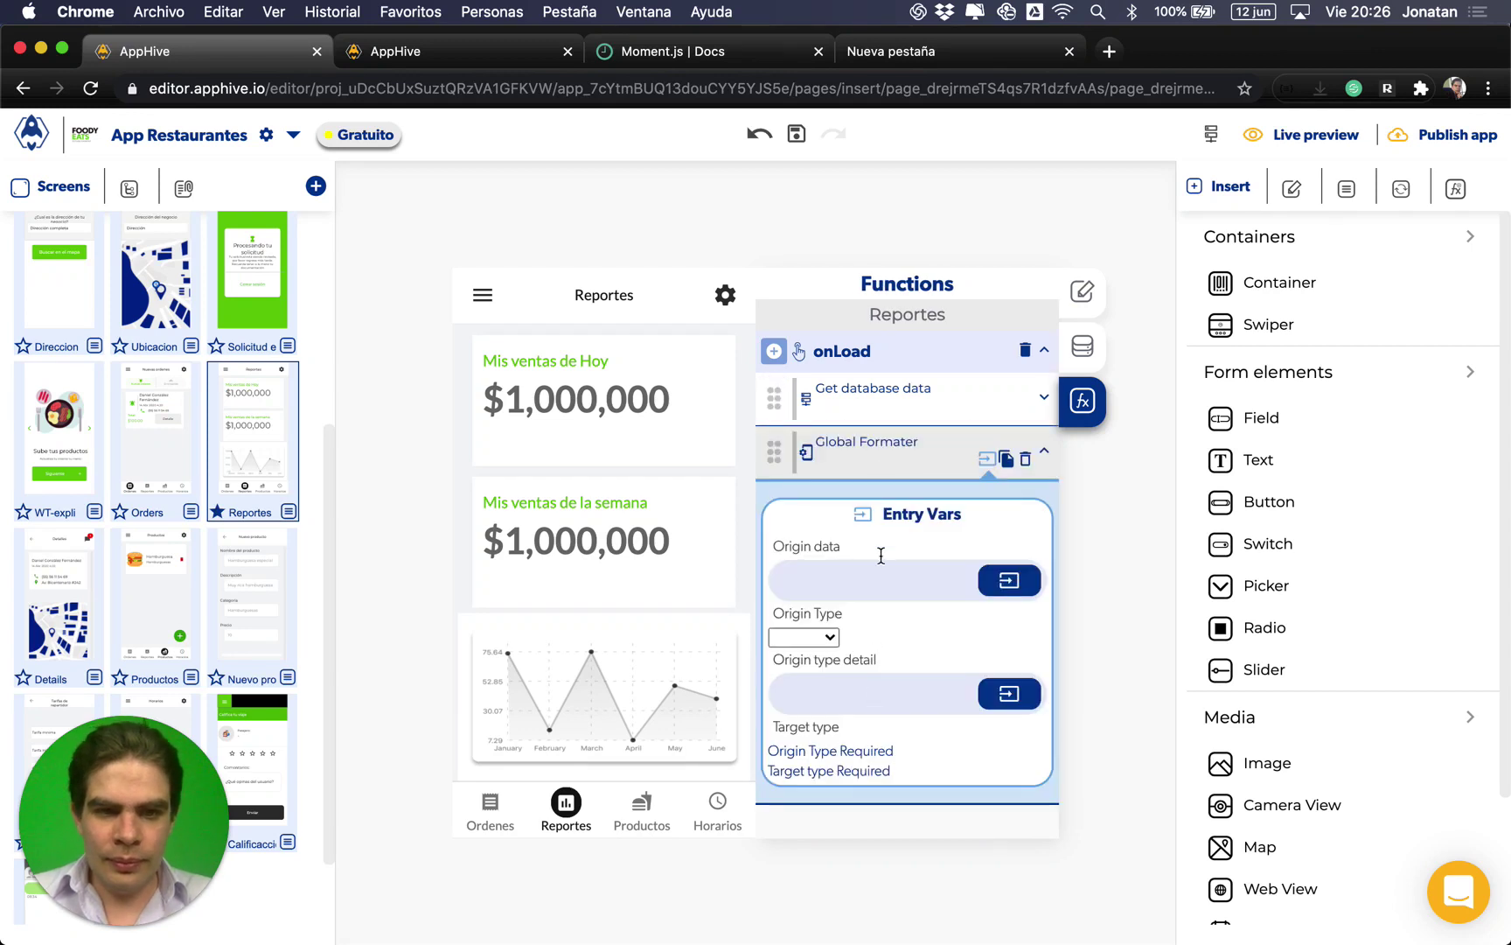
# Step: Add a Set Page Value function to the Reportes screen's onLoad event and place it before Get database data
pyautogui.click(774, 352)
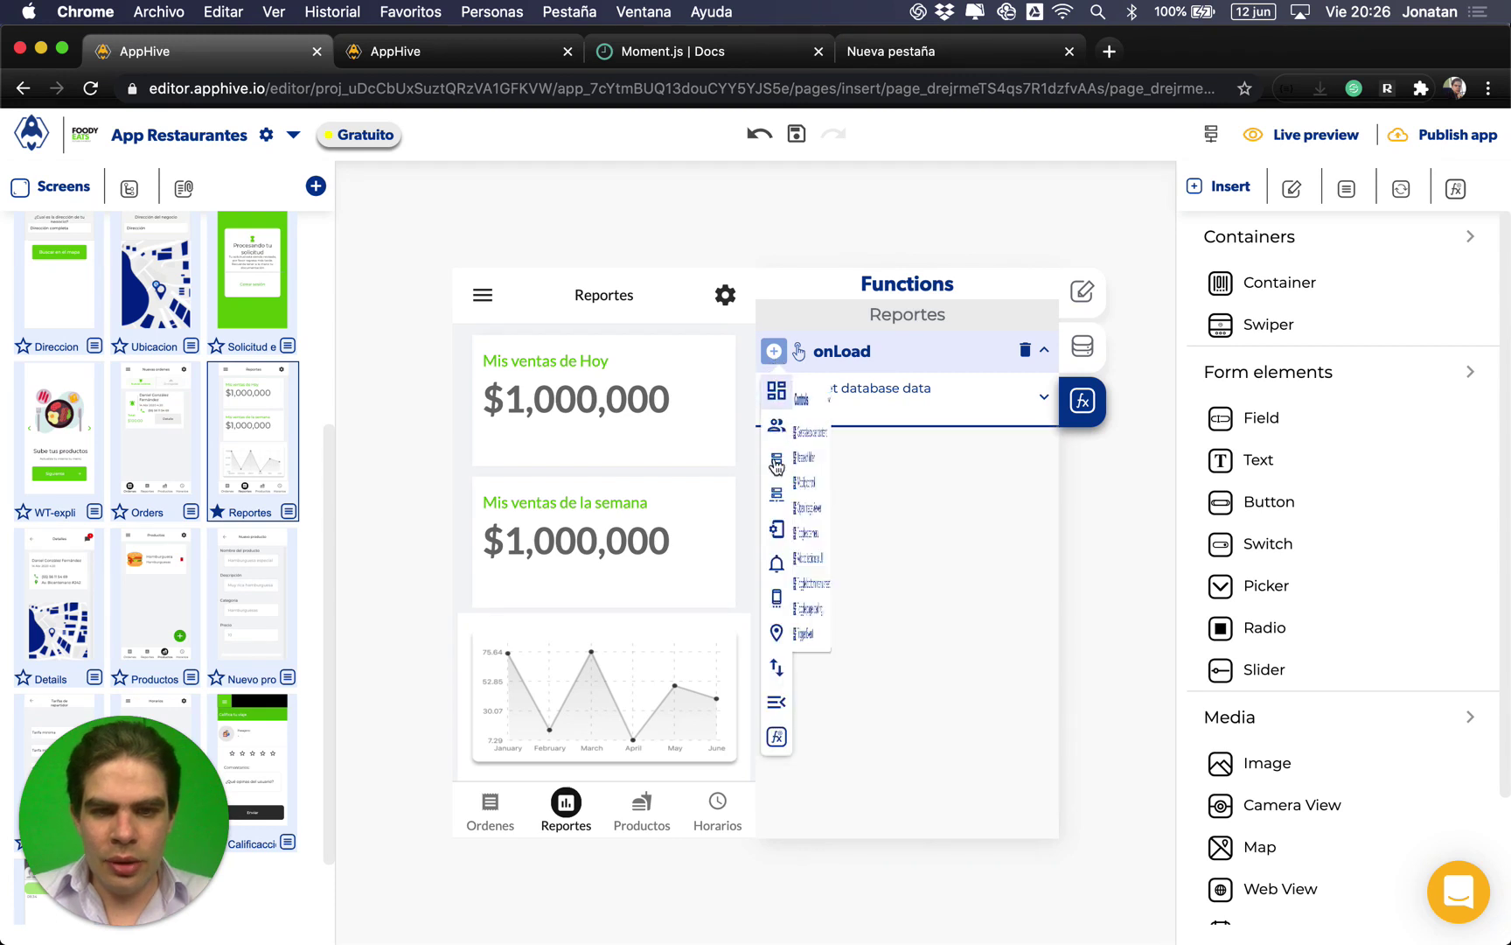
pyautogui.moveTo(791, 507)
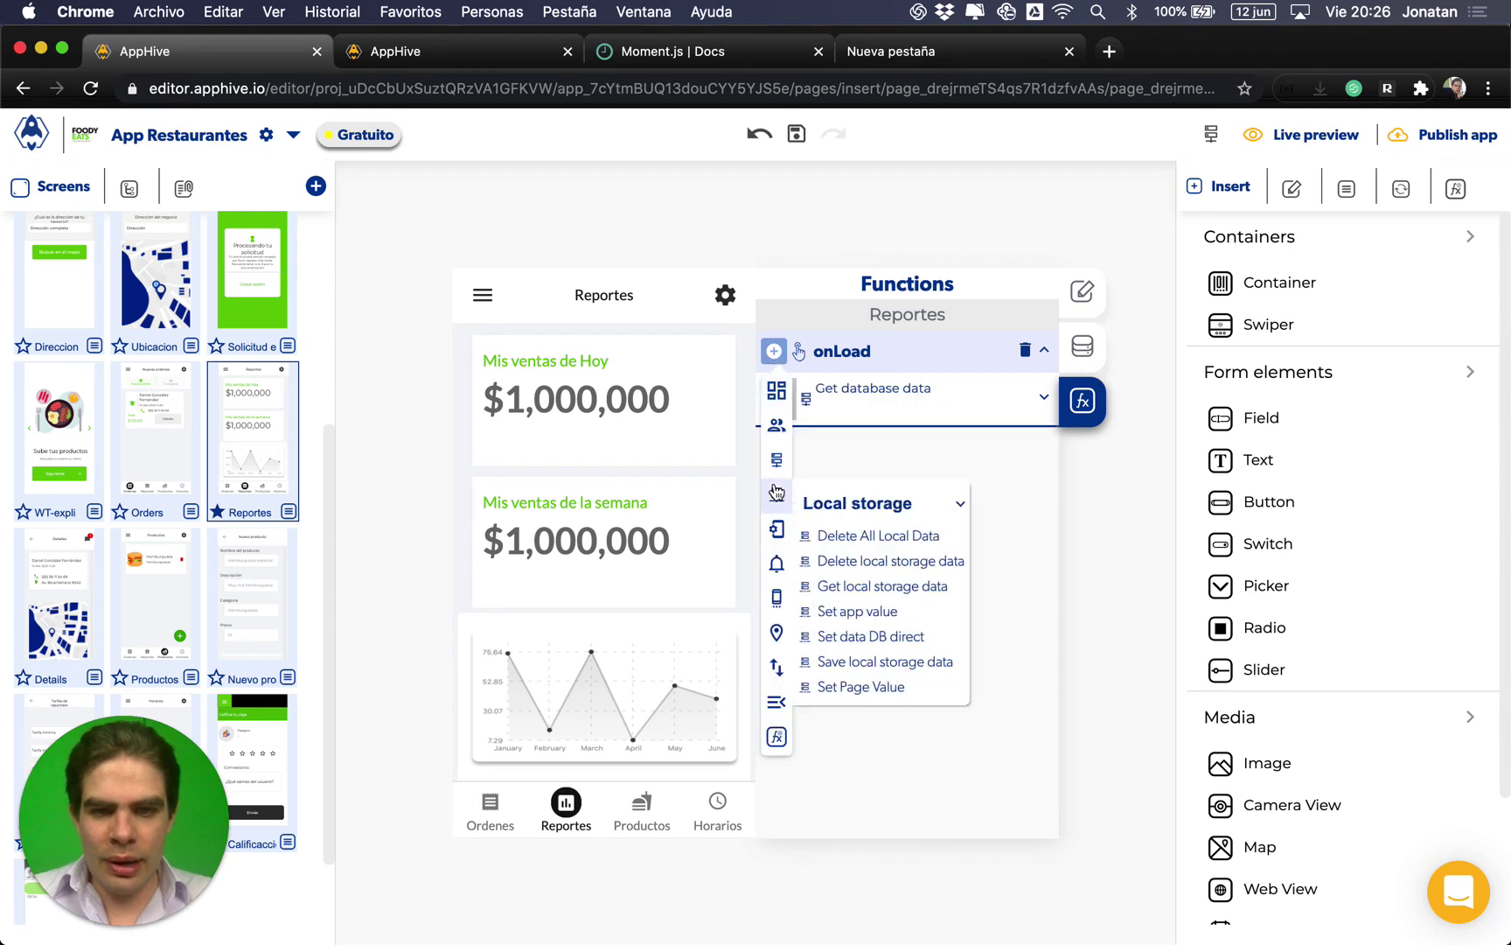
pyautogui.click(856, 687)
pyautogui.moveTo(775, 452); pyautogui.dragTo(778, 390)
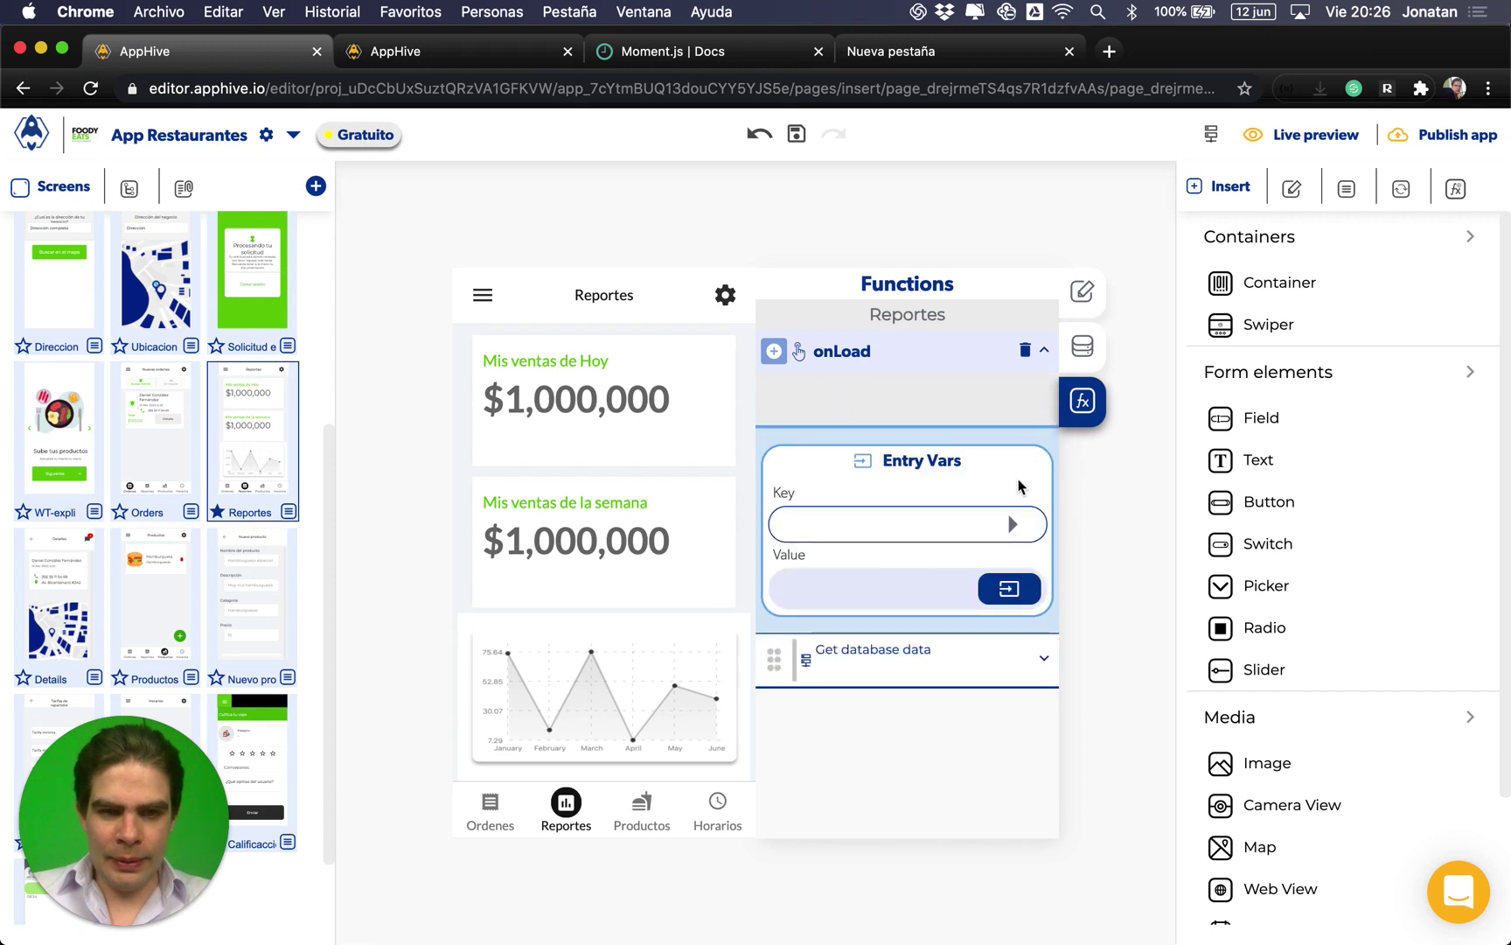
# Step: Add a context data variable named consulta to the Reportes screen
pyautogui.click(1012, 525)
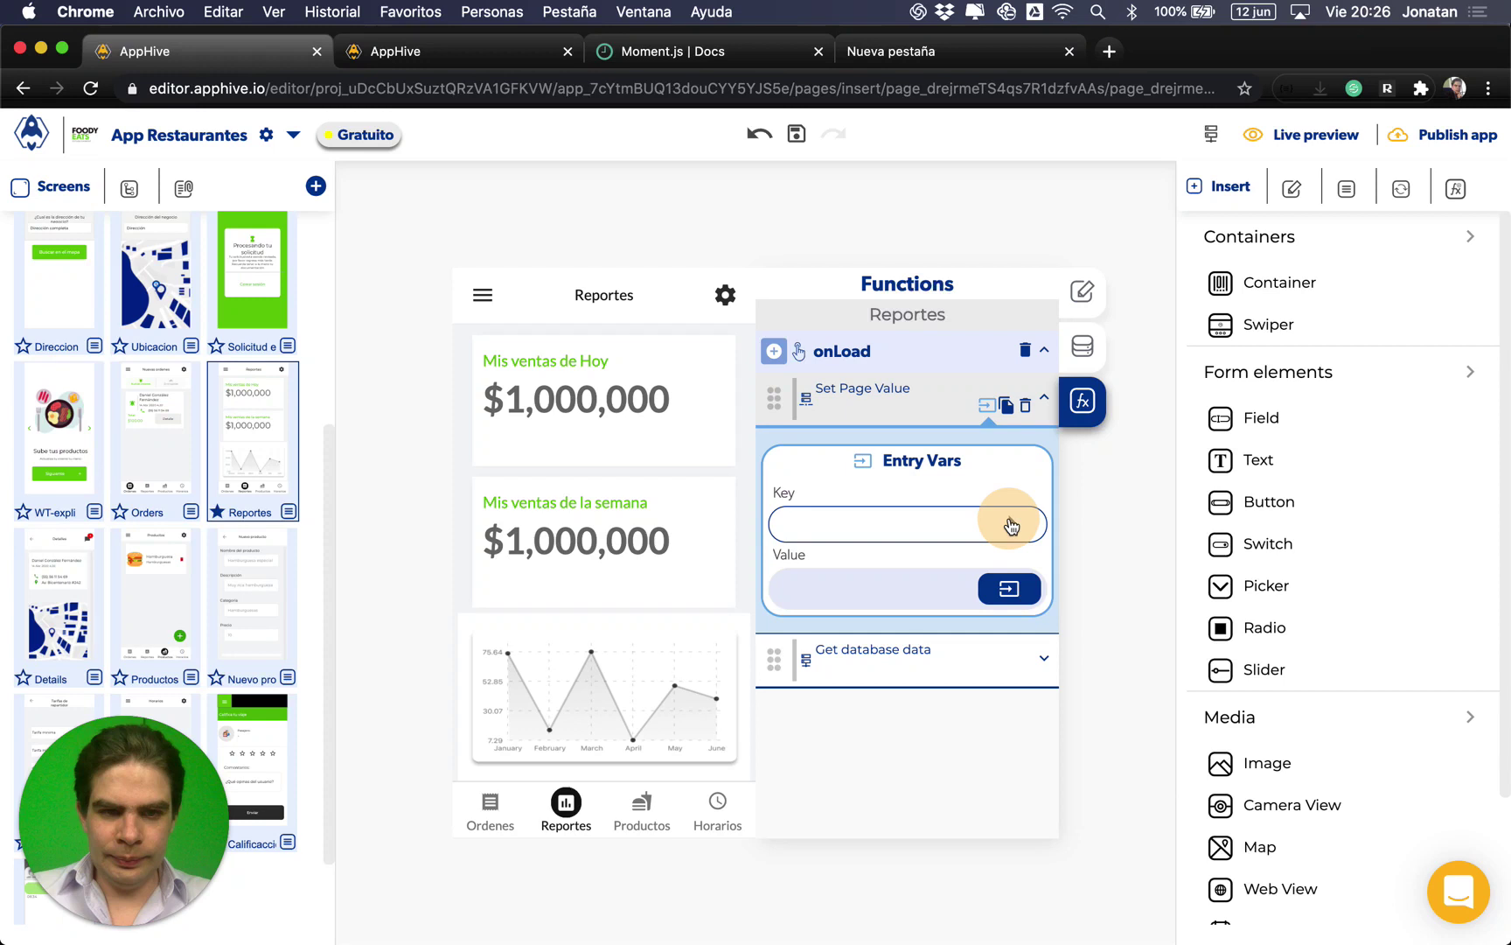
pyautogui.click(1085, 350)
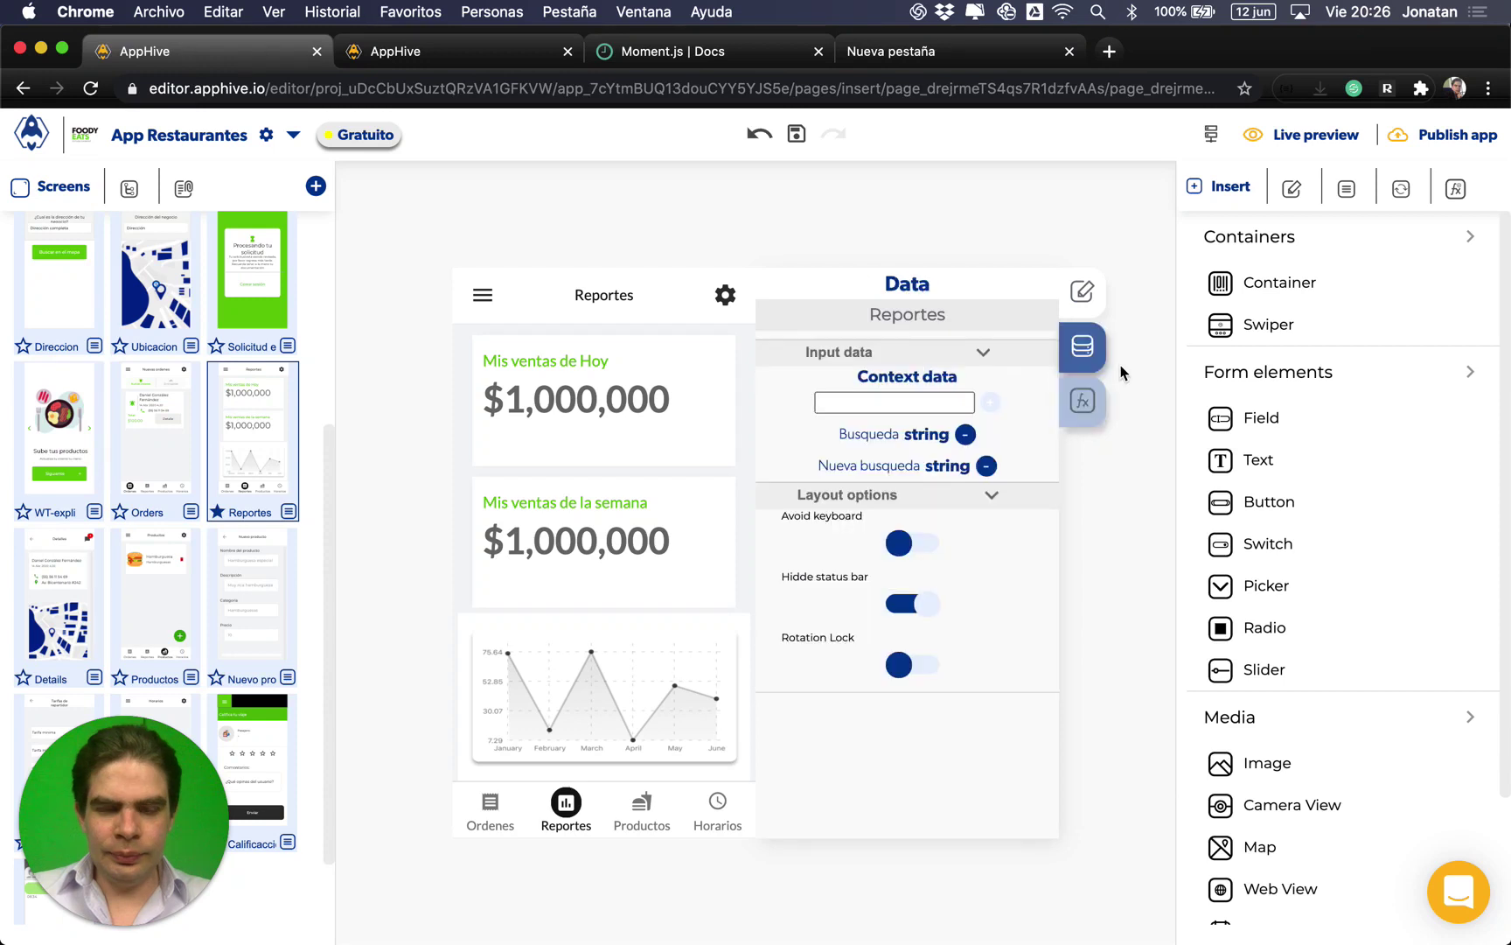
pyautogui.click(912, 411)
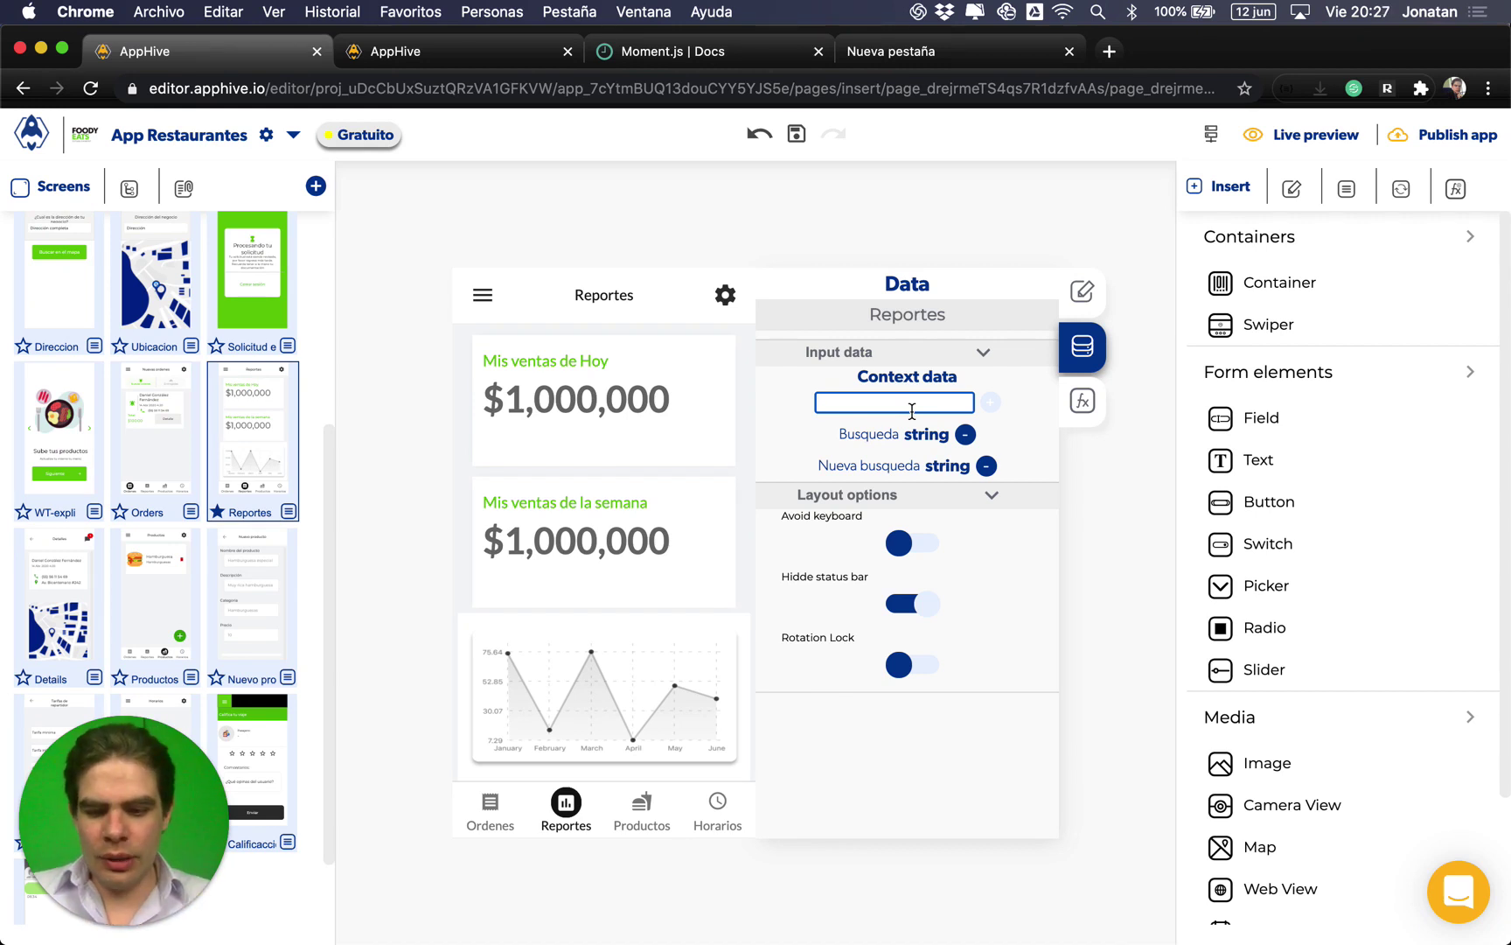
pyautogui.write('consulta')
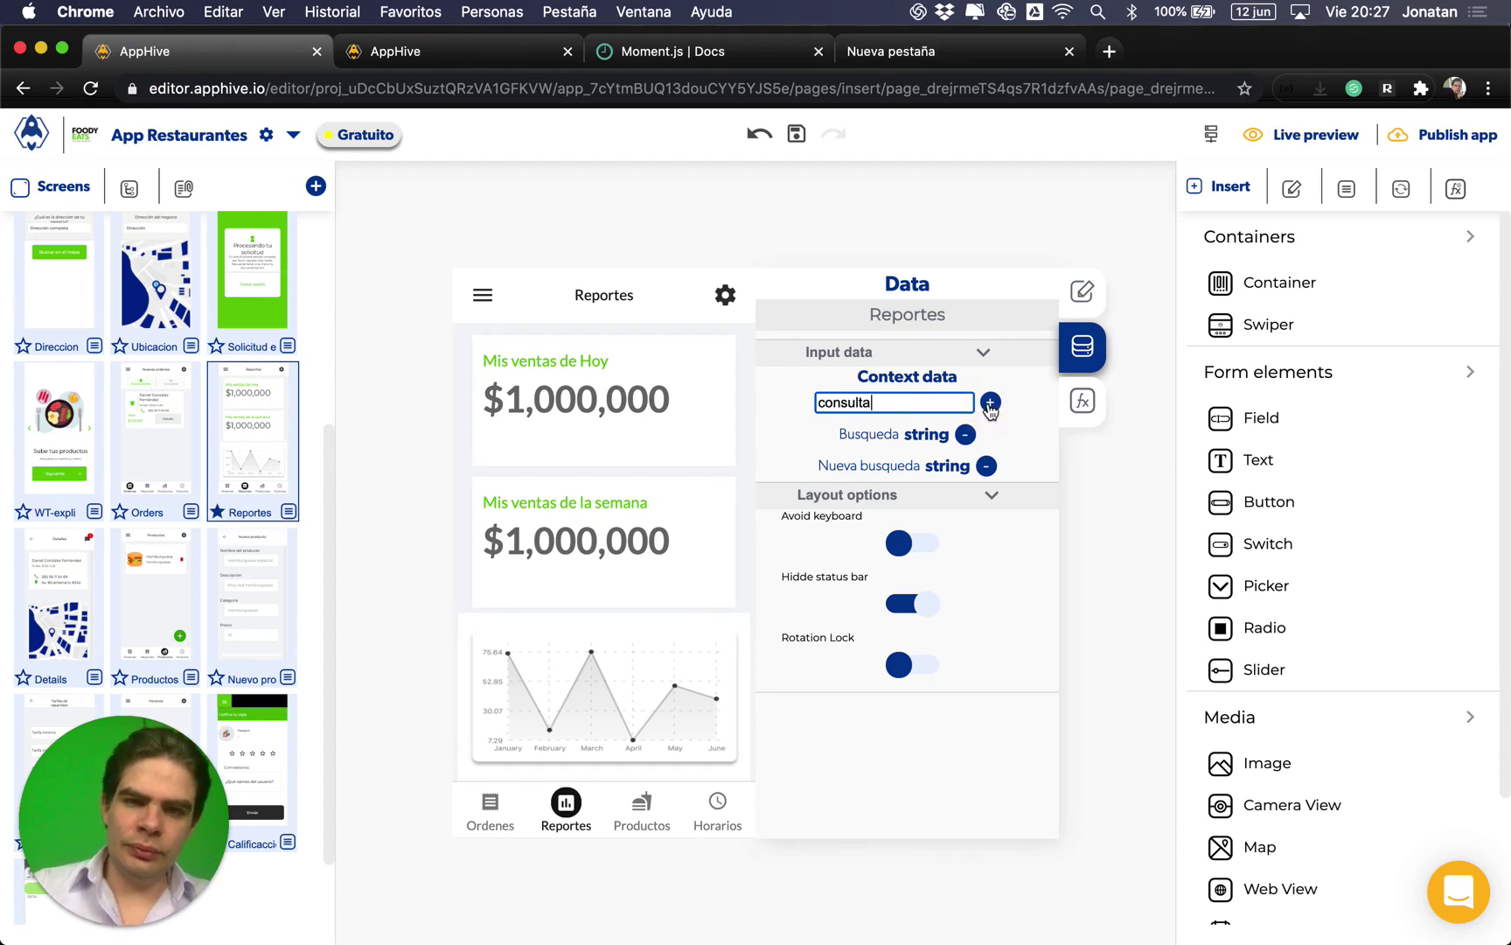
pyautogui.click(990, 404)
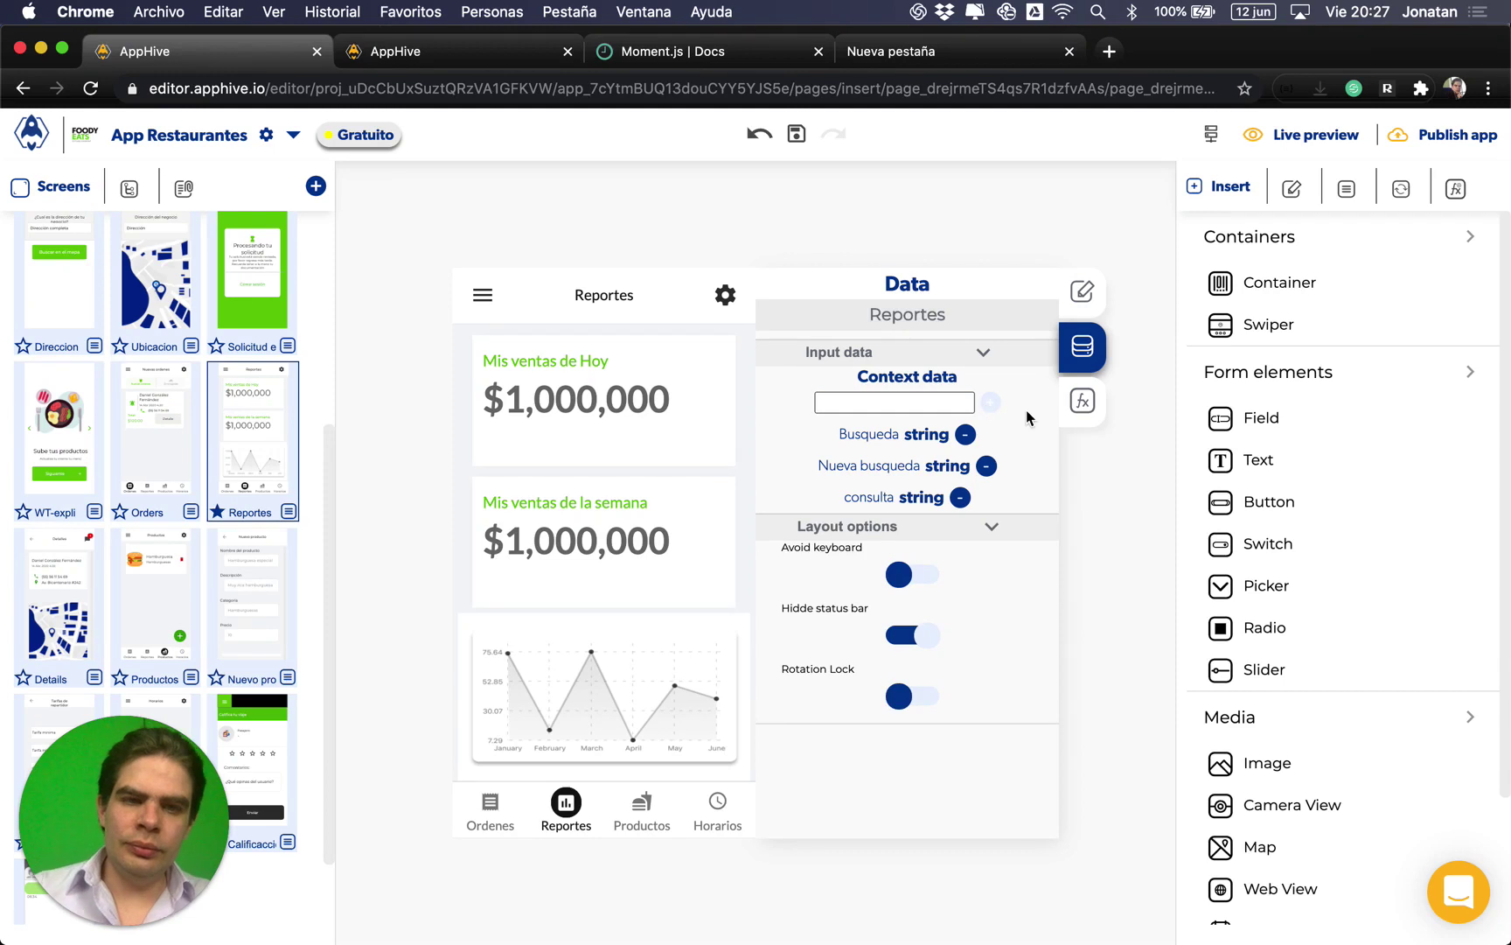
# Step: Set the Set Page Value function's key to consulta and its value to the current time stamp
pyautogui.click(1082, 402)
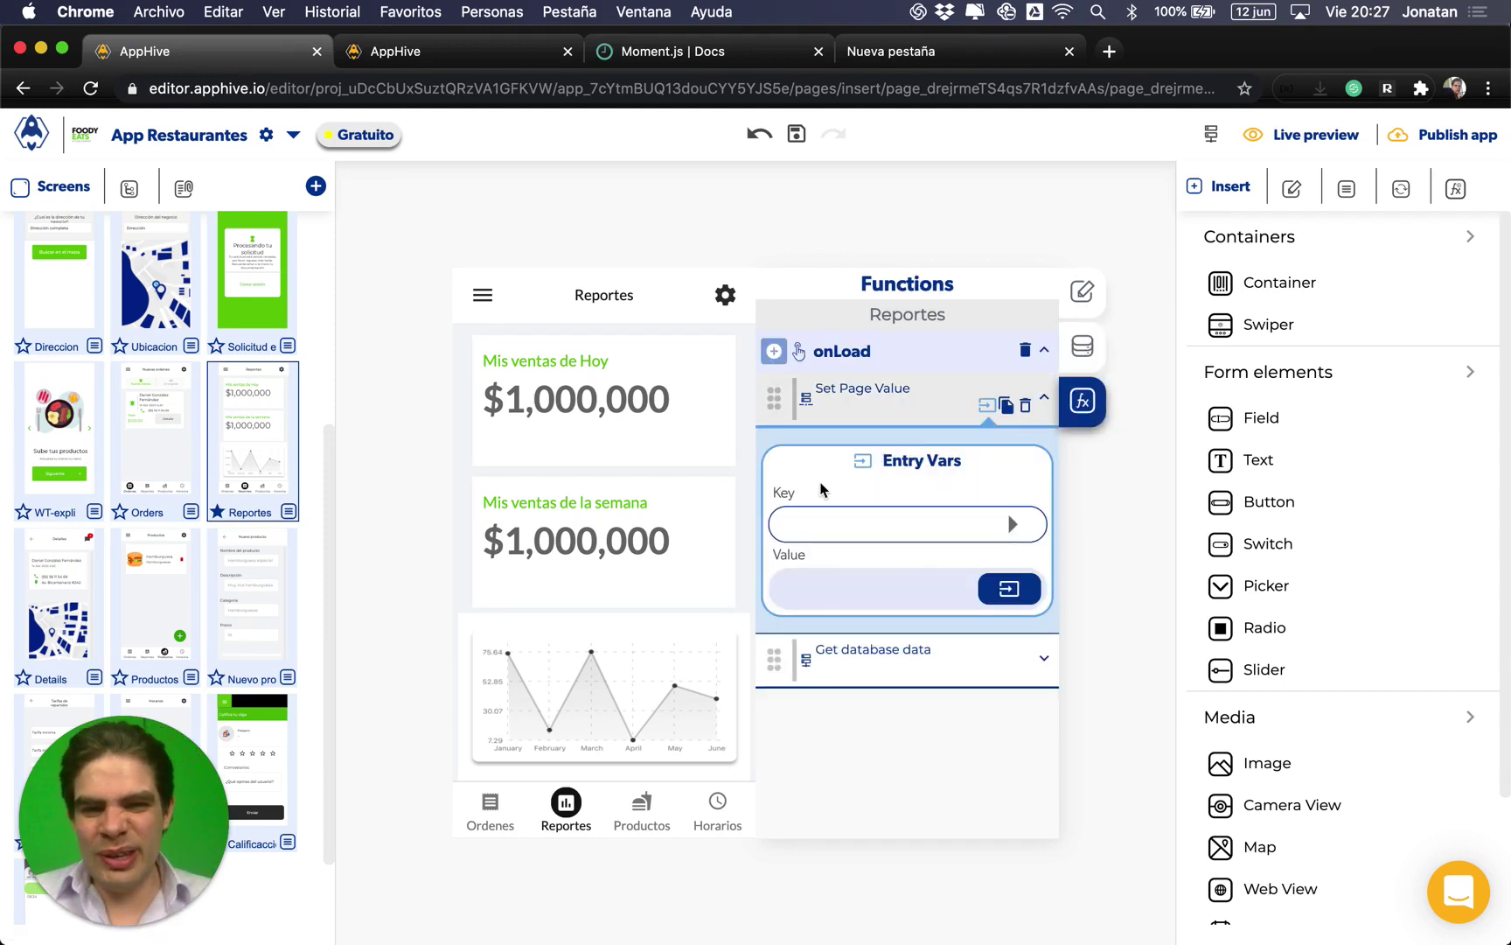
pyautogui.click(1013, 526)
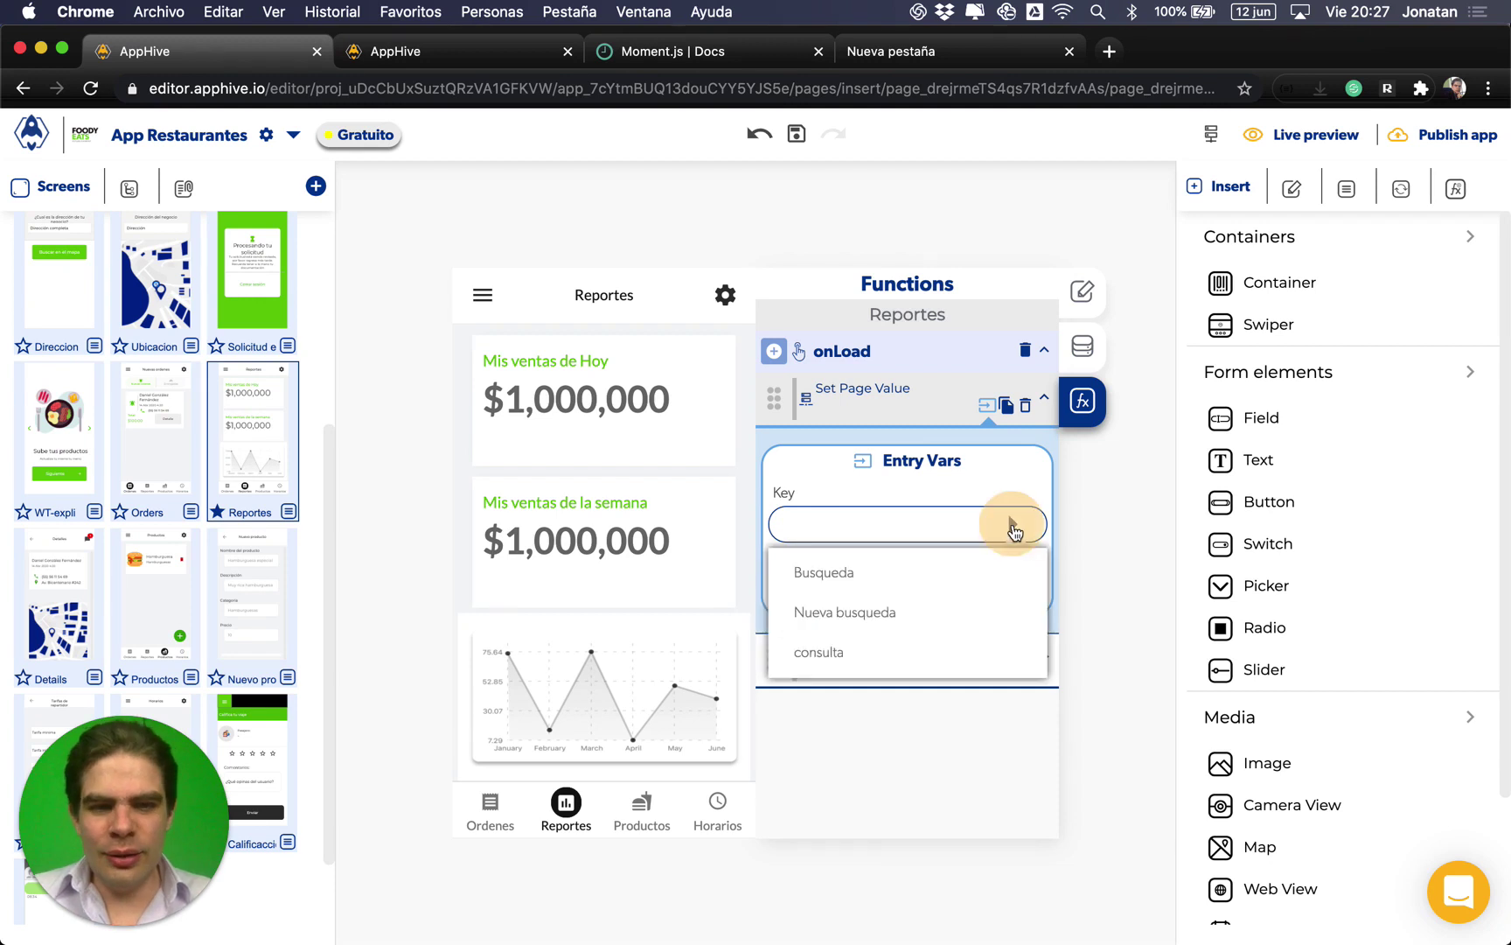
pyautogui.click(862, 653)
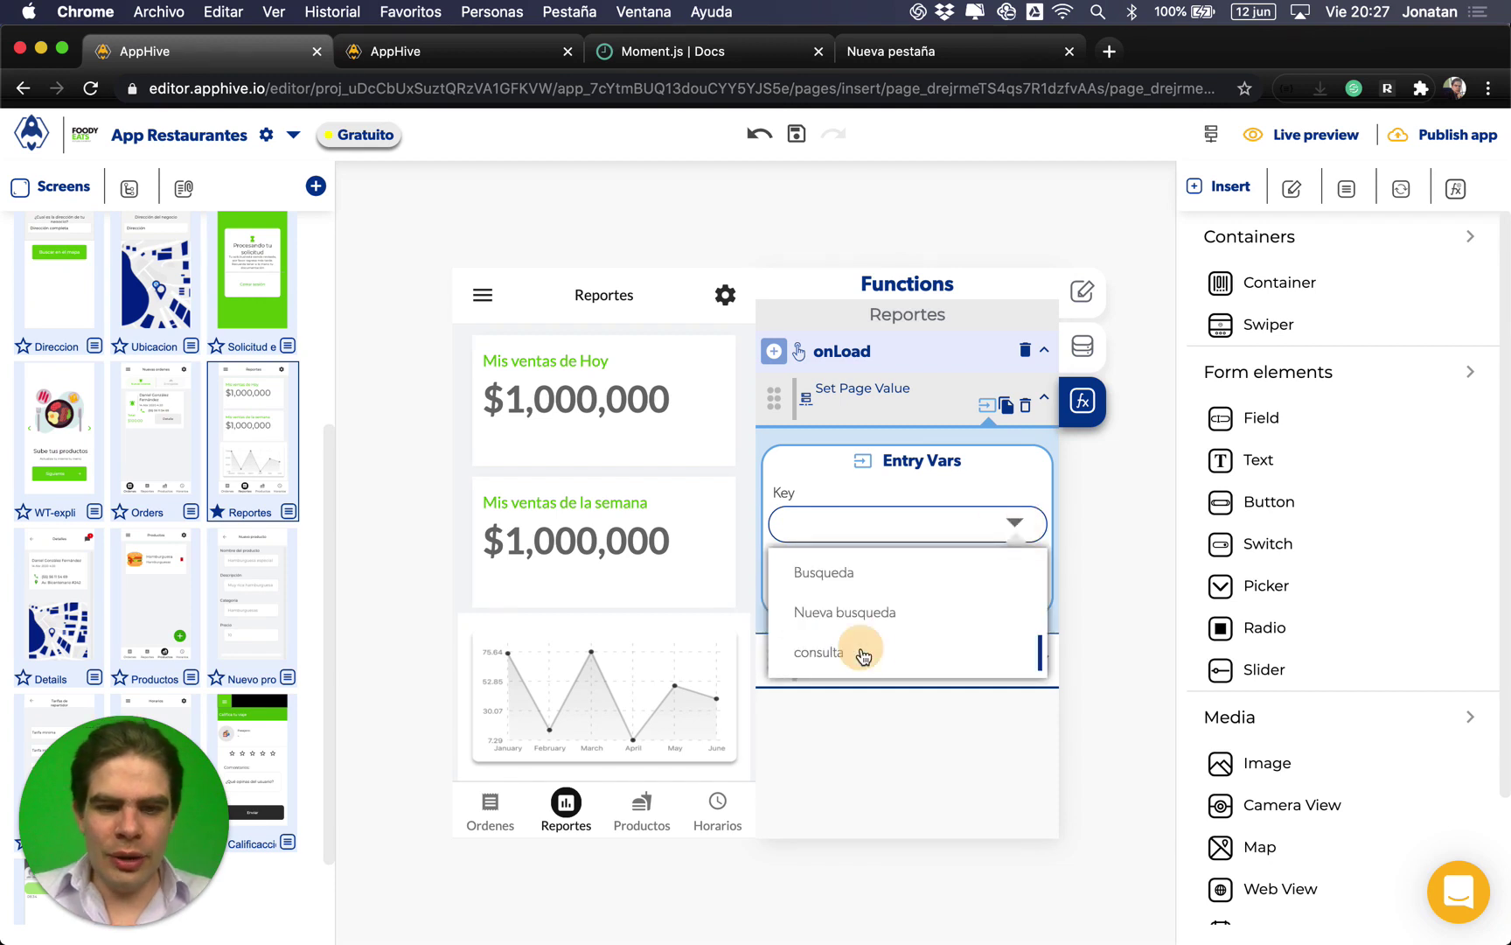
pyautogui.click(998, 658)
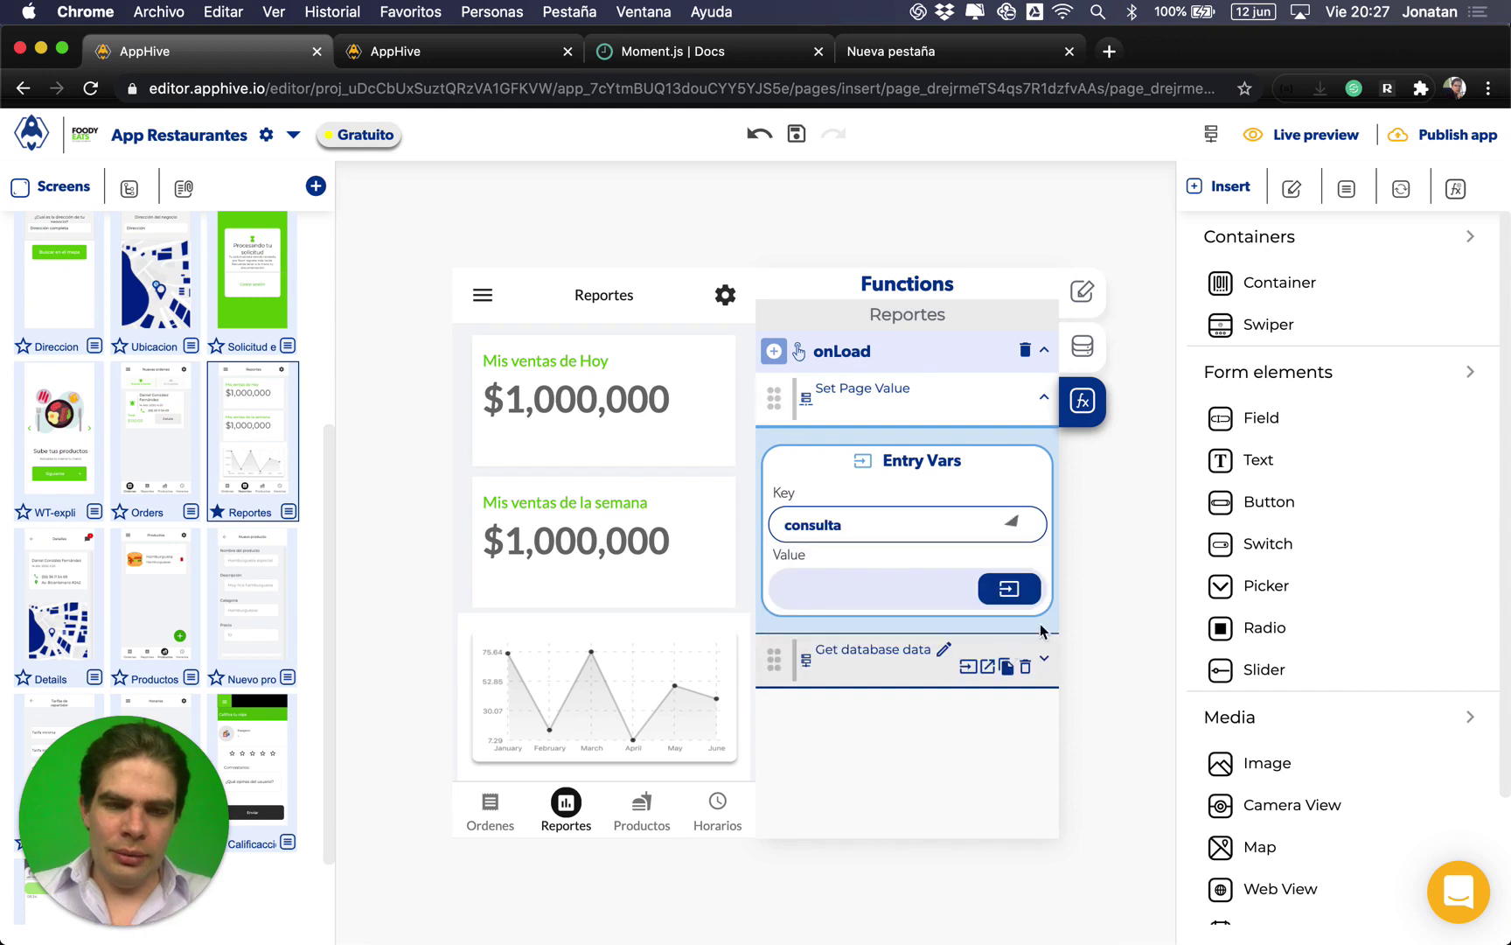
pyautogui.click(1002, 600)
pyautogui.click(945, 719)
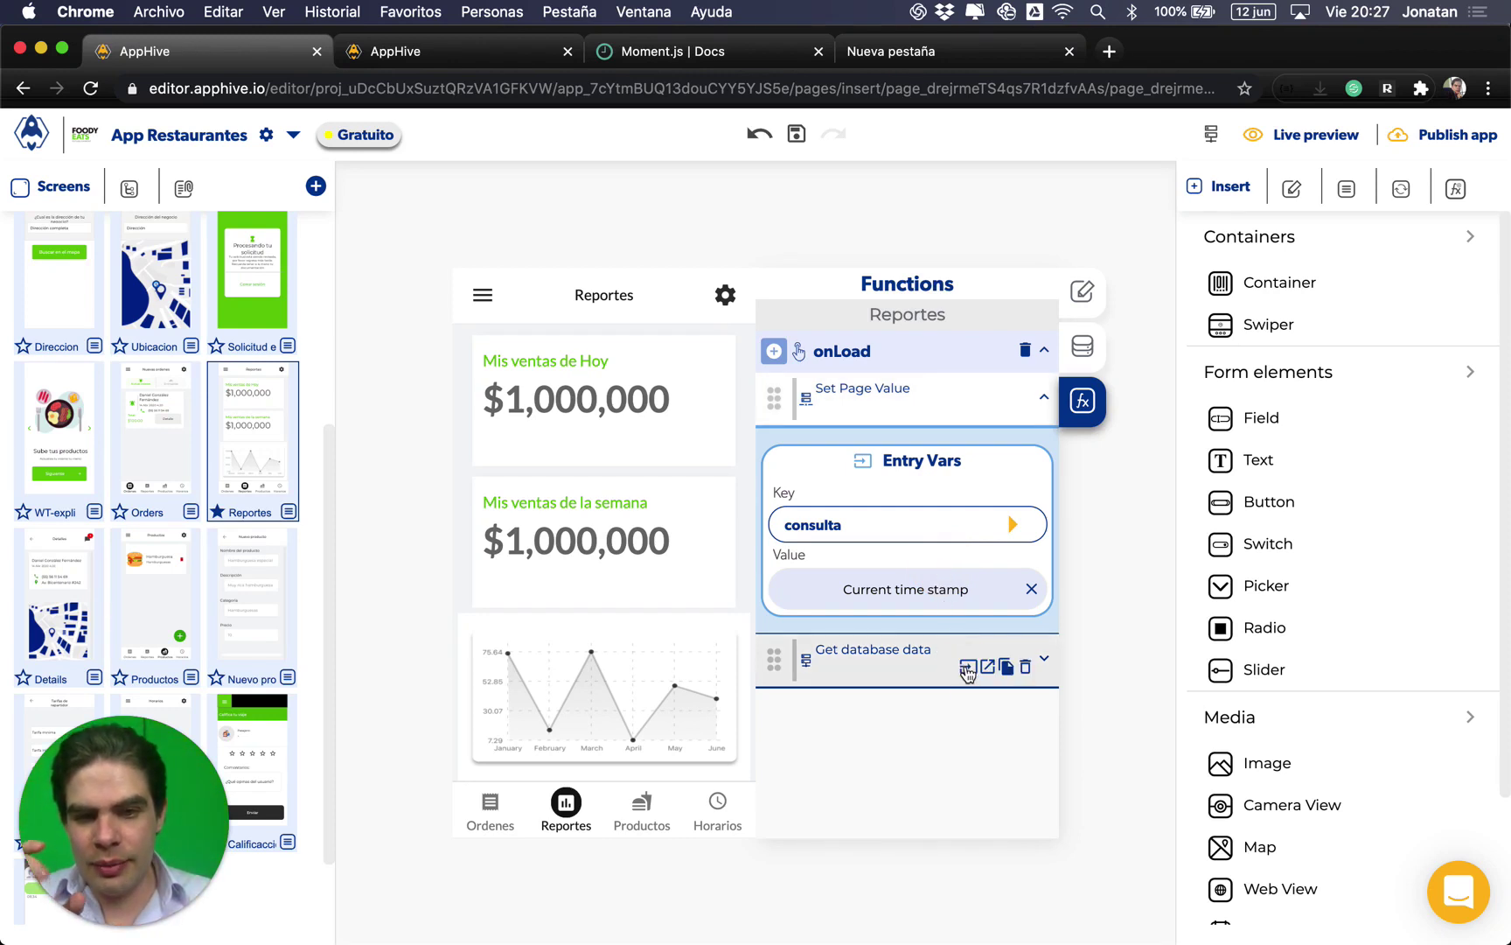
# Step: Add a Global Formater function to the onCompute event of the Get database data filter's complex value
pyautogui.click(962, 668)
pyautogui.scroll(-5, 967, 672)
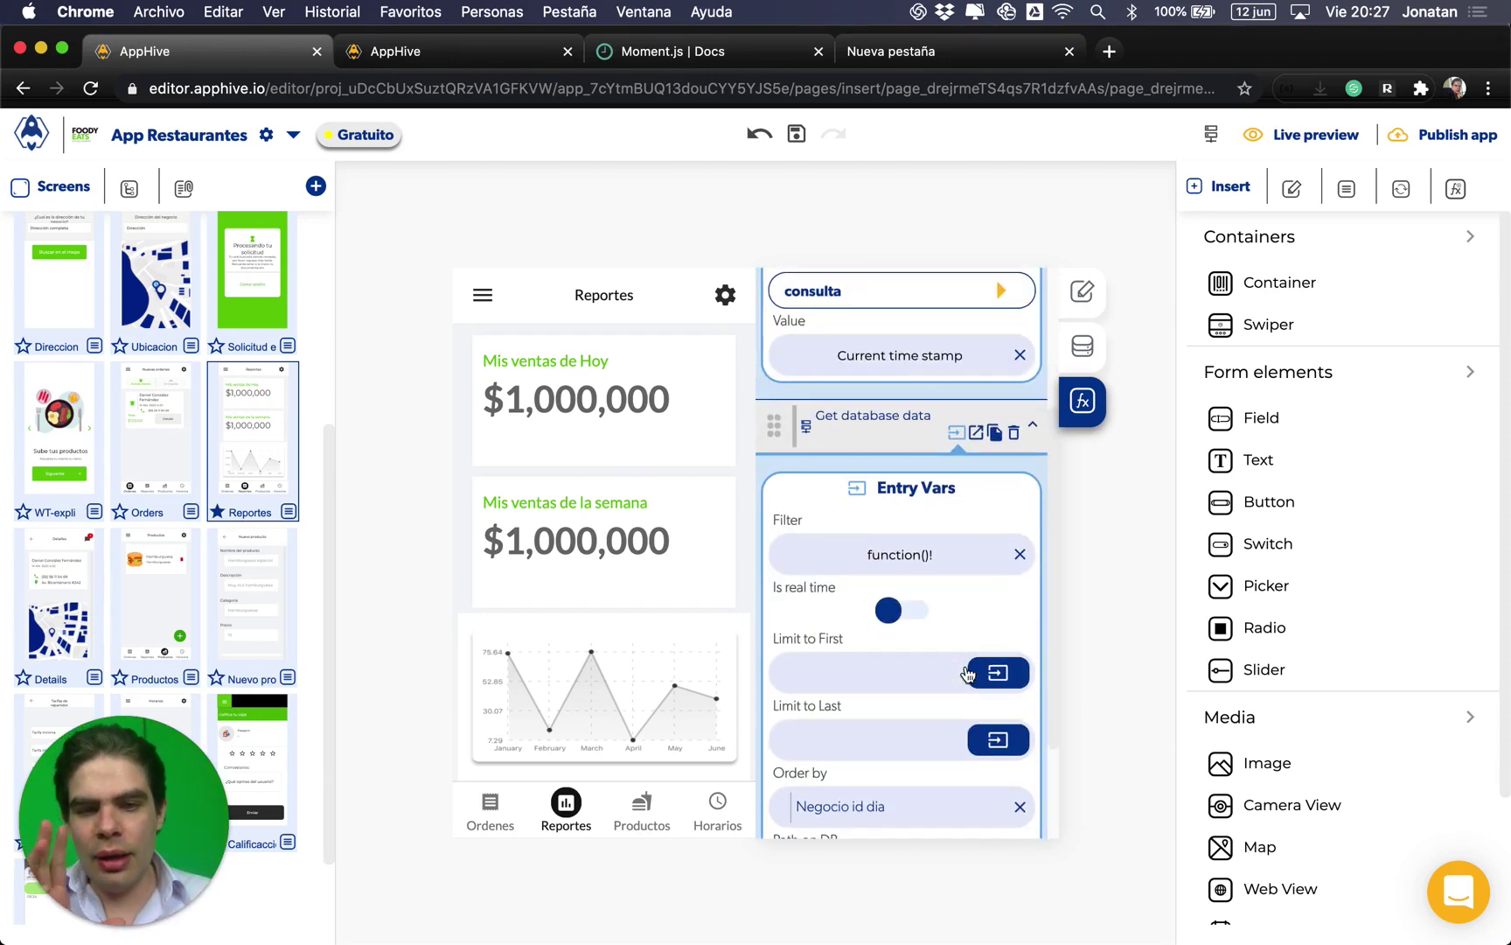
pyautogui.click(967, 672)
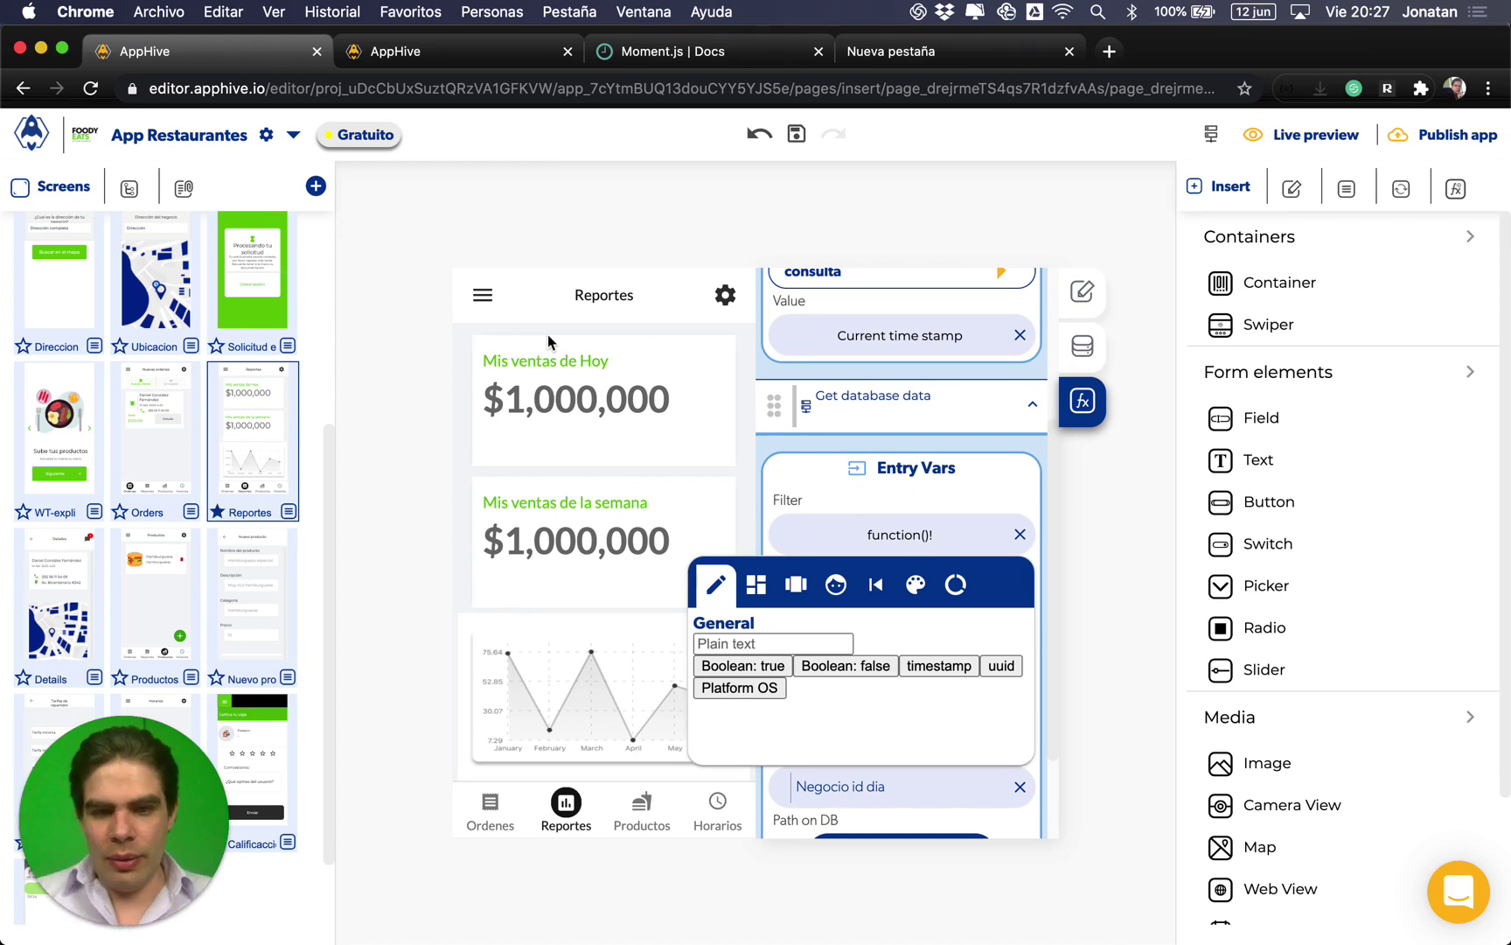
pyautogui.click(796, 584)
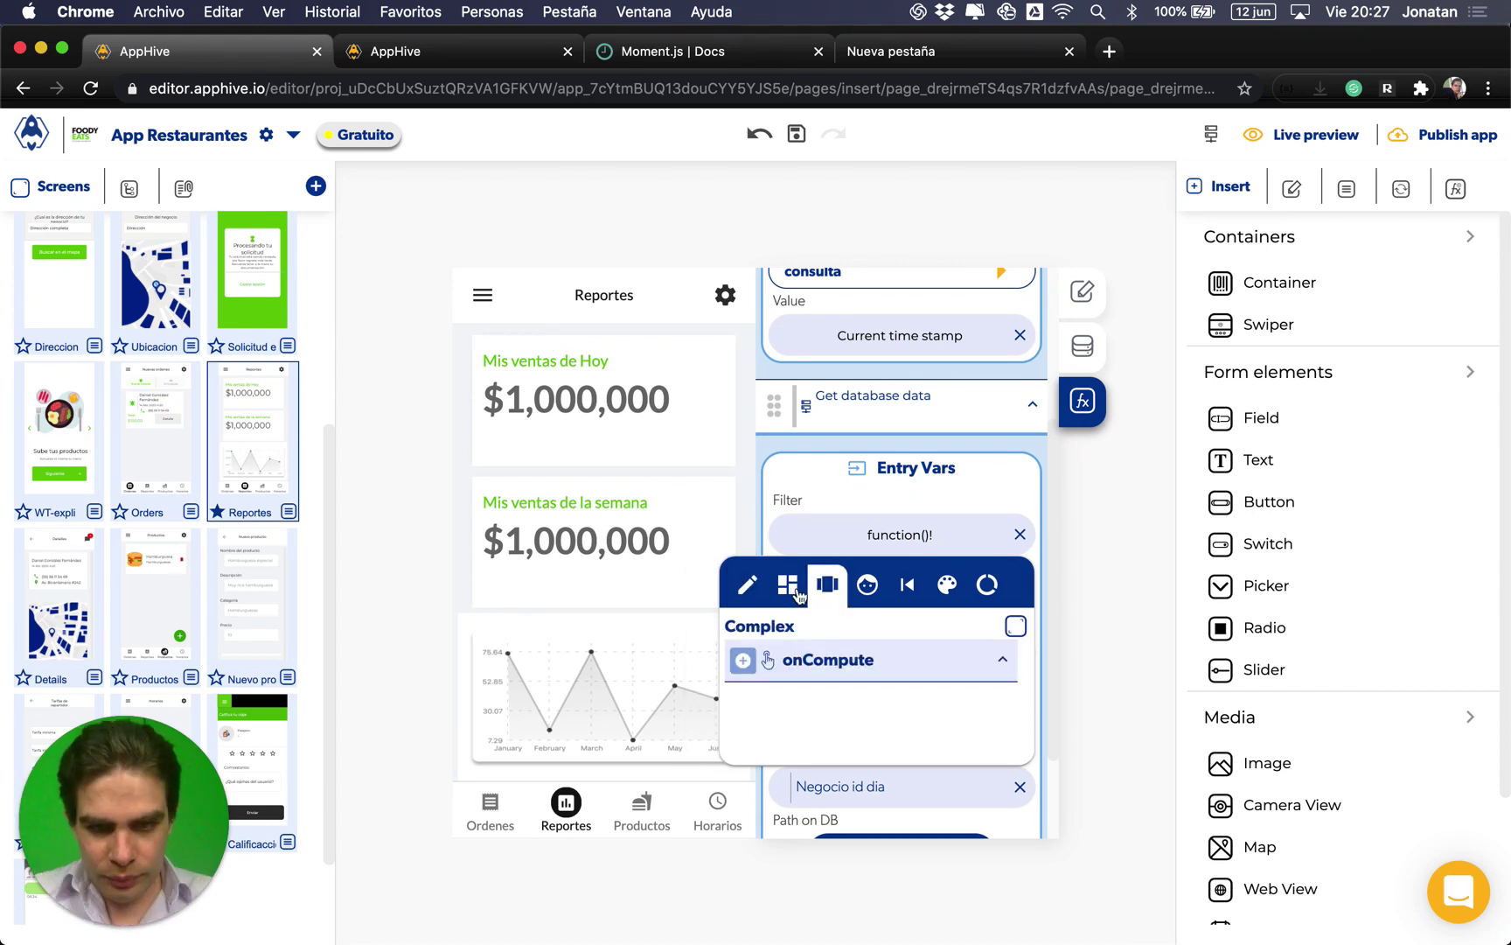
pyautogui.click(1015, 627)
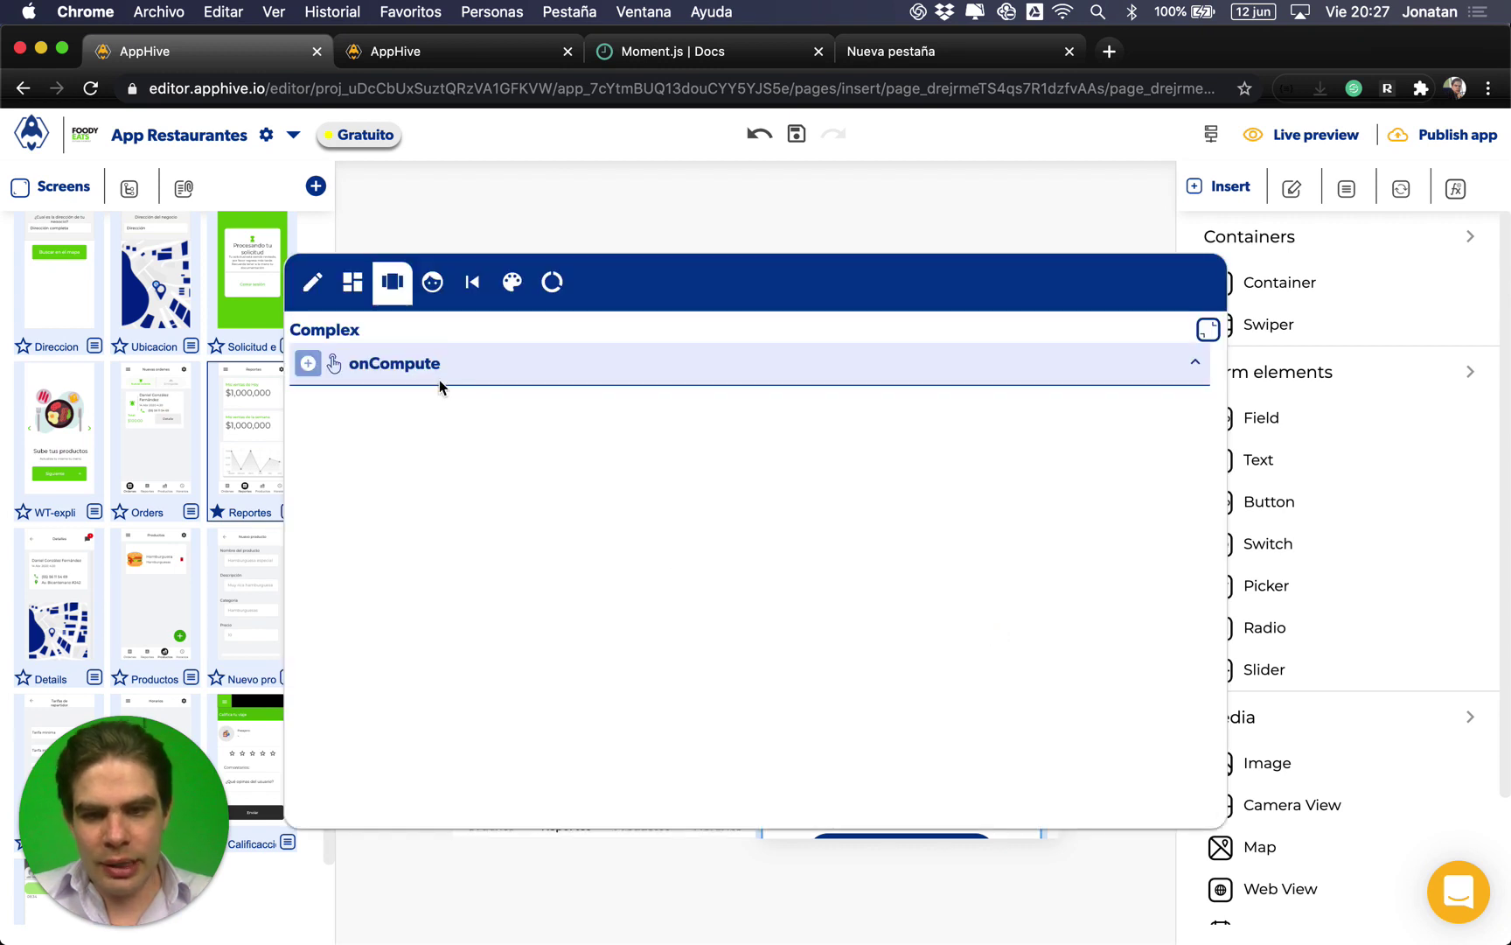
pyautogui.click(308, 364)
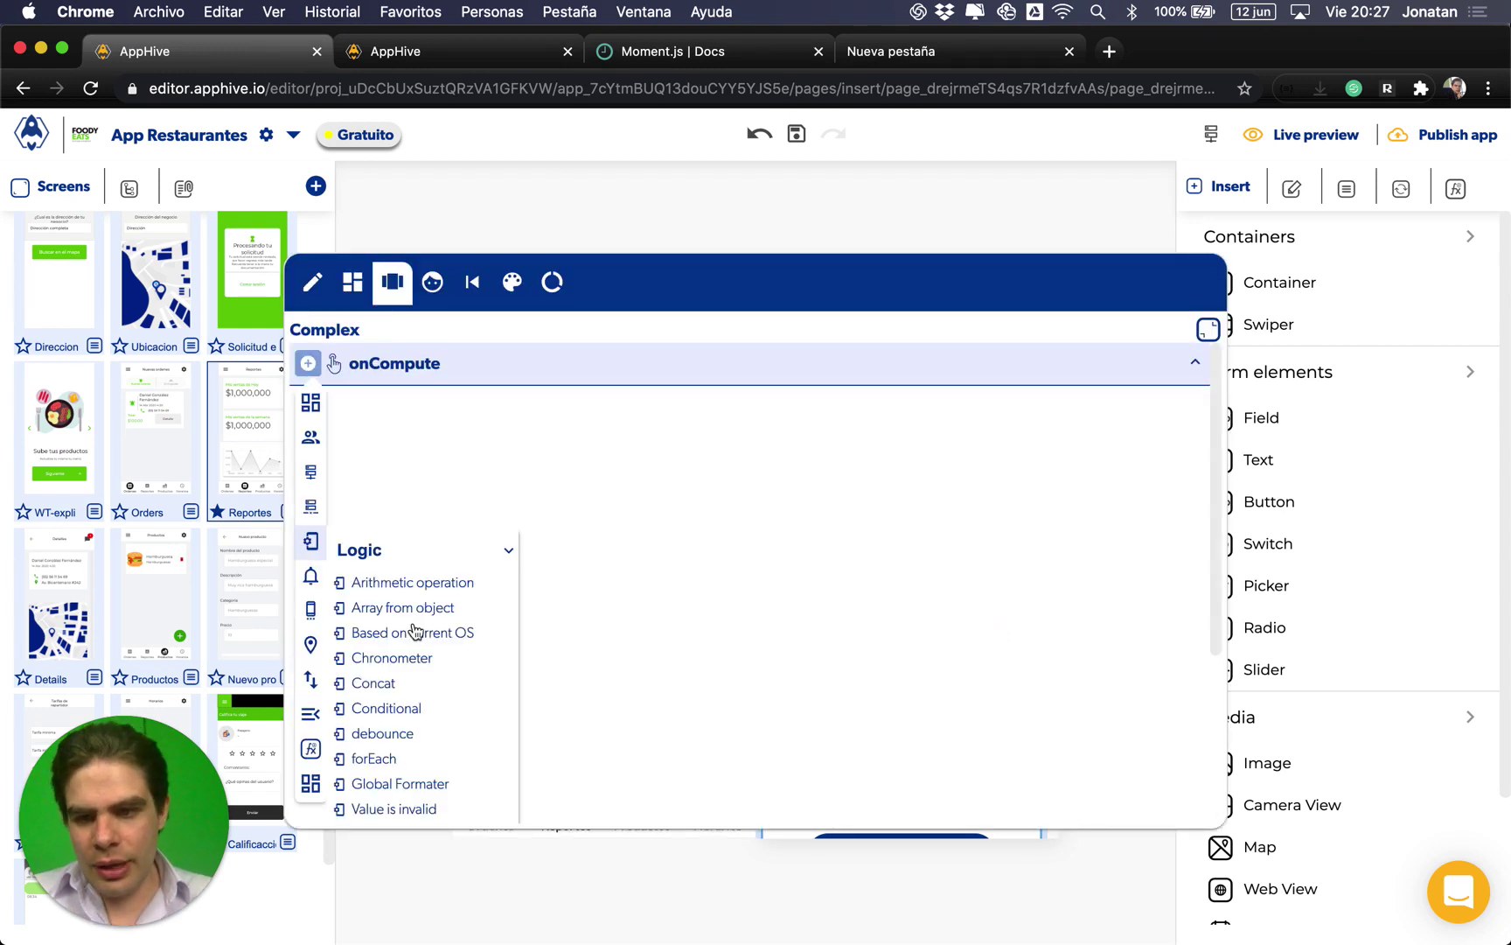
pyautogui.click(427, 787)
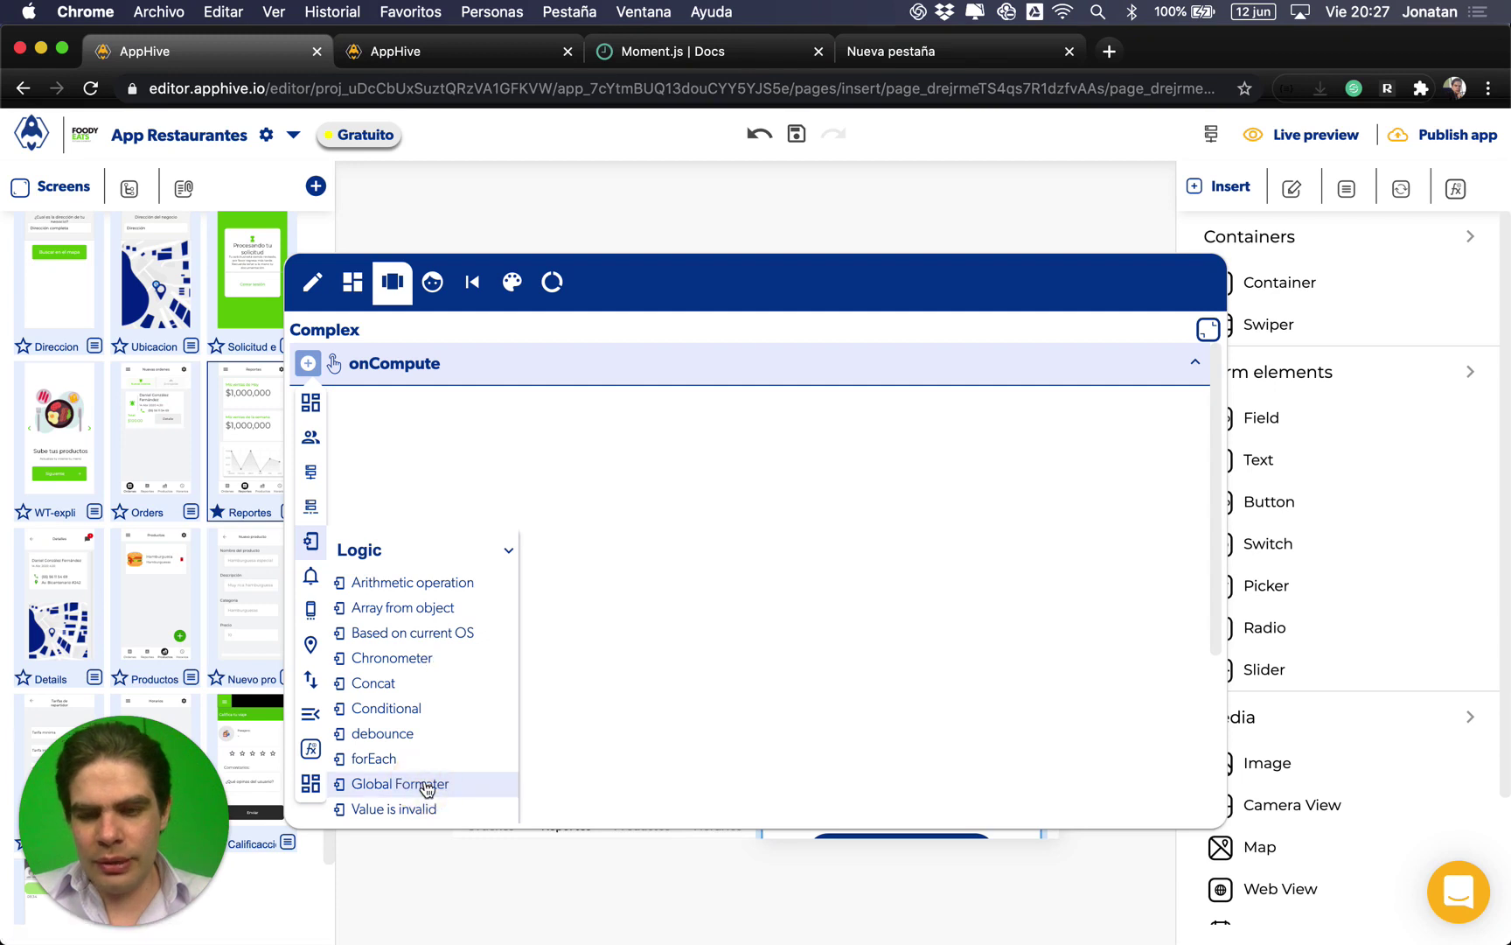
pyautogui.click(826, 741)
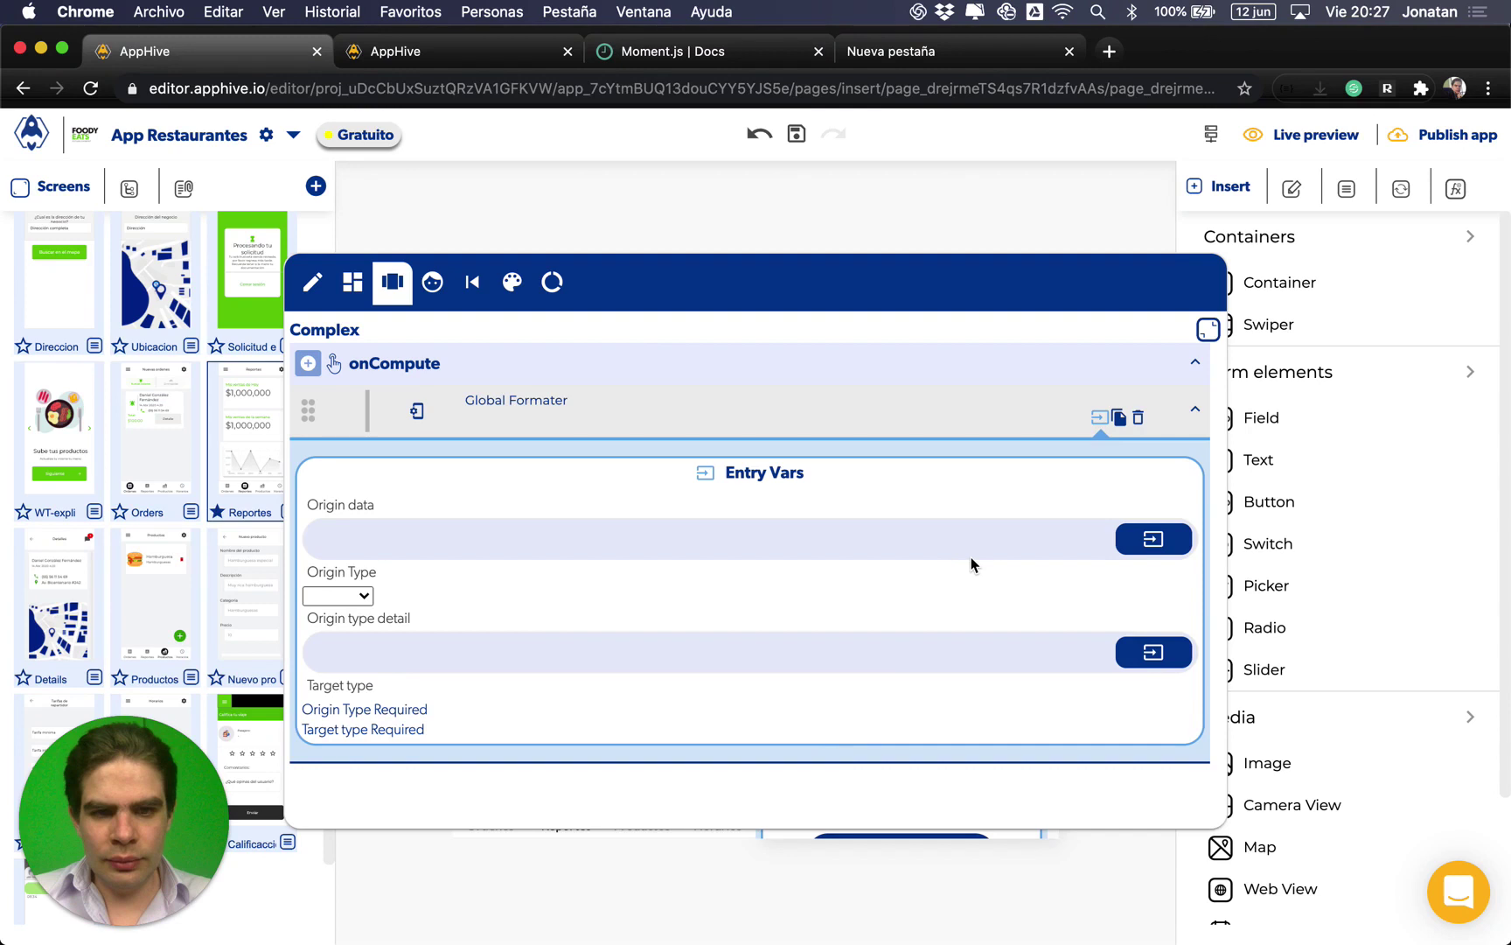
# Step: Set the Global Formater's origin data to the page data variable consulta
pyautogui.click(1153, 538)
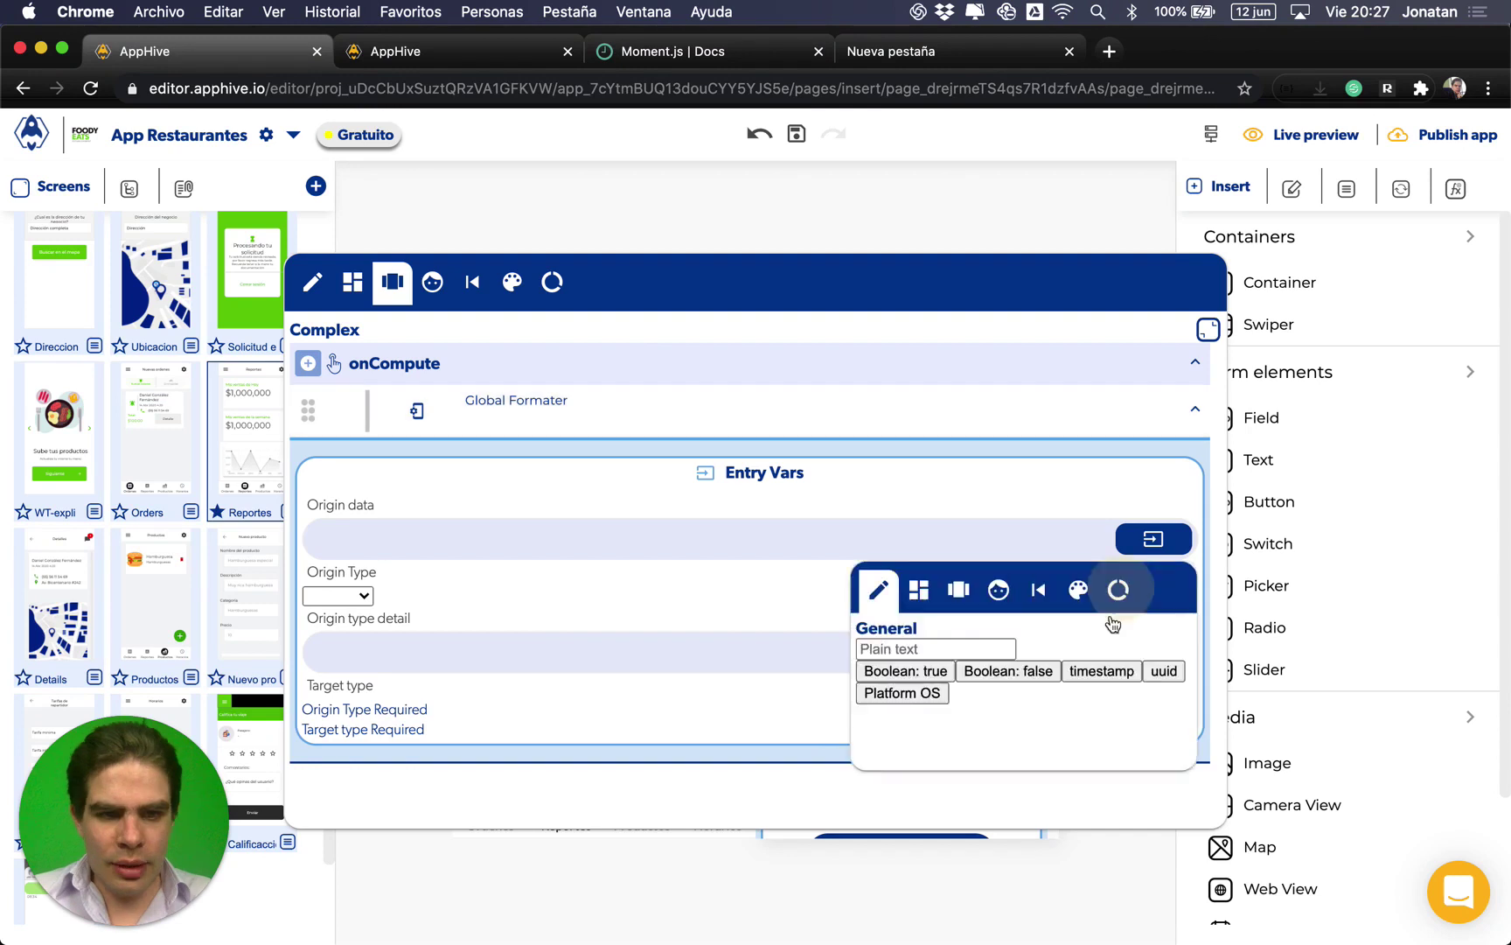
pyautogui.click(1150, 588)
pyautogui.click(1076, 671)
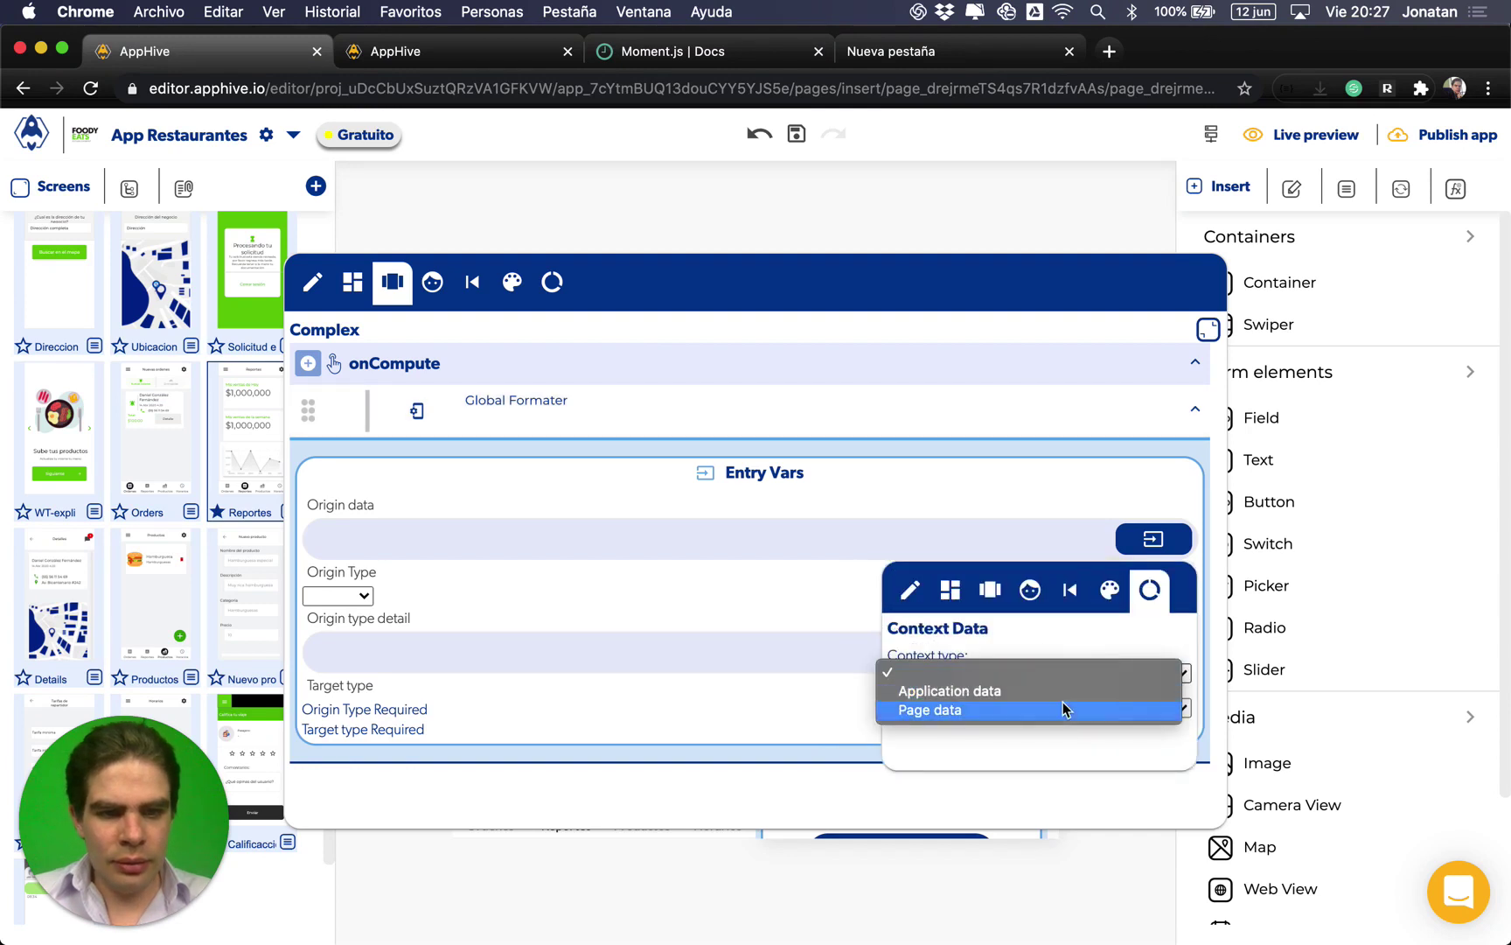
pyautogui.click(1060, 710)
pyautogui.click(1031, 711)
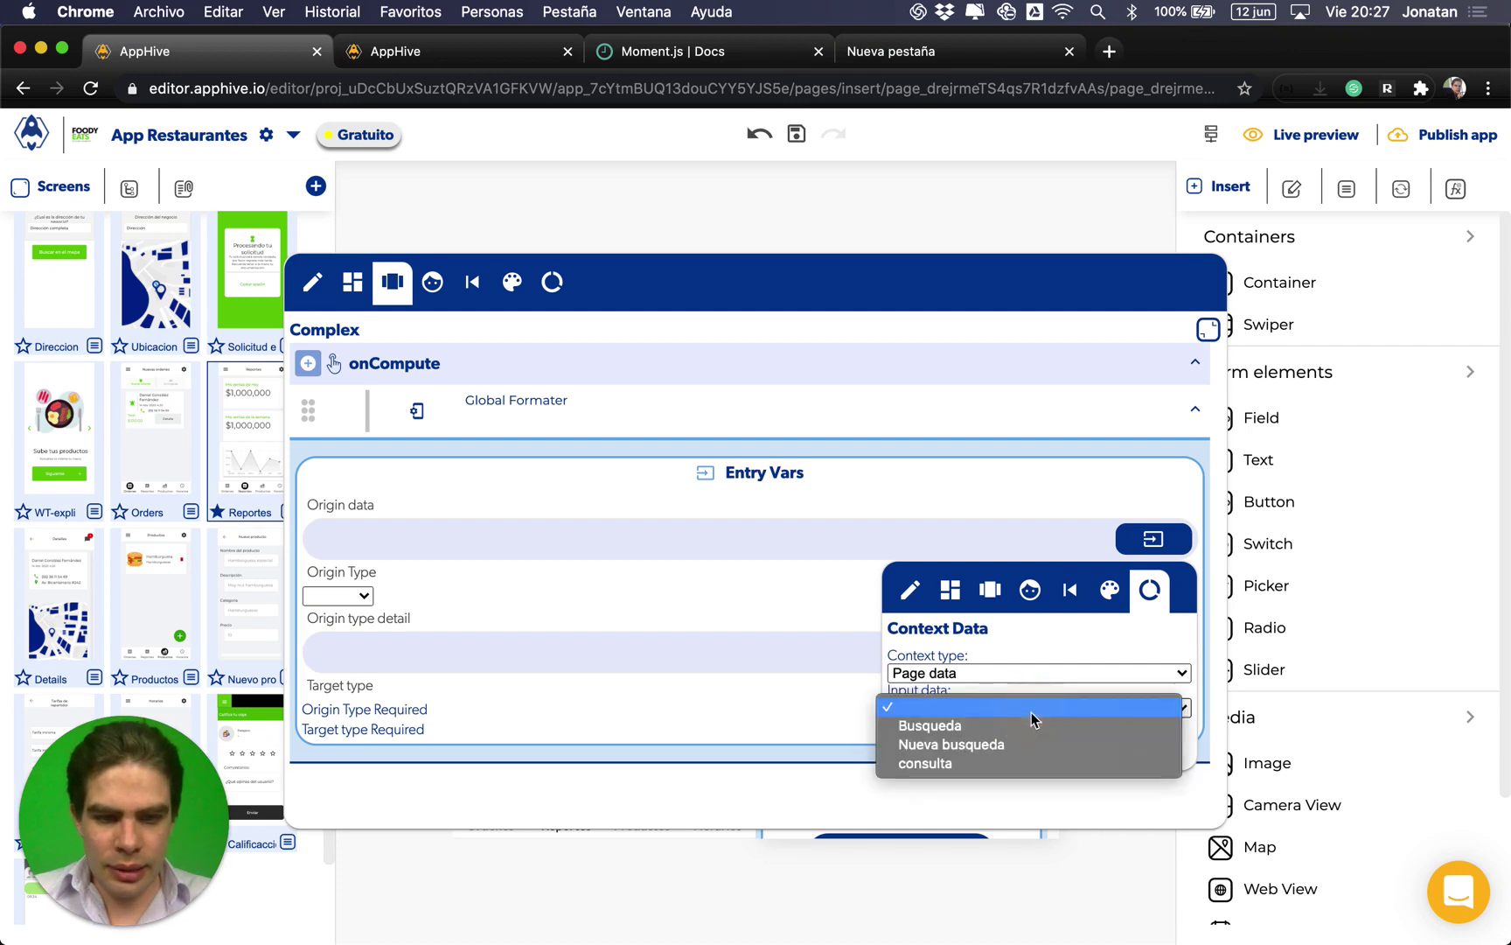
pyautogui.click(1004, 762)
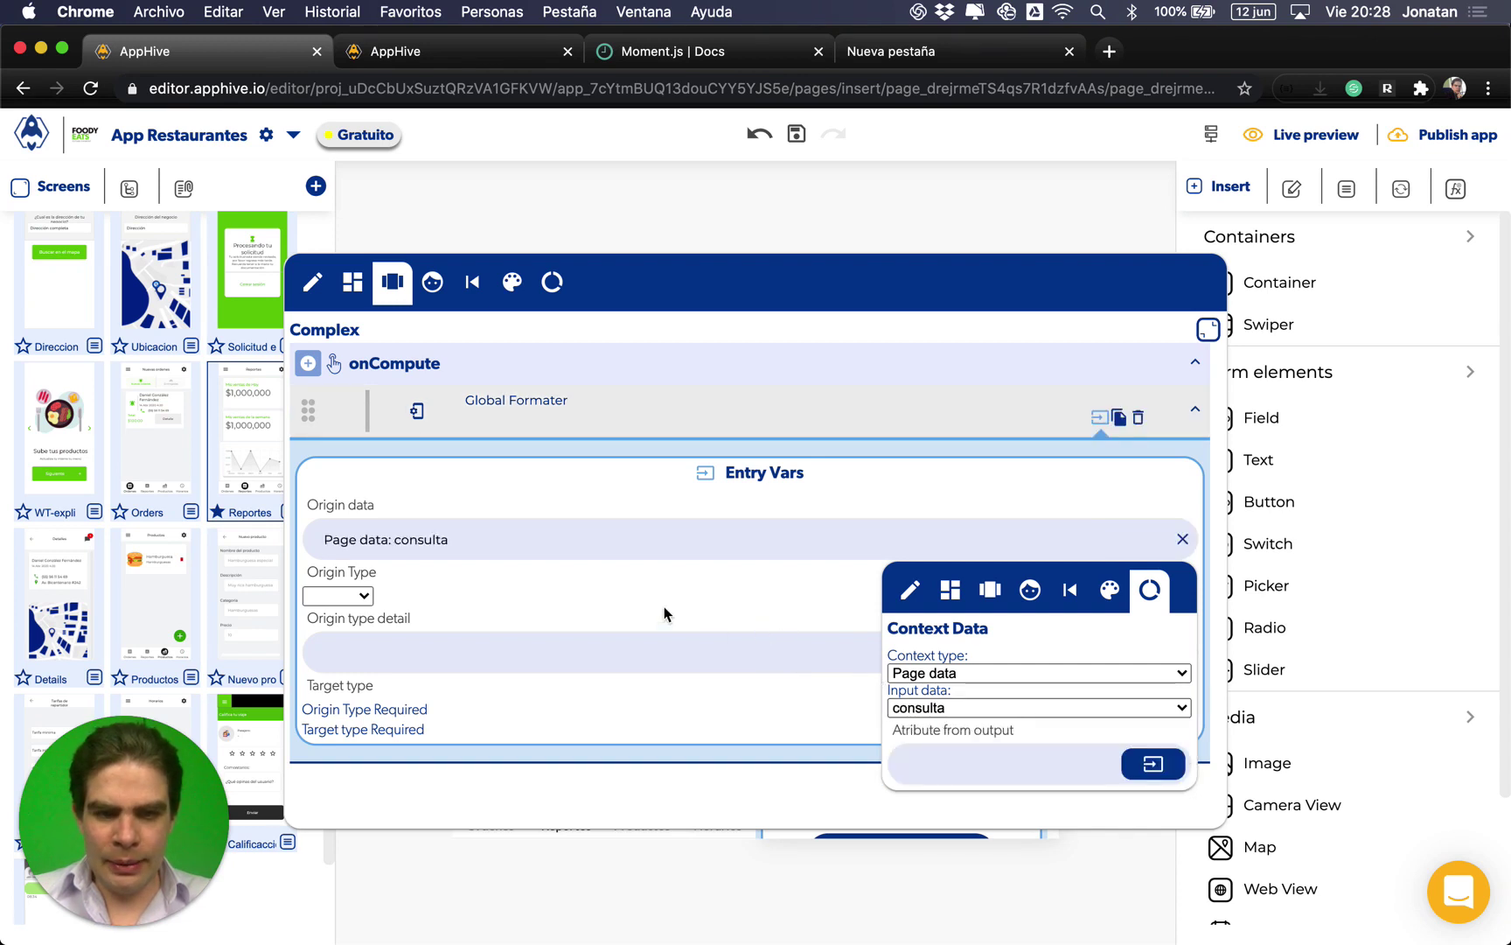
# Step: Set the Global Formater's origin type to date and its locale to Spanish
pyautogui.click(337, 596)
pyautogui.click(418, 604)
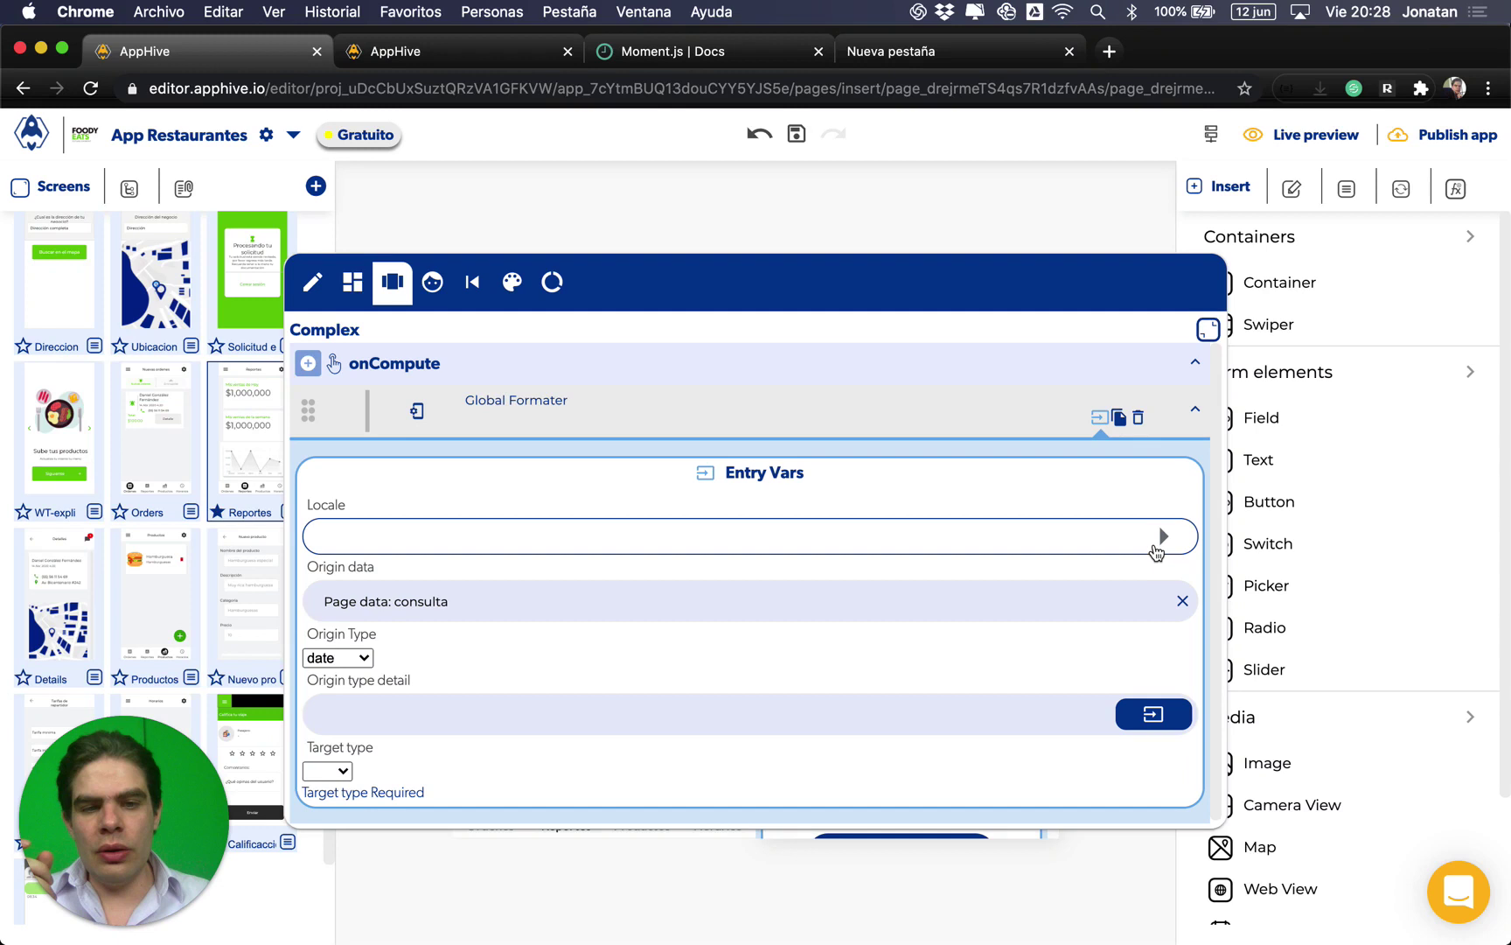
pyautogui.click(1162, 537)
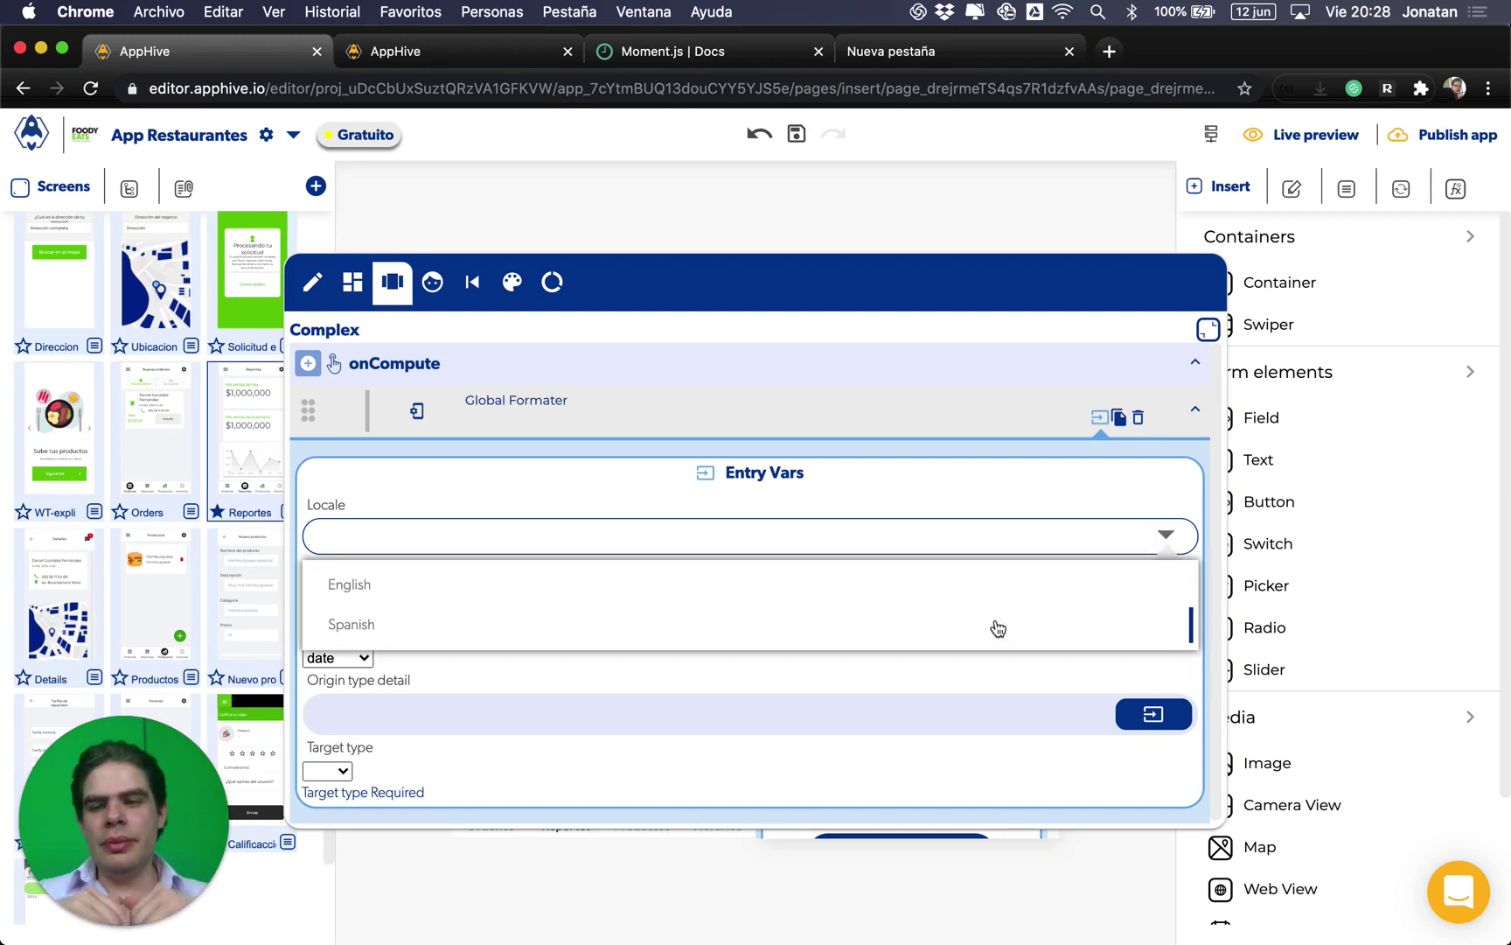
pyautogui.click(997, 625)
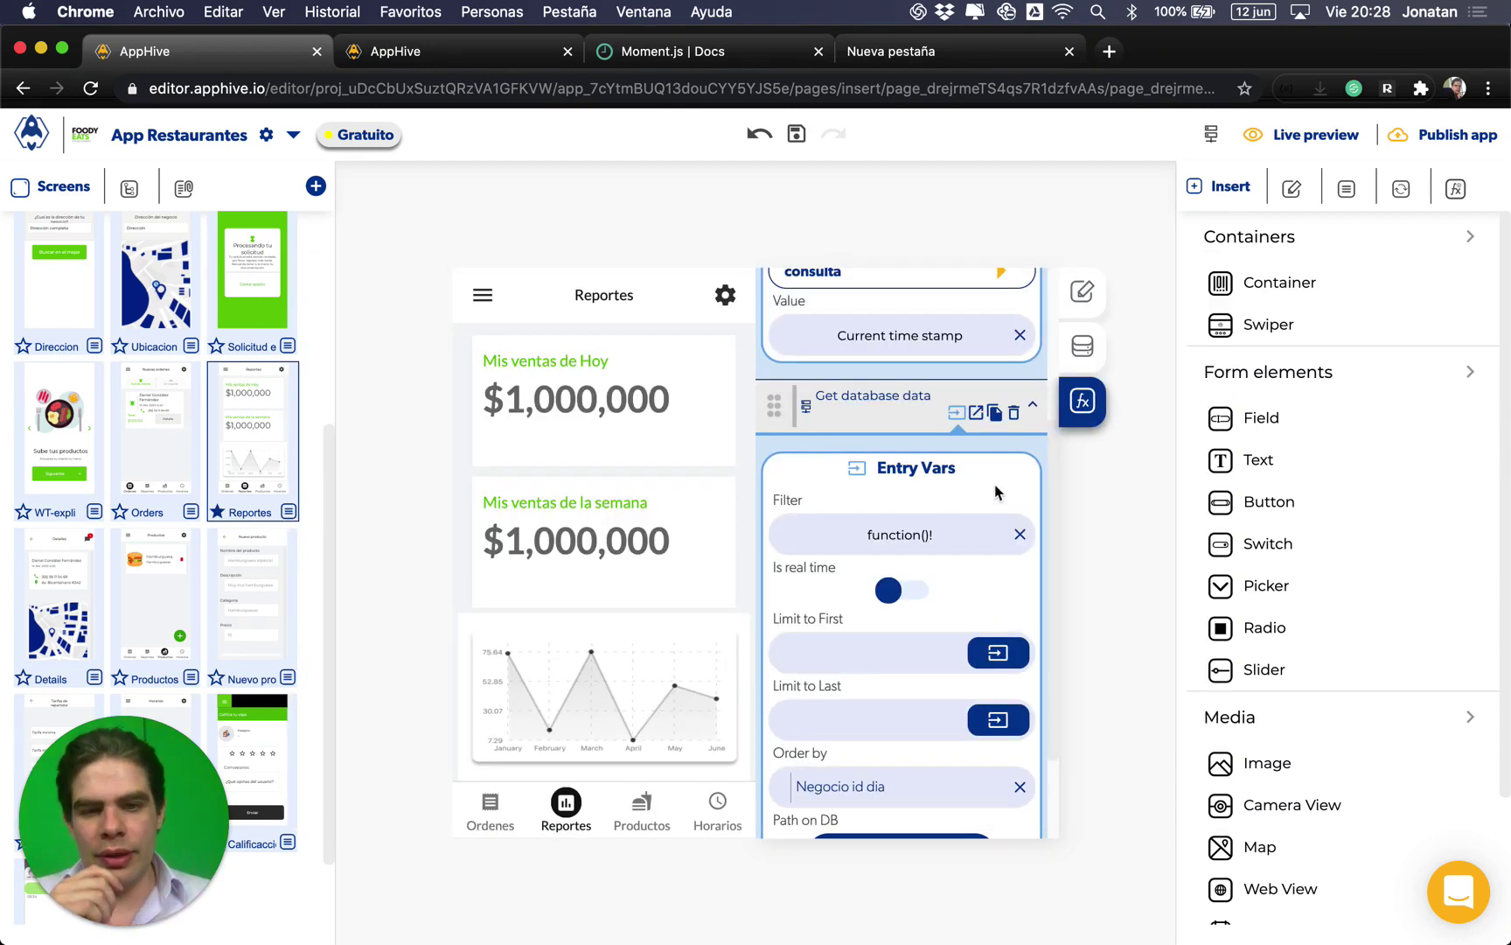
# Step: Reopen the filter's expanded complex-value editor and set the Global Formater's origin type detail to x
pyautogui.click(905, 536)
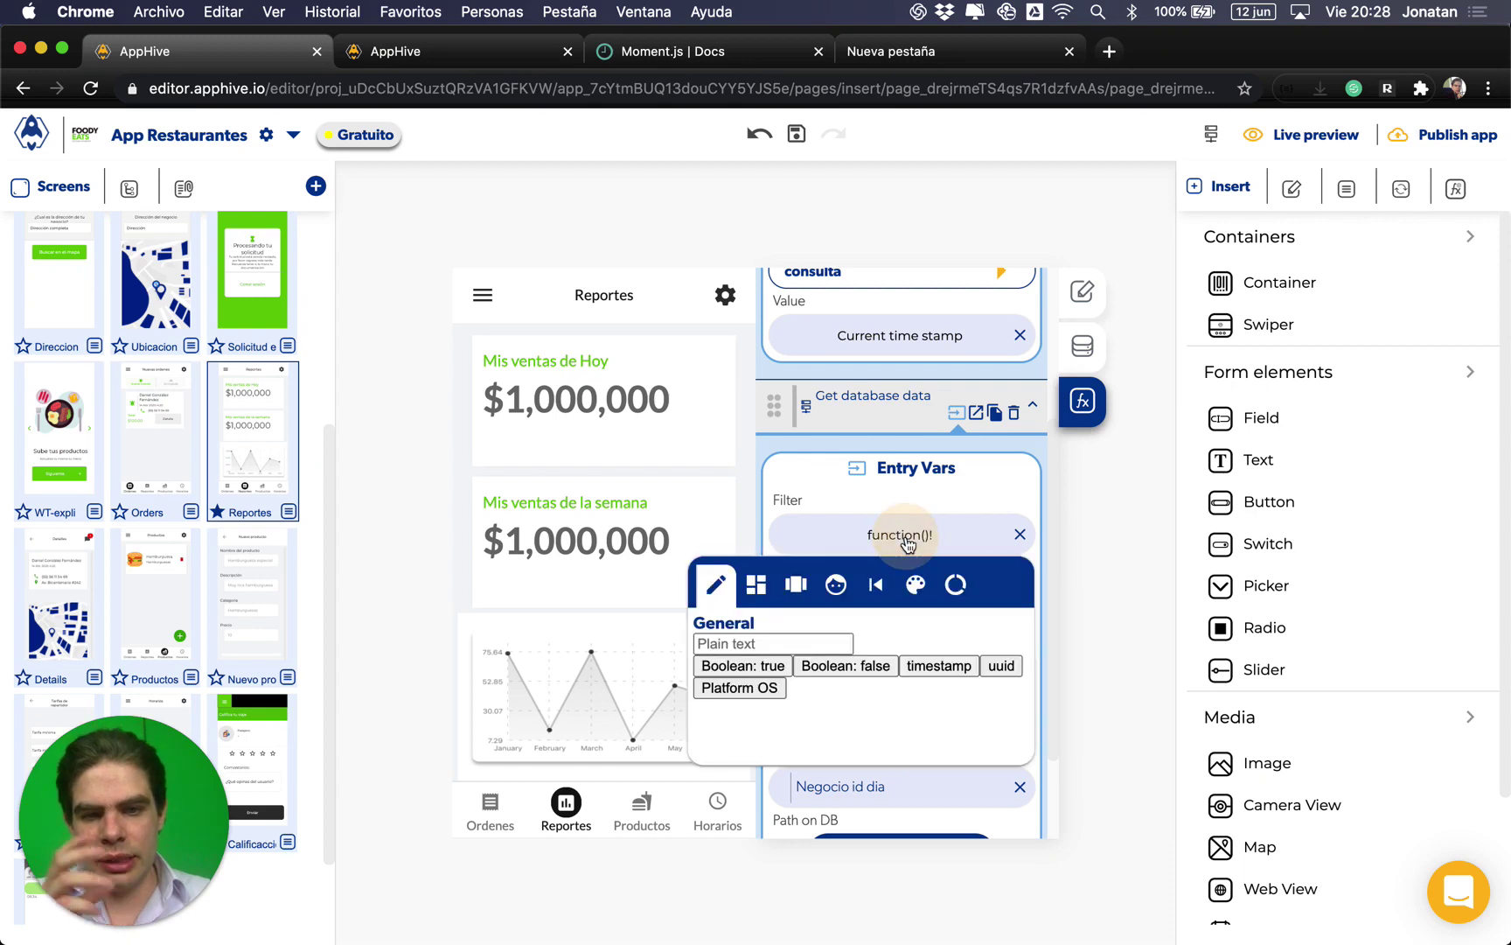
pyautogui.click(800, 592)
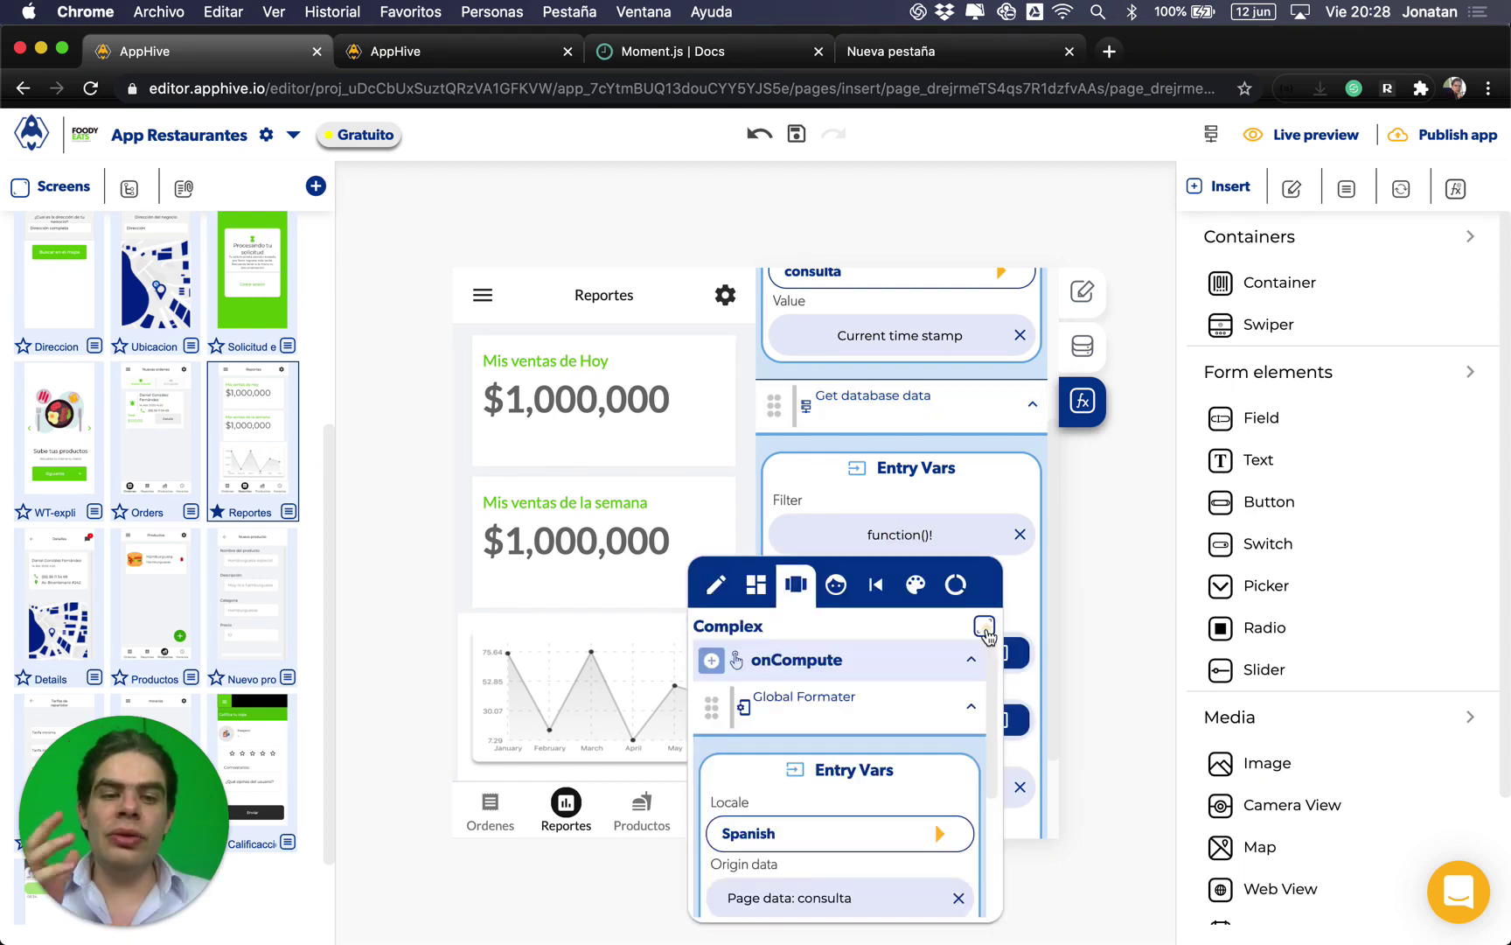
pyautogui.click(985, 626)
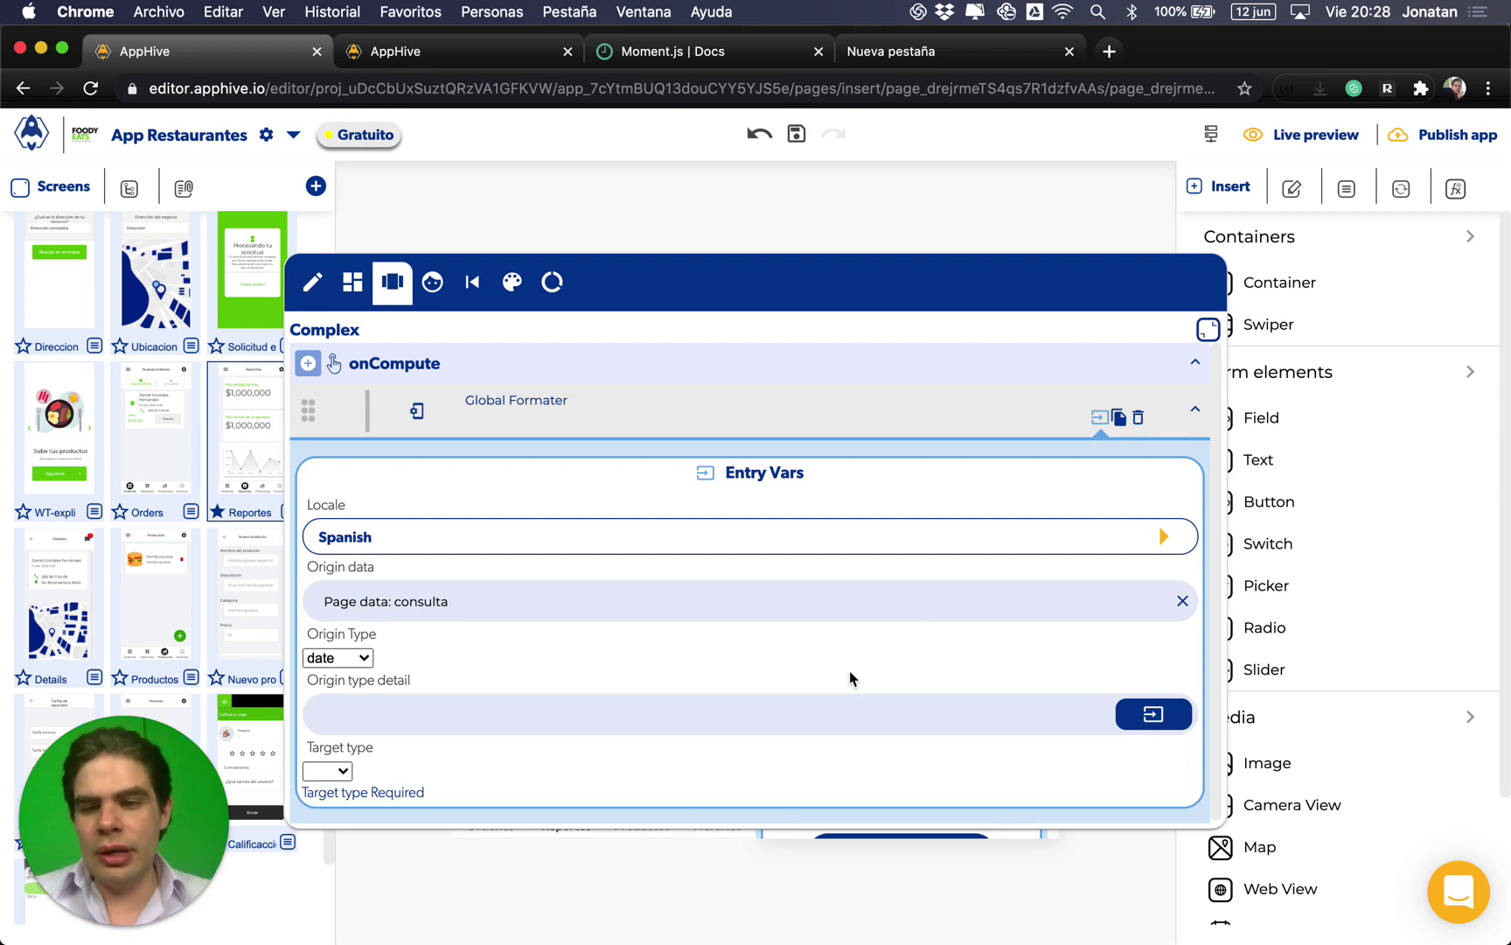
pyautogui.scroll(-1, 850, 678)
pyautogui.click(811, 706)
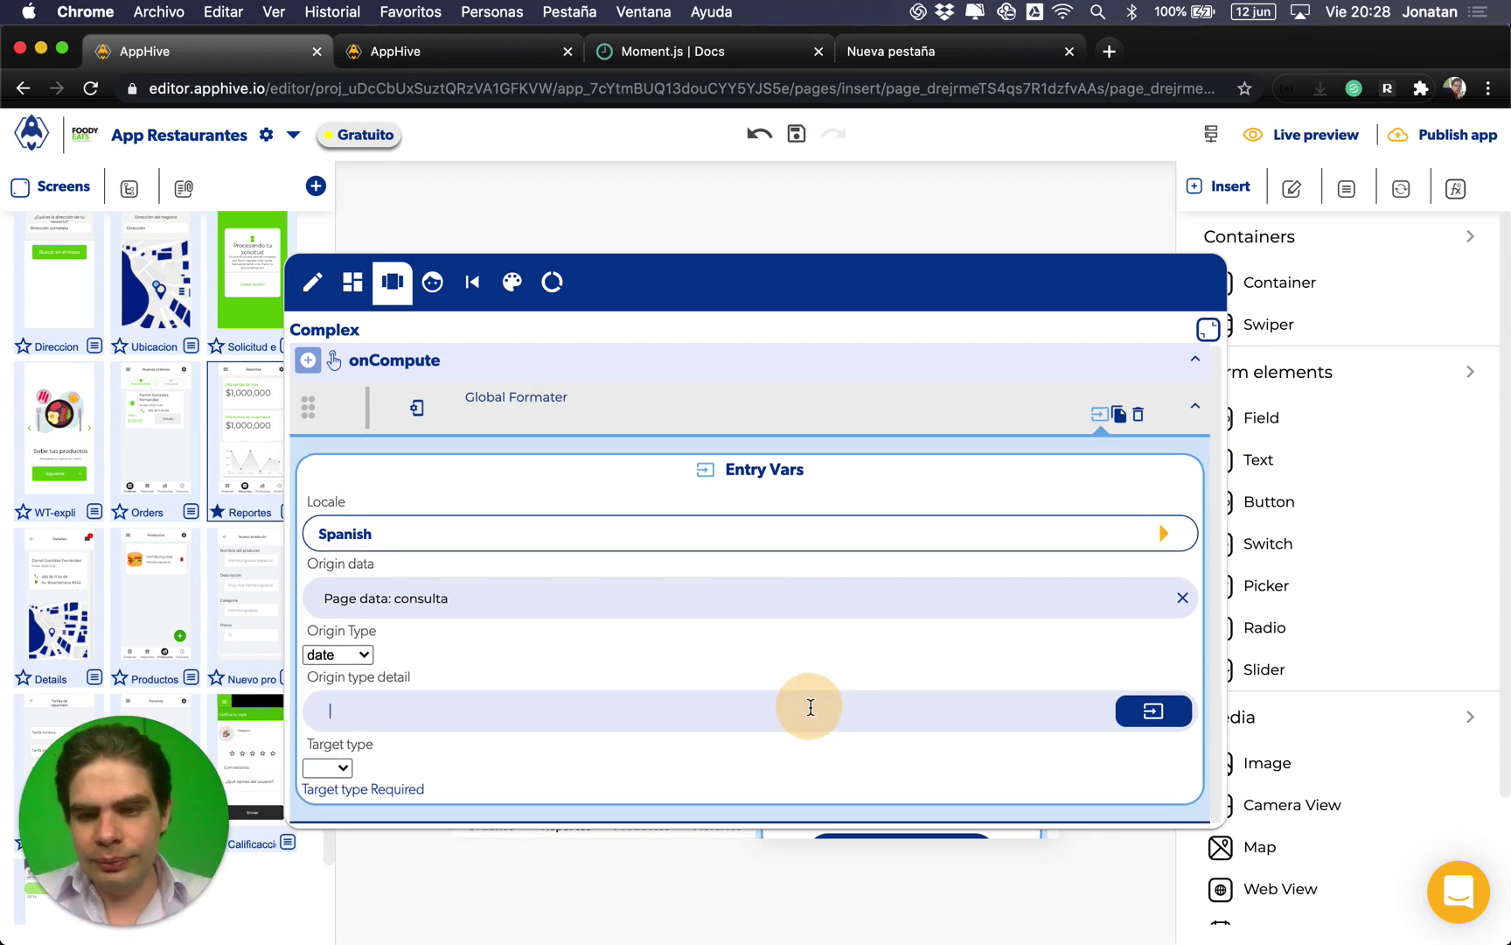
pyautogui.write('x')
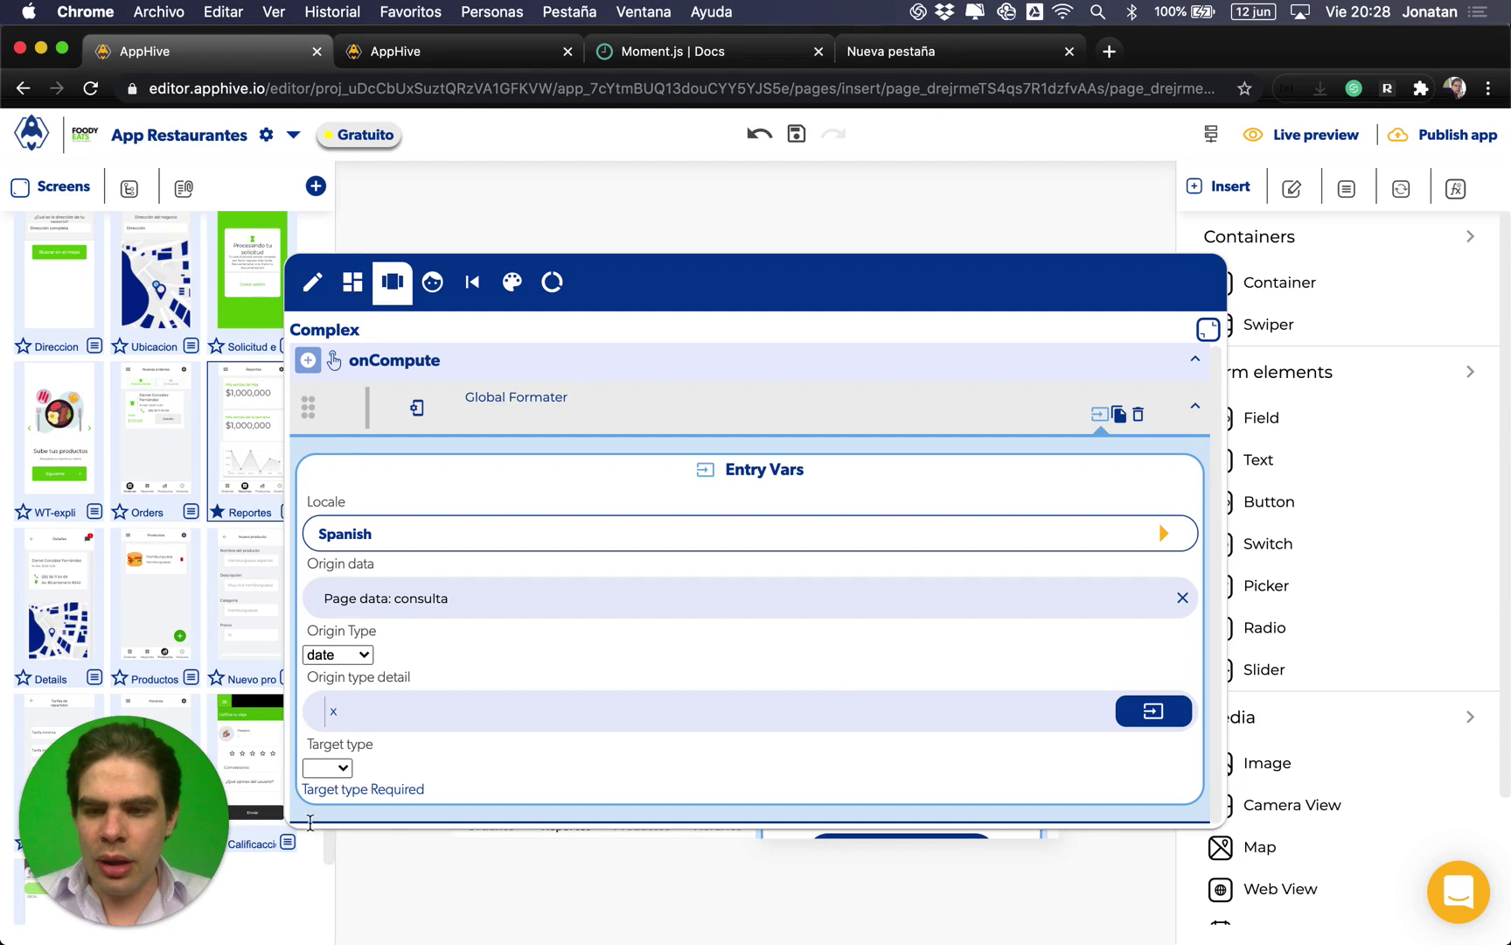
# Step: Set the Global Formater's target type to date with DDMMYY as the target type detail
pyautogui.click(342, 768)
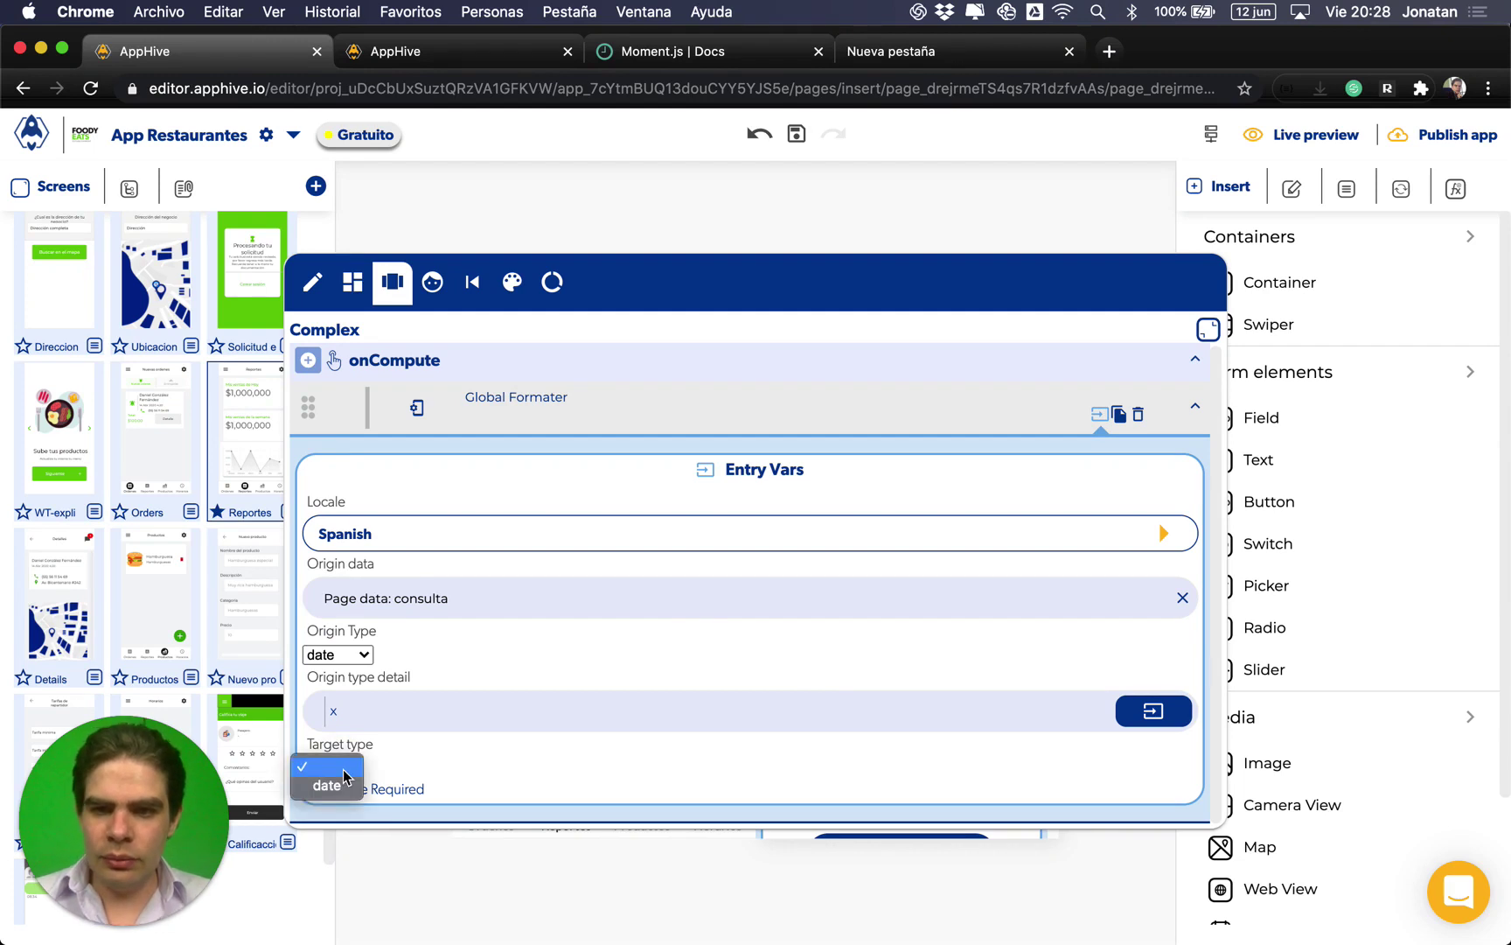
pyautogui.click(345, 792)
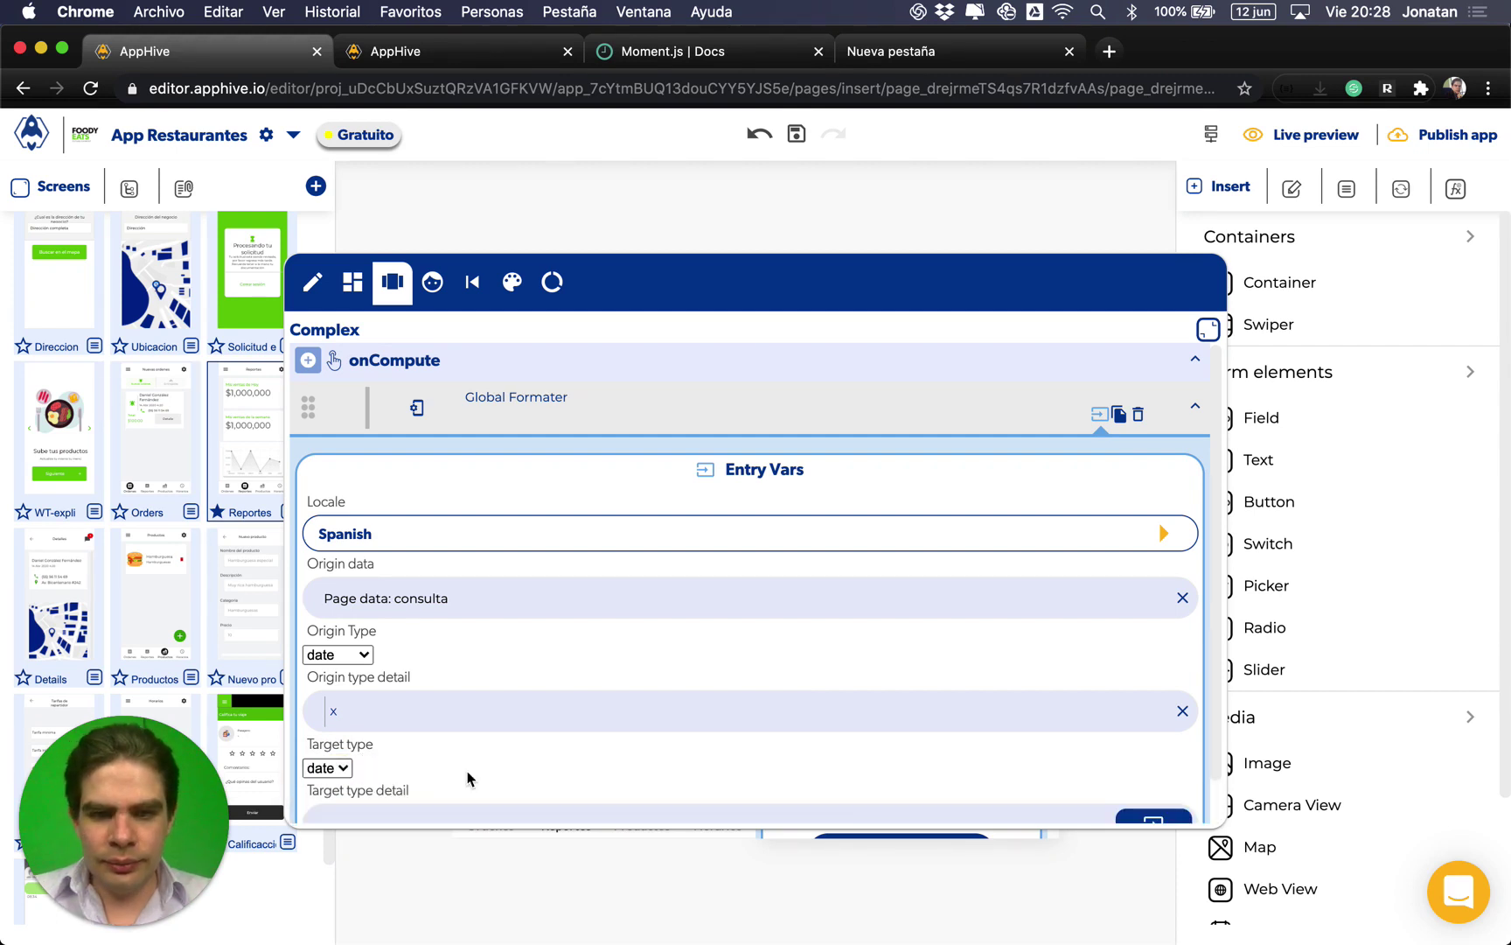
pyautogui.scroll(-1, 468, 773)
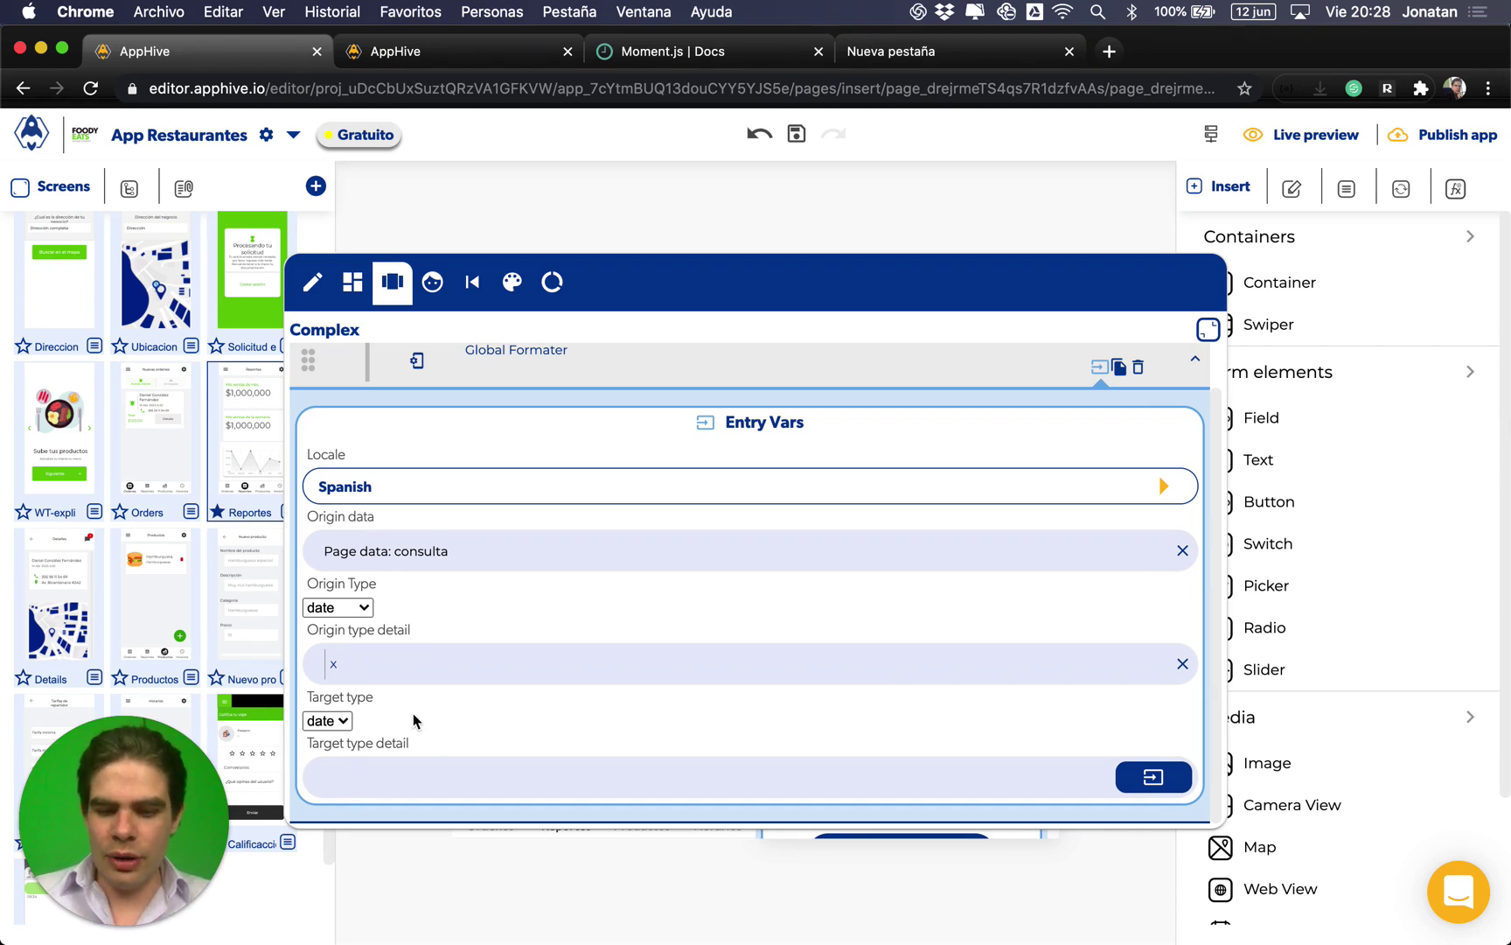
pyautogui.write('DDMMY')
pyautogui.press('BackSpace')
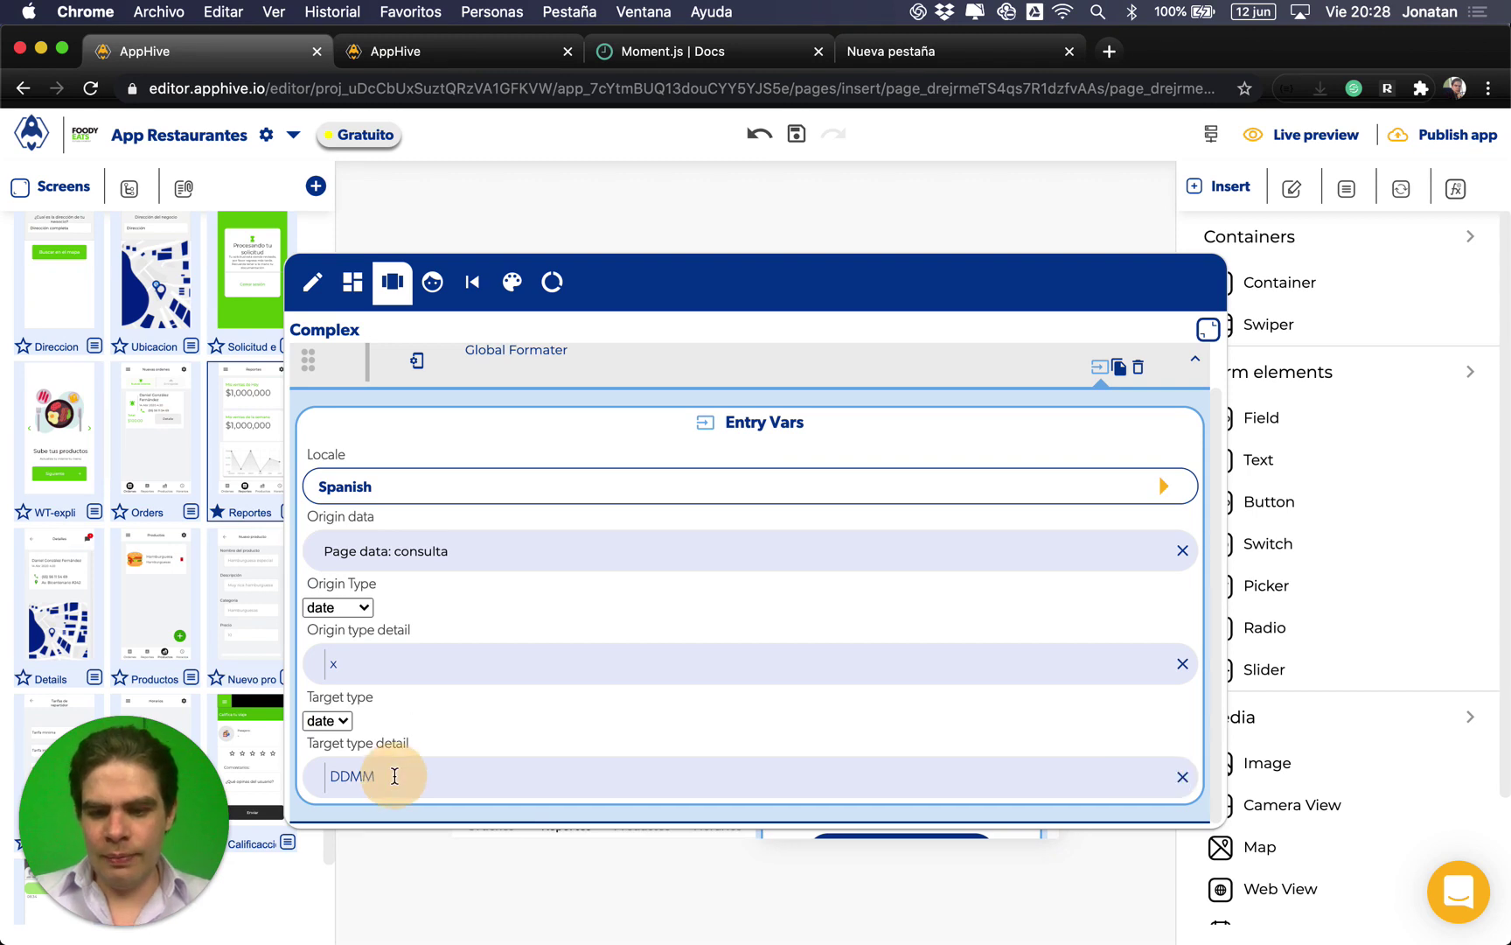
pyautogui.write('YY')
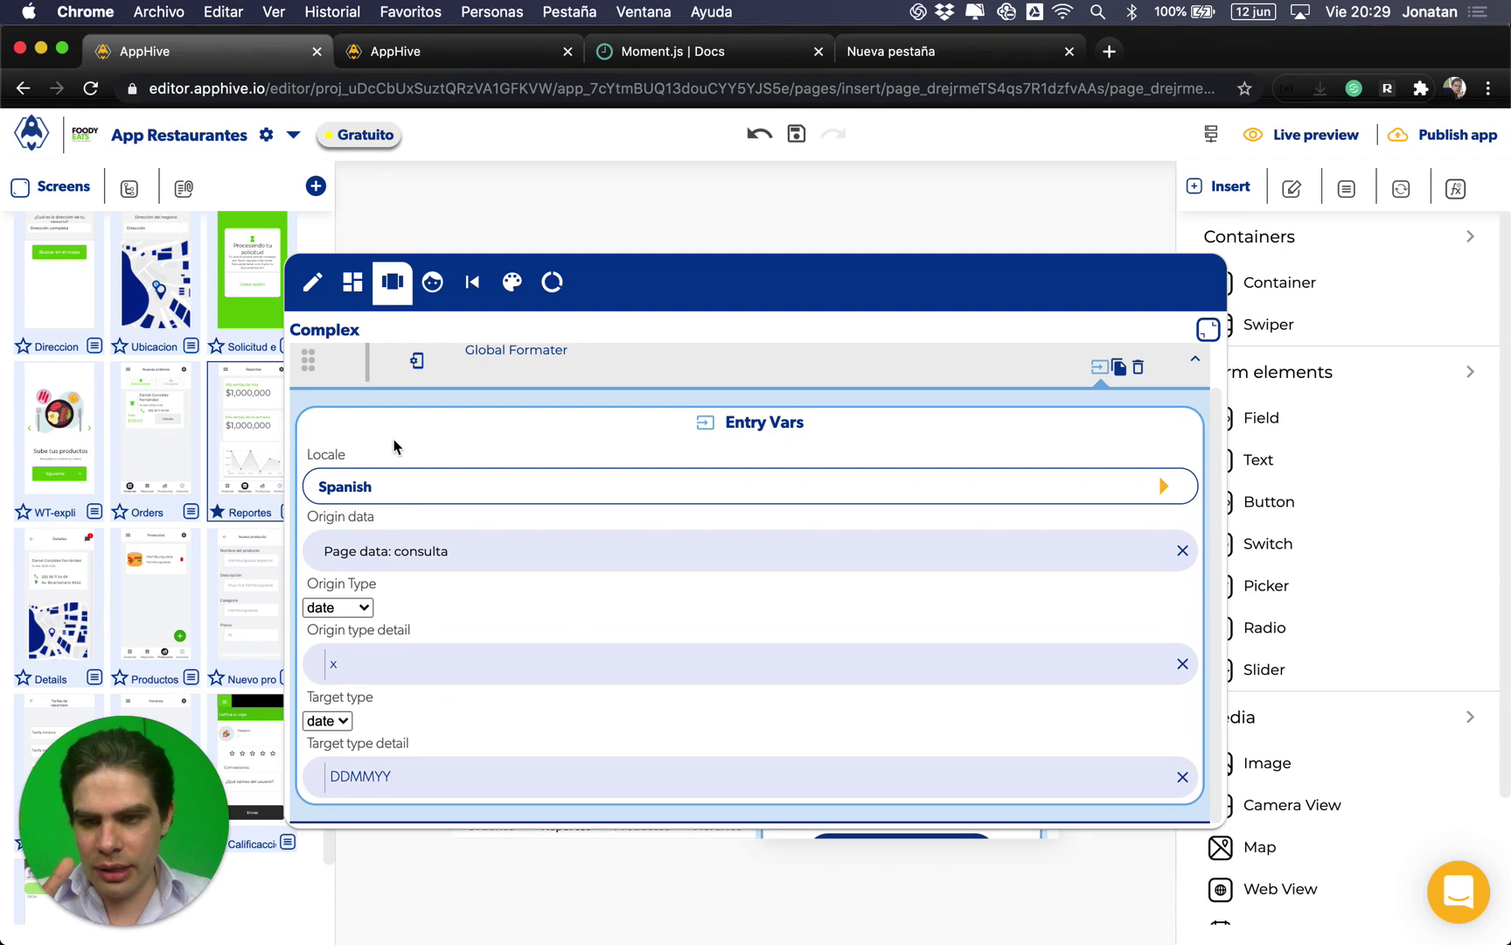
# Step: Add a Concat function after the Global Formater and set its Value 1 to the current user ID
pyautogui.scroll(1, 393, 446)
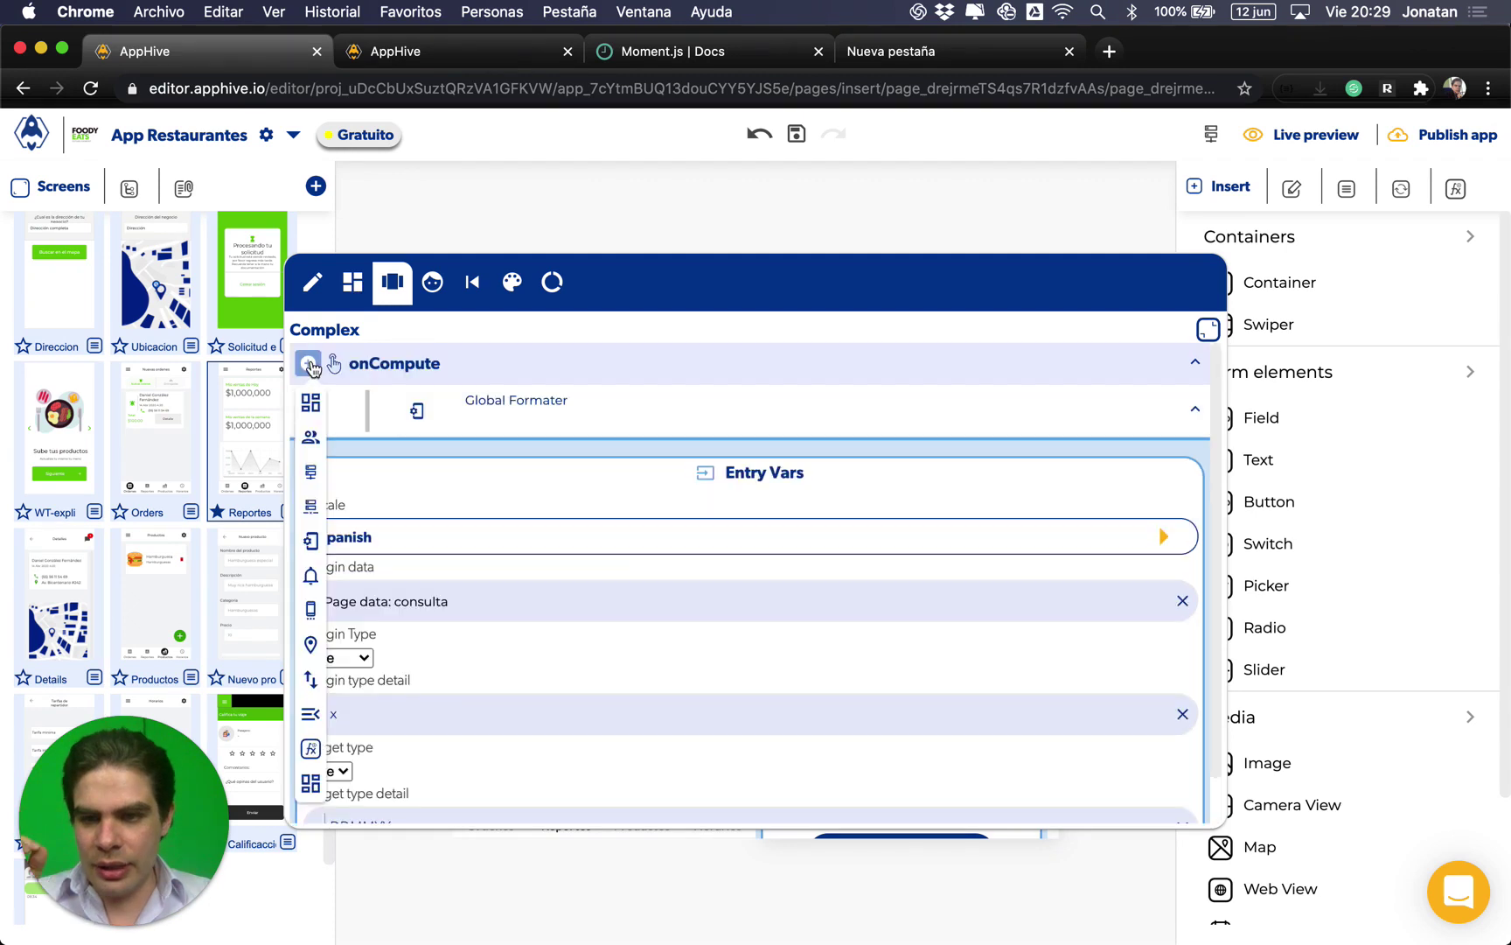
pyautogui.click(307, 363)
pyautogui.click(311, 541)
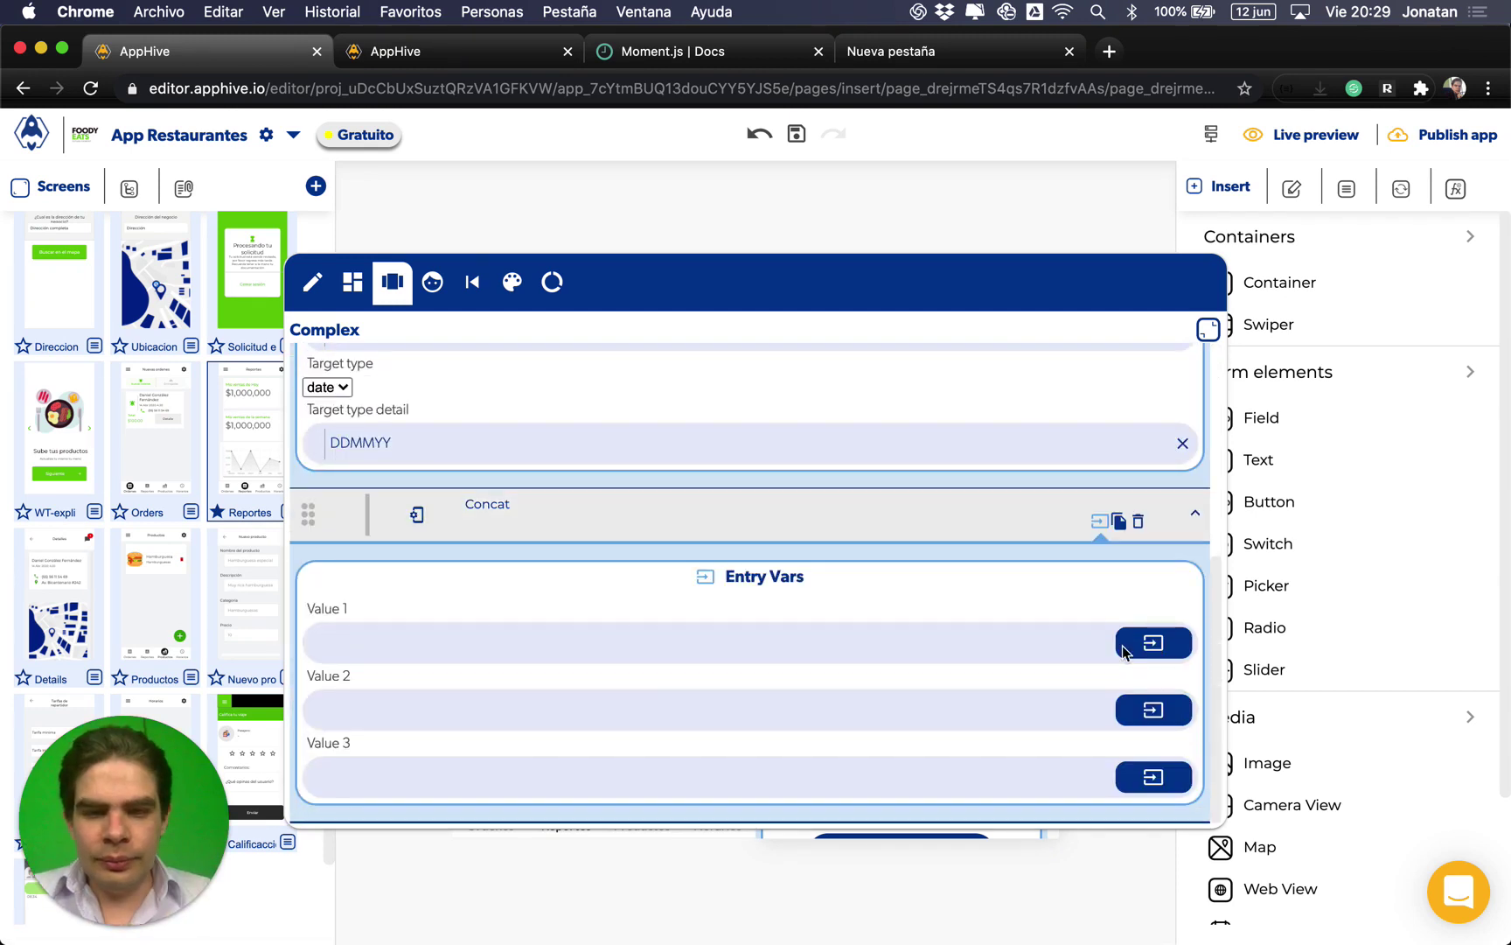
pyautogui.click(1153, 643)
pyautogui.click(999, 693)
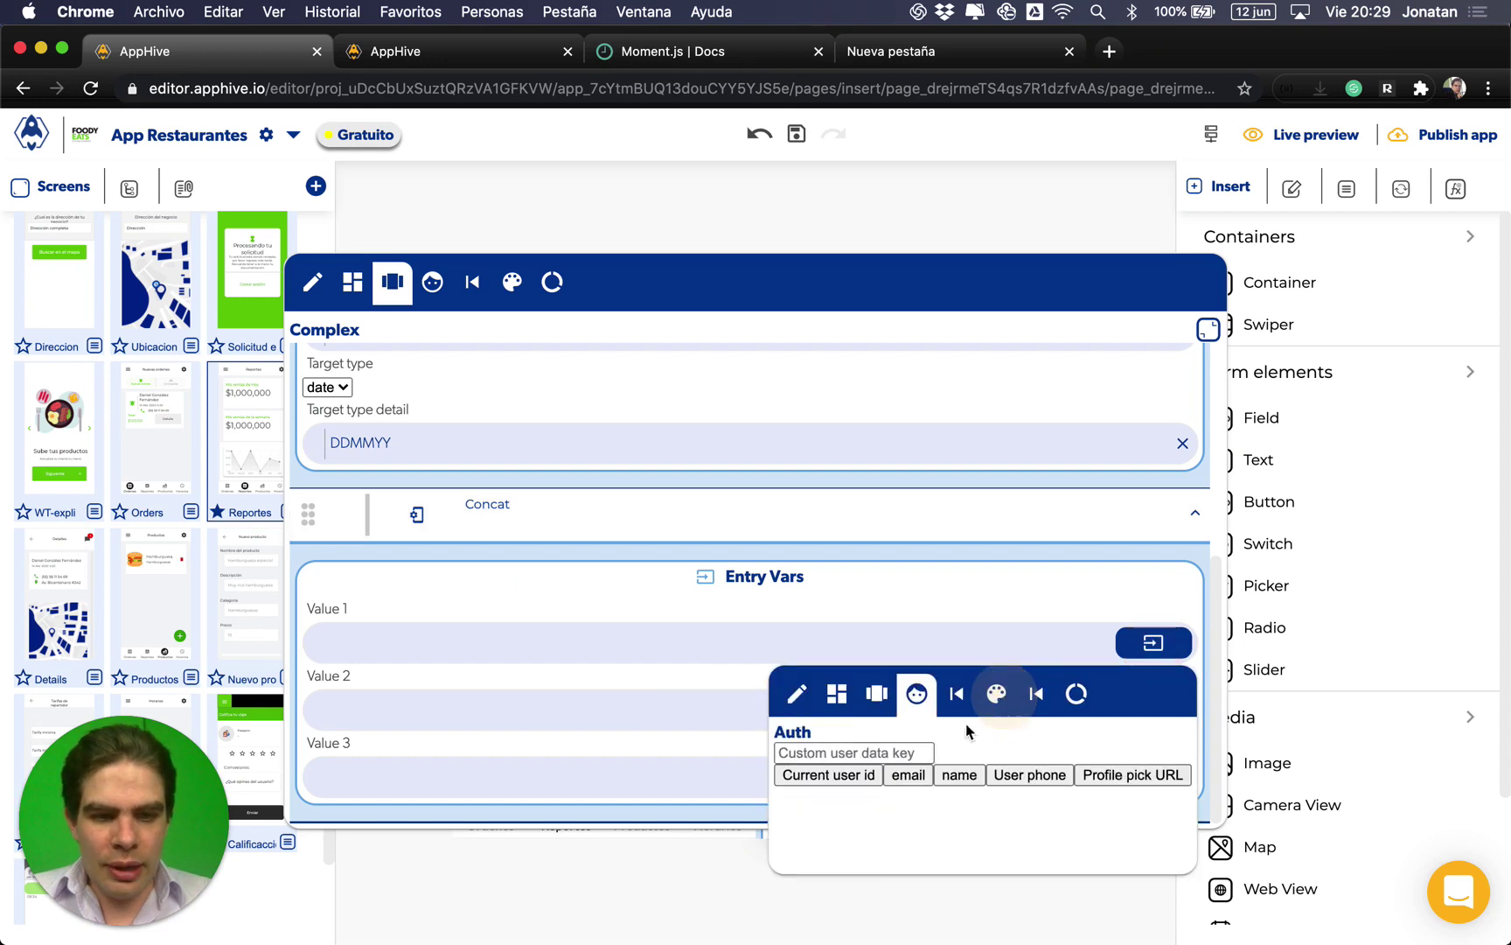
pyautogui.click(863, 777)
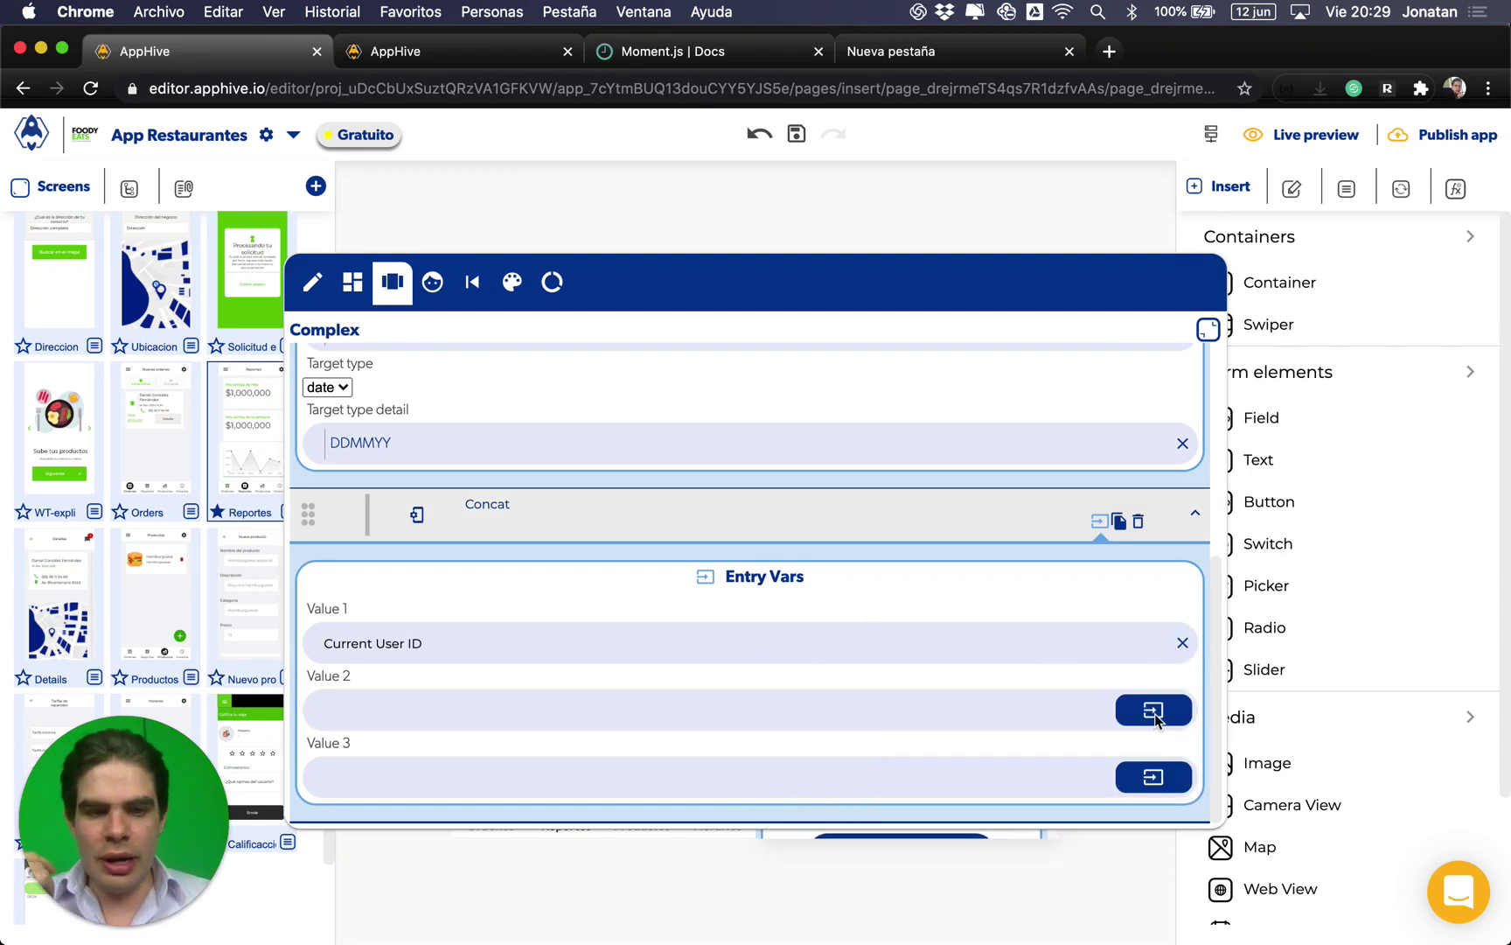
# Step: Set the Concat function's Value 2 to the Global Formater's output
pyautogui.click(1153, 710)
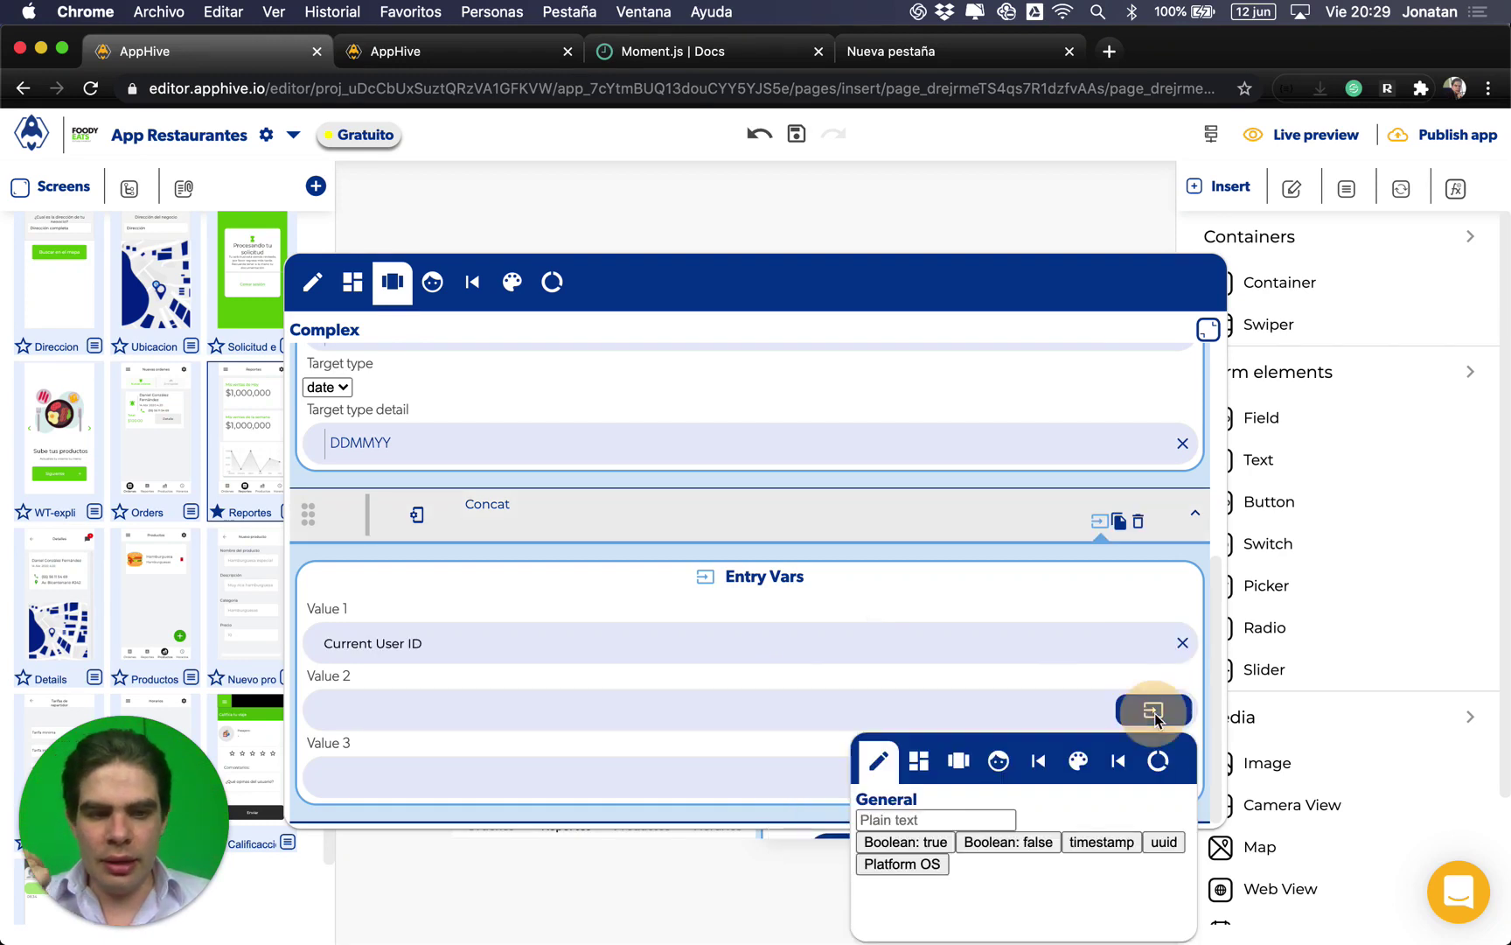
pyautogui.click(1119, 767)
pyautogui.click(1067, 822)
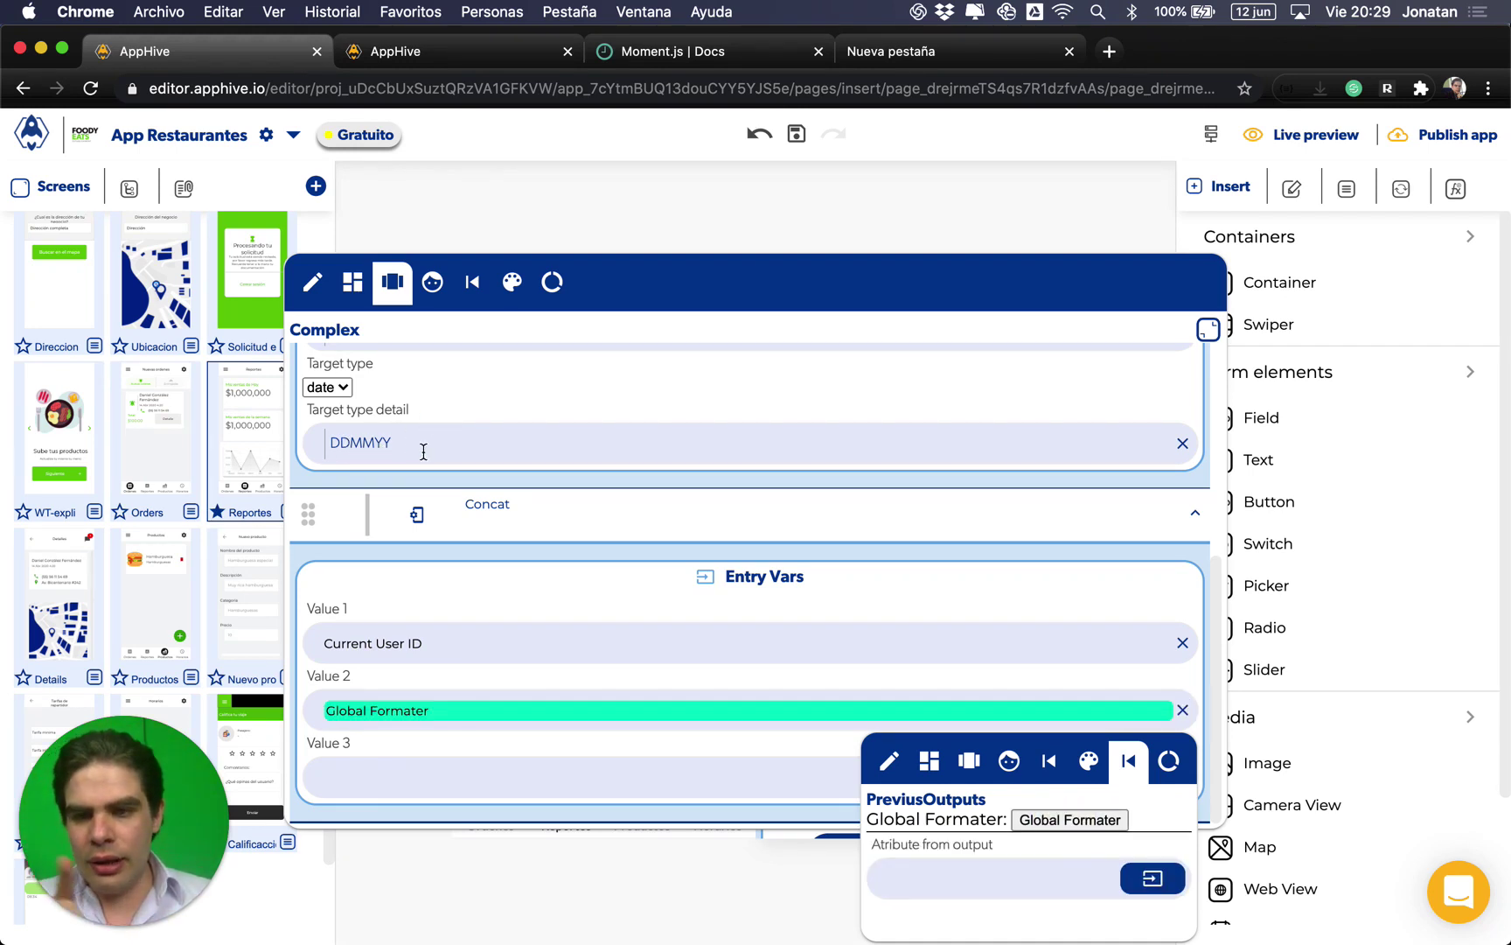
pyautogui.click(479, 580)
# Step: Add an onComputeCallback function after Concat and set its return value to the Concat output
pyautogui.scroll(5, 477, 581)
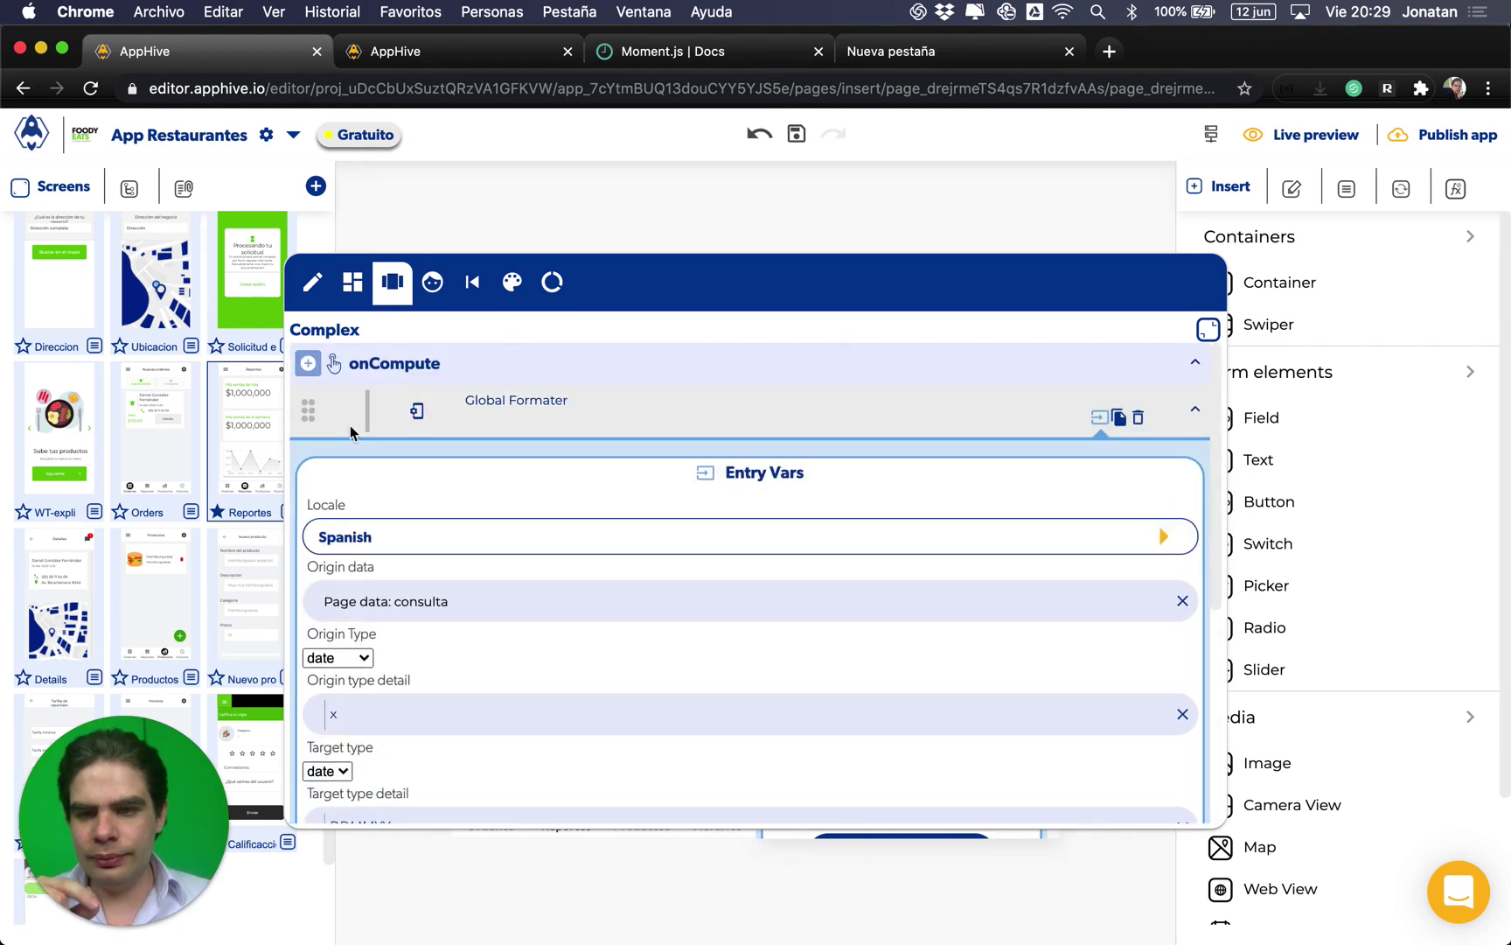
pyautogui.moveTo(317, 791)
pyautogui.scroll(-1, 378, 807)
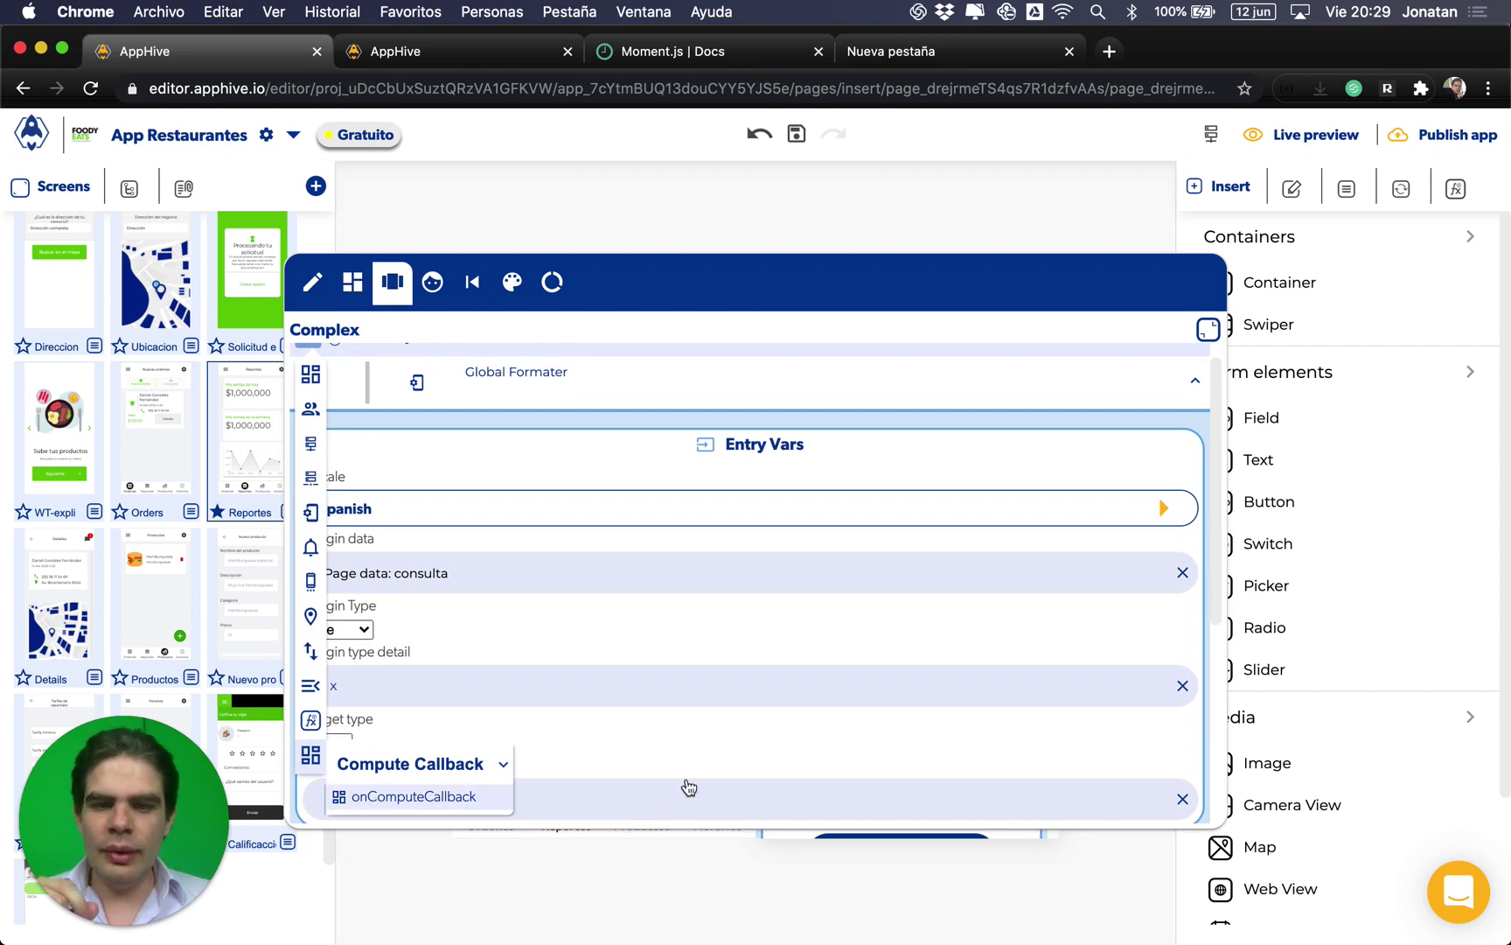
pyautogui.scroll(-2, 686, 785)
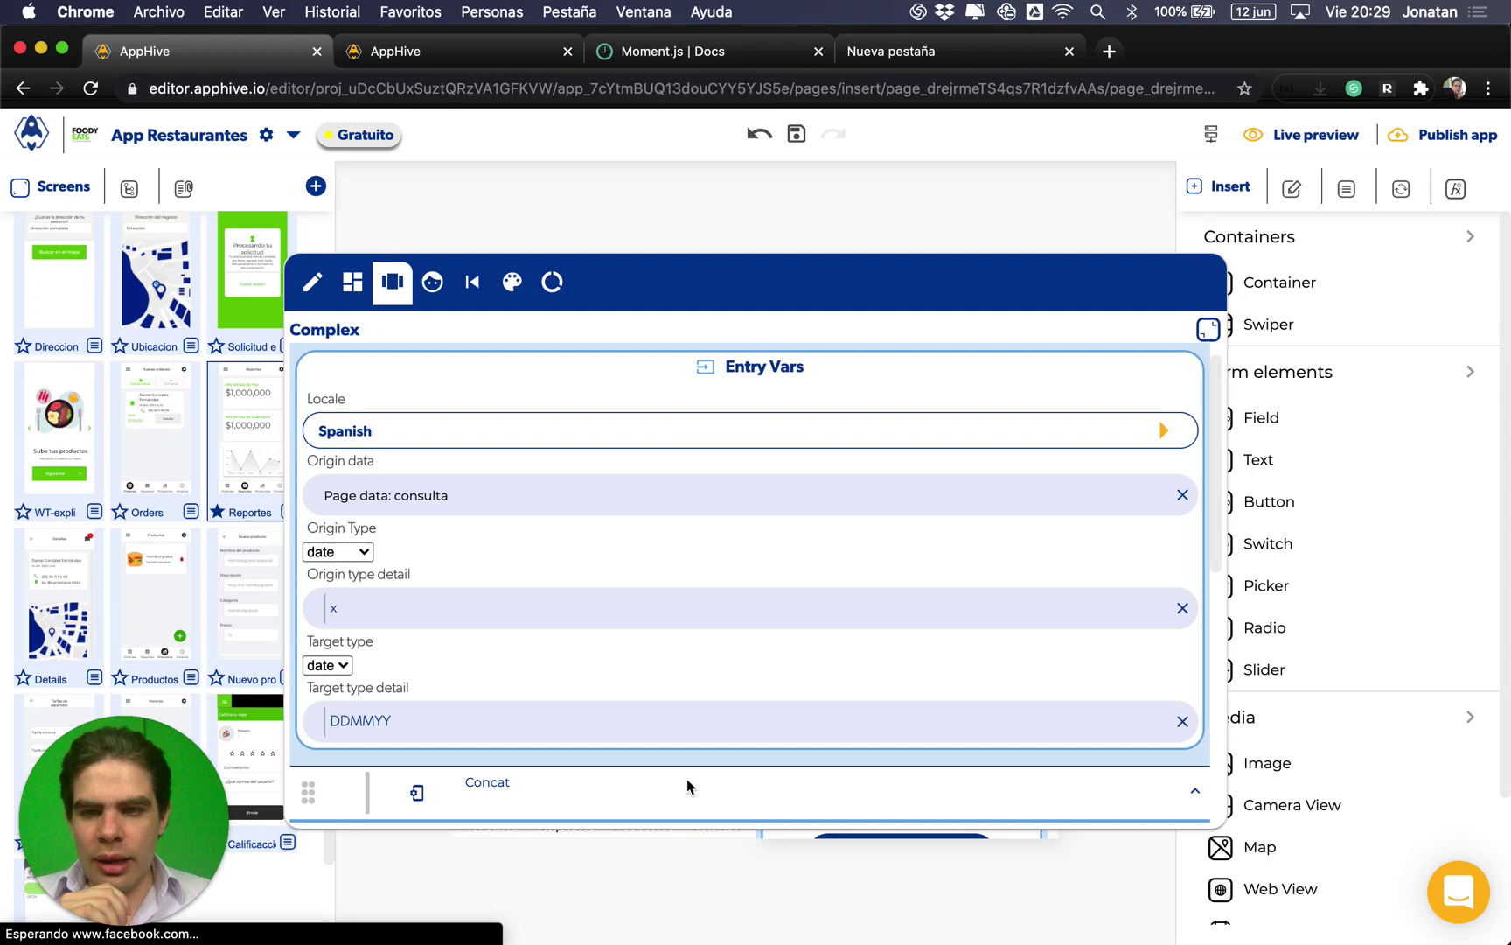
pyautogui.click(686, 779)
pyautogui.click(977, 663)
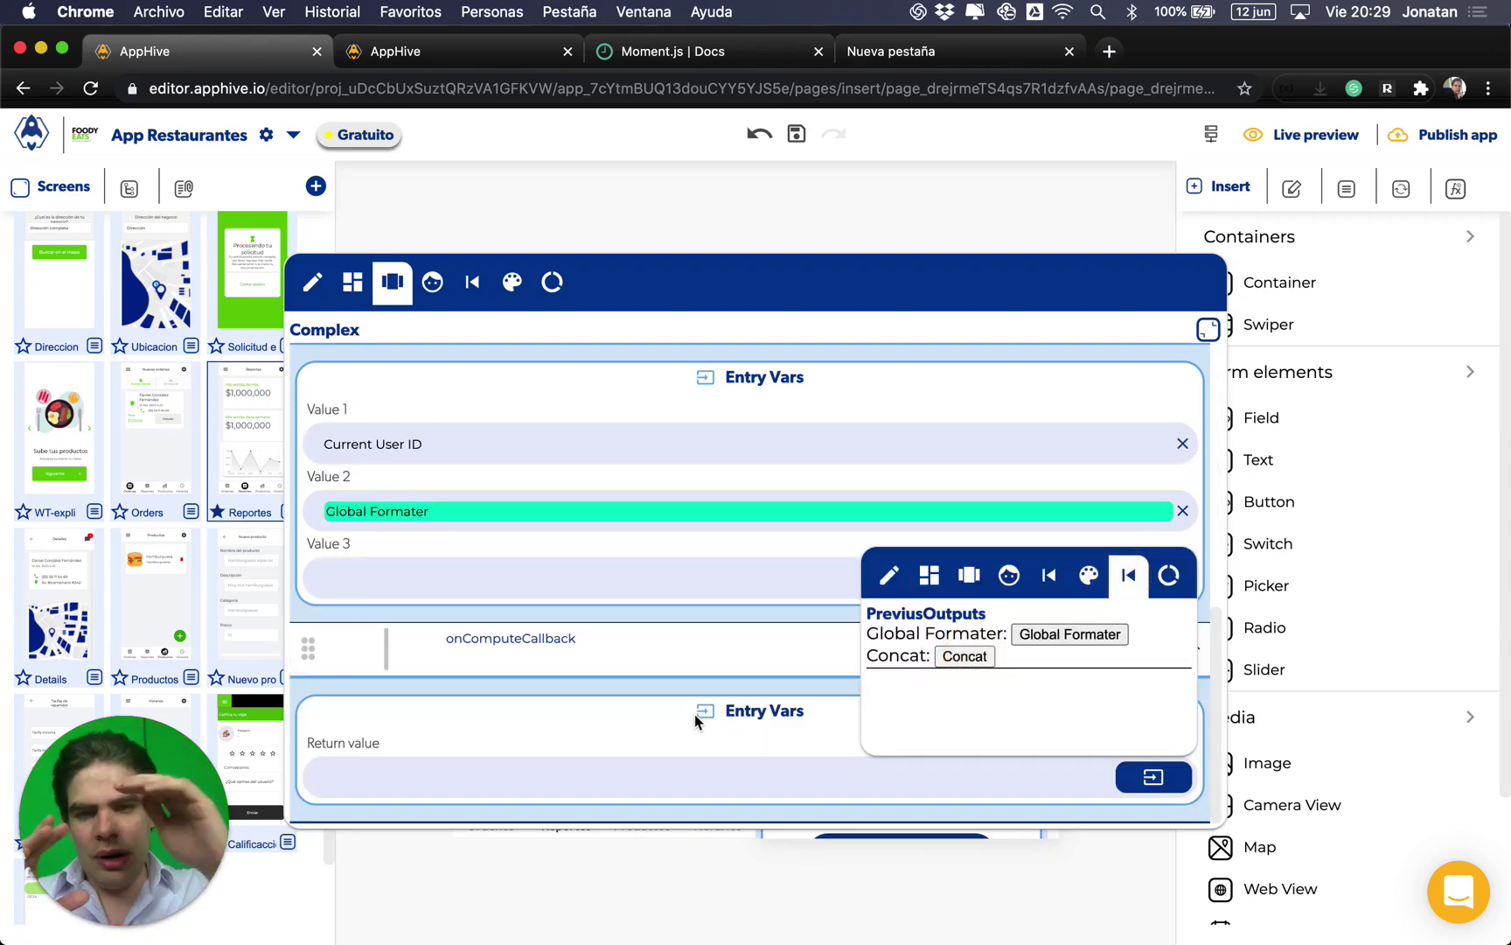
pyautogui.click(640, 721)
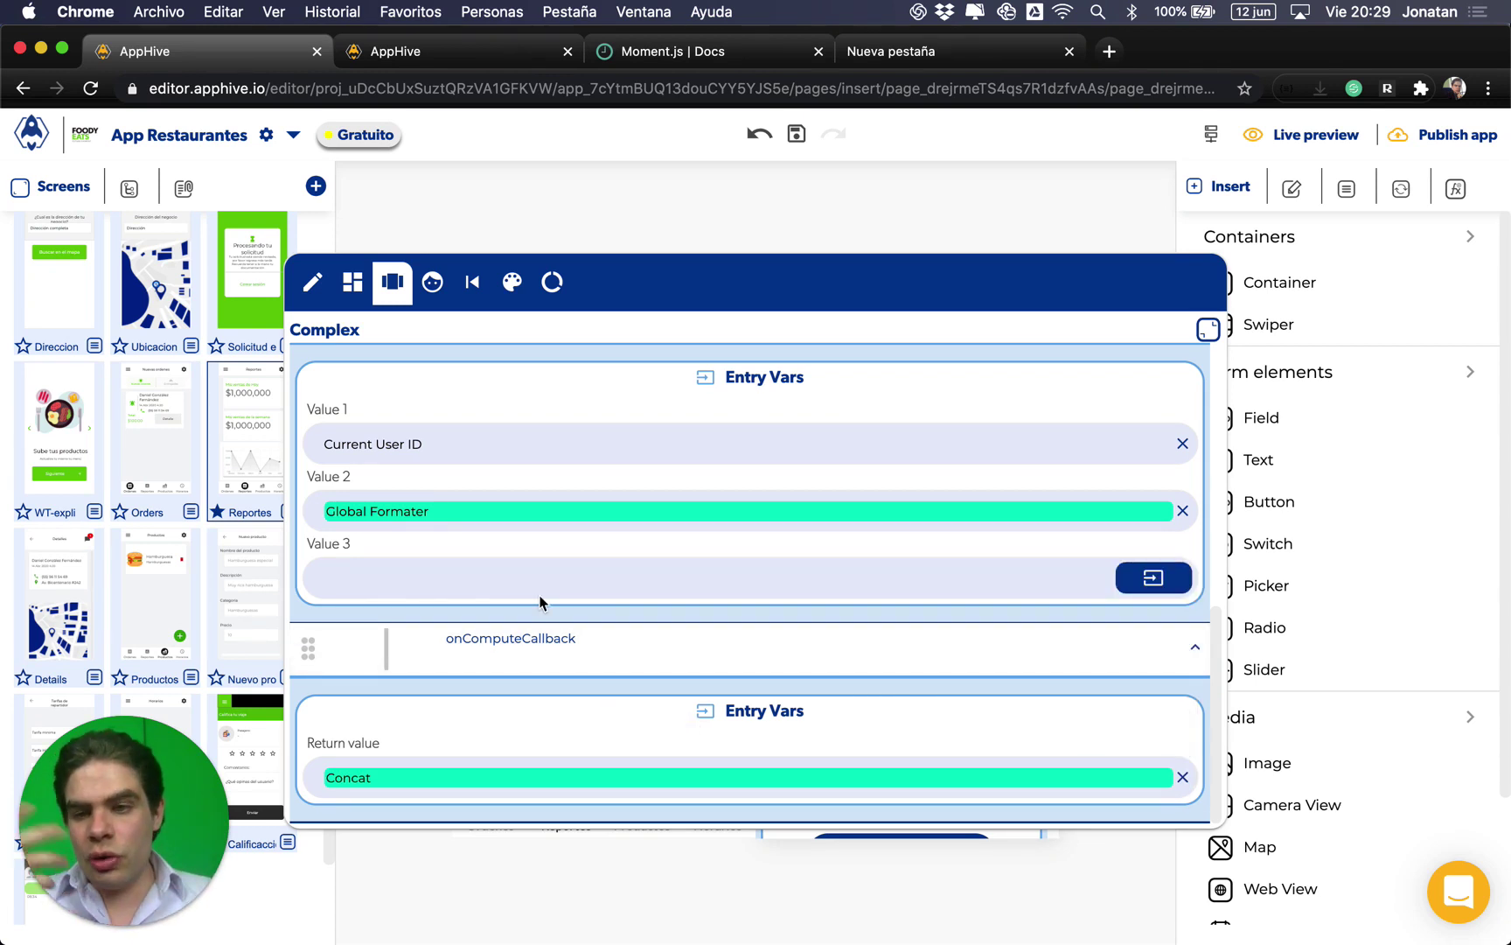
# Step: Show the callbacks of the Get database data function and label the function "Ventas por dia"
pyautogui.moveTo(917, 534)
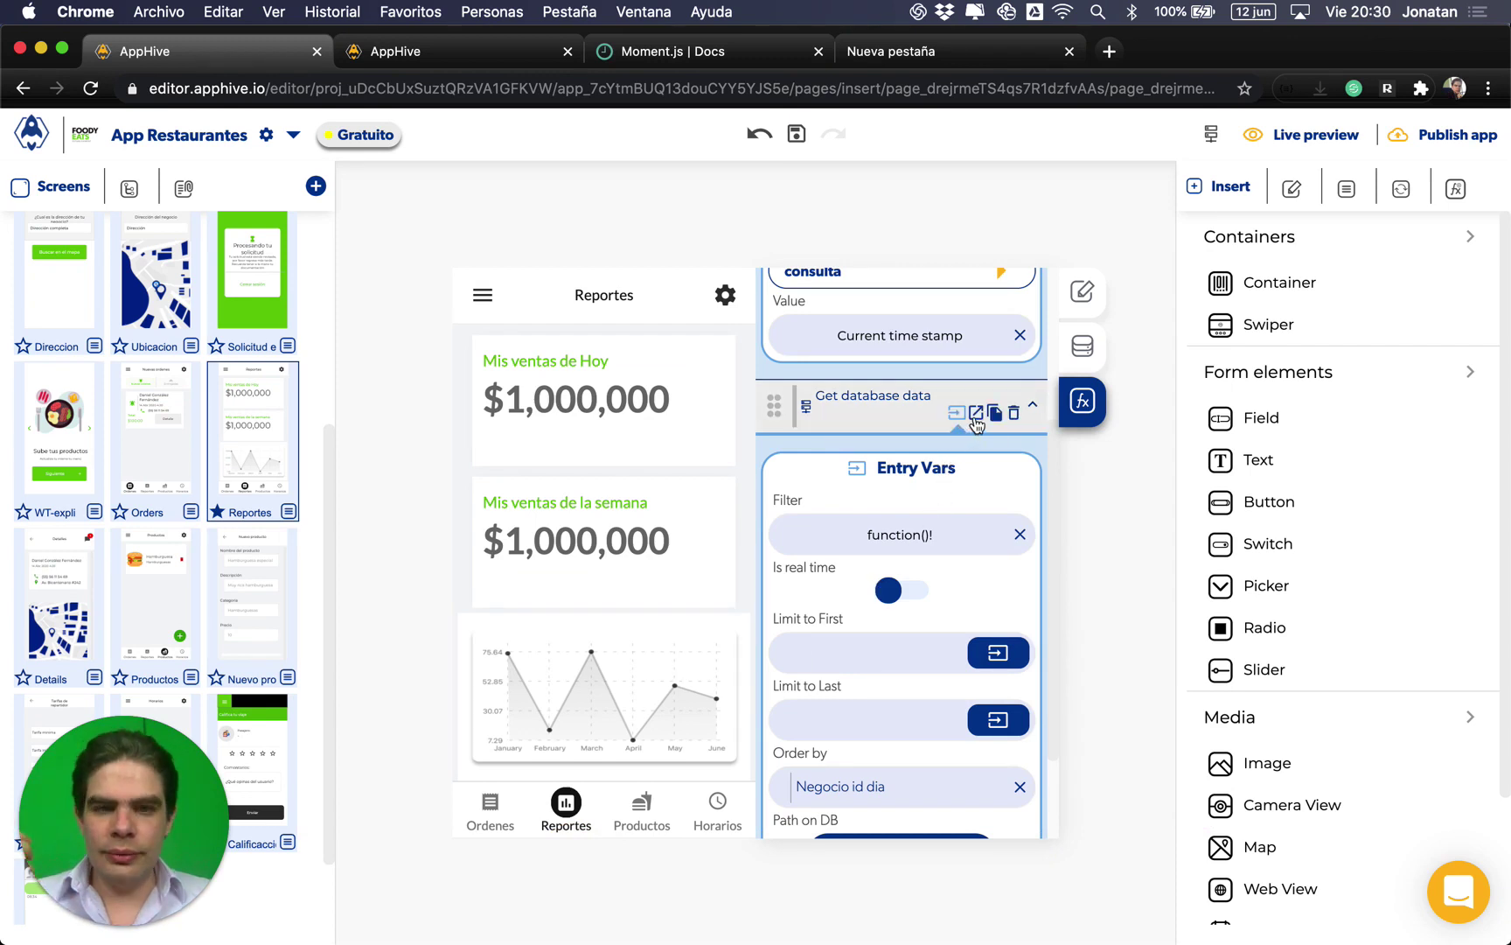
pyautogui.click(976, 420)
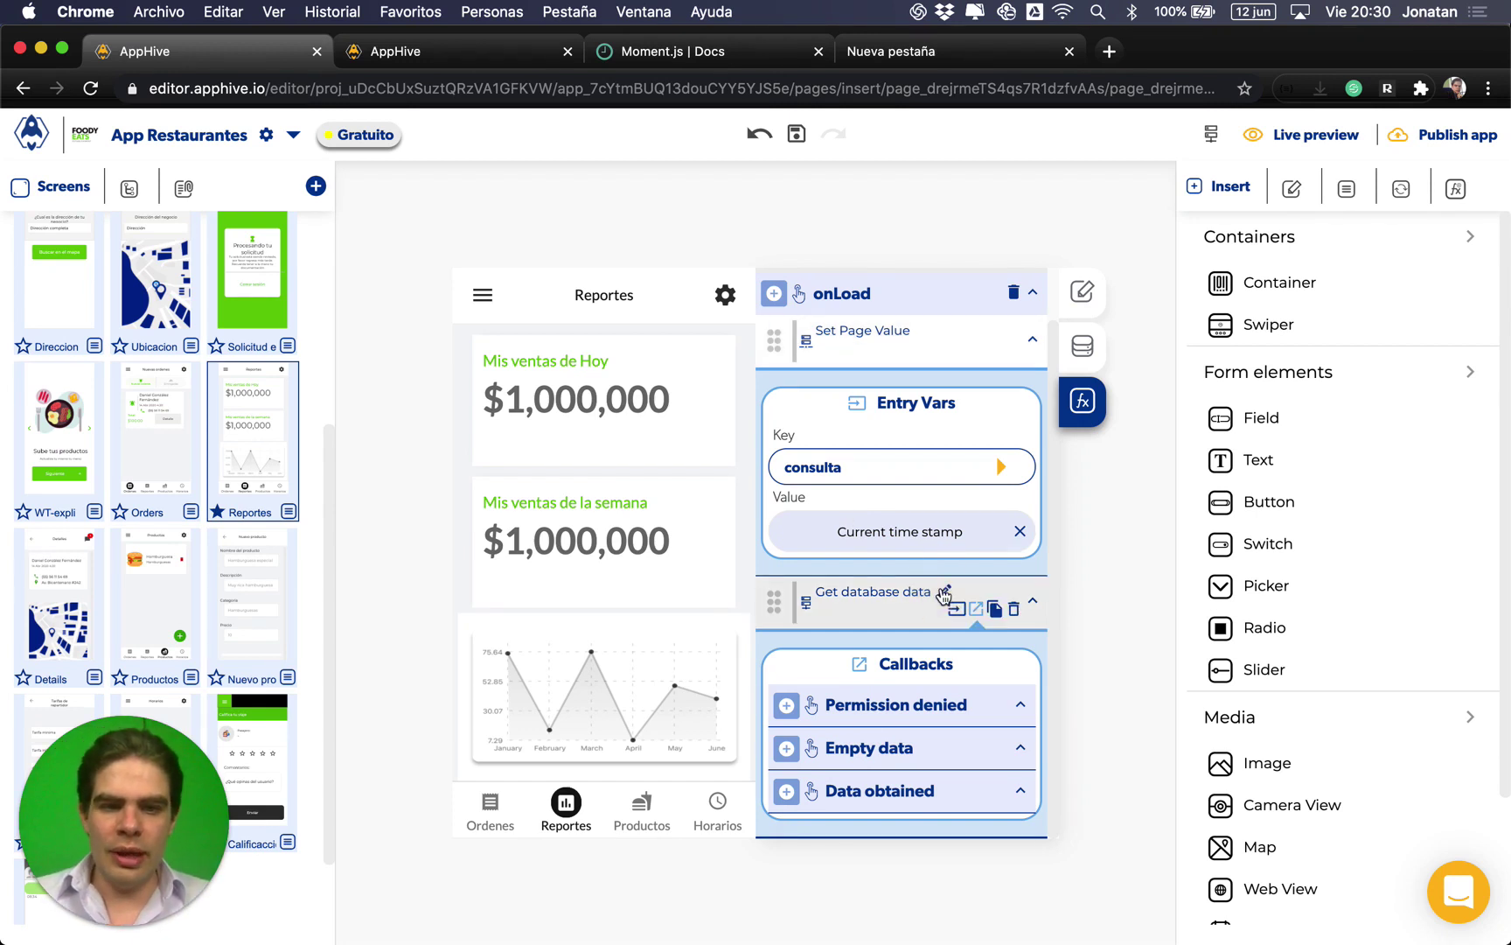
pyautogui.click(909, 606)
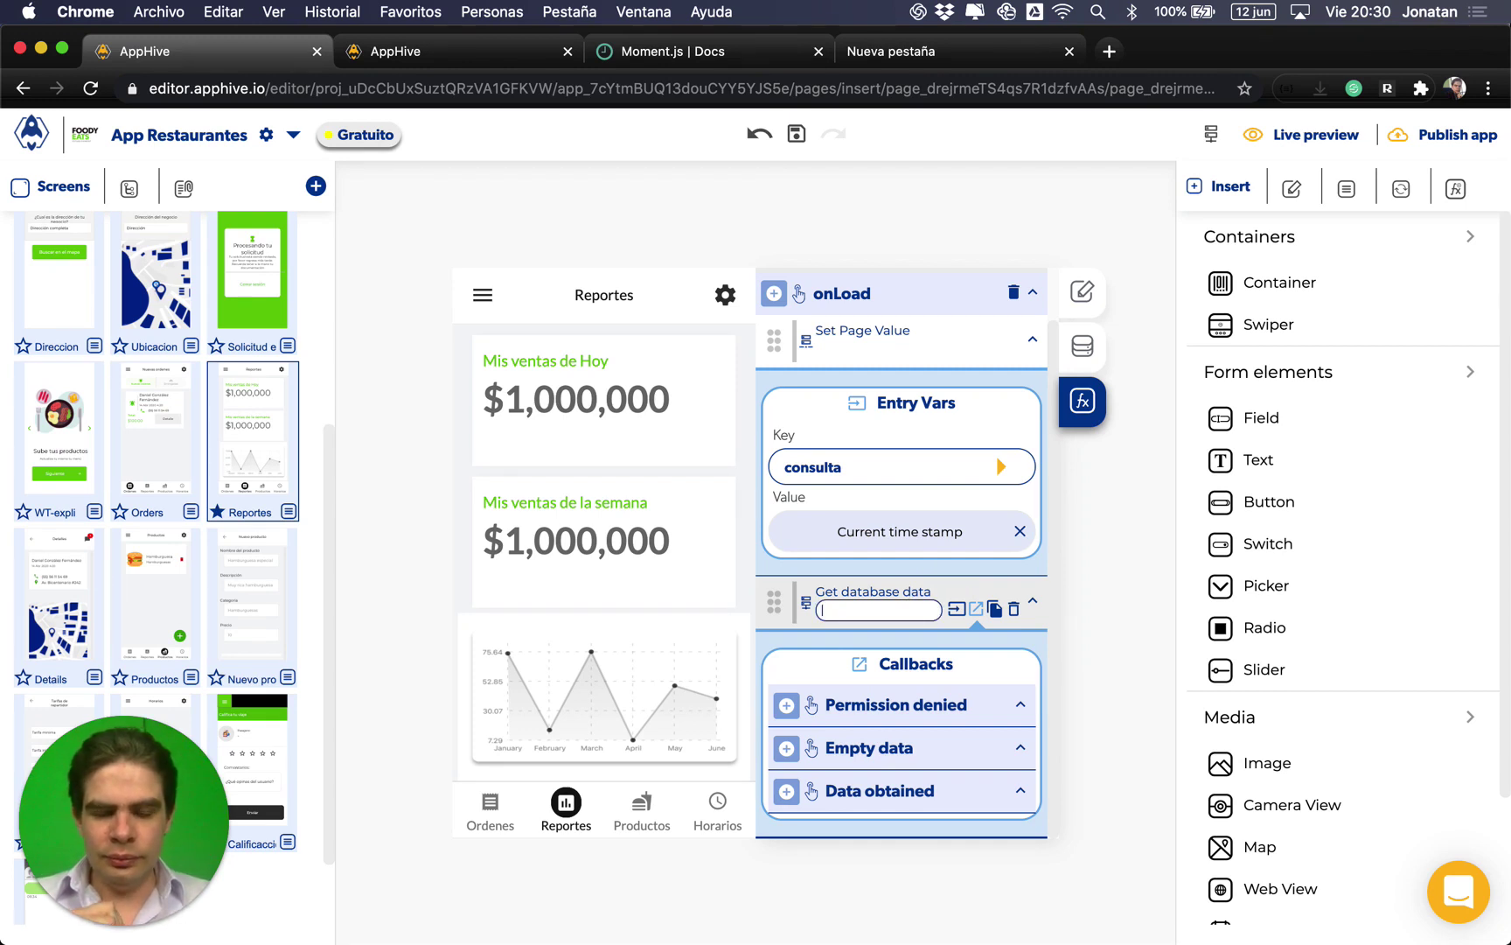
pyautogui.write('Ventas por dia')
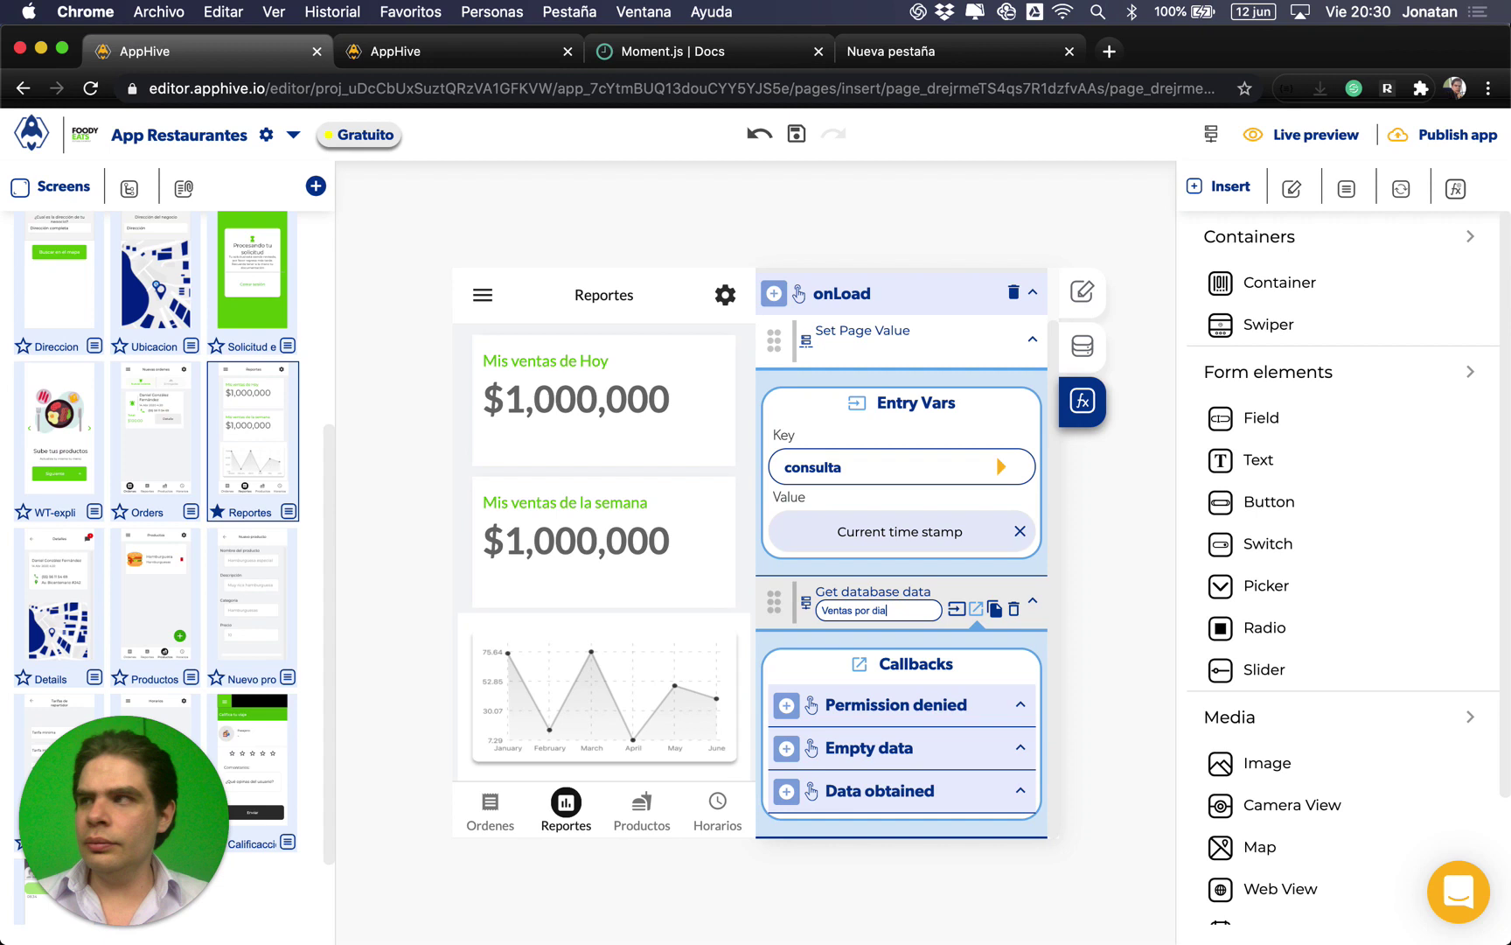
pyautogui.press('Return')
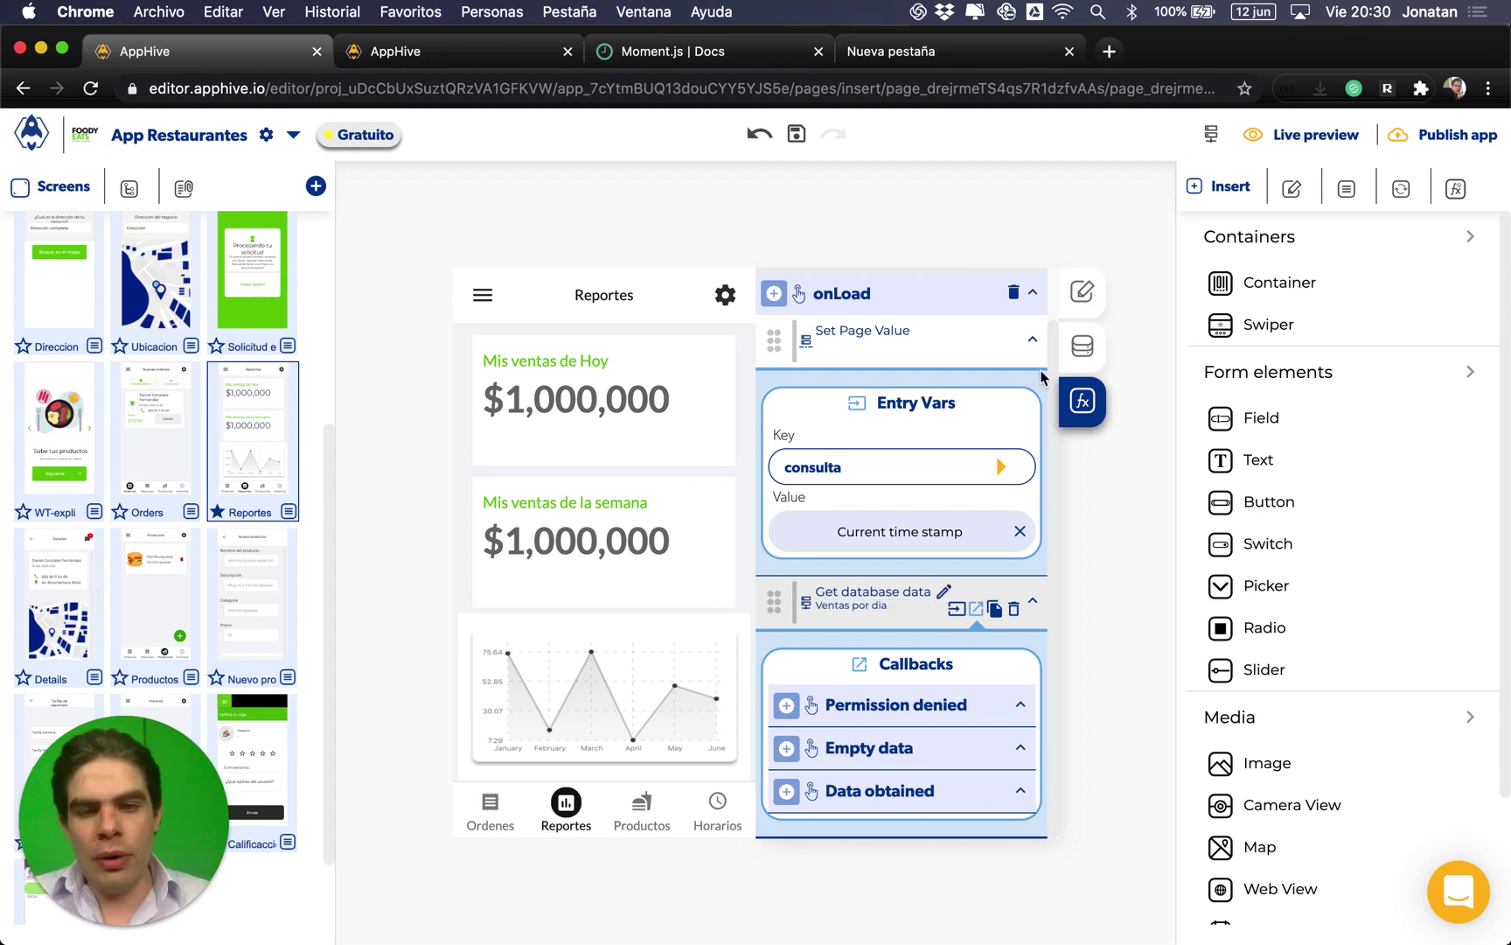
# Step: Add a context data variable named "Total dia" to the Reportes screen
pyautogui.click(1083, 344)
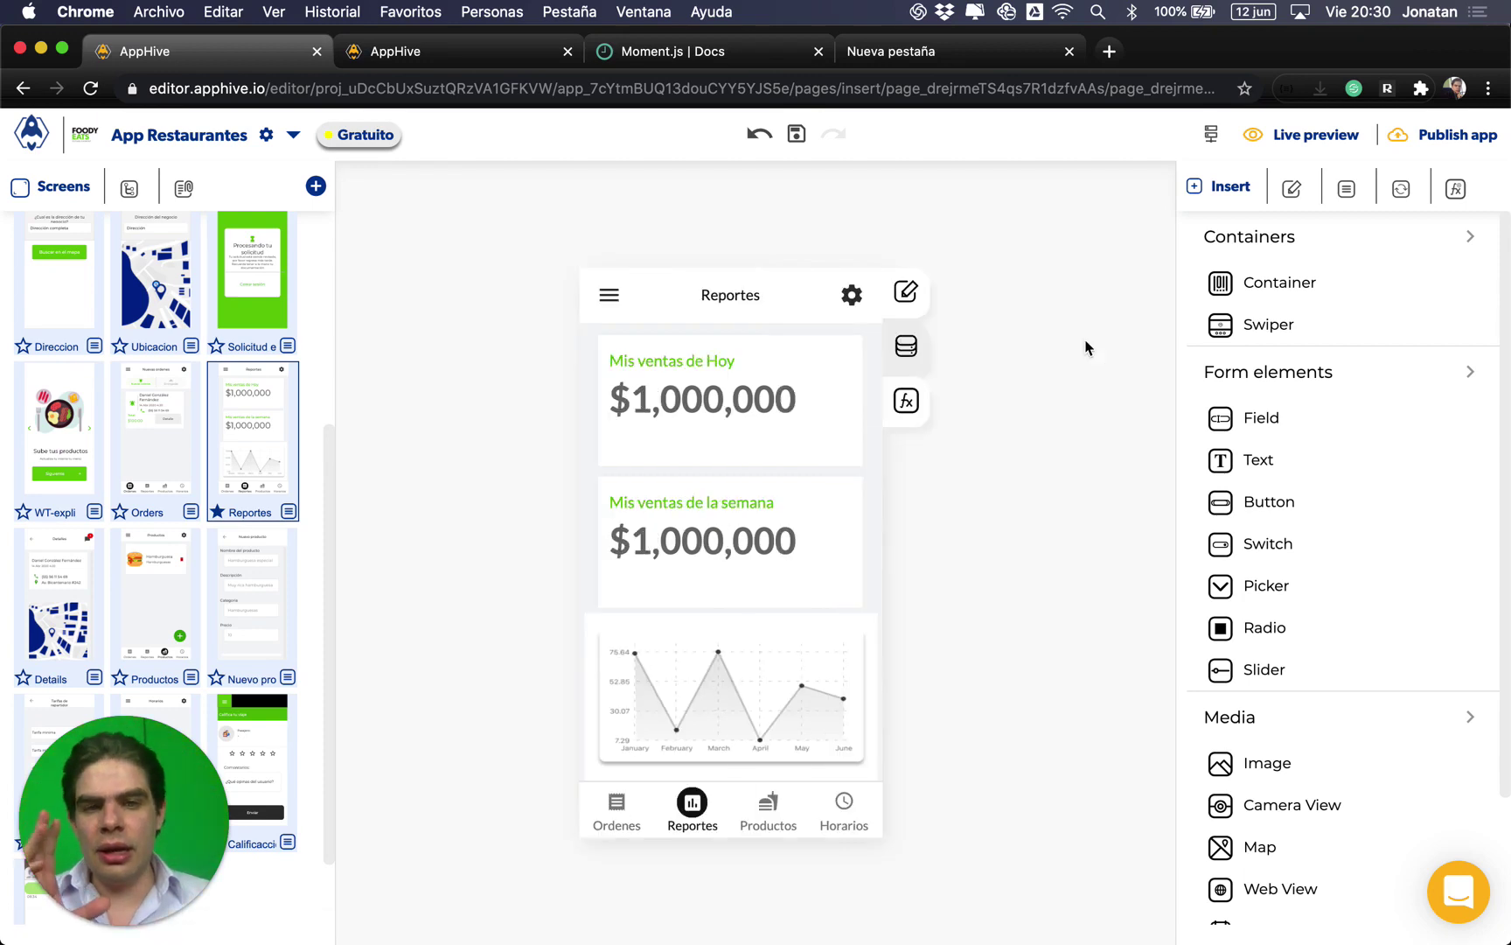
pyautogui.click(910, 351)
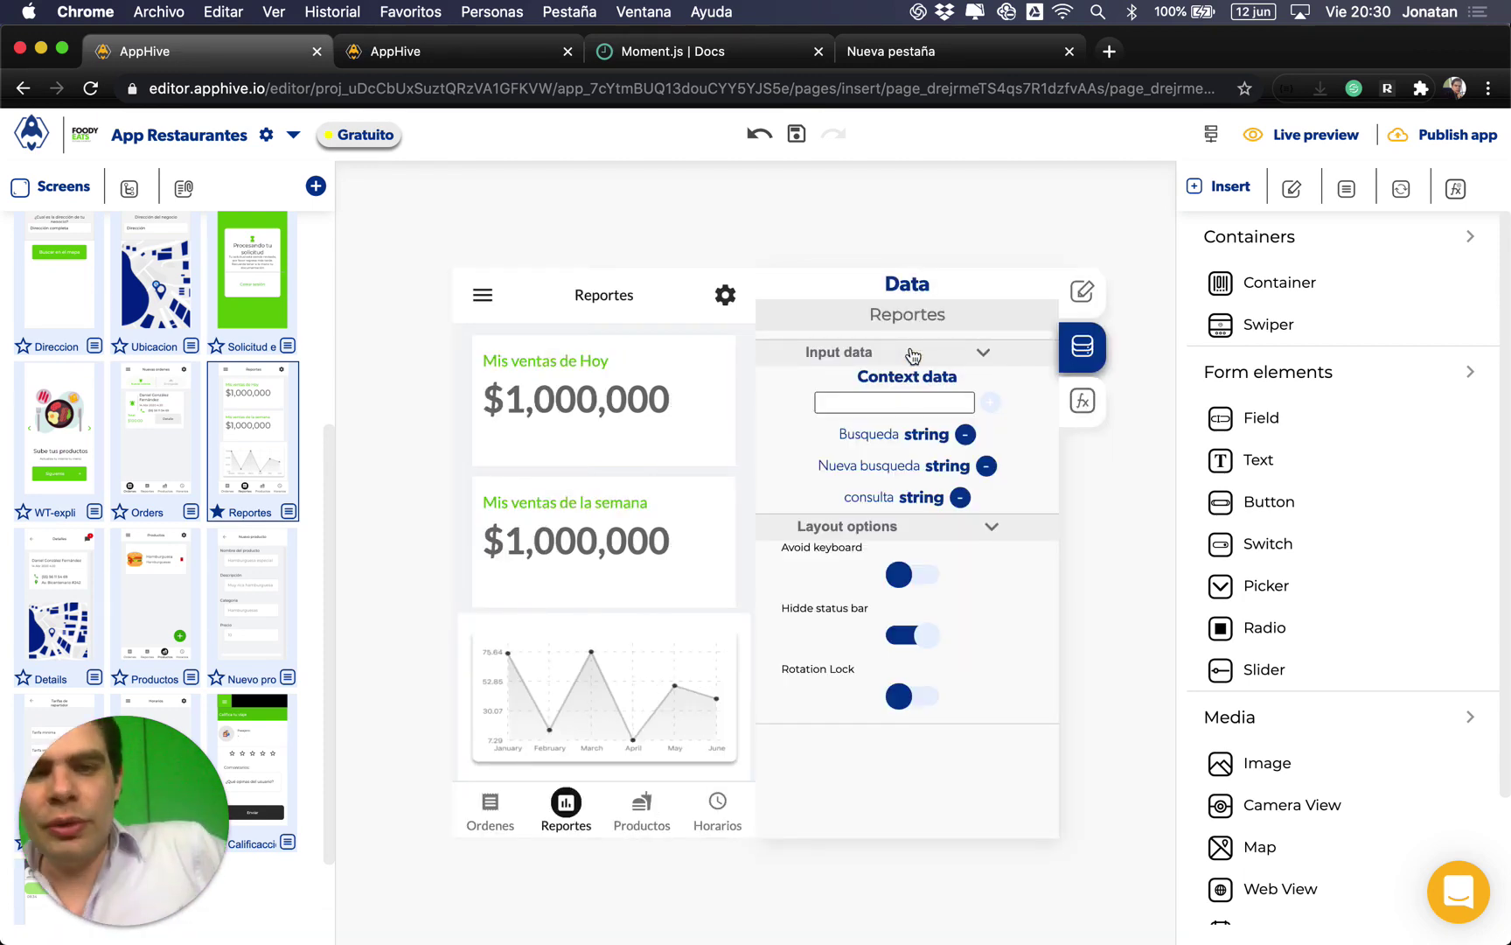
pyautogui.click(858, 402)
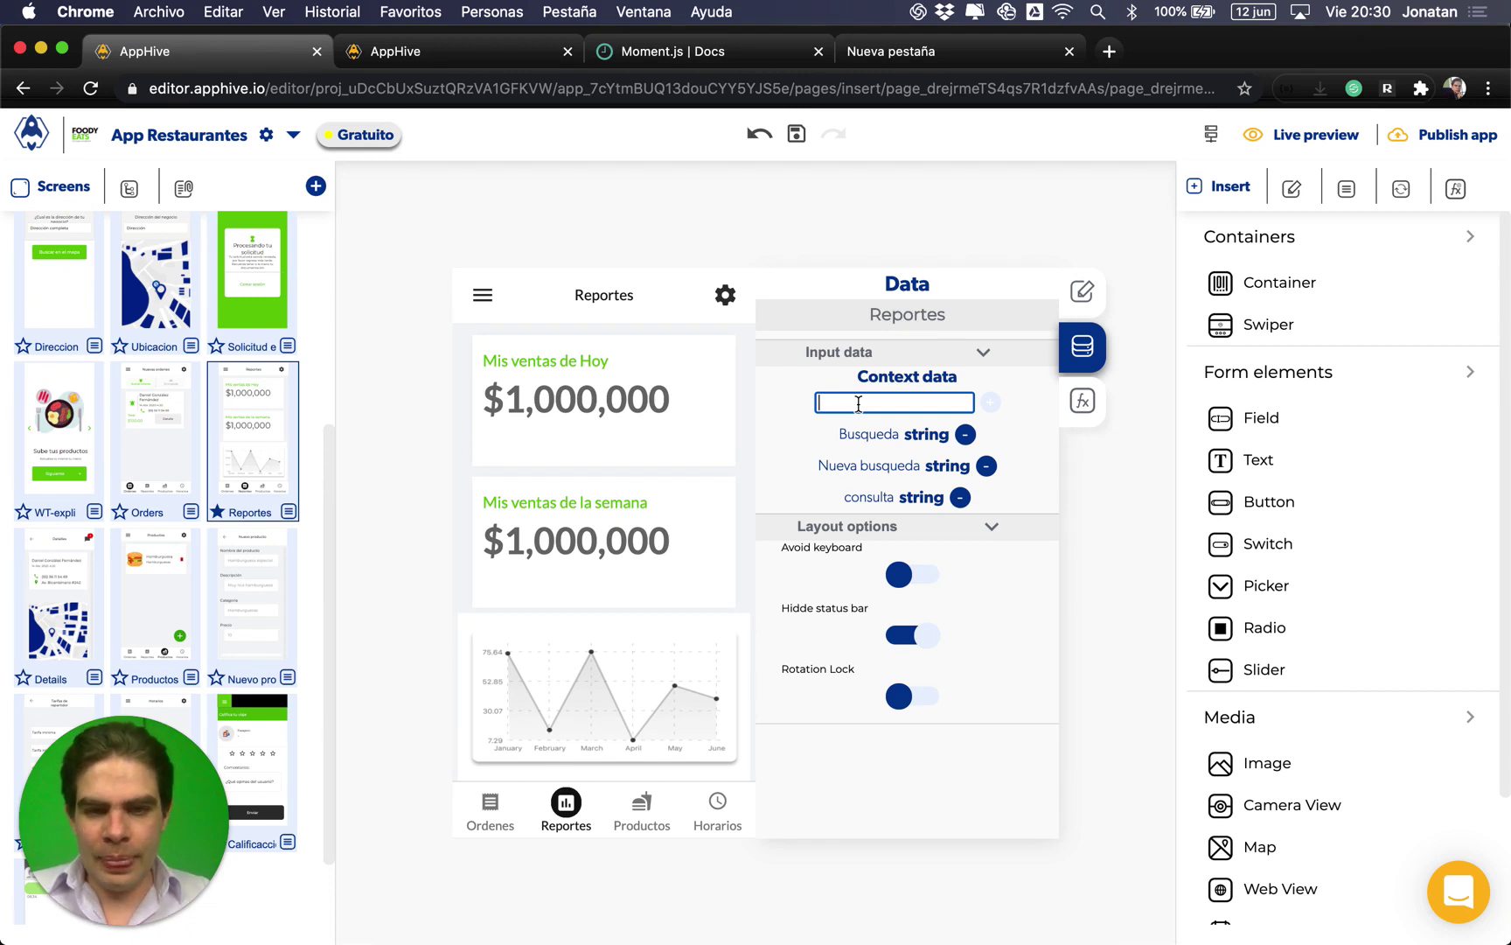
pyautogui.write('Total d')
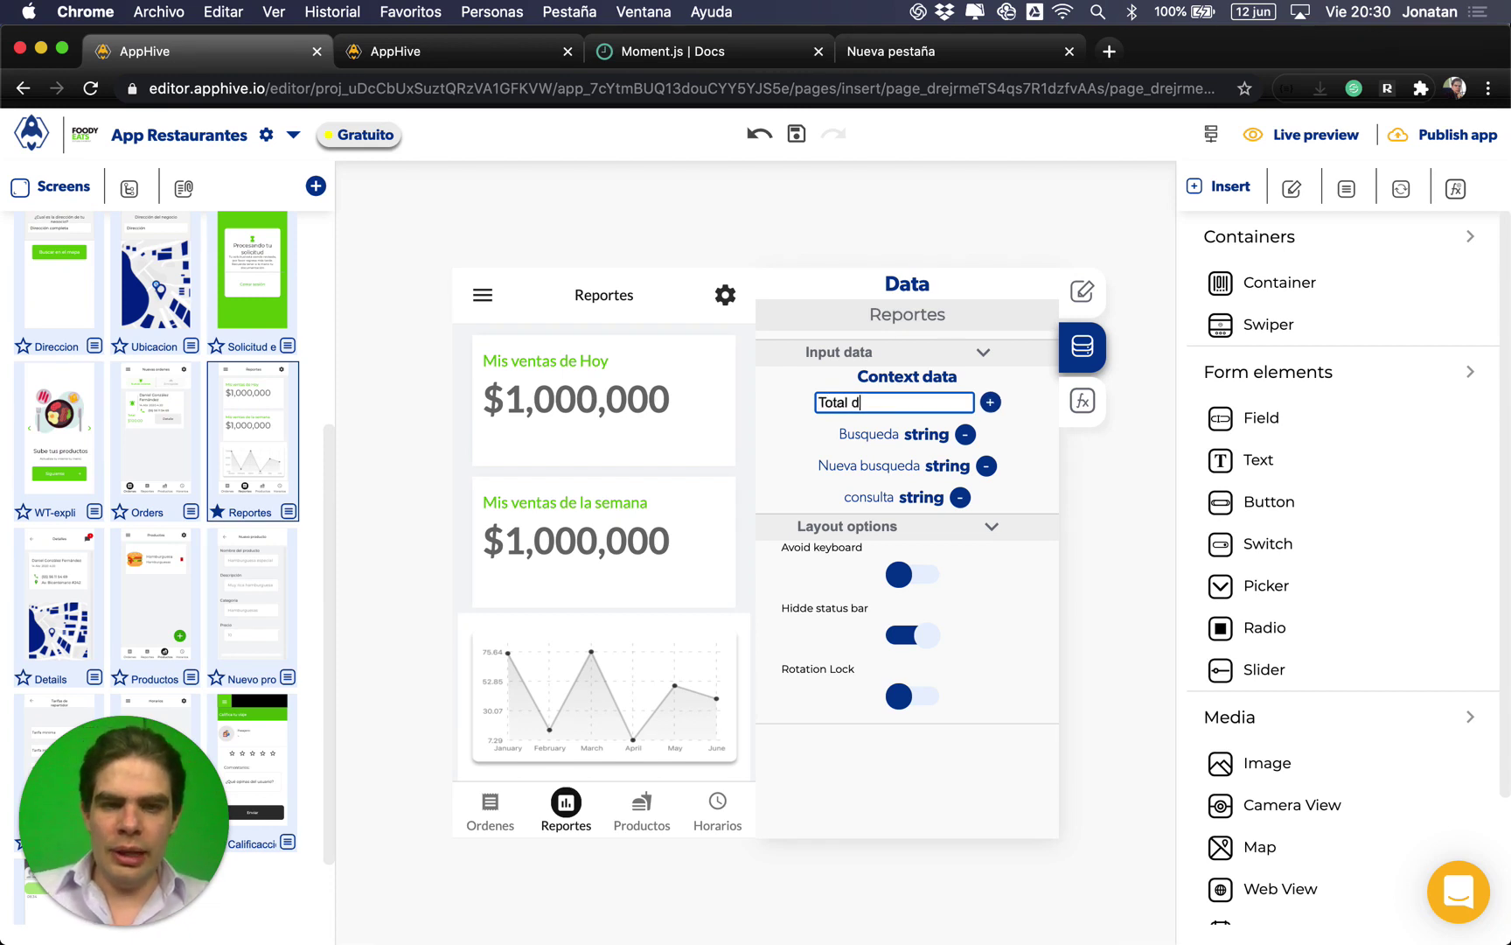
pyautogui.write('ia')
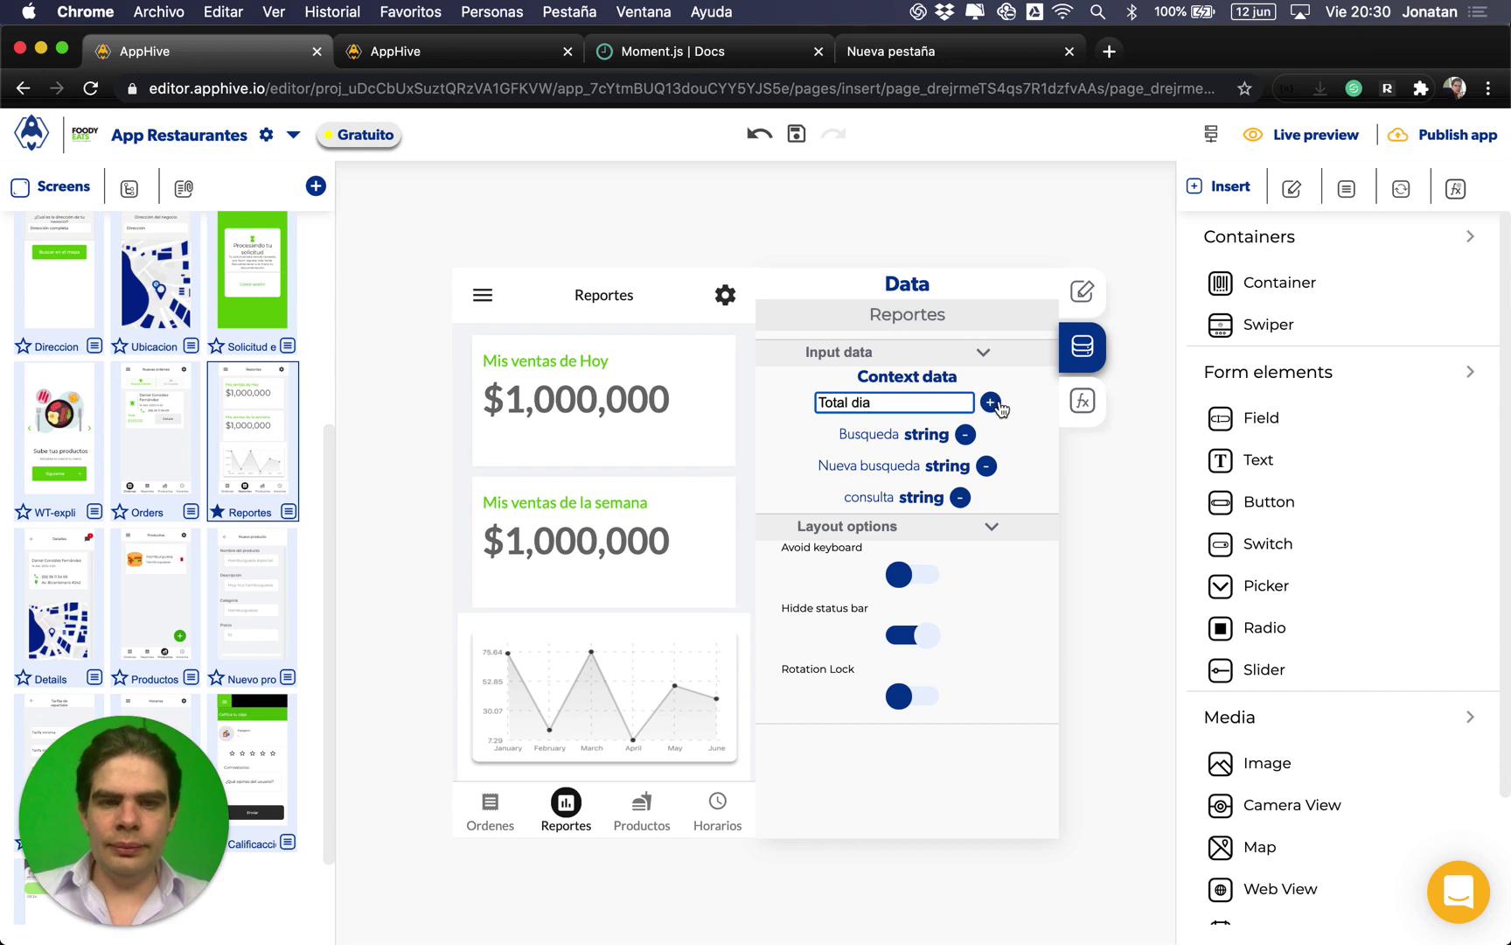
pyautogui.click(991, 403)
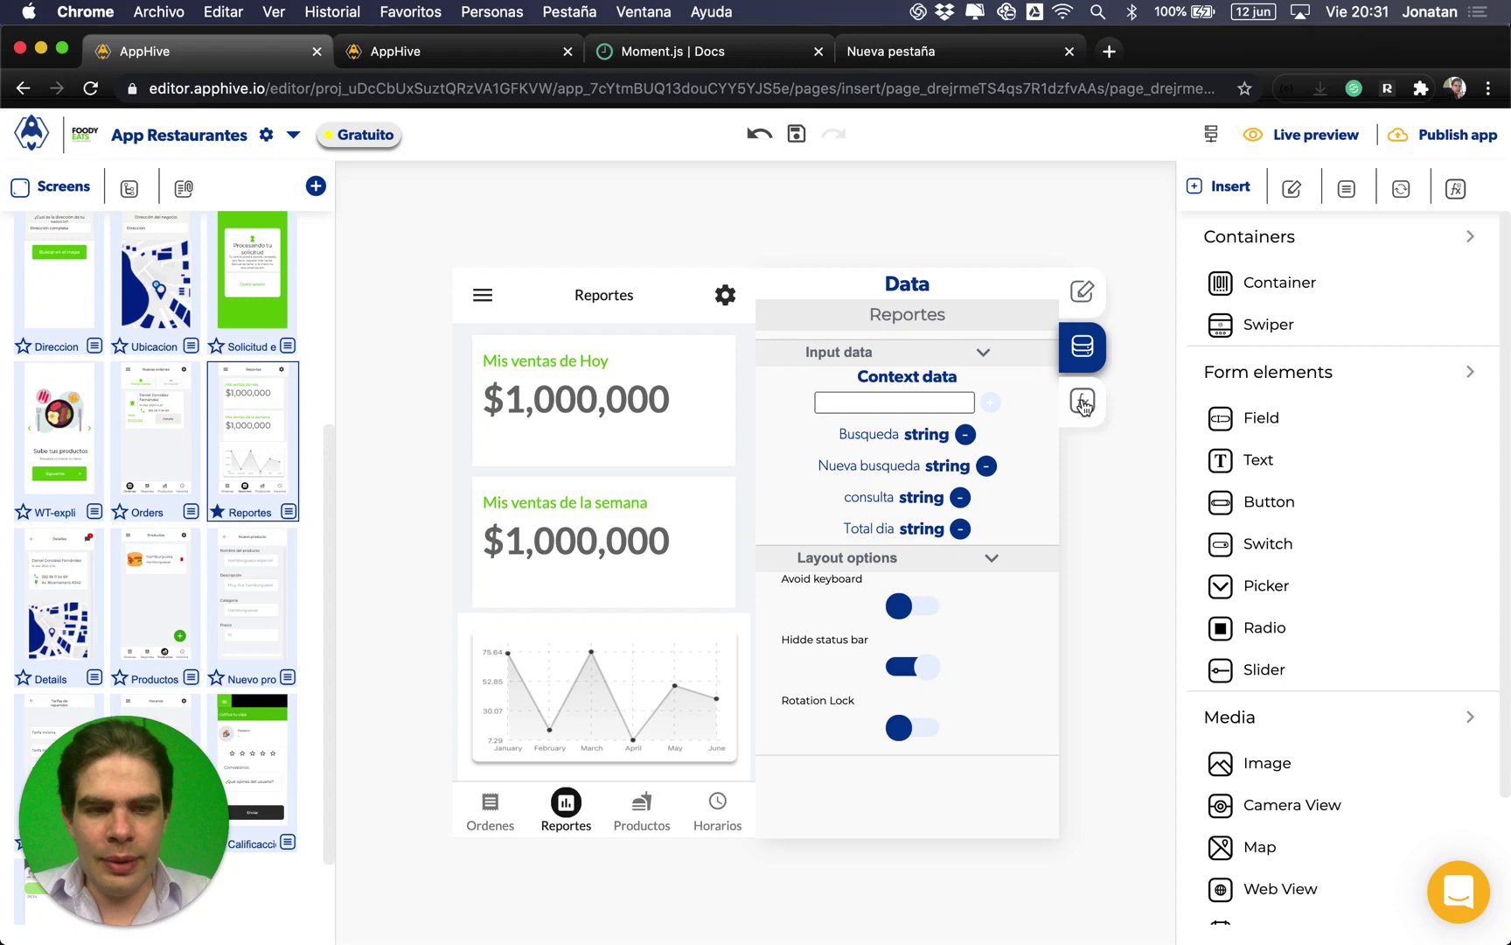
# Step: Add a Modify control function to the Empty data callback of Ventas por dia, with $0 as its data to send
pyautogui.click(1083, 402)
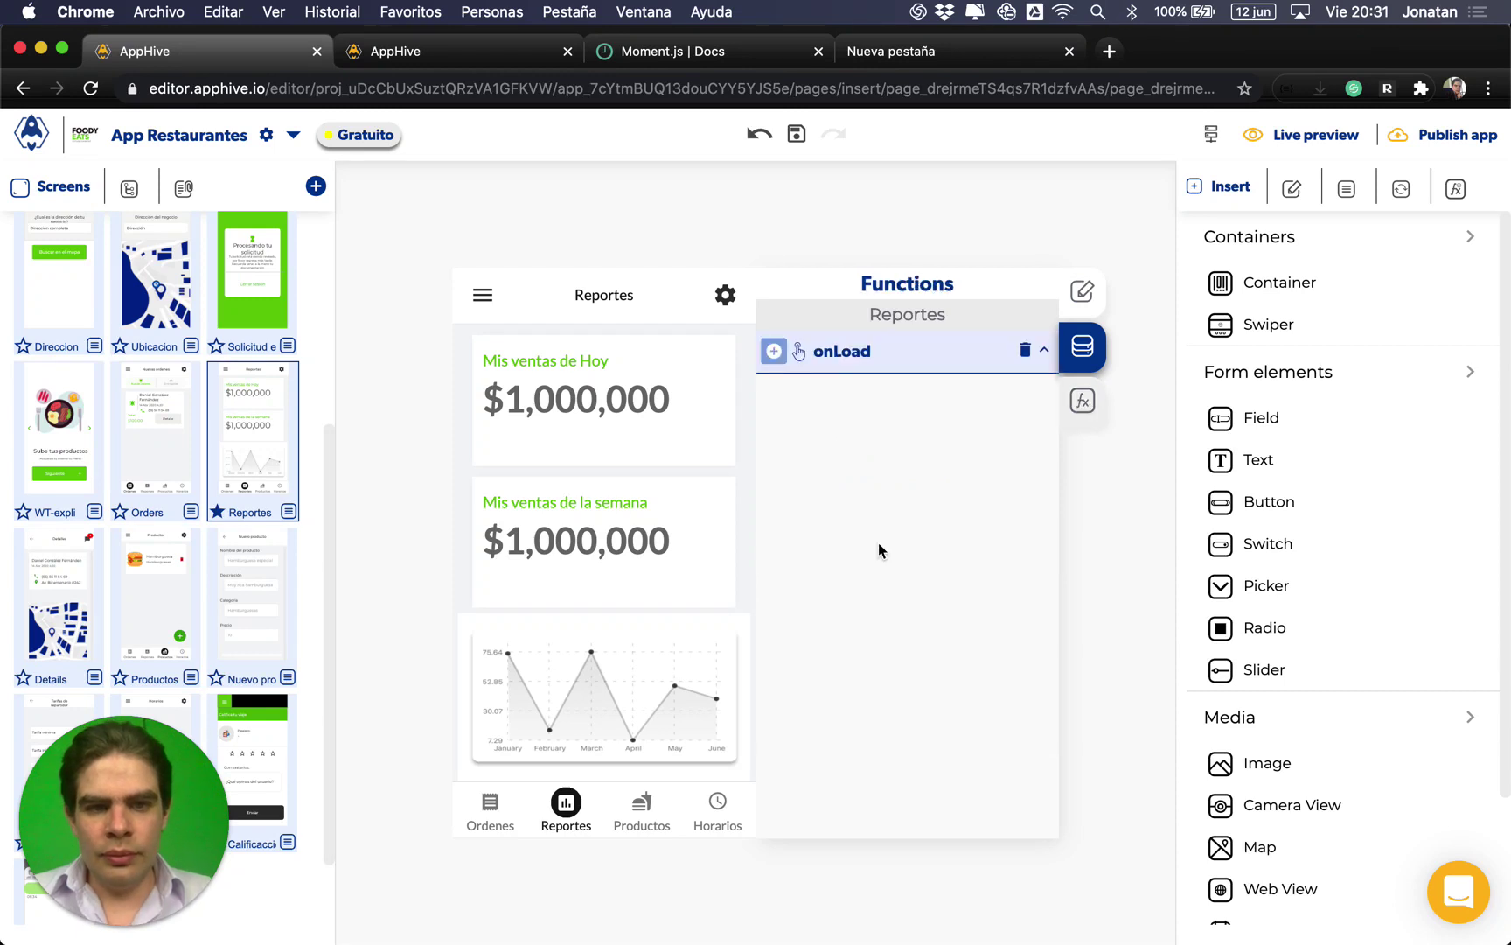
pyautogui.scroll(-1, 878, 542)
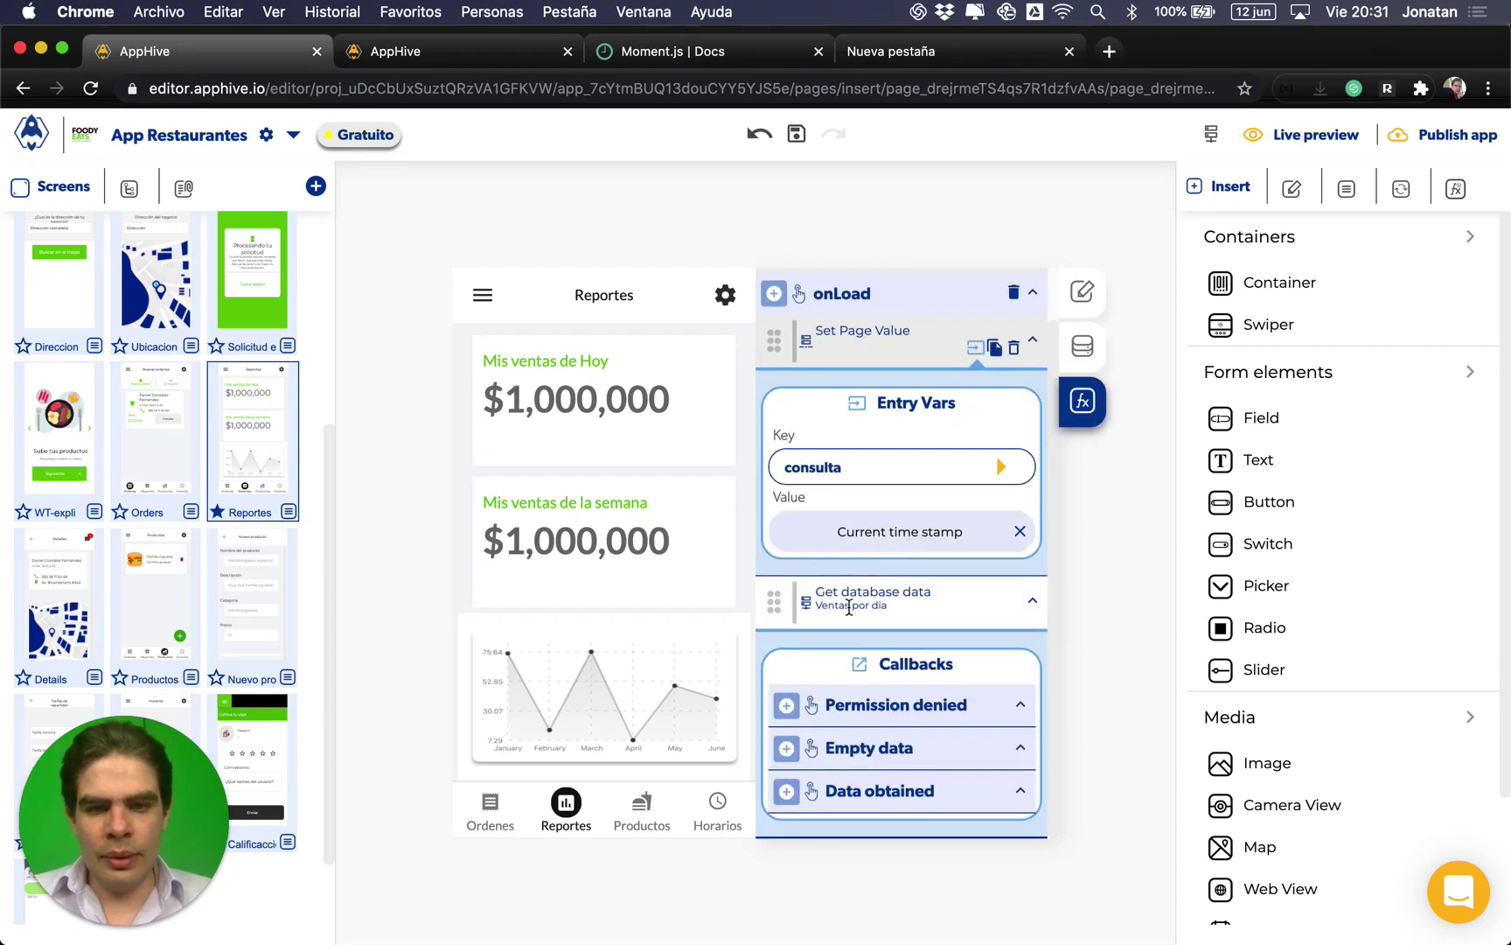
pyautogui.click(787, 748)
pyautogui.scroll(-5, 787, 700)
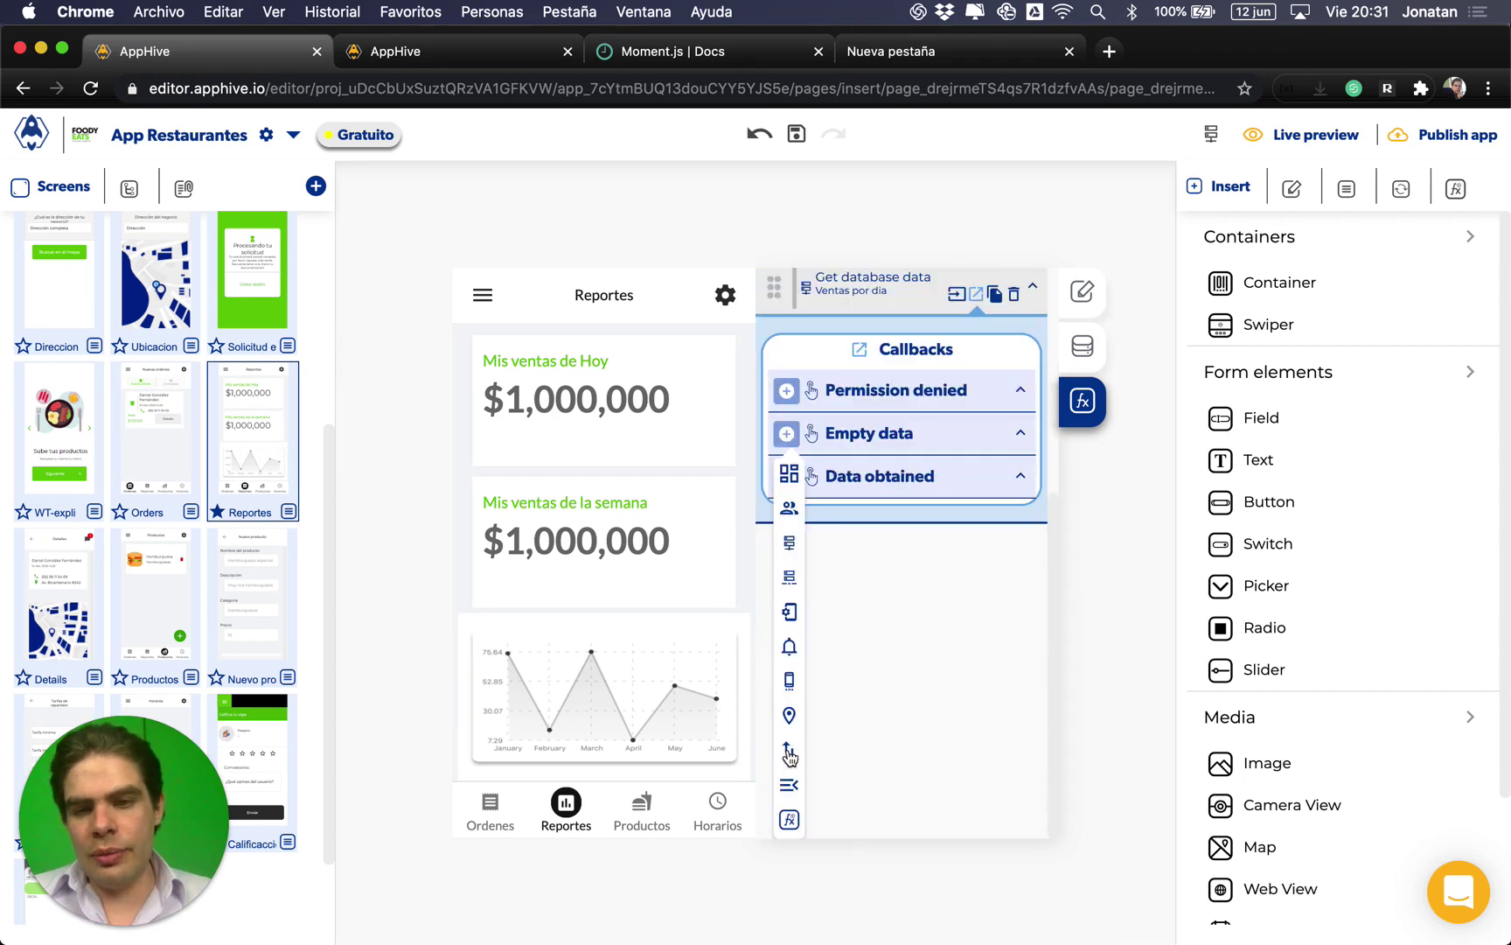
pyautogui.moveTo(790, 583)
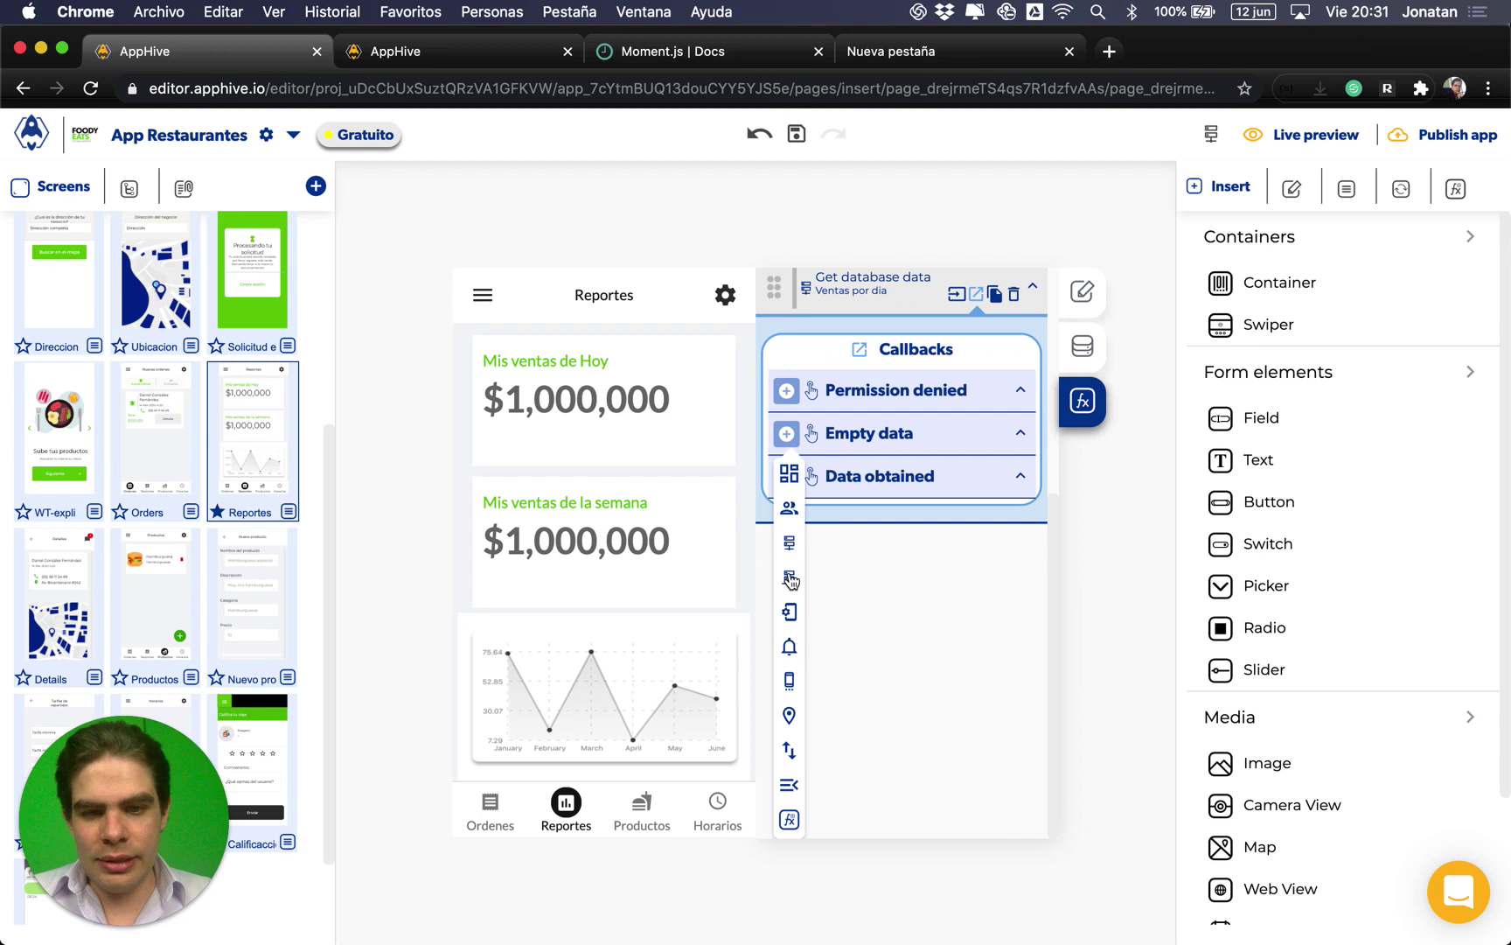
pyautogui.click(788, 435)
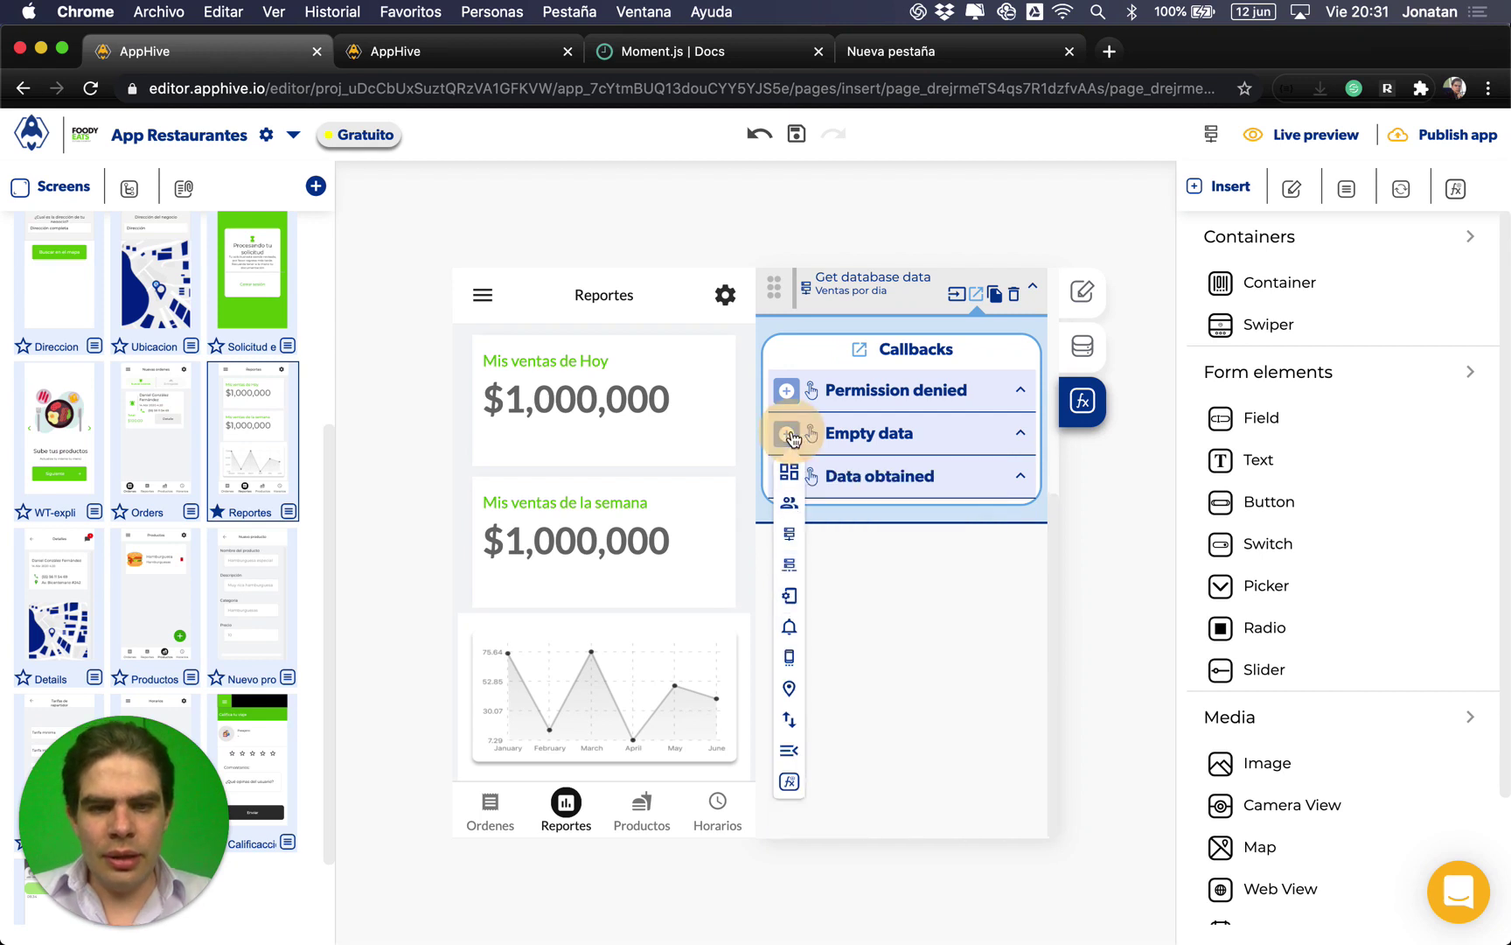
pyautogui.click(1456, 192)
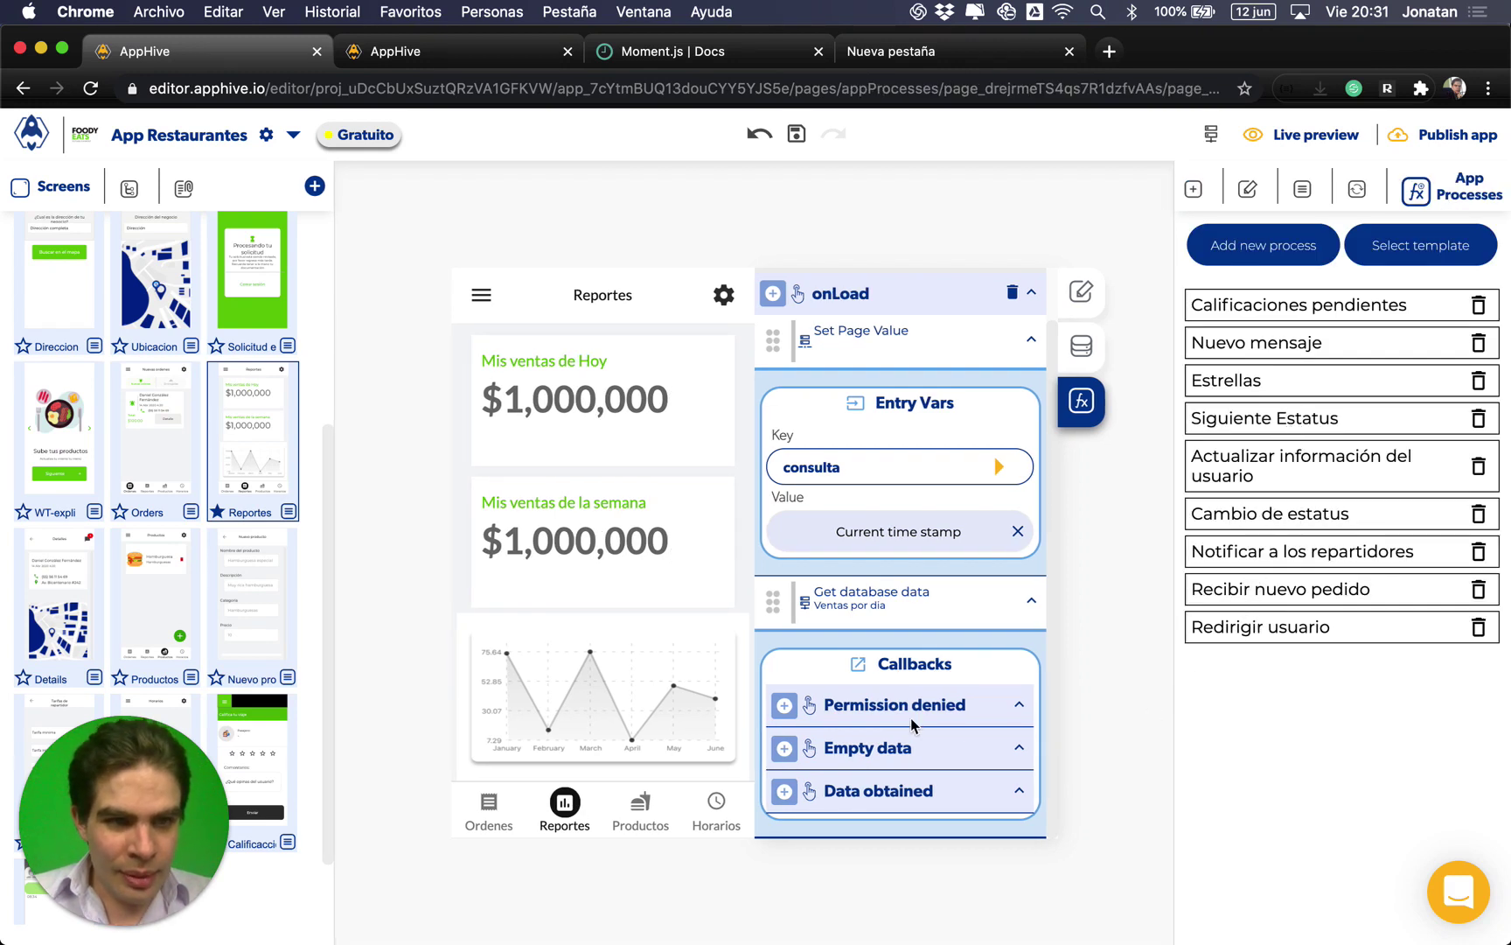
pyautogui.click(789, 748)
pyautogui.click(787, 612)
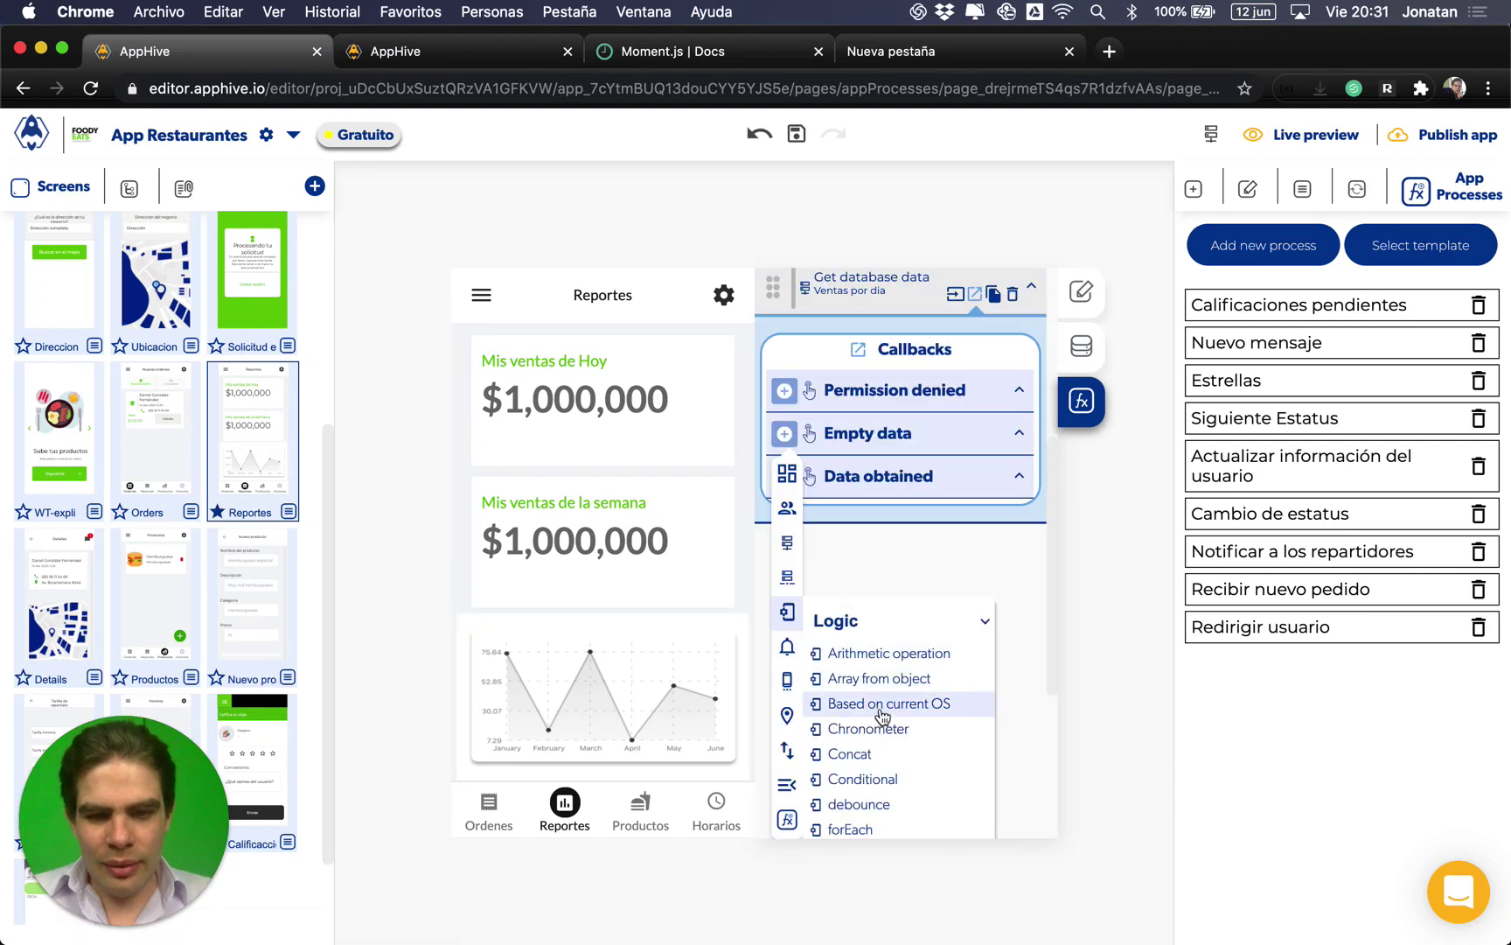
pyautogui.scroll(-3, 887, 770)
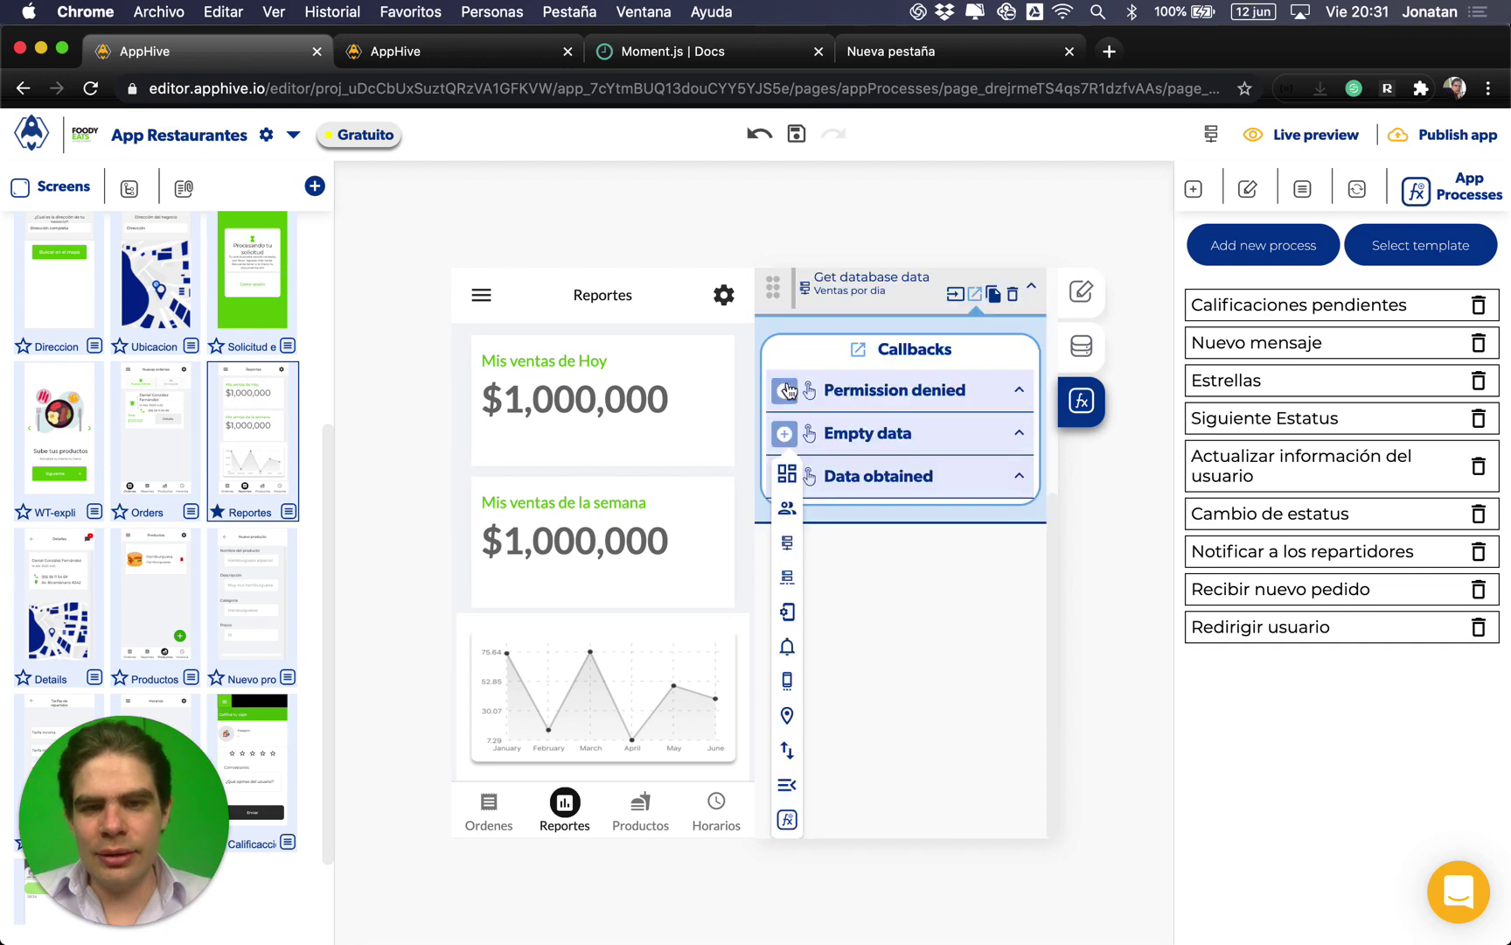
pyautogui.moveTo(787, 492)
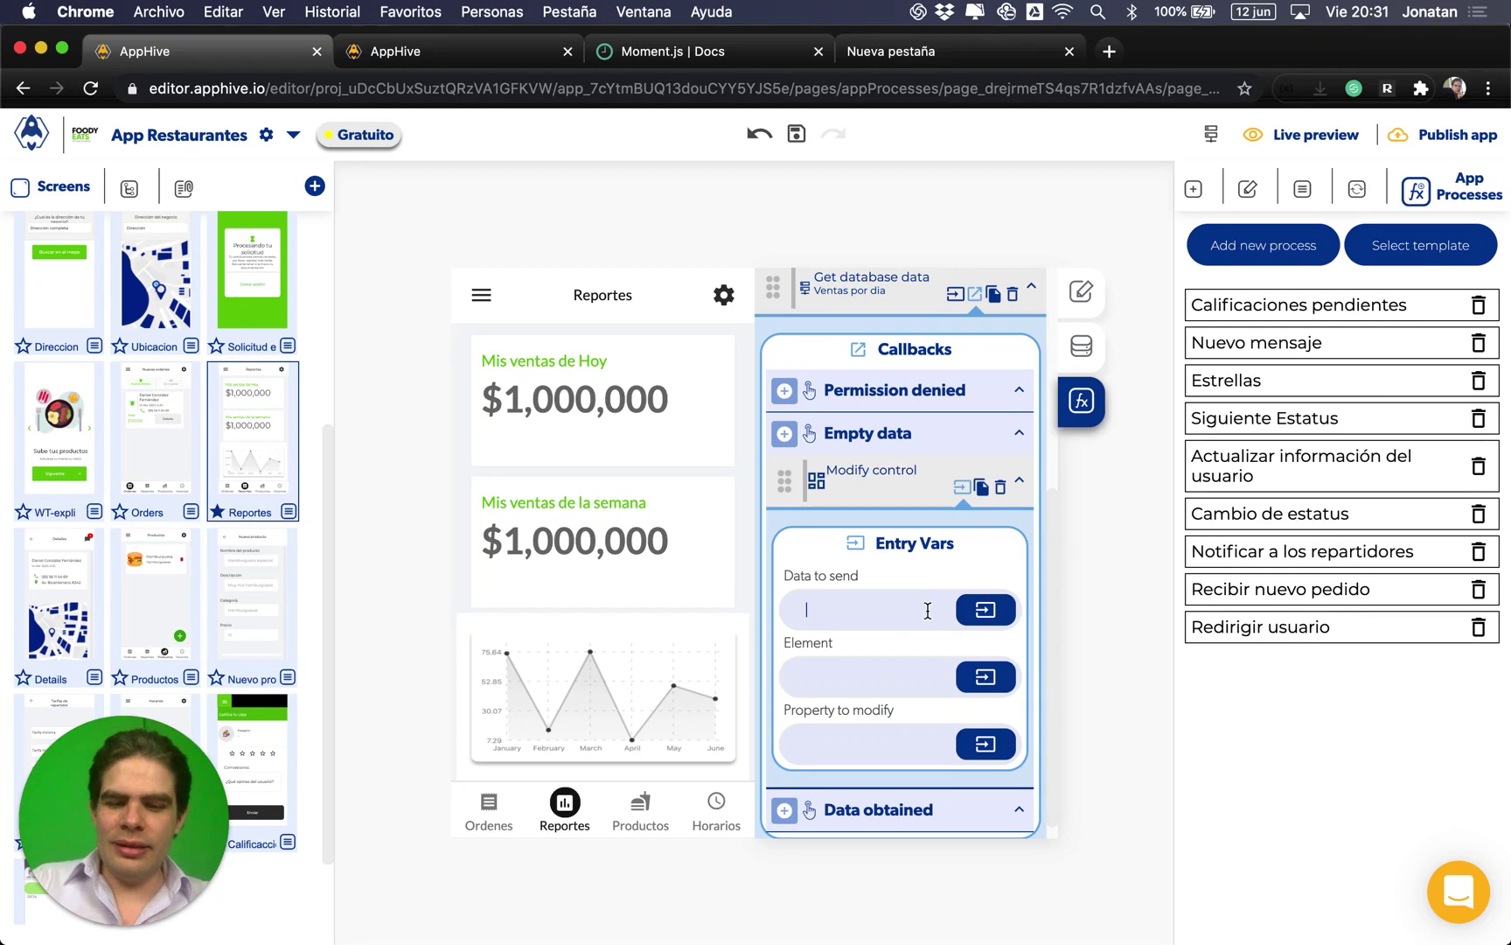
pyautogui.write('$0')
pyautogui.click(986, 676)
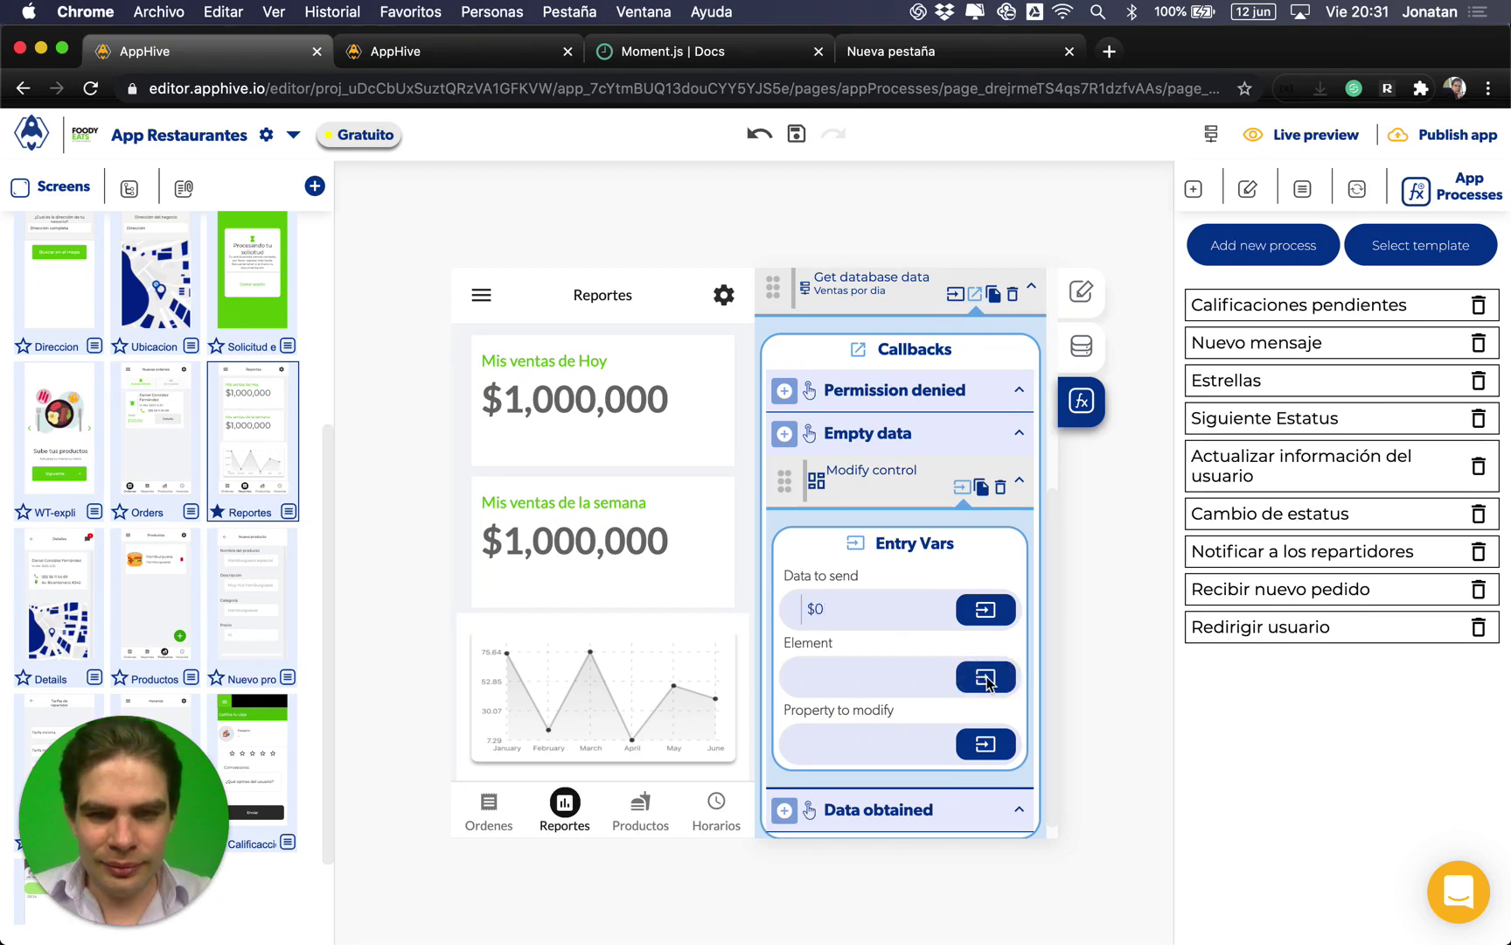
pyautogui.click(987, 679)
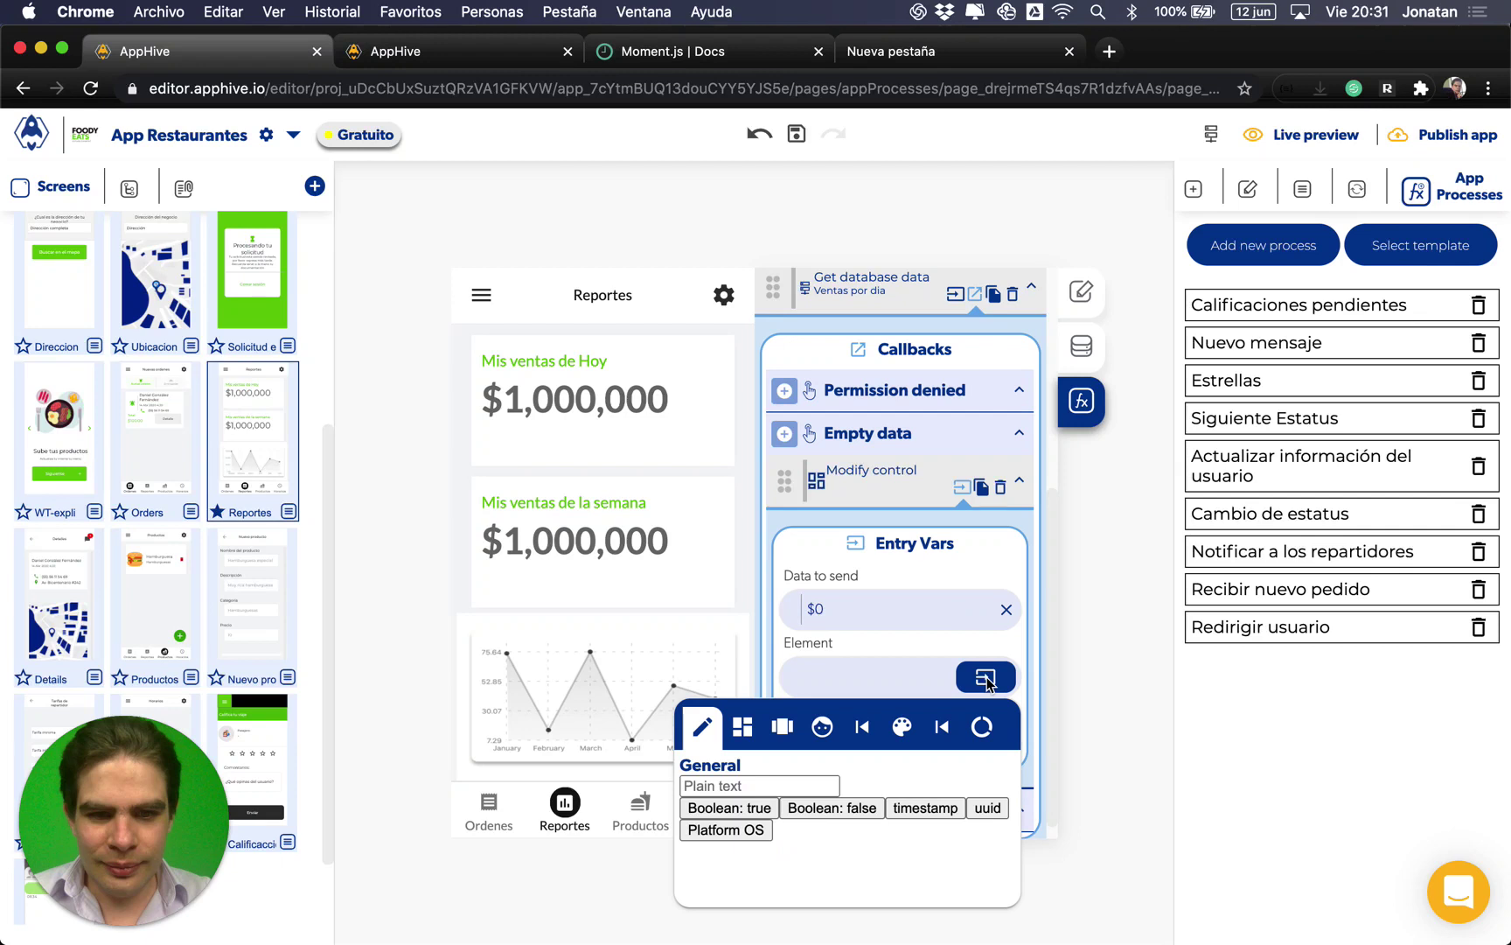
pyautogui.click(743, 728)
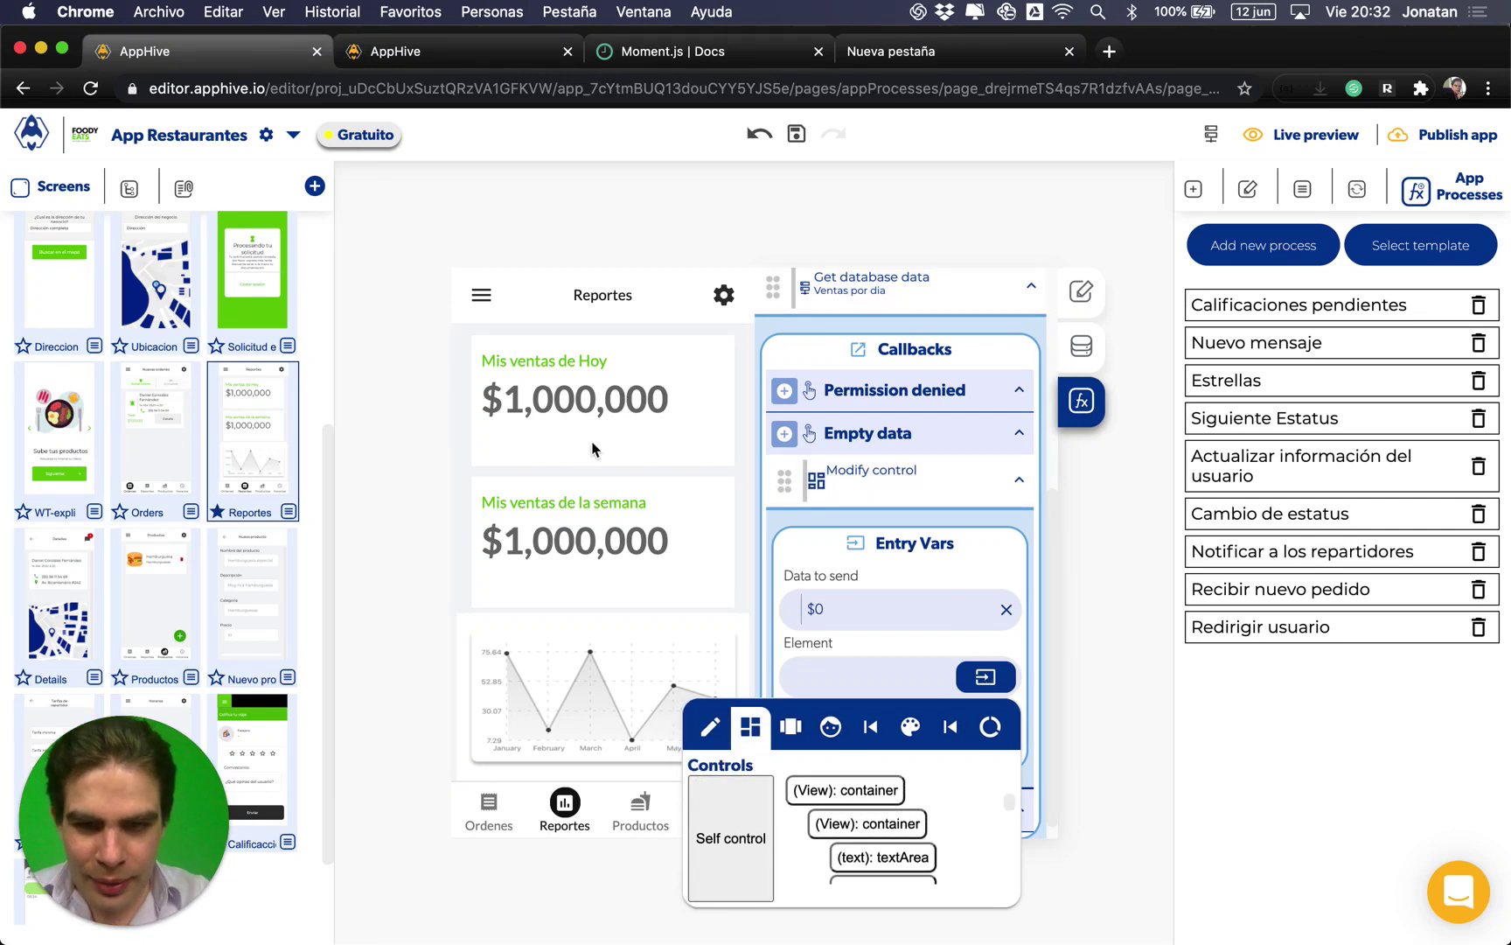
# Step: Rename the amount text control under "Mis ventas de Hoy" as "Venta dia"
pyautogui.click(617, 400)
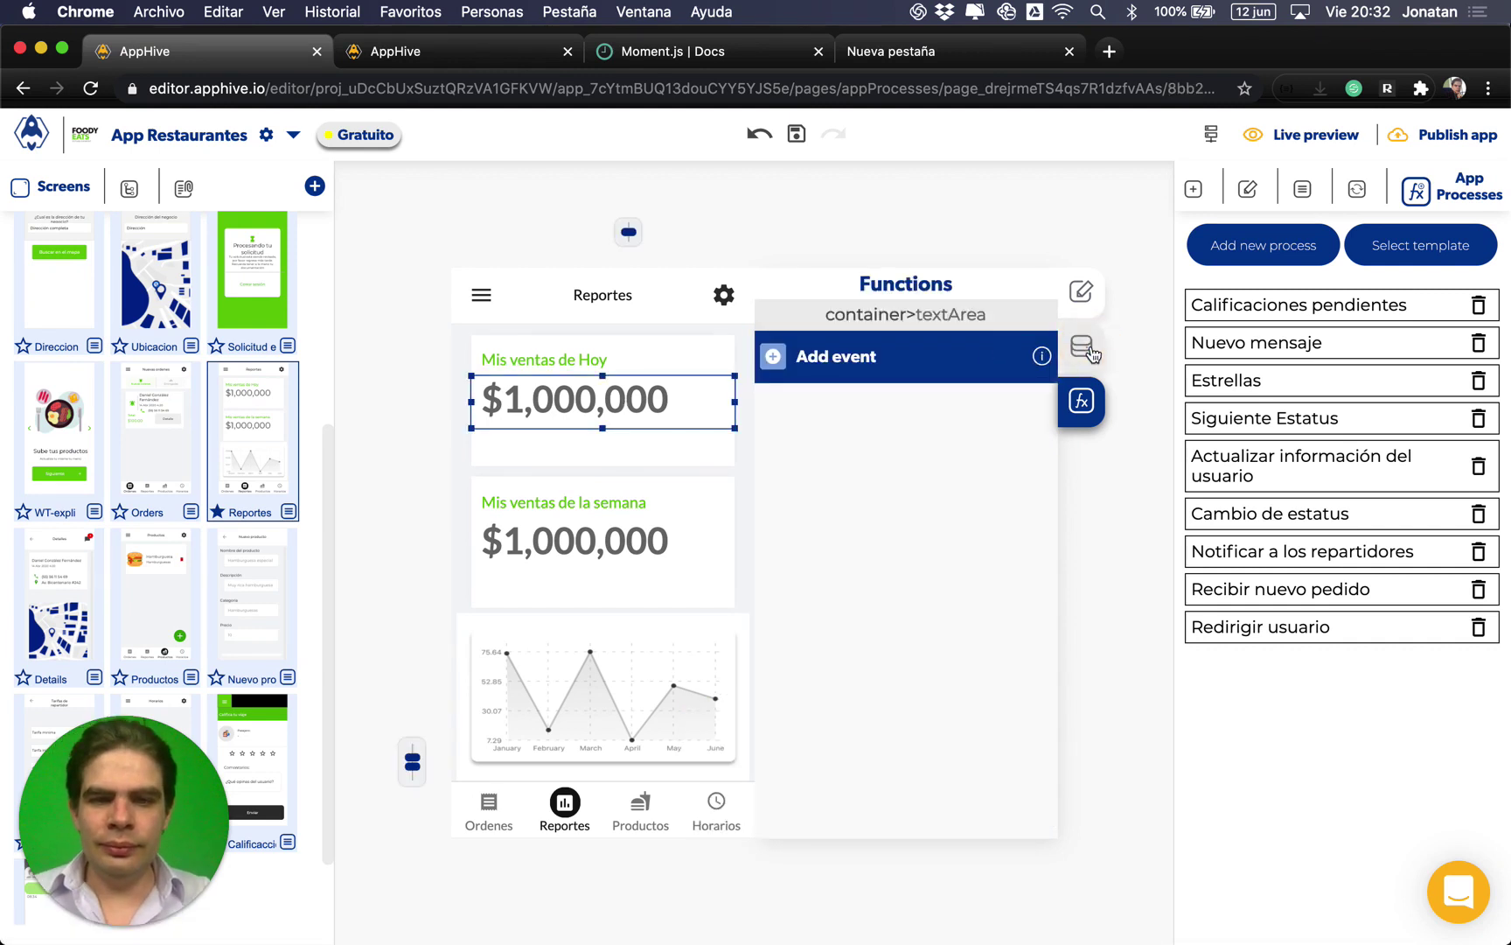
pyautogui.click(1094, 352)
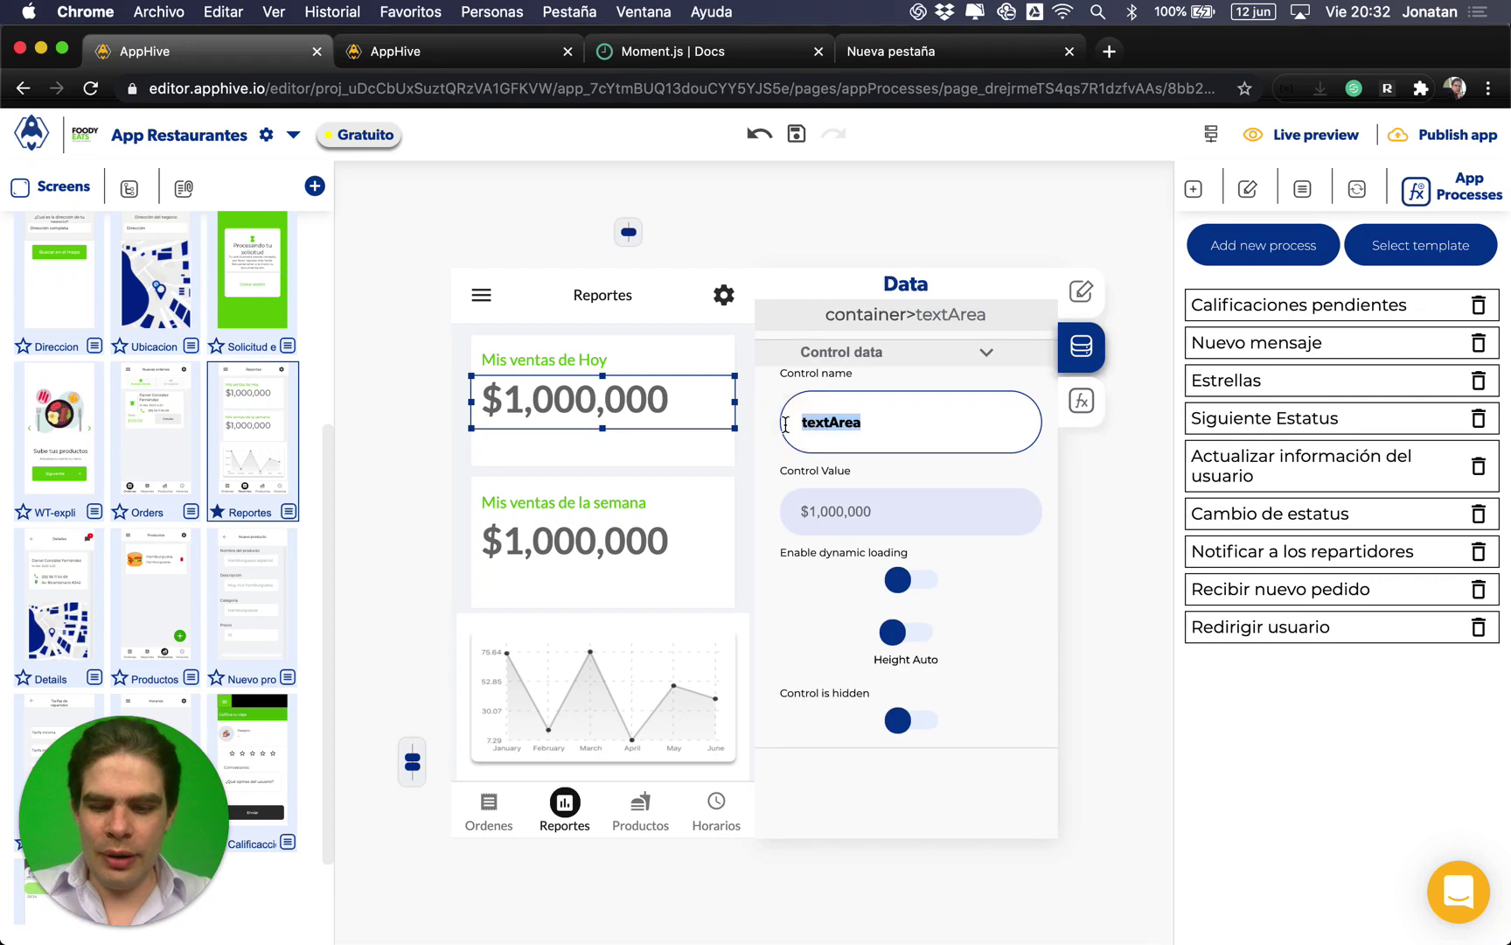
pyautogui.write('Venta s')
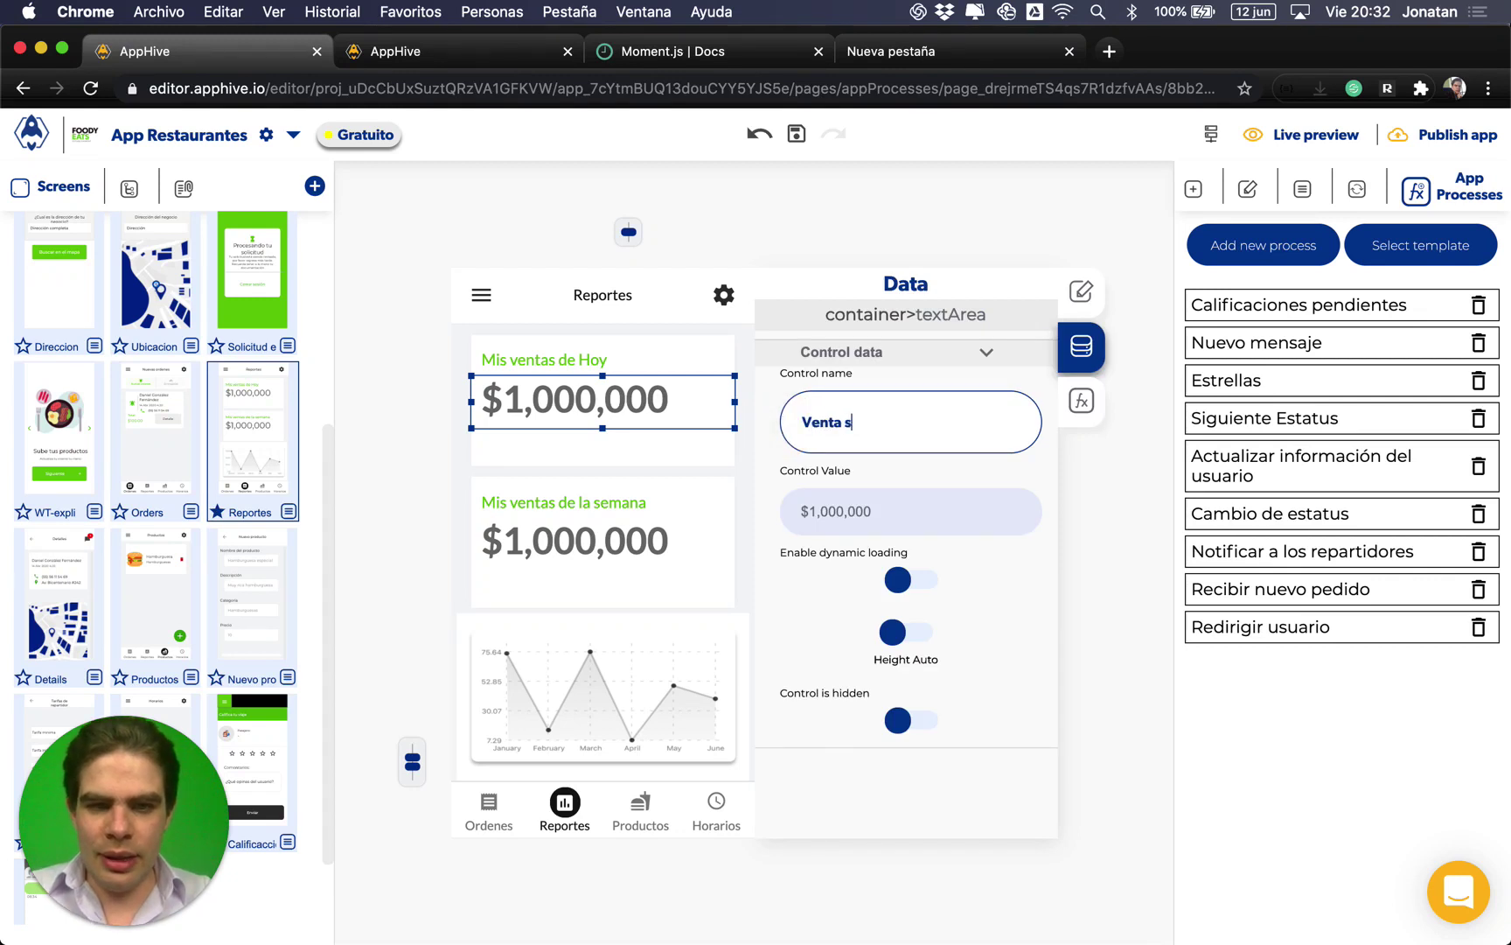
pyautogui.press('BackSpace')
pyautogui.write('dia')
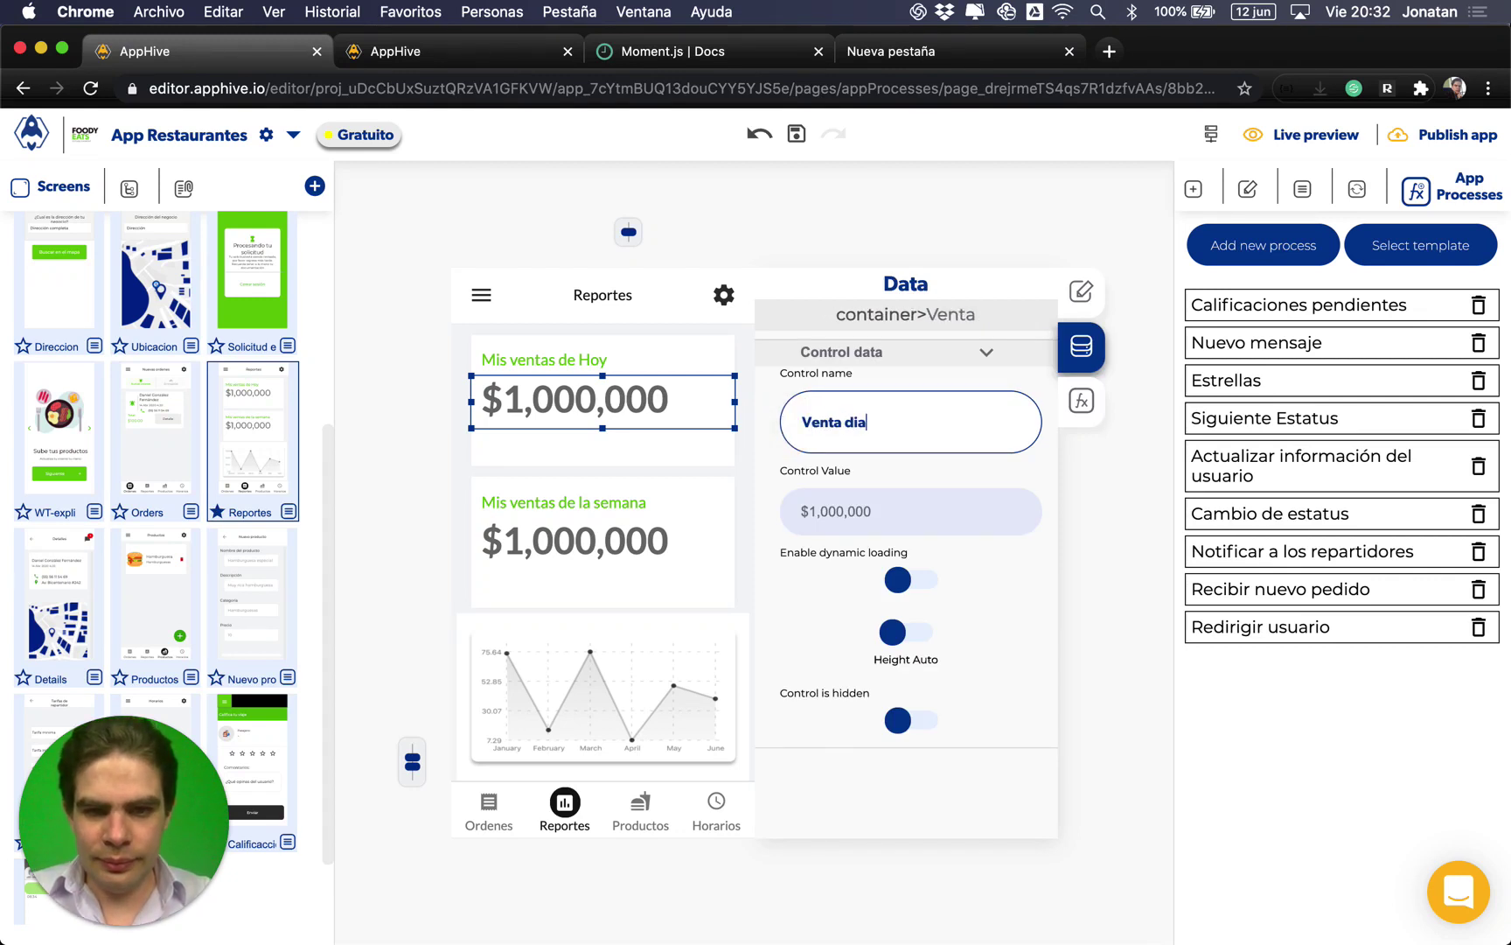
# Step: Rename the amount text control under "Mis ventas de la semana" as "Ventas semana"
pyautogui.click(591, 544)
pyautogui.click(884, 429)
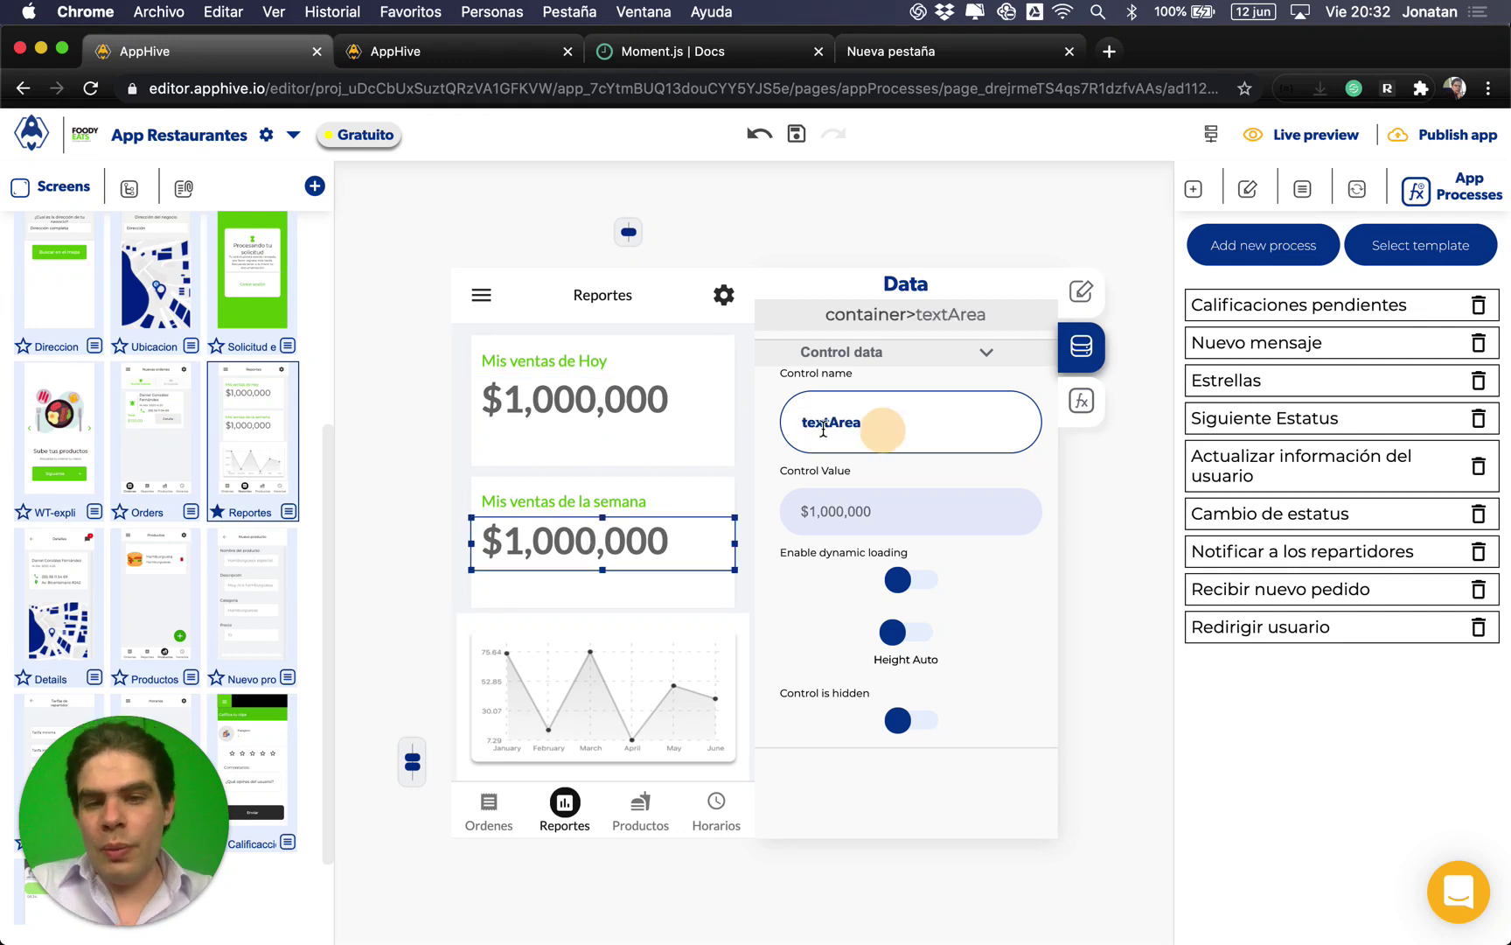
pyautogui.doubleClick(820, 428)
pyautogui.write('Ventas mes')
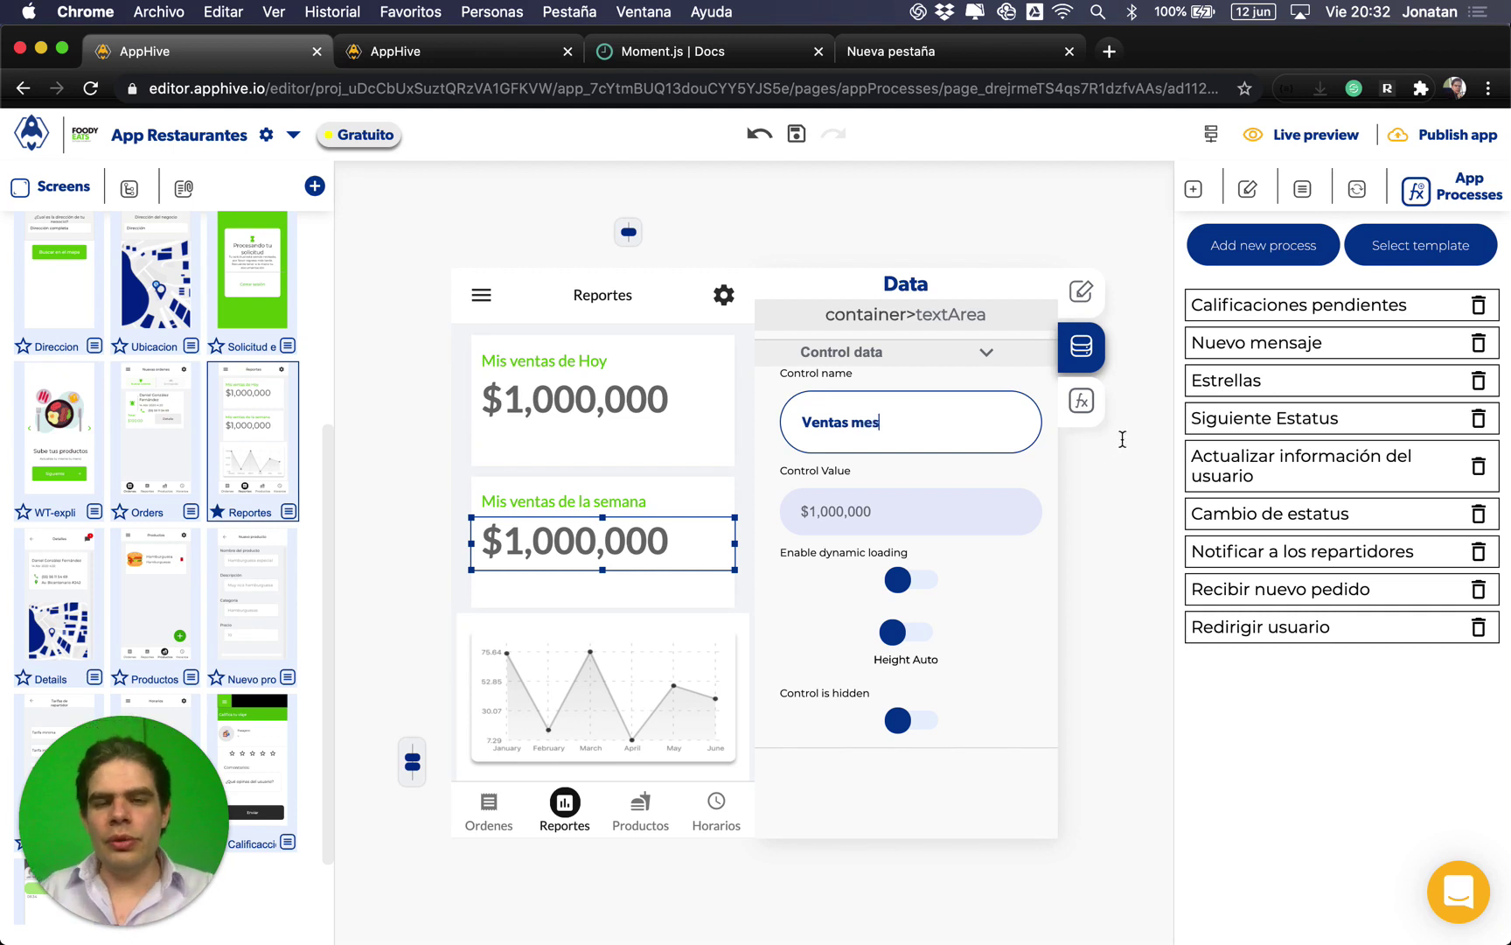
pyautogui.doubleClick(868, 423)
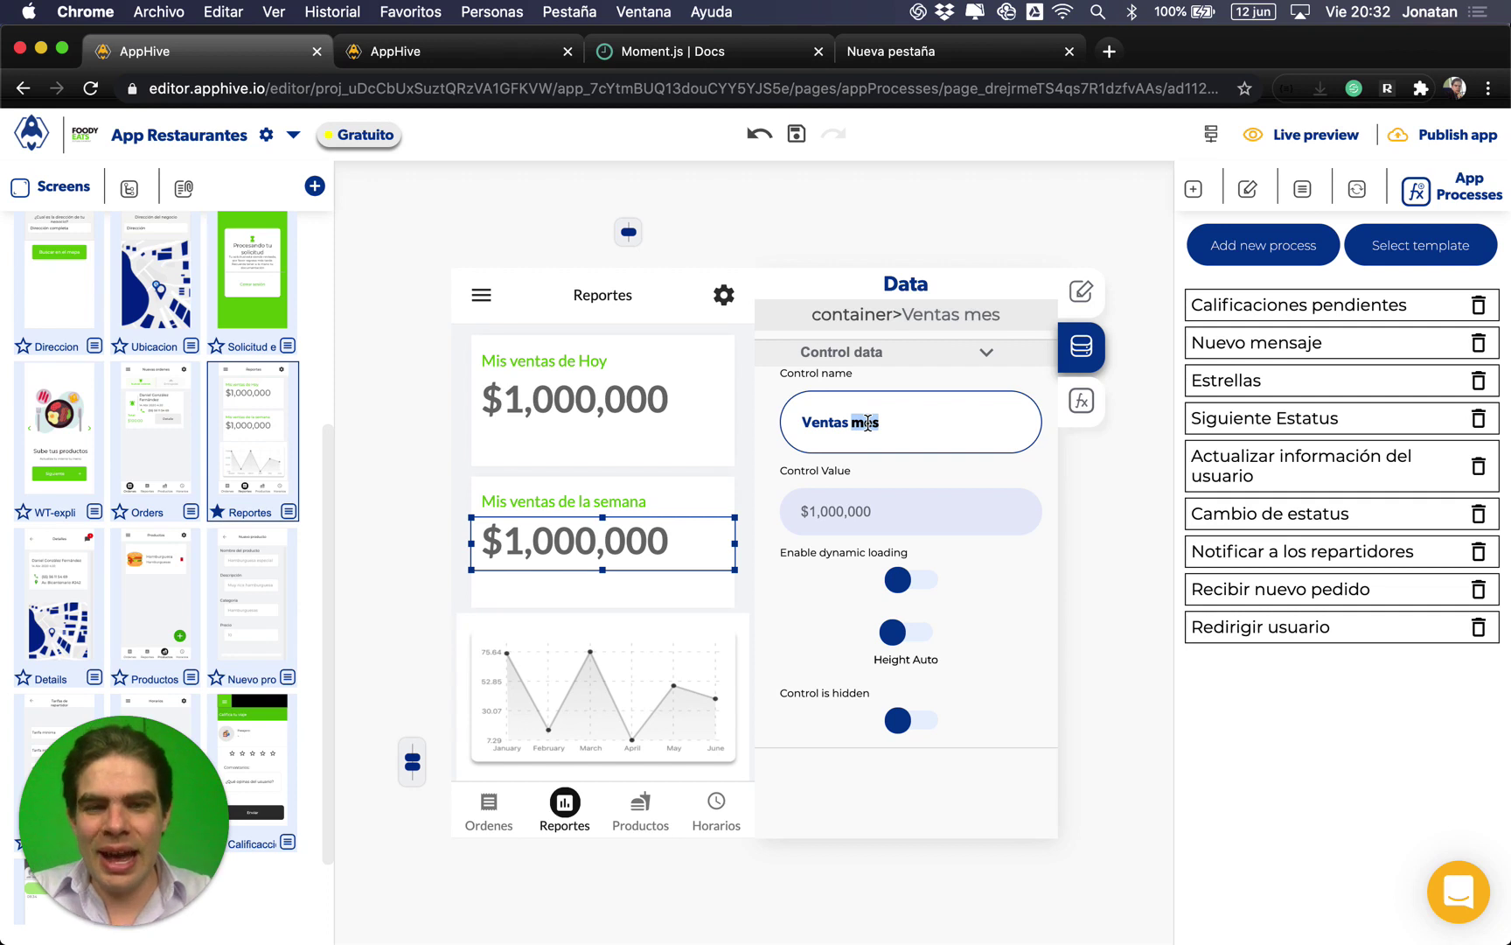
pyautogui.write('semana')
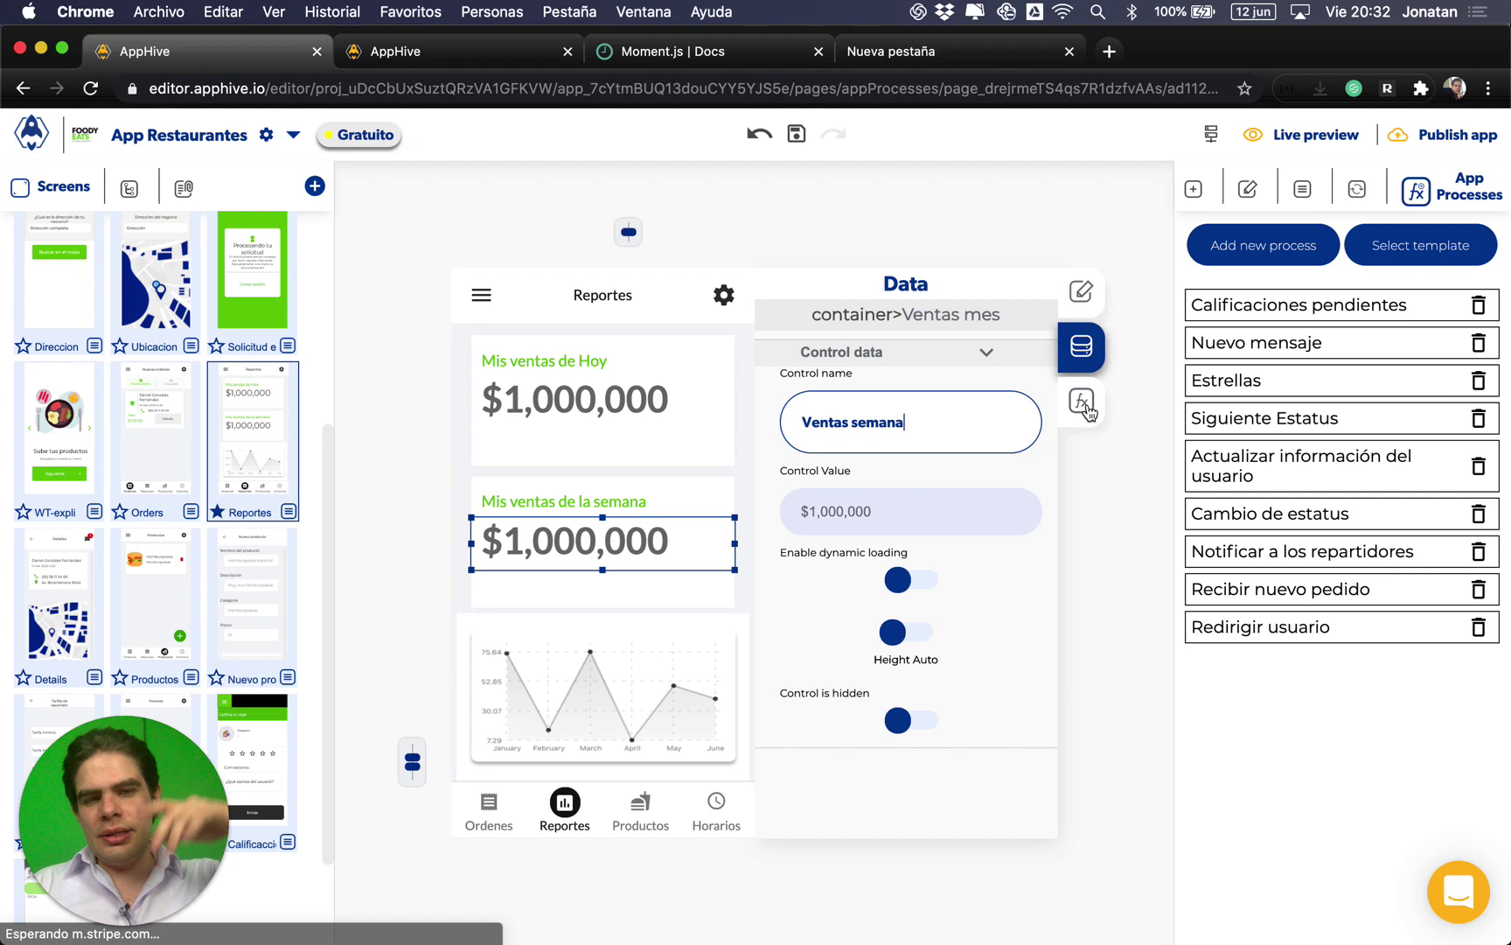
# Step: Set the Element of the Modify control function in the Empty data callback to the Venta dia text control
pyautogui.click(1082, 402)
pyautogui.click(1161, 441)
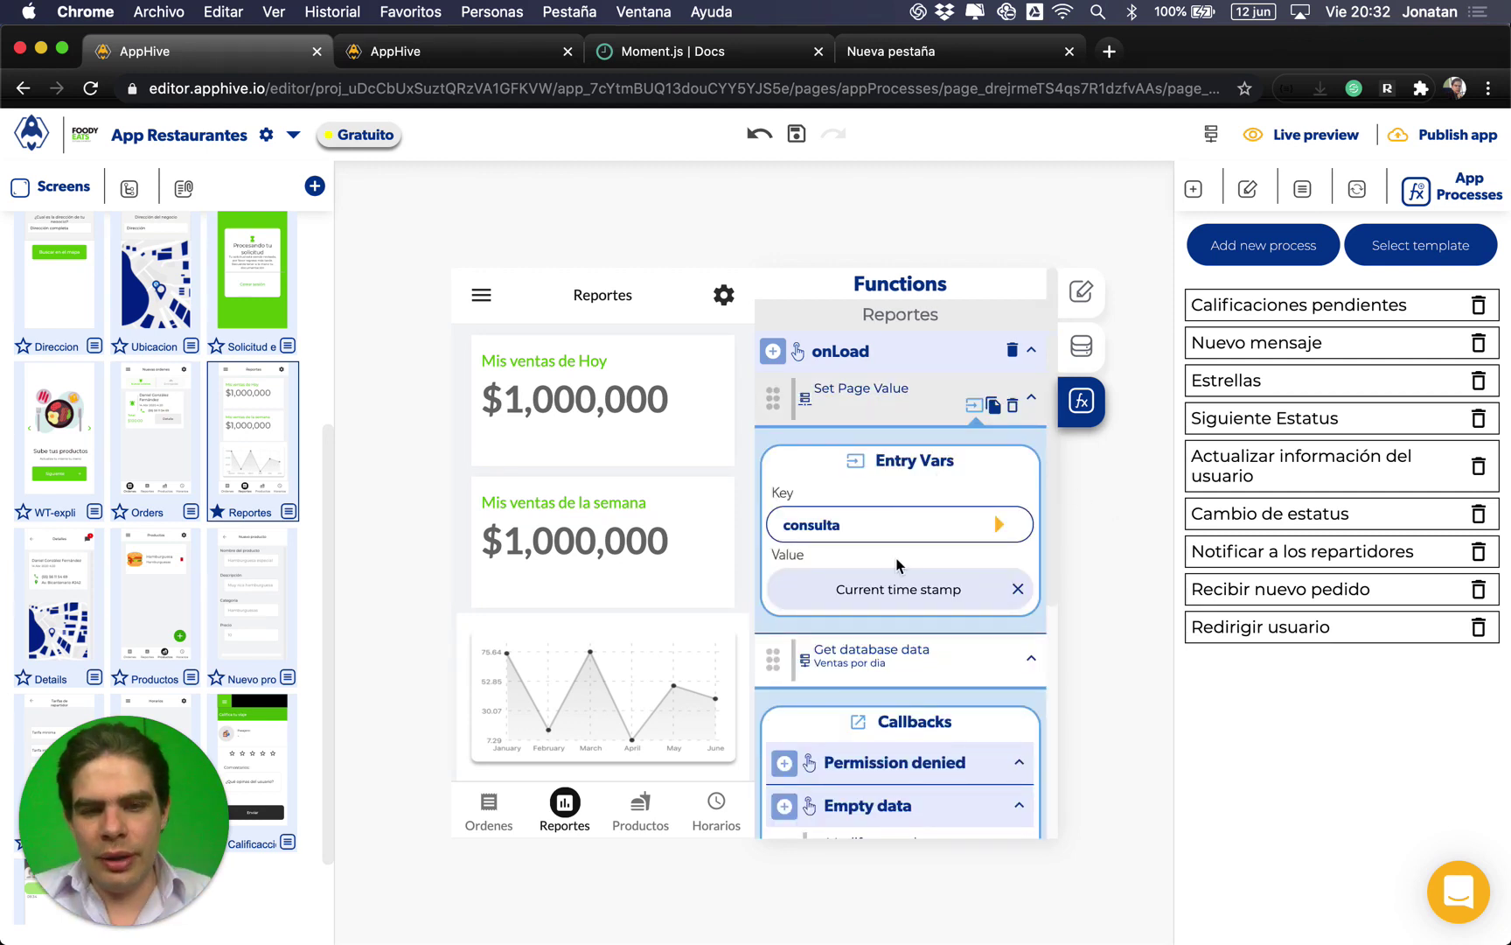
pyautogui.scroll(-5, 897, 564)
pyautogui.click(986, 658)
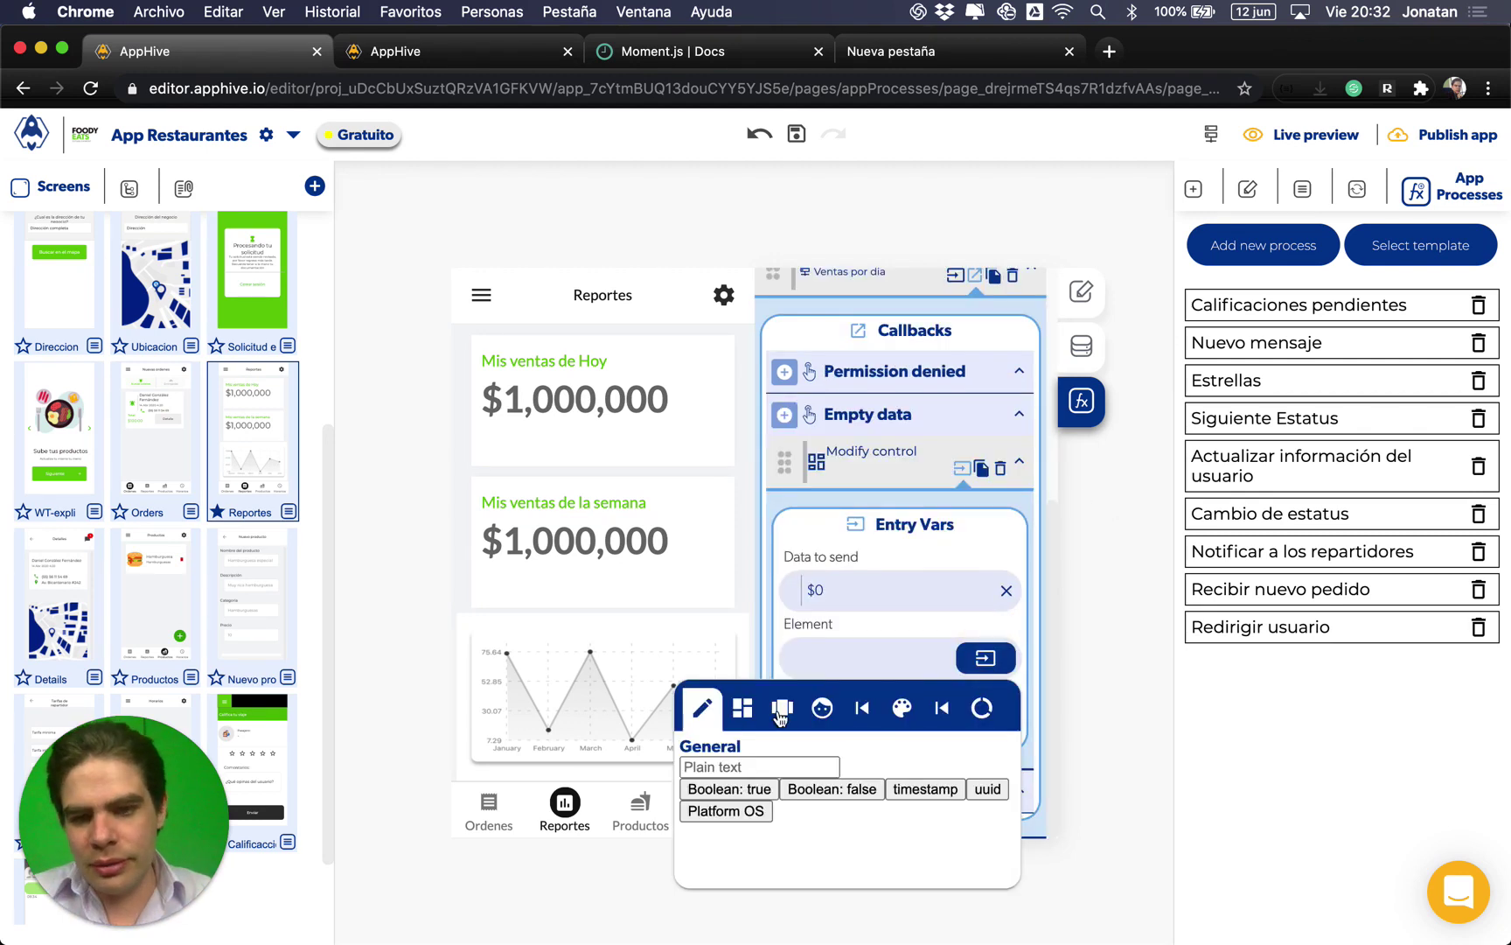
pyautogui.click(750, 708)
pyautogui.scroll(-6, 877, 831)
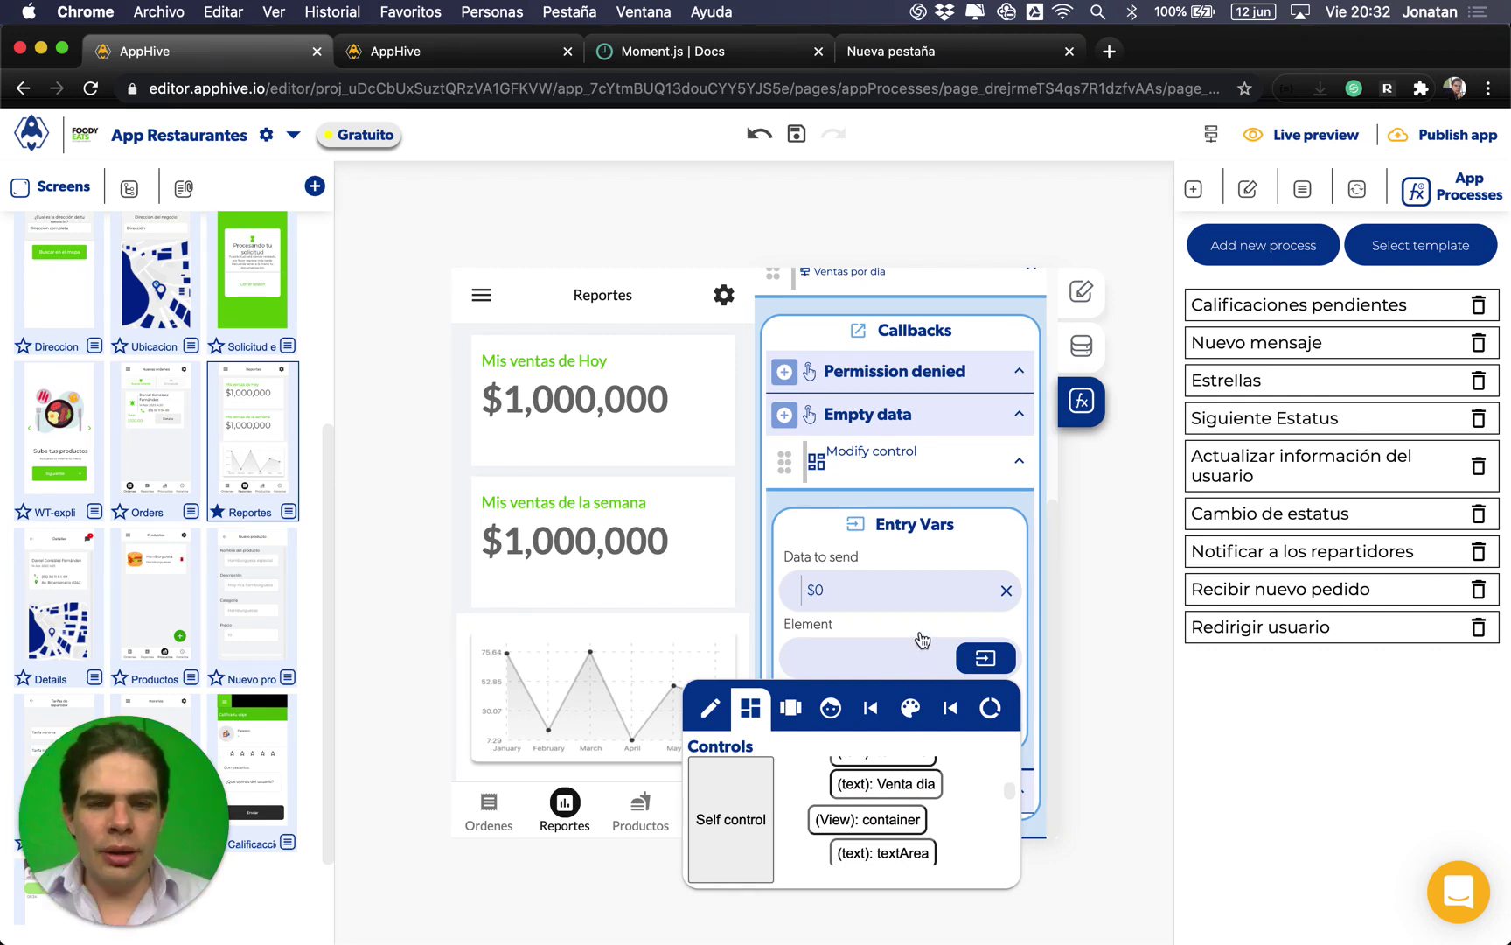
pyautogui.moveTo(920, 638); pyautogui.dragTo(920, 631)
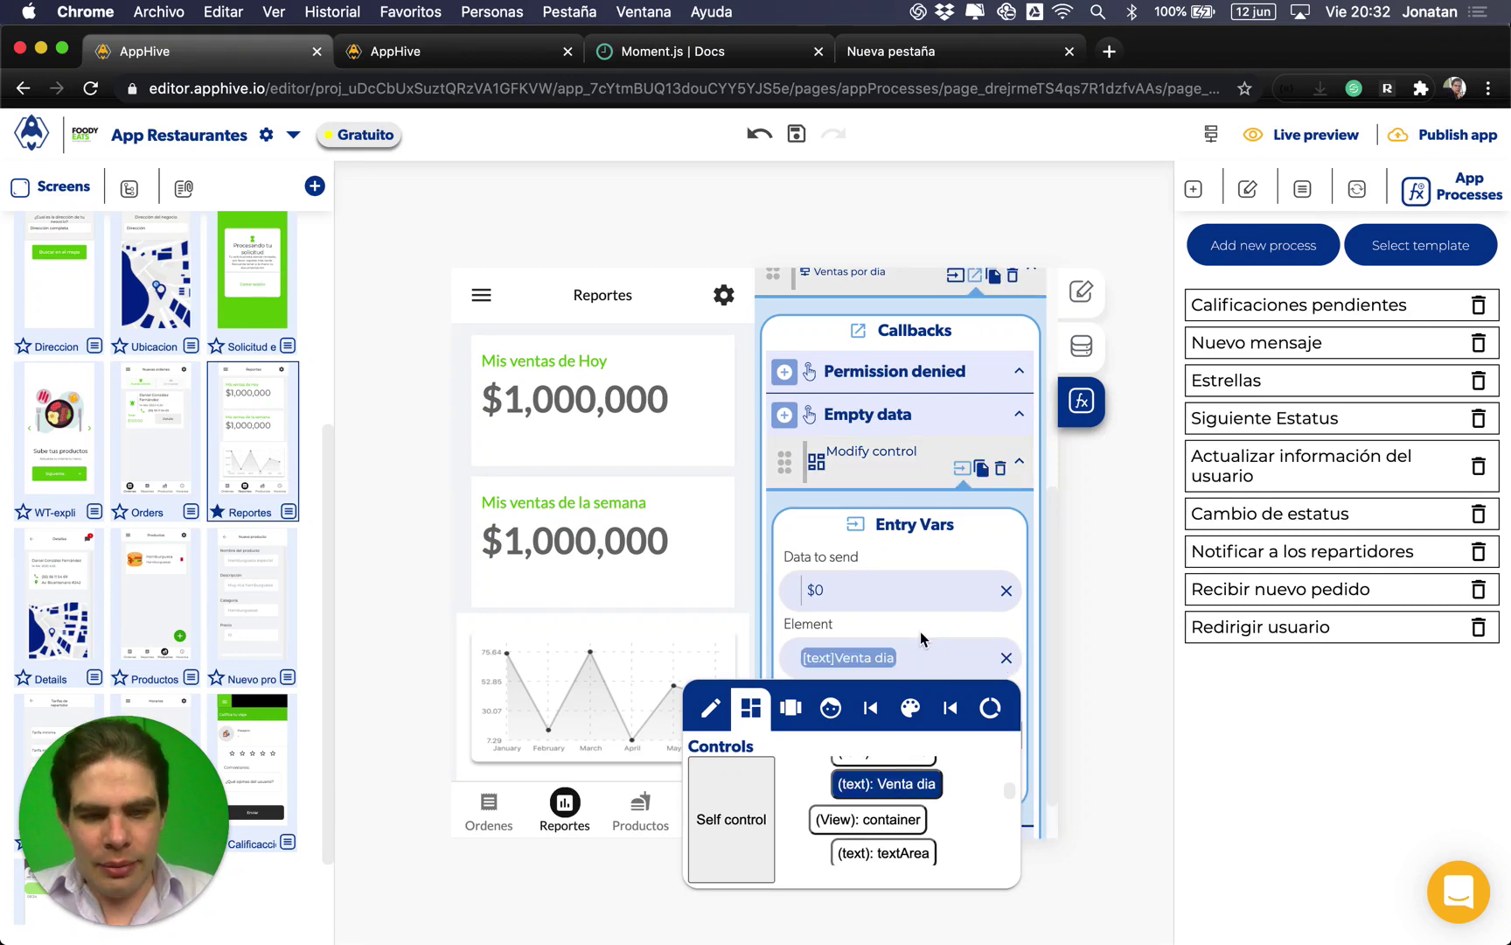
# Step: Set the Property to modify of the Modify control function in the Empty data callback to text
pyautogui.click(922, 736)
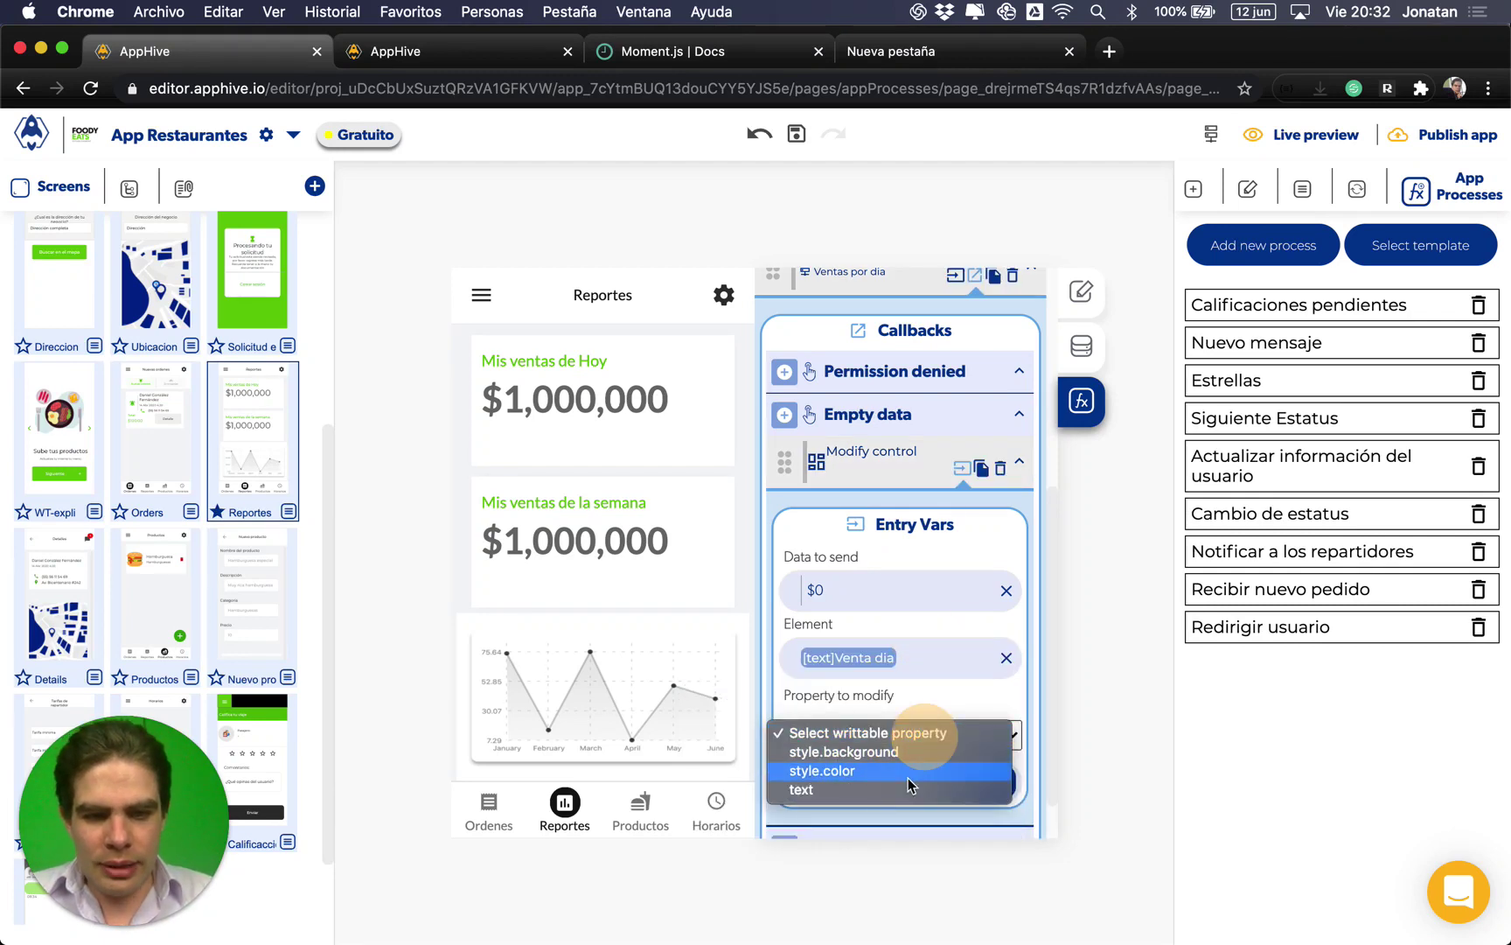
pyautogui.click(905, 784)
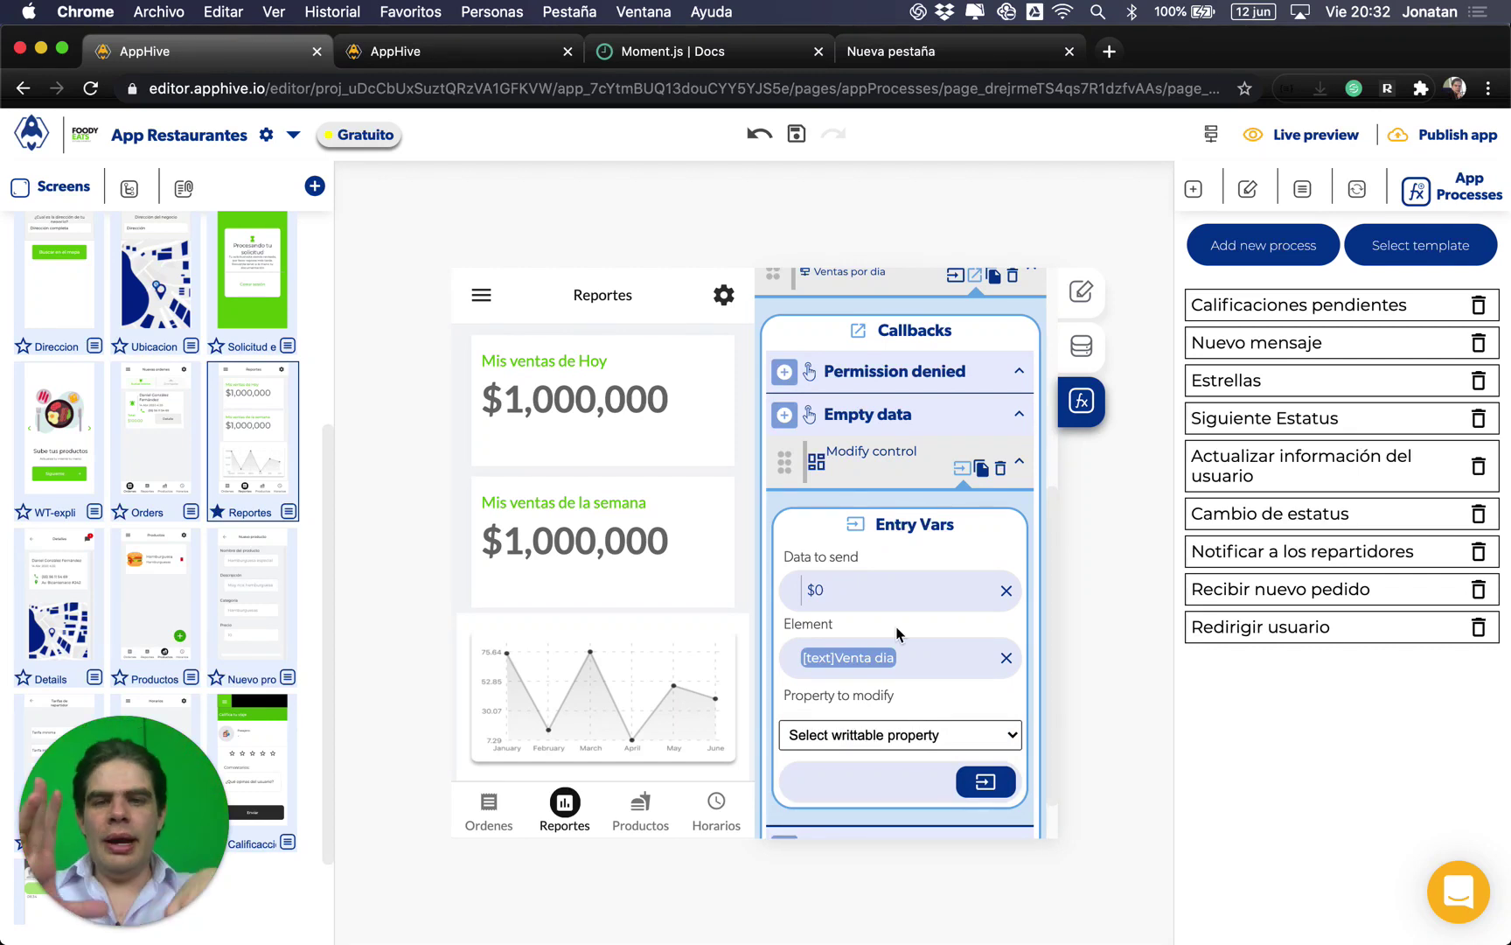
pyautogui.scroll(-2, 844, 573)
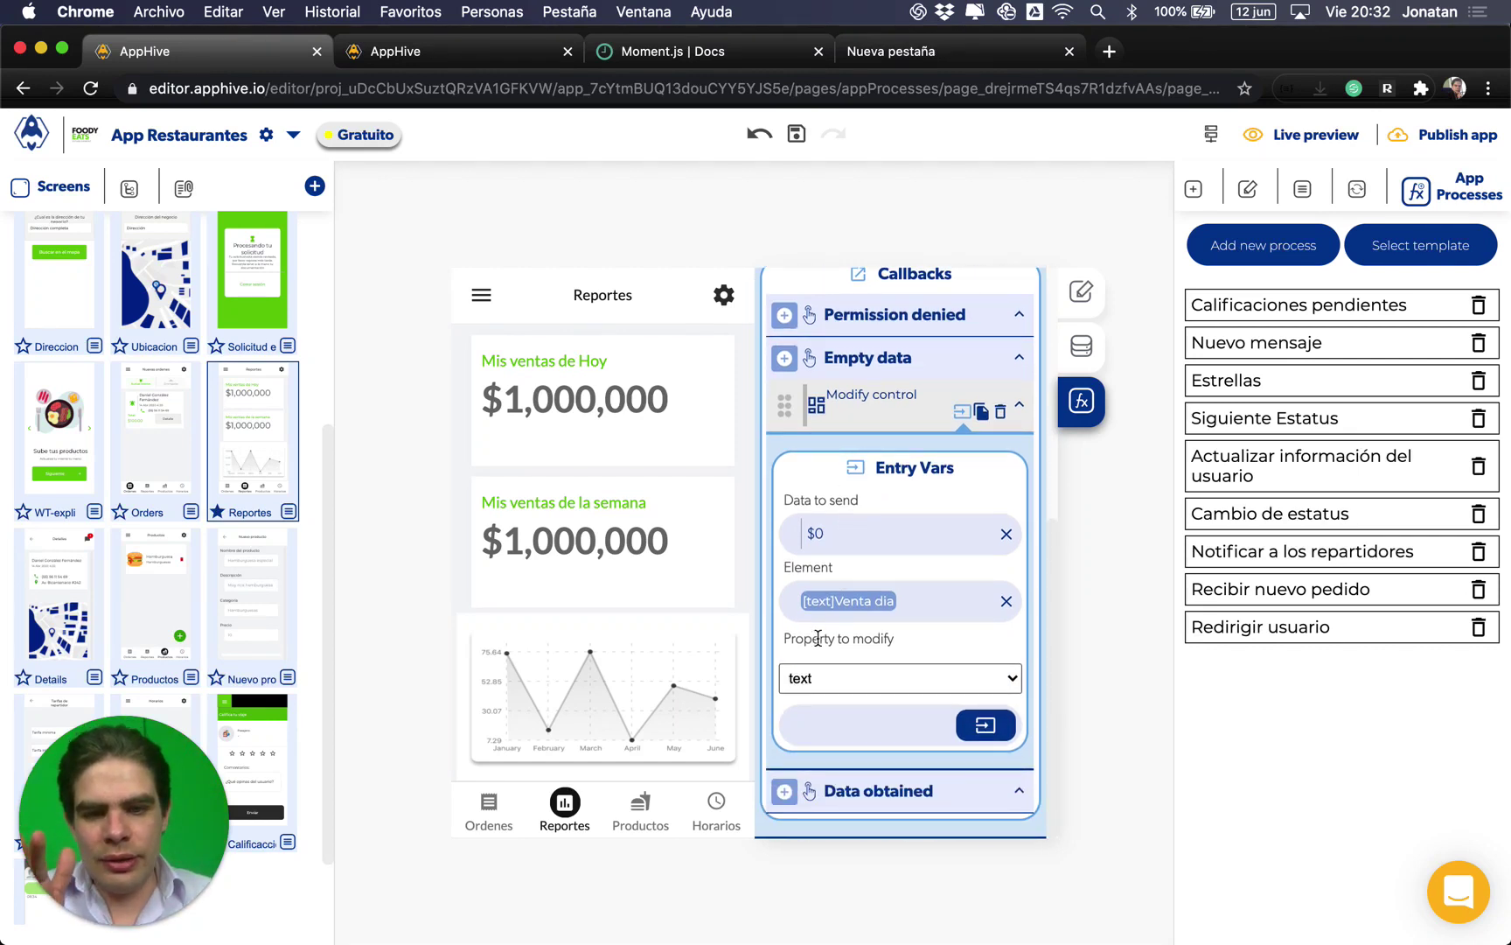
# Step: Add a Set Page Value function to the Data obtained callback of Ventas por dia
pyautogui.moveTo(784, 404); pyautogui.dragTo(784, 800)
pyautogui.moveTo(787, 612)
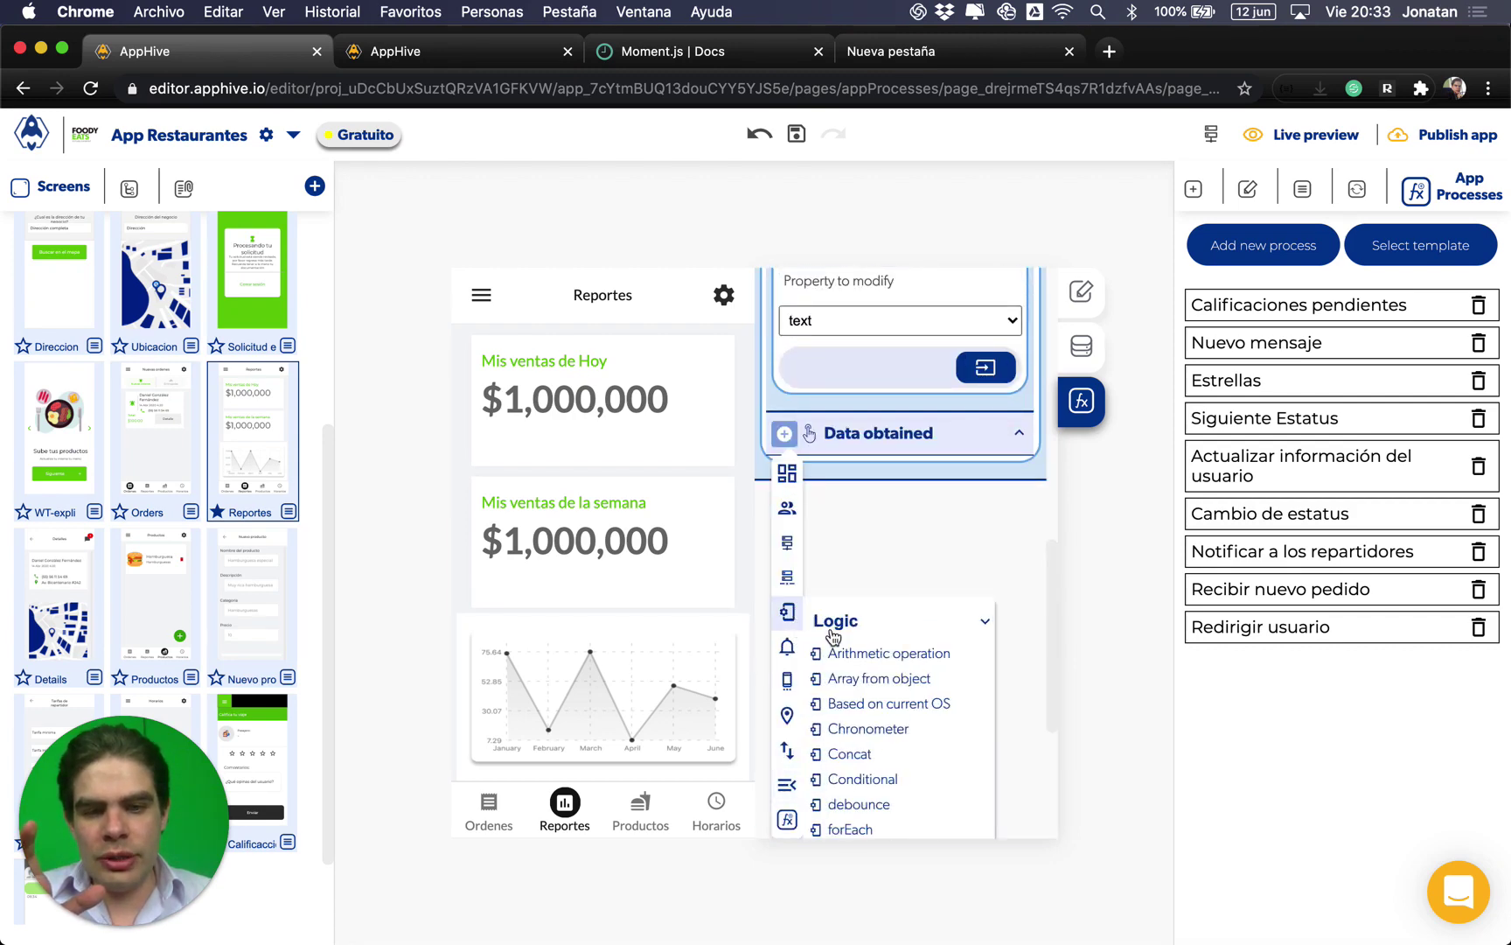
pyautogui.scroll(-5, 870, 787)
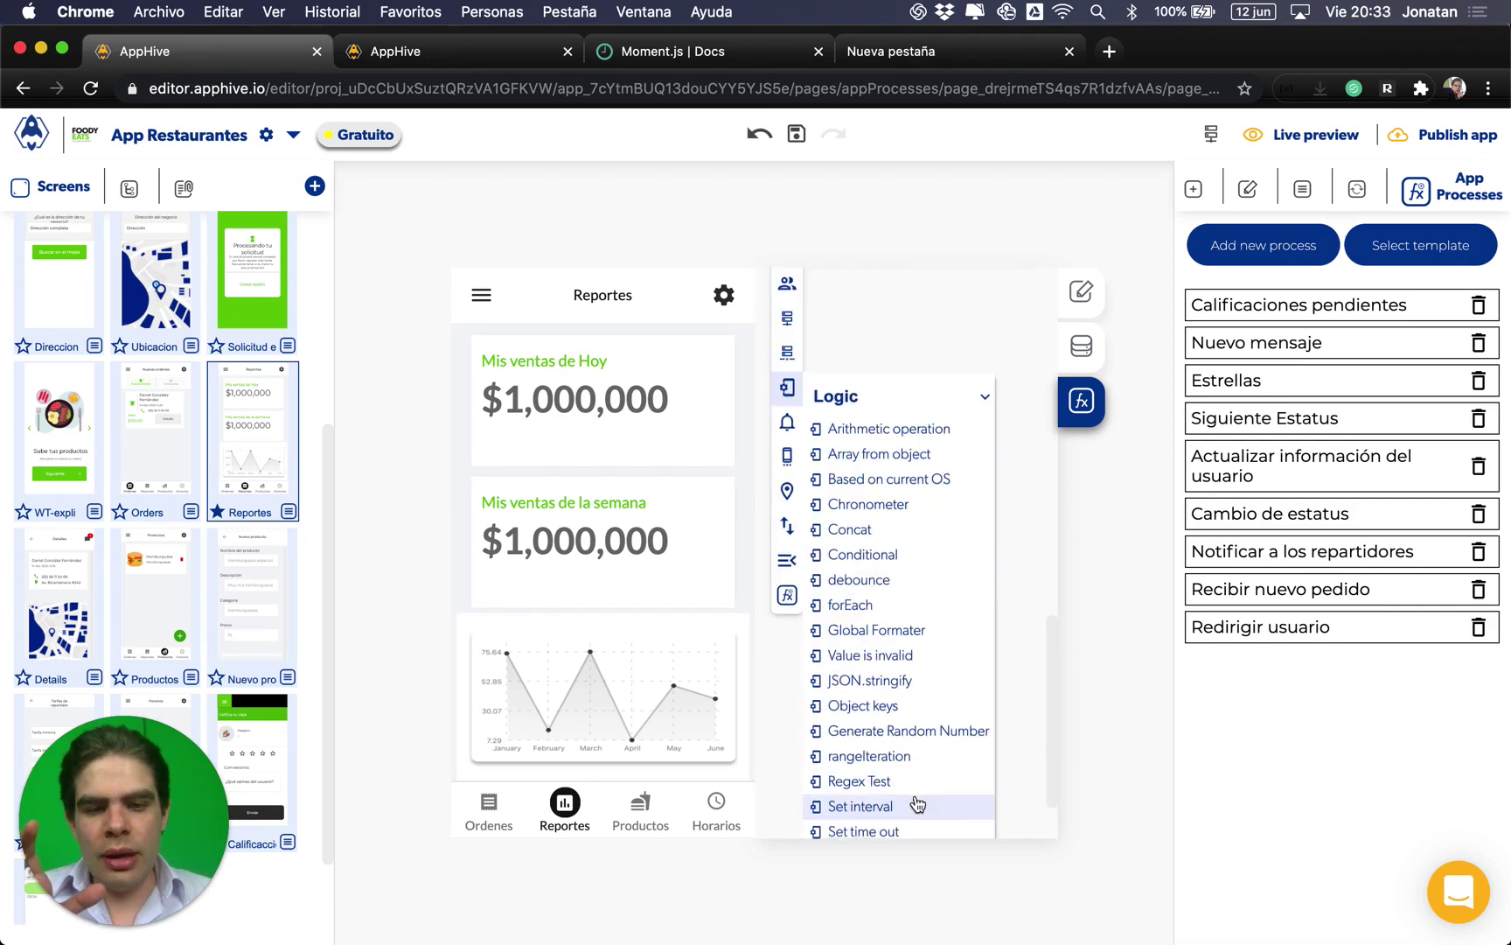
pyautogui.scroll(5, 806, 354)
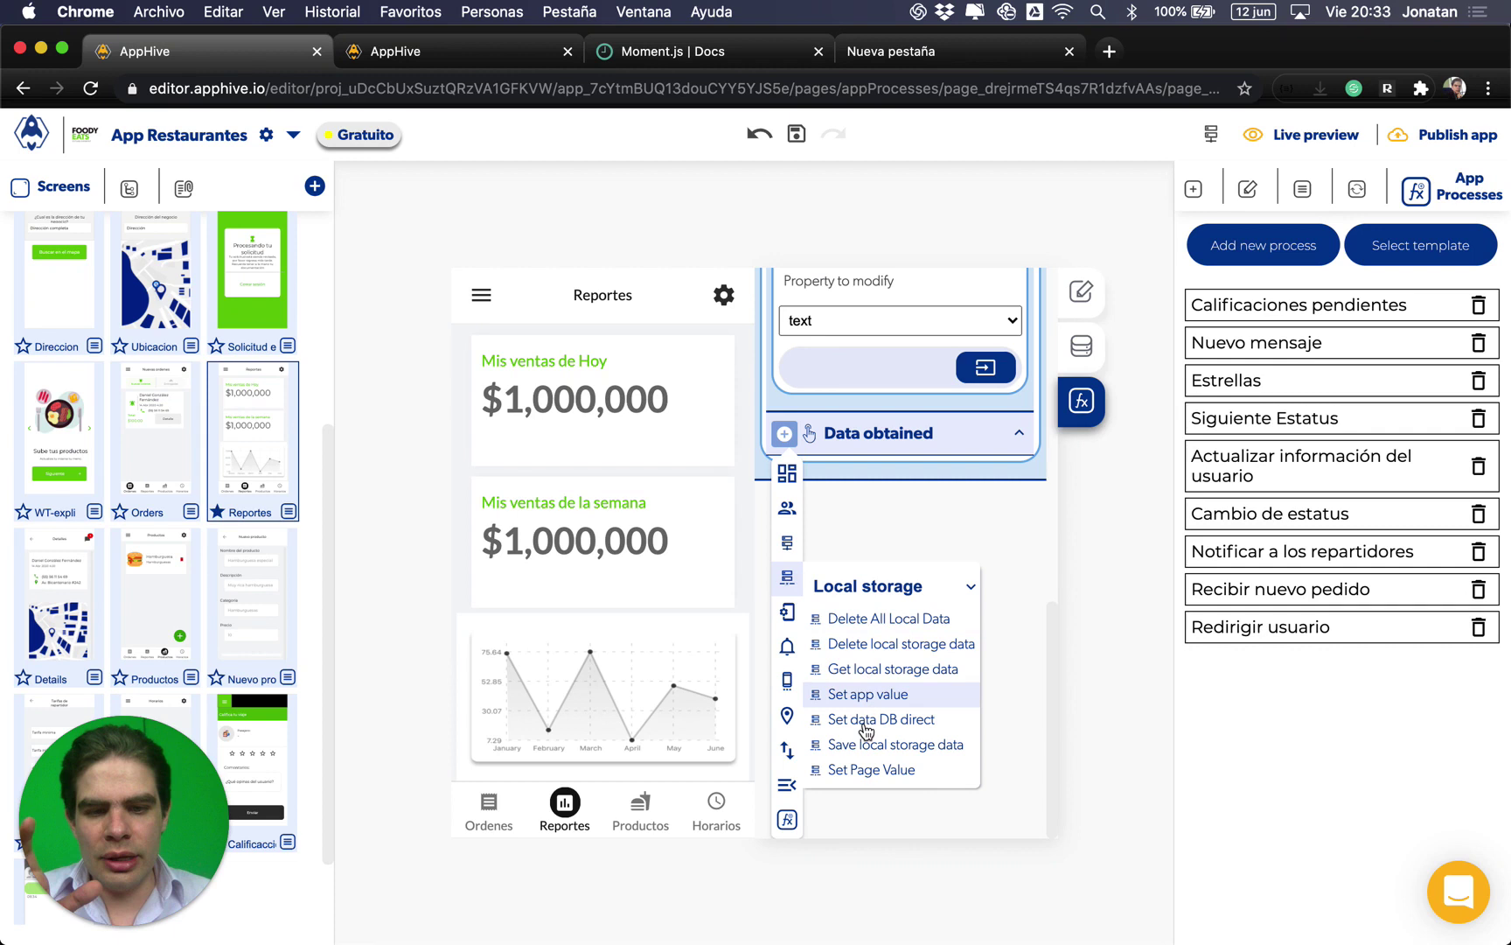
pyautogui.click(858, 772)
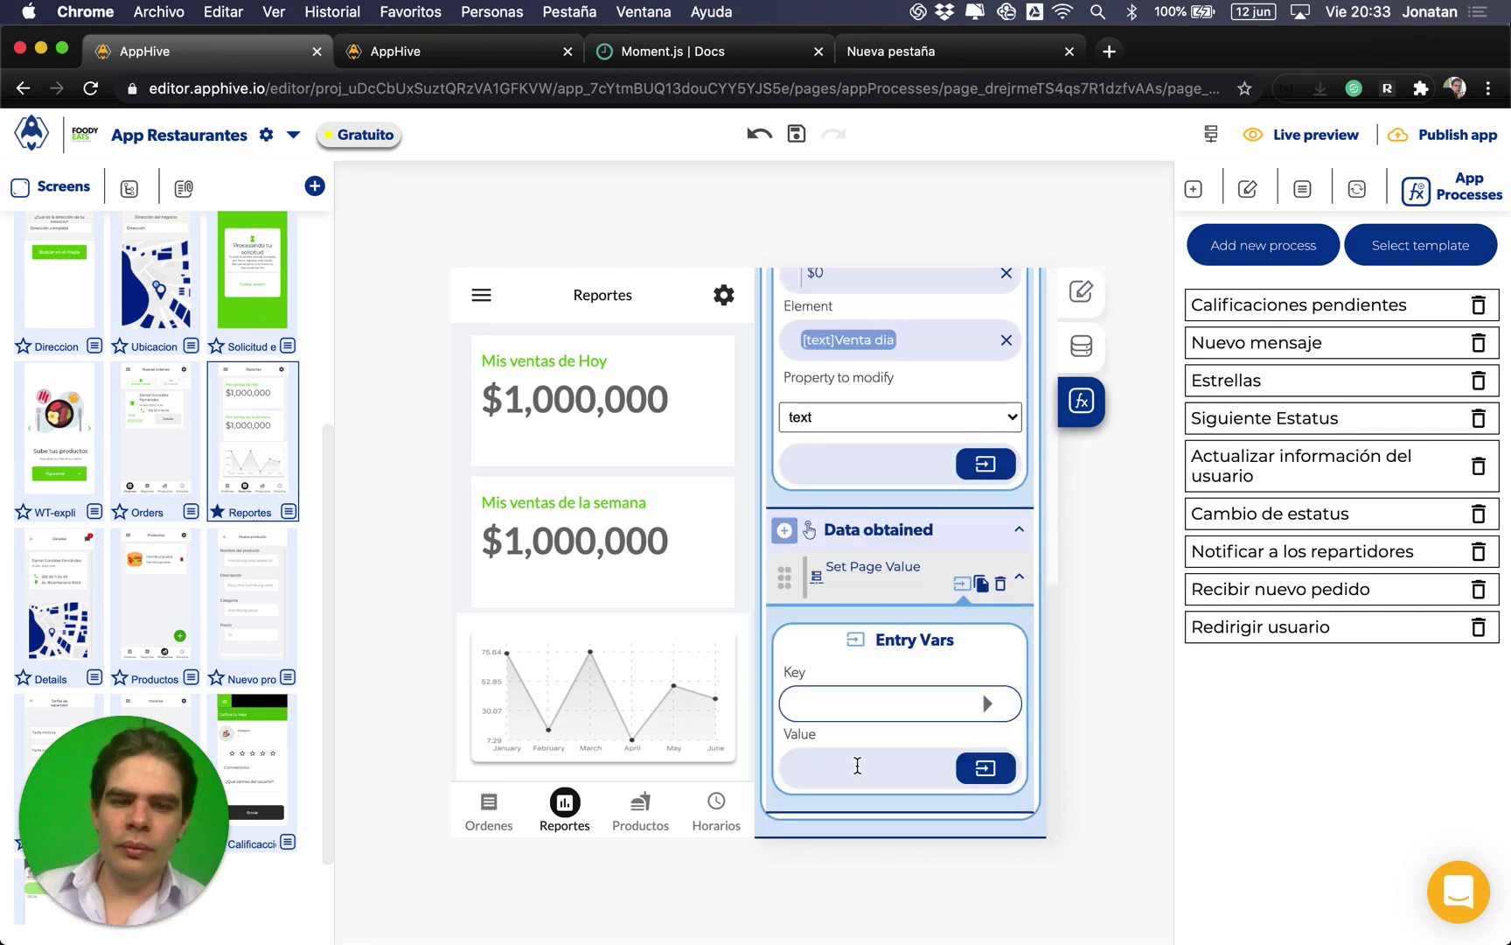
# Step: Set the Key of the Set Page Value function to Total dia and its Value to 0
pyautogui.click(966, 715)
pyautogui.scroll(-1, 888, 796)
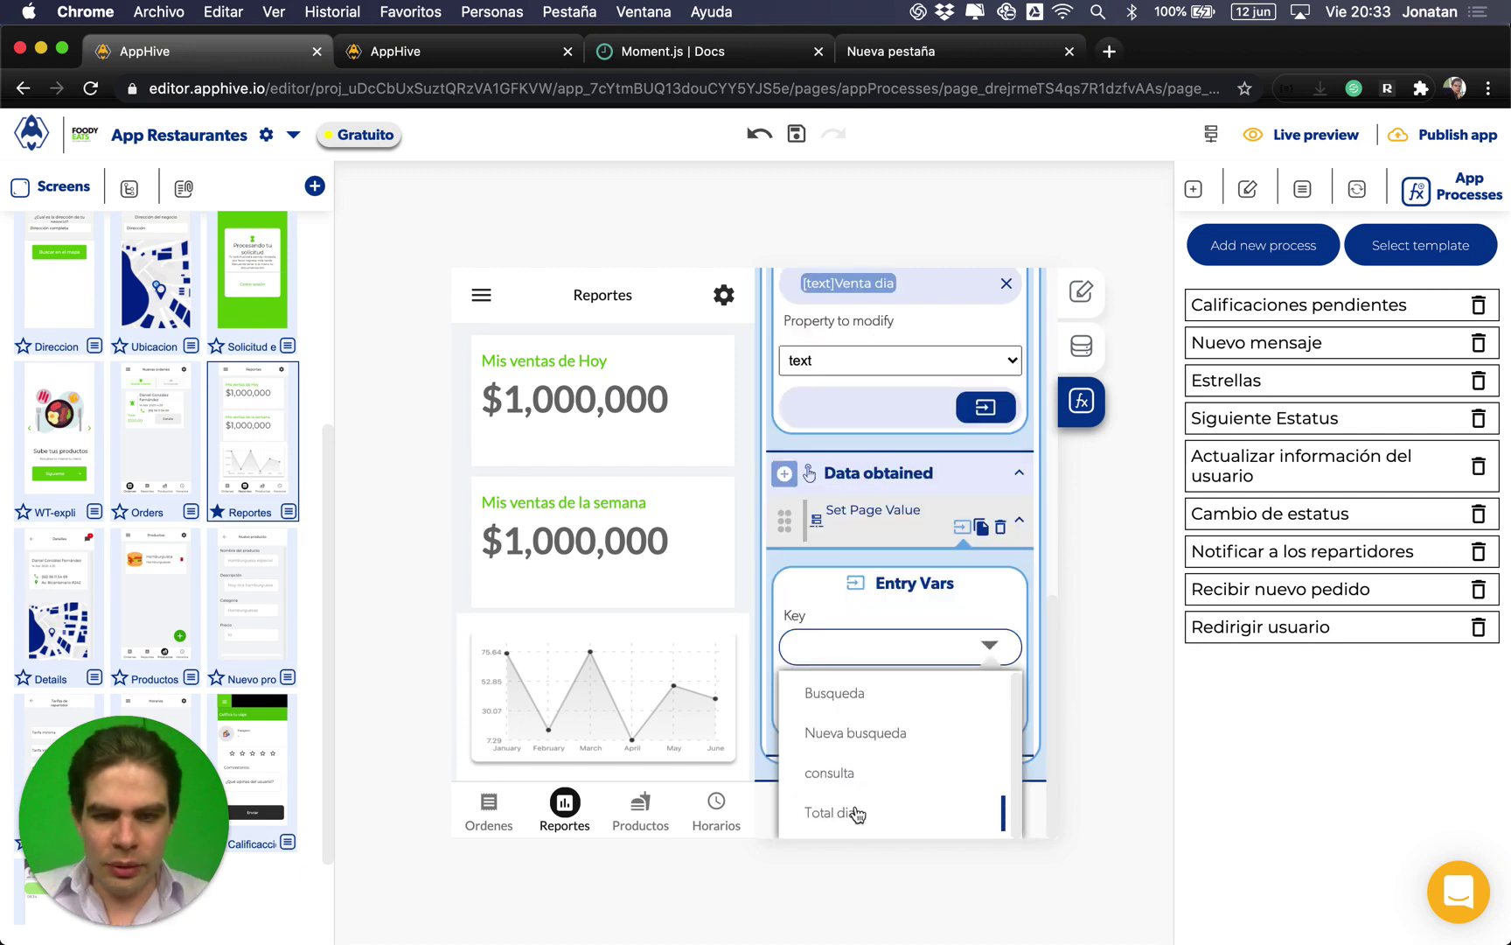
pyautogui.click(855, 811)
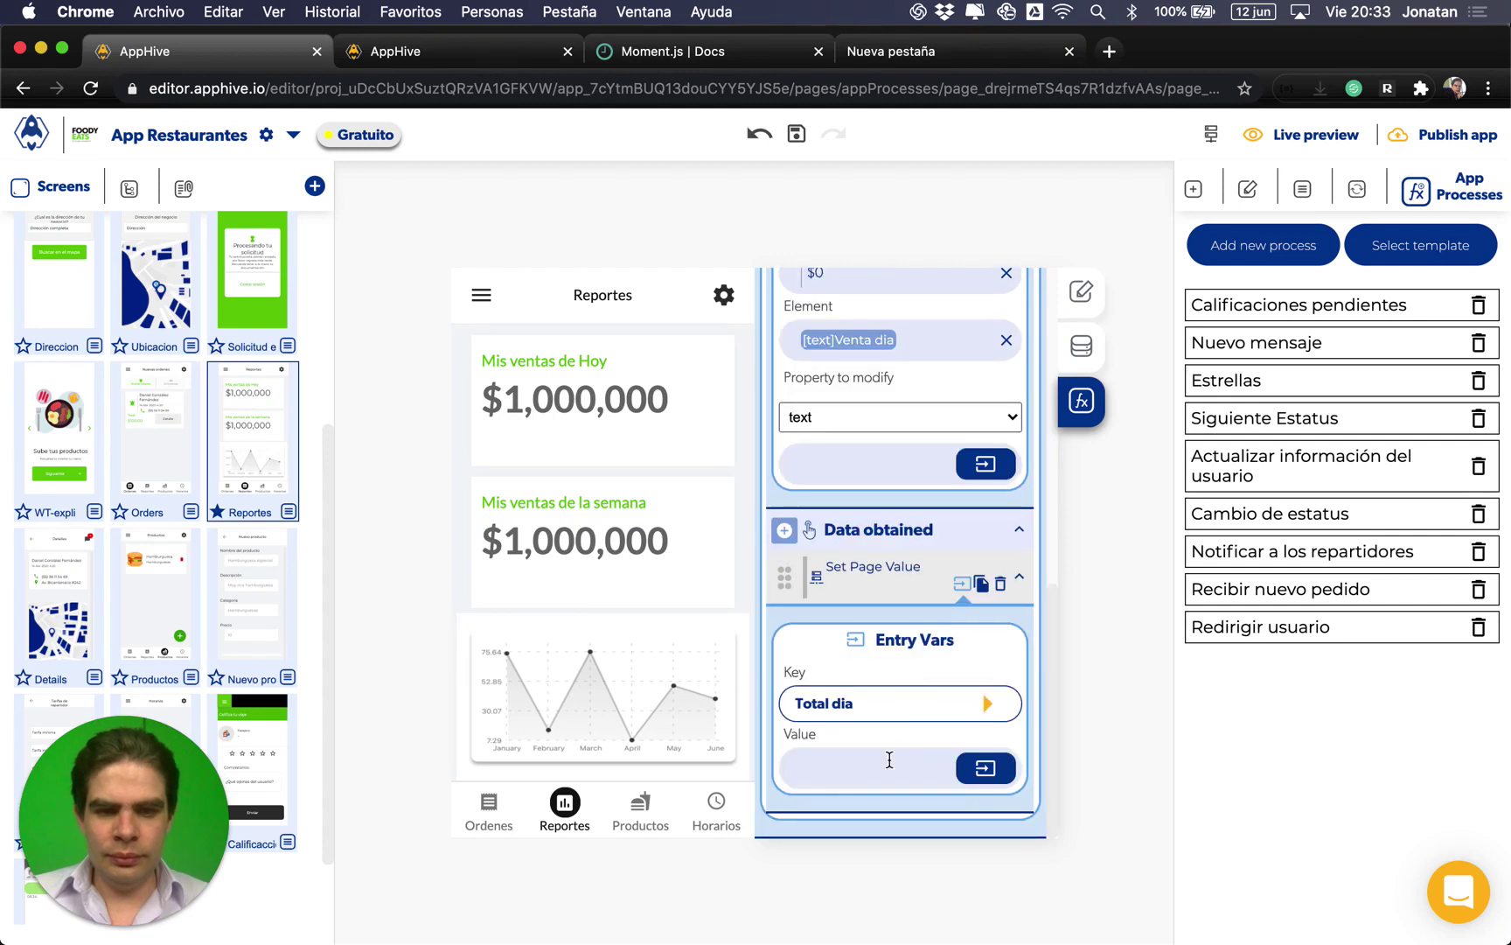
pyautogui.click(887, 762)
pyautogui.write('0')
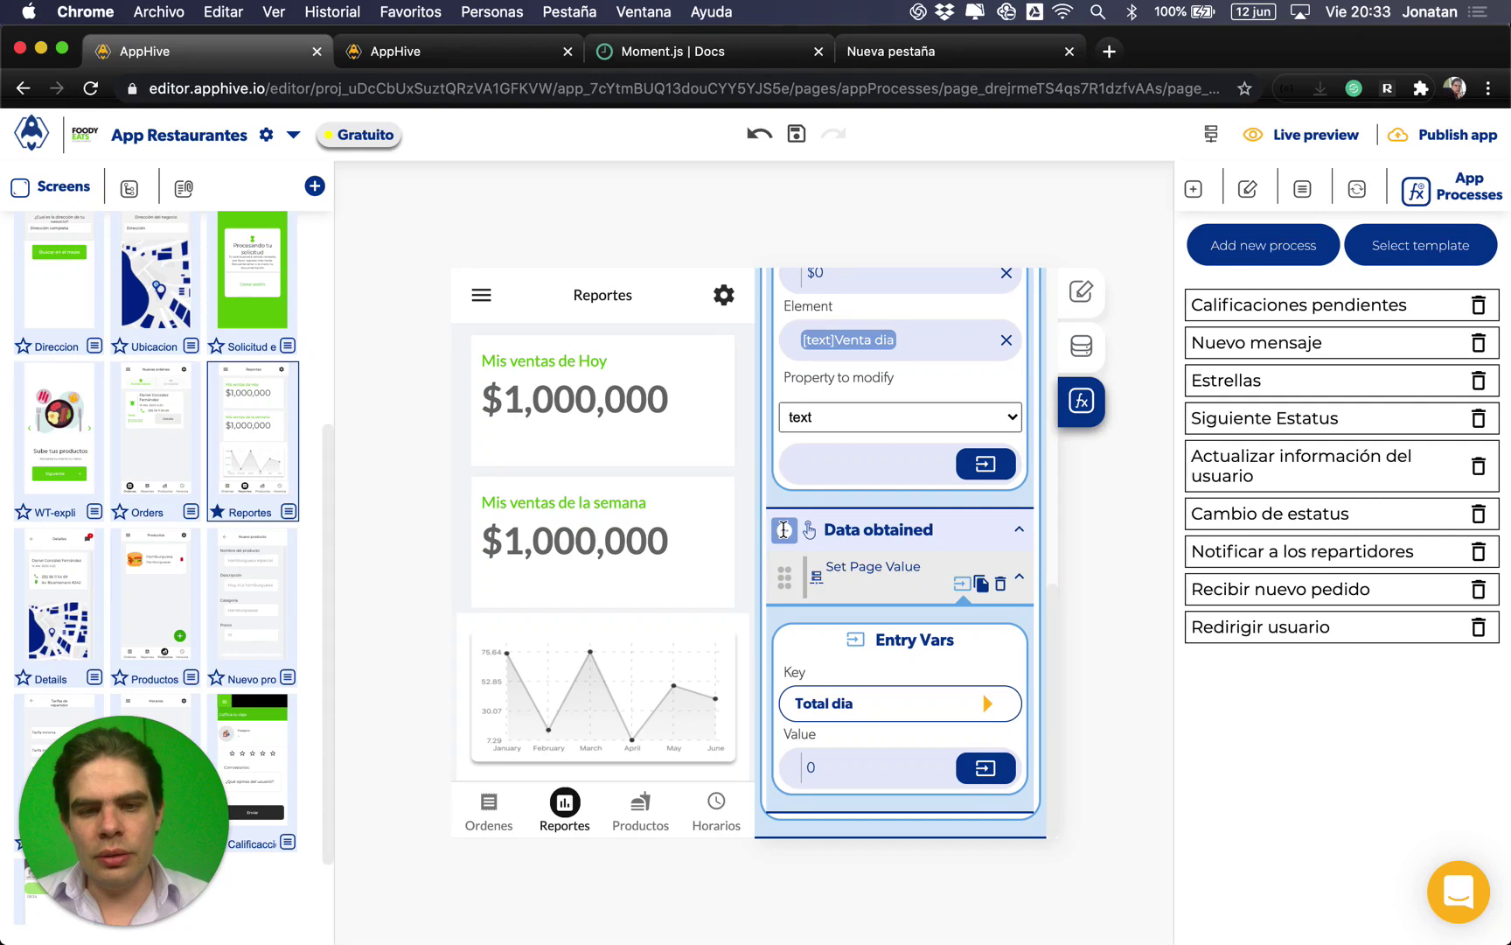
# Step: Add a forEach function to the Data obtained callback, with the Ventas por dia output as its collection
pyautogui.click(784, 529)
pyautogui.moveTo(789, 603)
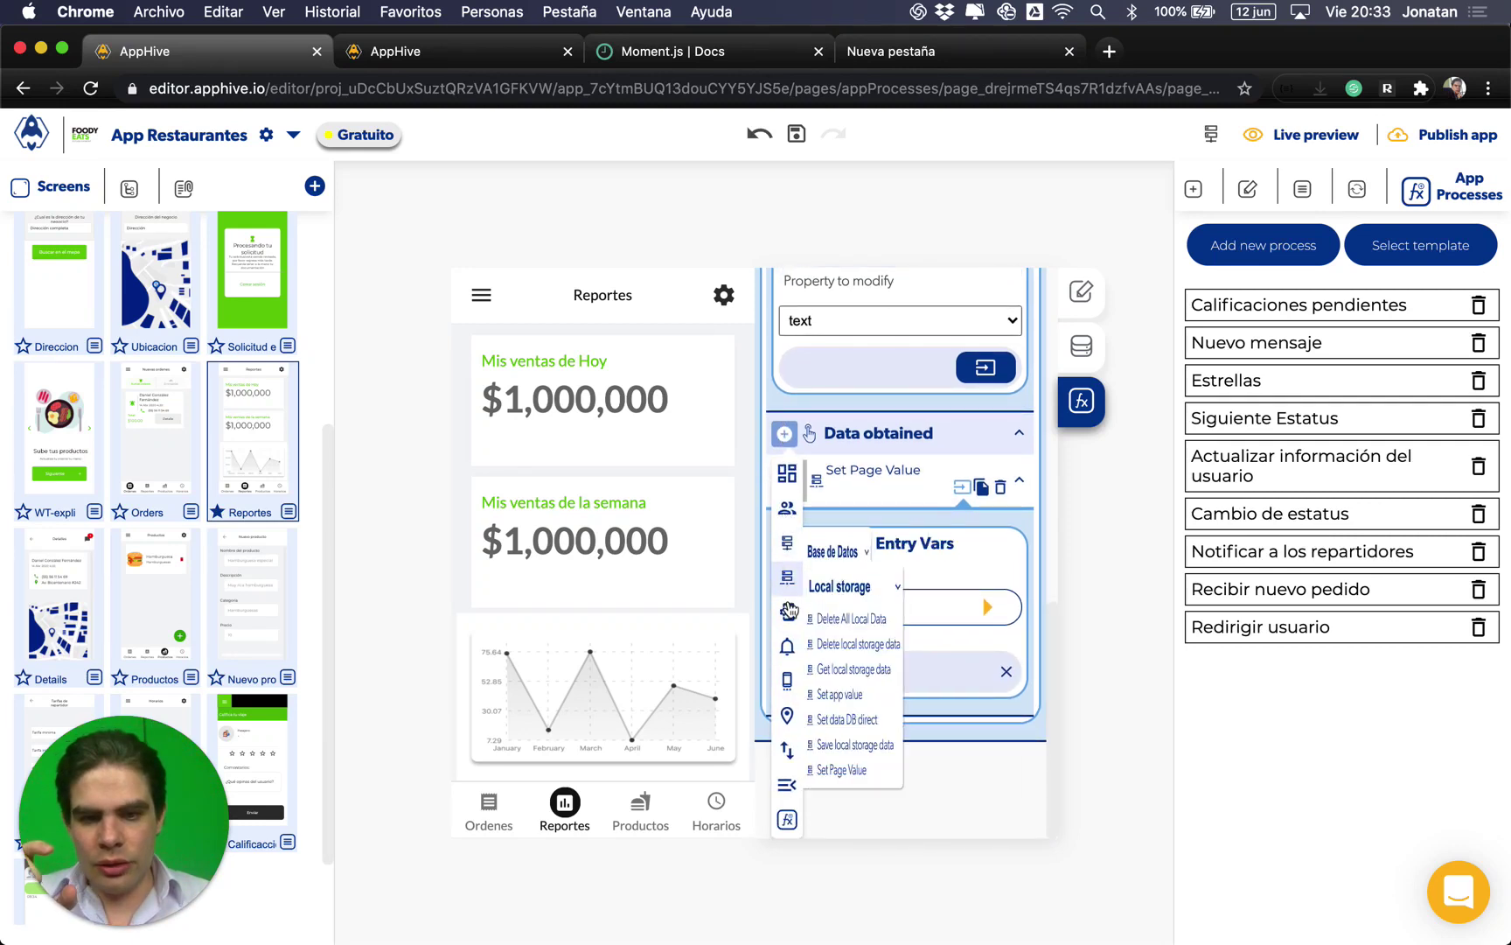
pyautogui.scroll(-2, 853, 665)
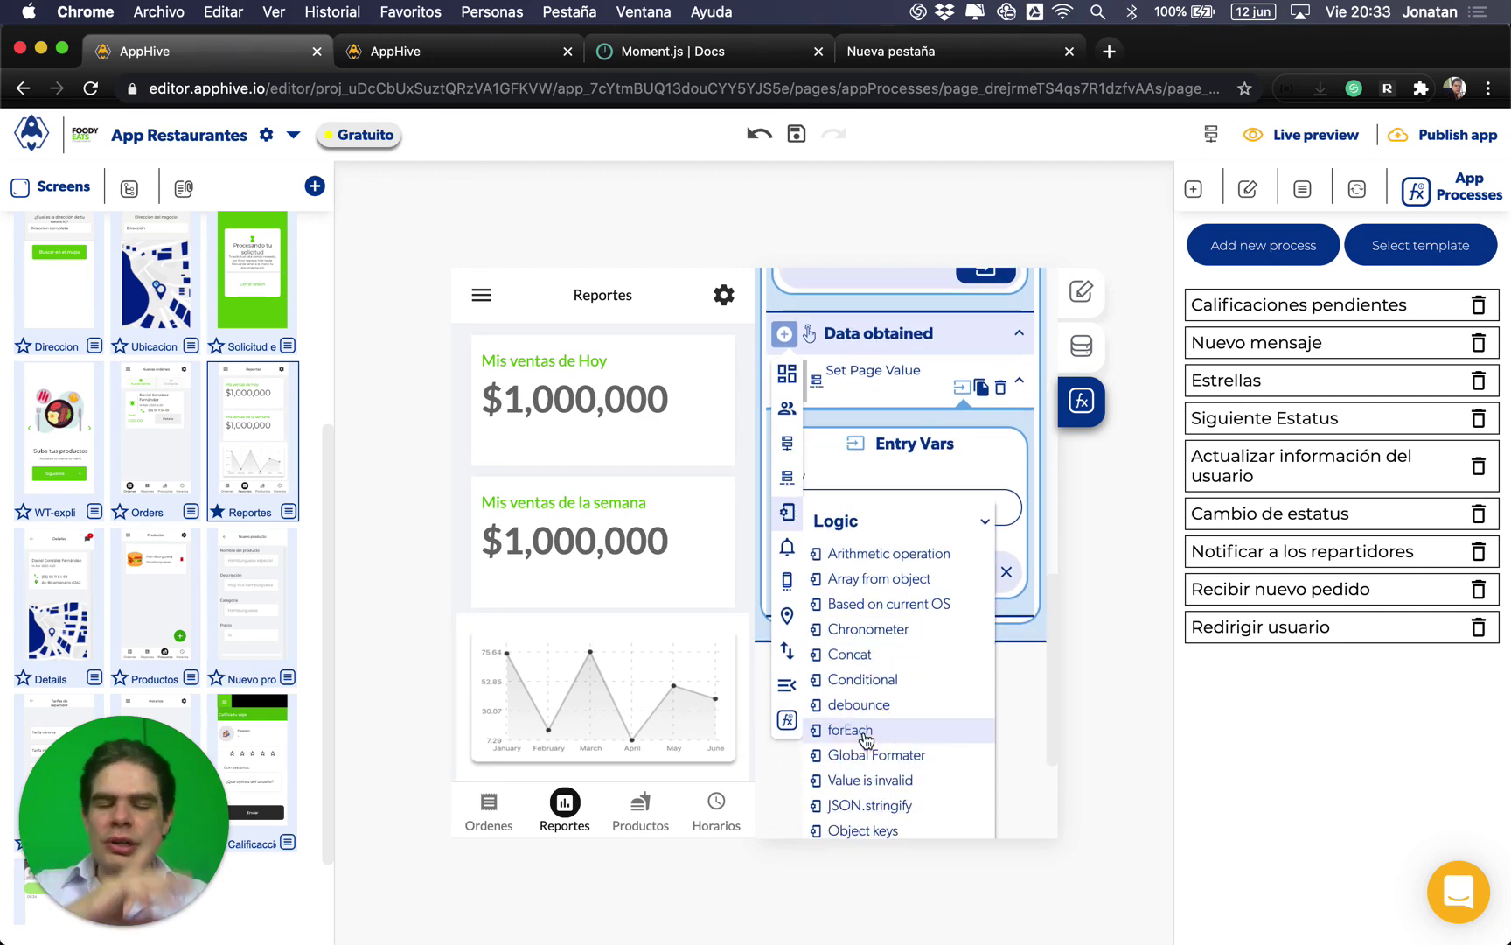
pyautogui.click(864, 735)
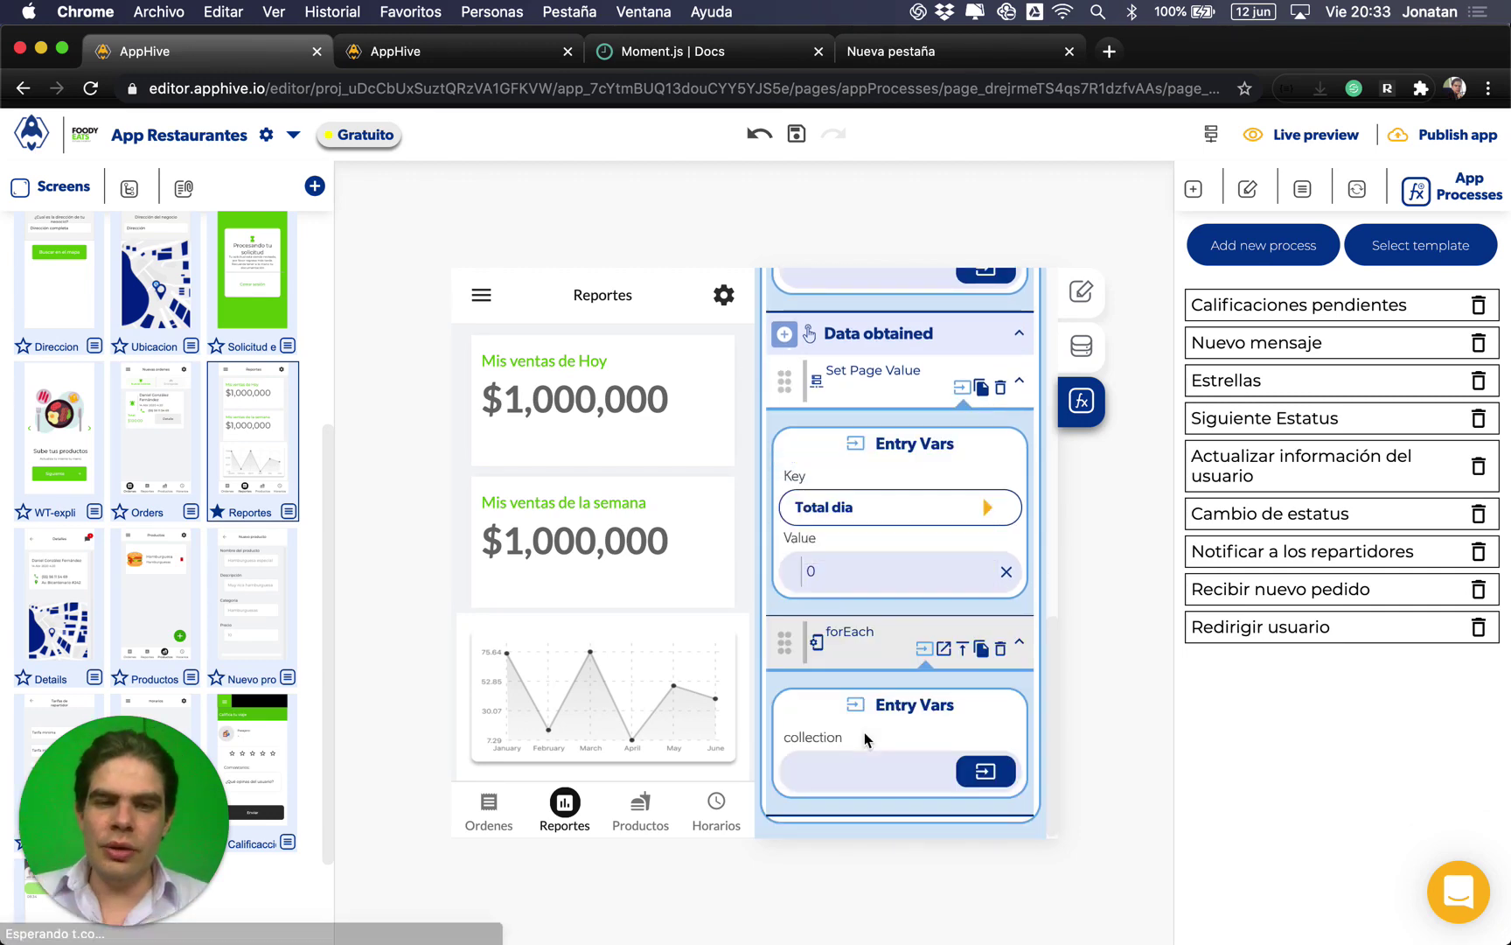
pyautogui.click(975, 769)
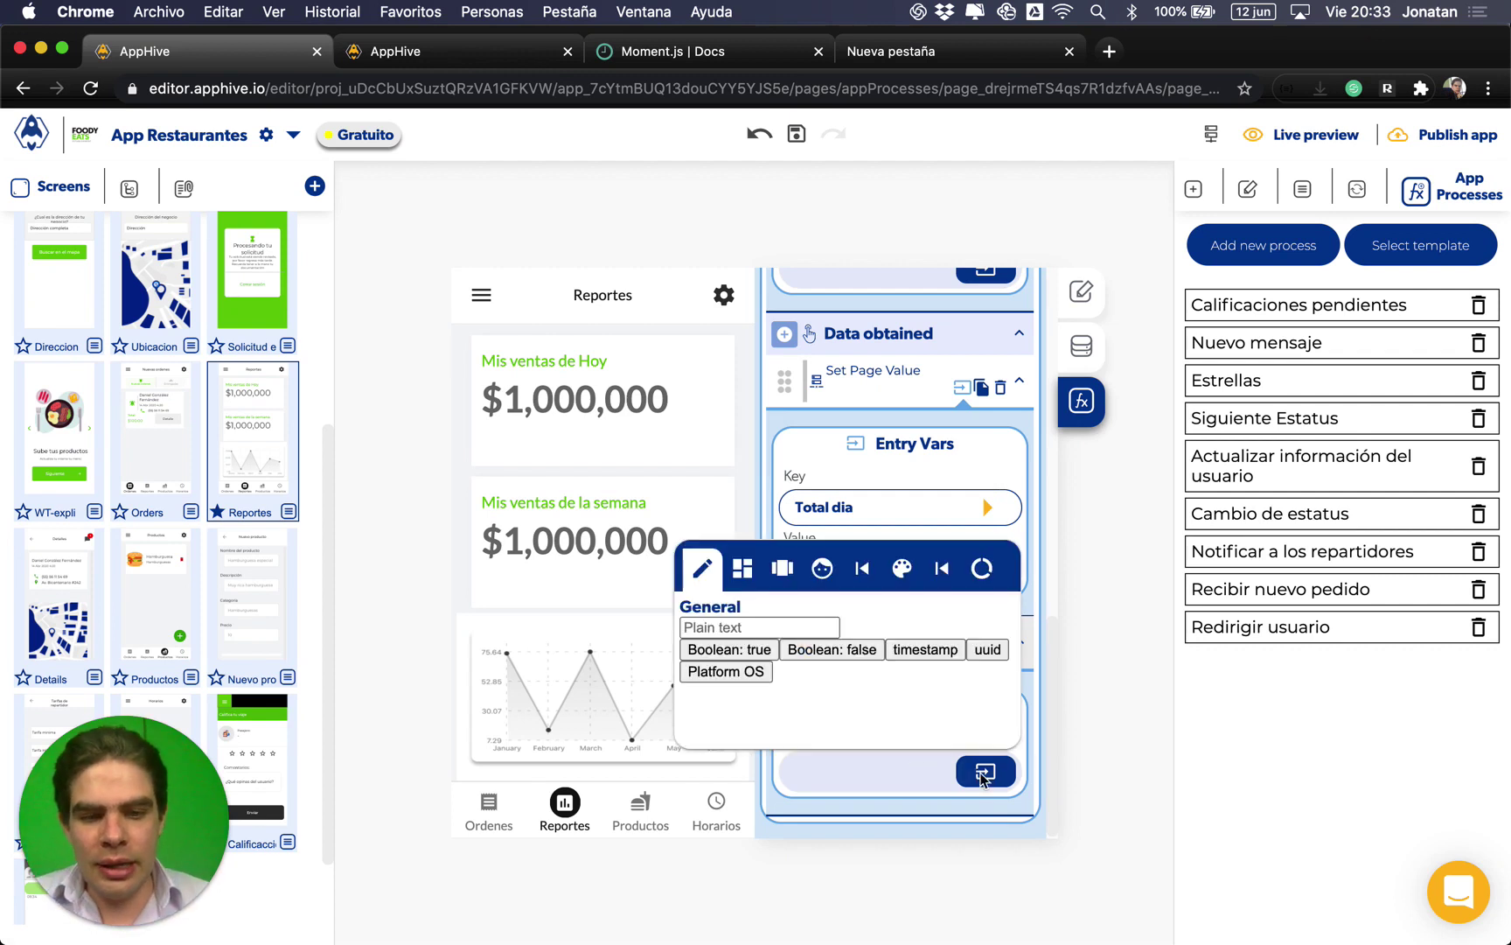
pyautogui.click(943, 570)
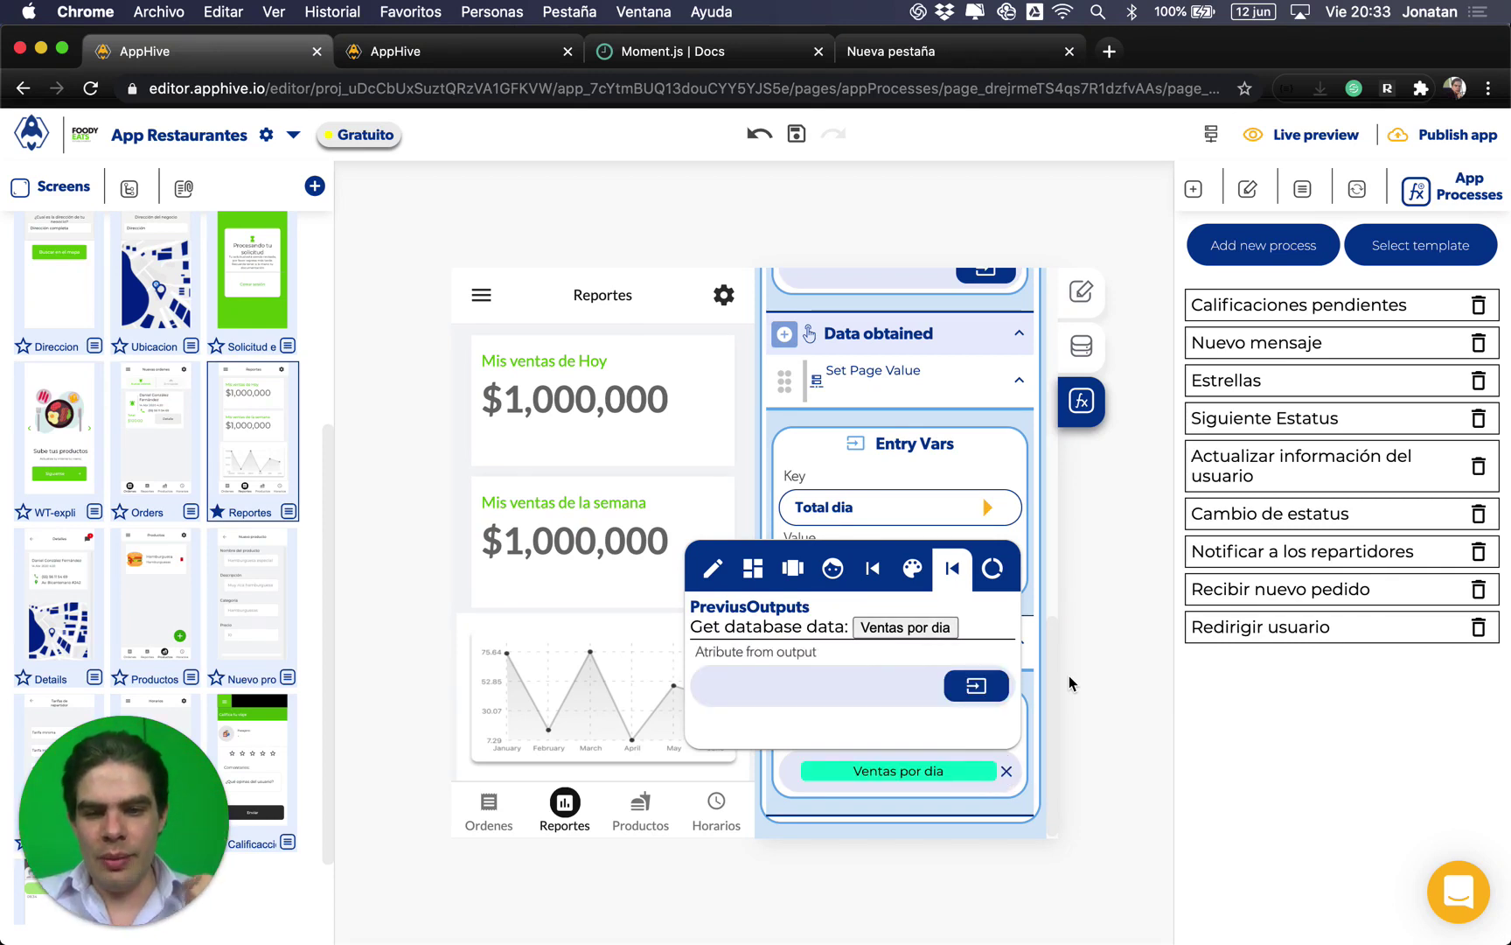
pyautogui.click(1031, 675)
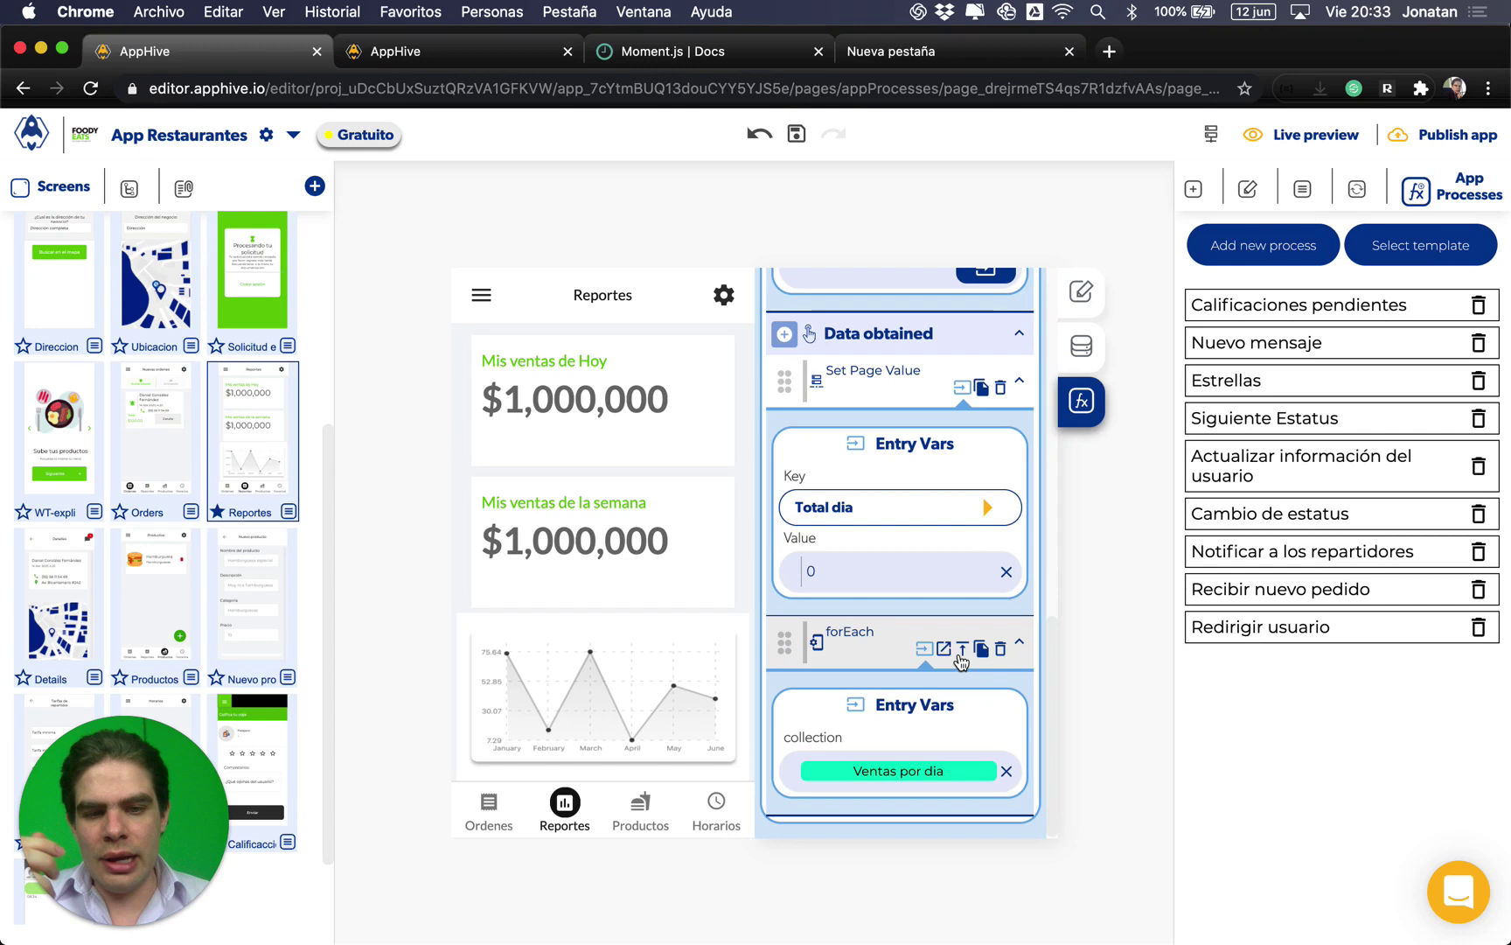
# Step: Add an Arithmetic operation function to the Iteration callback of the forEach function
pyautogui.scroll(-2, 884, 760)
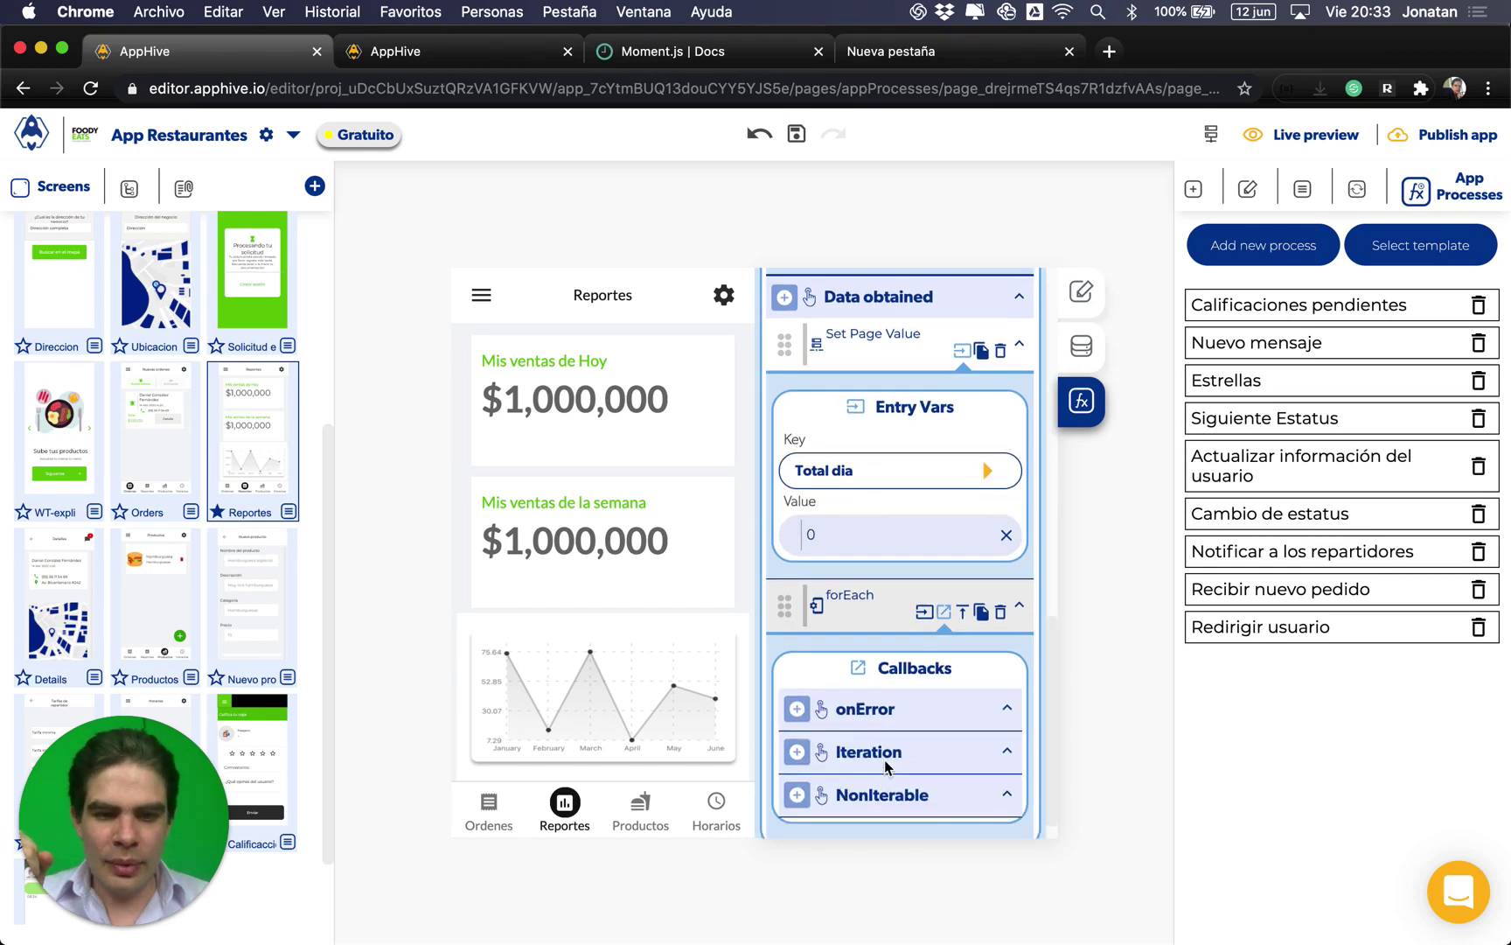
pyautogui.click(797, 724)
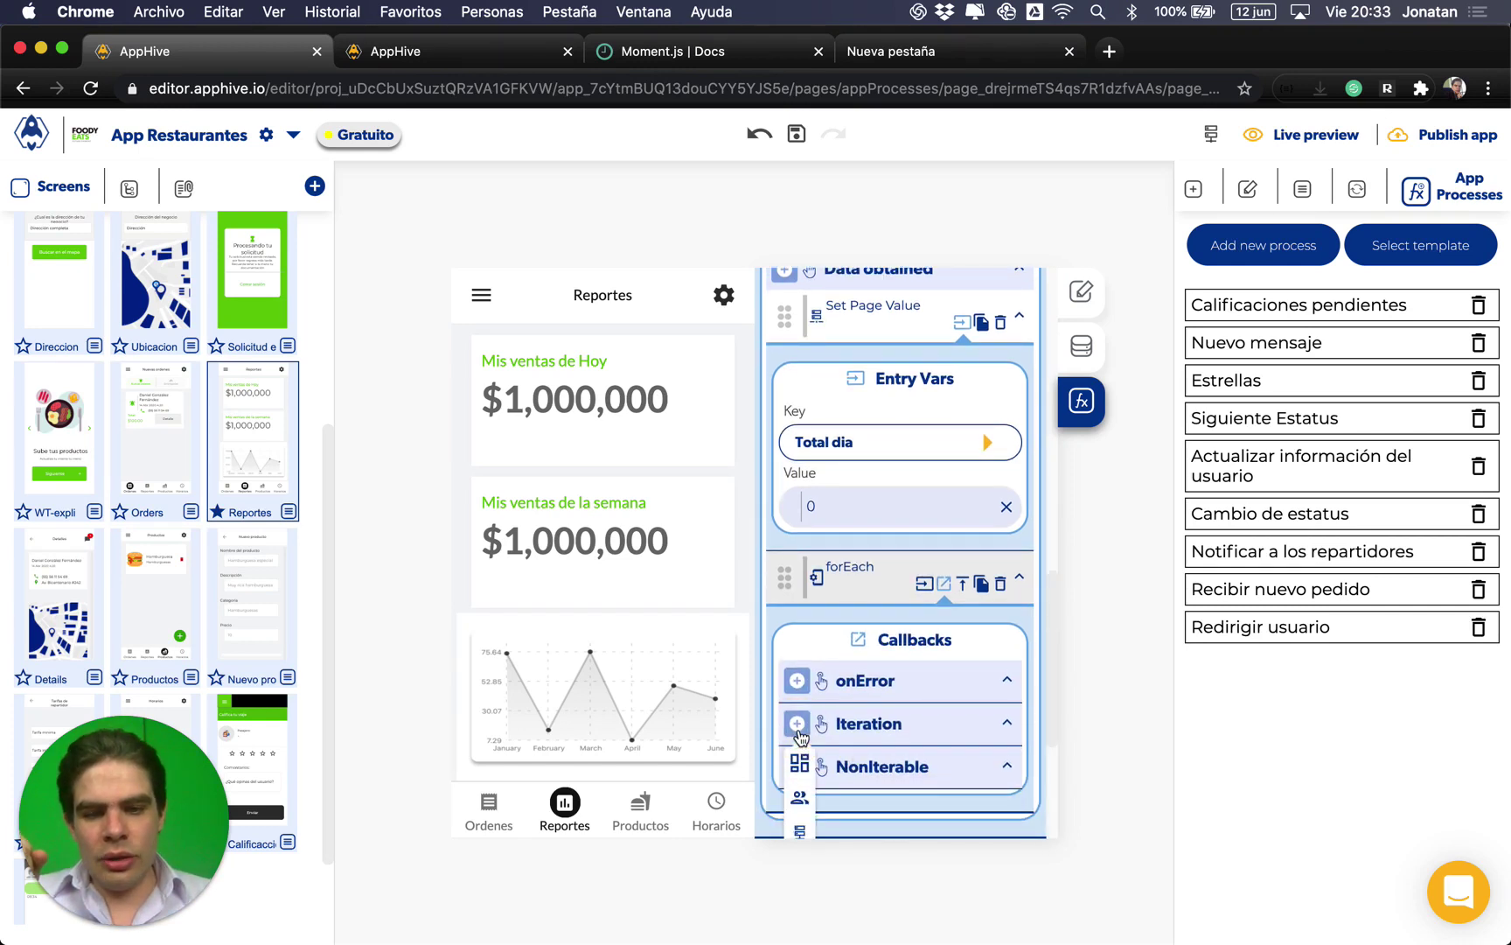
pyautogui.scroll(-4, 800, 737)
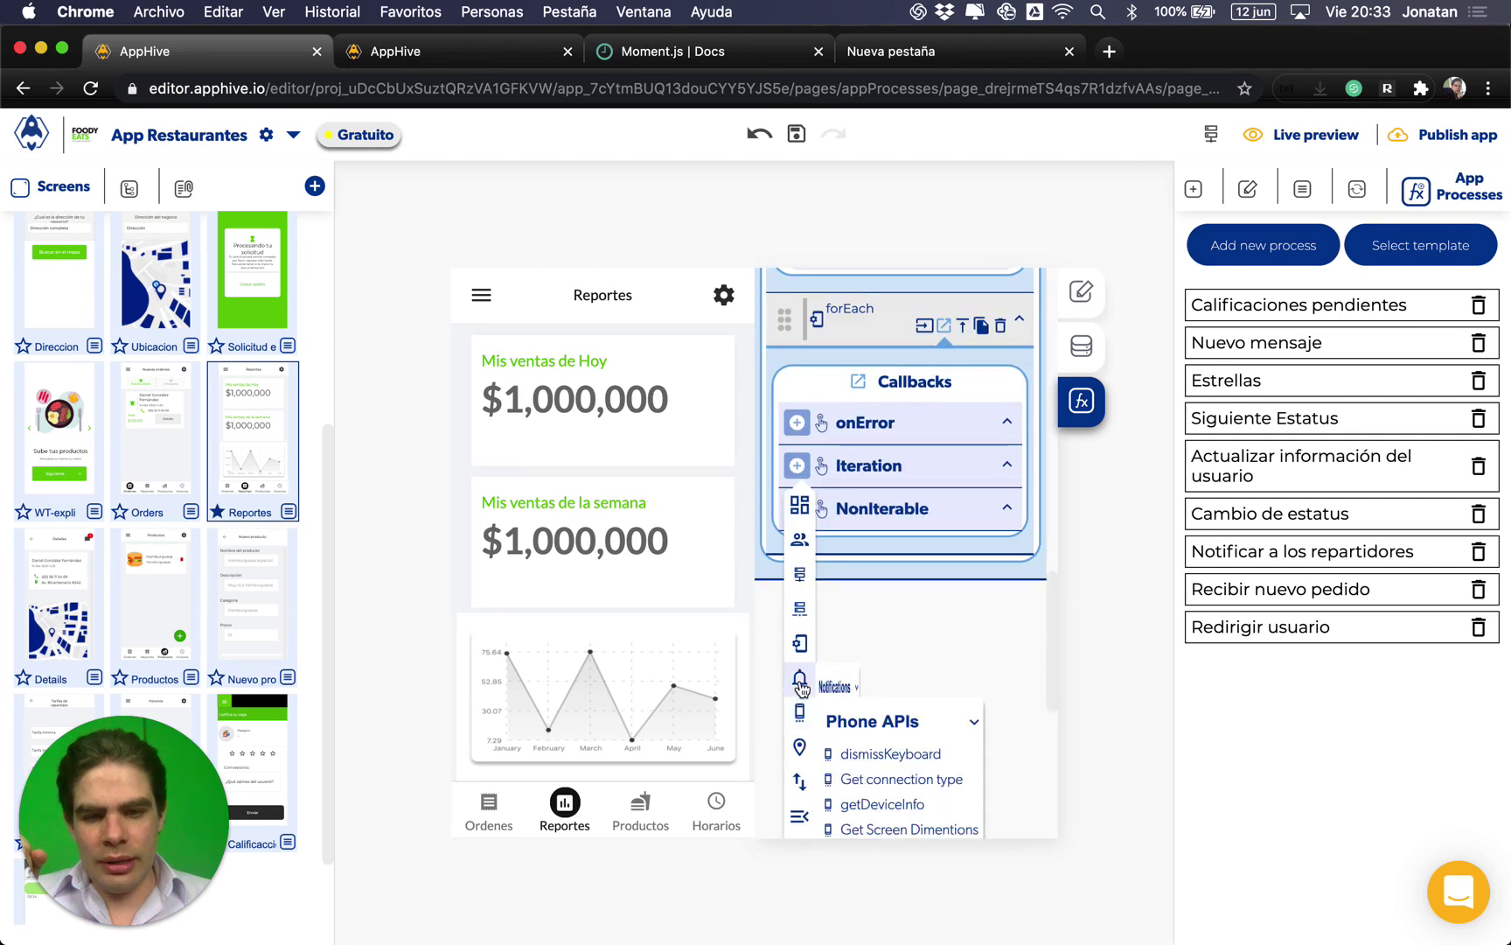
pyautogui.moveTo(800, 643)
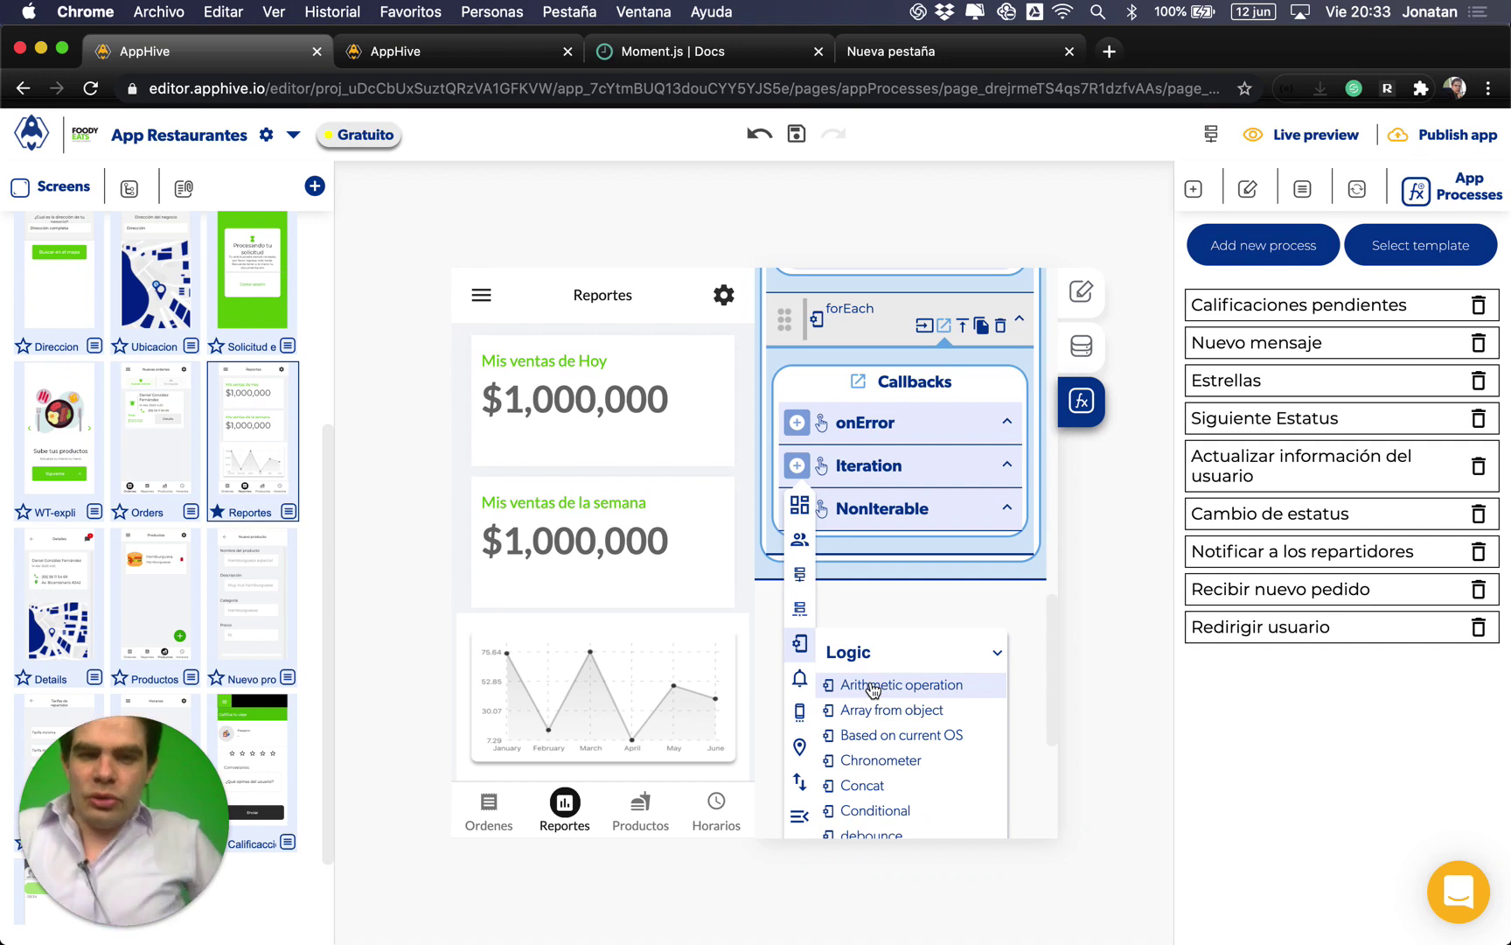
pyautogui.click(872, 688)
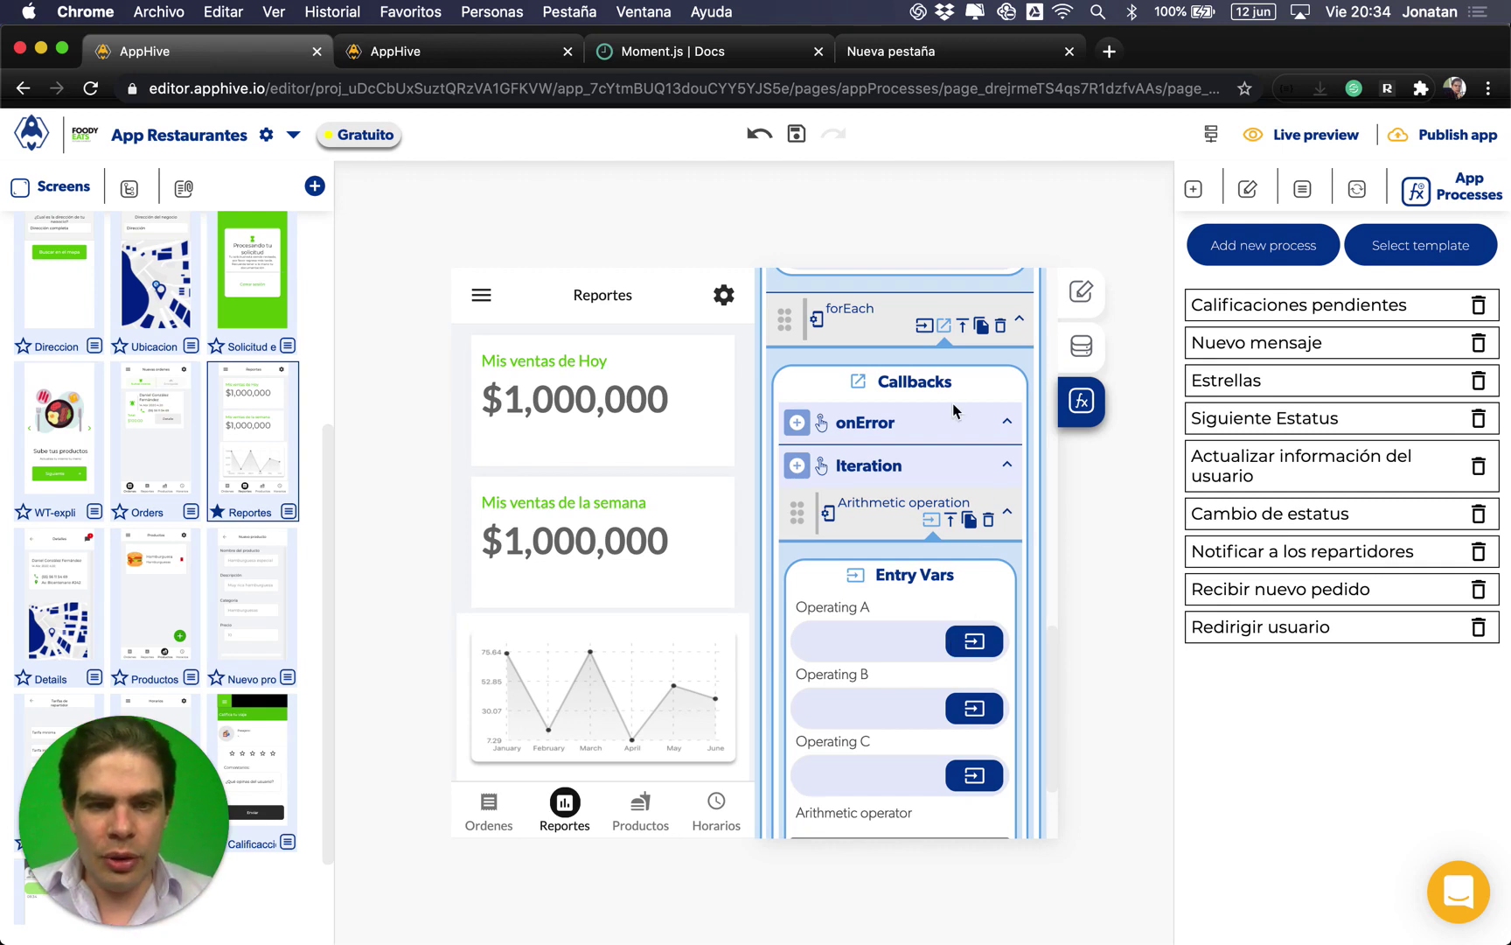
# Step: Look through the fields of the Pedidos Completados collection in the cloud database for the order amount field
pyautogui.click(1212, 137)
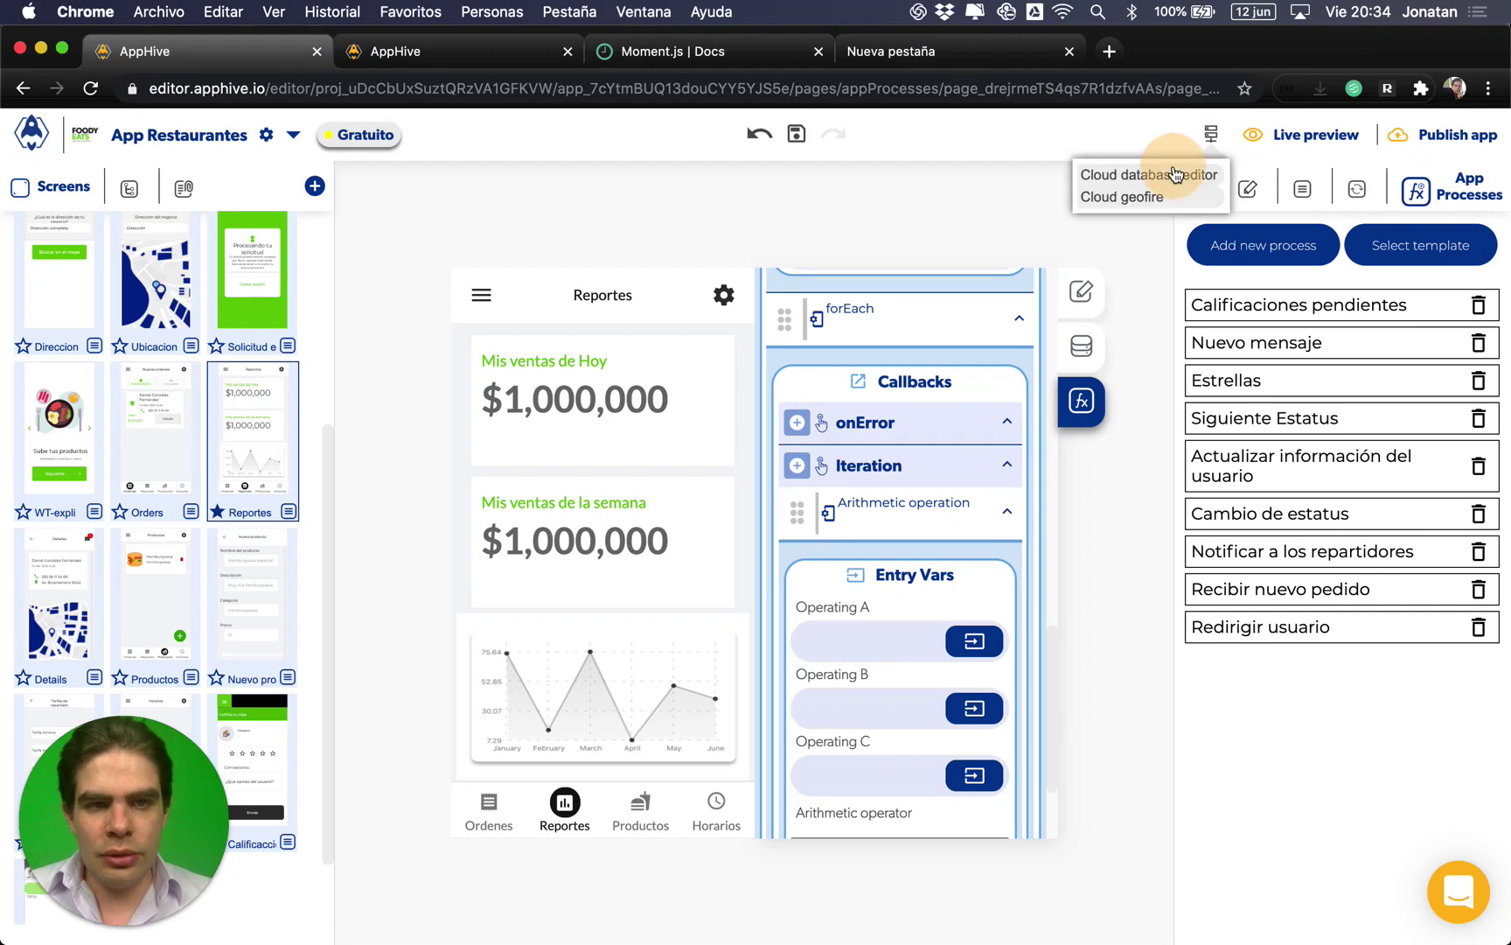
pyautogui.click(1174, 168)
pyautogui.scroll(-1, 394, 702)
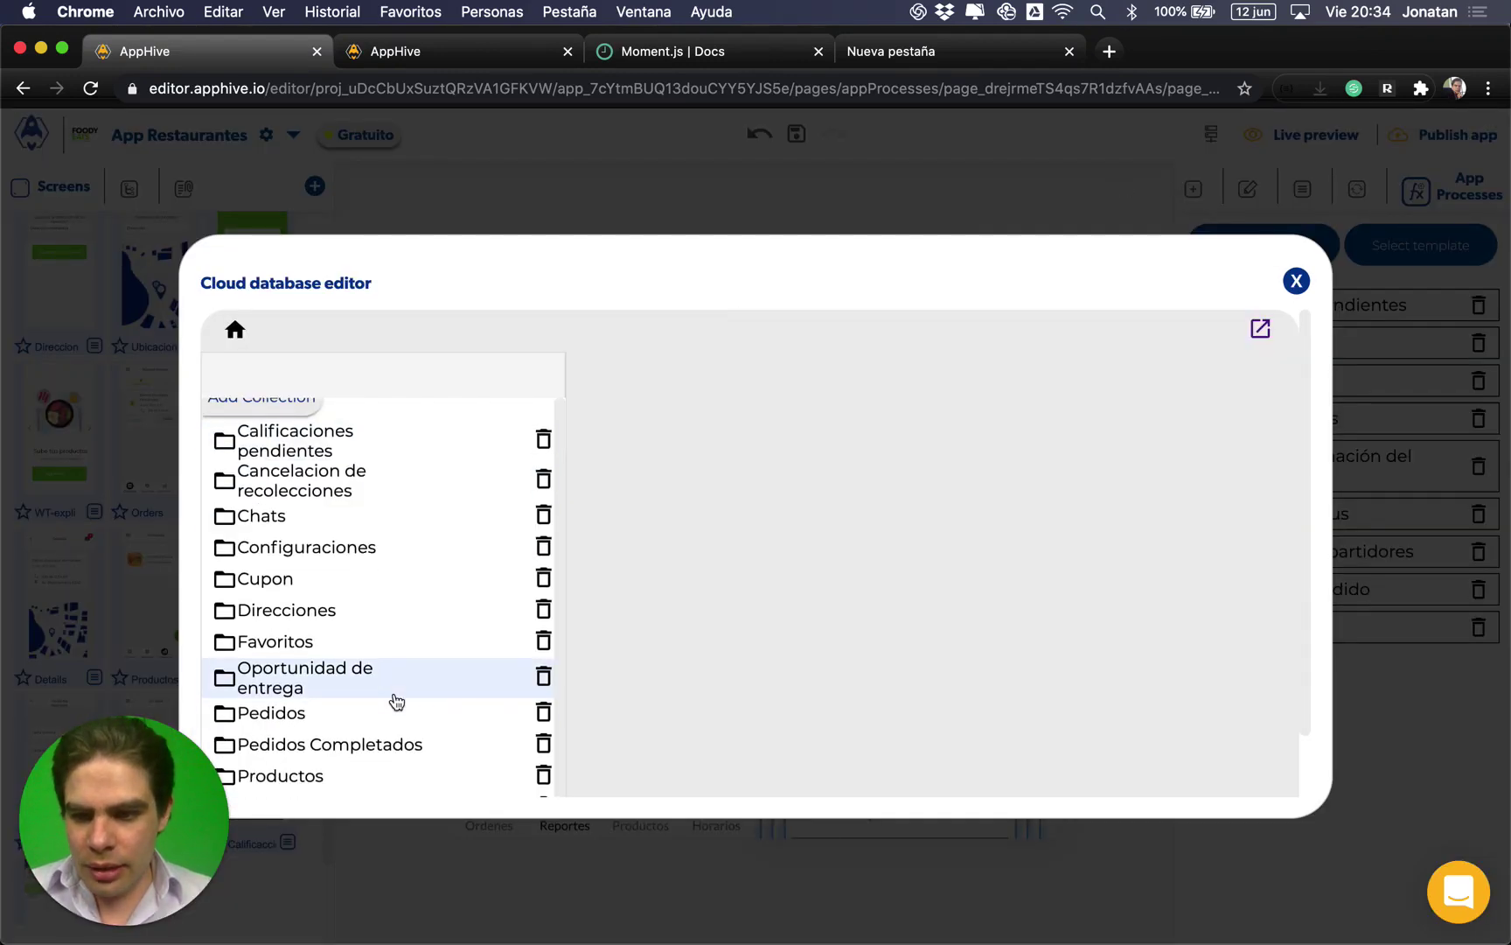
pyautogui.click(382, 746)
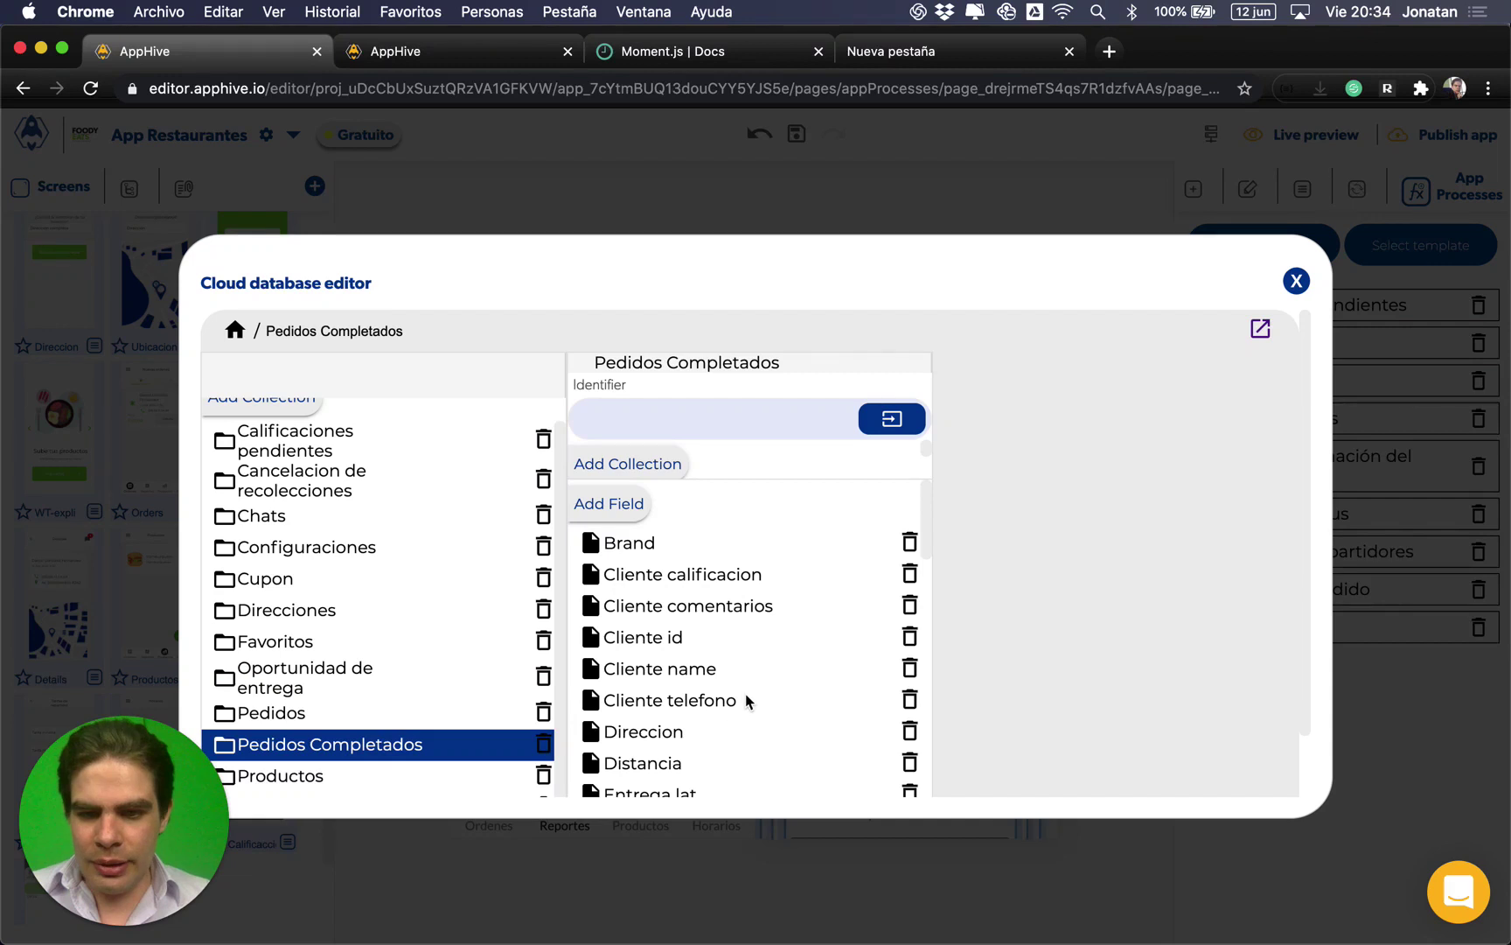
pyautogui.scroll(-10, 746, 700)
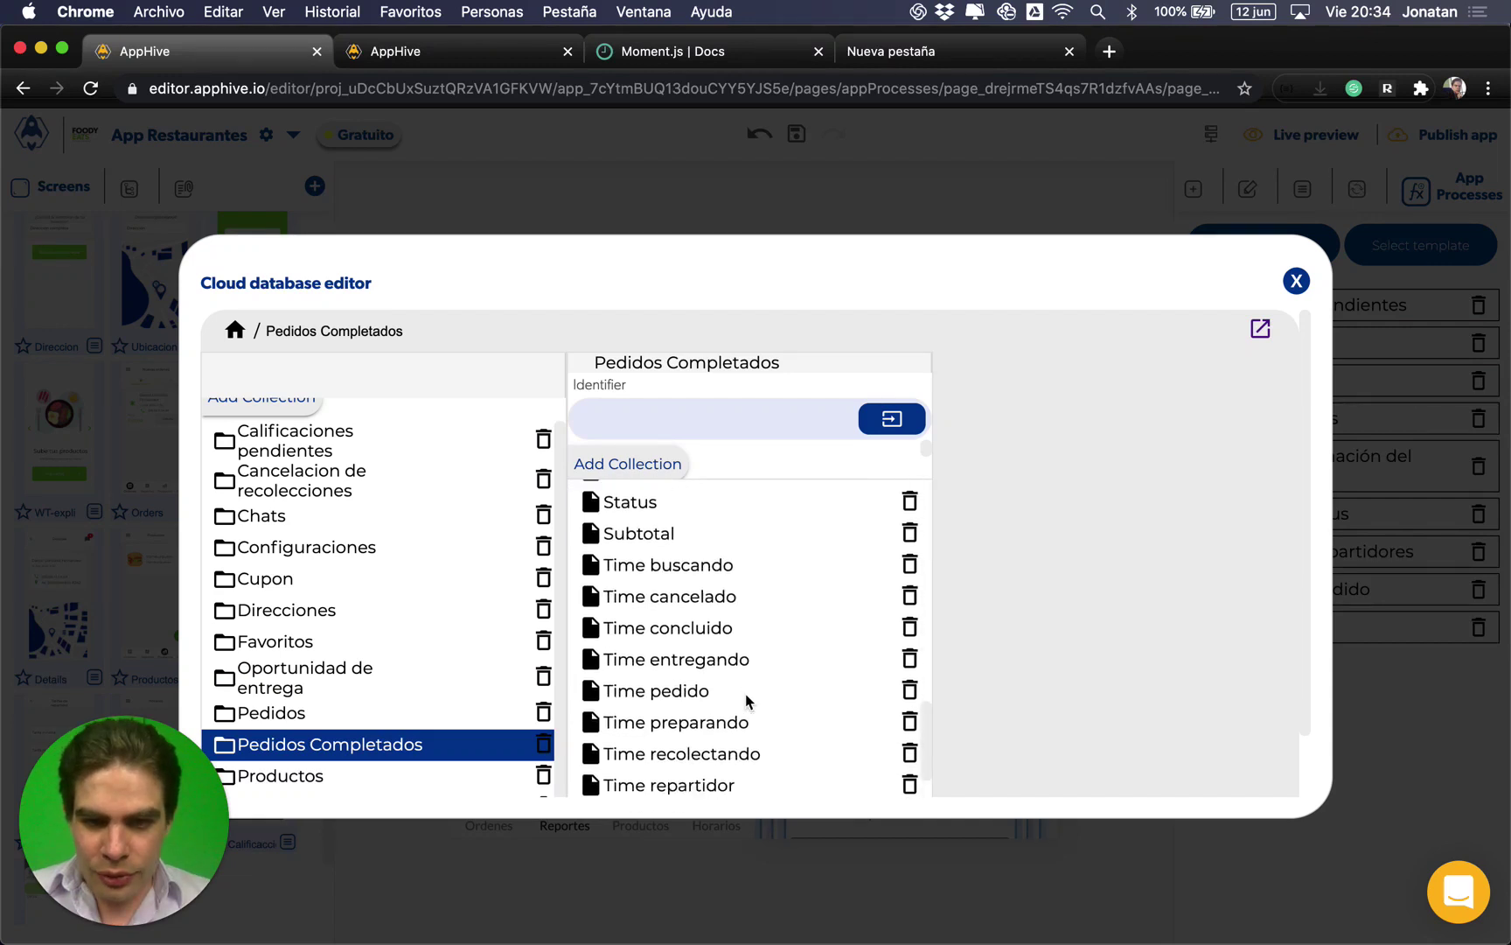
pyautogui.scroll(3, 746, 700)
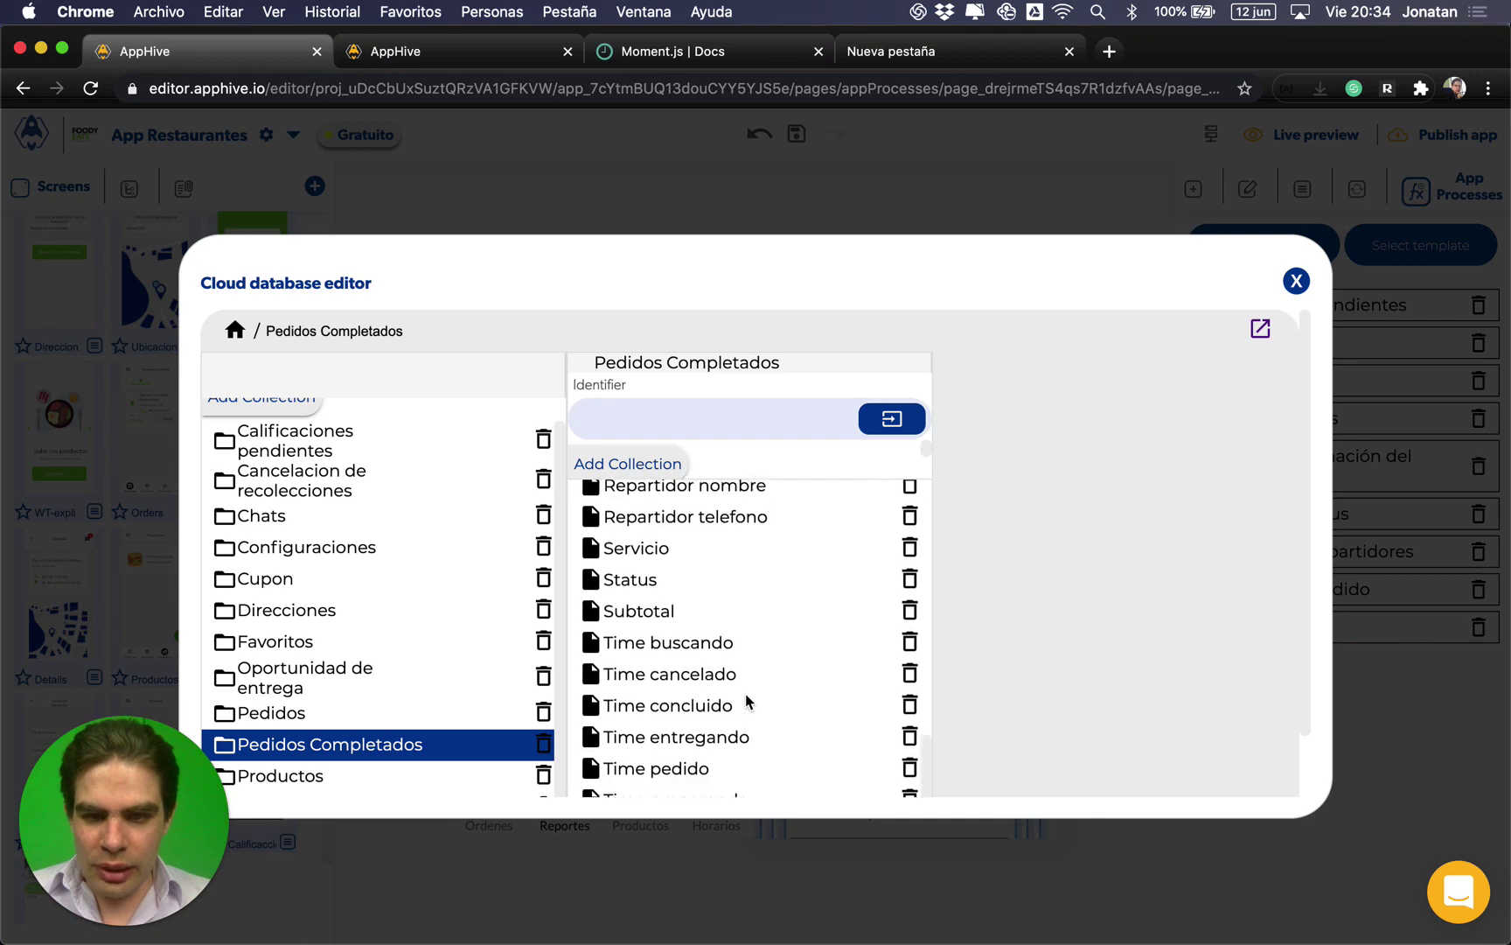
pyautogui.click(1290, 289)
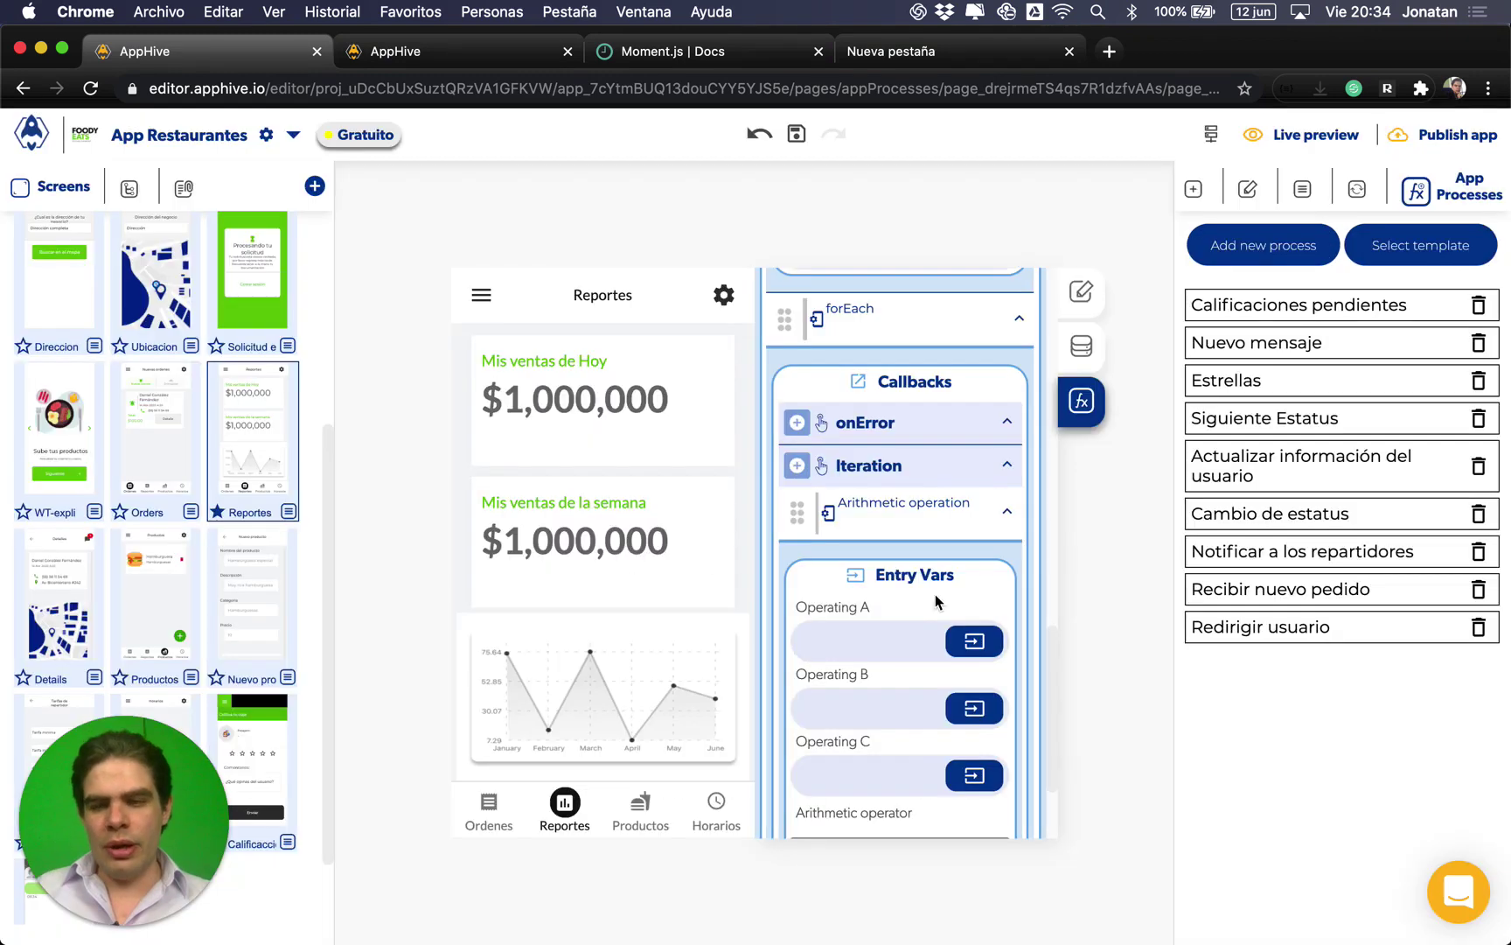
# Step: Set Operating A of the Arithmetic operation to the forEach output with the attribute item.Subtotal
pyautogui.scroll(-2, 935, 594)
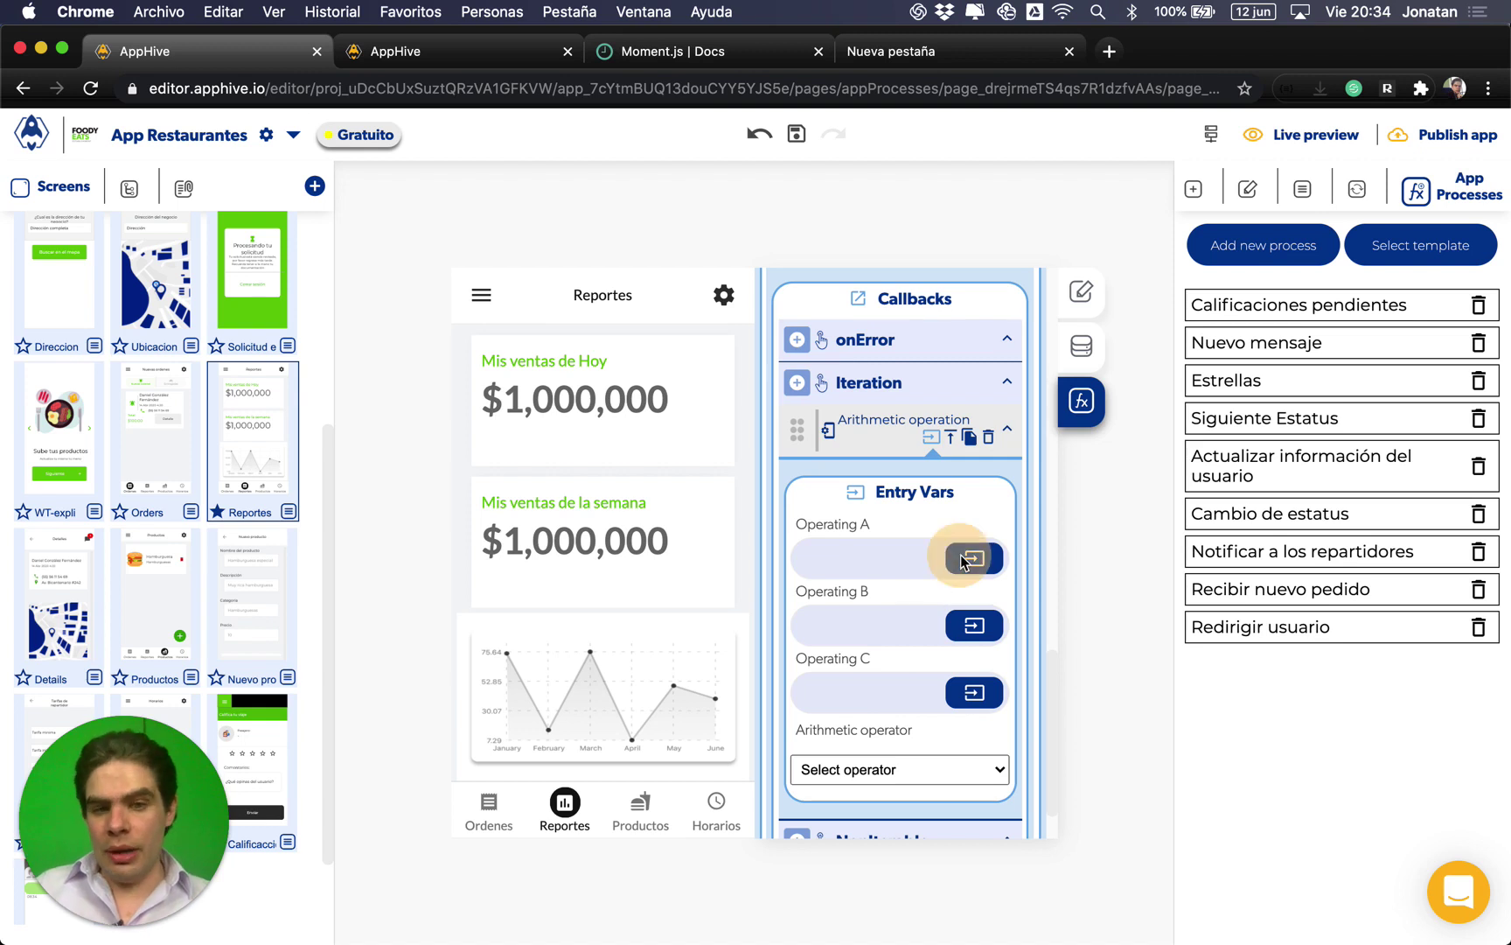
pyautogui.click(964, 560)
pyautogui.click(929, 612)
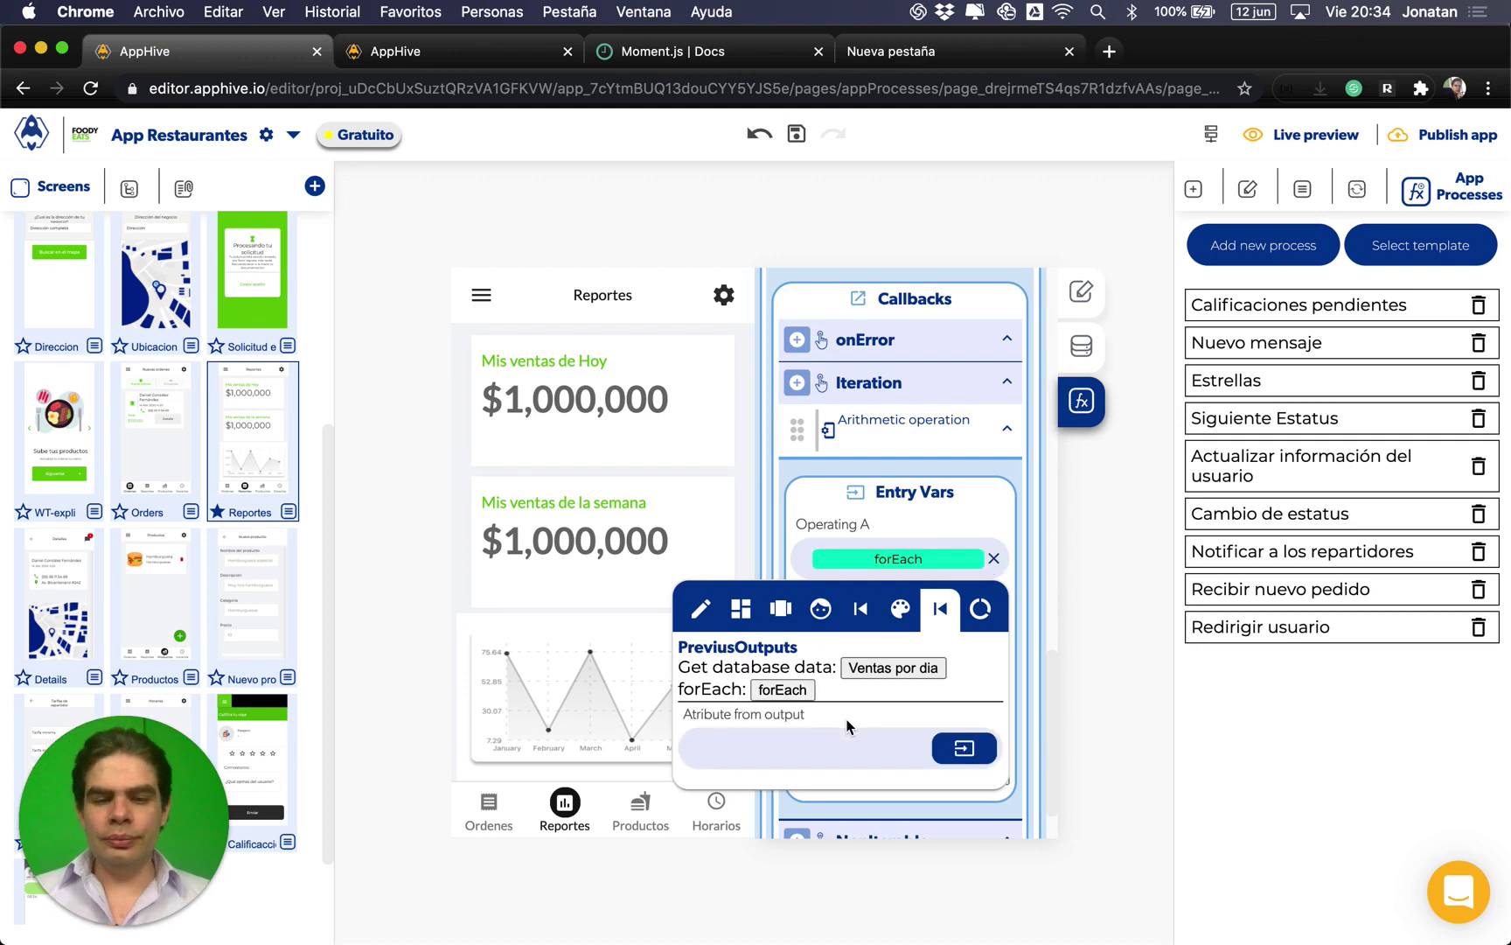
pyautogui.click(821, 749)
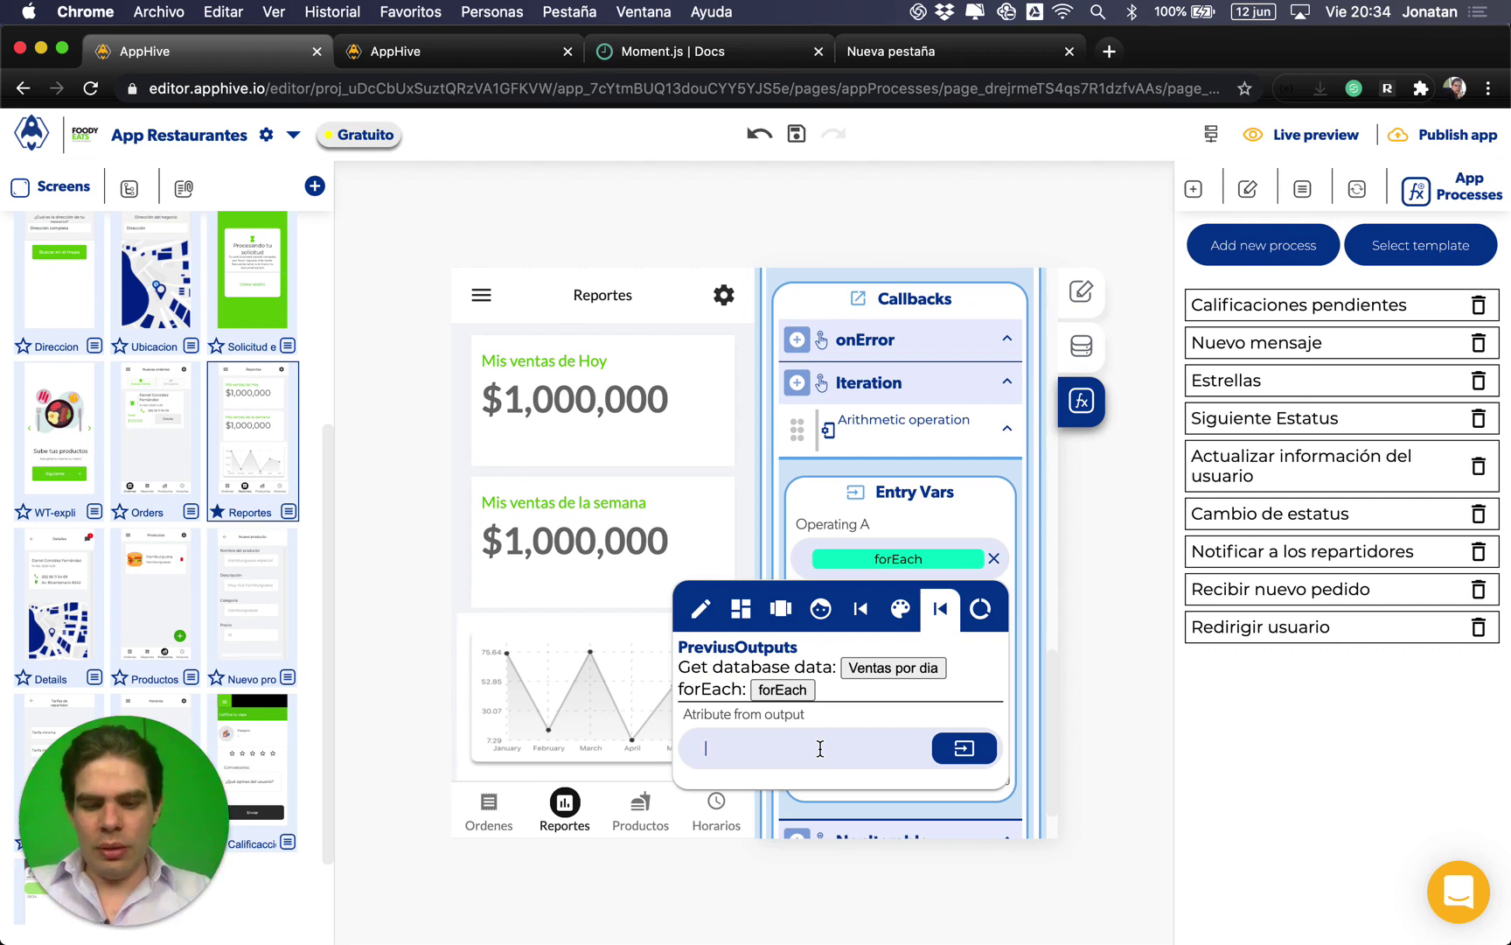
pyautogui.write('item.')
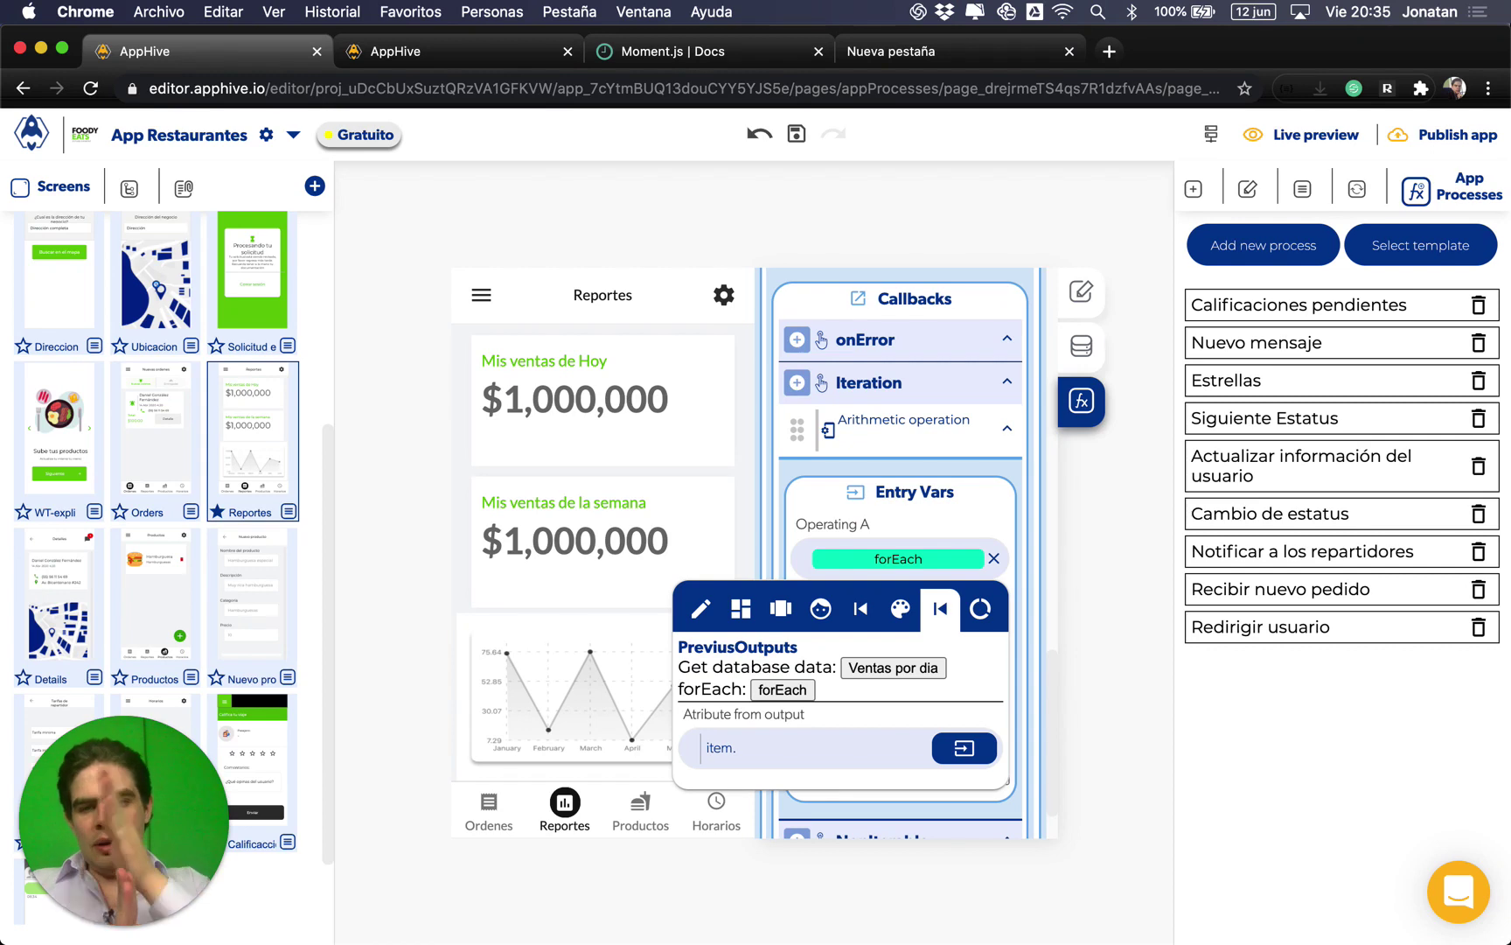
pyautogui.press('Return')
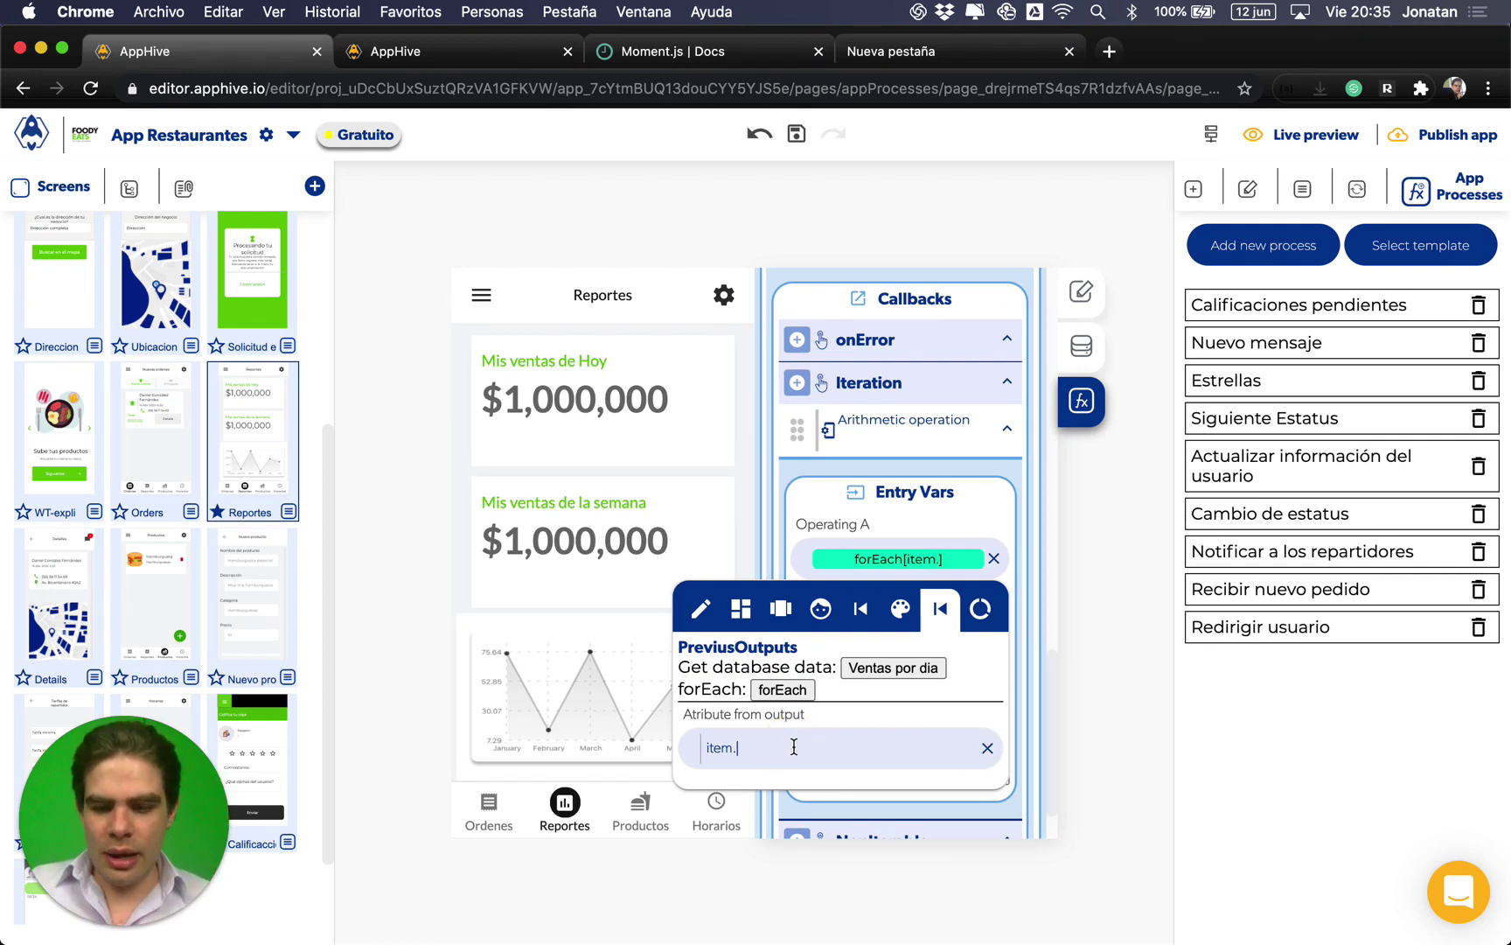
pyautogui.write('Subtotal')
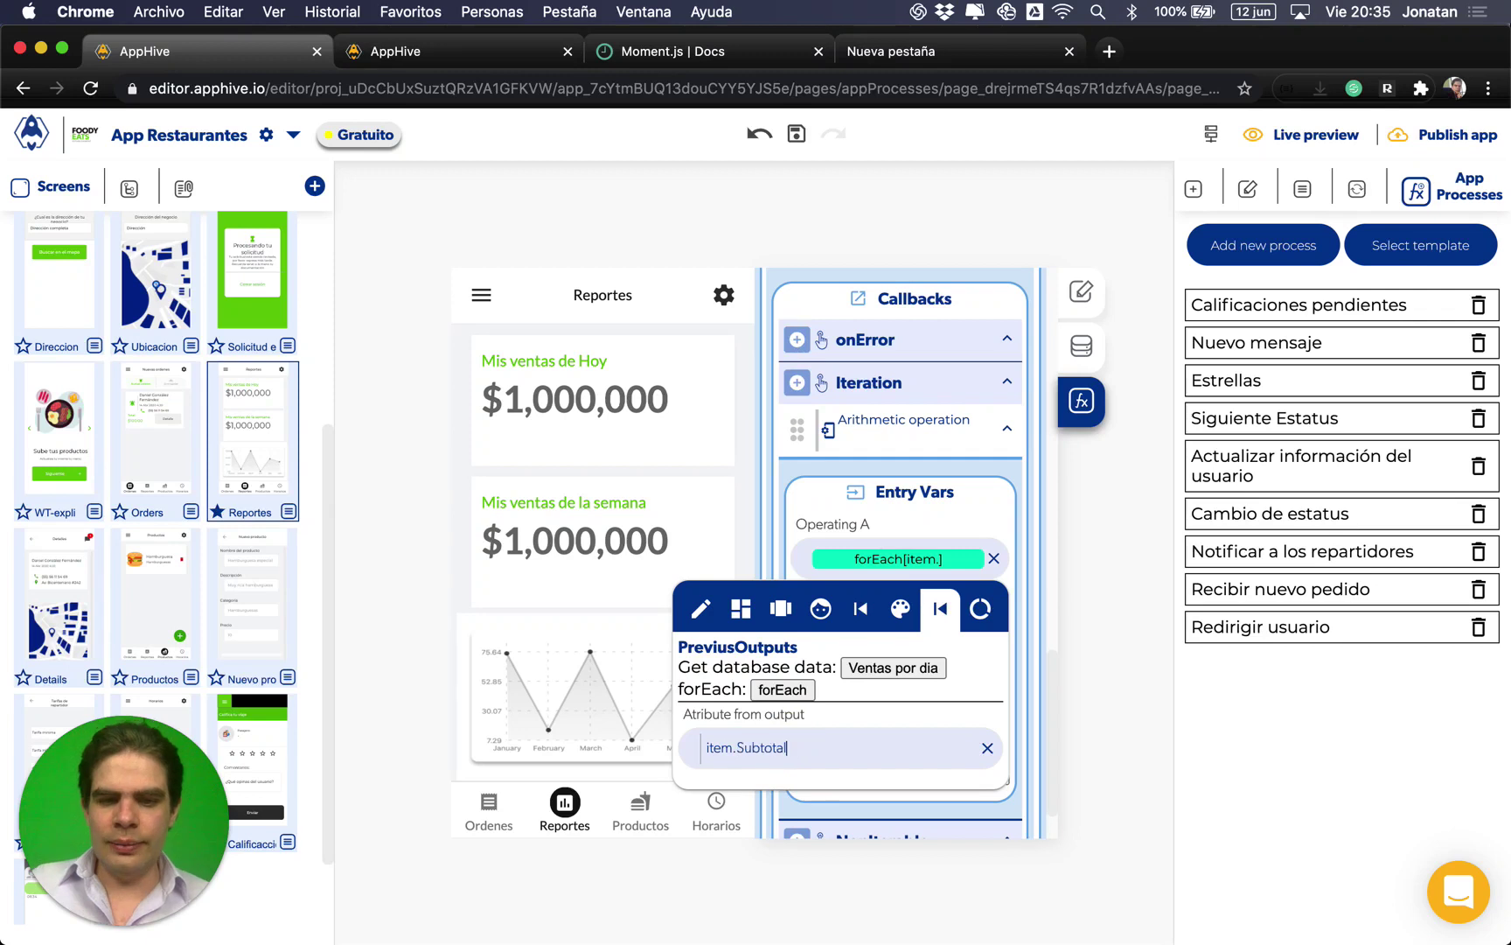
pyautogui.click(899, 534)
# Step: Set Operating B of the Arithmetic operation to the page data Total dia and choose + as the arithmetic operator
pyautogui.click(972, 685)
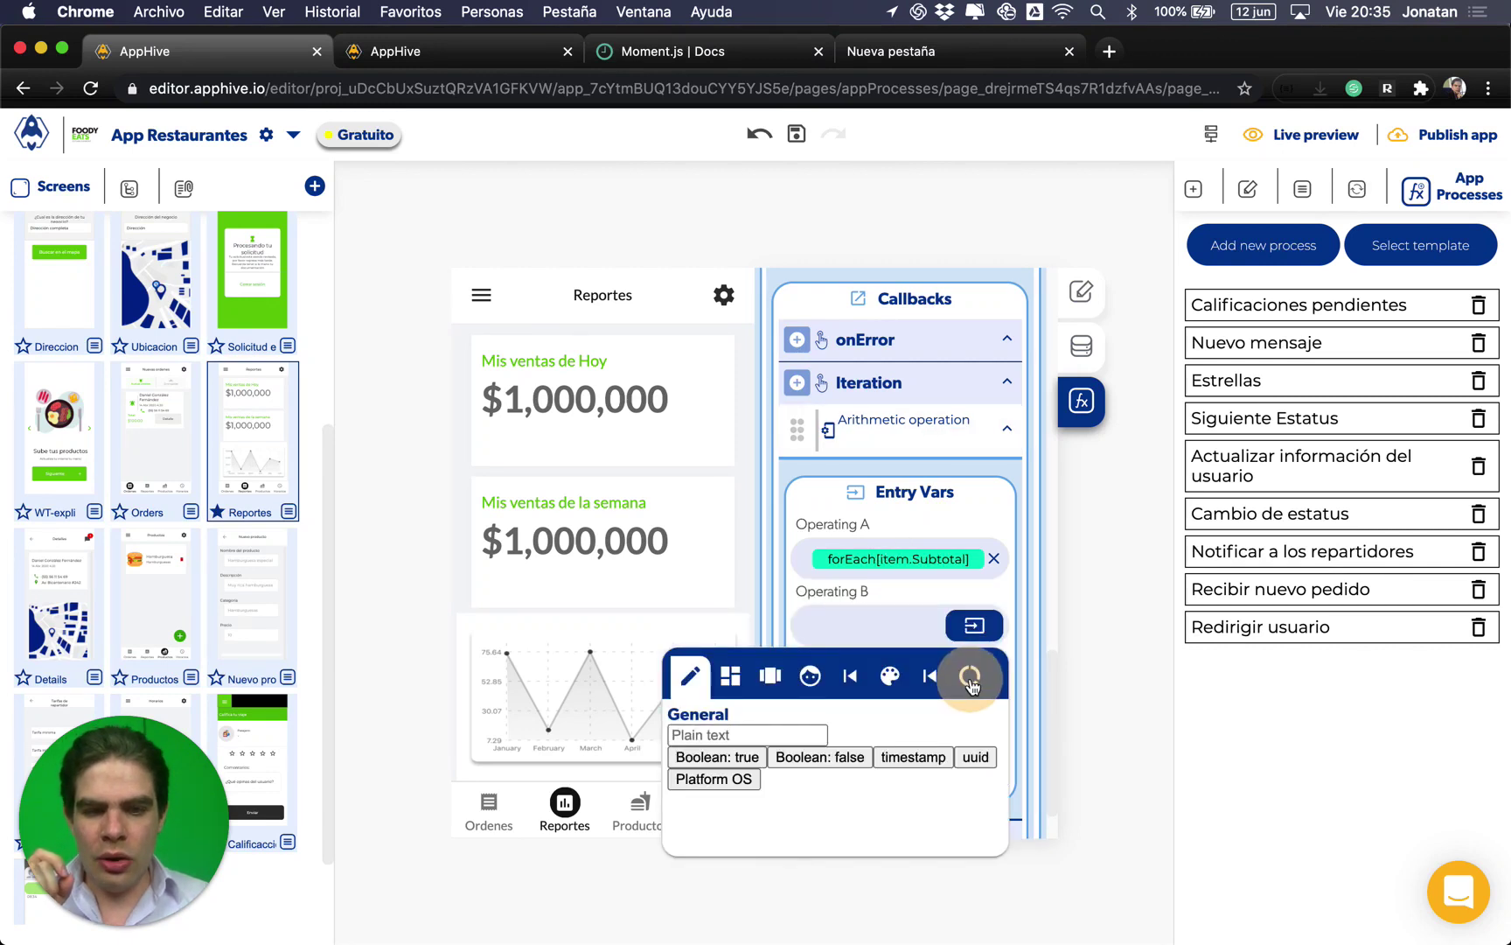
pyautogui.click(943, 761)
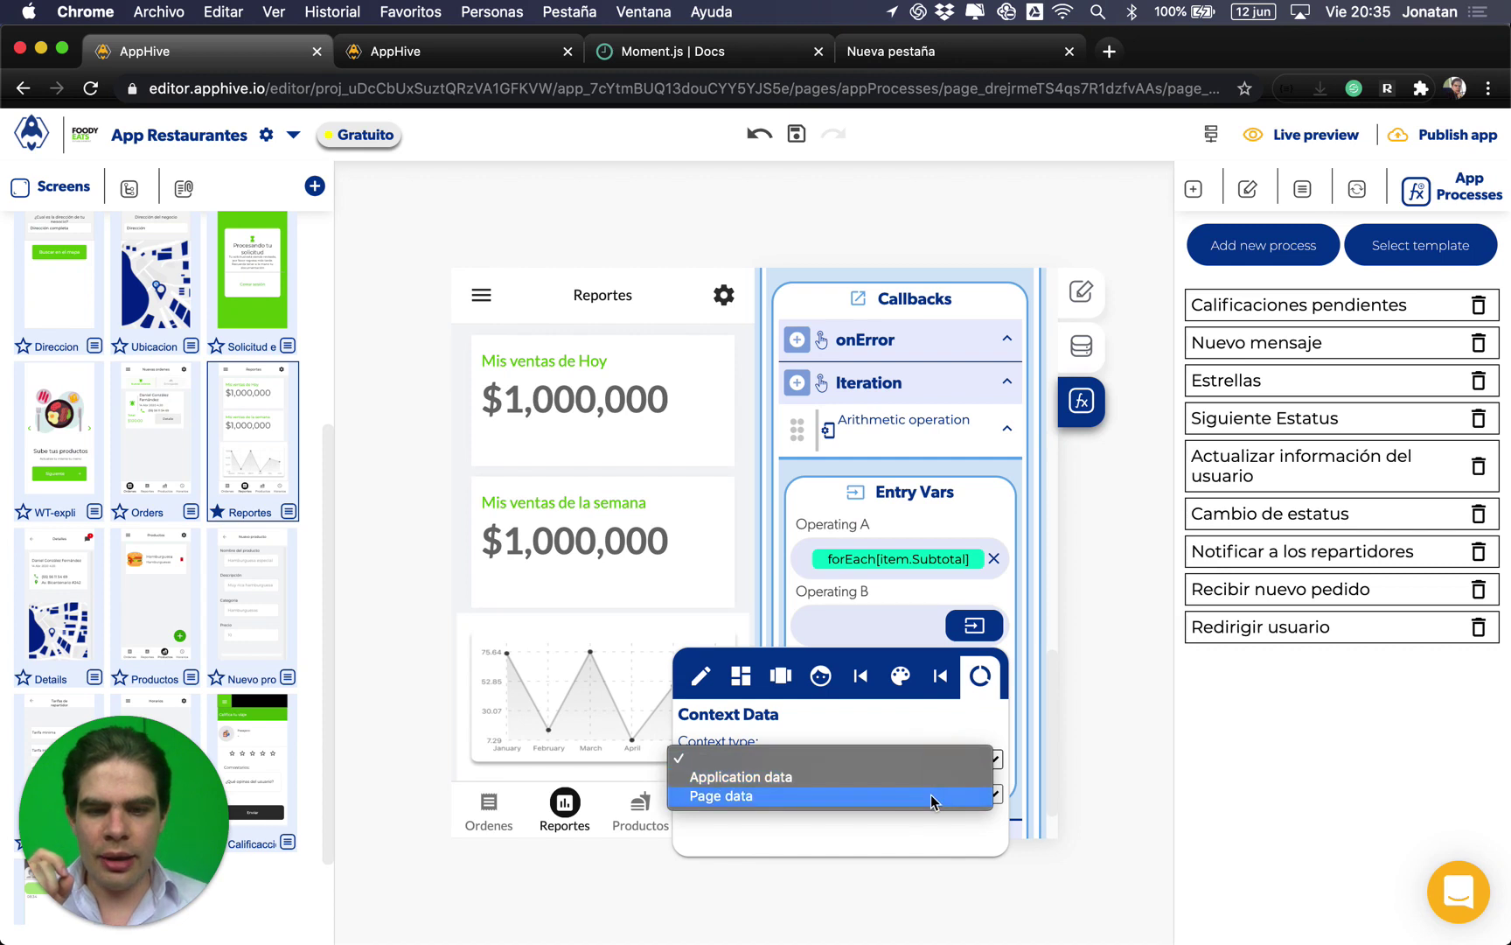
pyautogui.click(930, 795)
pyautogui.click(930, 795)
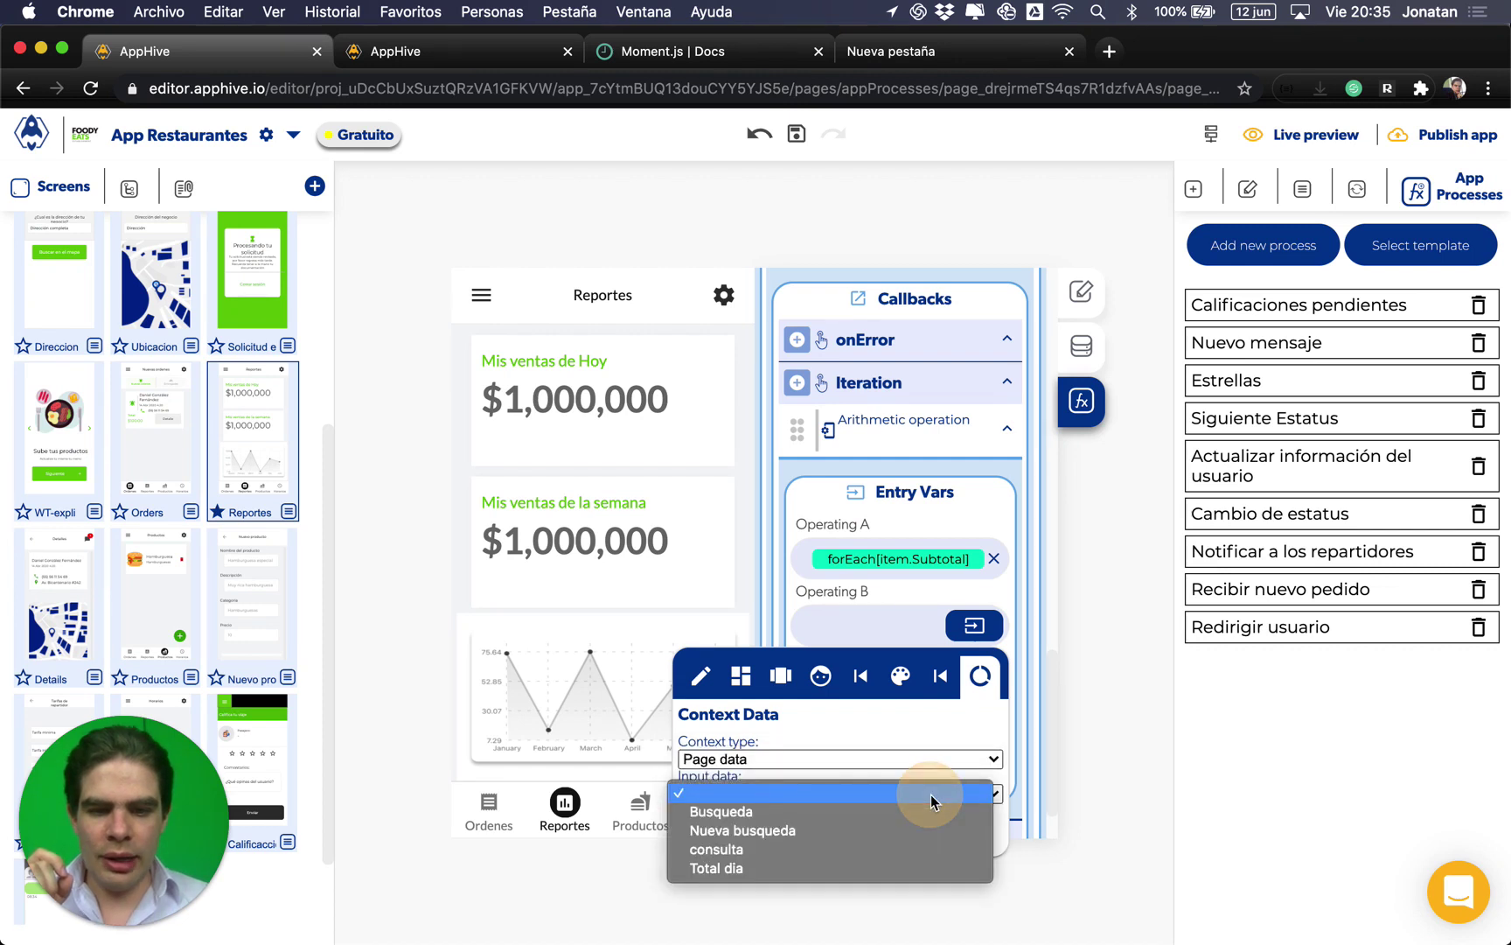
pyautogui.click(910, 867)
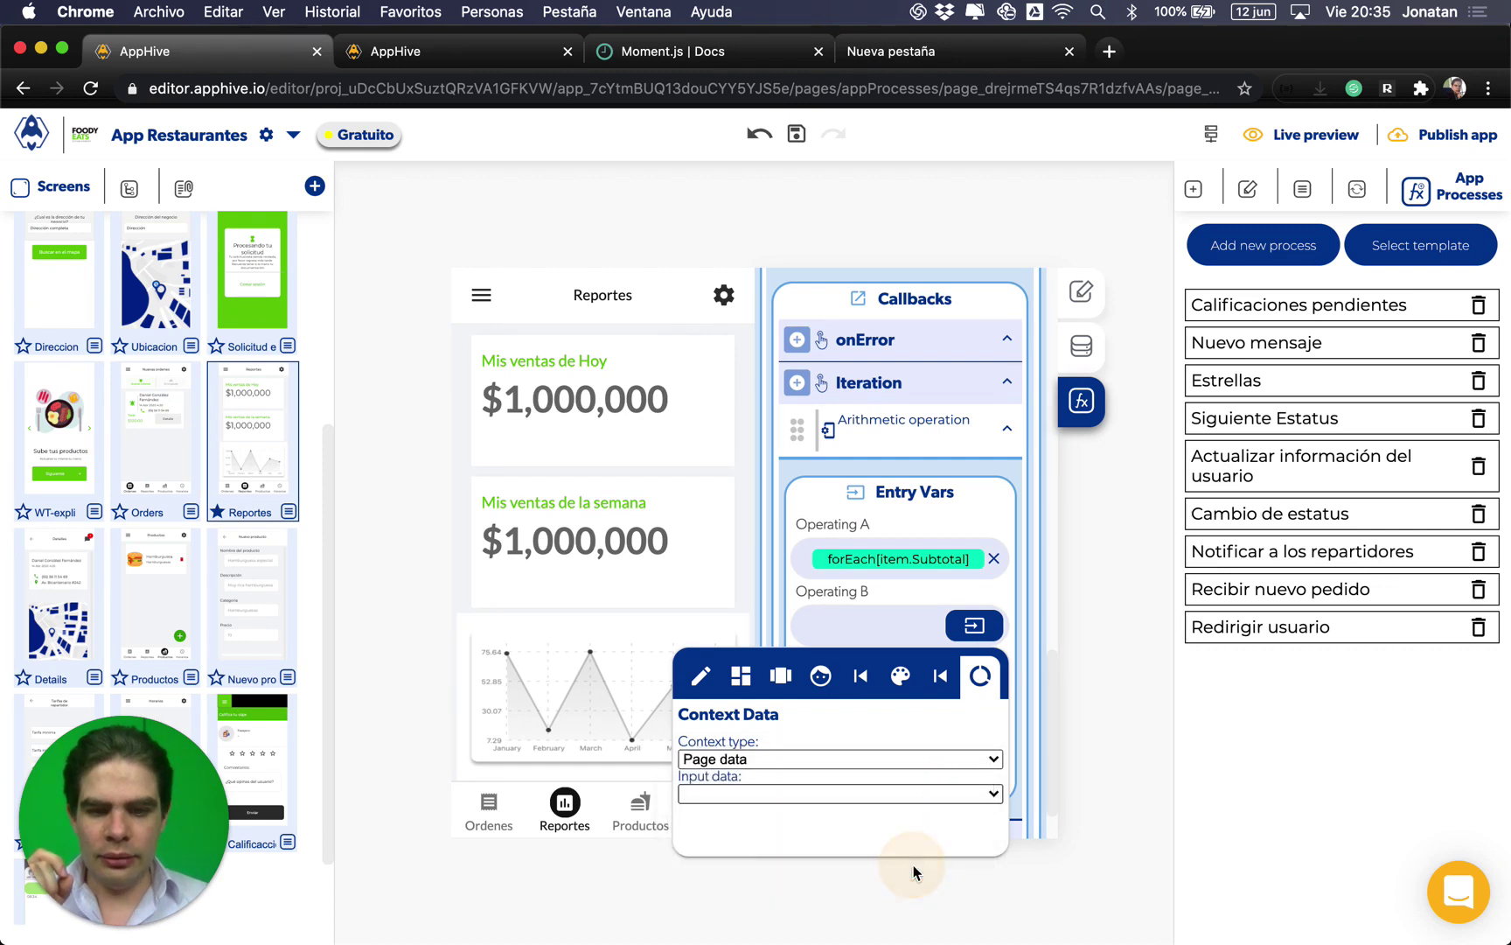
pyautogui.click(913, 488)
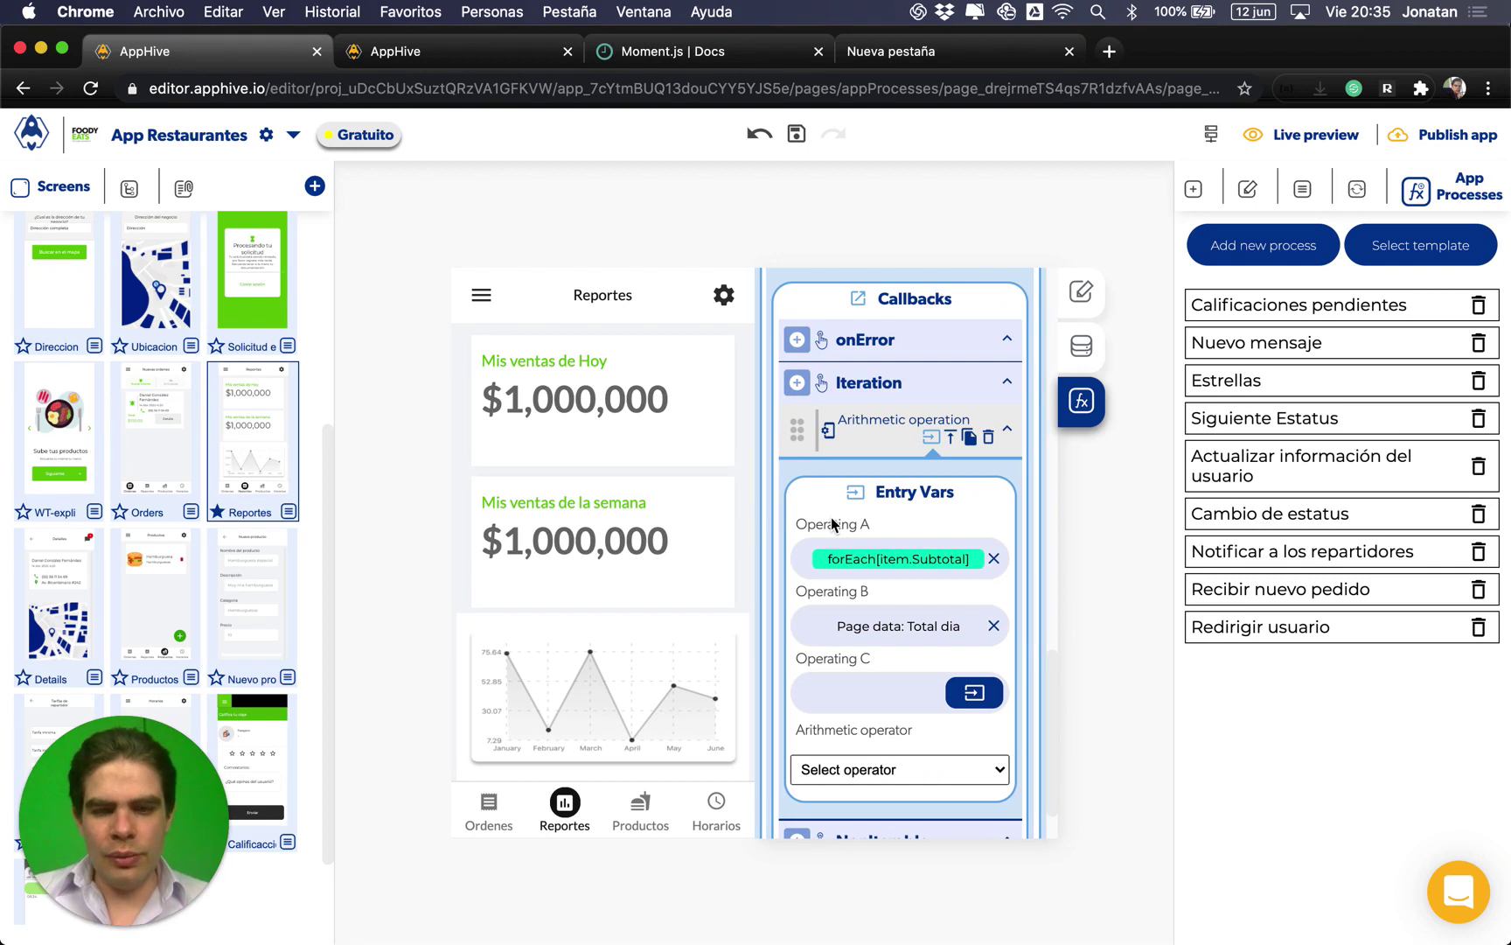
pyautogui.click(895, 529)
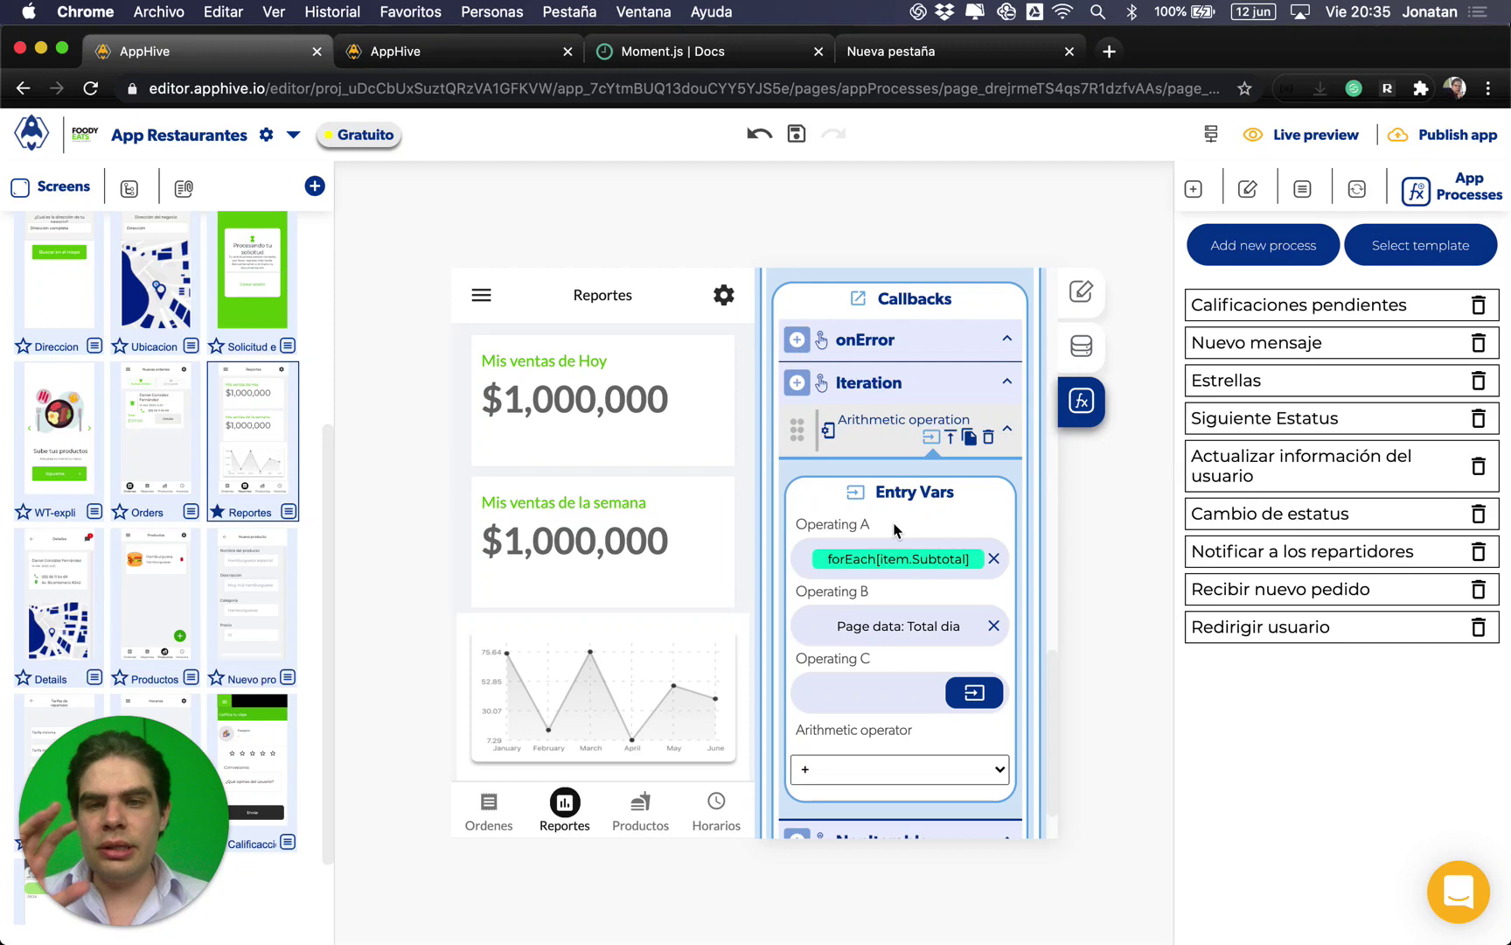
# Step: Copy the Total dia Set Page Value function into the forEach's Iteration callback, after the Arithmetic operation
pyautogui.scroll(5, 894, 529)
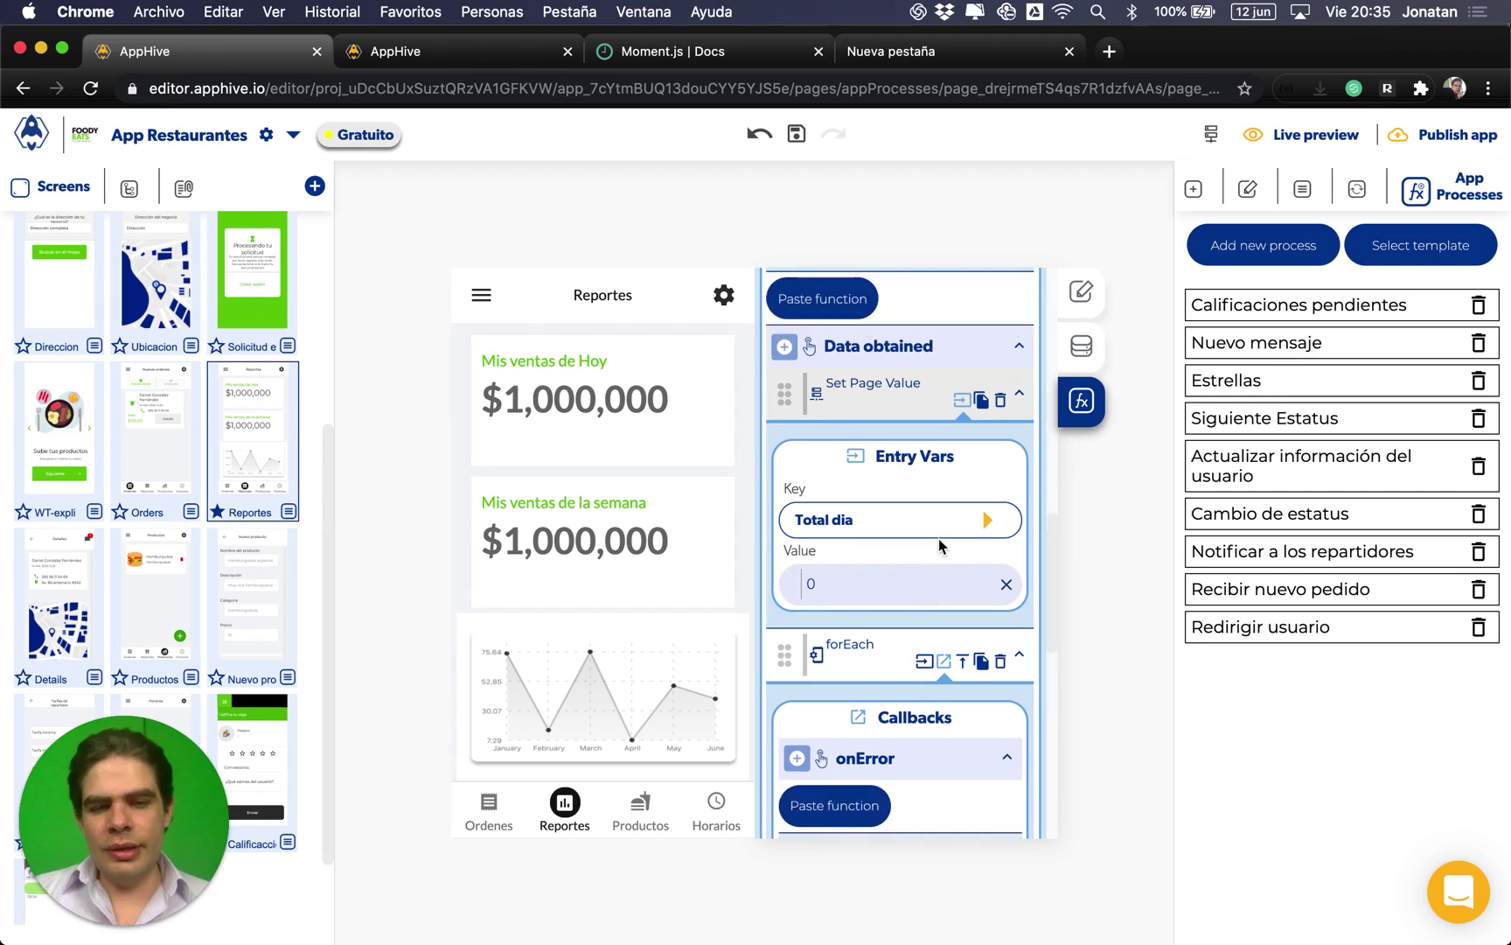
pyautogui.scroll(-10, 938, 538)
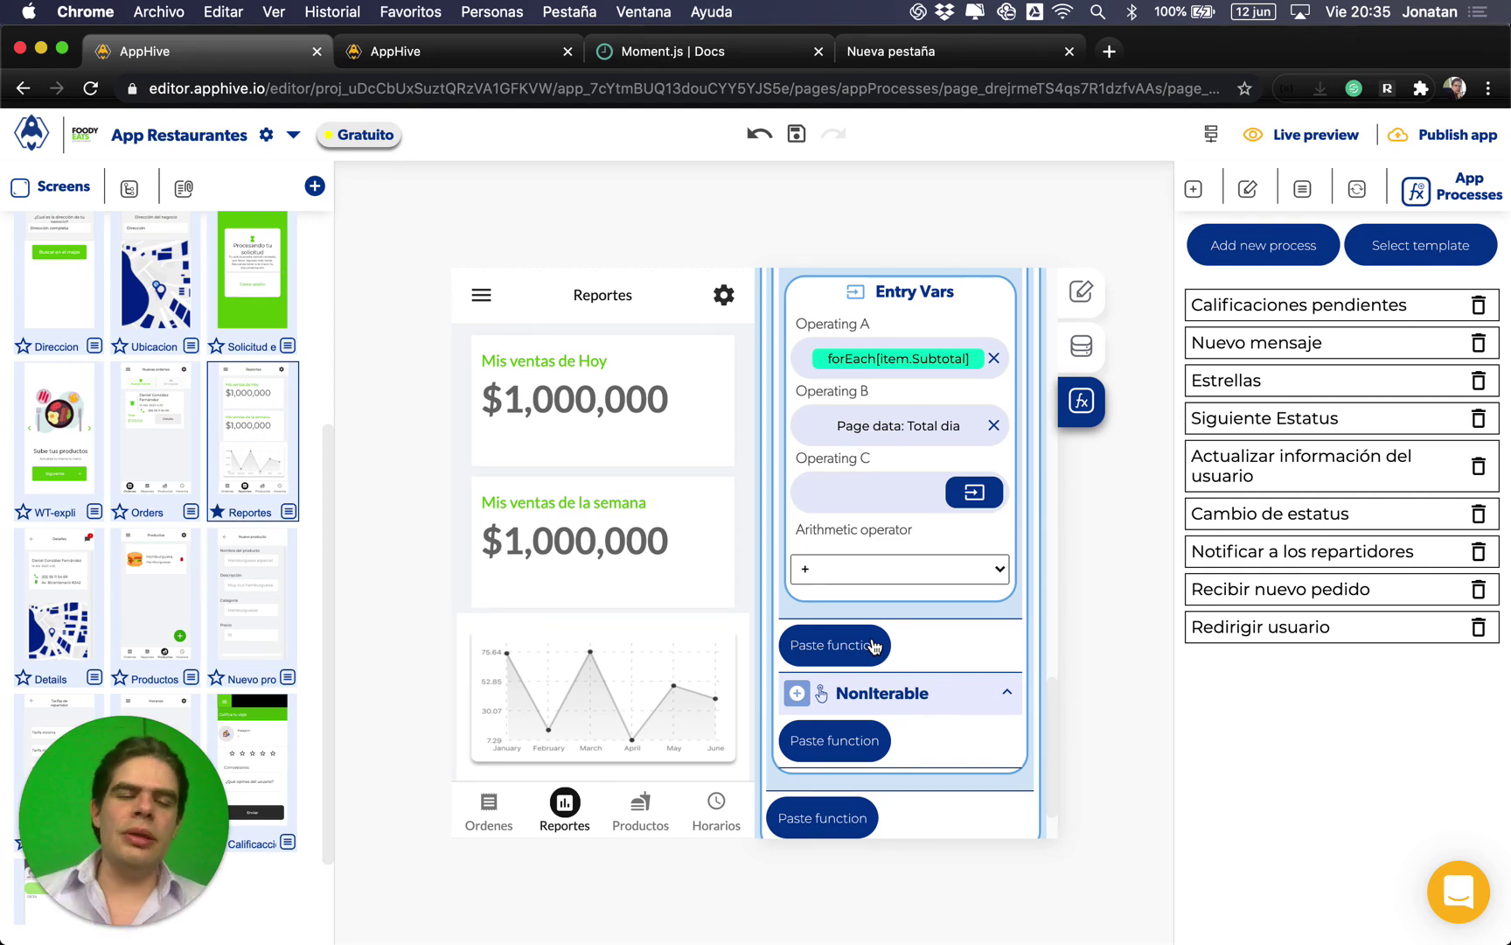
pyautogui.click(872, 645)
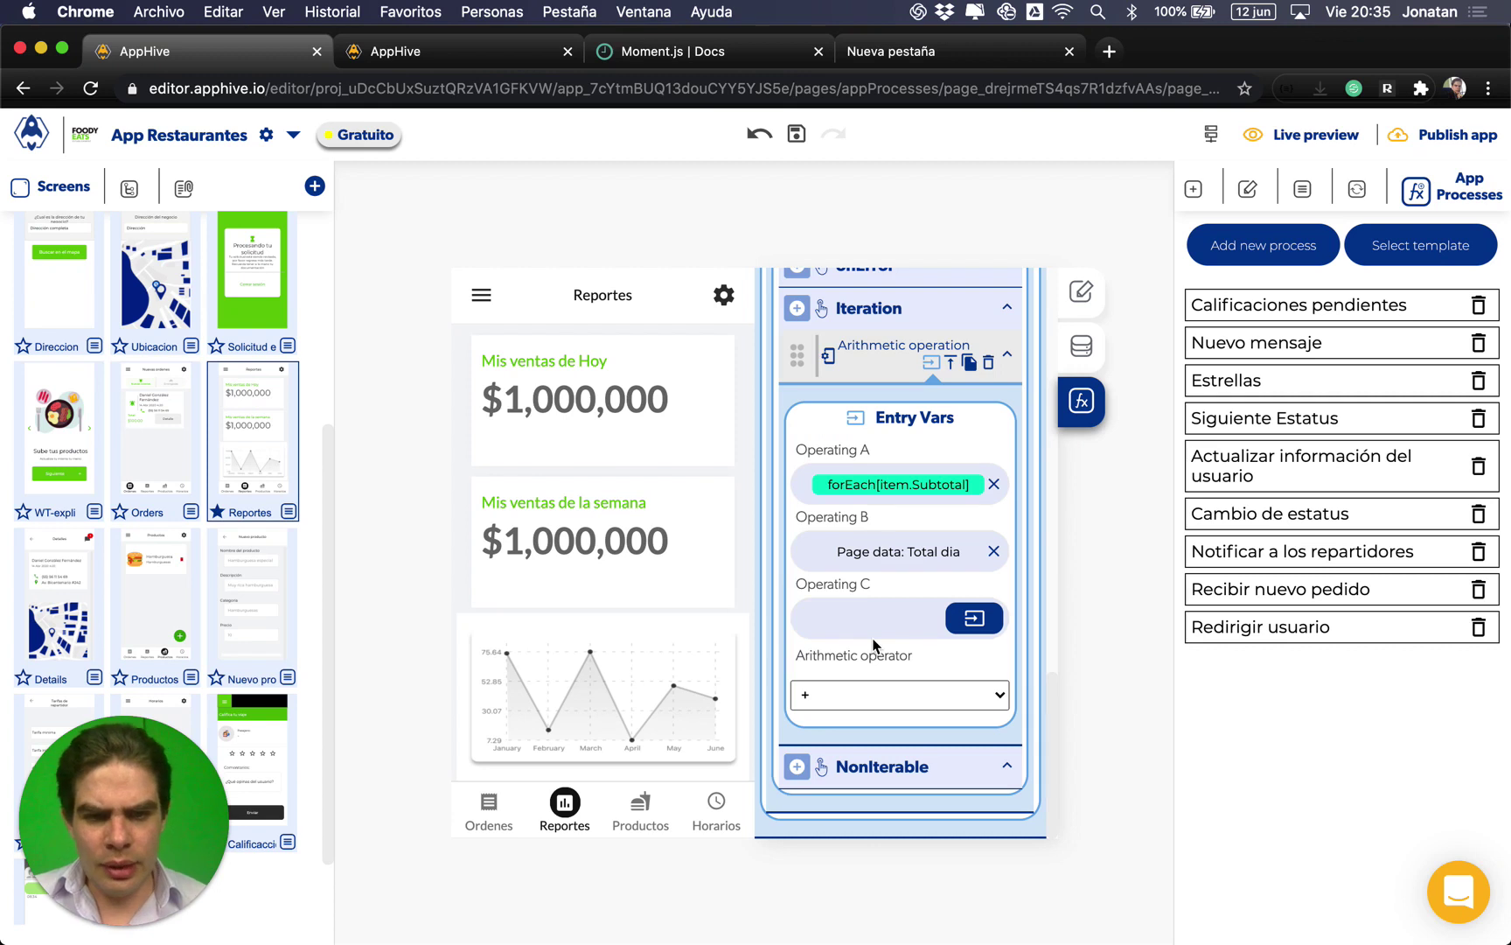
pyautogui.scroll(-5, 872, 643)
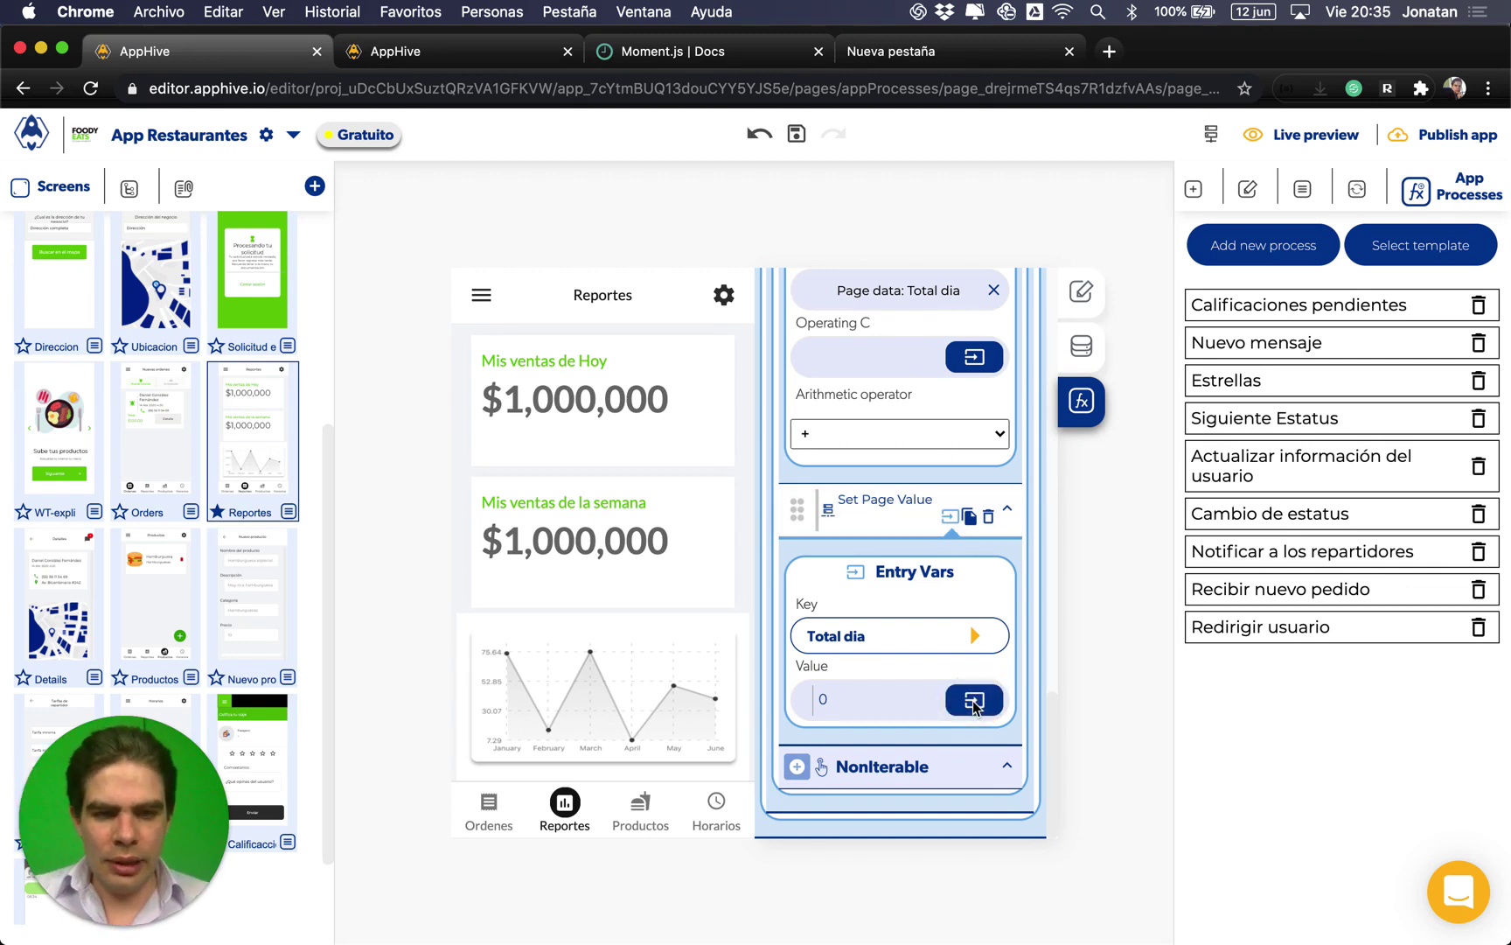
# Step: Replace the value of the Set Page Value function in the Iteration callback with the Arithmetic operation output
pyautogui.click(973, 701)
pyautogui.click(973, 701)
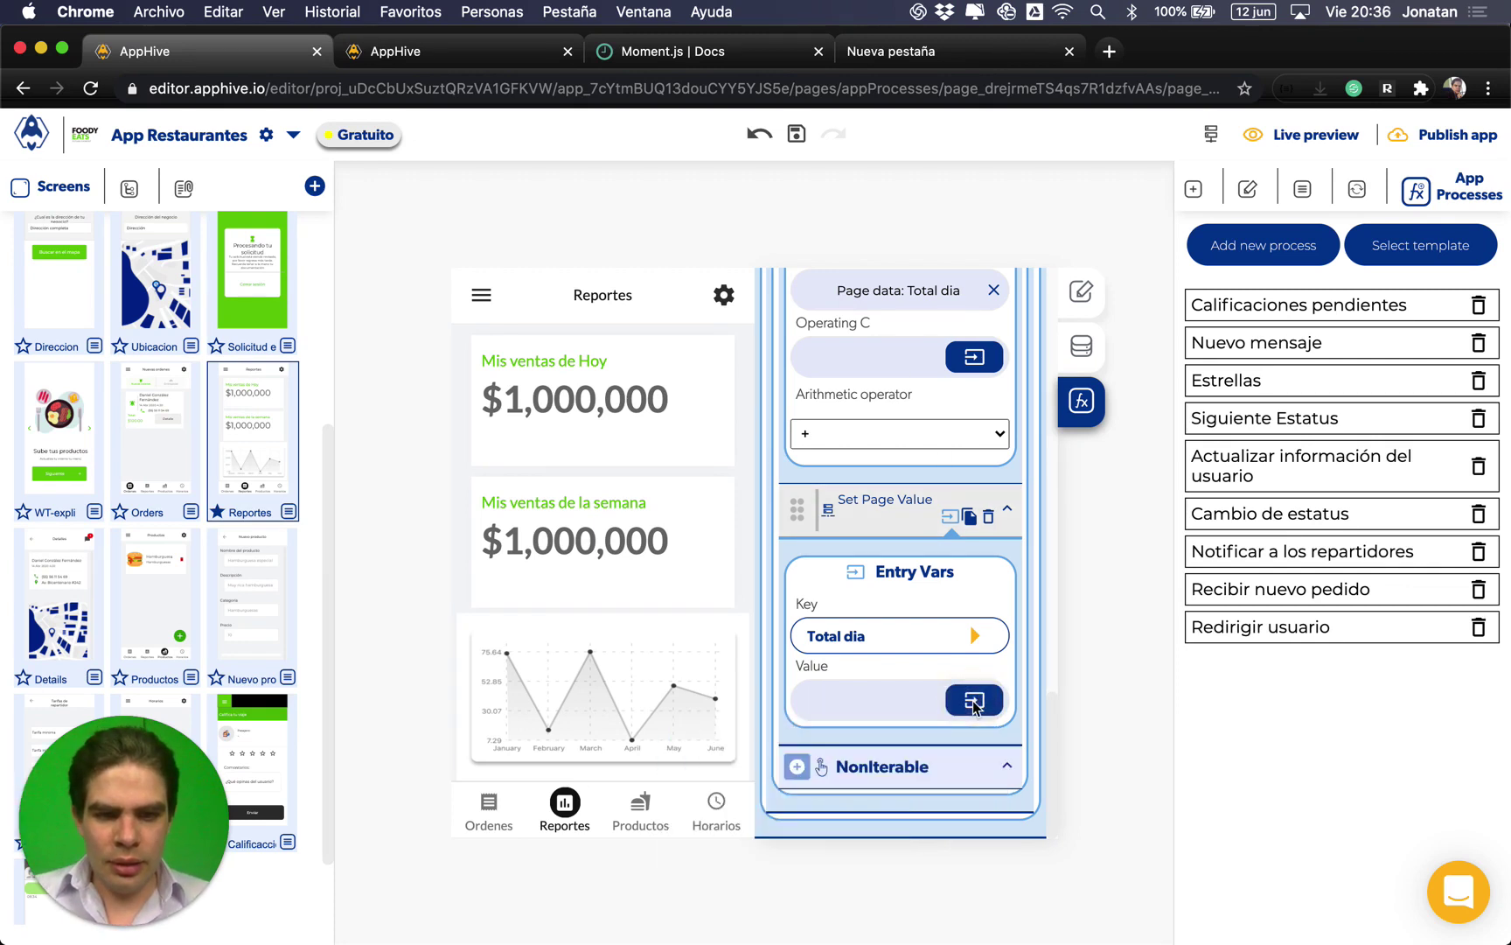
pyautogui.click(973, 702)
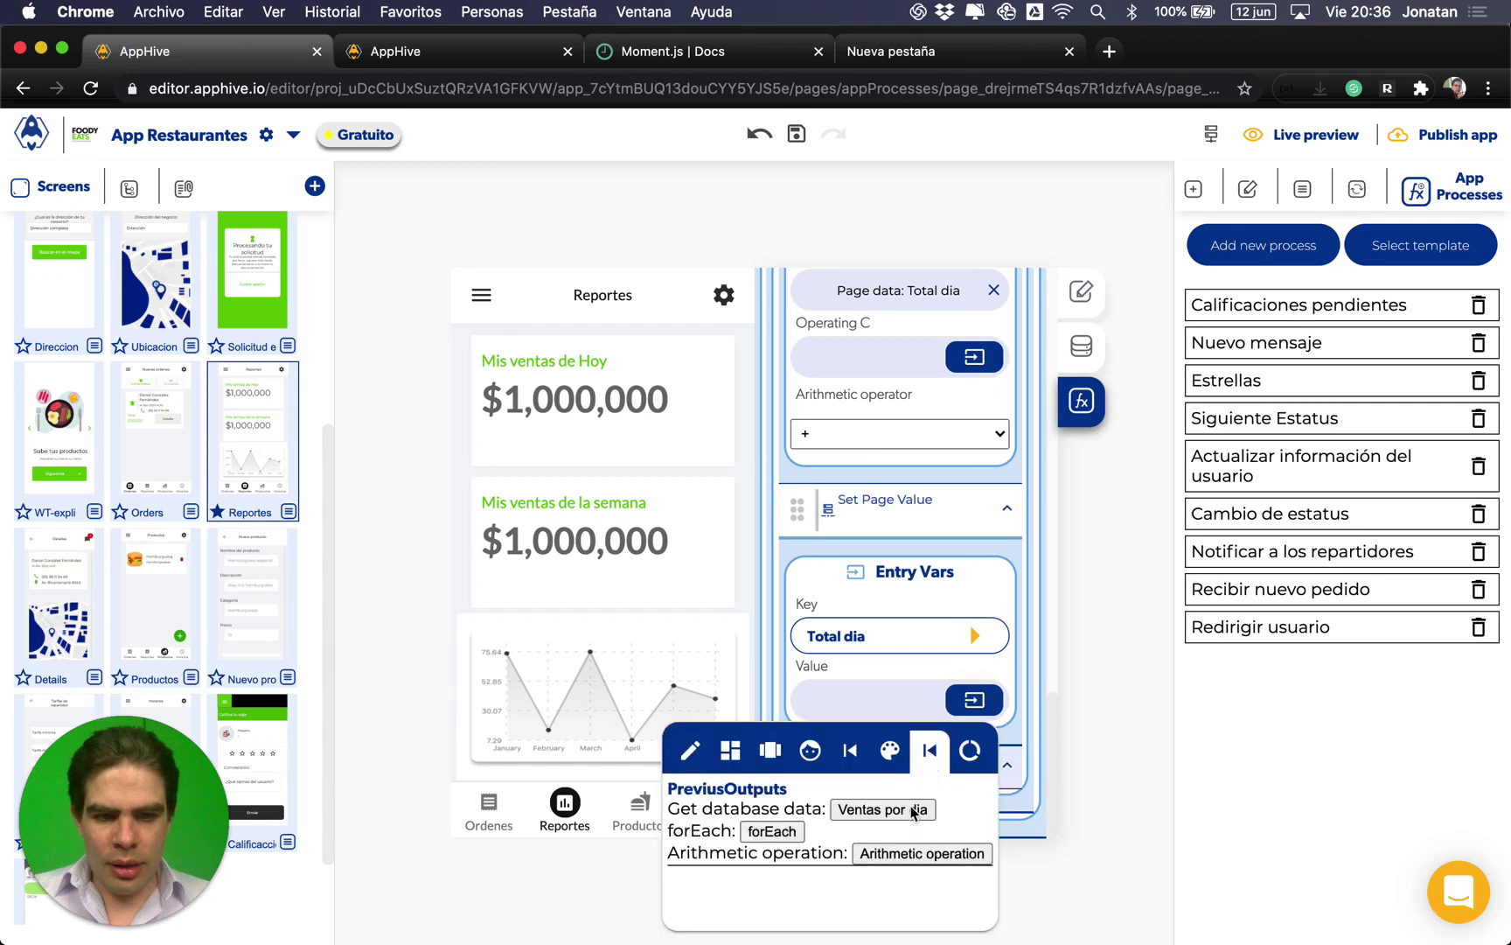
pyautogui.click(914, 669)
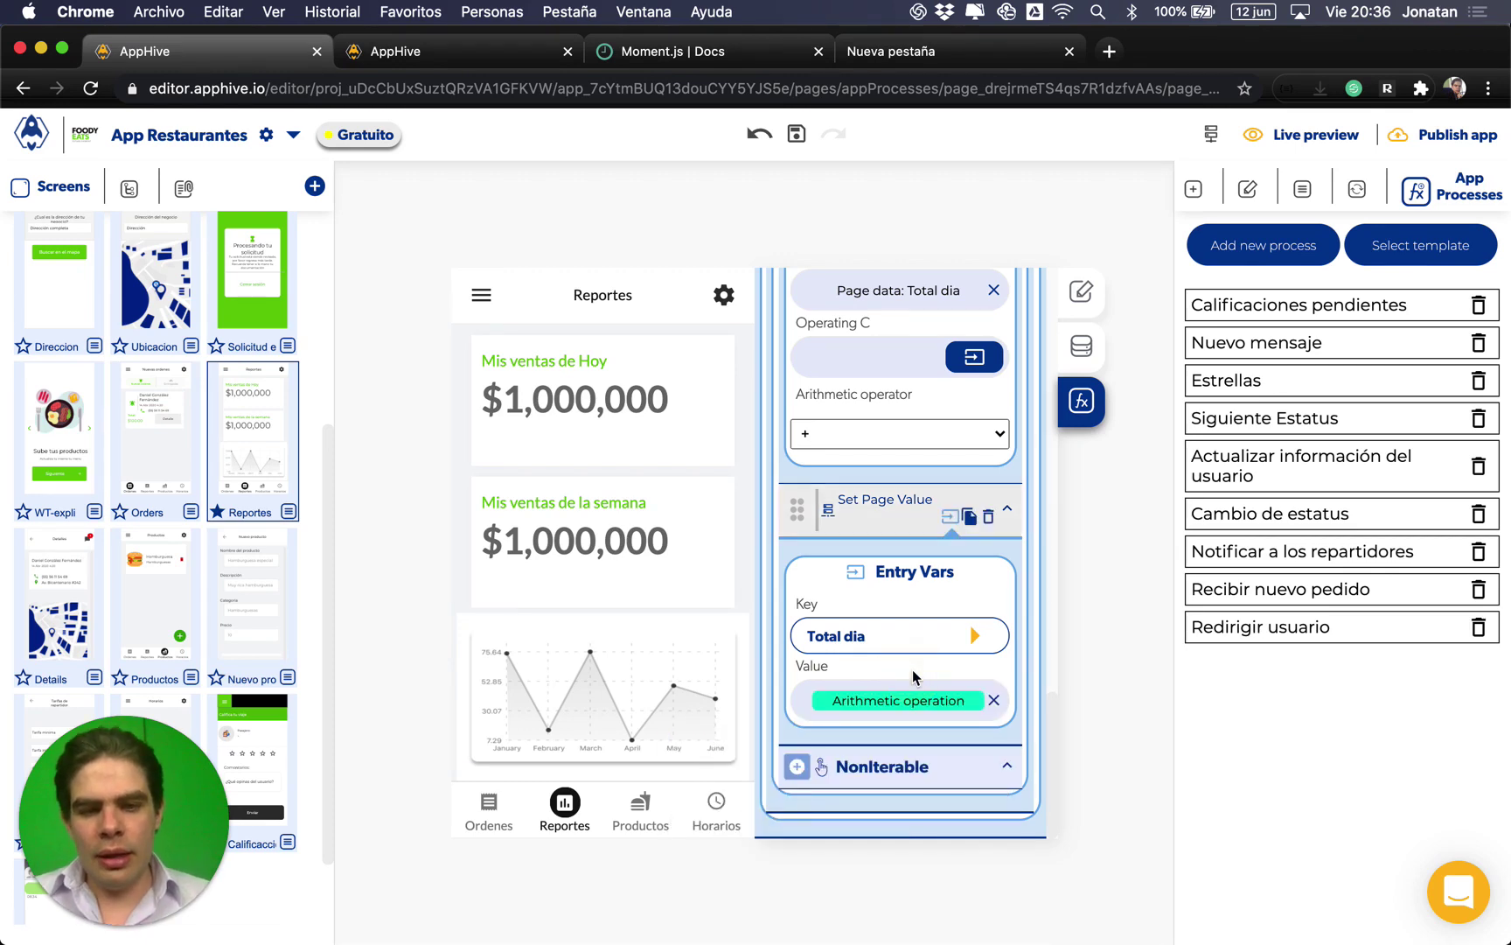
# Step: Collapse the forEach function and add a Global Formater function after it in the Data obtained callback
pyautogui.scroll(5, 913, 672)
pyautogui.scroll(3, 913, 675)
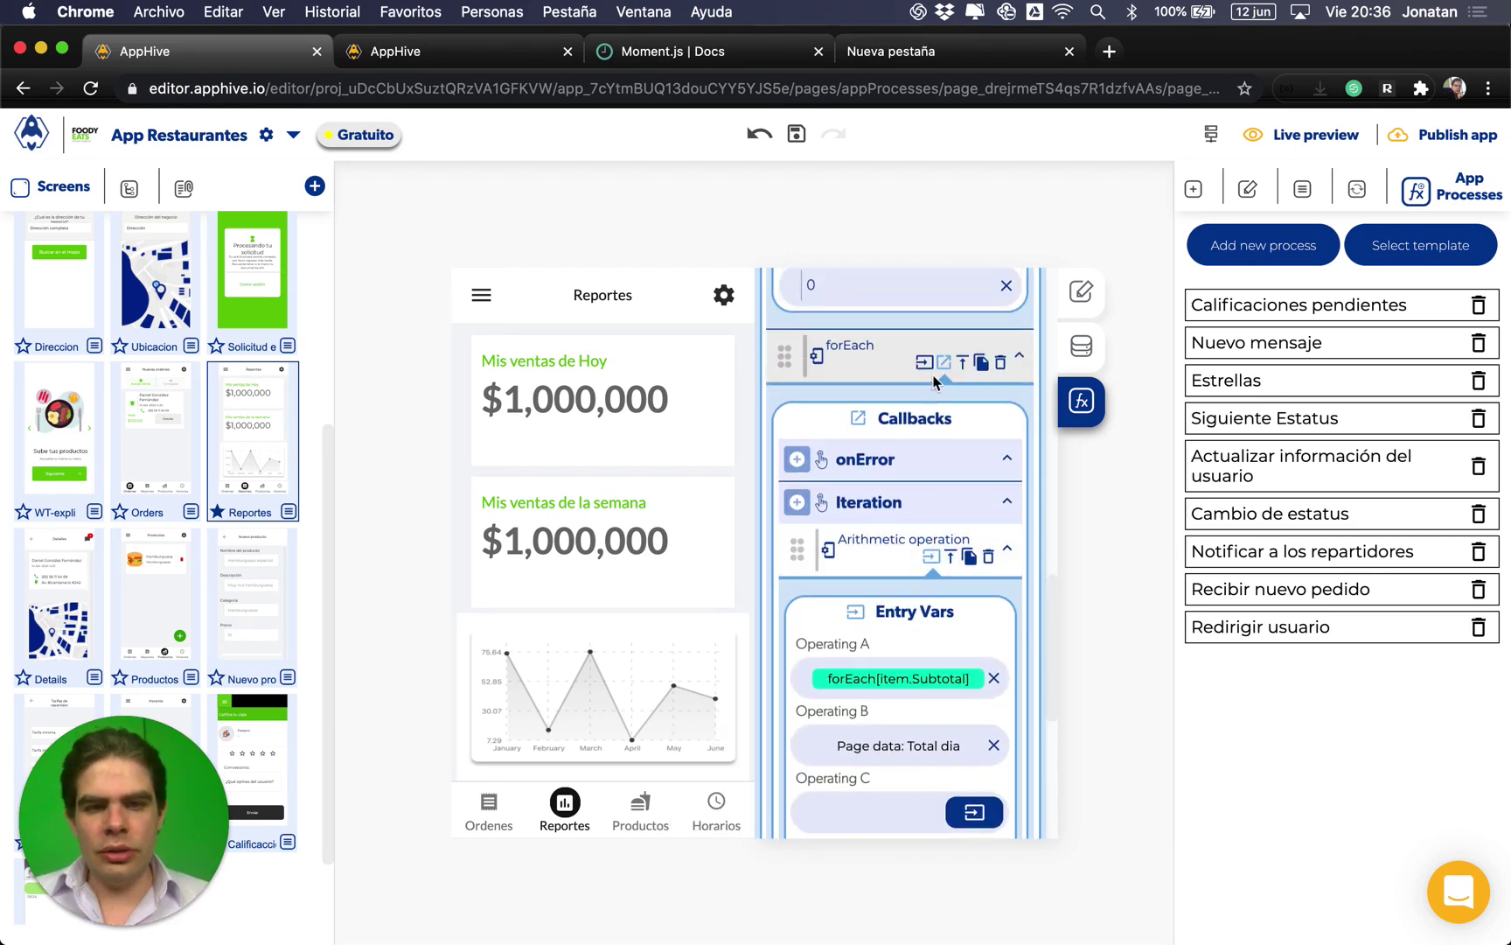
pyautogui.click(945, 371)
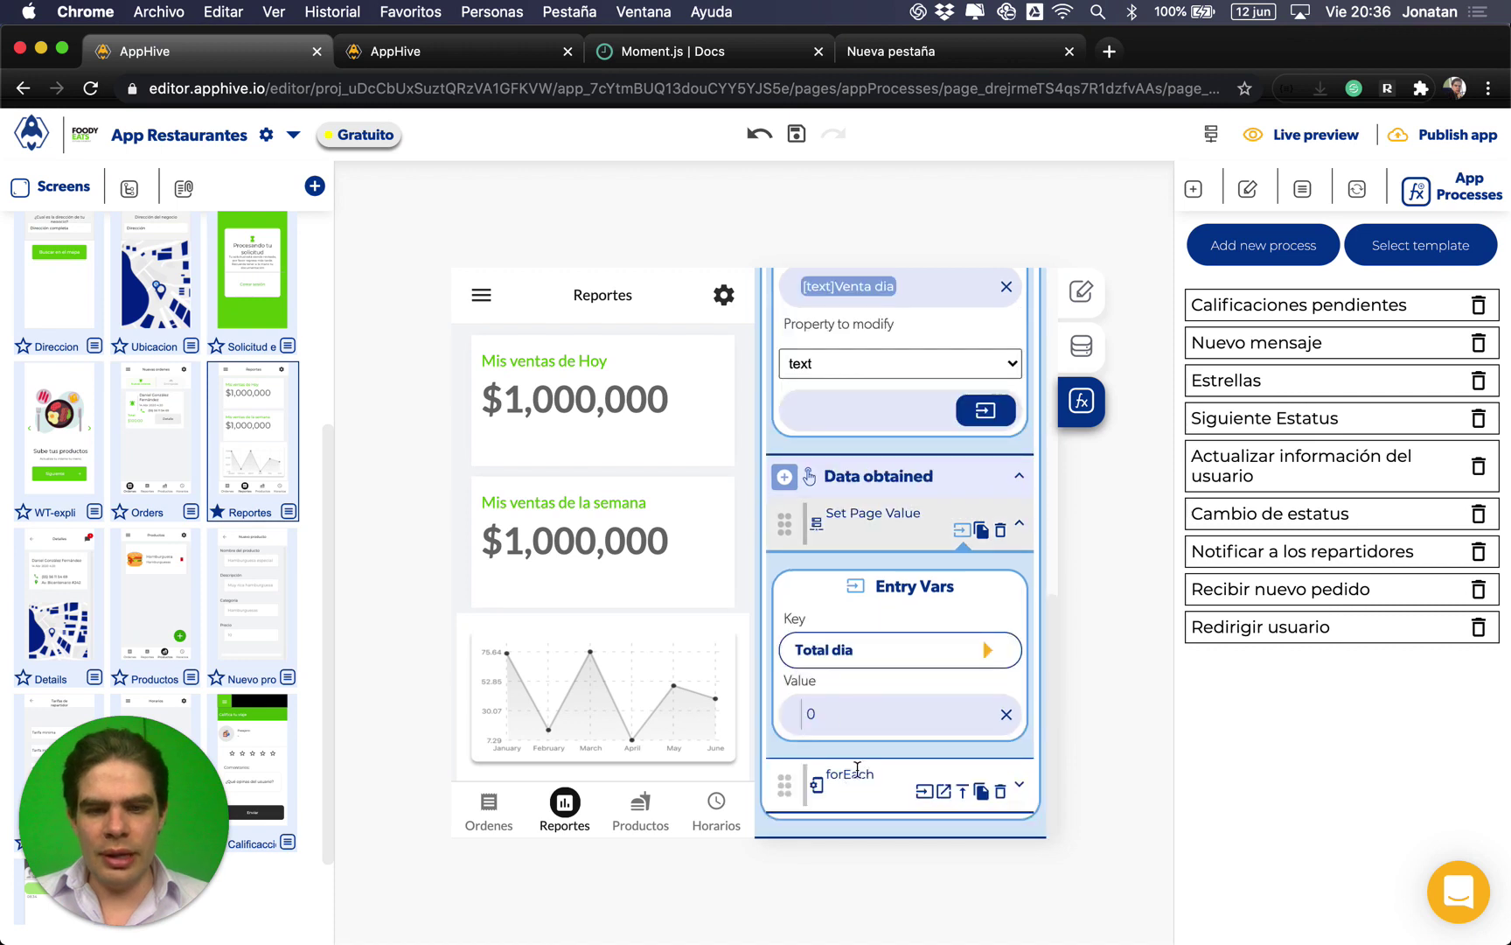
pyautogui.click(783, 477)
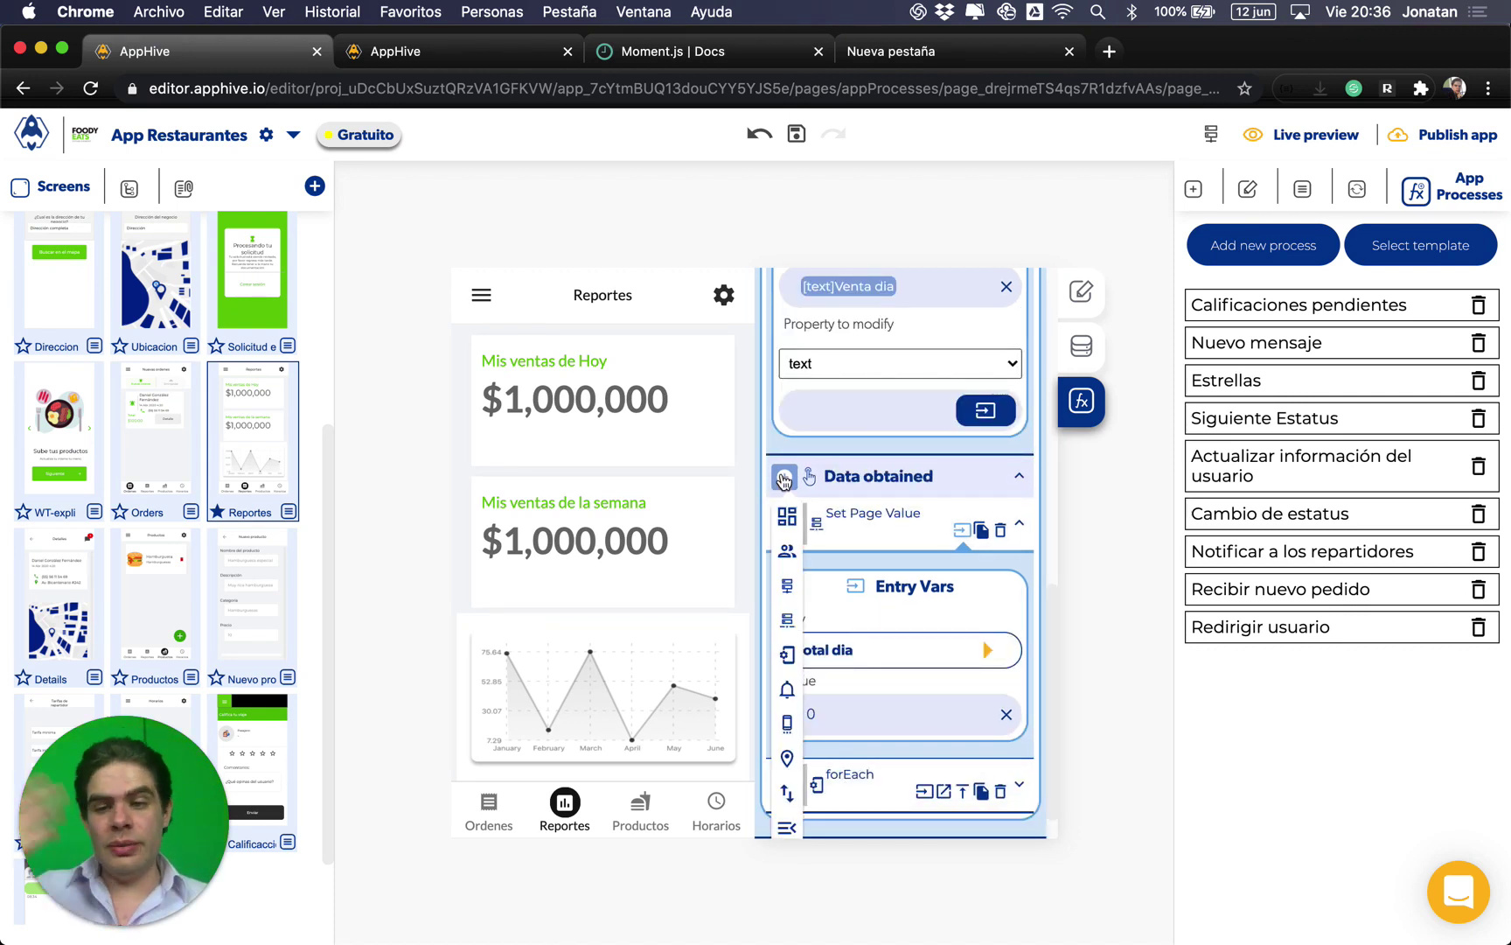
pyautogui.click(787, 585)
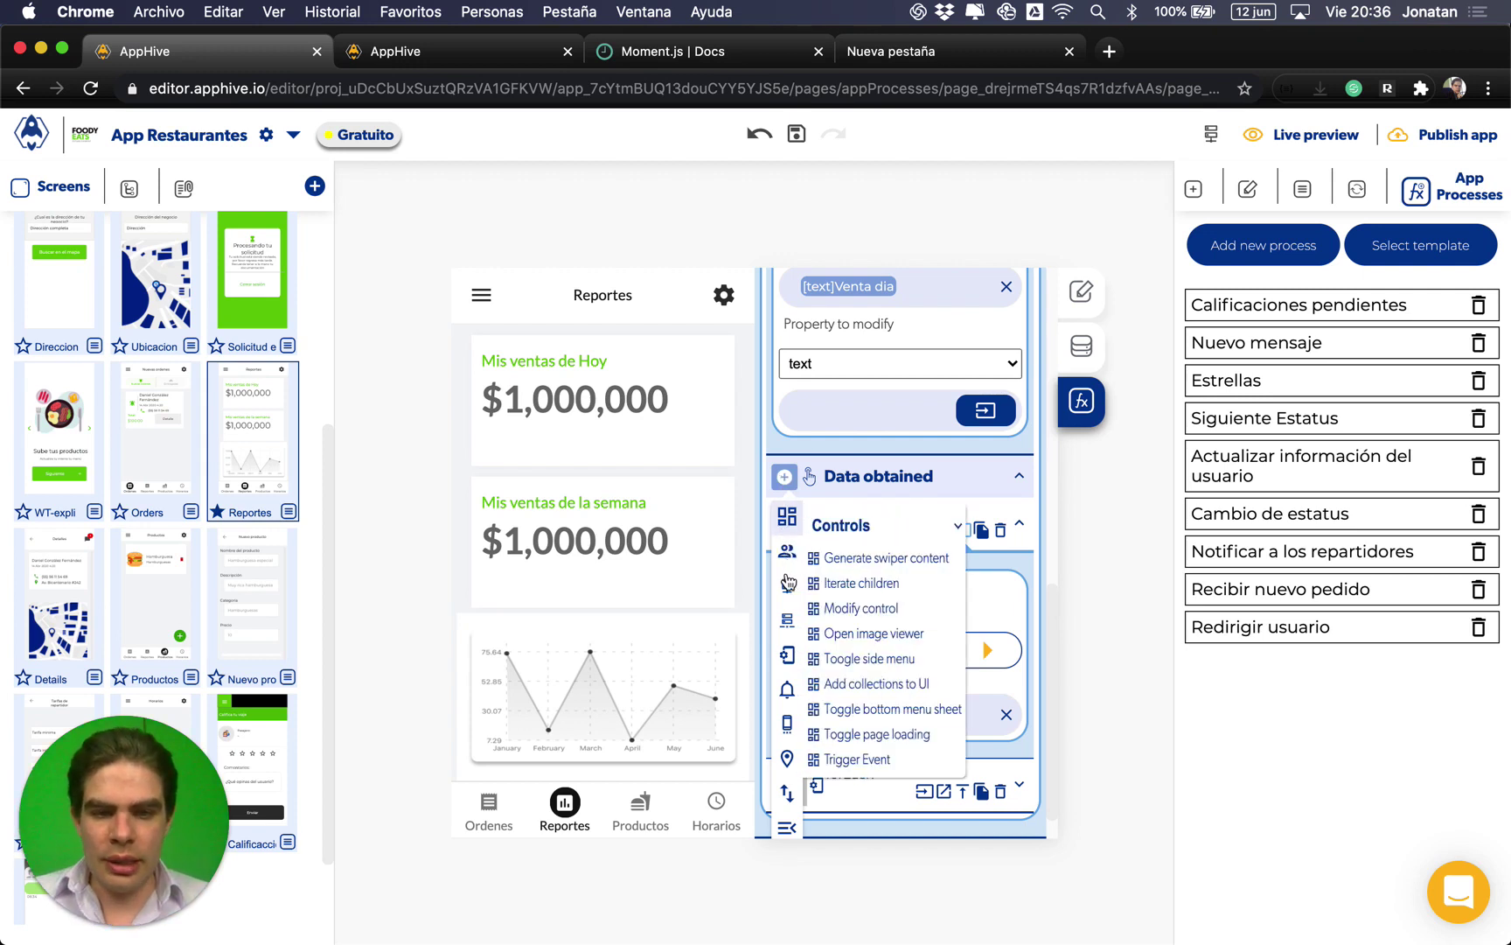
pyautogui.click(787, 623)
pyautogui.click(788, 654)
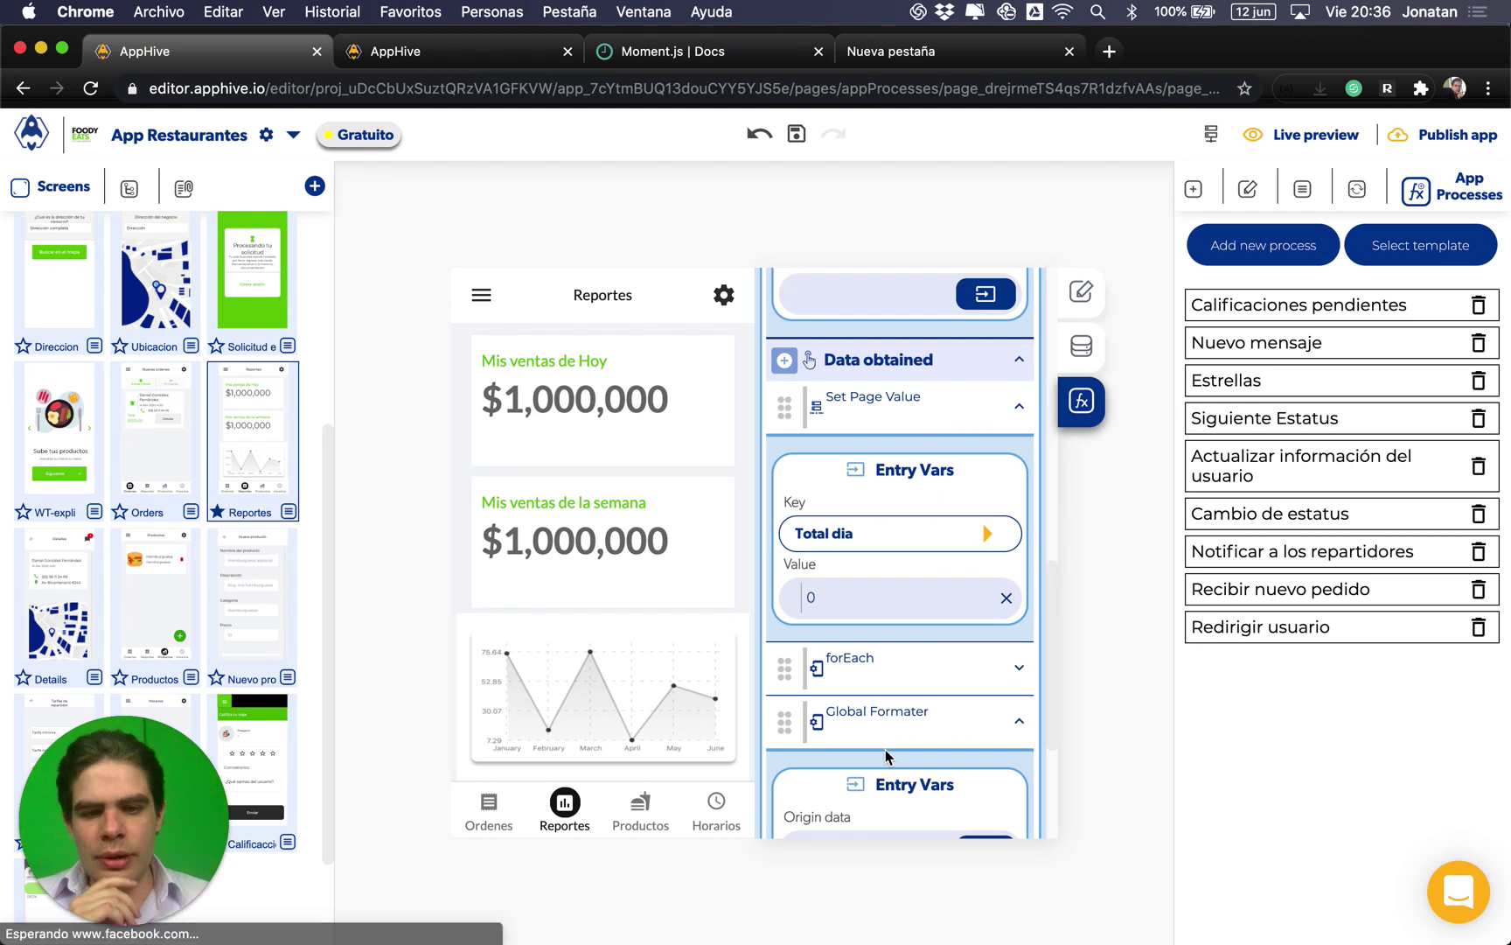
# Step: Set the Global Formater's origin data to the page data Total dia
pyautogui.click(886, 757)
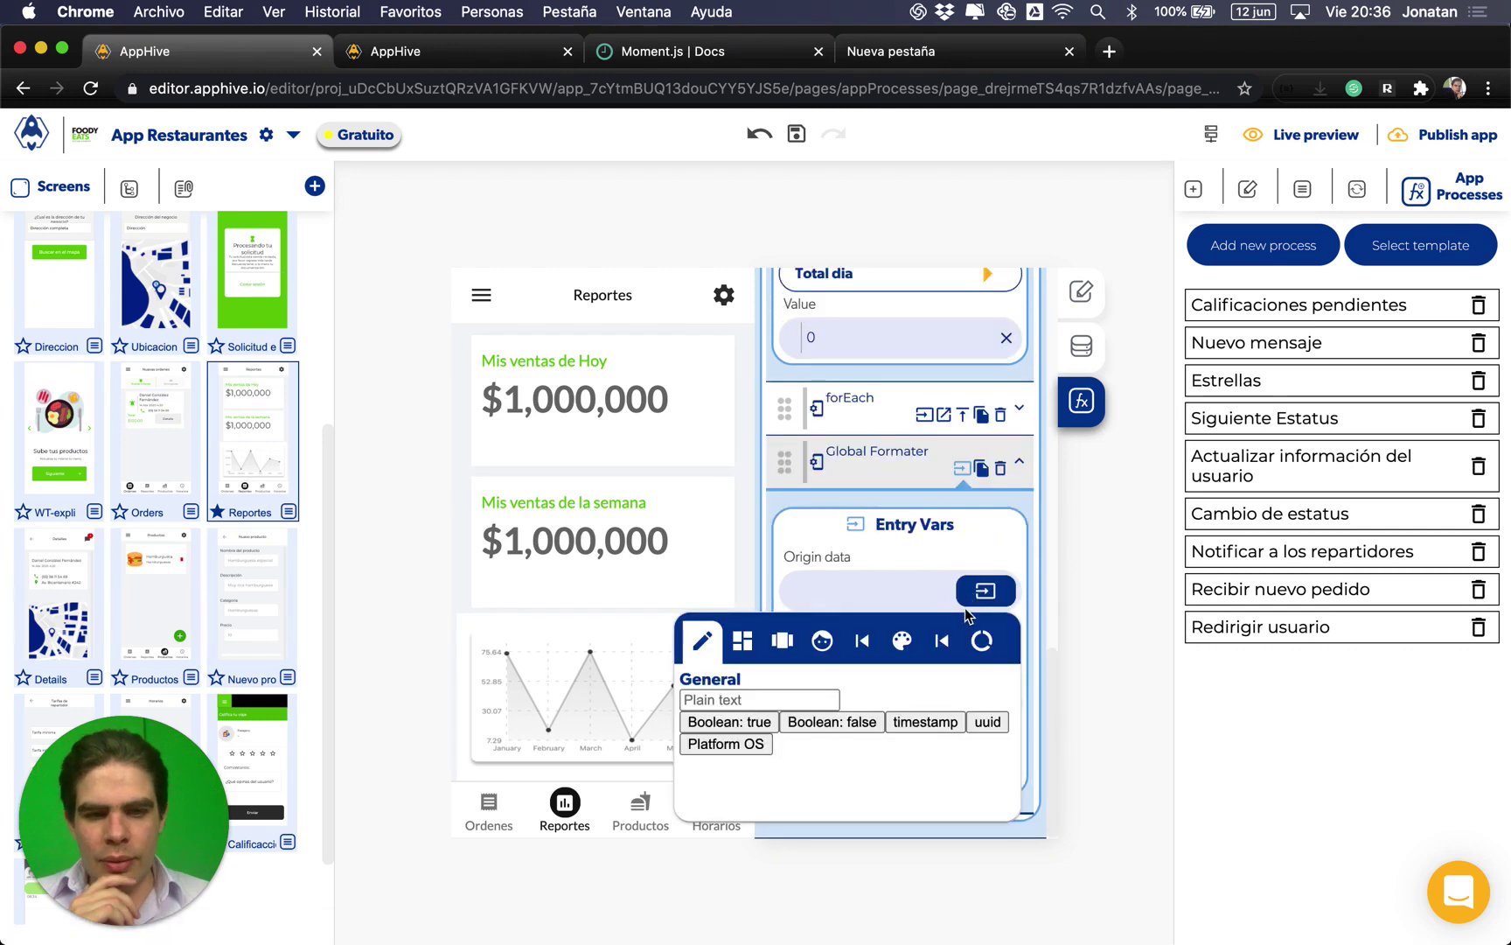
pyautogui.click(991, 639)
pyautogui.click(946, 719)
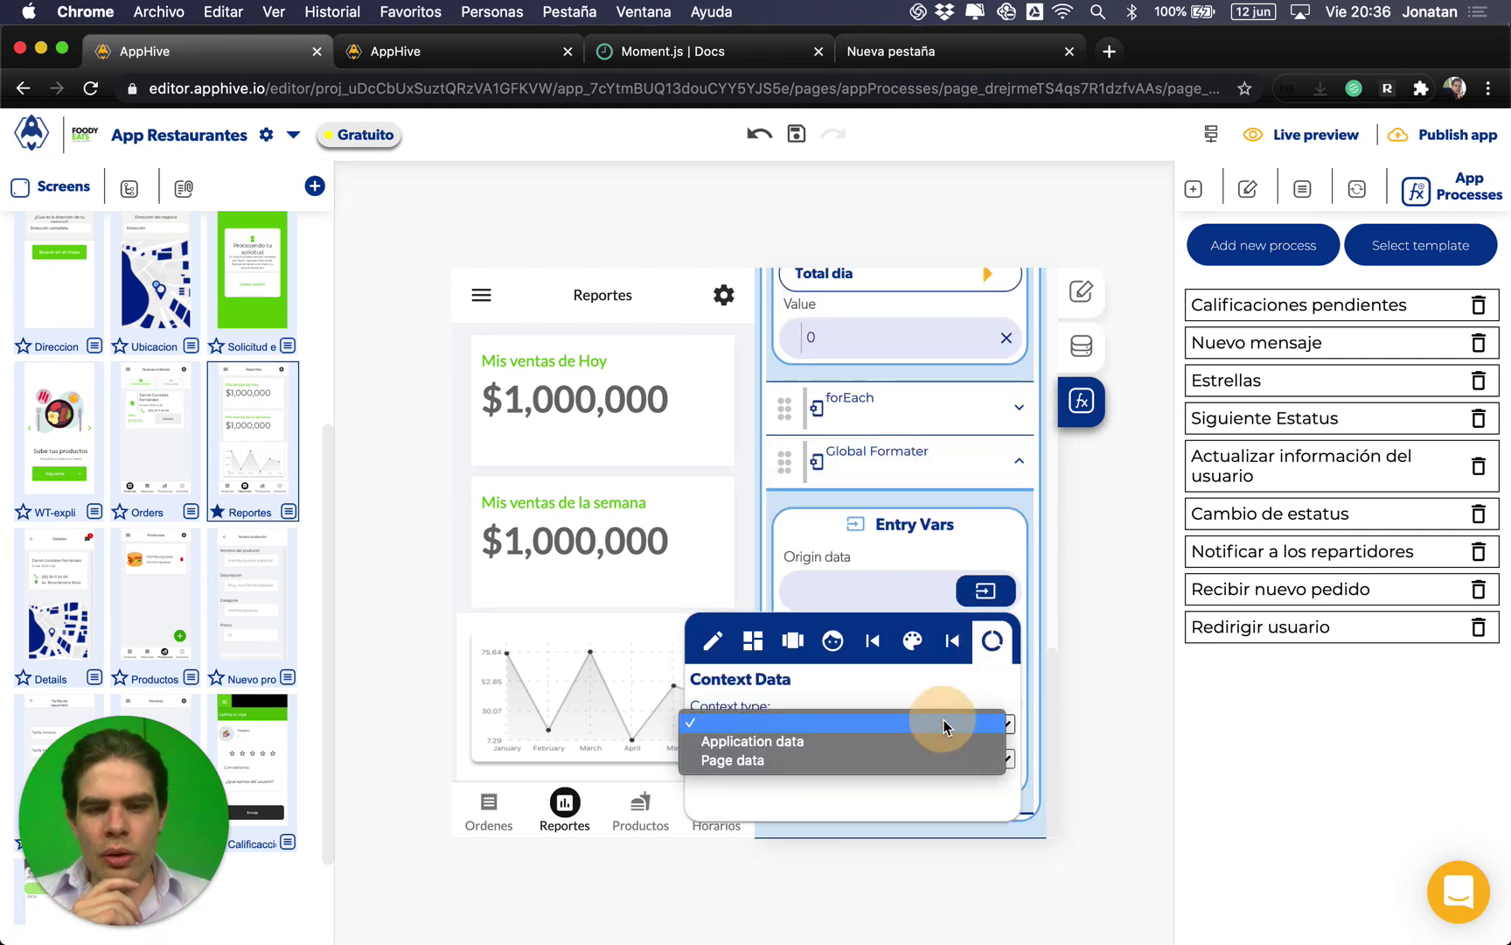
pyautogui.click(929, 755)
pyautogui.click(928, 756)
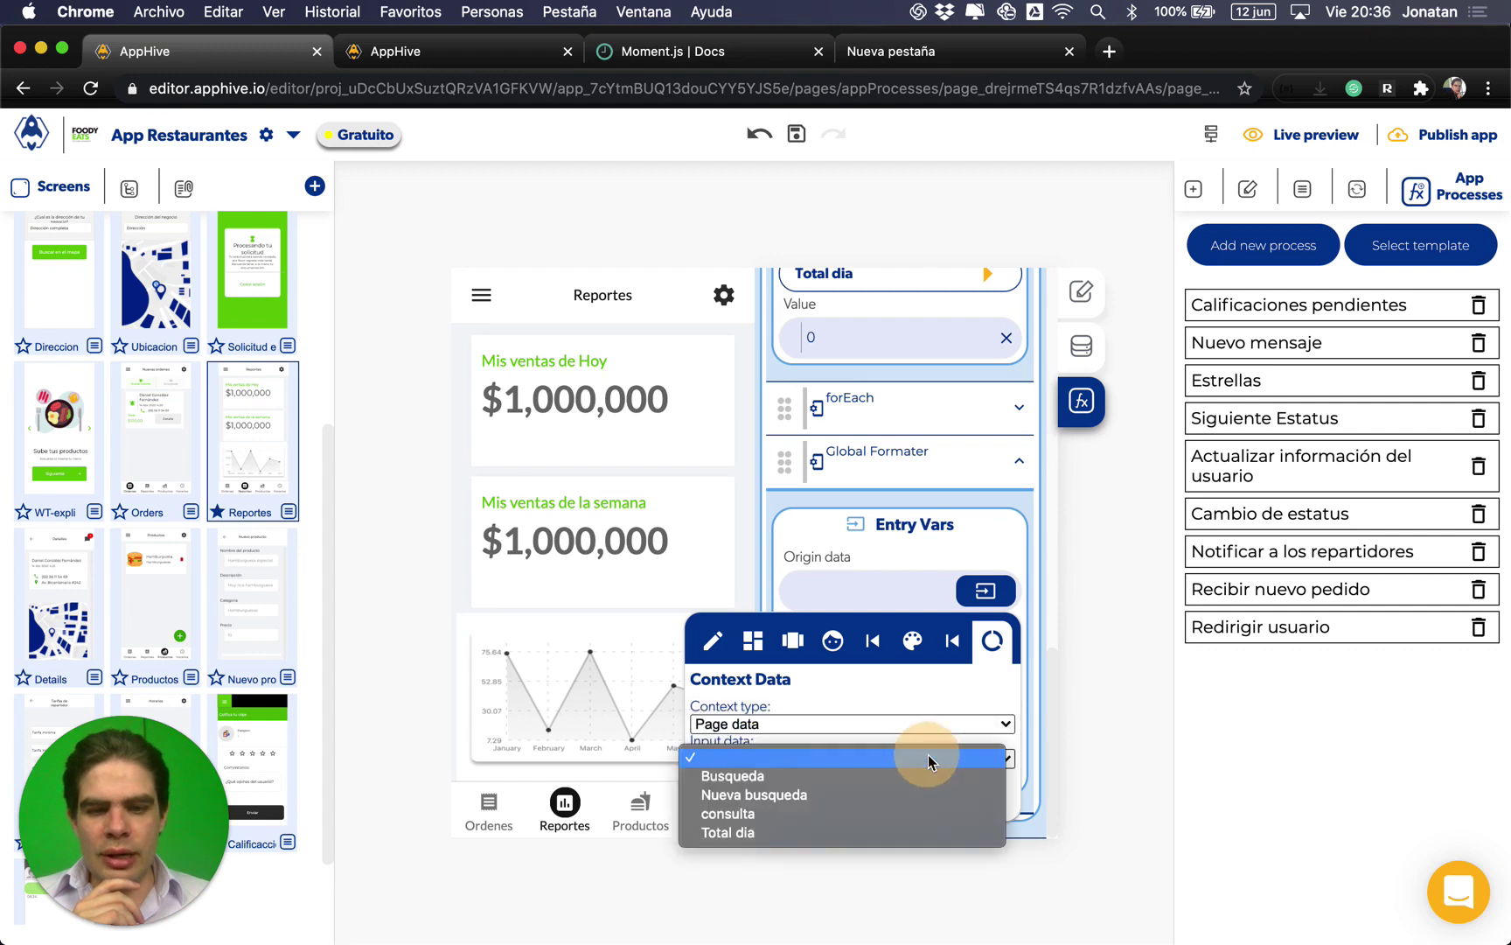
pyautogui.click(909, 832)
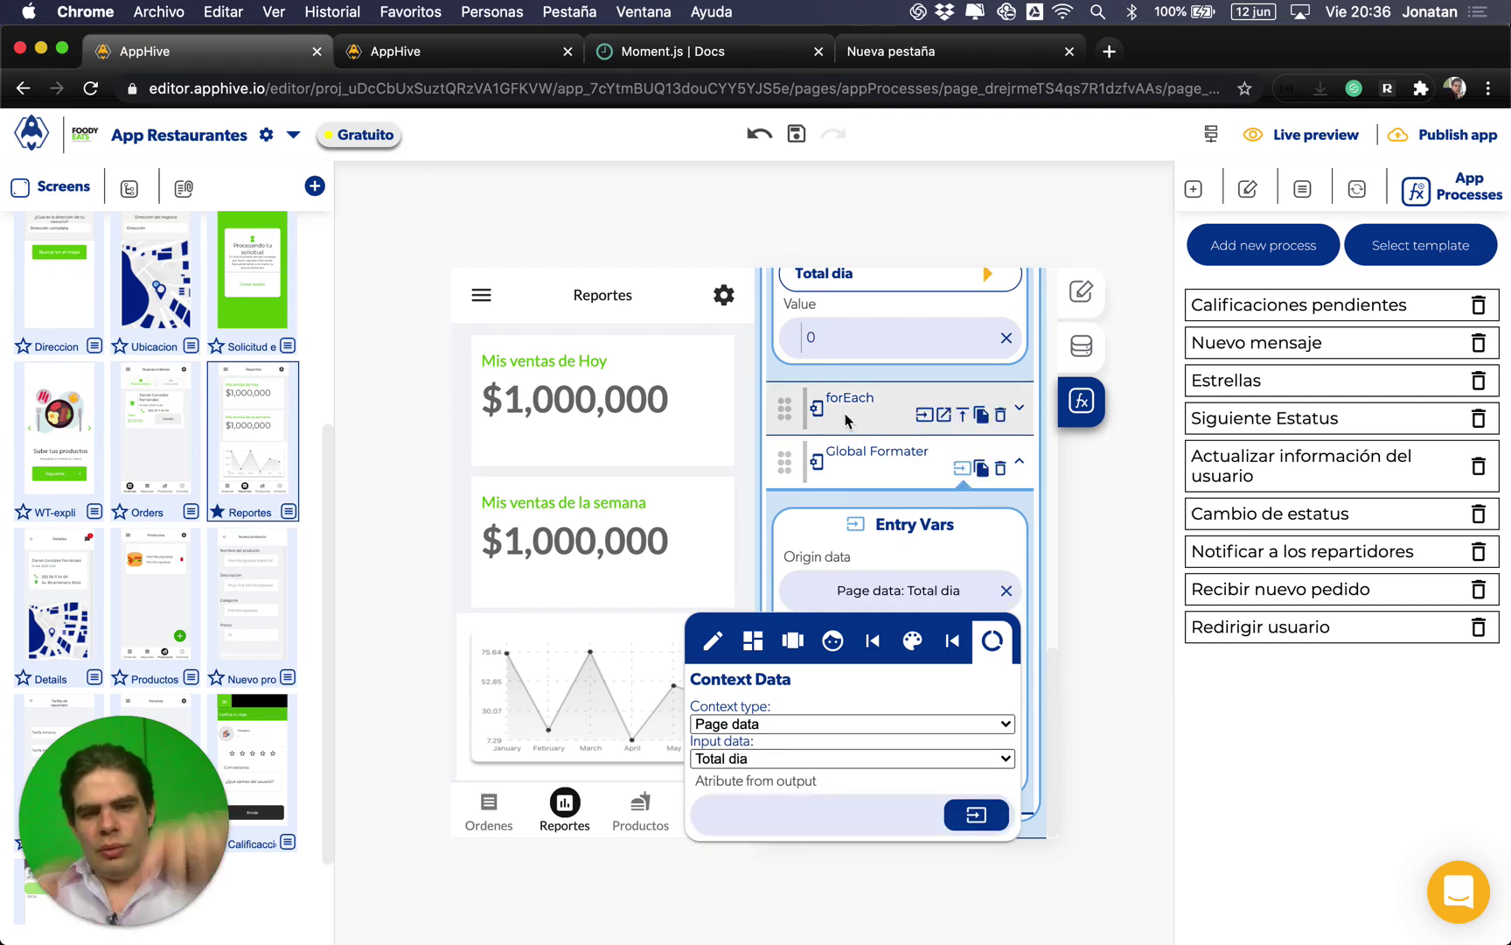
pyautogui.click(870, 559)
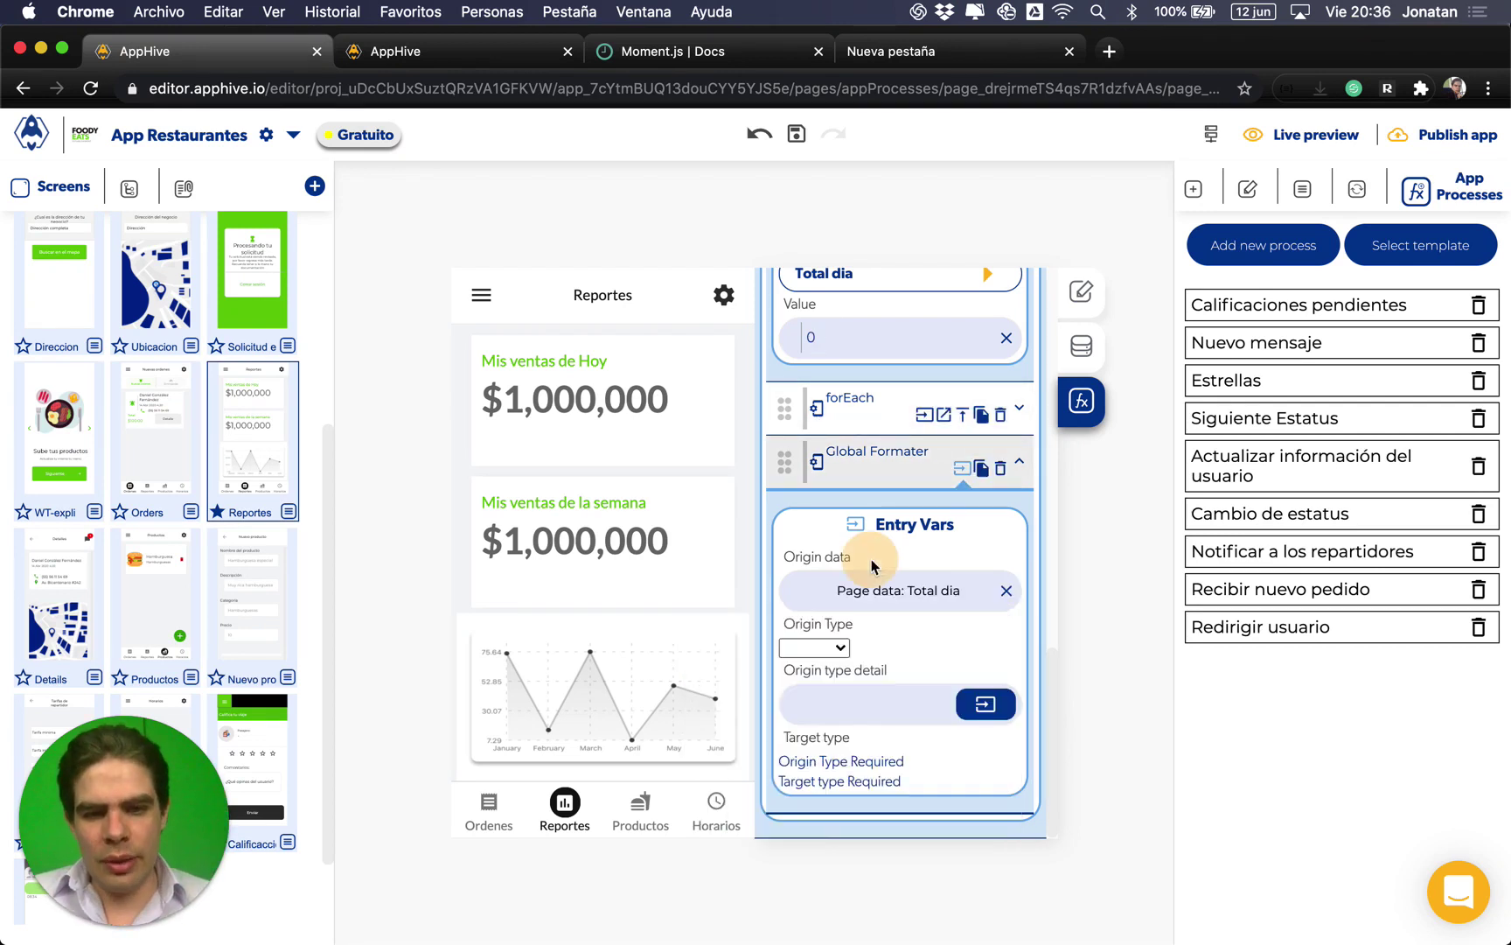
# Step: Set the Global Formater's origin type to number, target type to money and target type detail to MXN
pyautogui.click(841, 647)
pyautogui.click(819, 724)
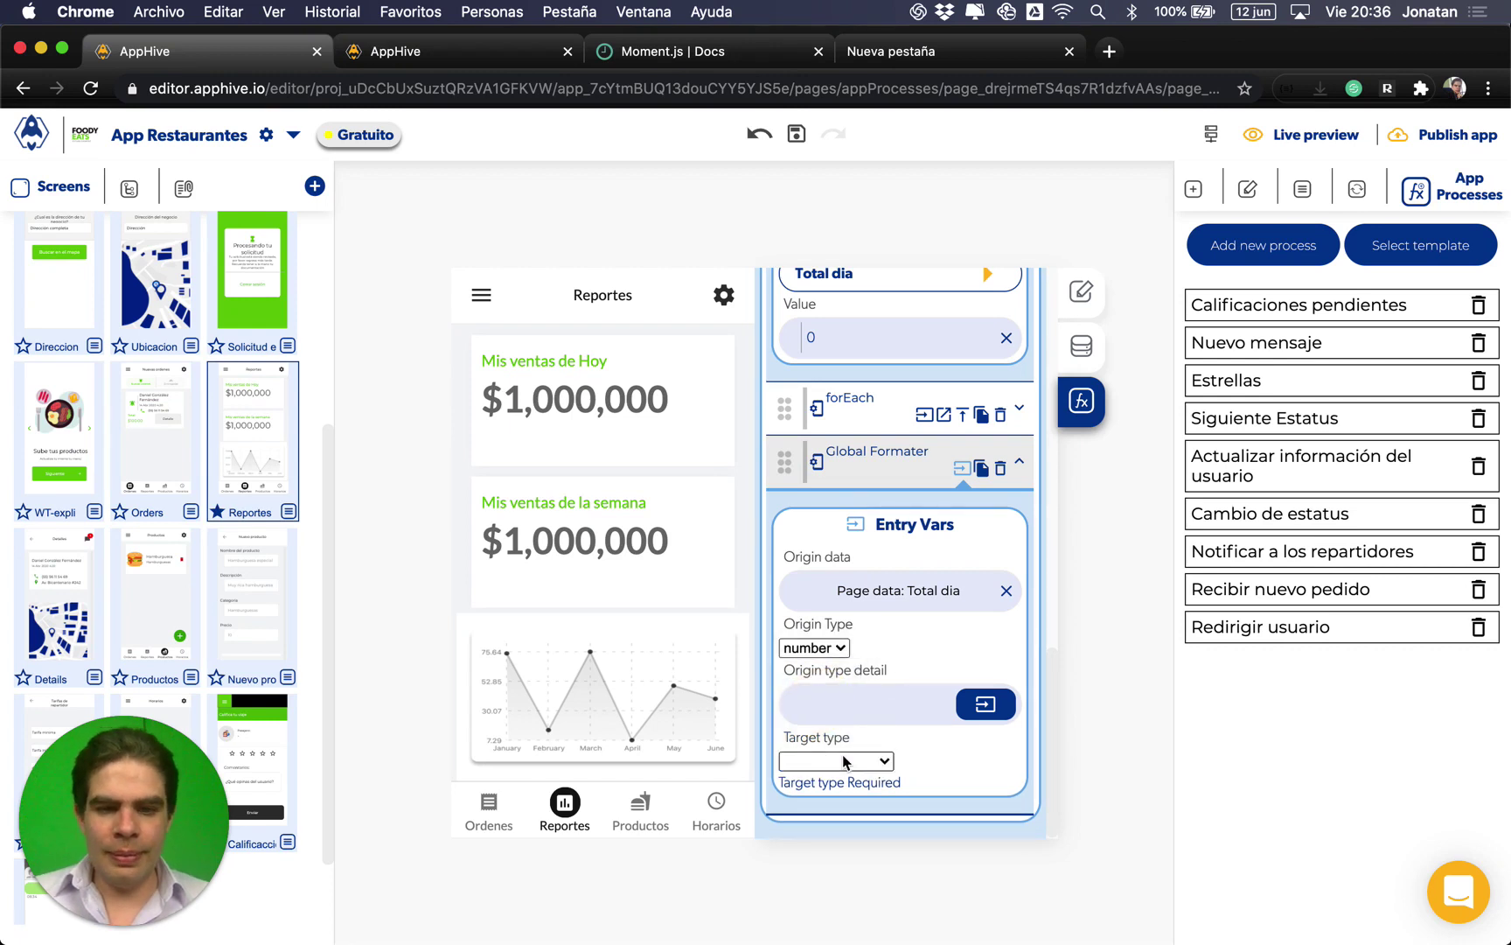
pyautogui.click(845, 758)
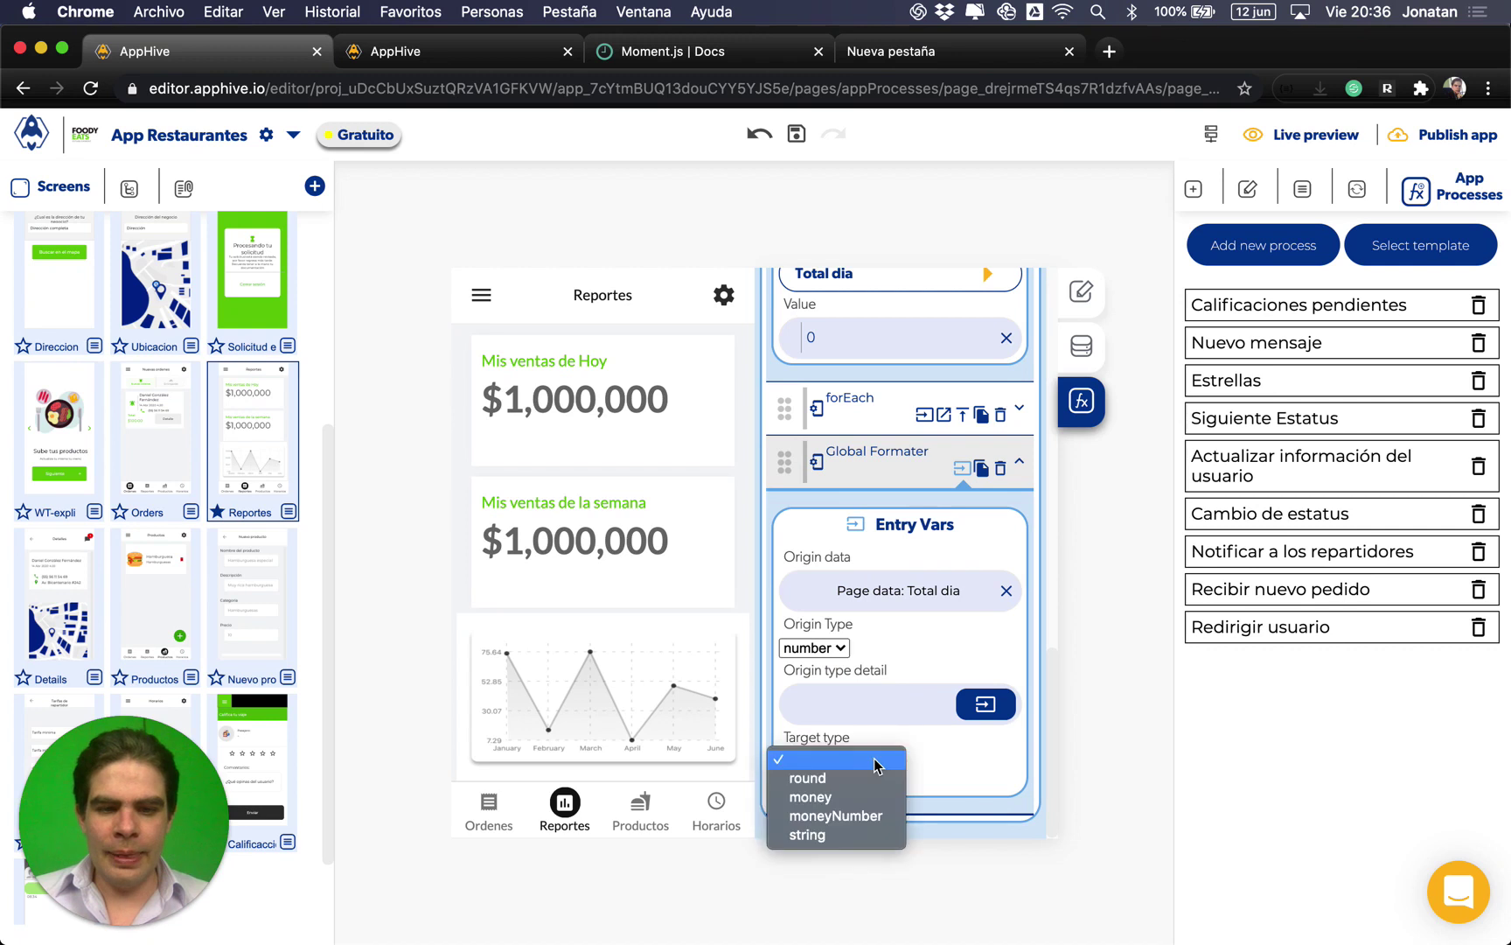
pyautogui.click(844, 817)
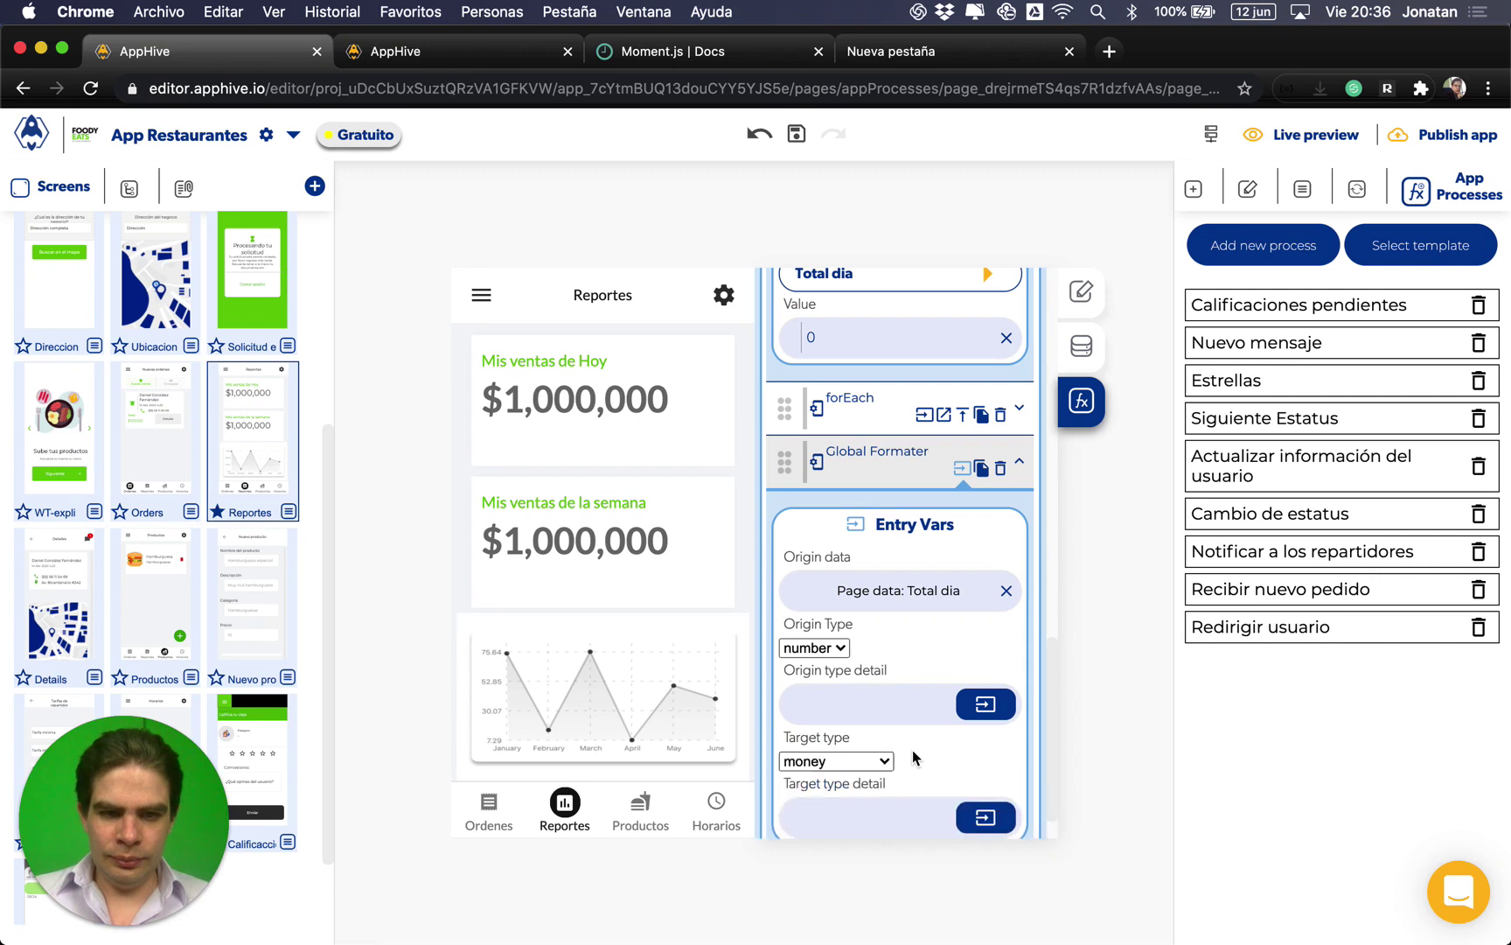
pyautogui.scroll(-2, 914, 752)
pyautogui.click(871, 764)
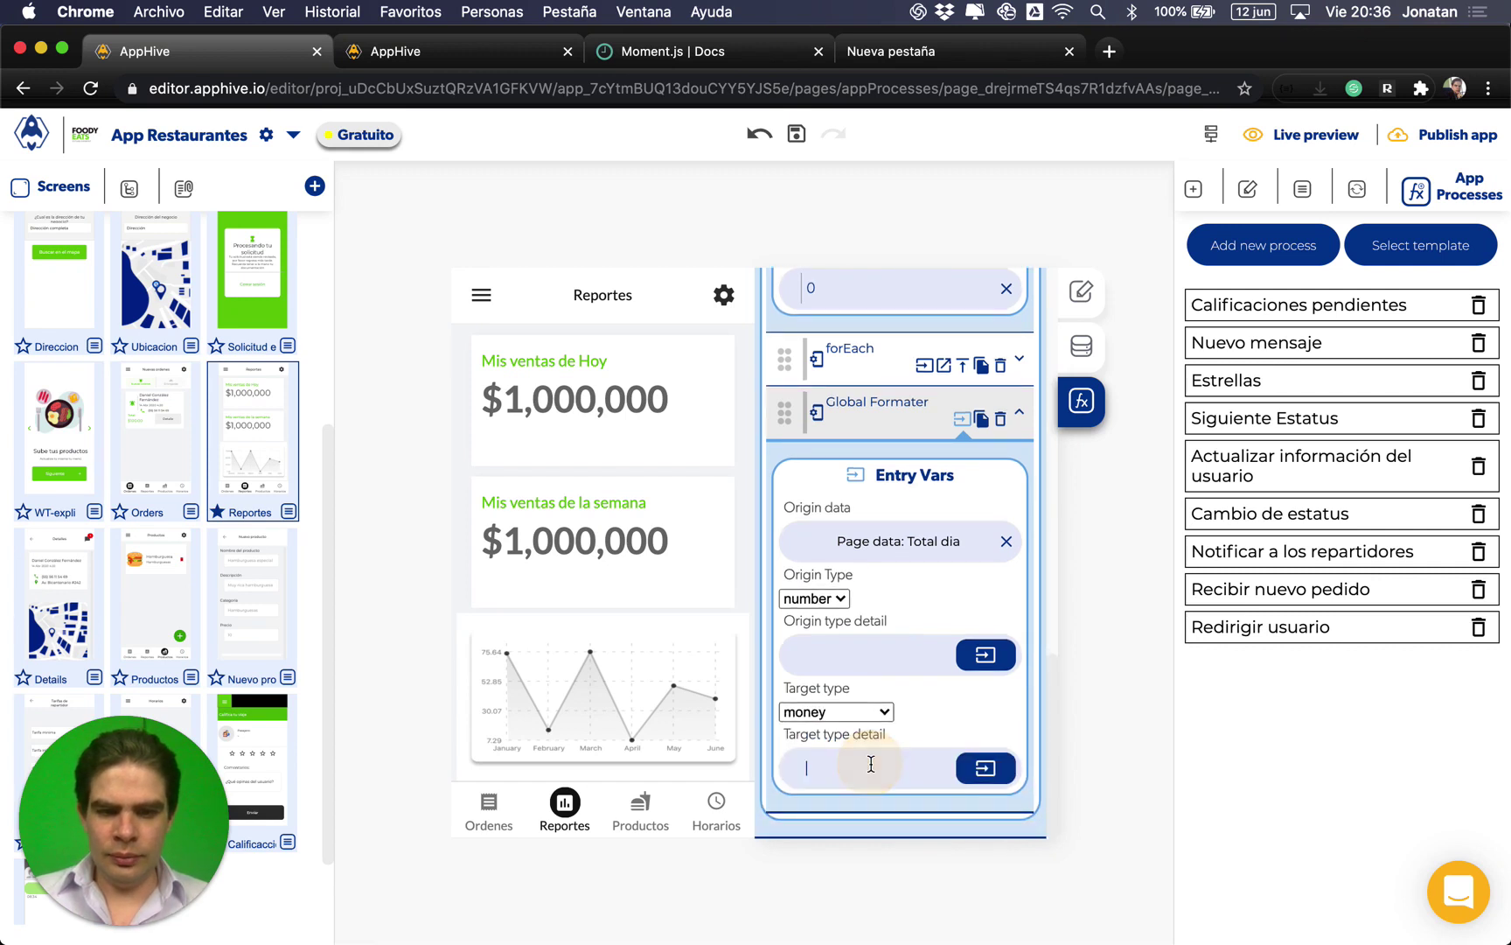
pyautogui.write('MXN')
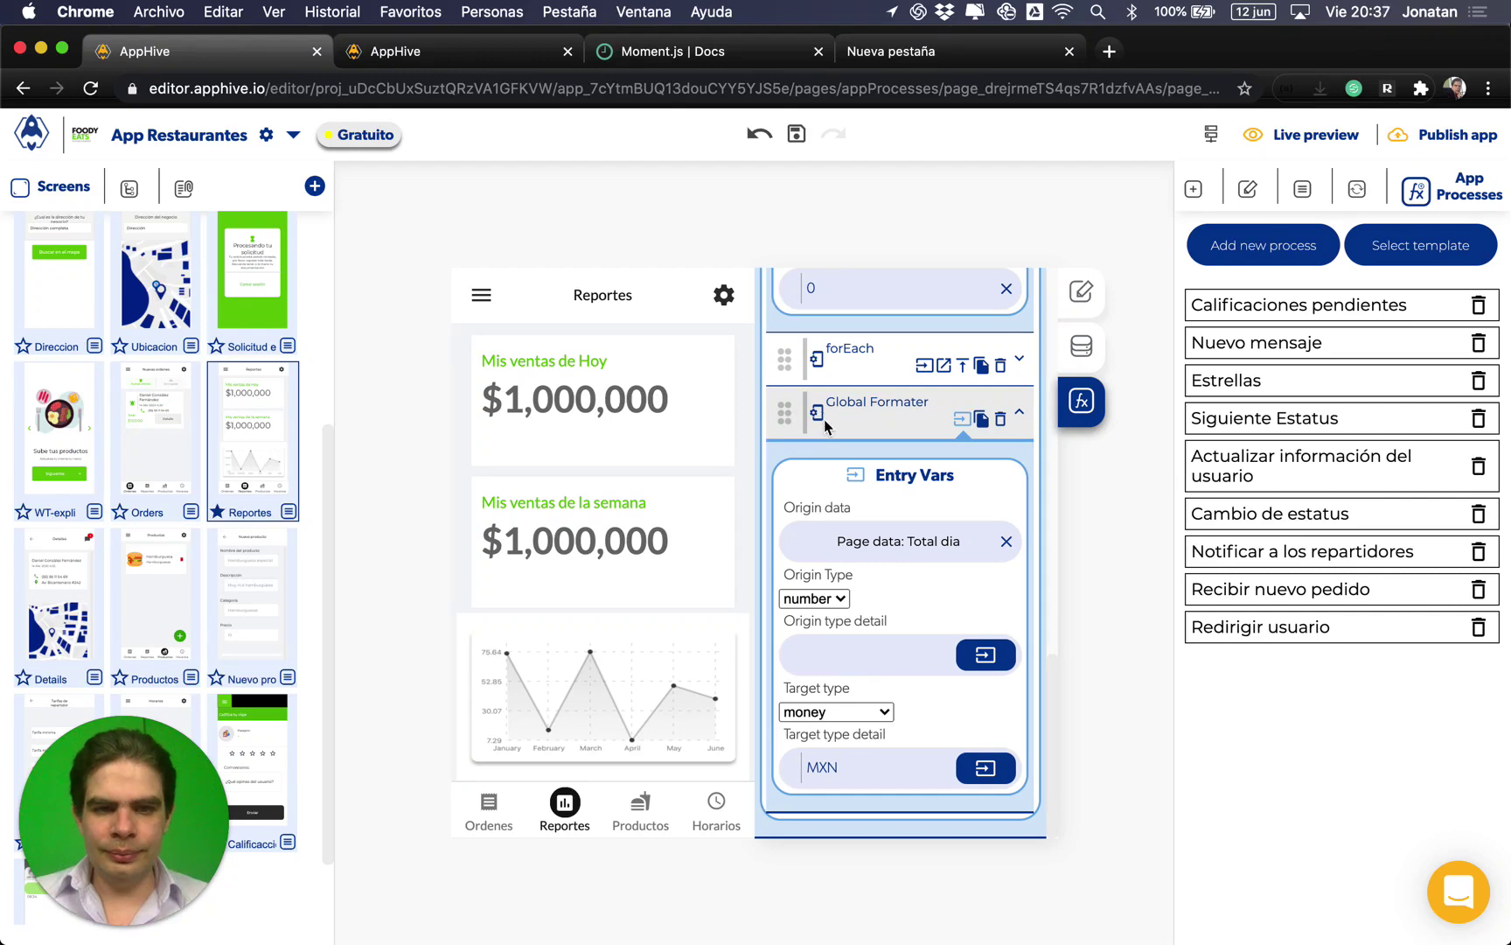
# Step: Add a Modify control function to the Data obtained callback, after the Global Formater
pyautogui.scroll(1, 824, 419)
pyautogui.scroll(5, 824, 419)
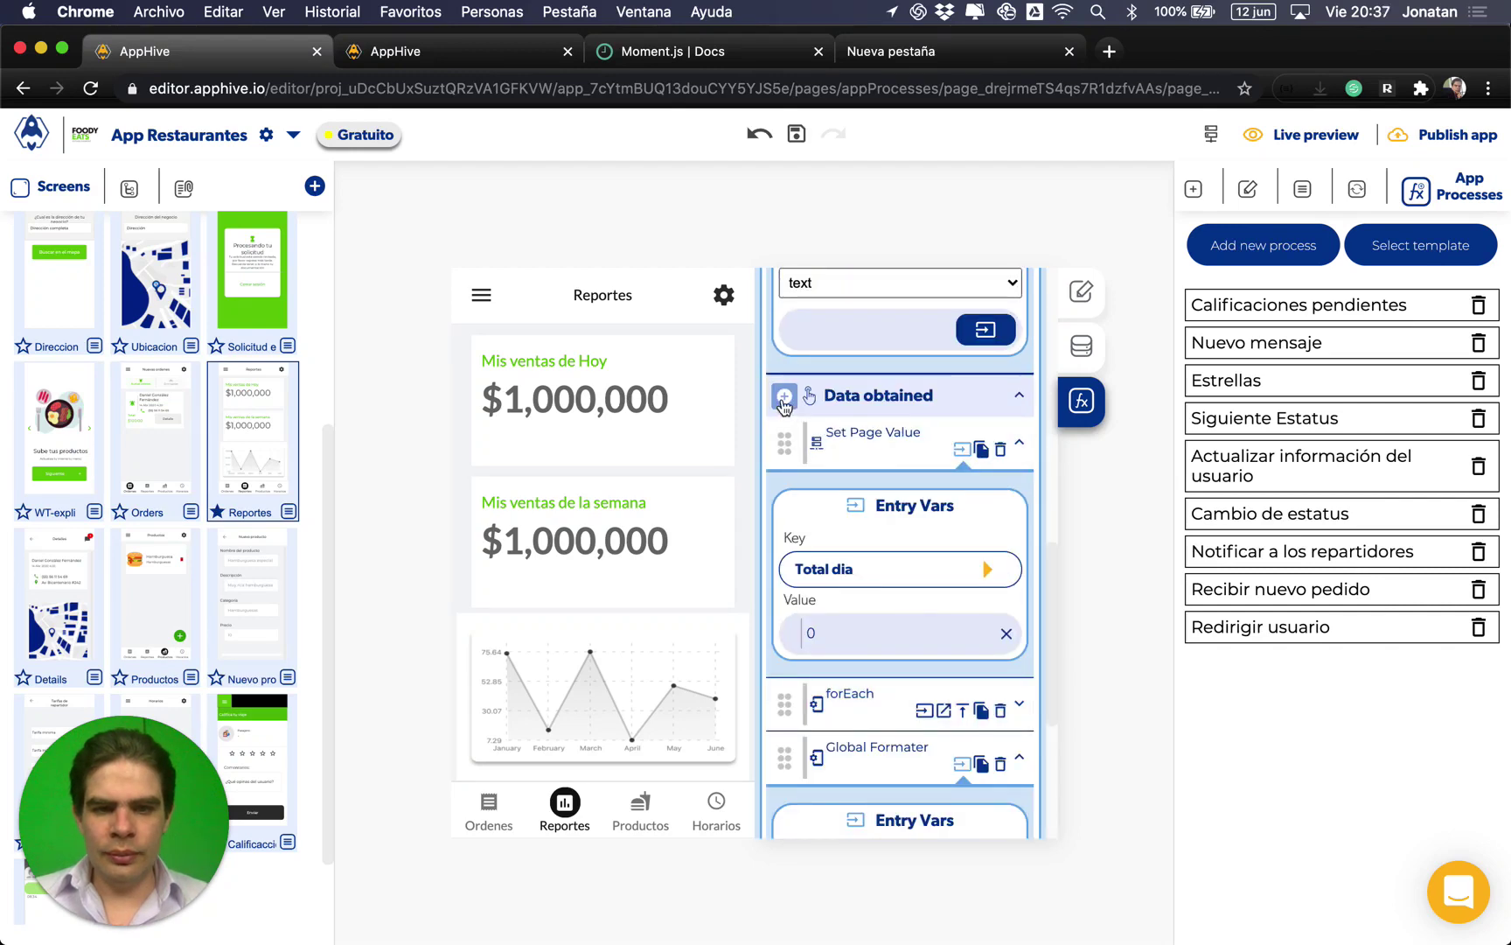
pyautogui.click(786, 397)
pyautogui.moveTo(787, 435)
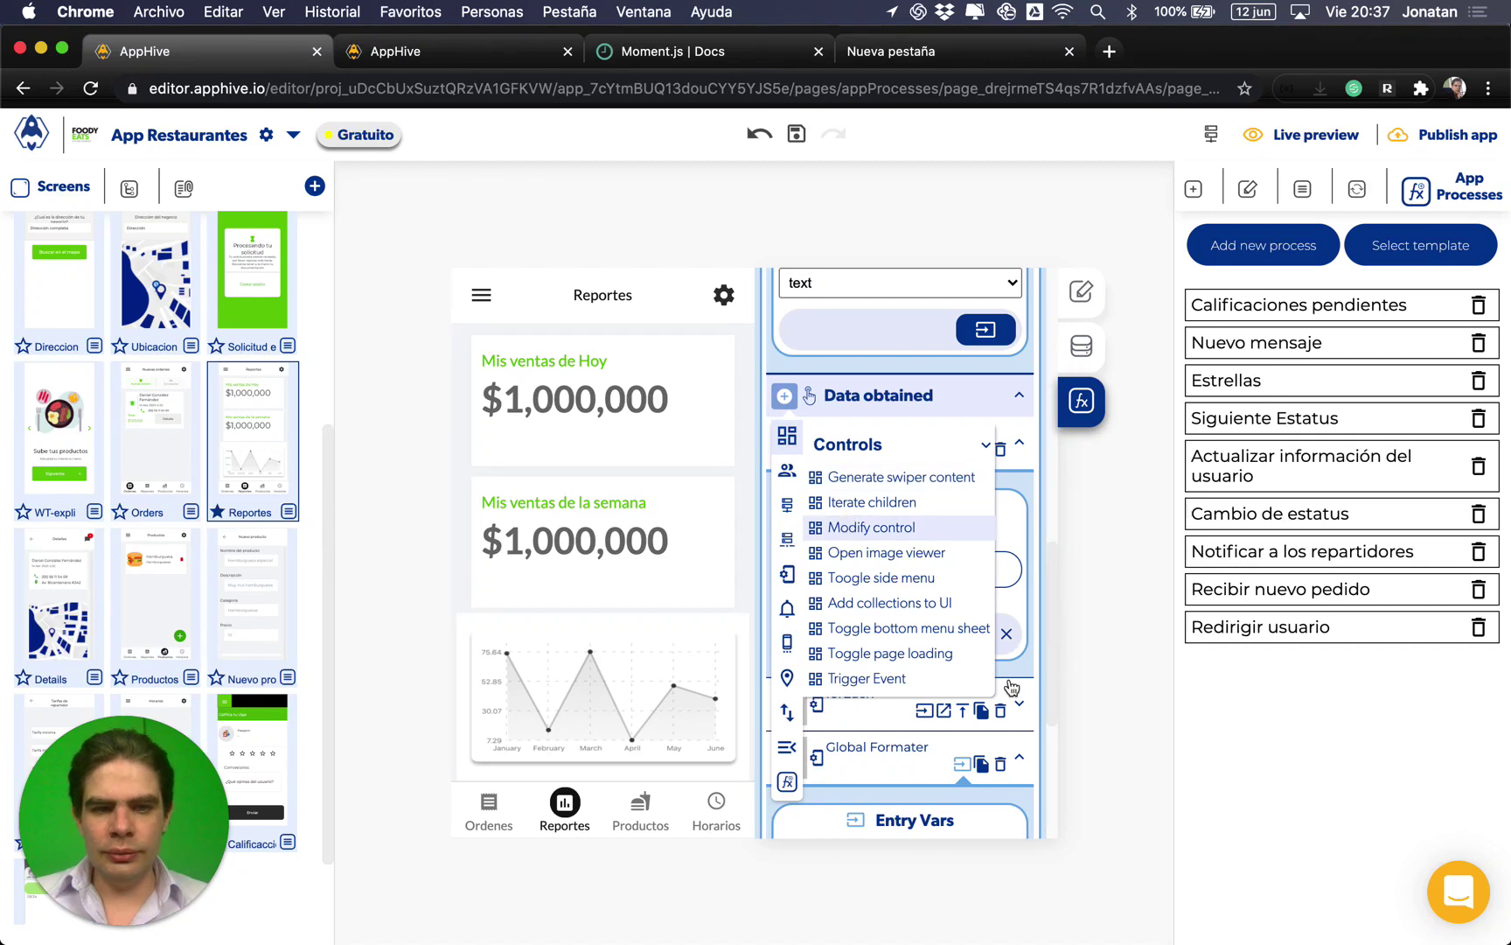
pyautogui.scroll(-10, 1012, 687)
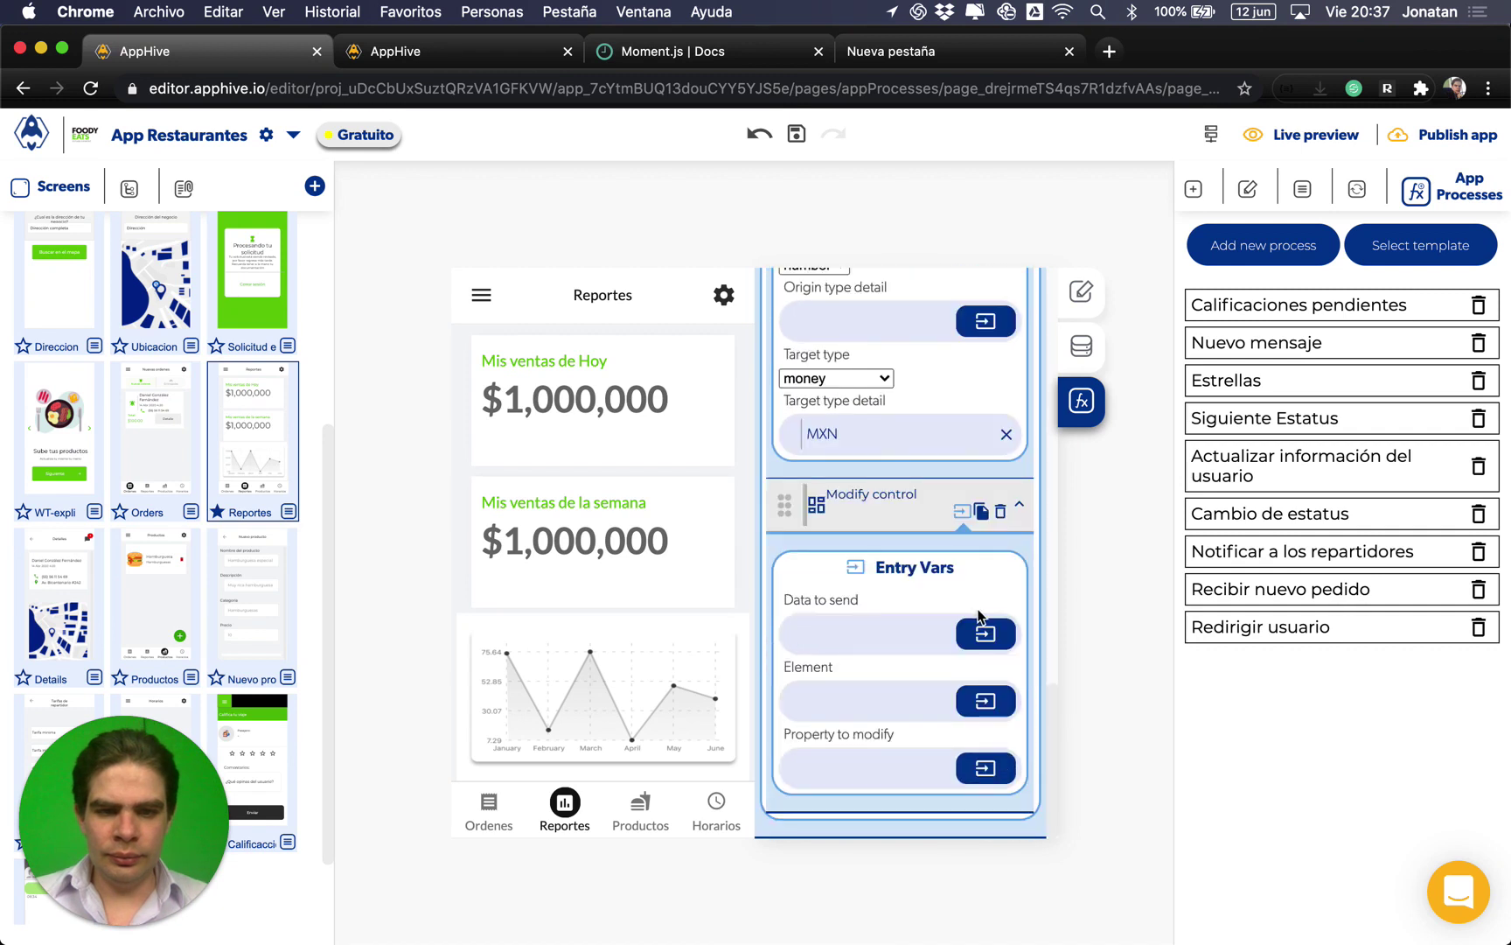
# Step: Set the Modify control's data to send to the Global Formater output
pyautogui.click(984, 631)
pyautogui.click(953, 683)
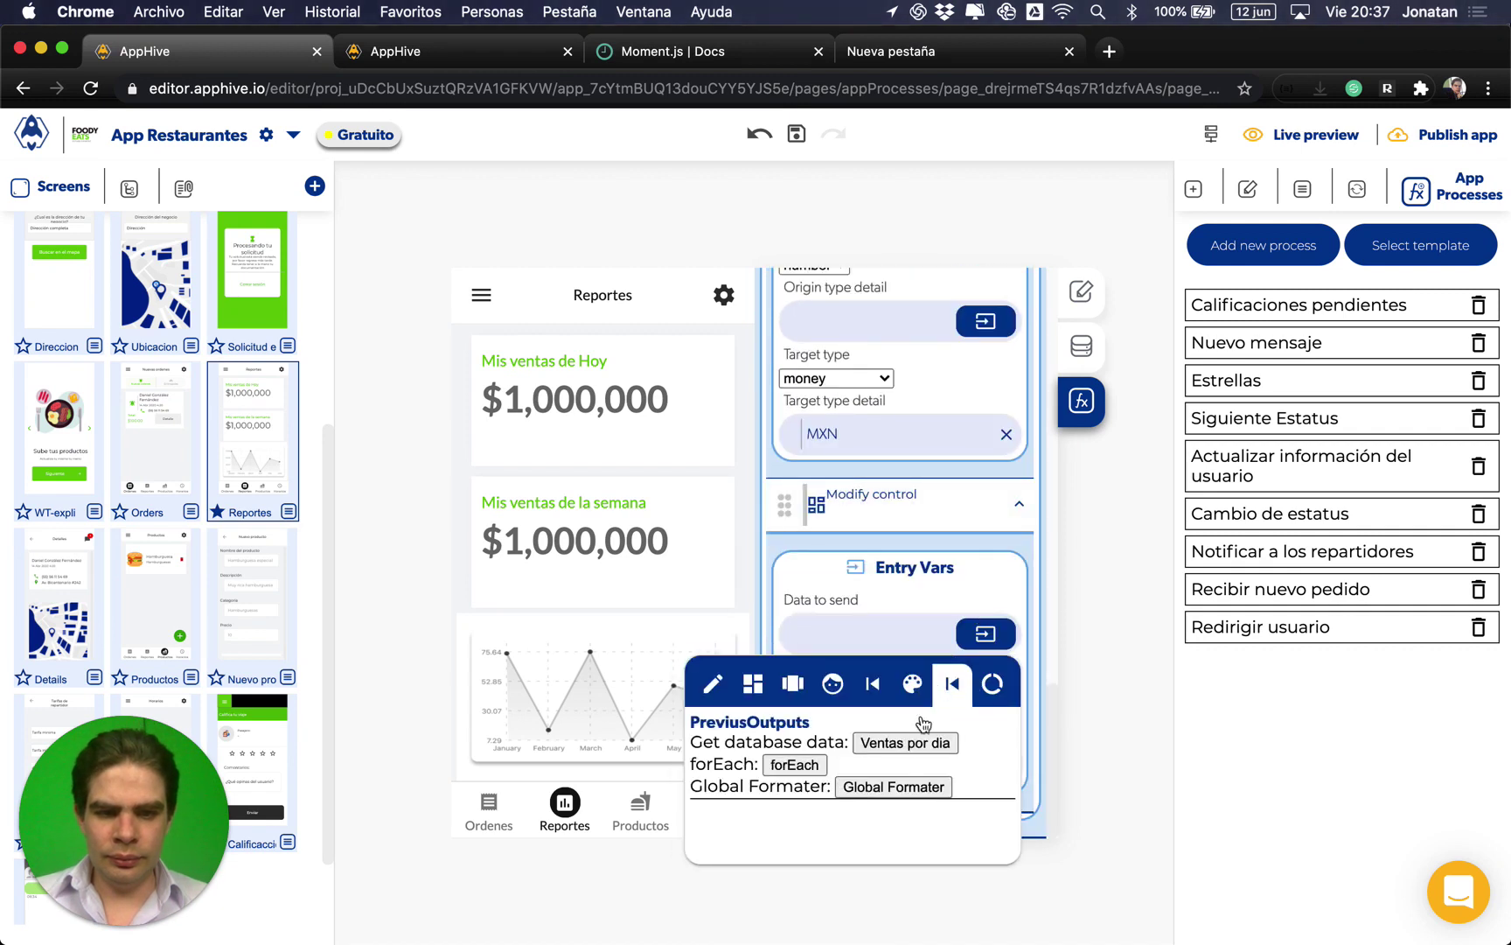
pyautogui.click(886, 790)
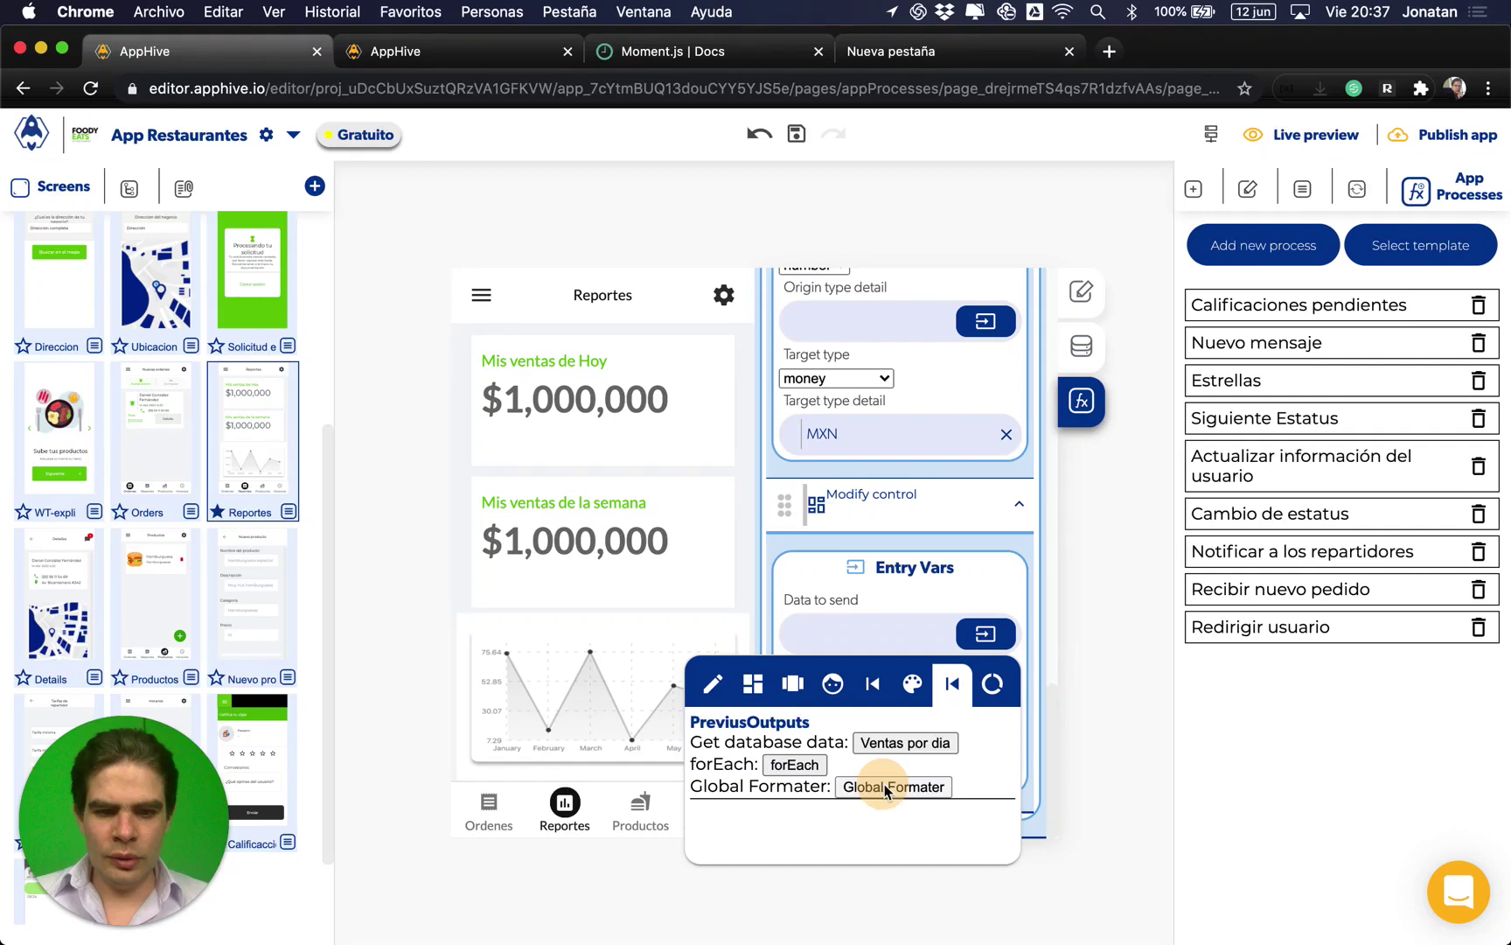
pyautogui.click(931, 588)
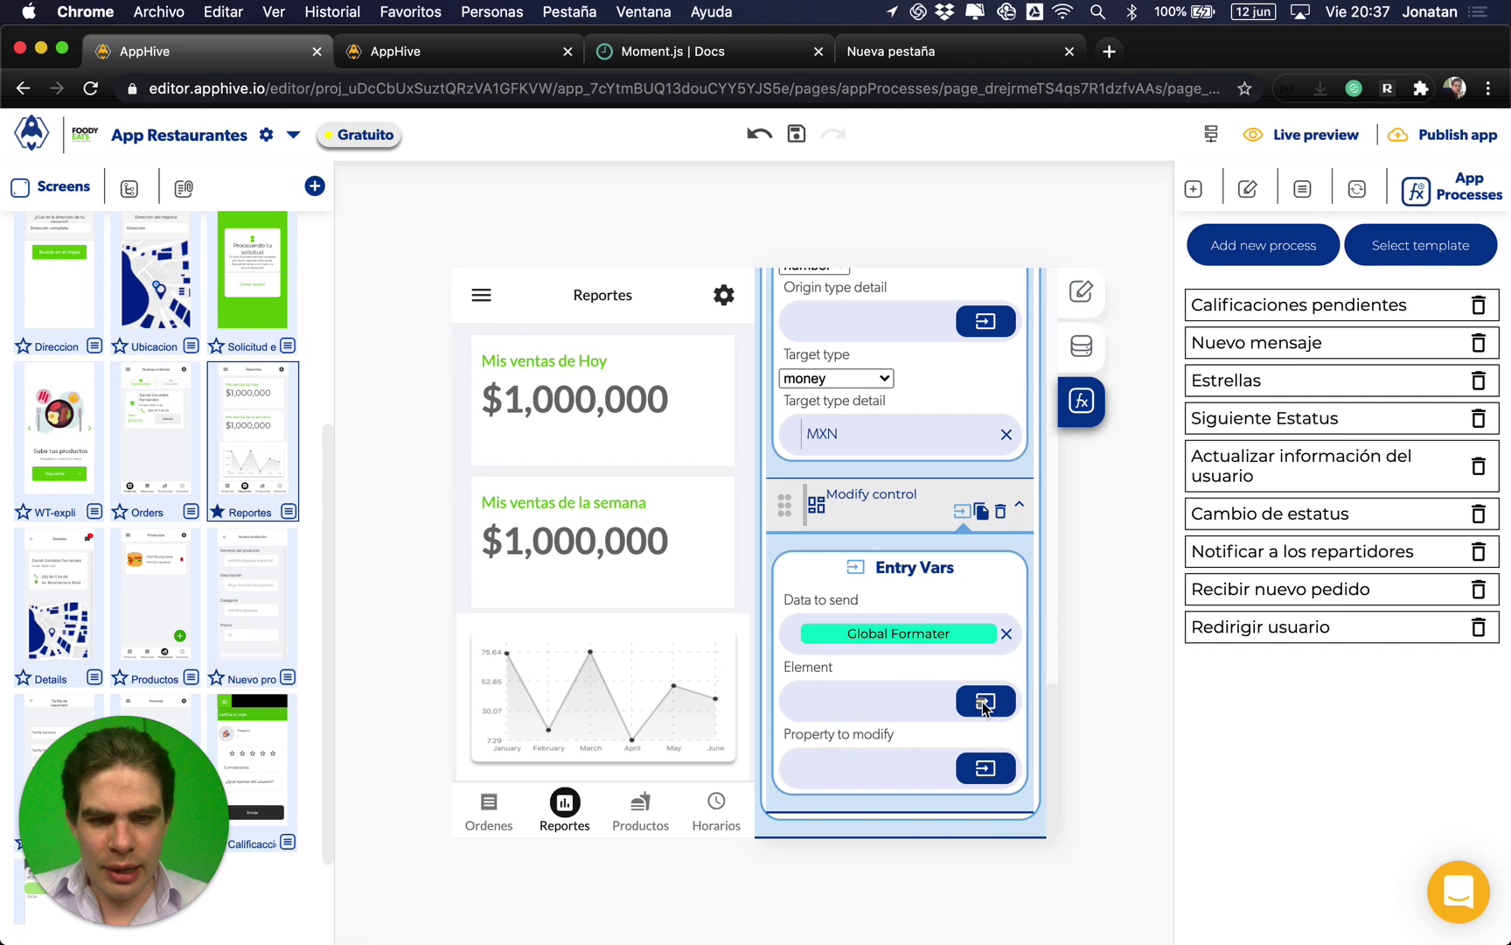
# Step: Set the Modify control's element to the Venta dia text
pyautogui.click(984, 702)
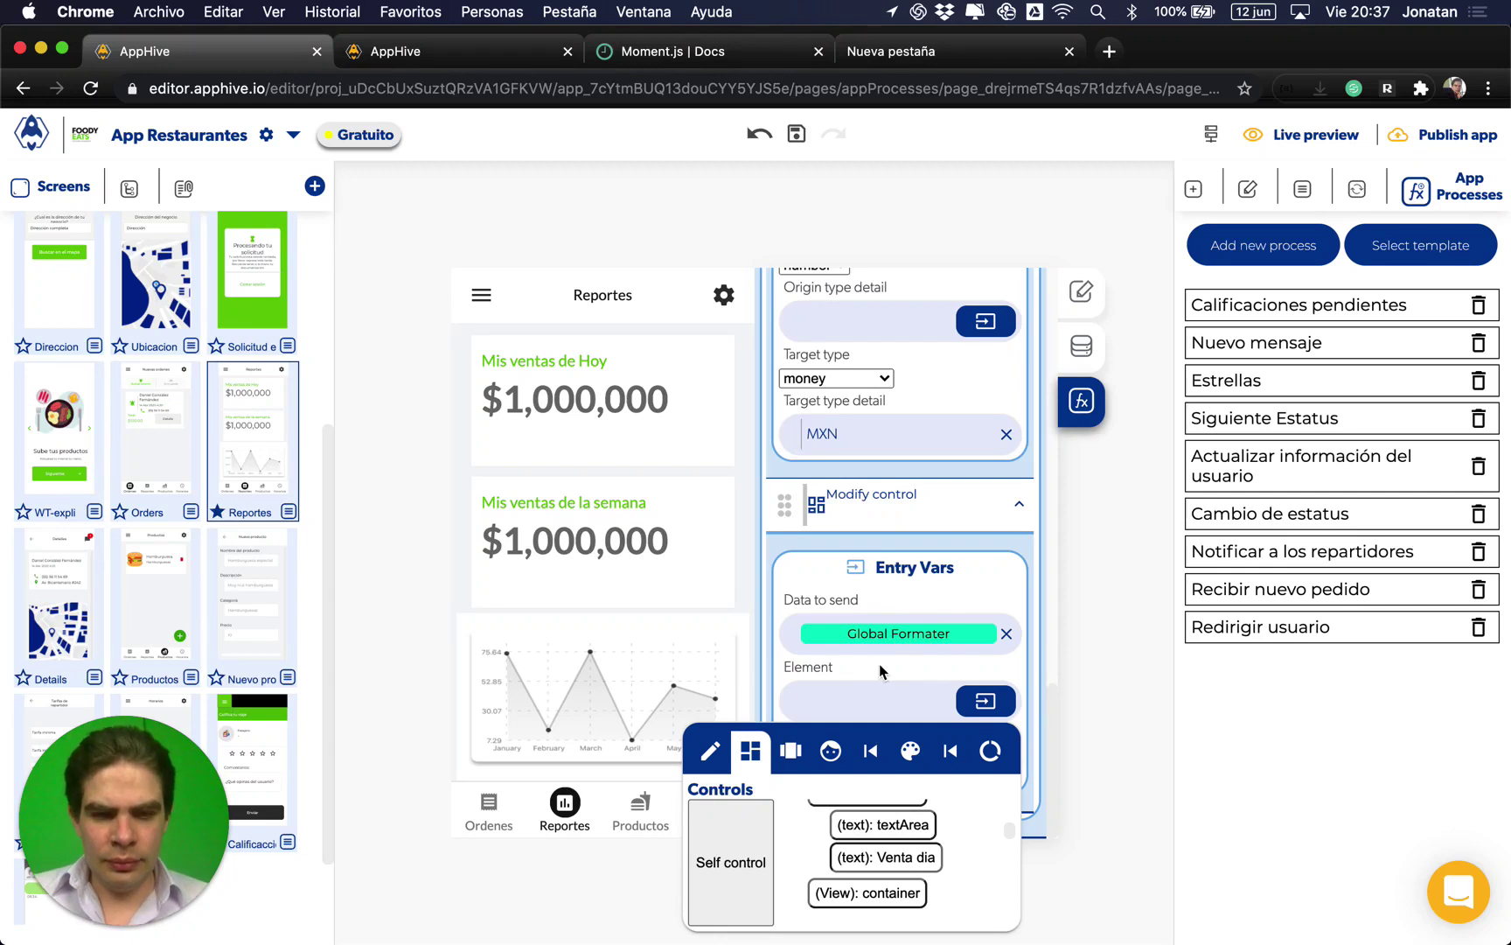
pyautogui.click(914, 777)
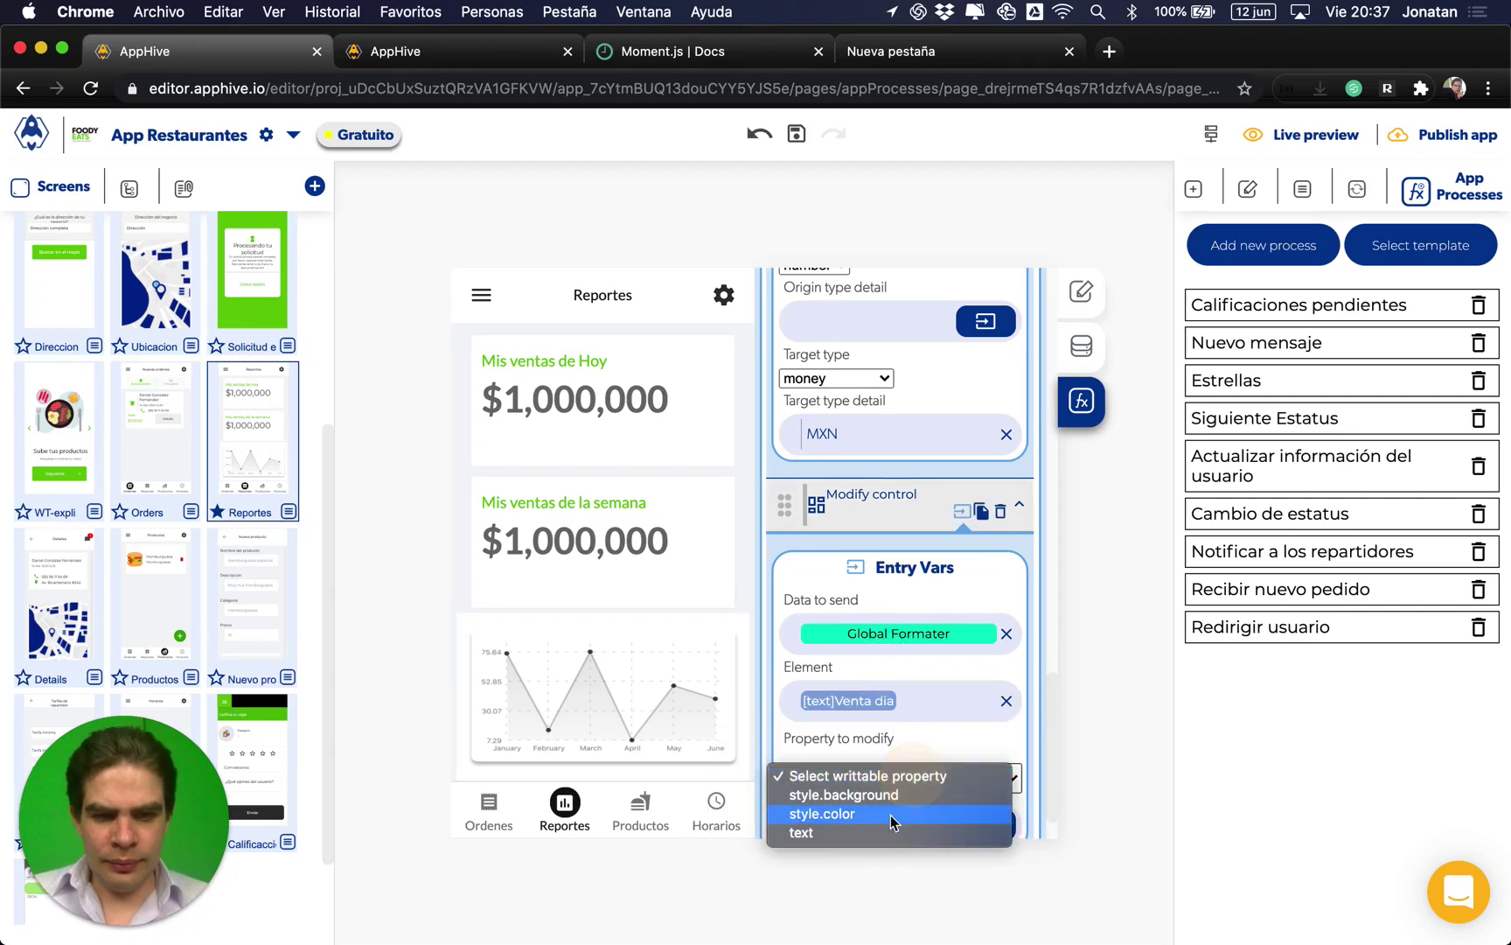
pyautogui.press('Escape')
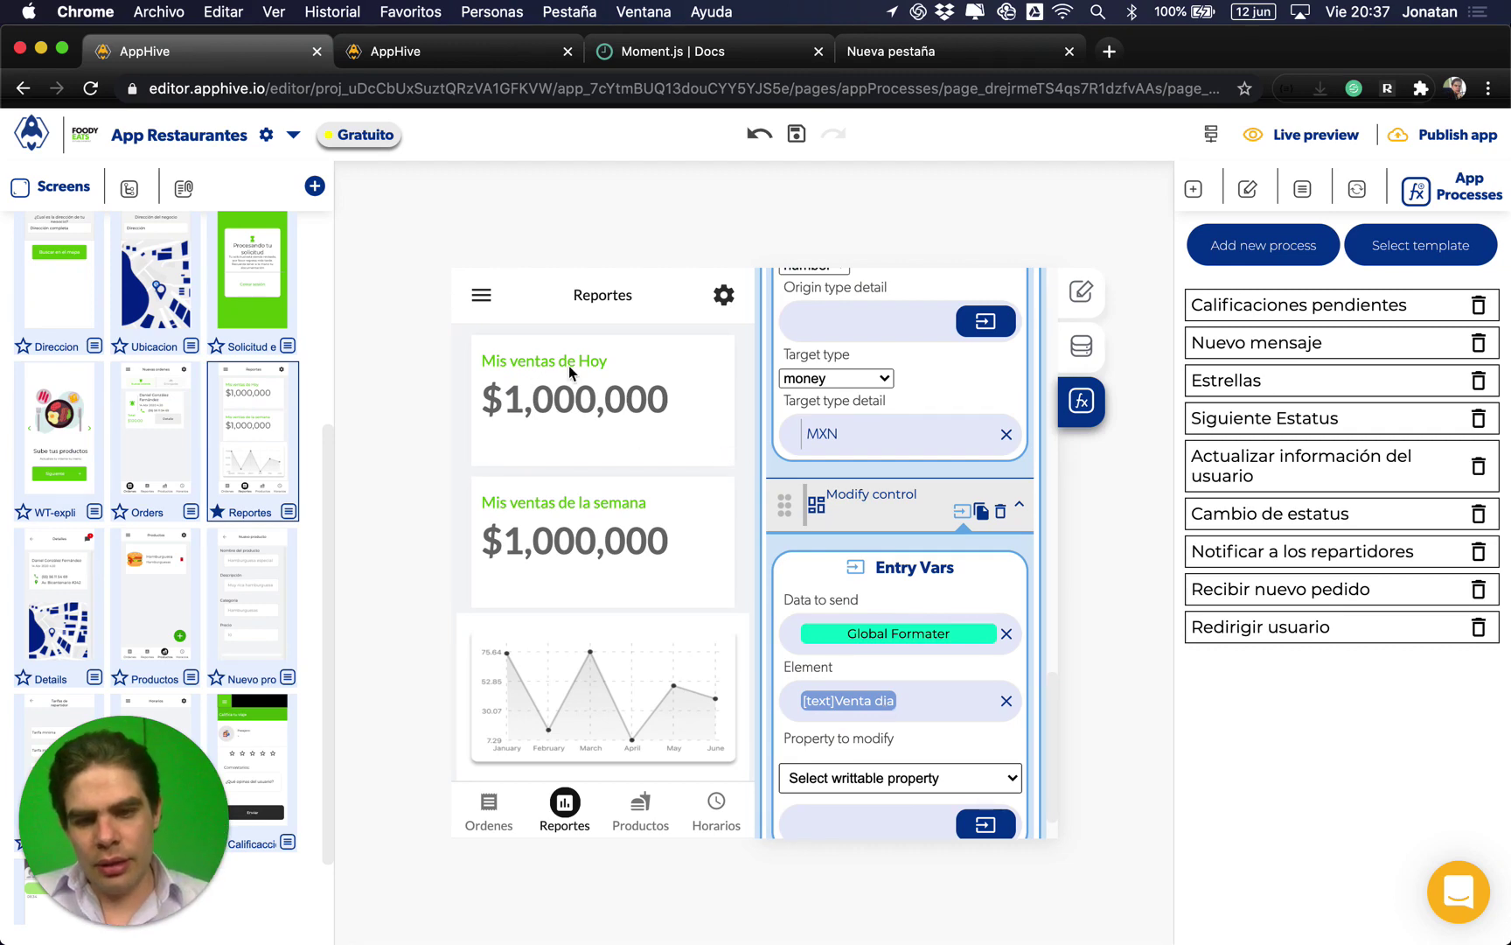
# Step: Duplicate the Ventas por dia Get database data function within the Reportes screen's onLoad event
pyautogui.scroll(6, 872, 538)
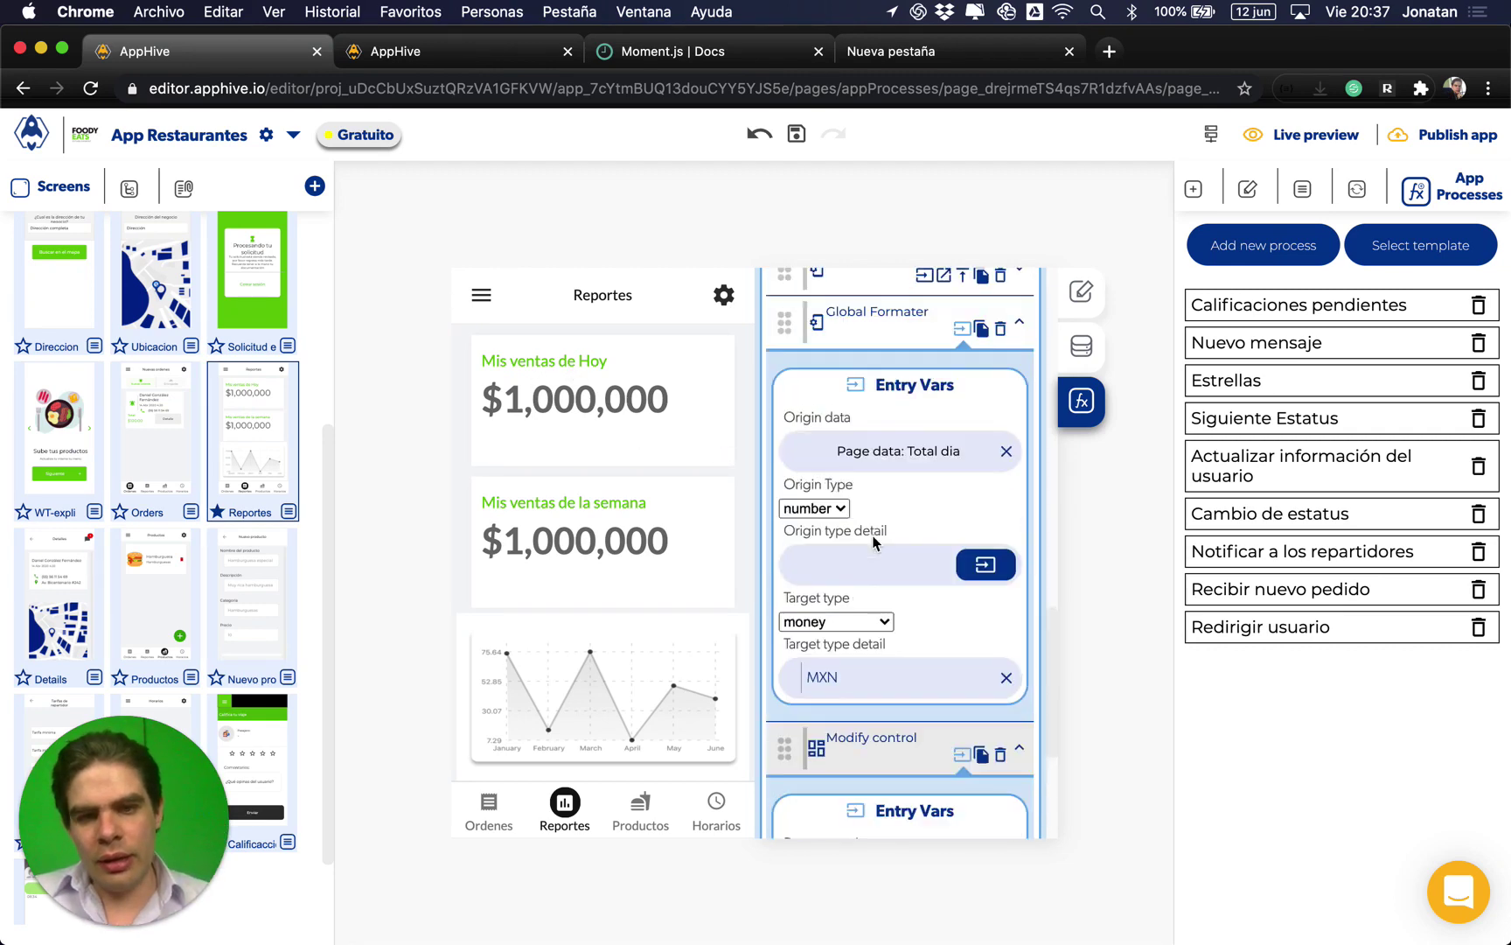
pyautogui.scroll(6, 873, 536)
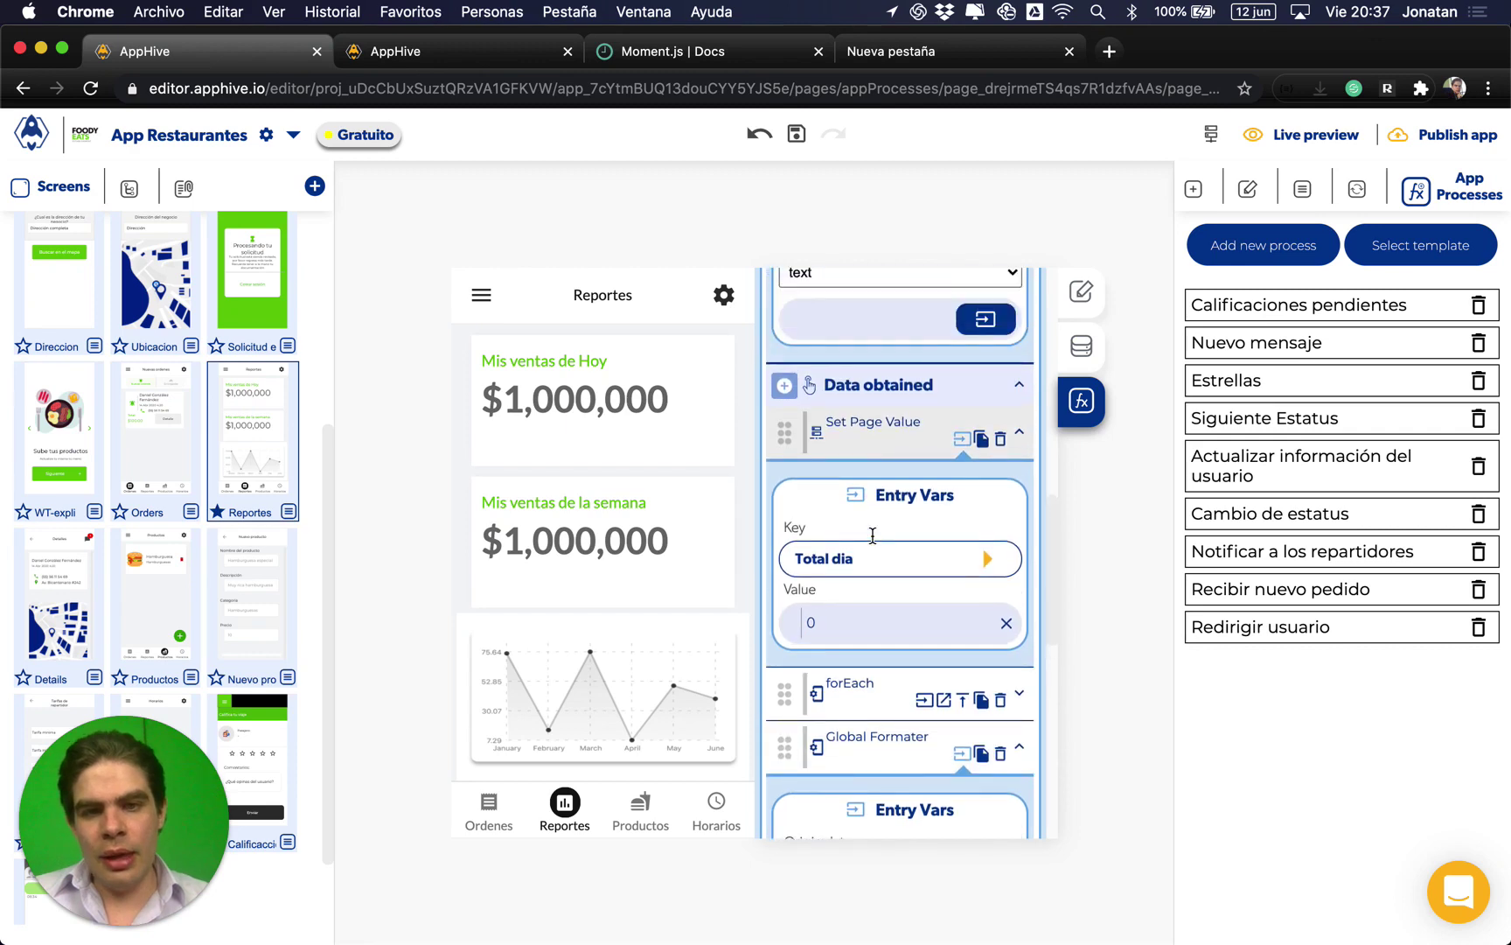
pyautogui.scroll(5, 873, 542)
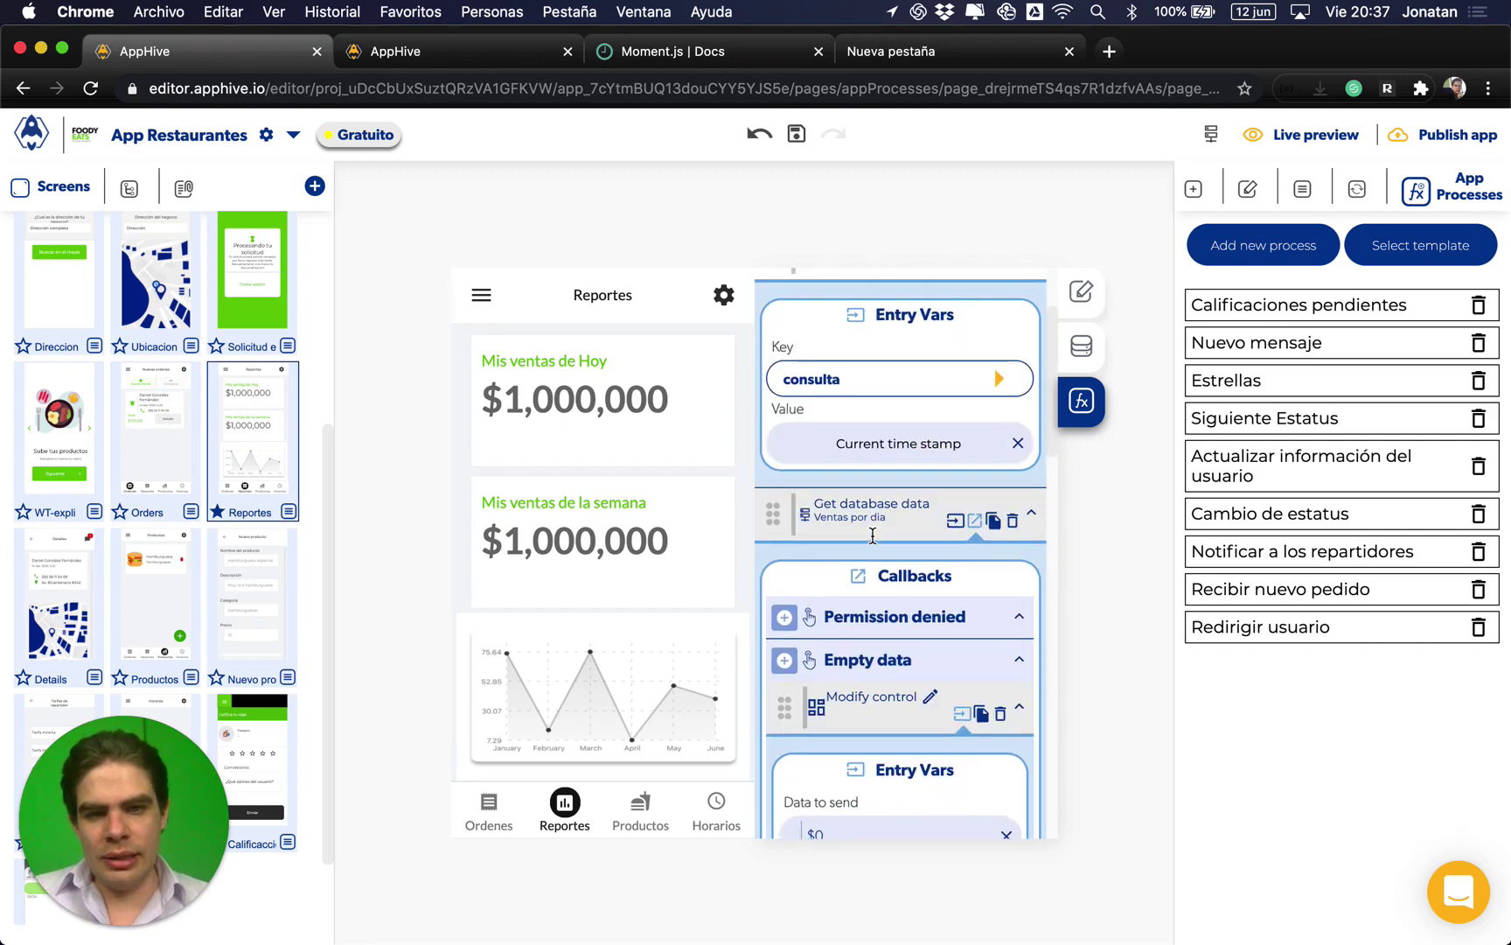
pyautogui.click(973, 522)
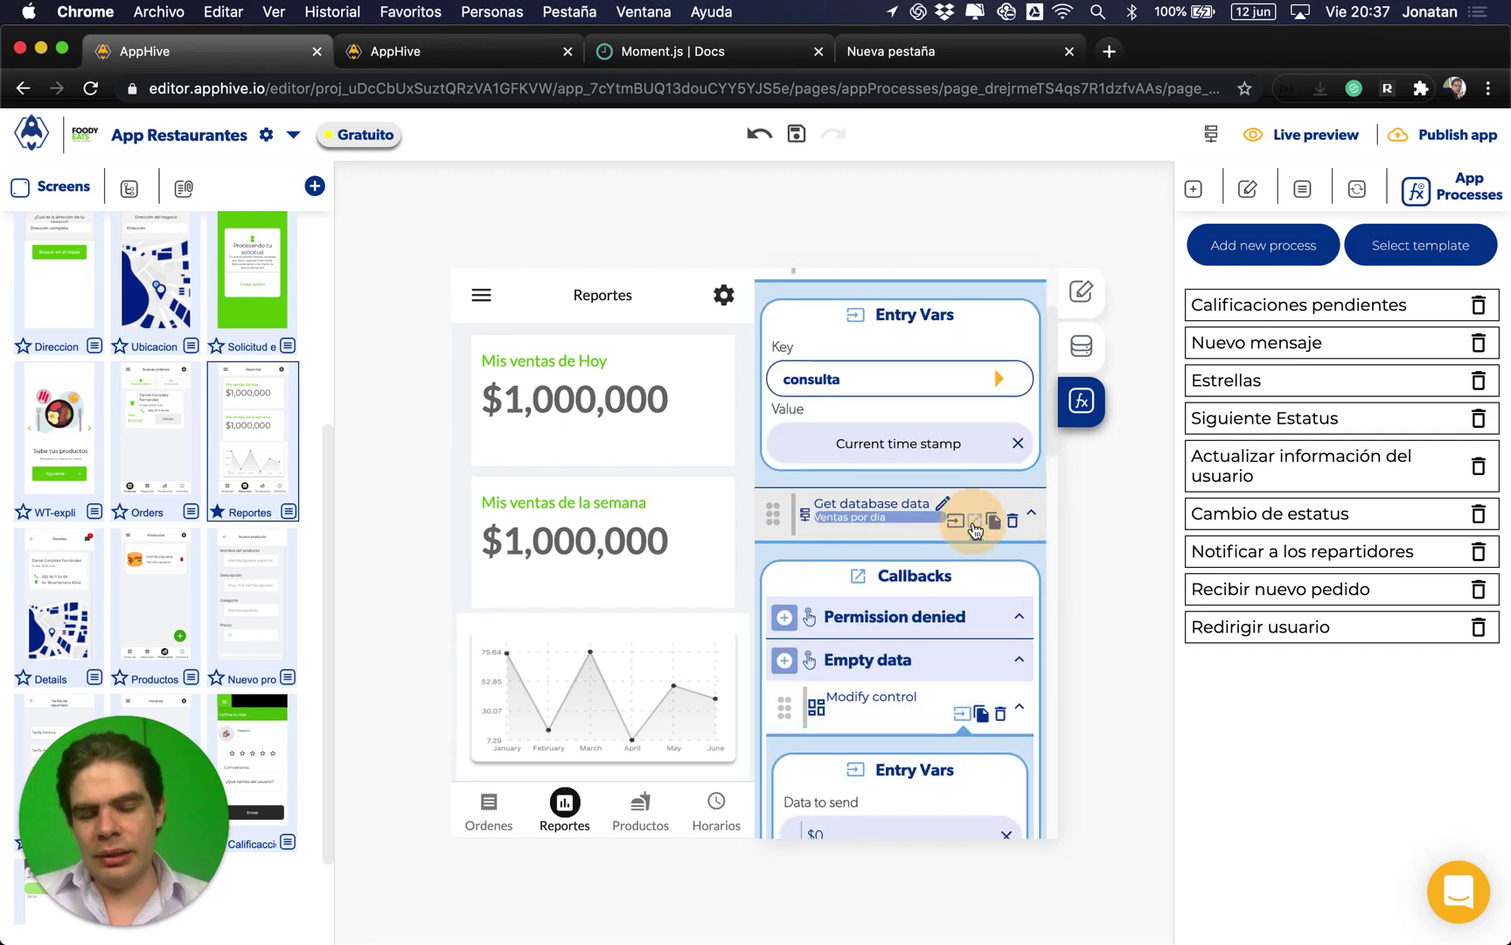
pyautogui.click(973, 523)
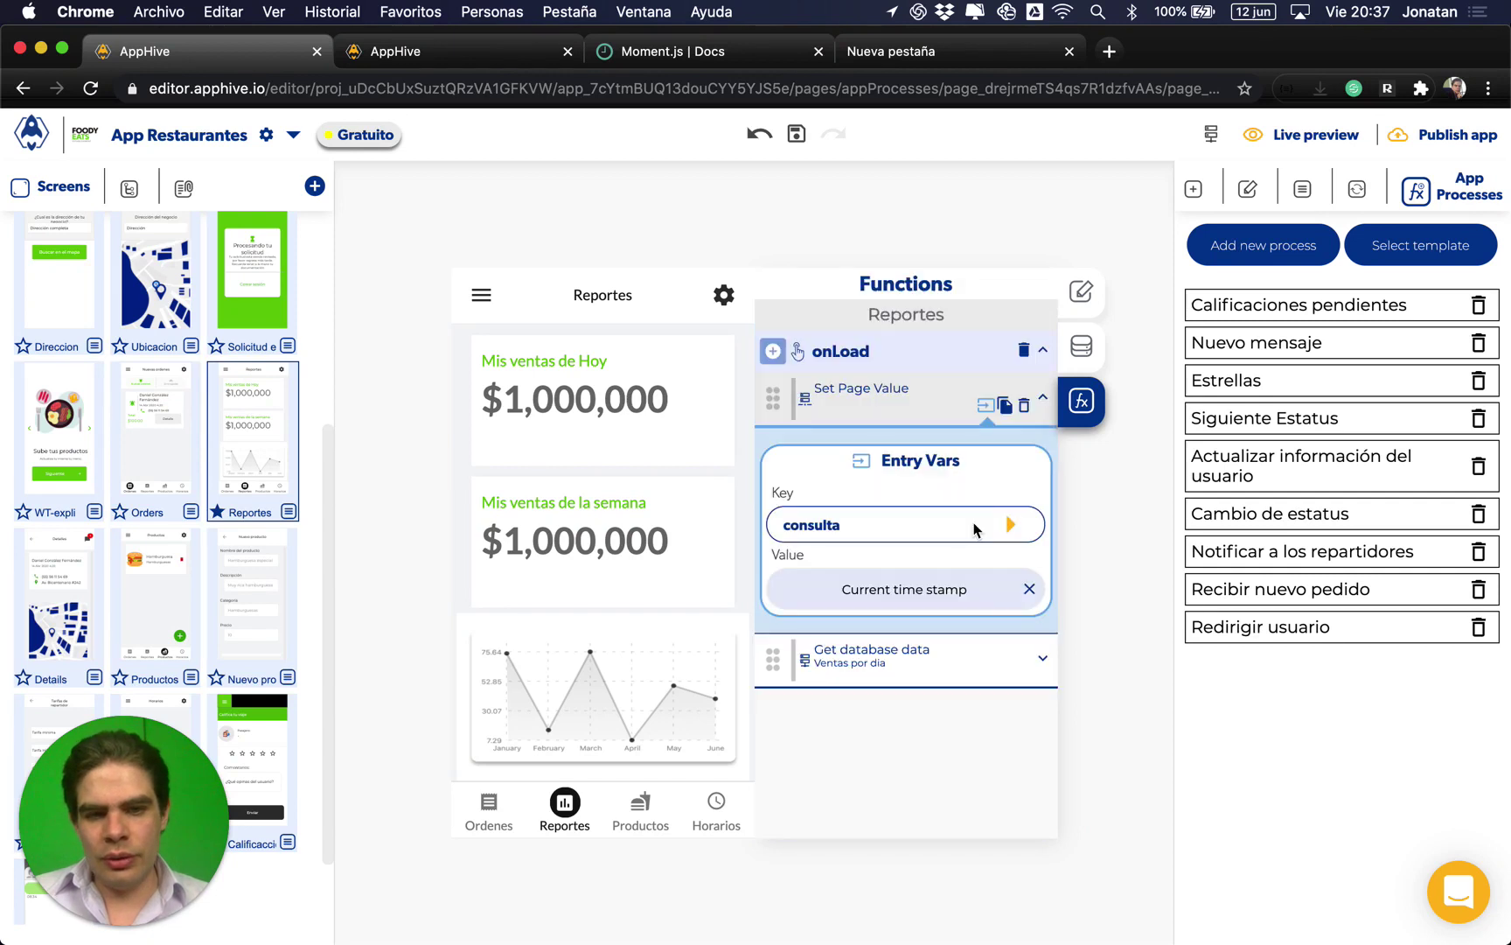
pyautogui.click(1005, 668)
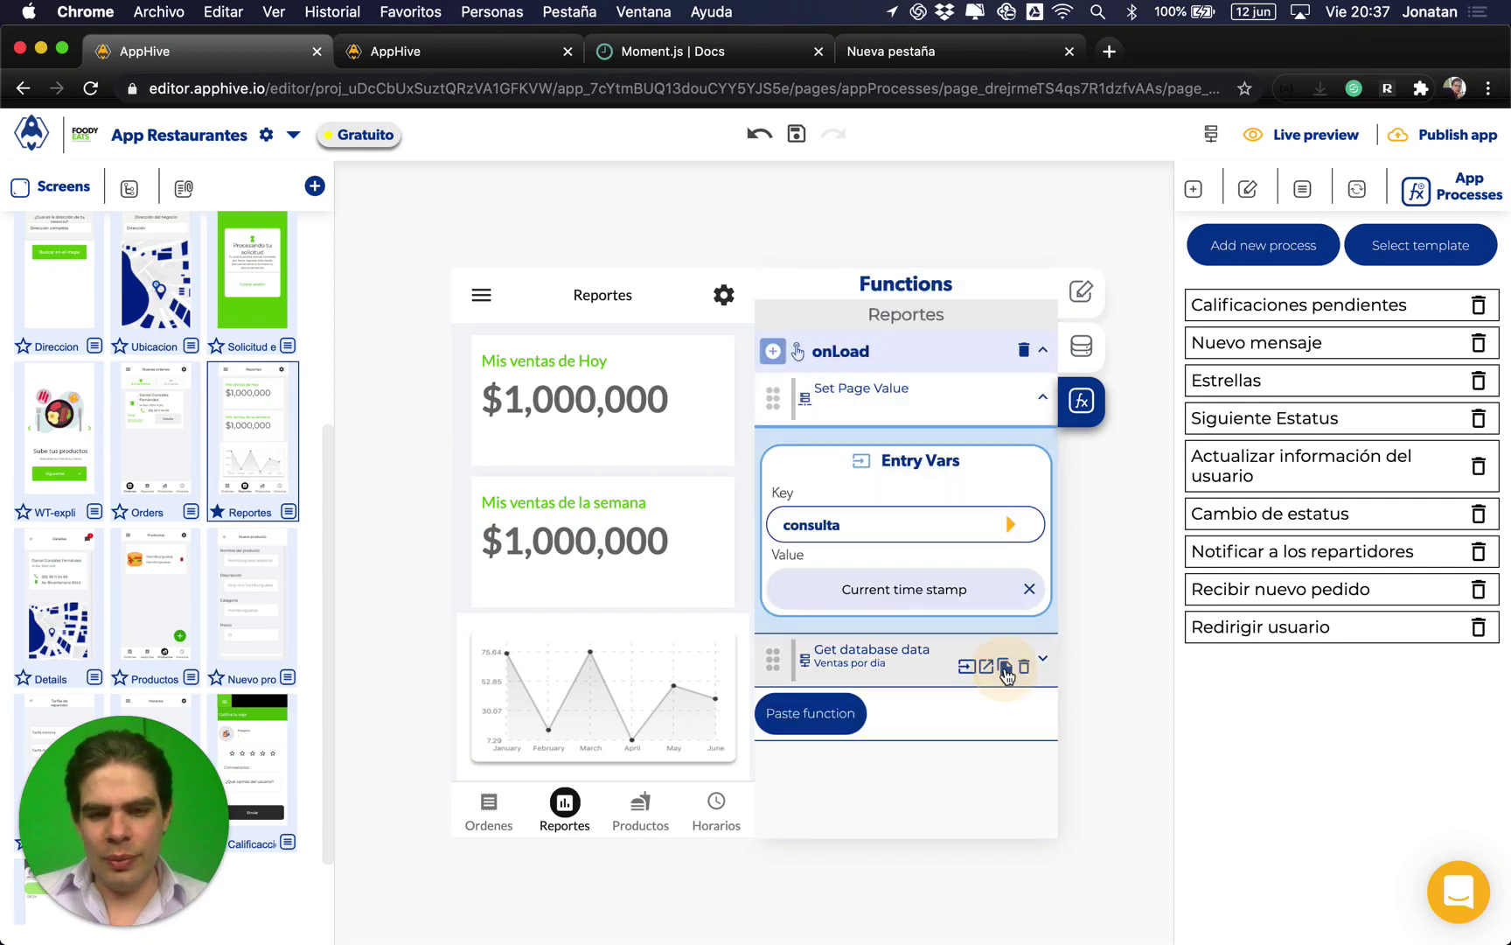
pyautogui.click(827, 714)
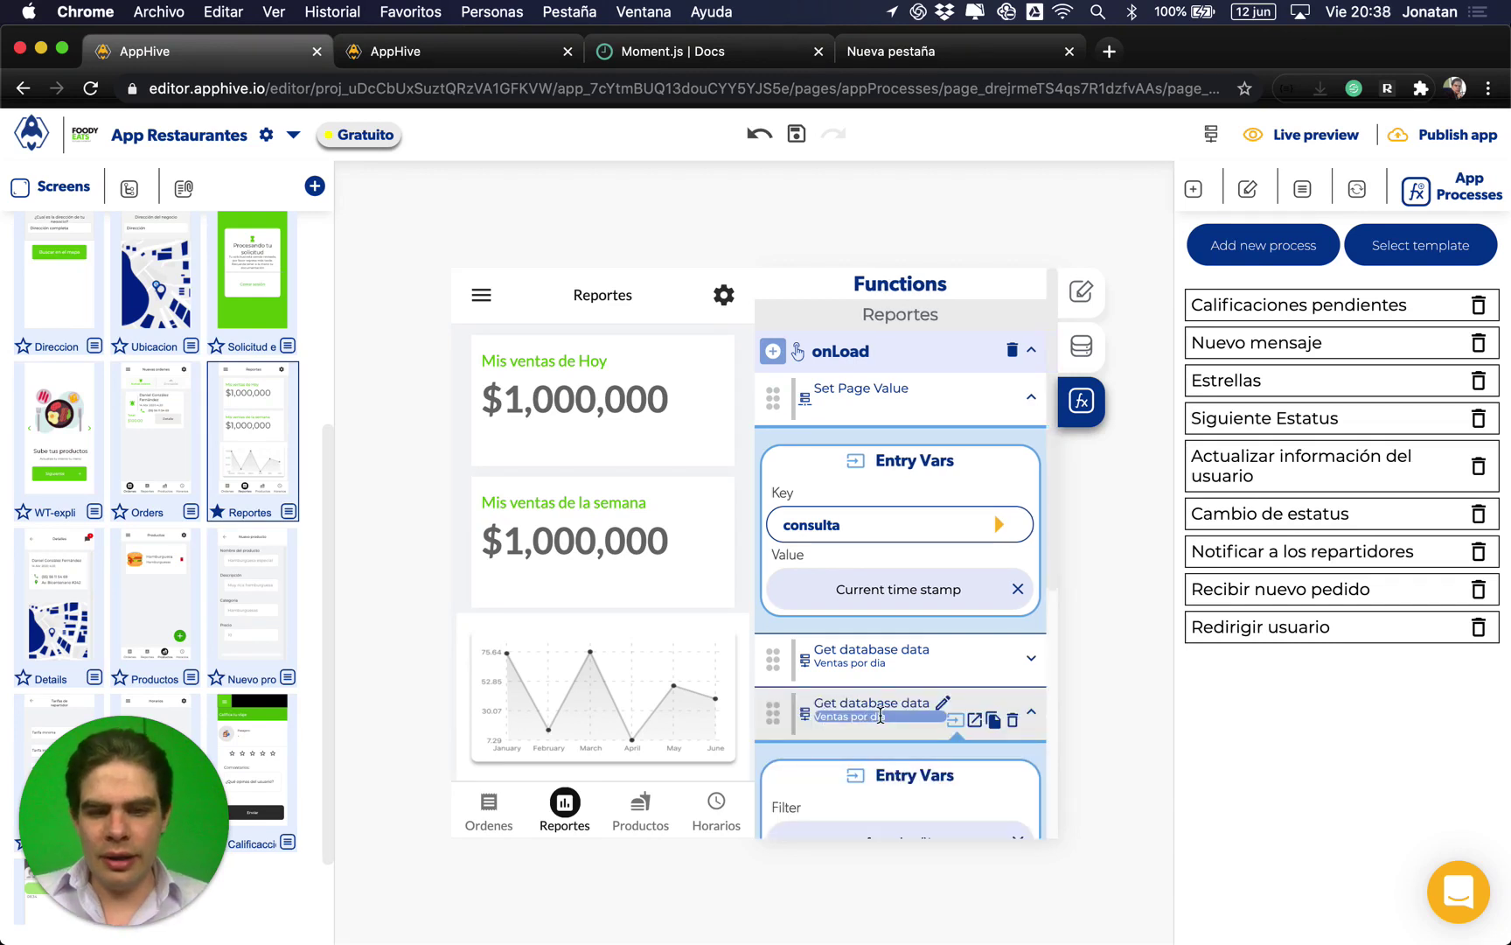
# Step: Rename the duplicated Get database data function as Ventas por semana
pyautogui.click(880, 717)
pyautogui.press('BackSpace')
pyautogui.press('BackSpace')
pyautogui.press('BackSpace')
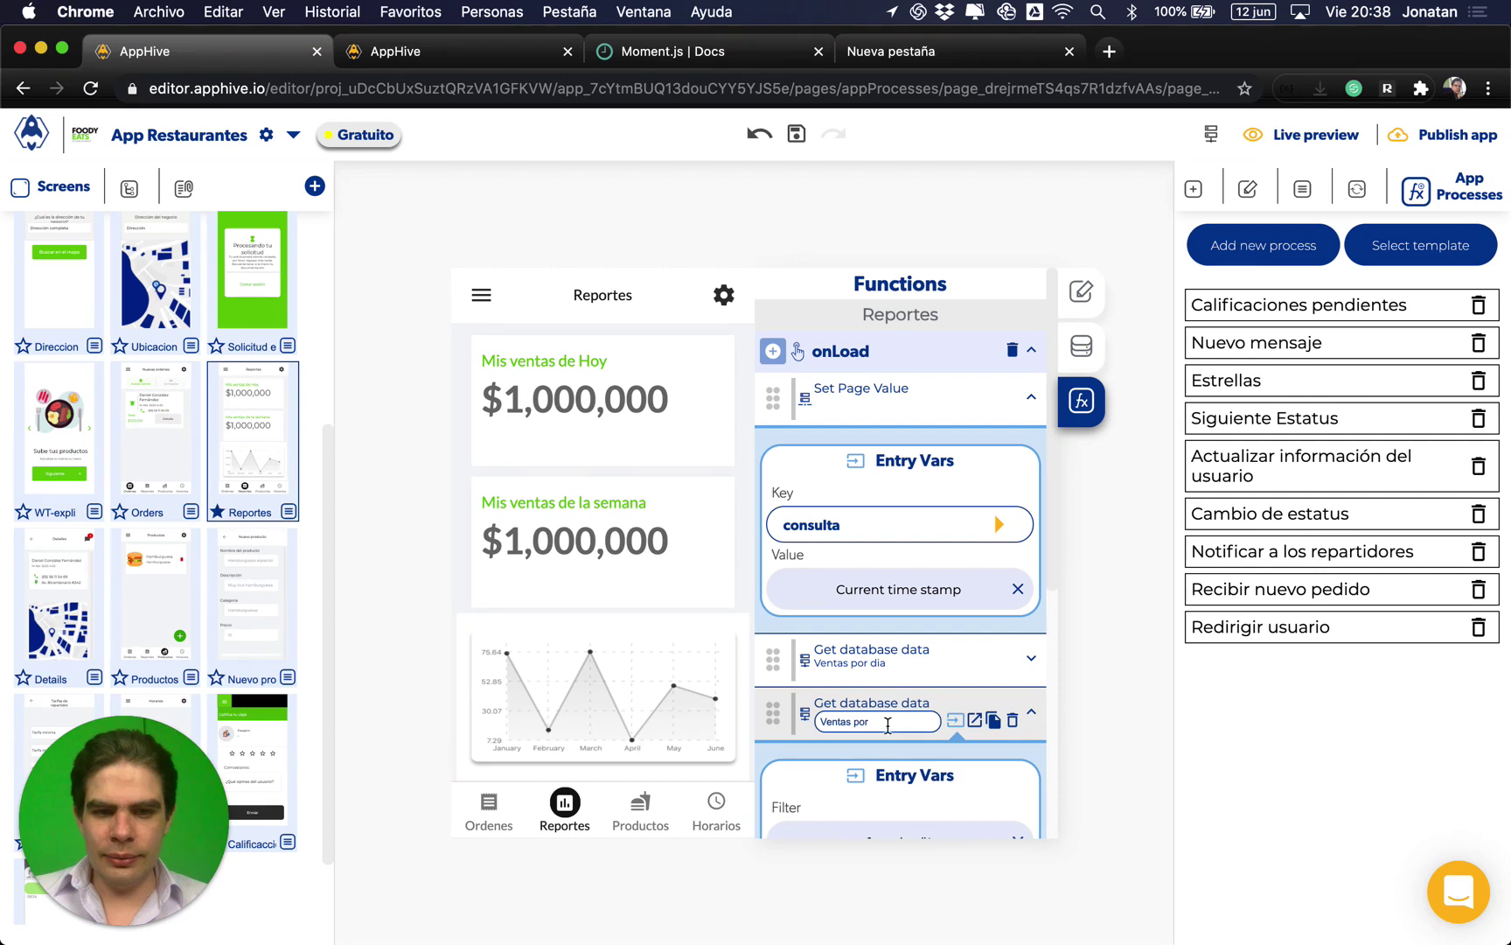
pyautogui.write('semanaa')
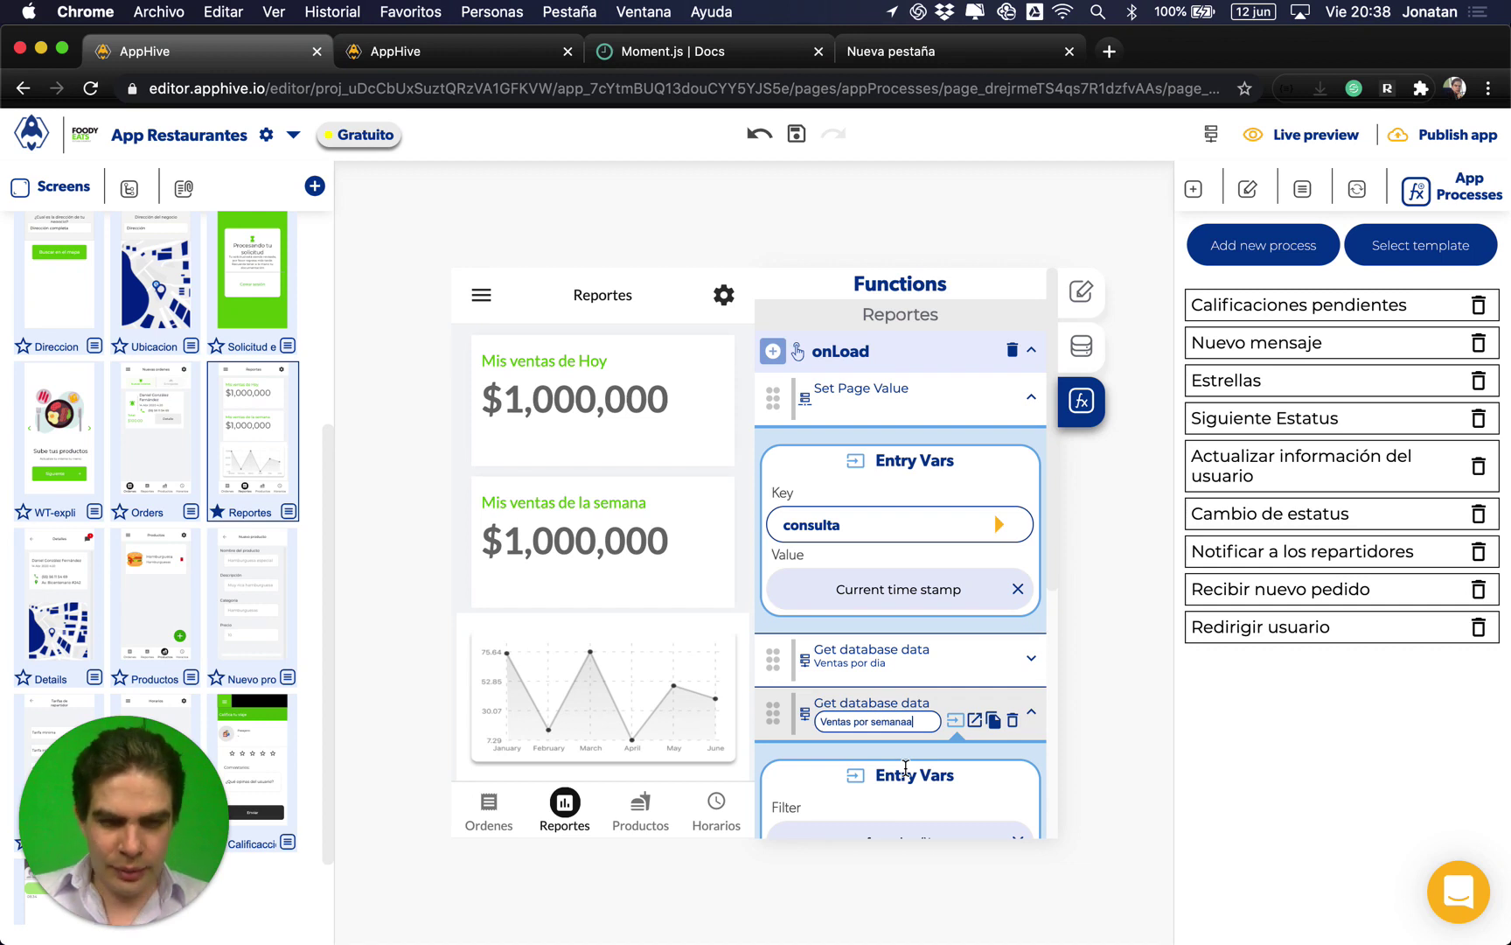
pyautogui.press('BackSpace')
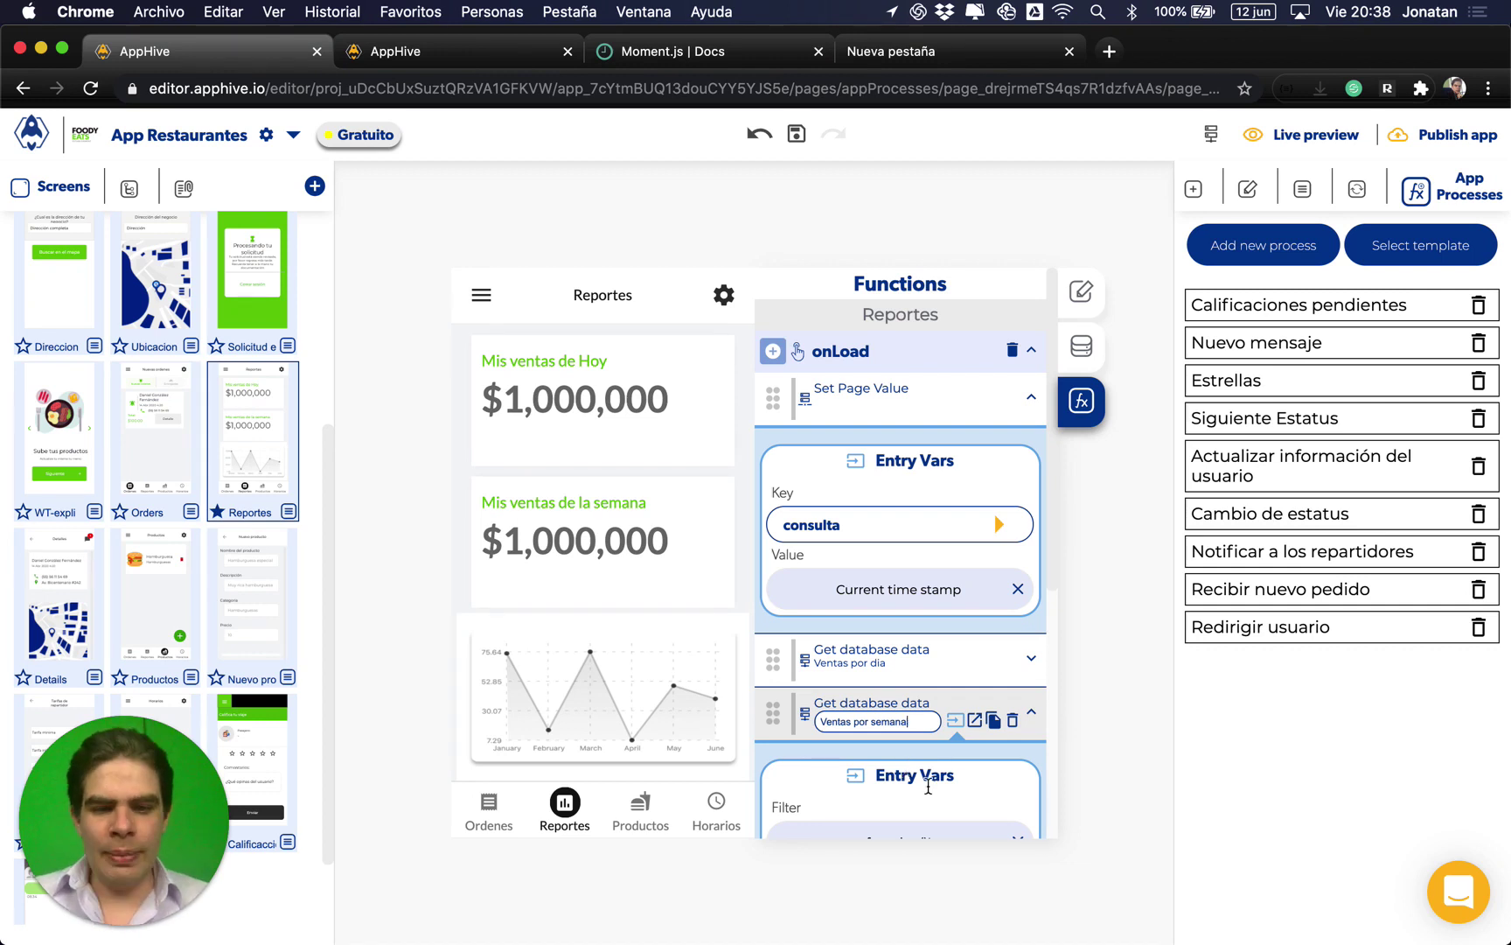
# Step: Set the Ventas por semana query's order-by value to Negocio id semana
pyautogui.scroll(-5, 952, 801)
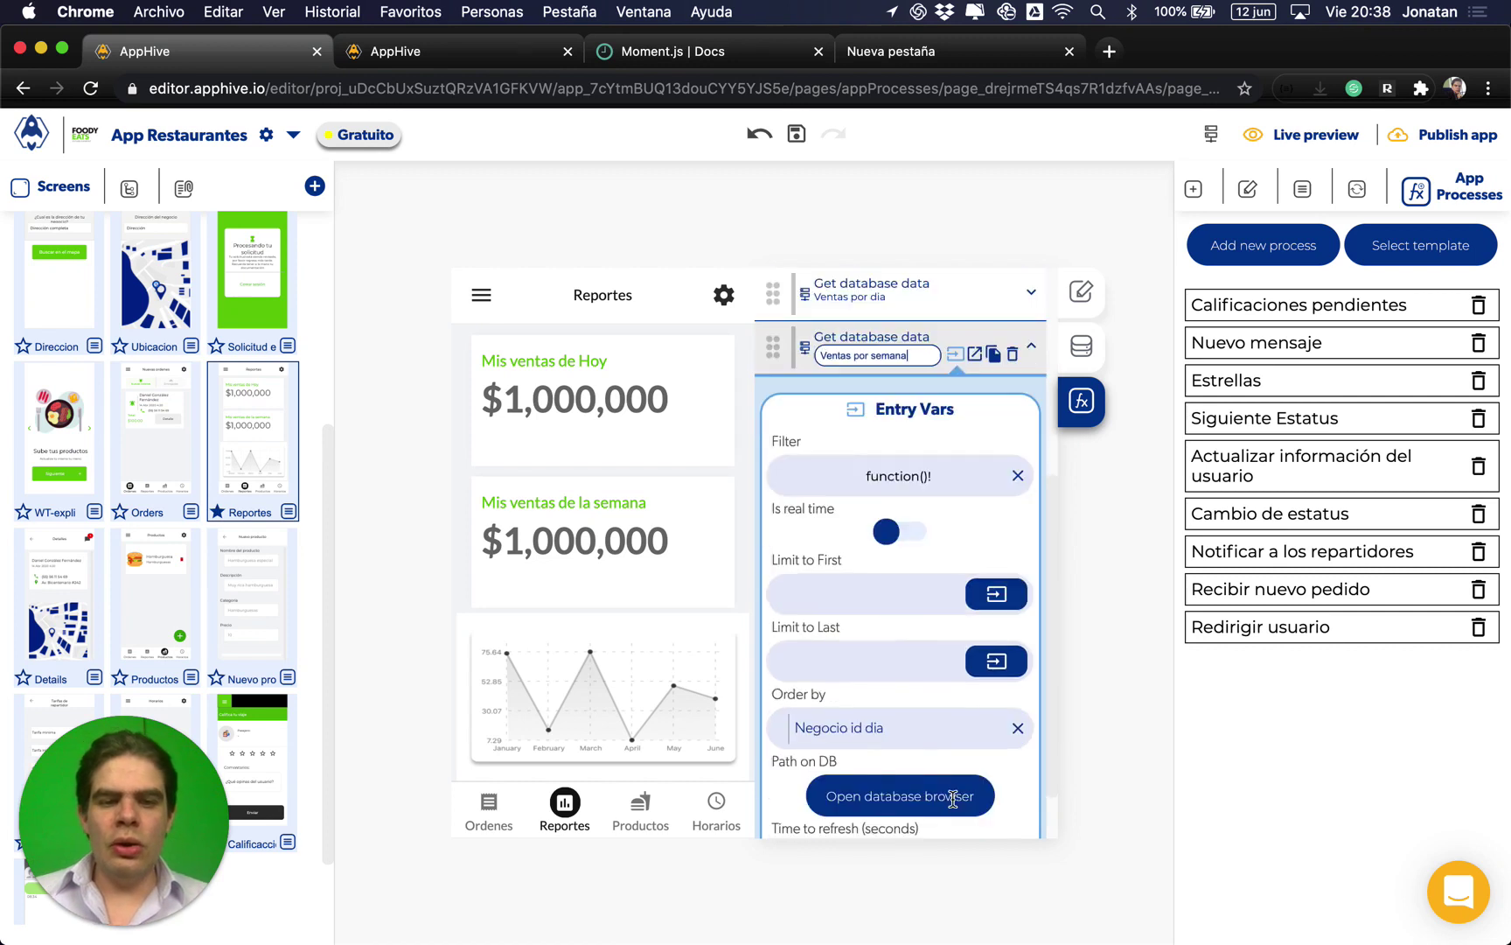
pyautogui.click(897, 737)
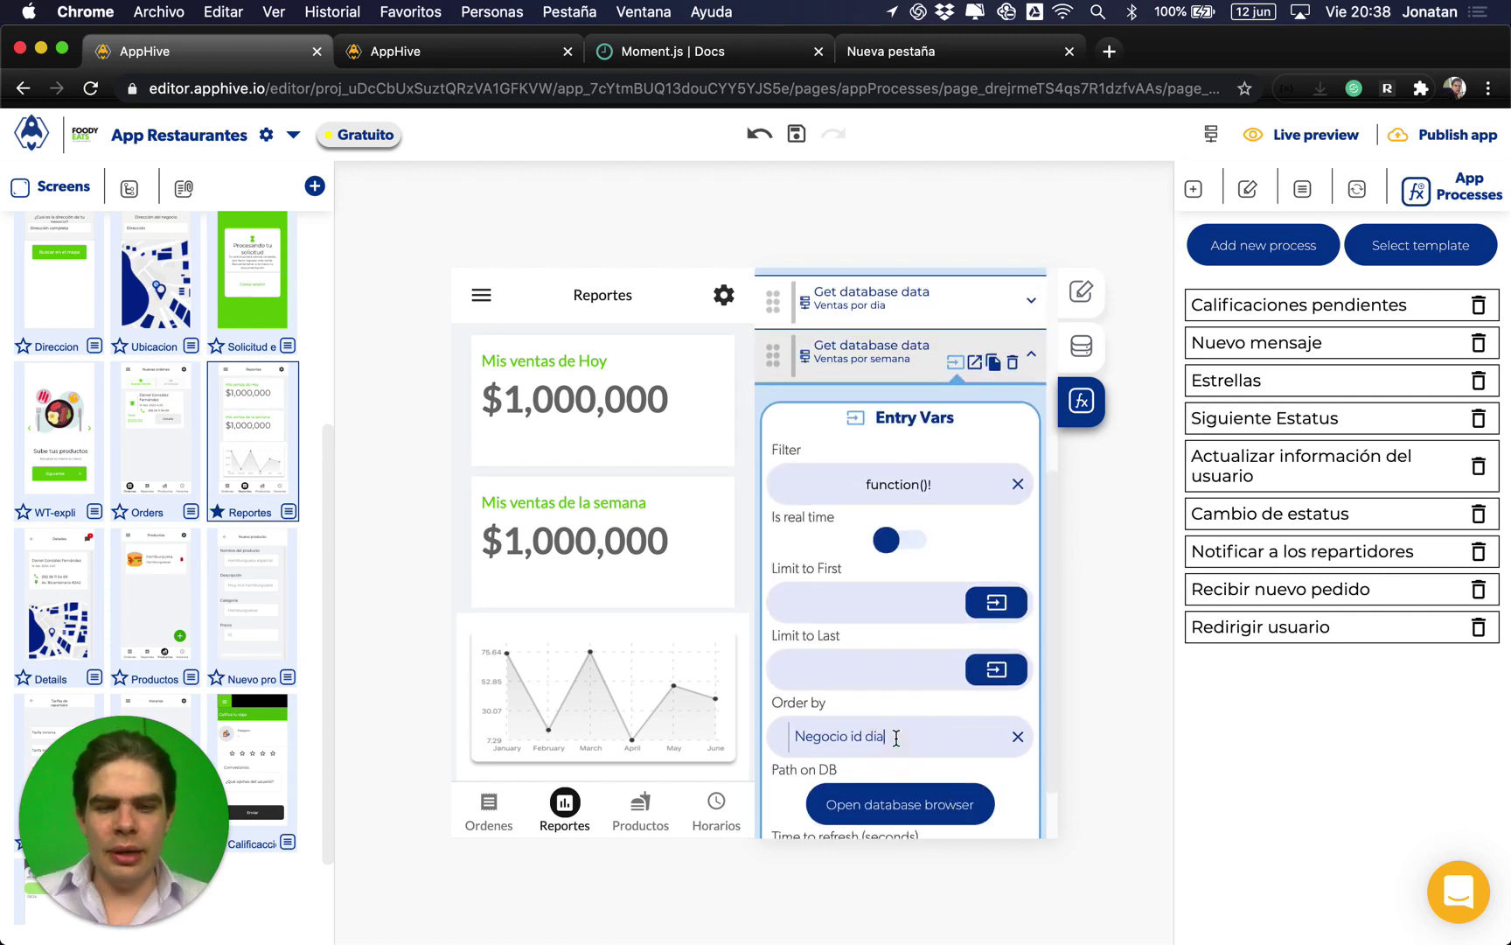
pyautogui.press('BackSpace')
pyautogui.press('BackSpace')
pyautogui.press('BackSpace')
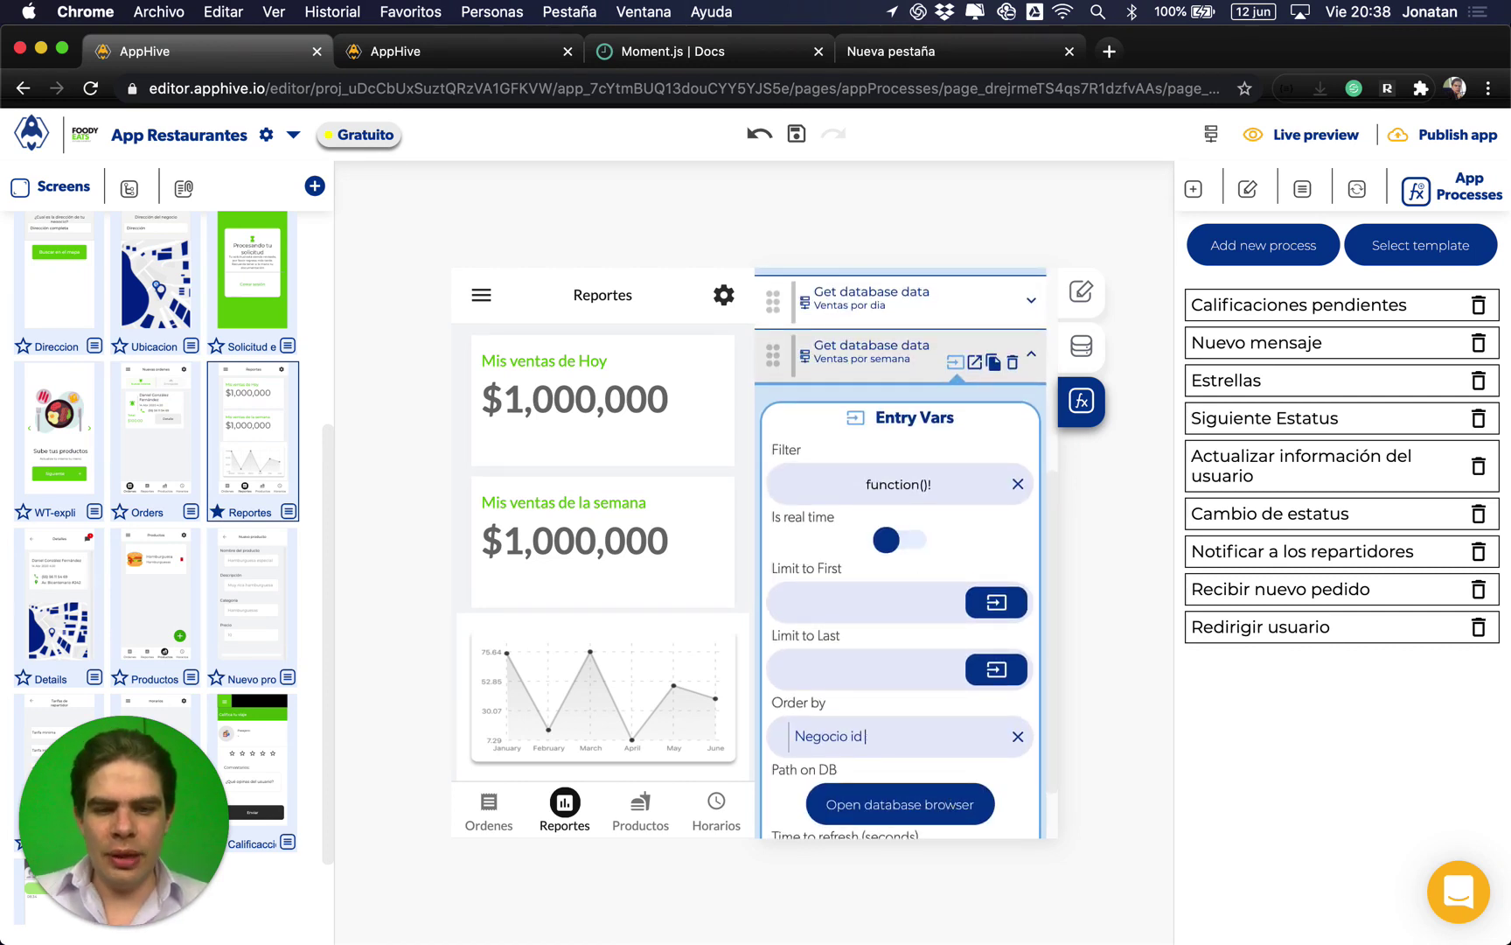
pyautogui.write('semana')
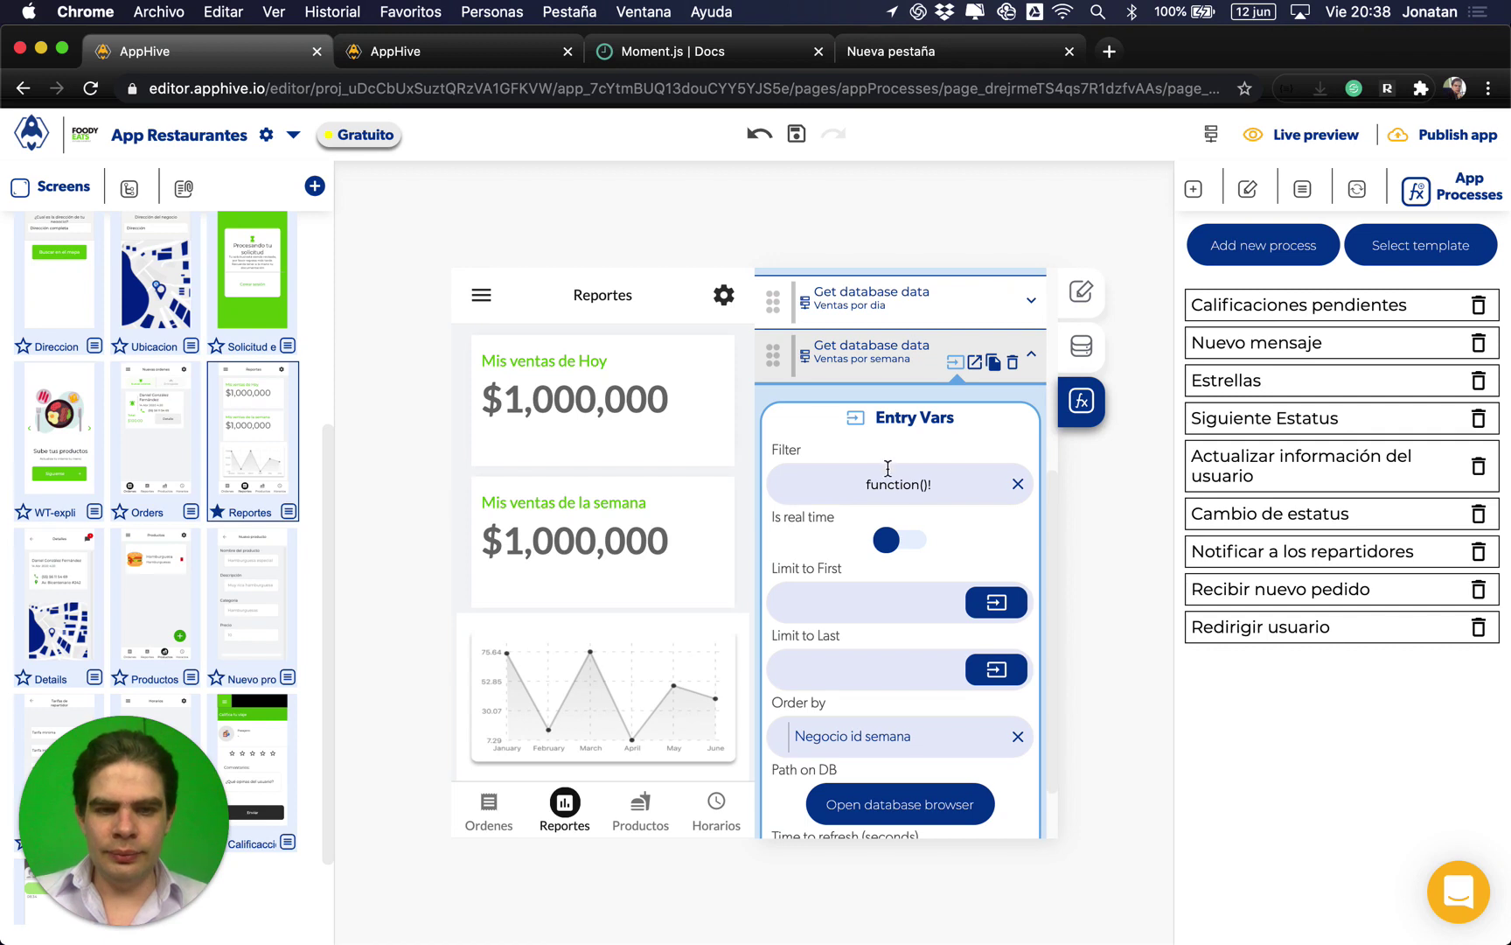
# Step: Set the target type detail to WWYY in the Global Formater of the Ventas por semana query's filter
pyautogui.click(887, 507)
pyautogui.click(899, 484)
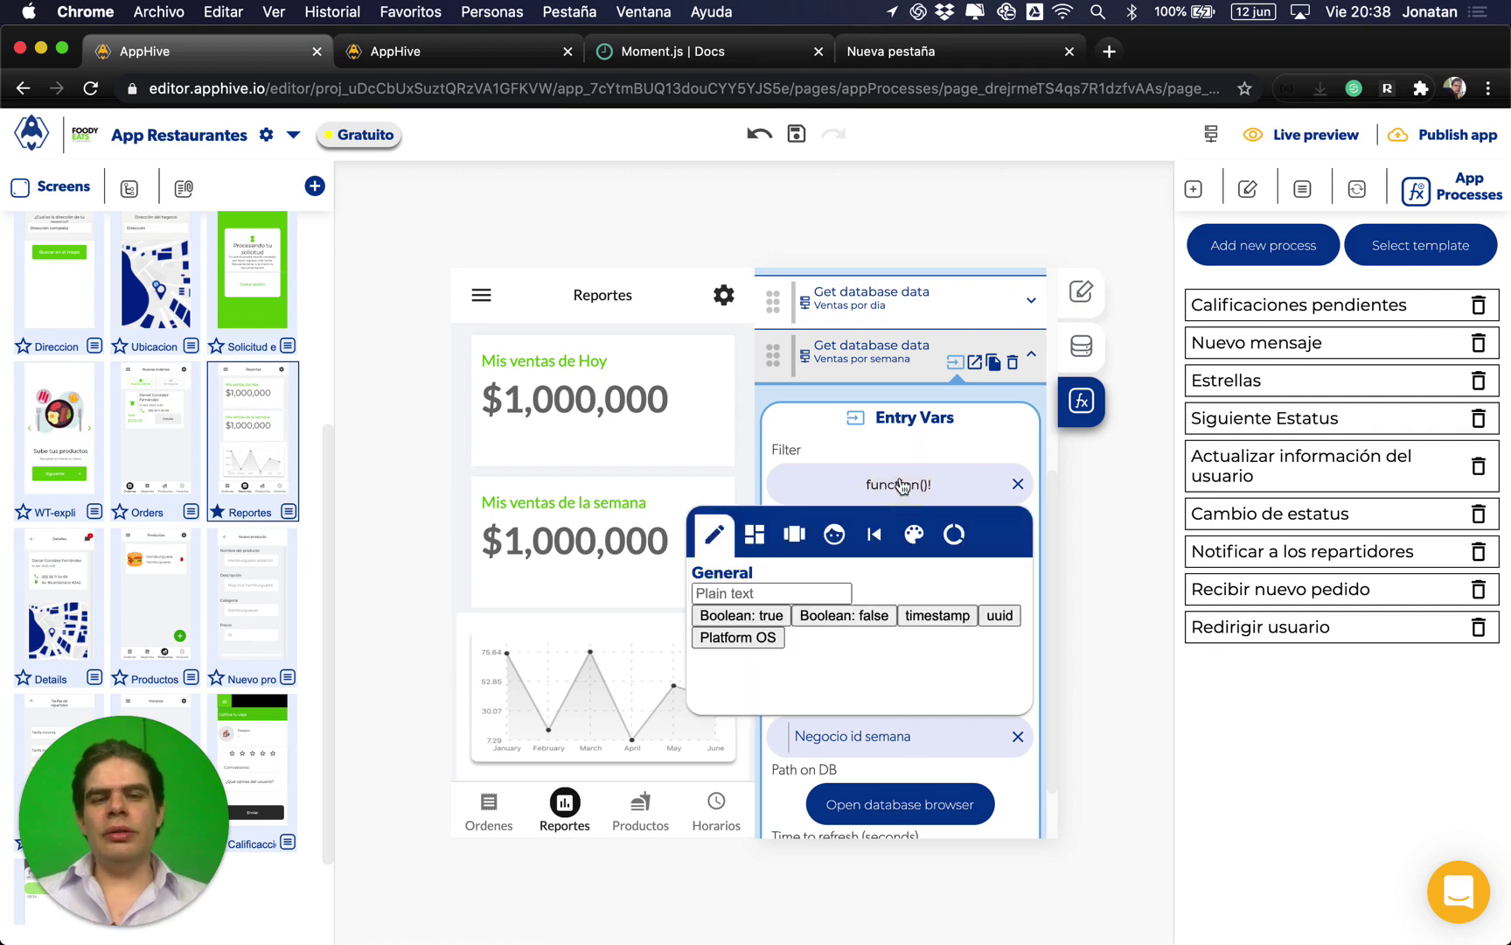
pyautogui.click(793, 537)
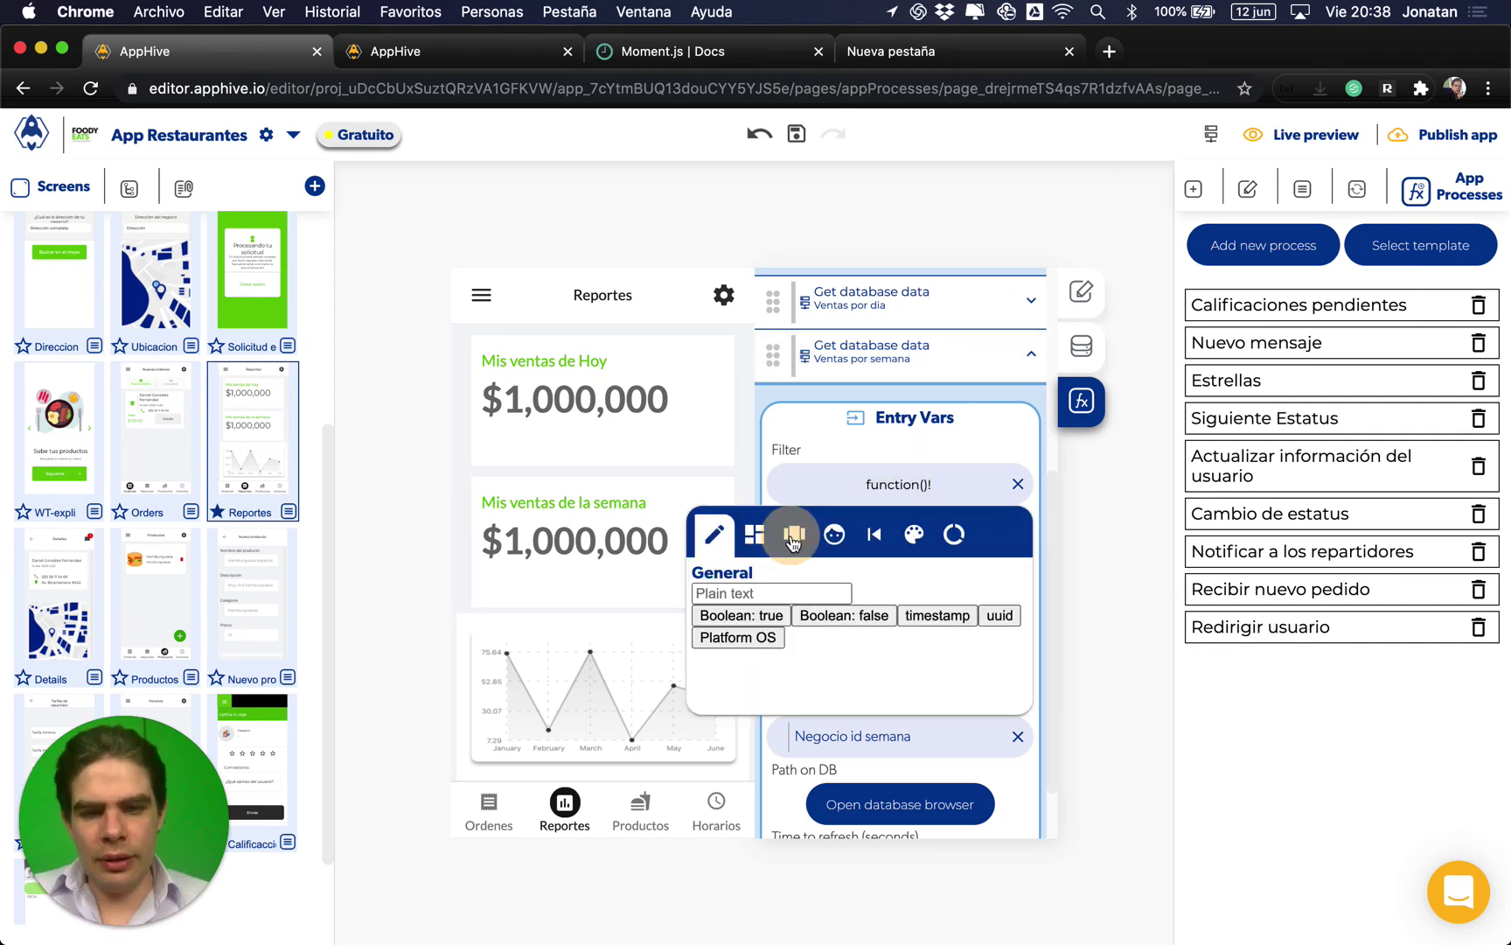
pyautogui.click(1015, 579)
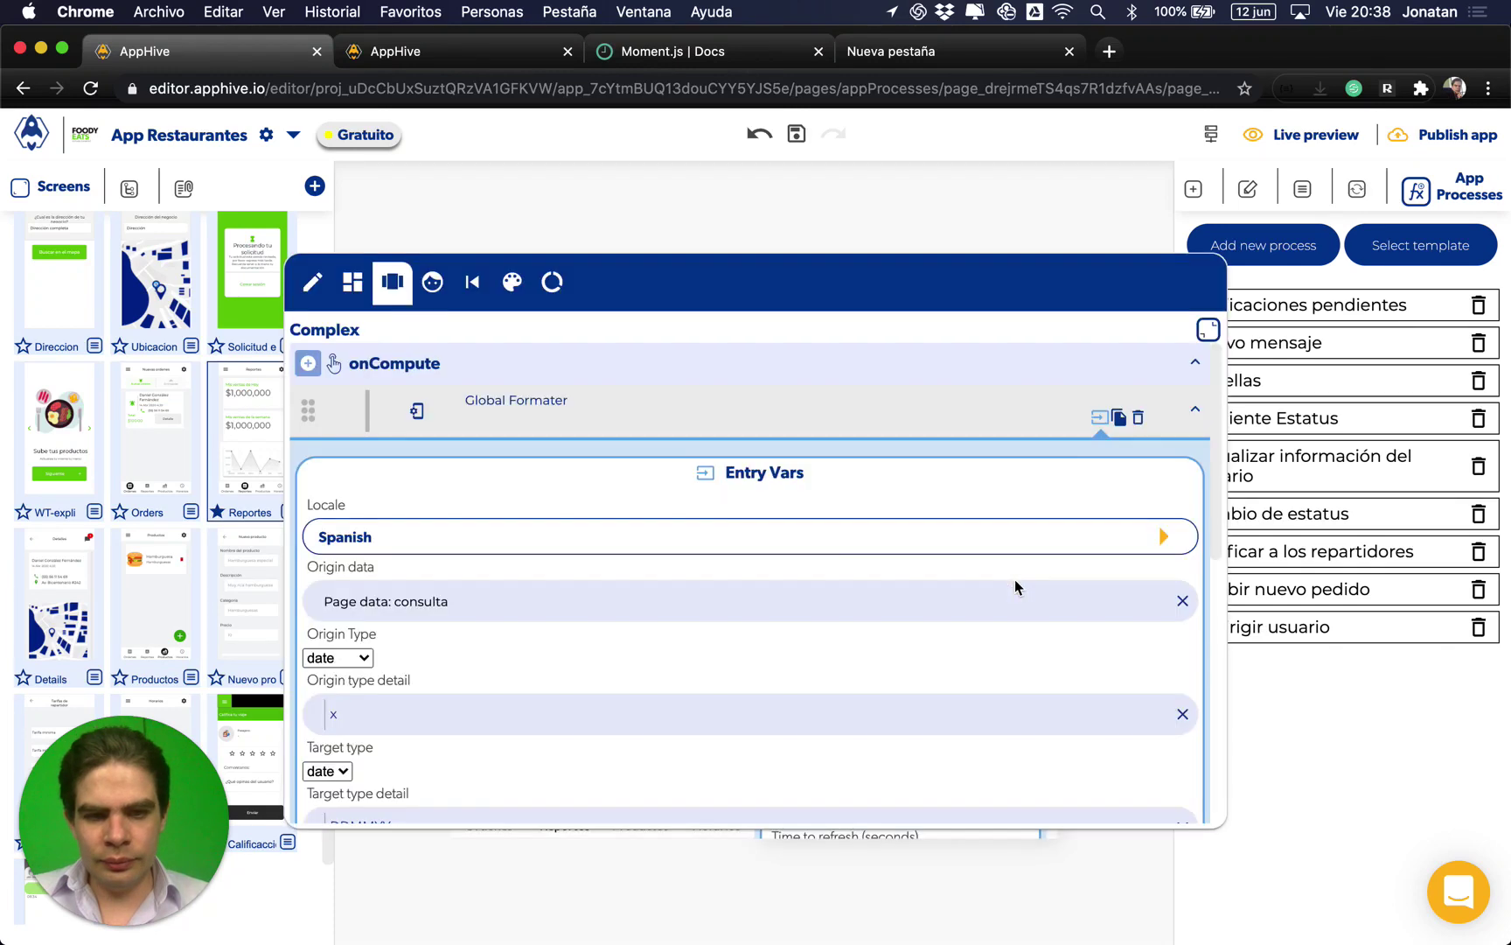
pyautogui.scroll(-3, 700, 606)
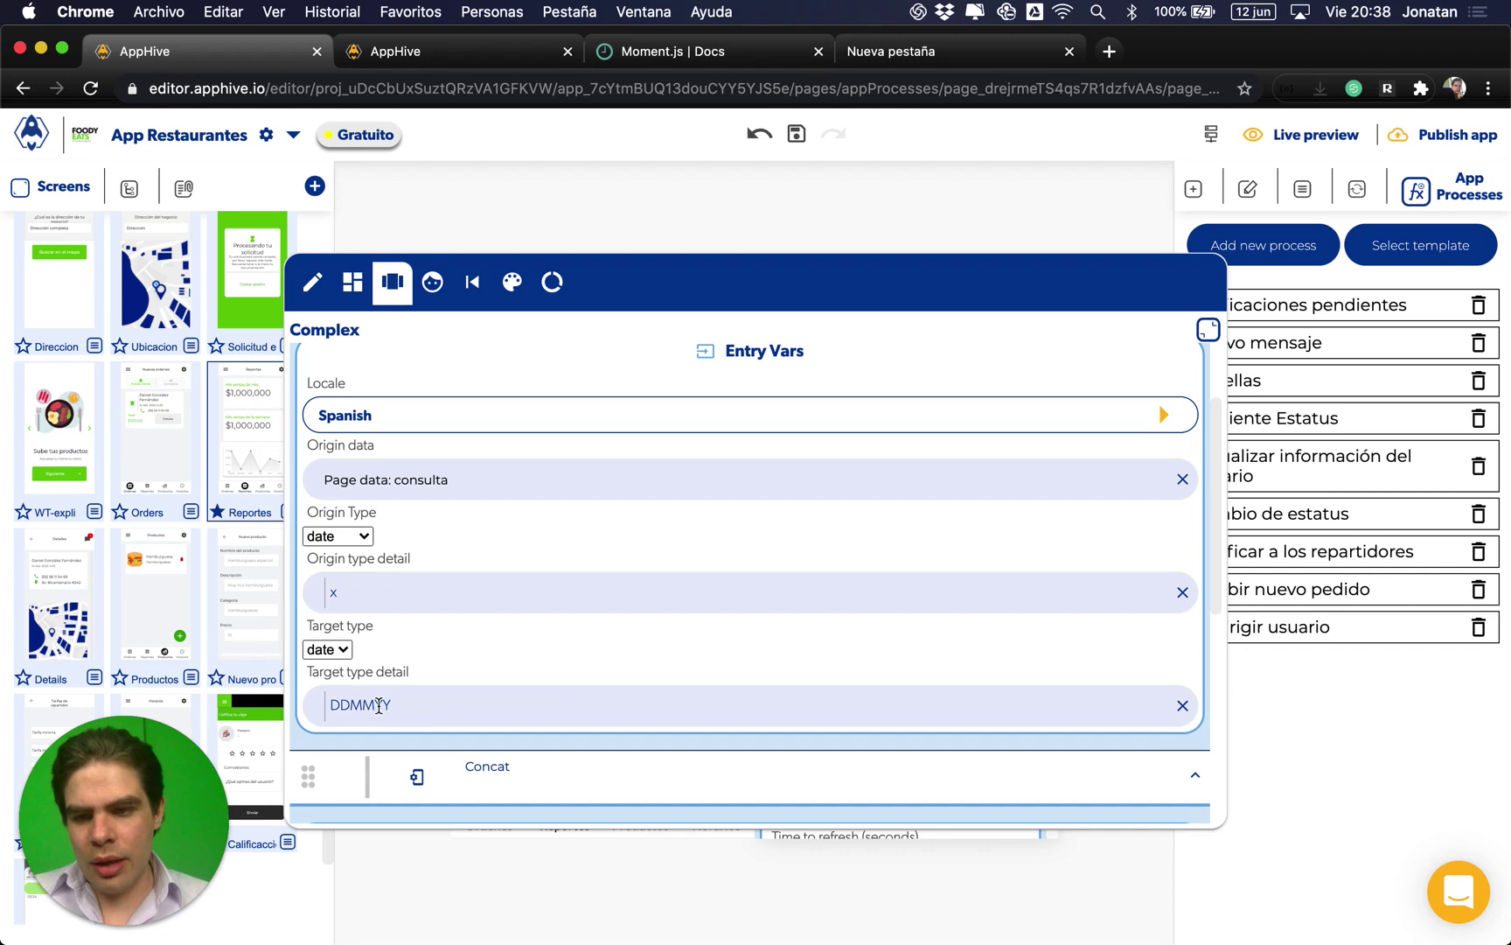
pyautogui.moveTo(374, 706); pyautogui.dragTo(330, 707)
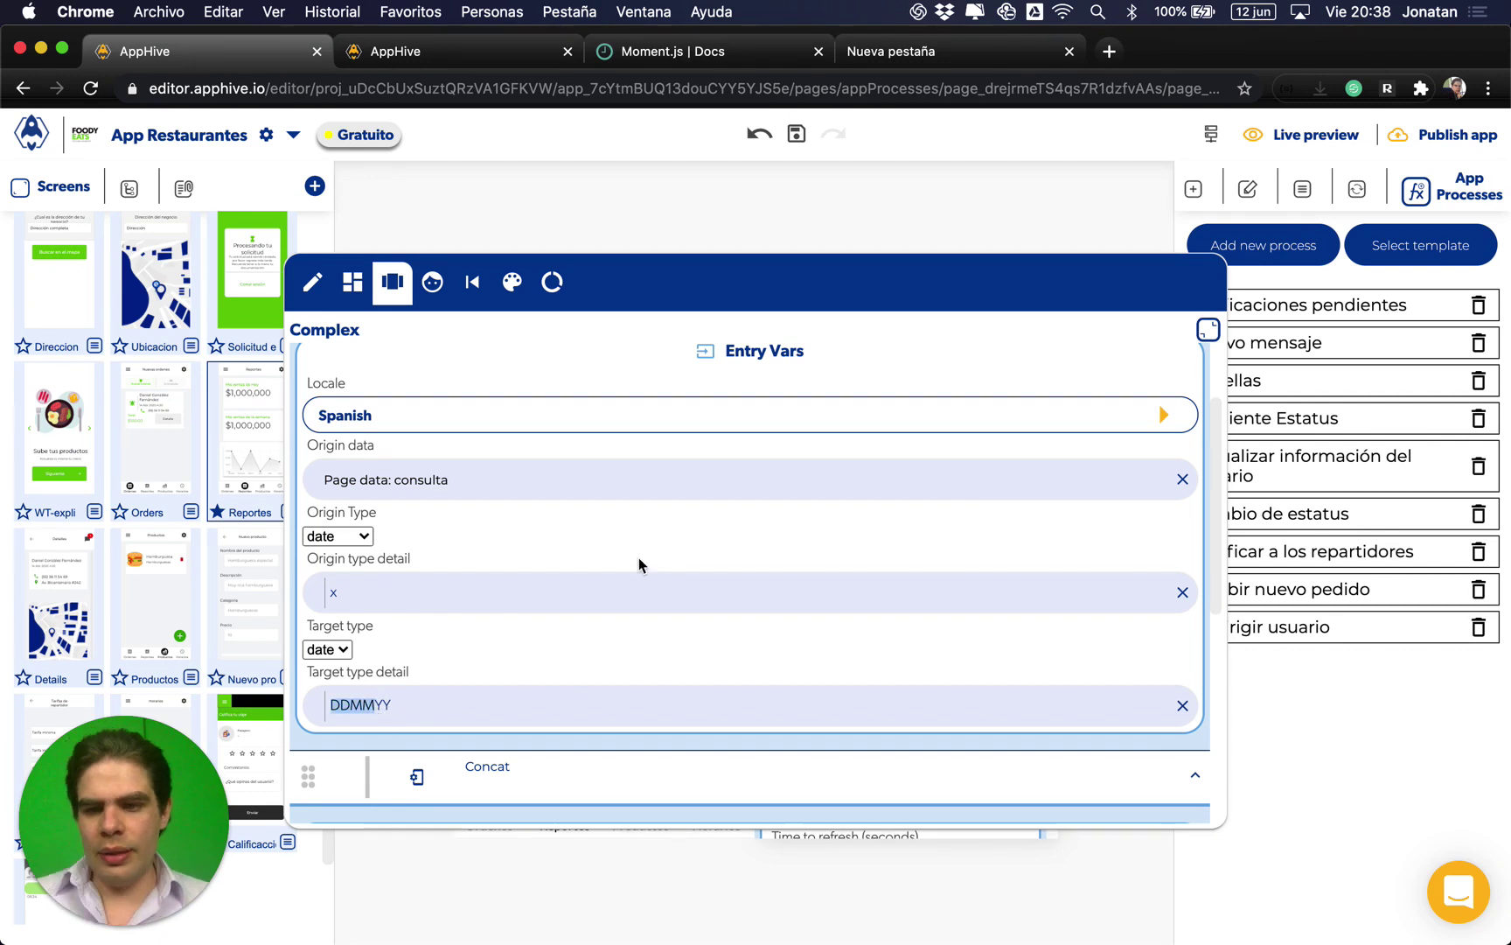
pyautogui.press('BackSpace')
pyautogui.write('WW')
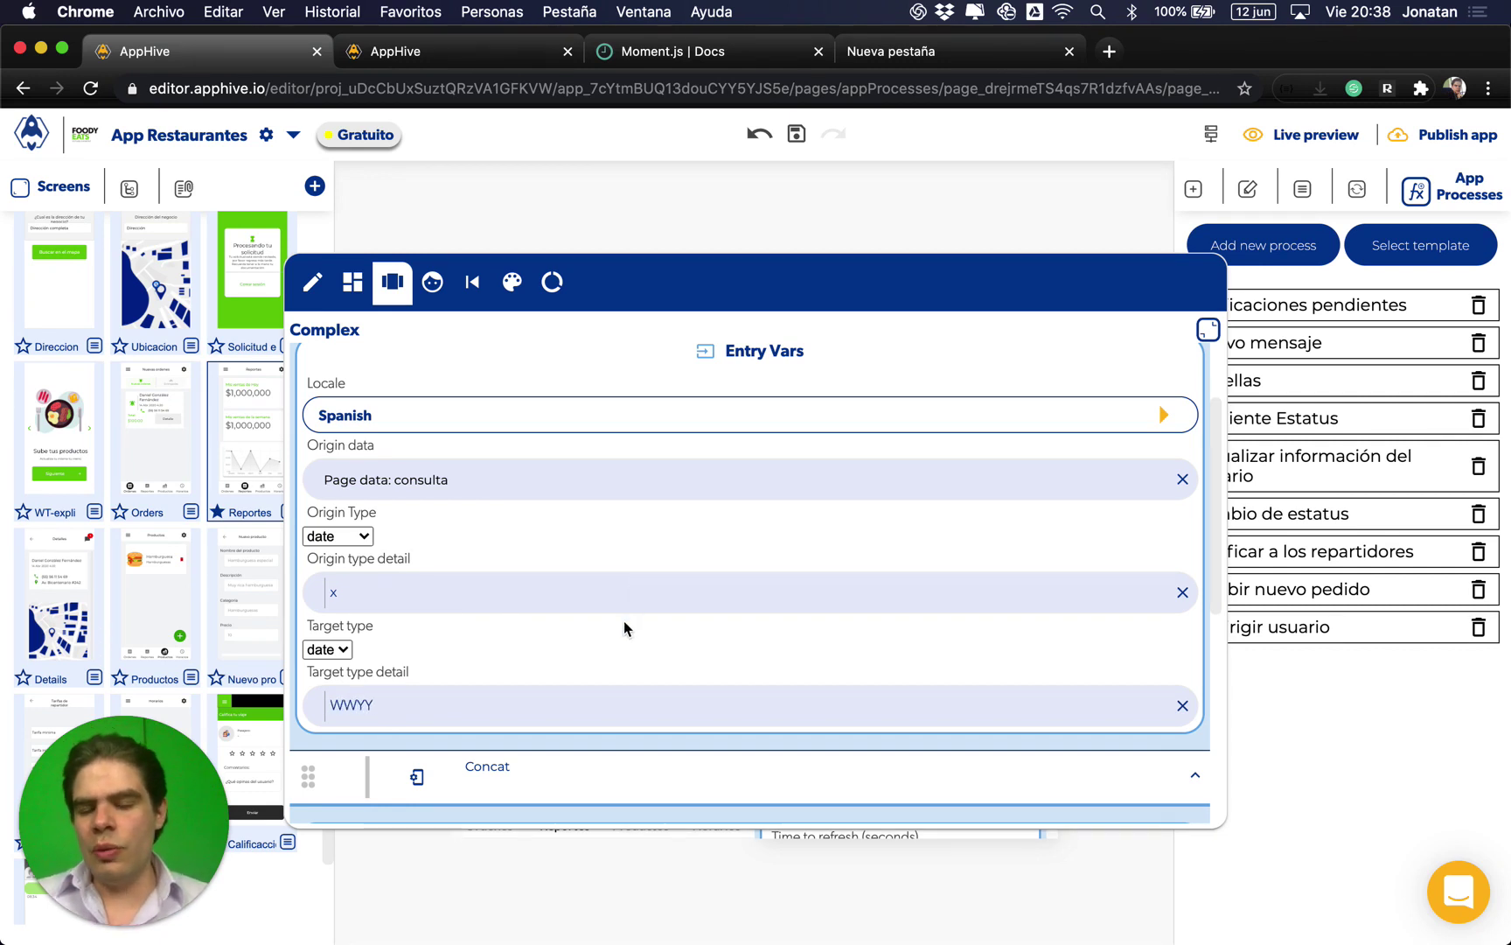
# Step: Check the source of Concat's Value 2 and reselect the Concat output as the weekly filter's return value
pyautogui.scroll(-5, 641, 661)
pyautogui.scroll(-2, 641, 660)
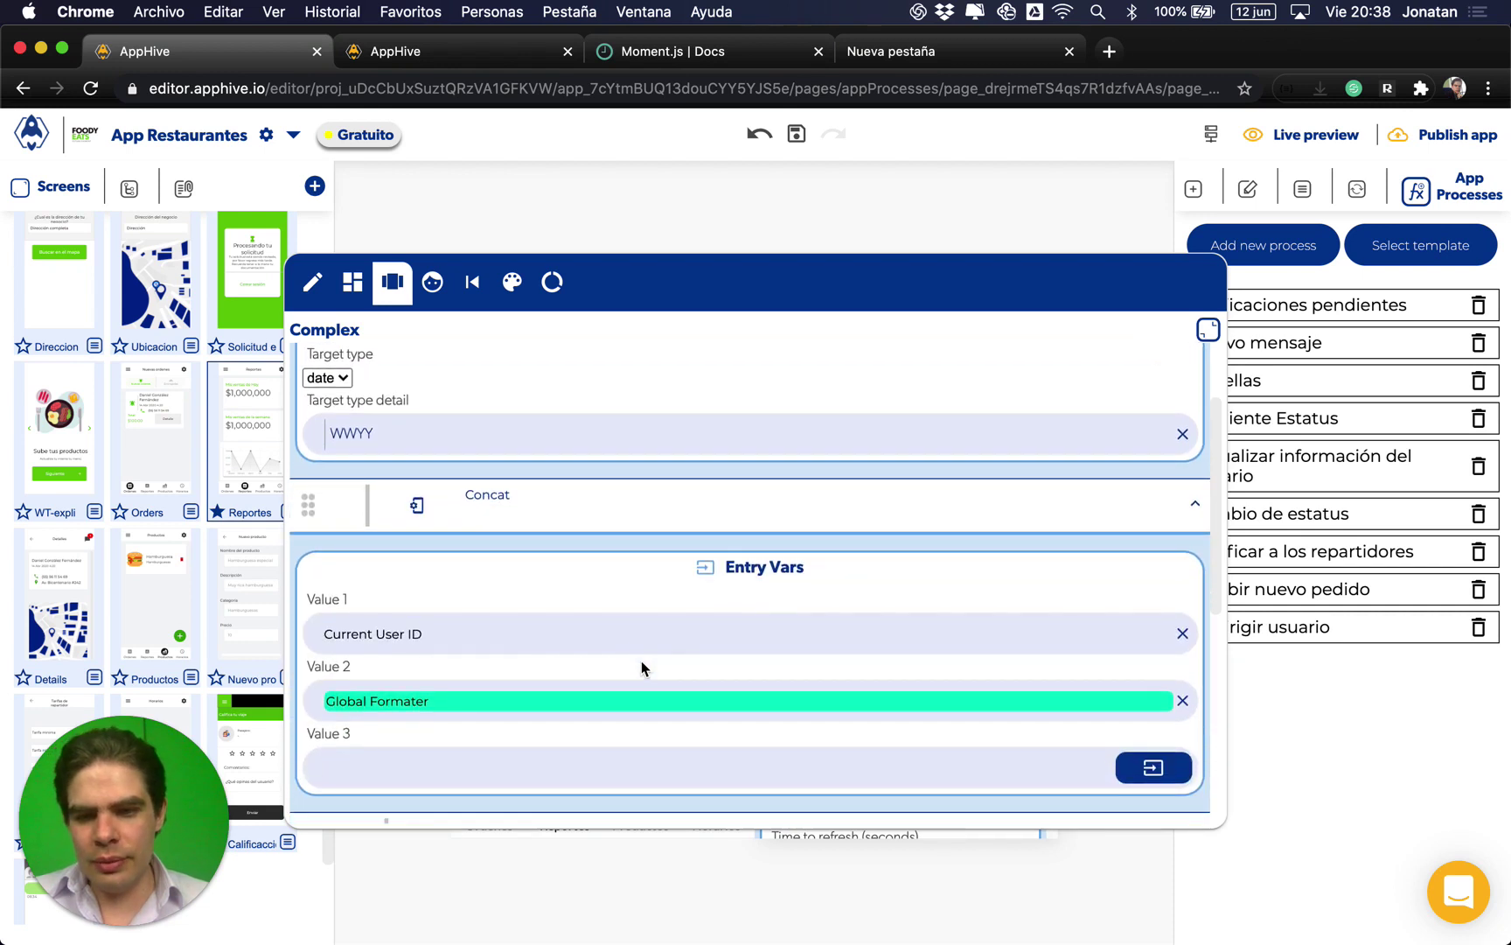
pyautogui.click(484, 709)
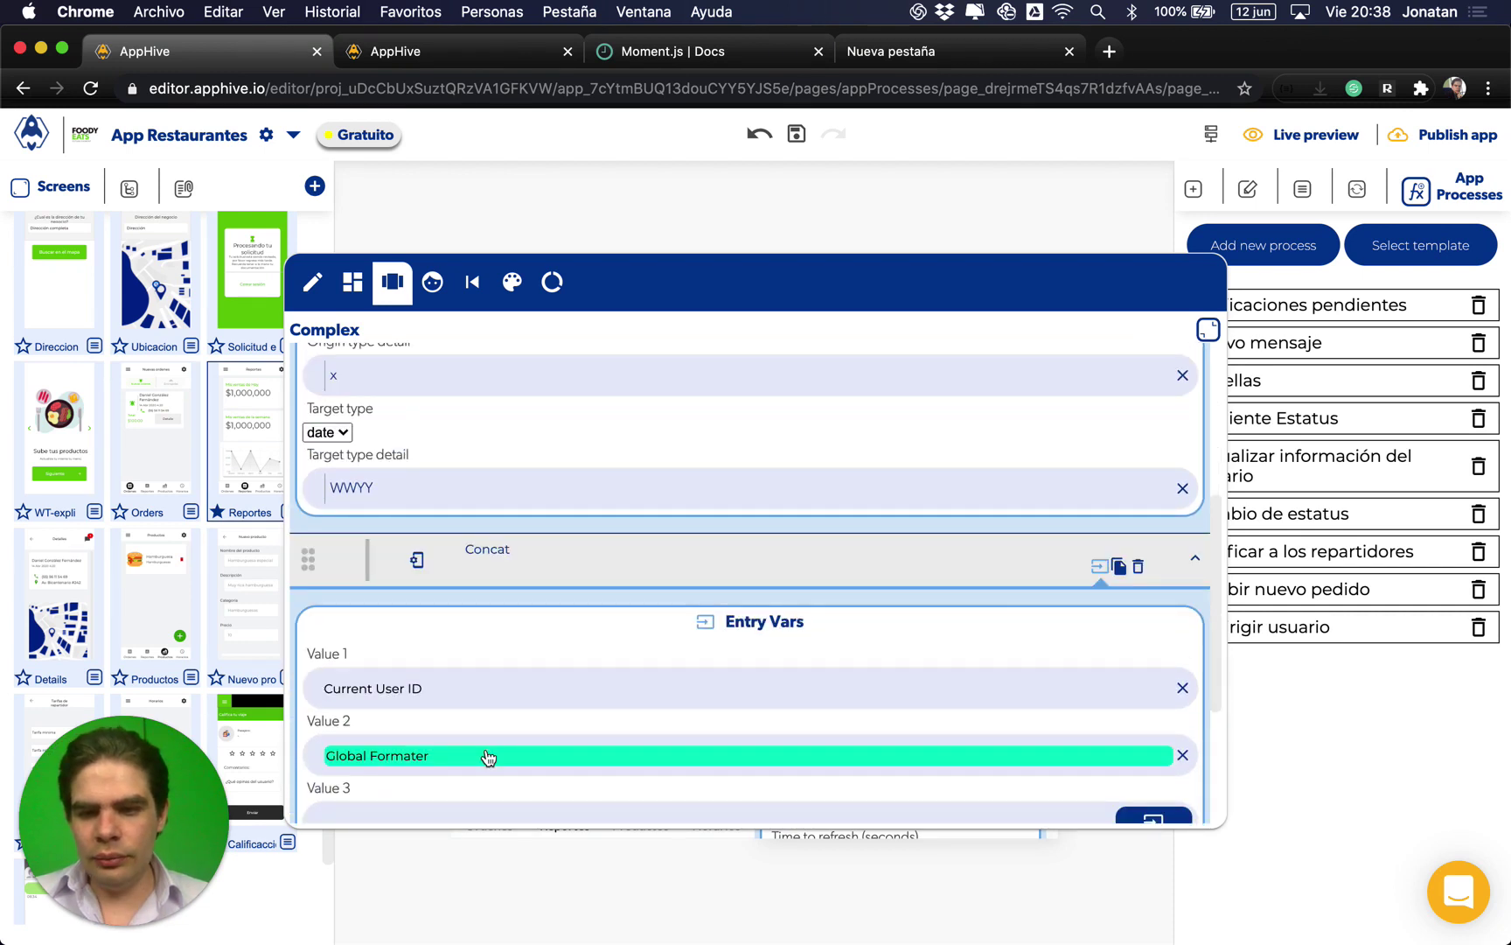
pyautogui.click(1123, 558)
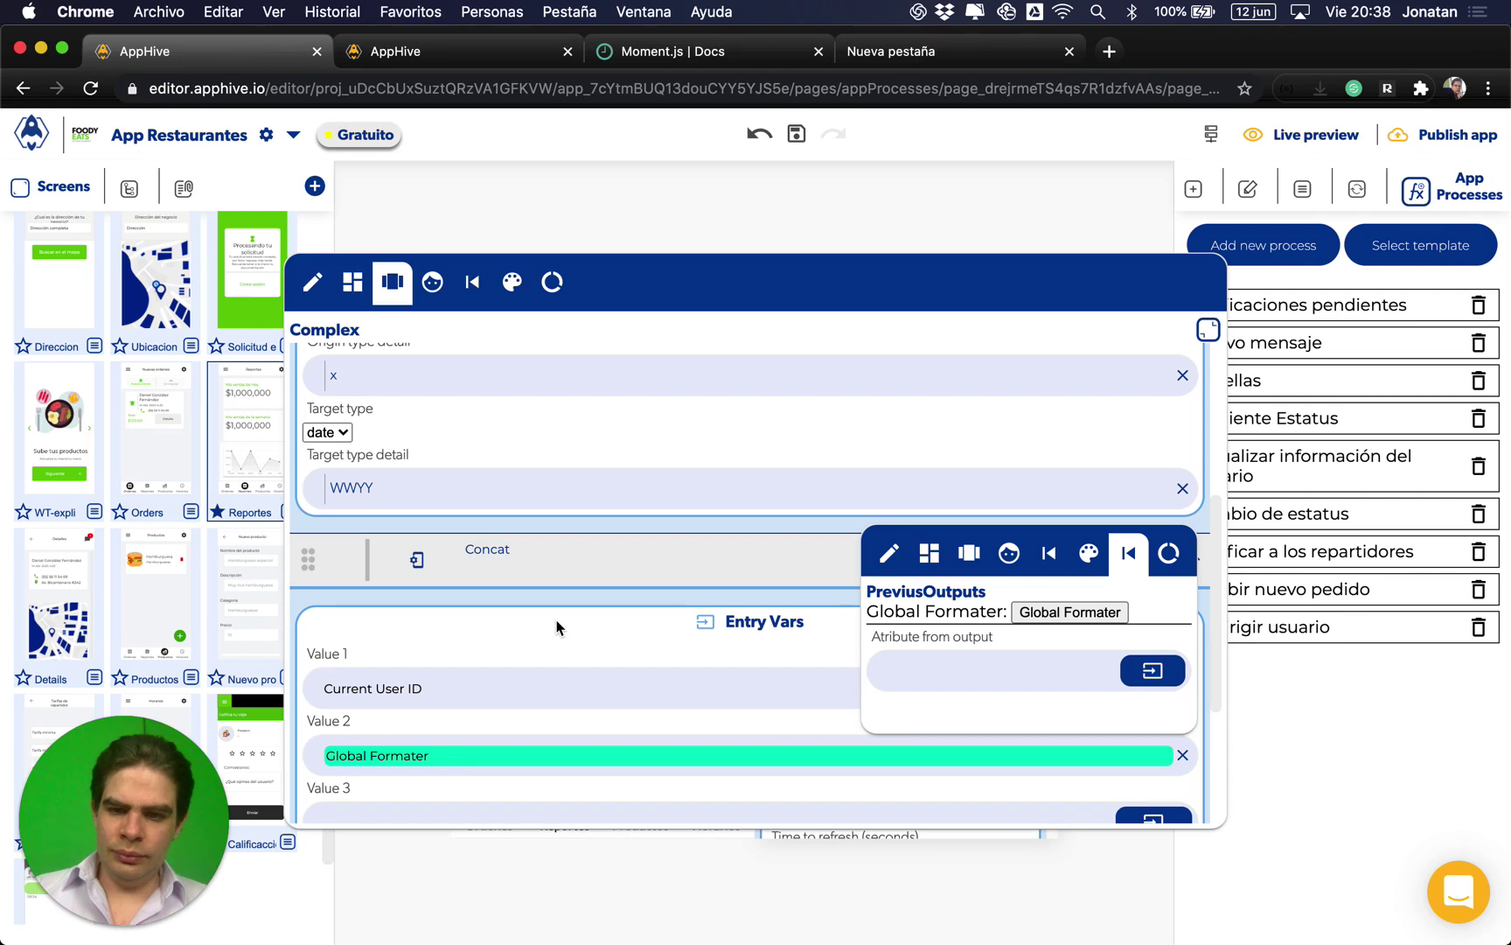
pyautogui.scroll(-3, 557, 627)
pyautogui.click(1128, 575)
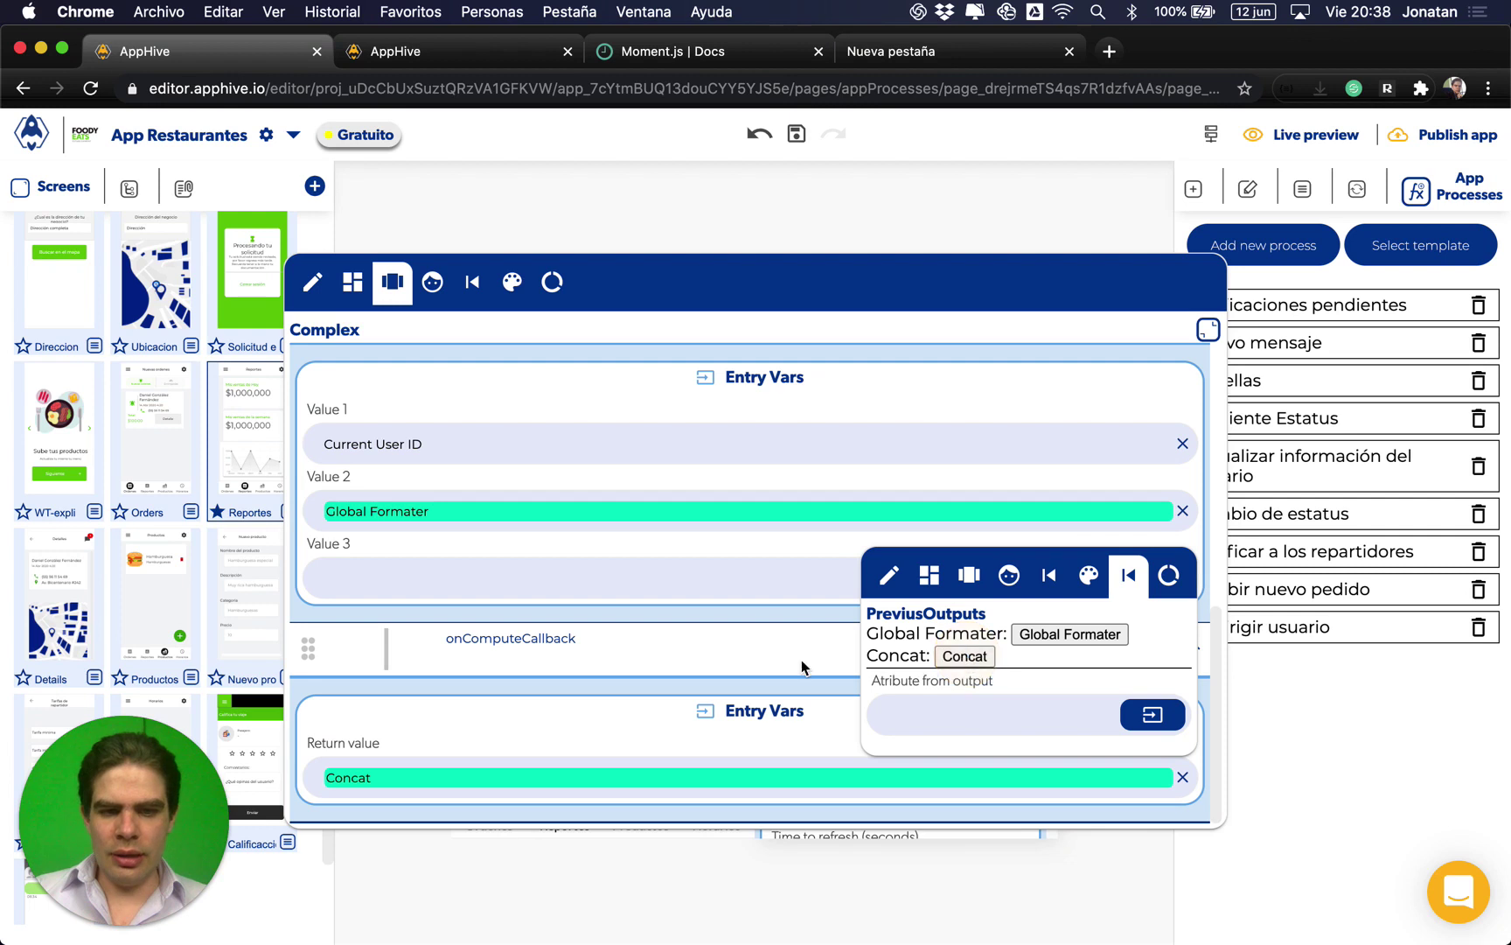
pyautogui.click(977, 658)
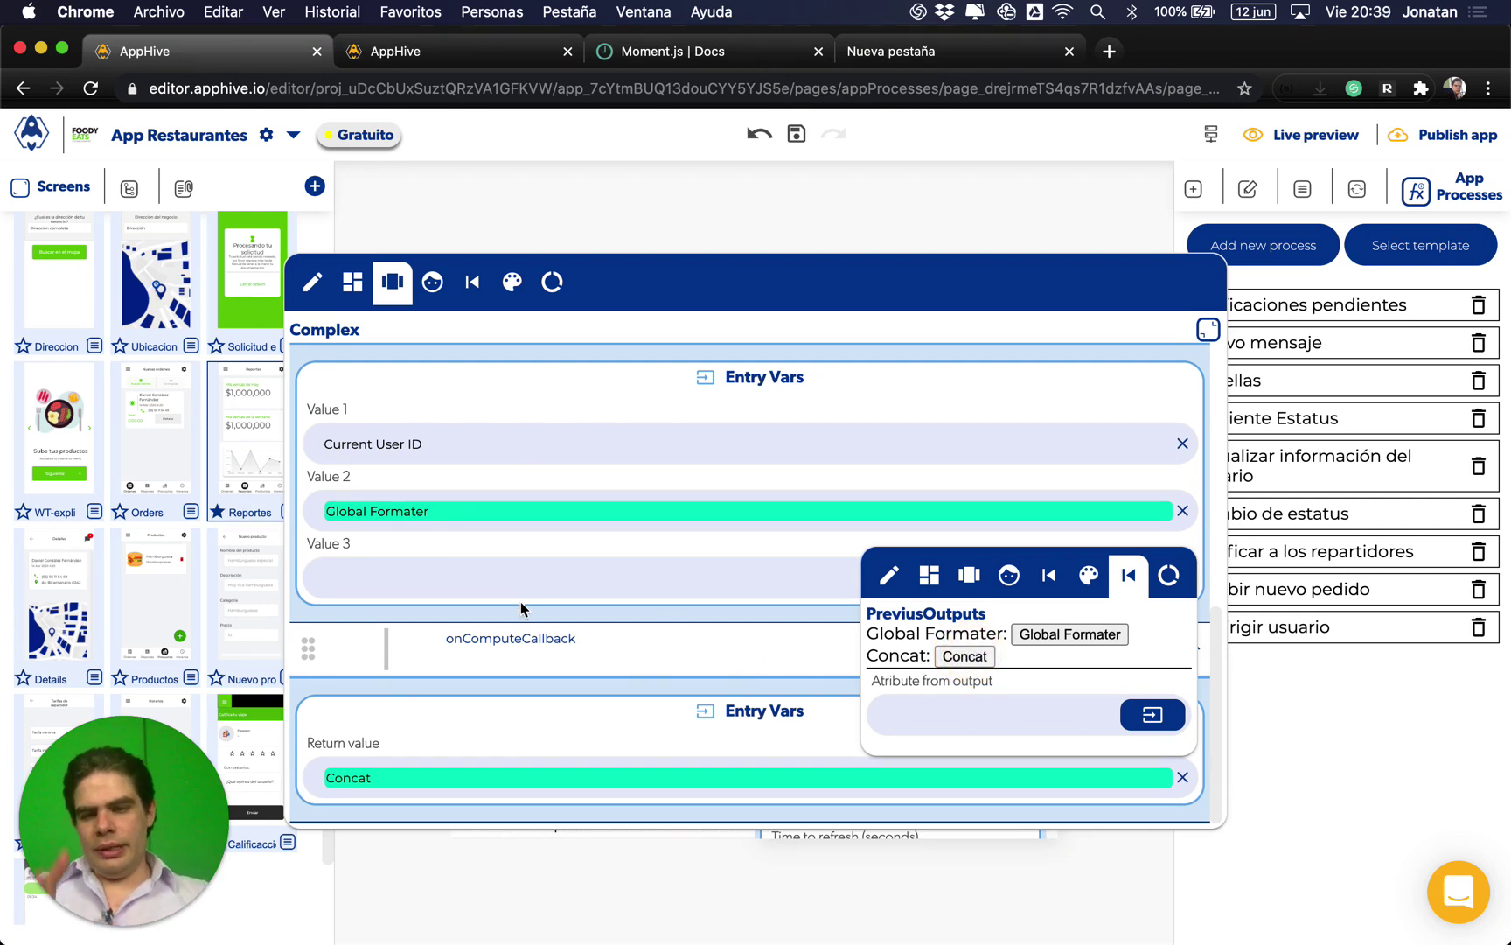
pyautogui.click(665, 716)
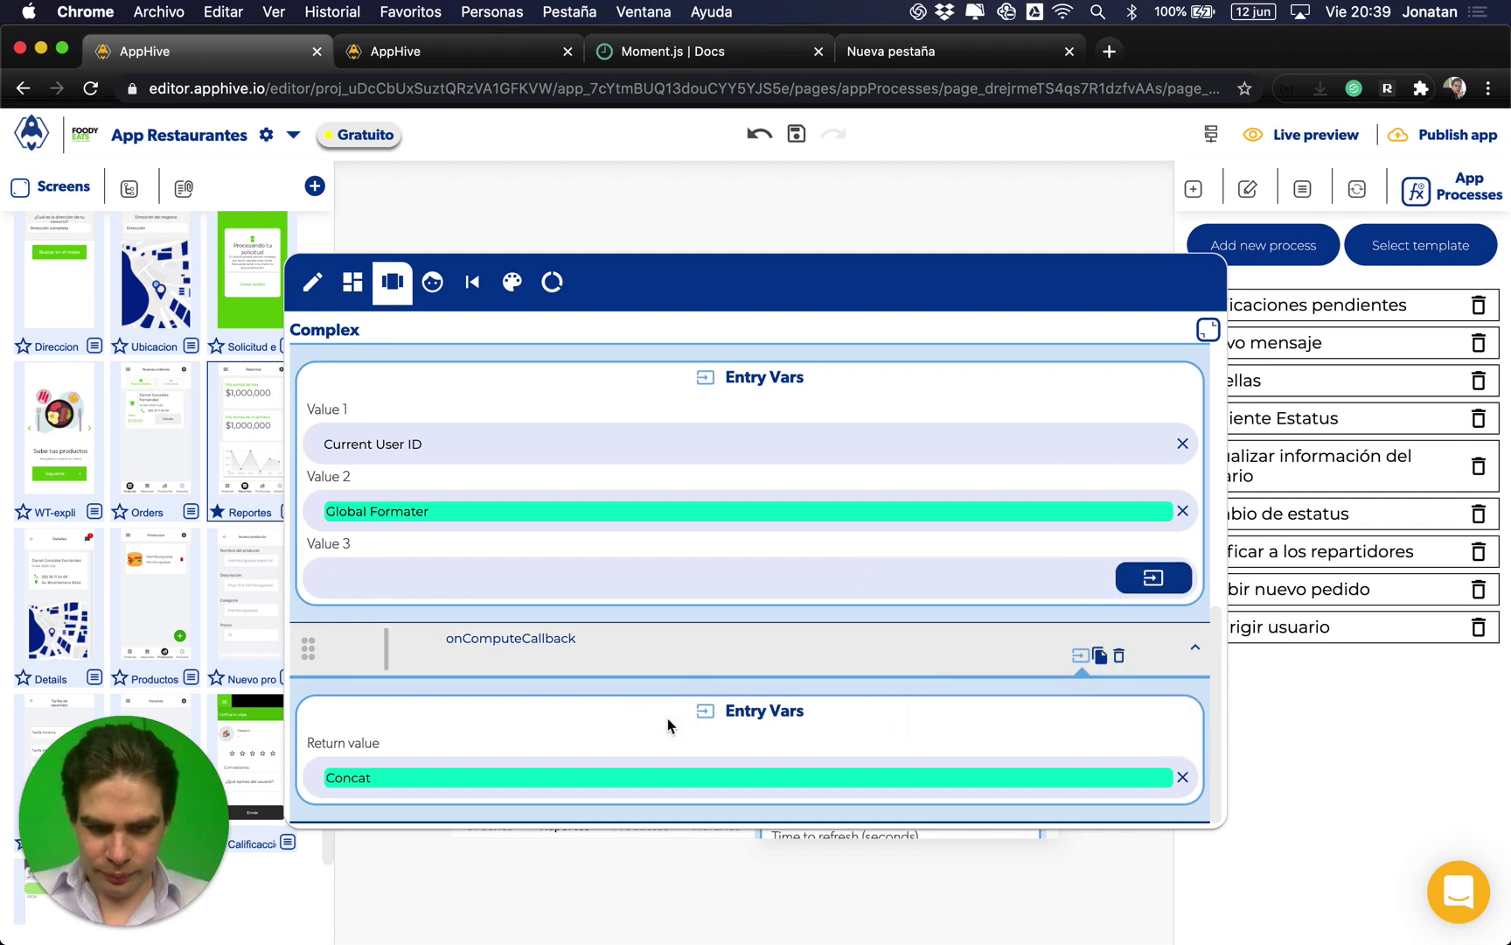
pyautogui.click(1031, 827)
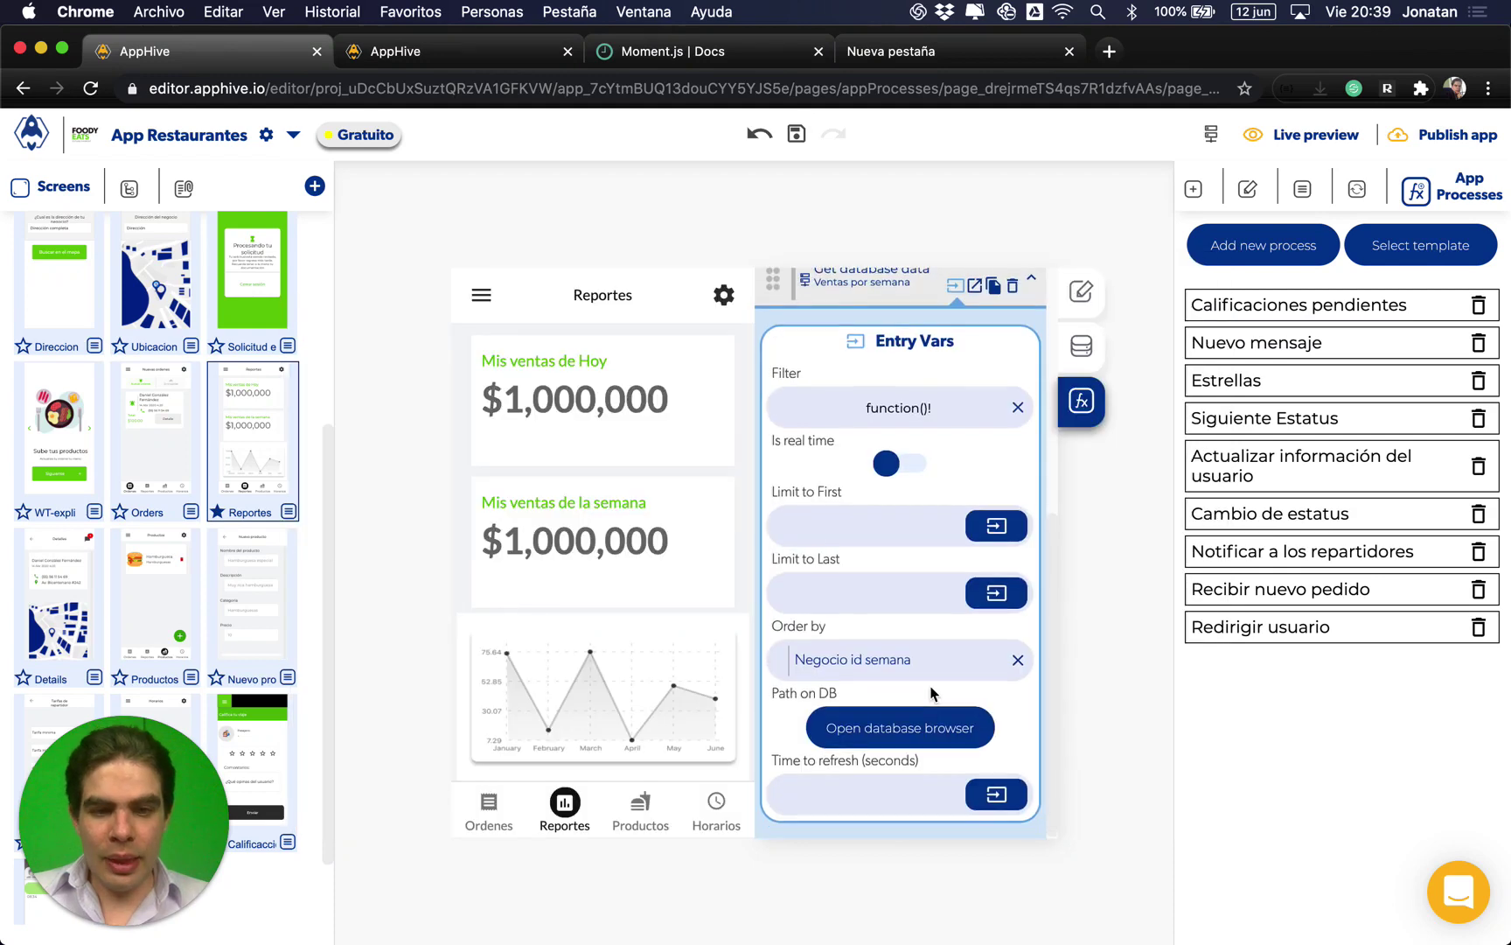
# Step: In the Ventas por semana query's Empty data callback, make Modify control target the text property of the Ventas semana text control
pyautogui.scroll(2, 954, 525)
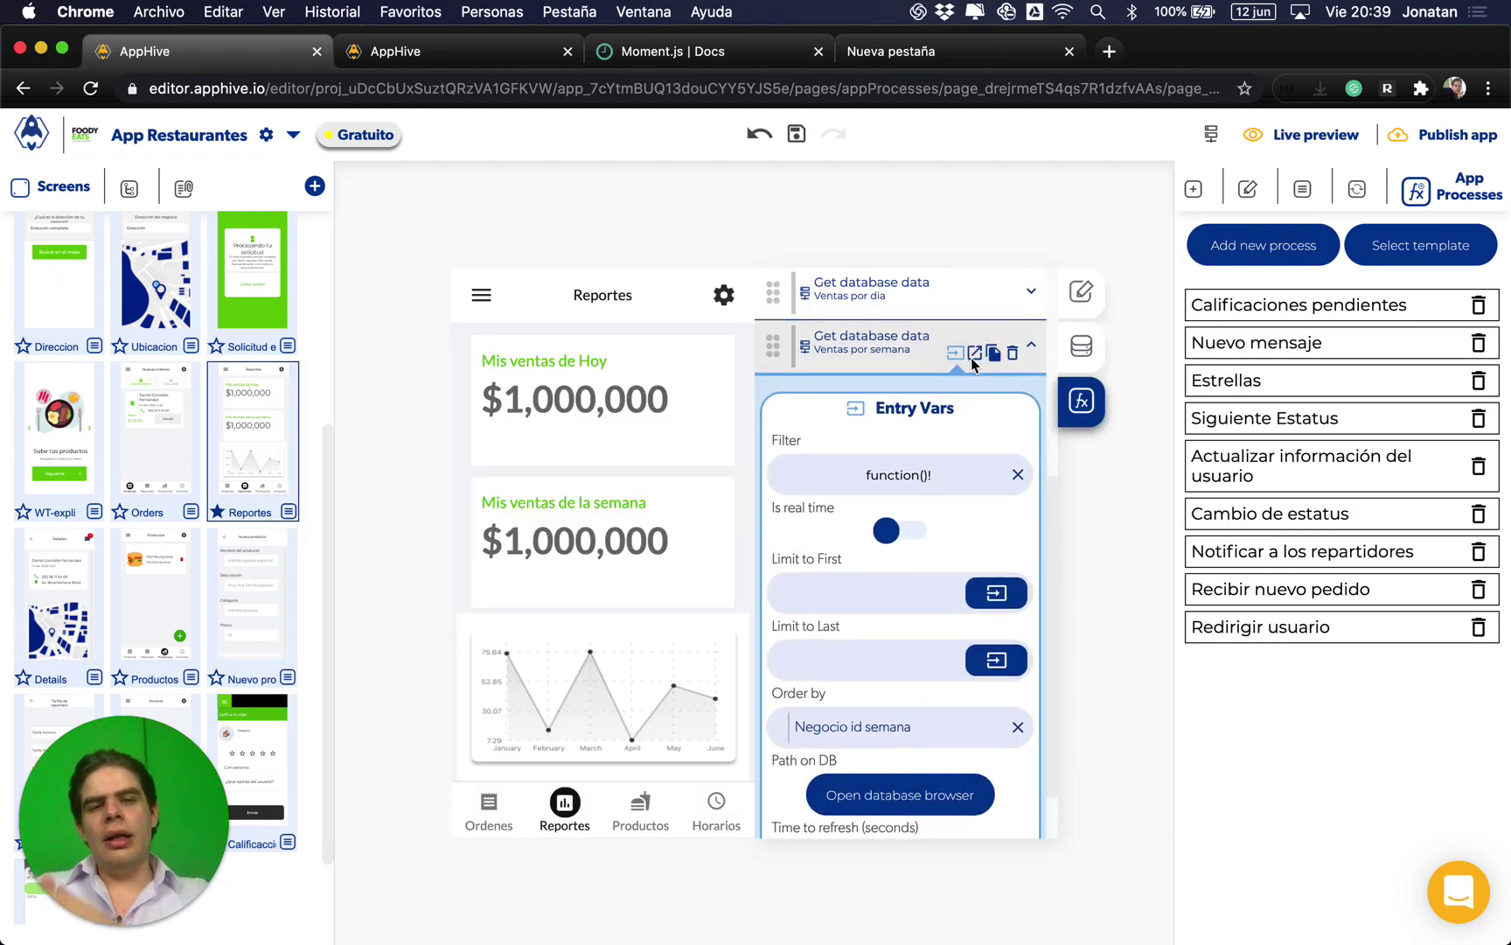
pyautogui.click(973, 353)
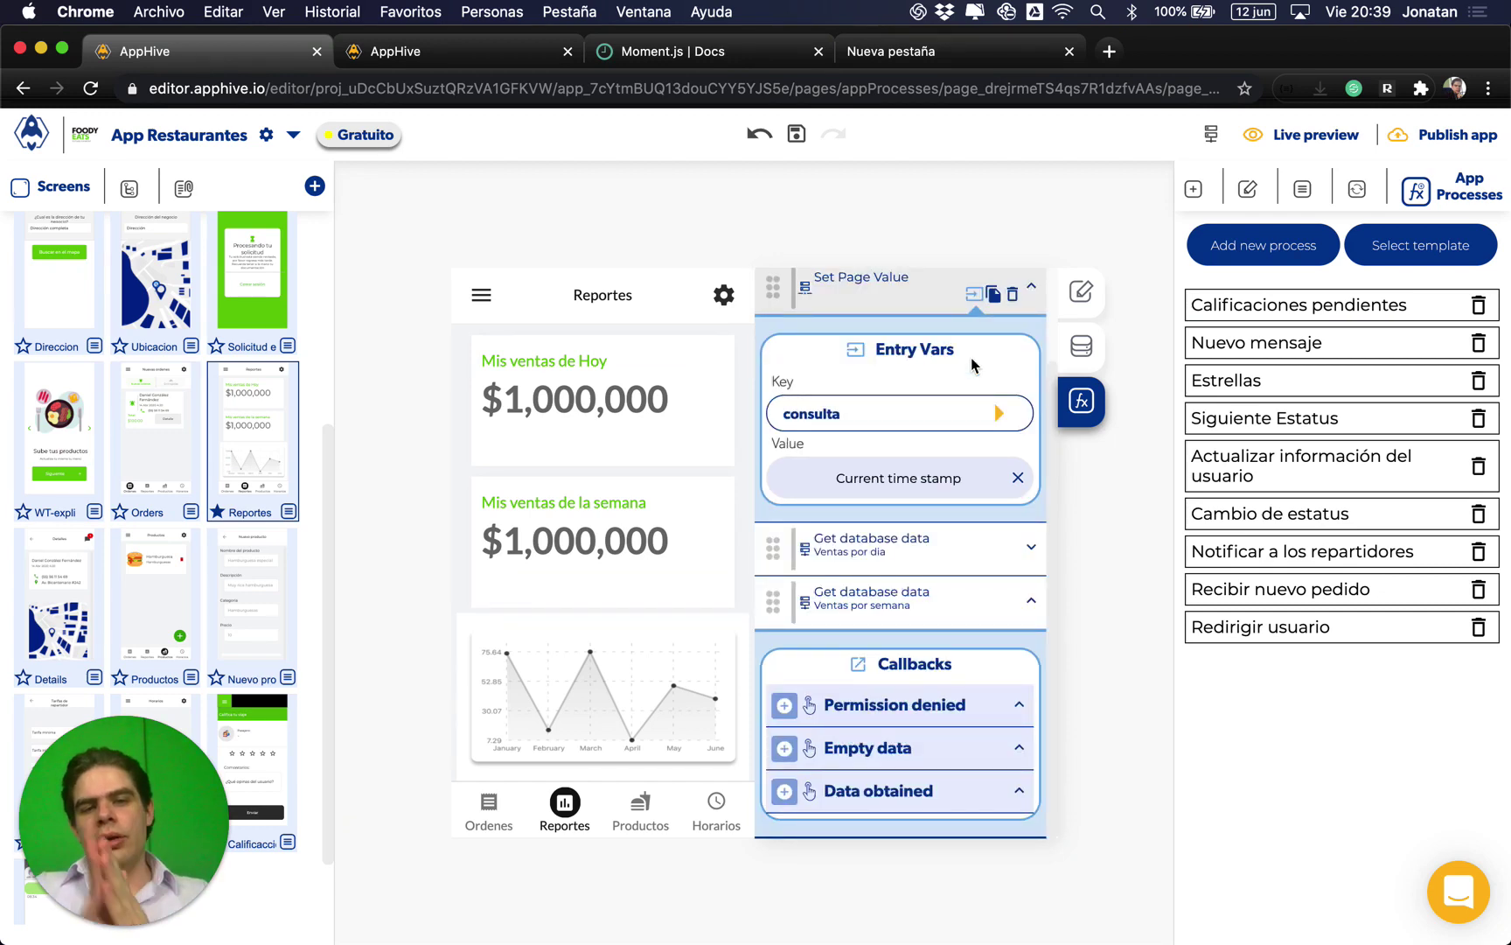
pyautogui.scroll(-5, 862, 634)
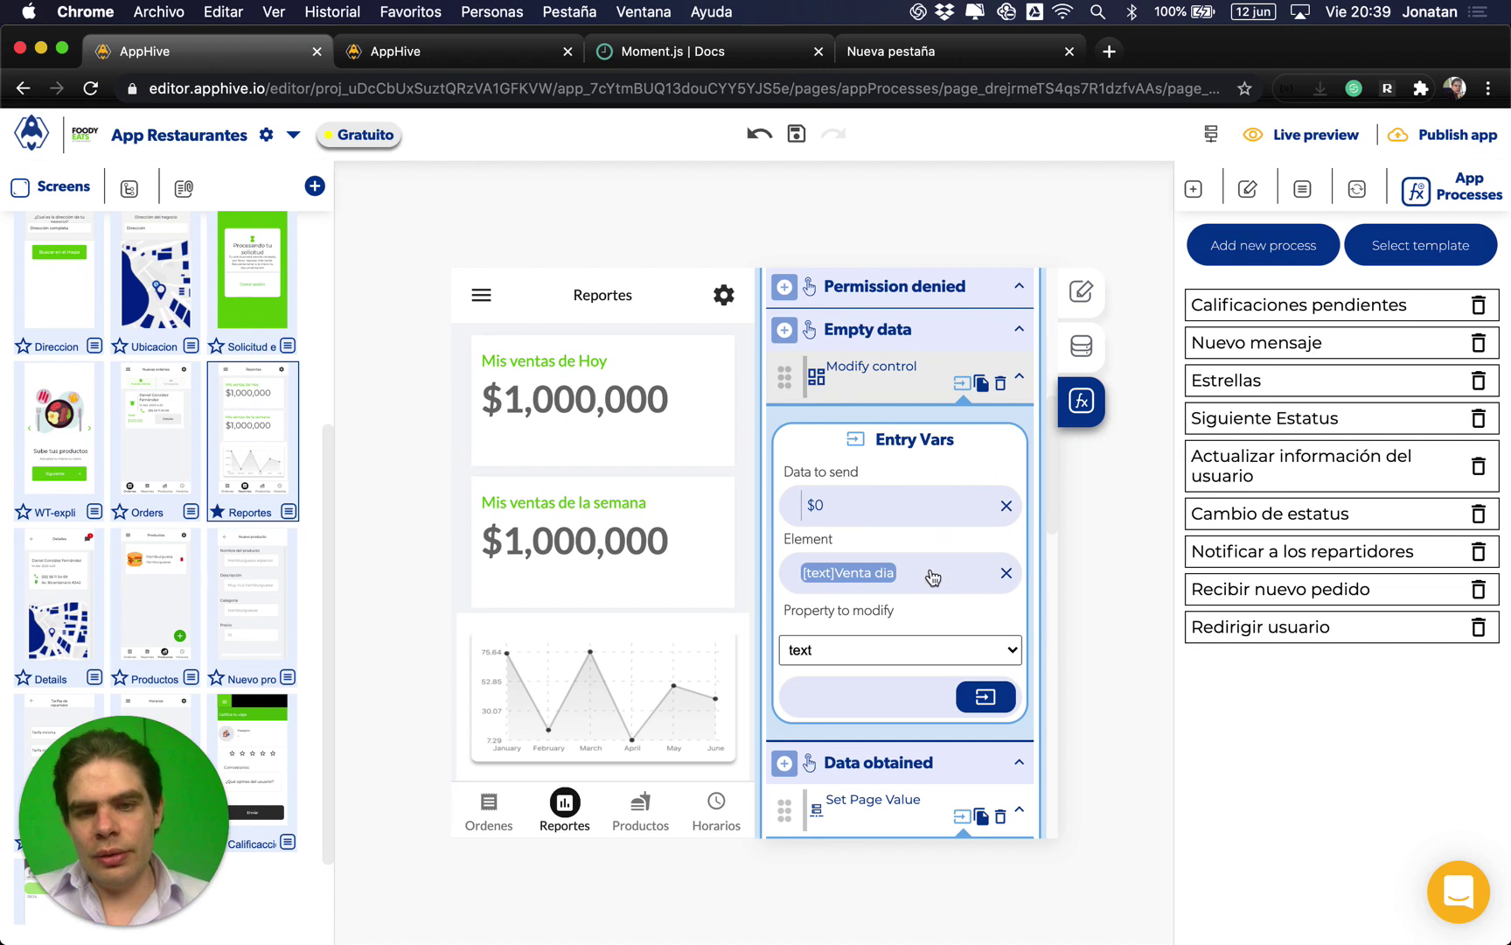
pyautogui.scroll(-2, 929, 573)
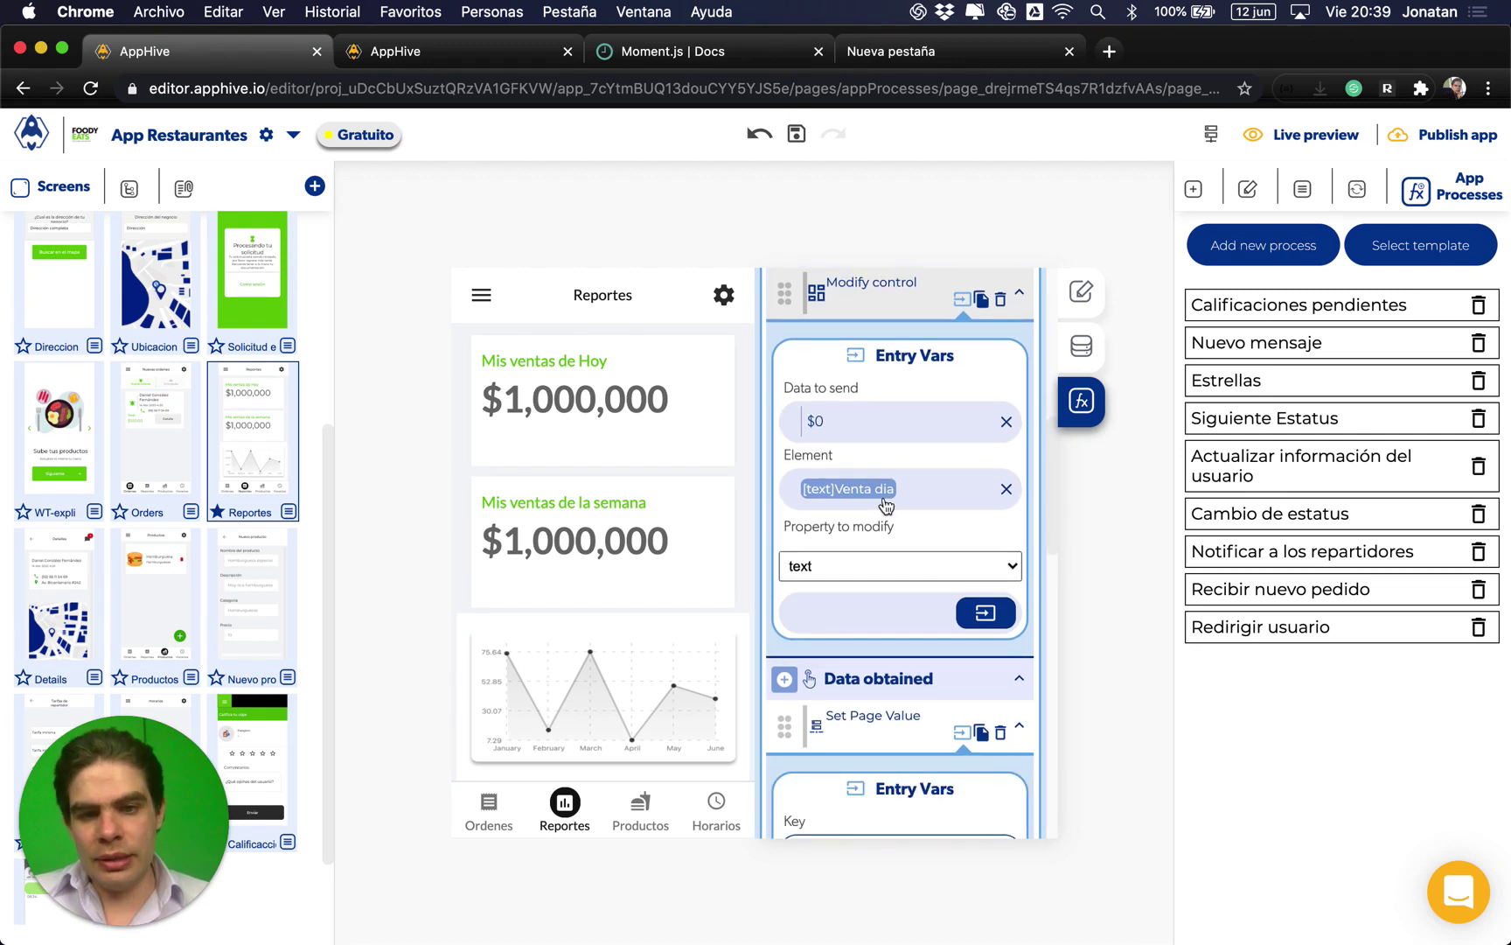
pyautogui.click(886, 506)
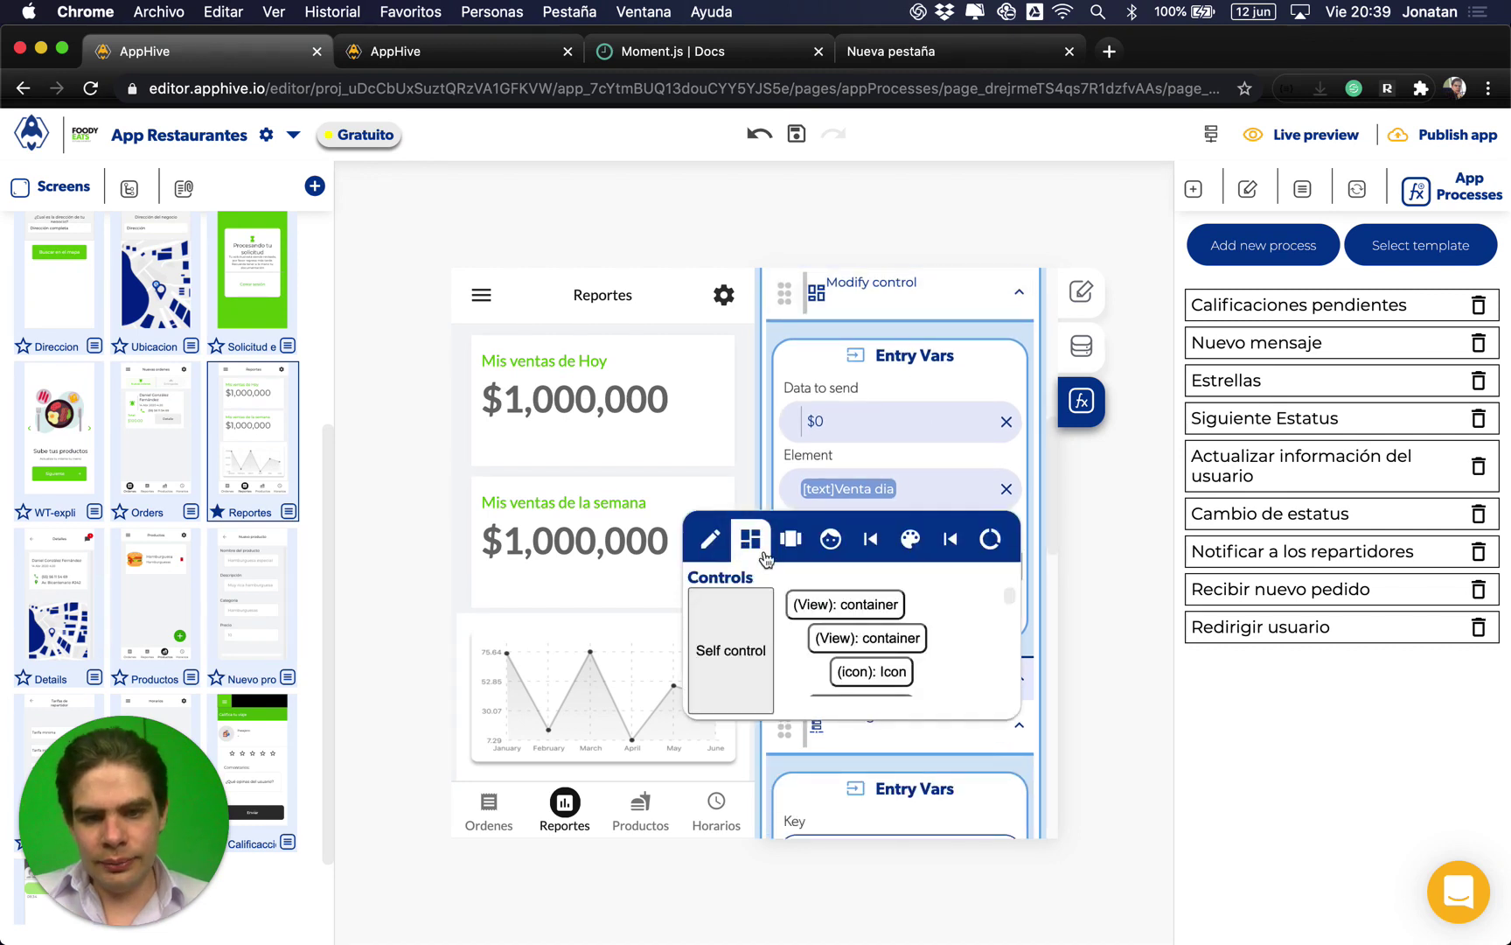
pyautogui.scroll(-3, 866, 647)
pyautogui.scroll(-2, 866, 647)
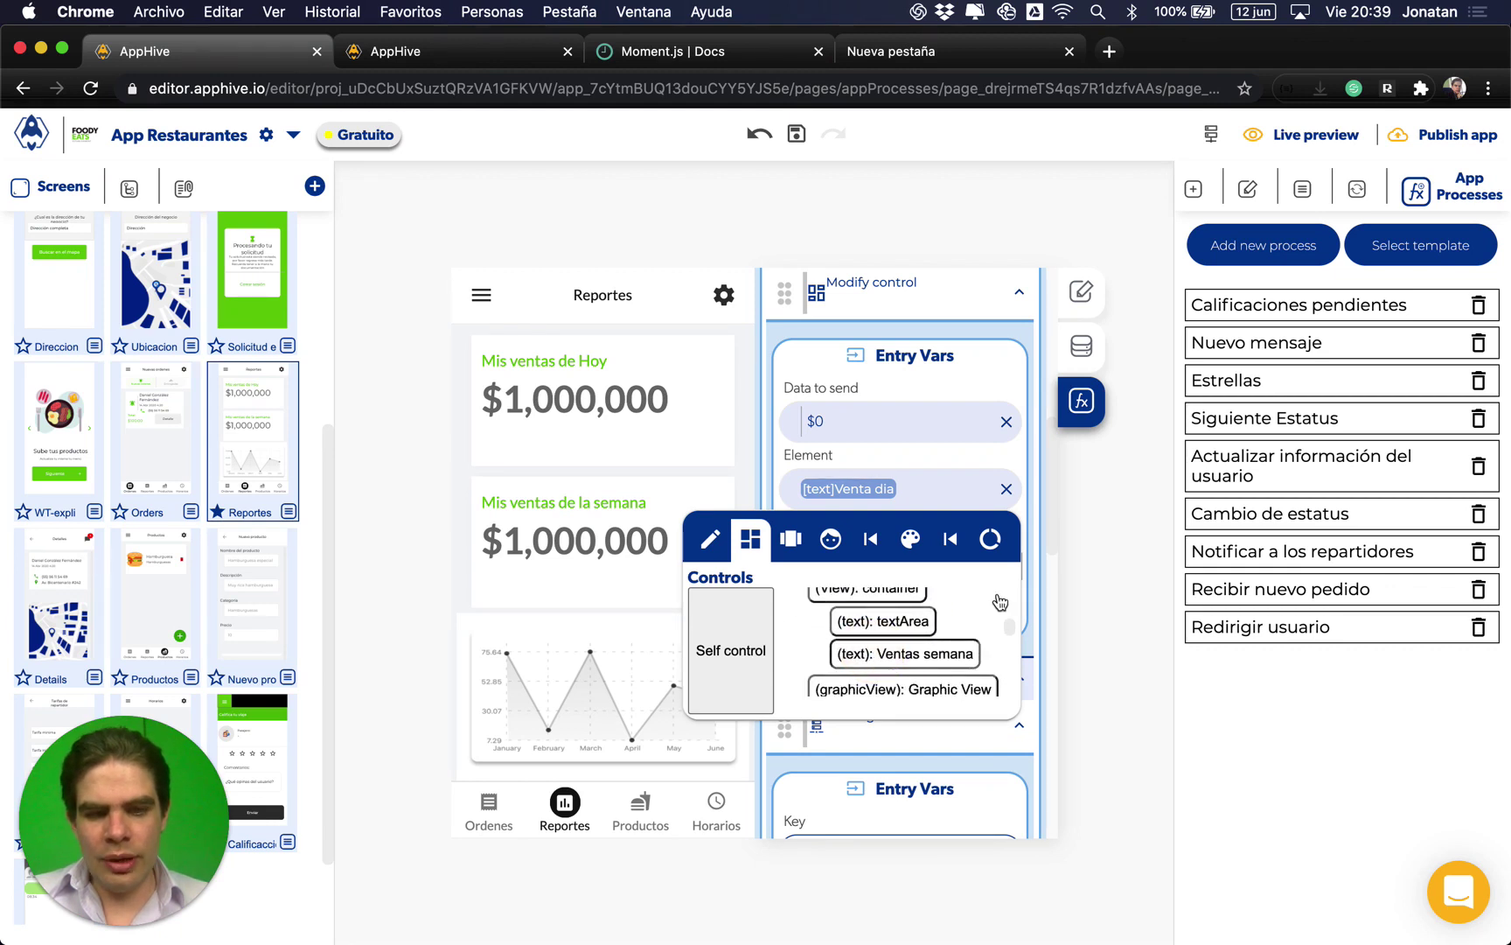
pyautogui.click(905, 654)
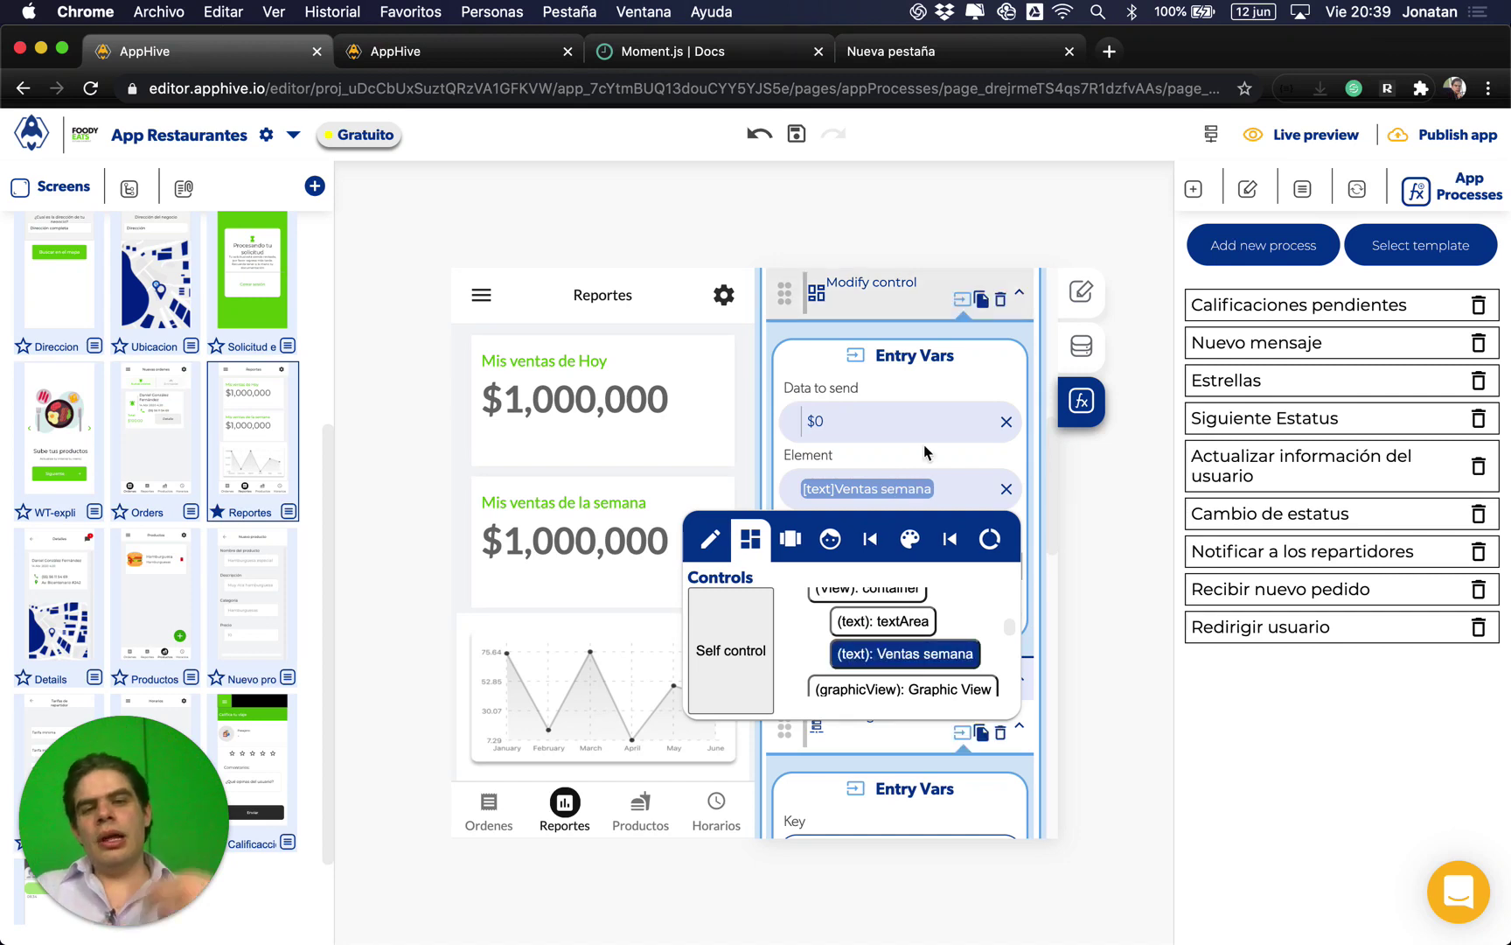
pyautogui.click(924, 456)
pyautogui.click(918, 565)
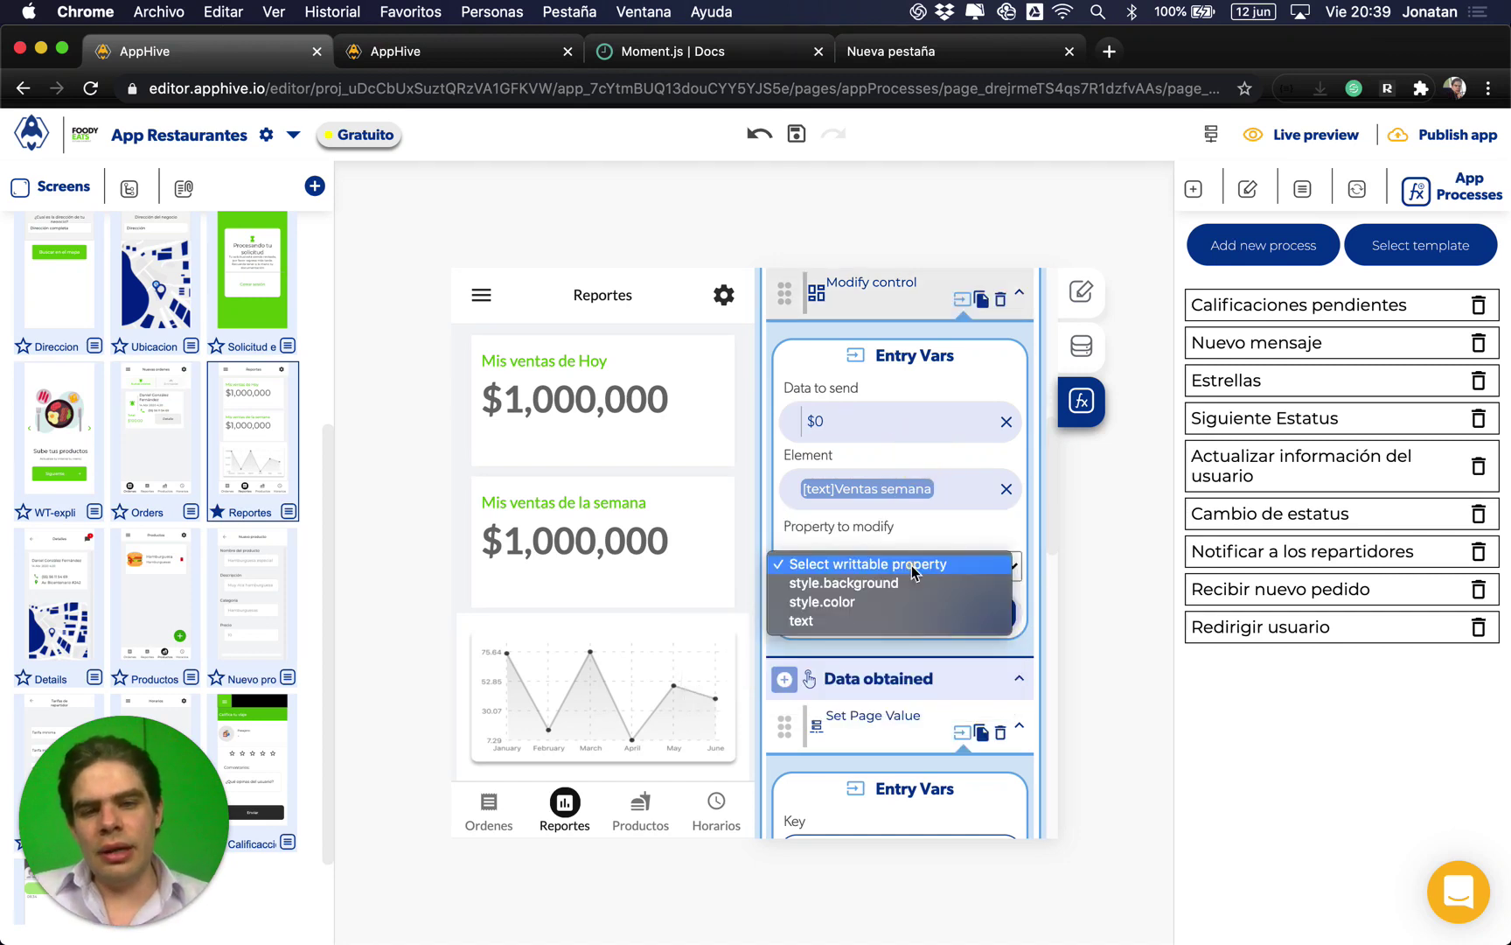
pyautogui.click(896, 621)
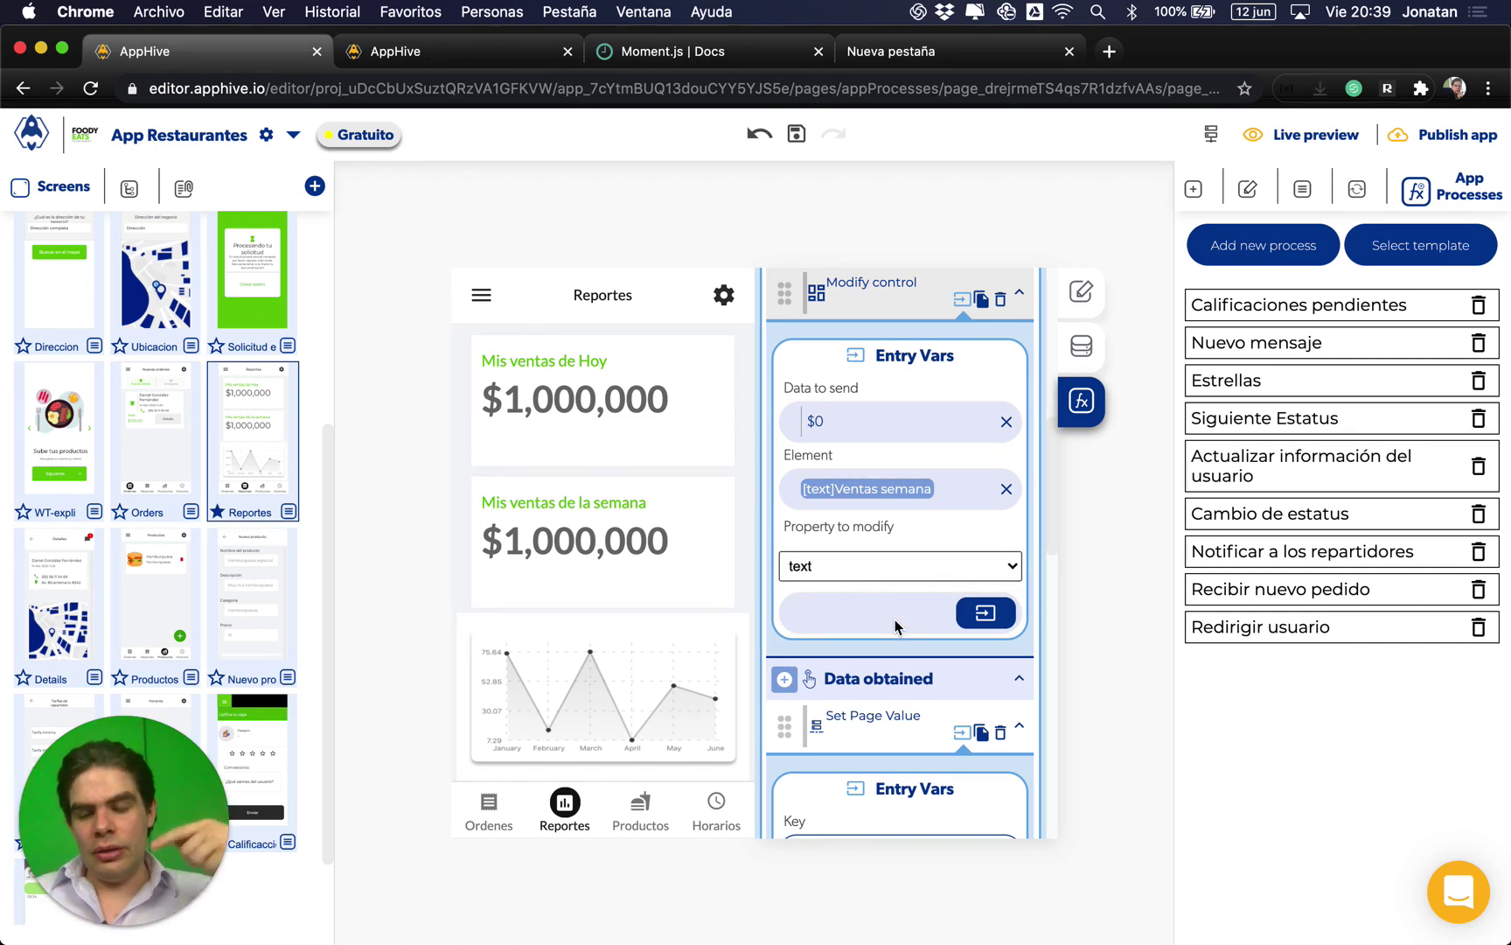
# Step: Add a context data variable named Total semana to the Reportes screen
pyautogui.scroll(-5, 895, 621)
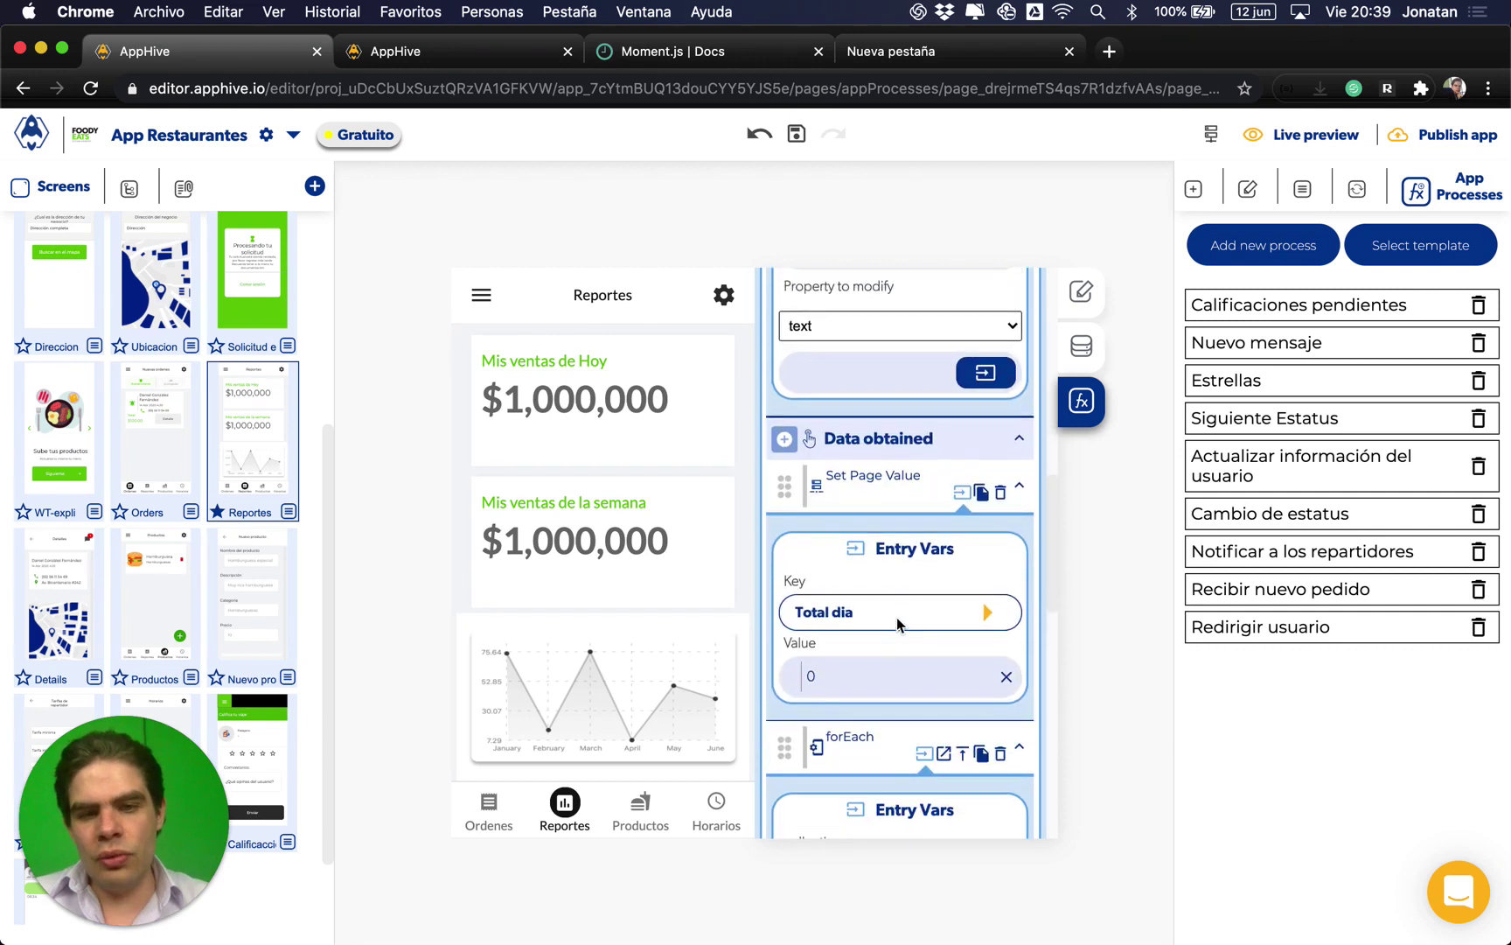
pyautogui.scroll(-1, 979, 570)
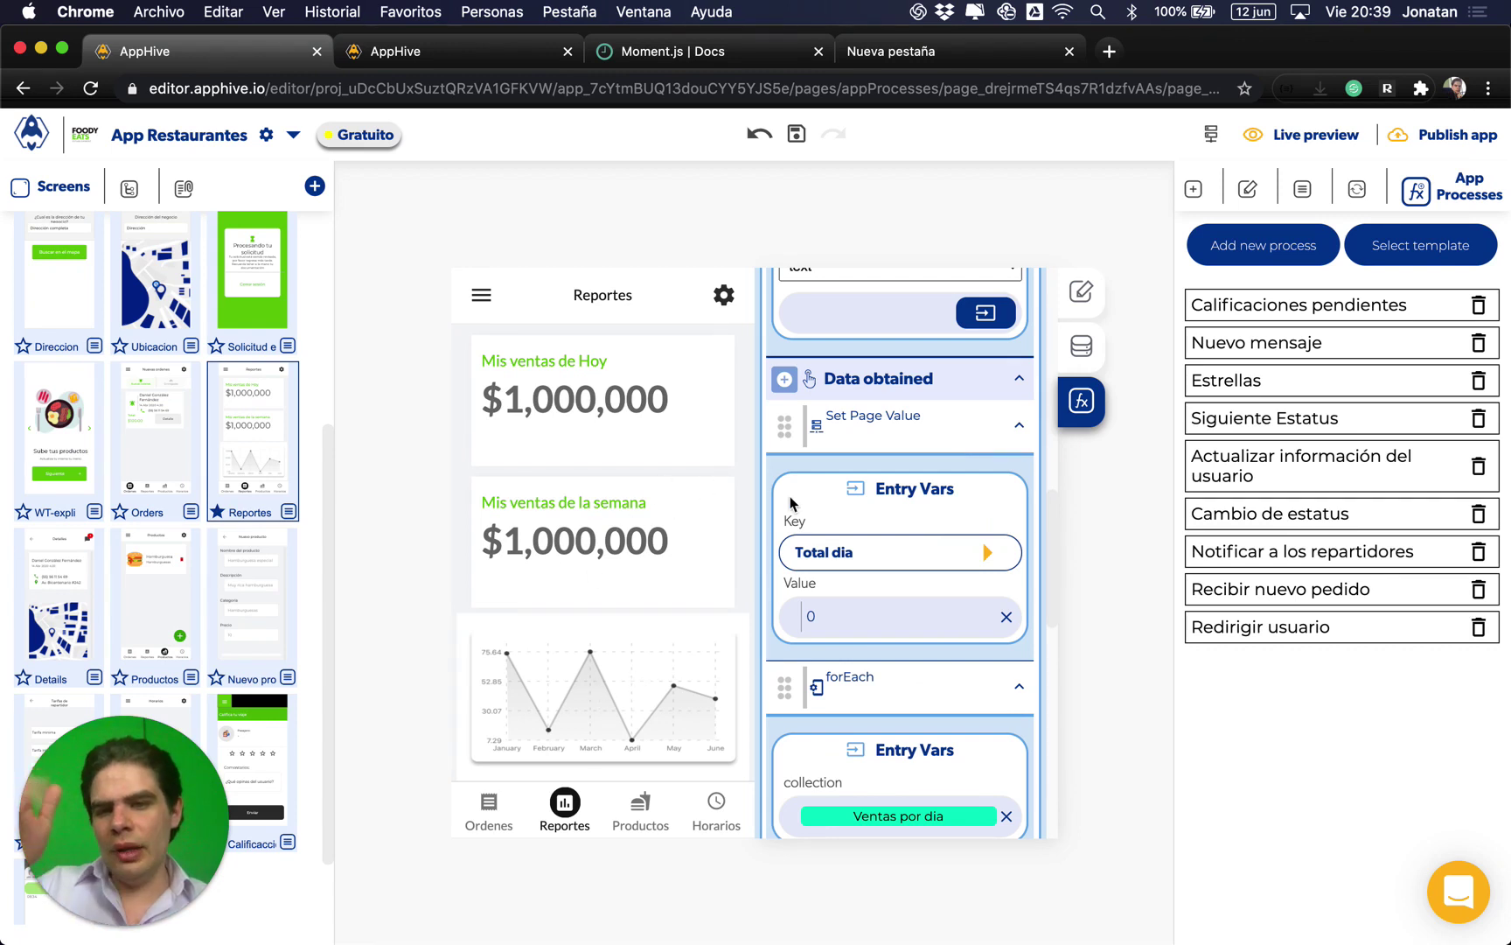
pyautogui.scroll(-3, 792, 503)
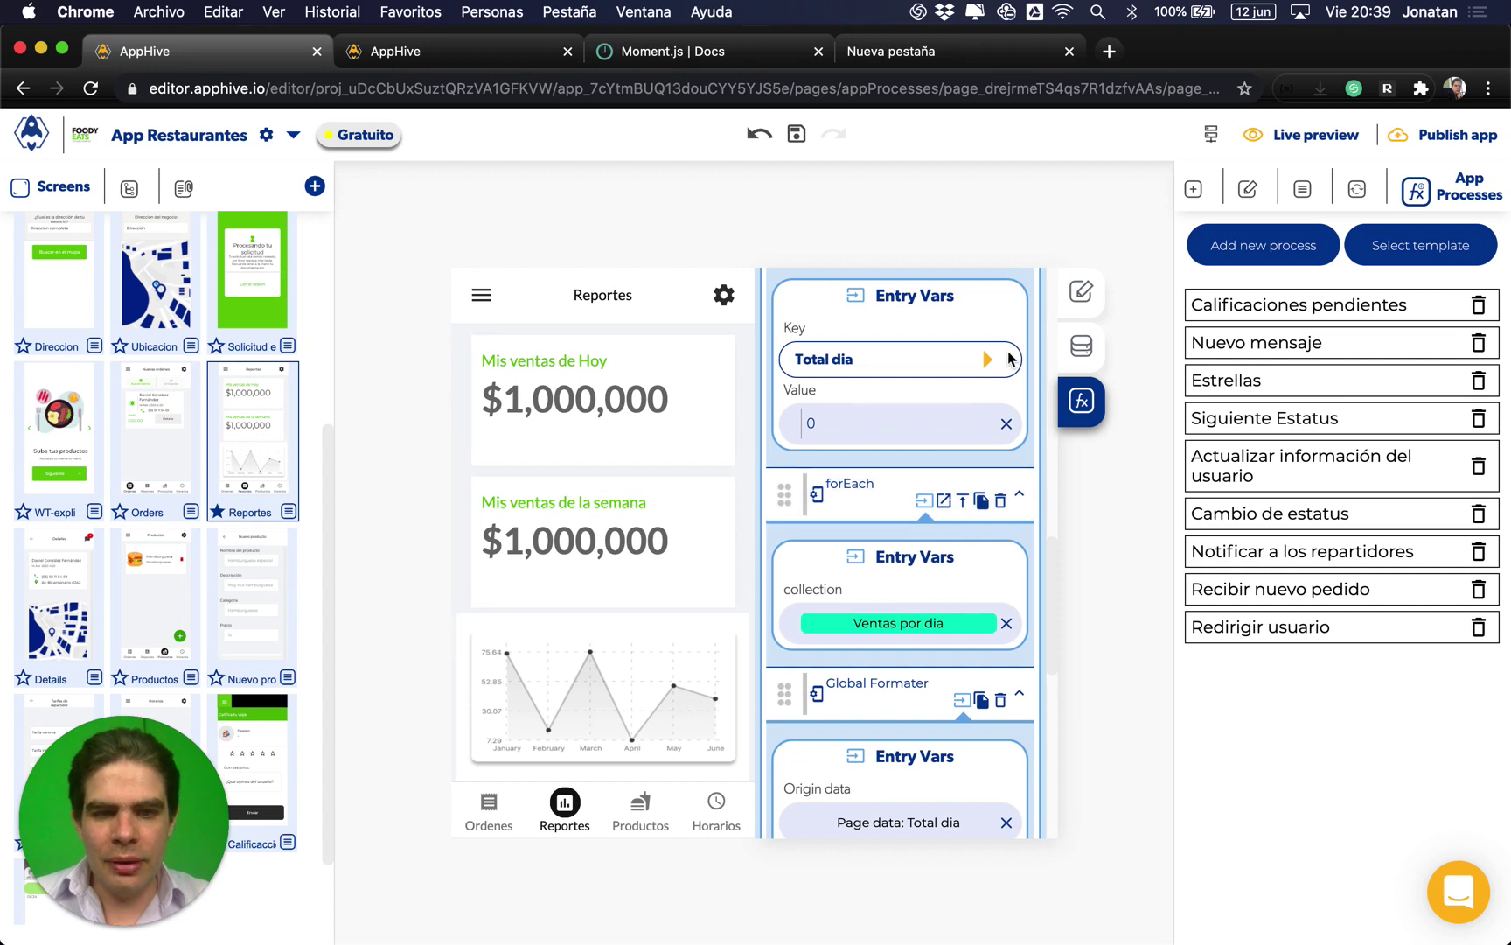
pyautogui.click(1083, 349)
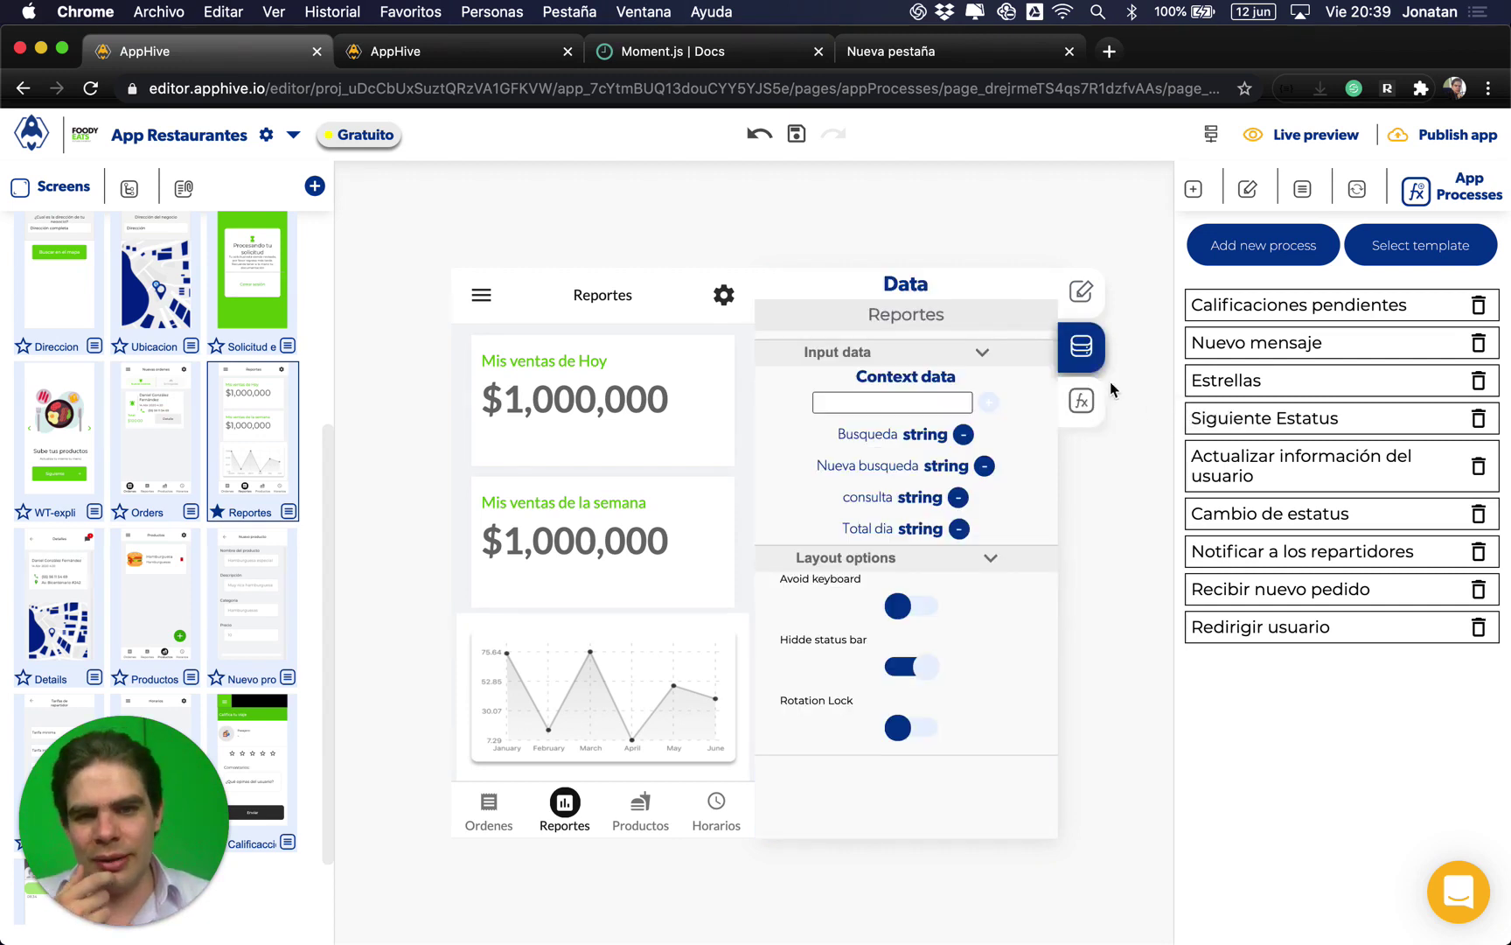
pyautogui.click(962, 403)
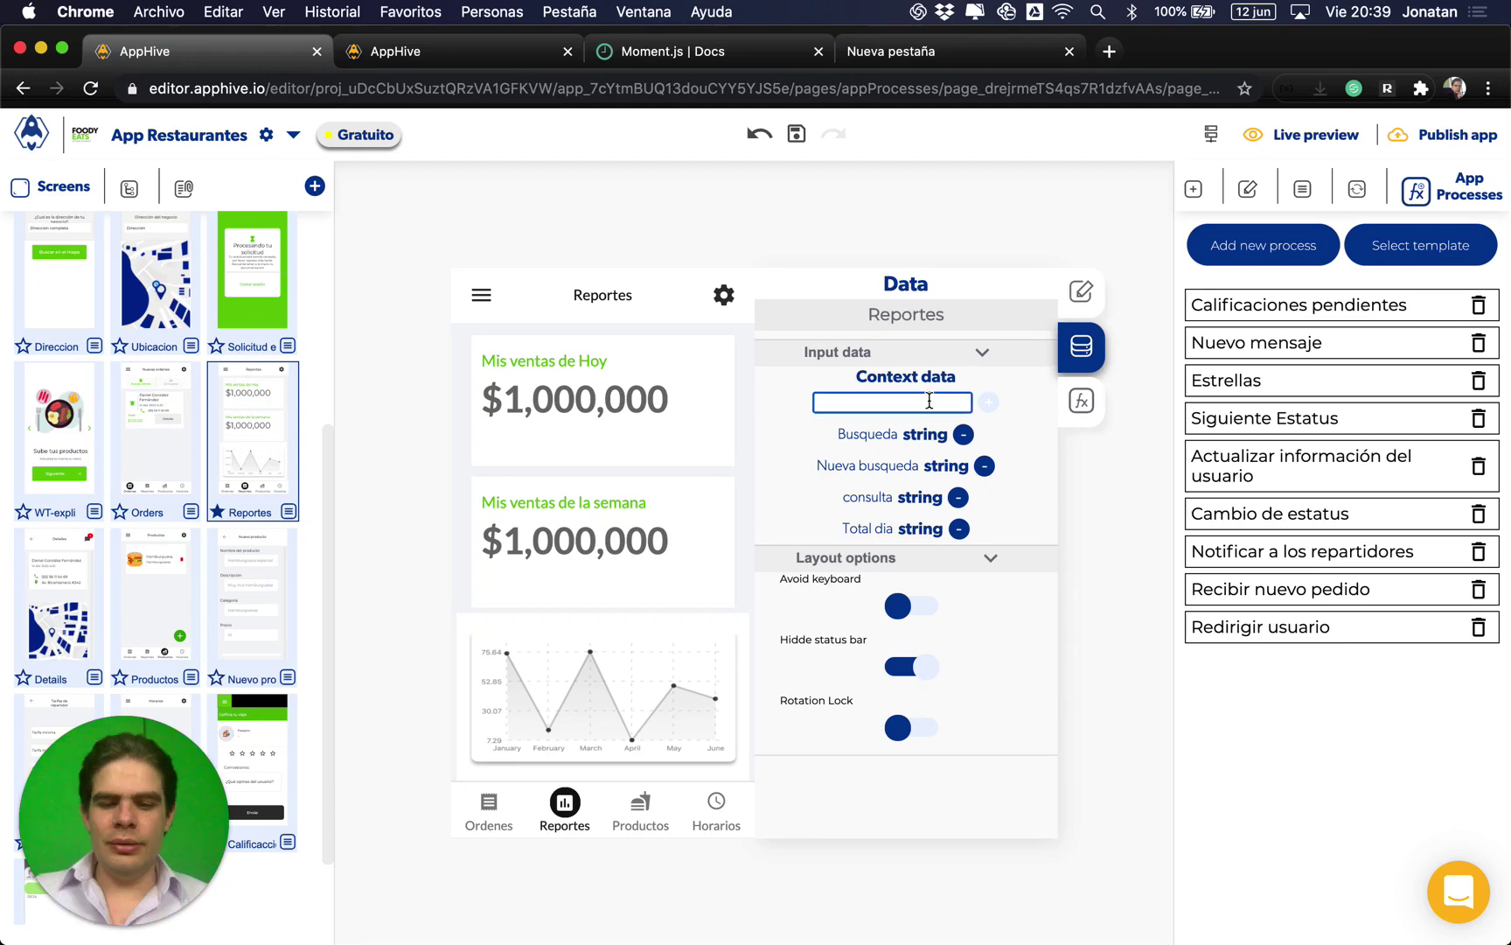
pyautogui.write('Total sema')
pyautogui.write('na')
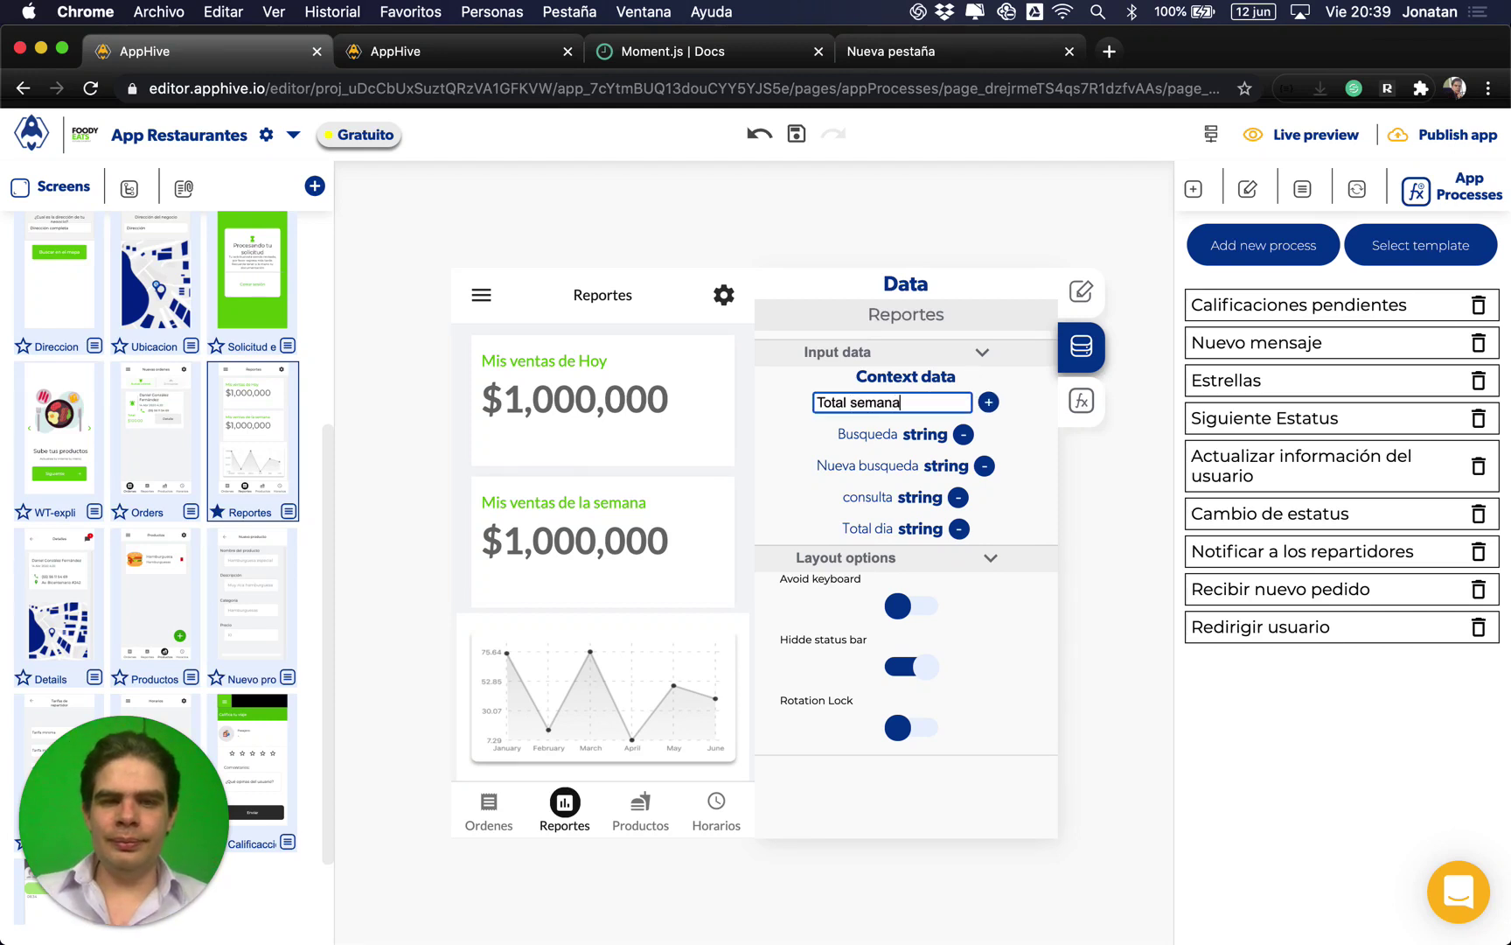
pyautogui.click(989, 403)
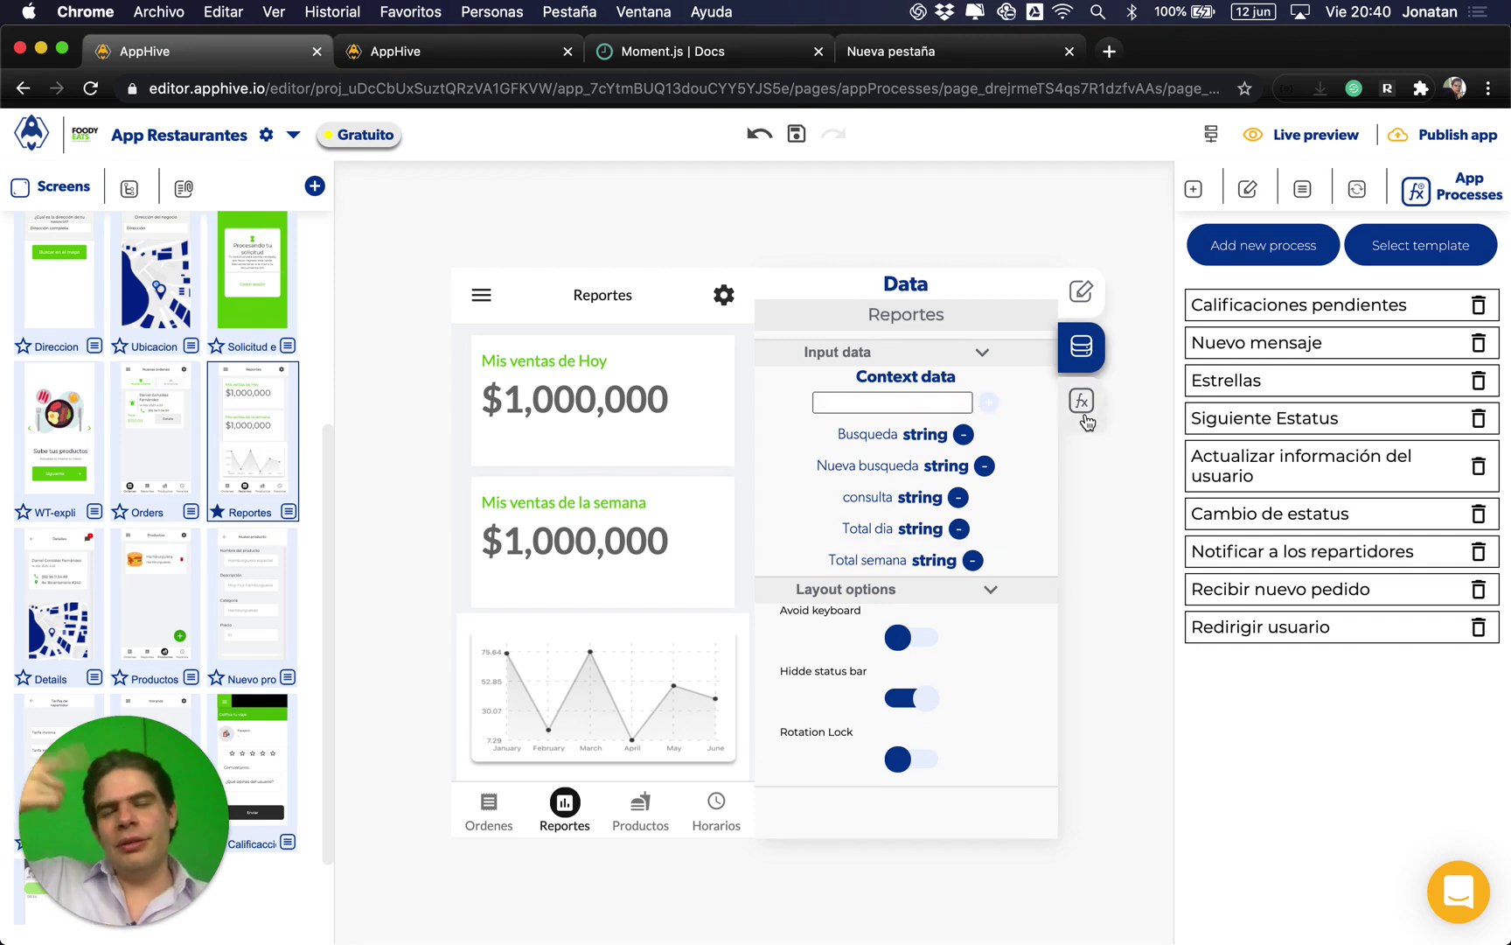
# Step: In the Ventas por semana query's Data obtained callback, set the Set Page Value key to Total semana
pyautogui.click(1083, 409)
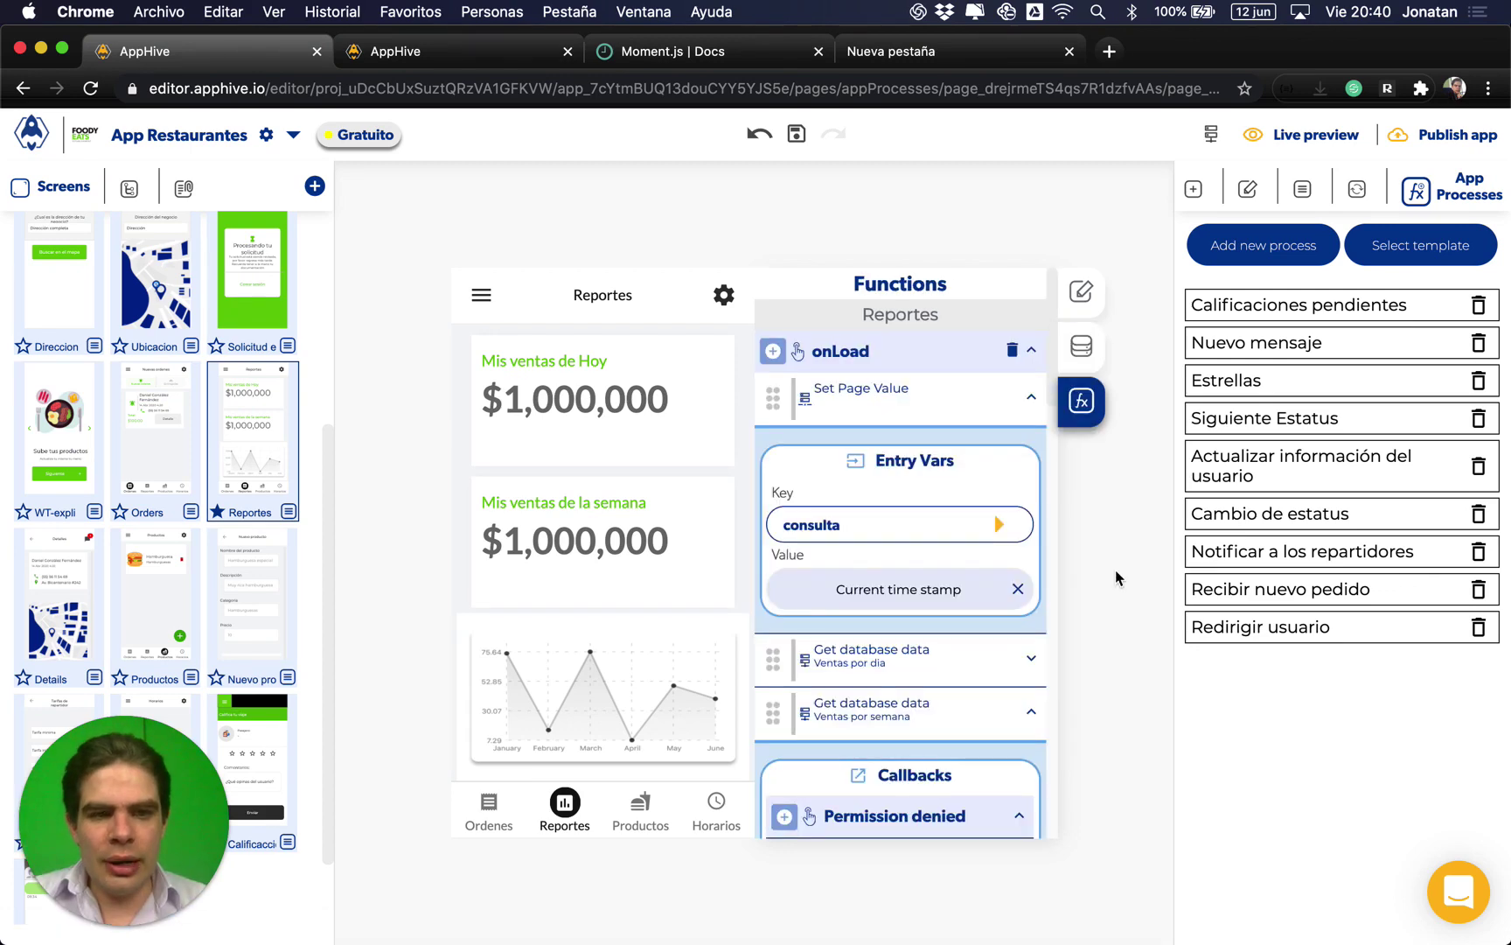
pyautogui.scroll(-2, 921, 609)
pyautogui.scroll(-3, 921, 610)
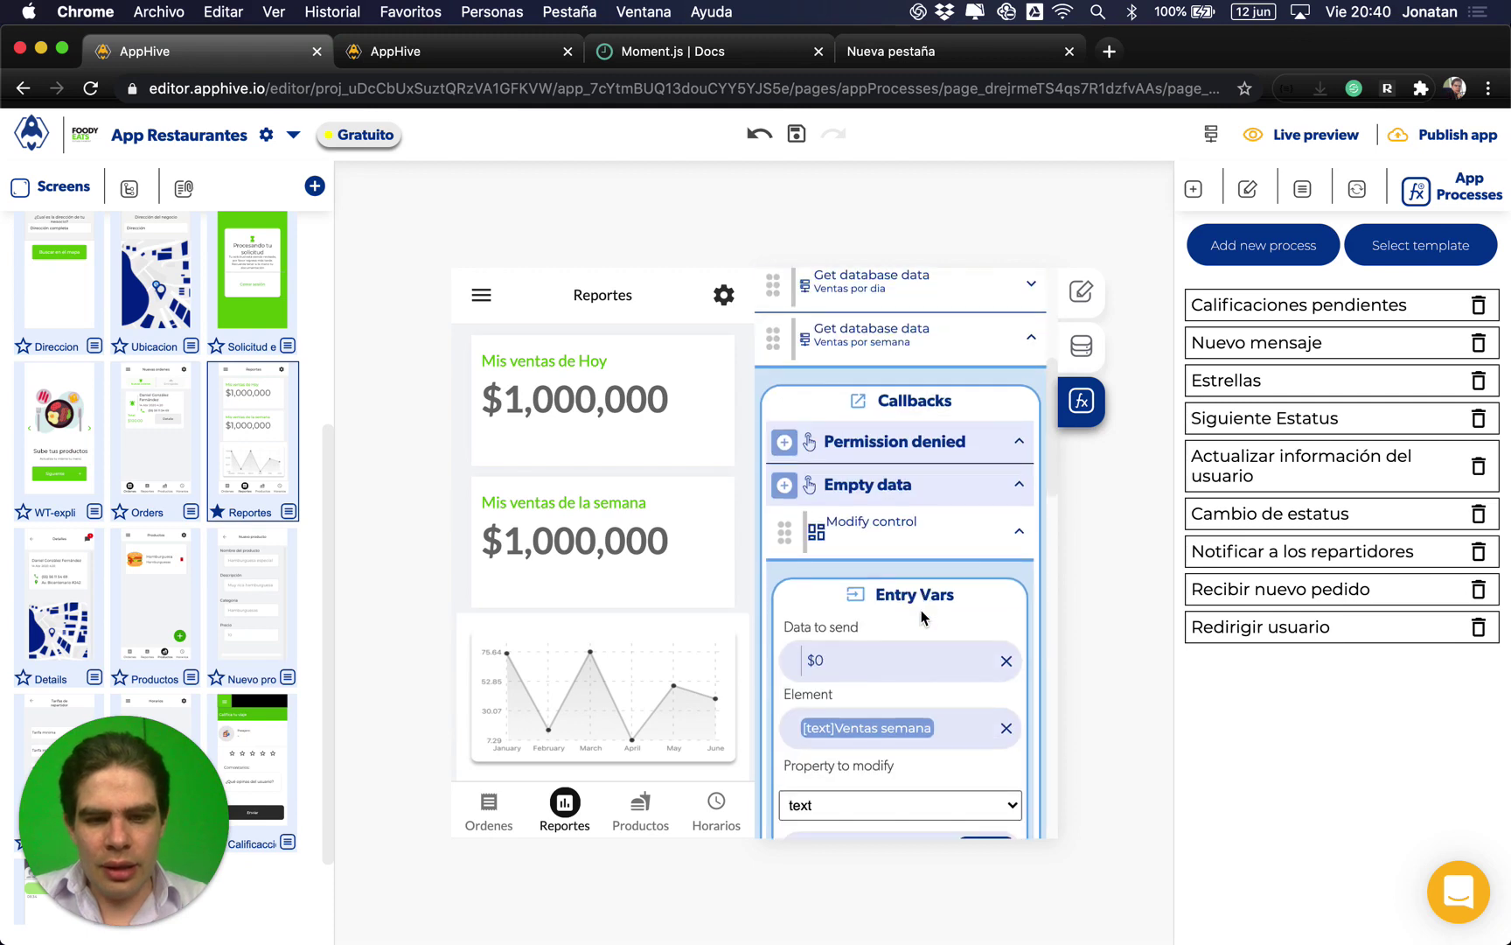
pyautogui.scroll(-4, 921, 609)
pyautogui.scroll(-1, 921, 610)
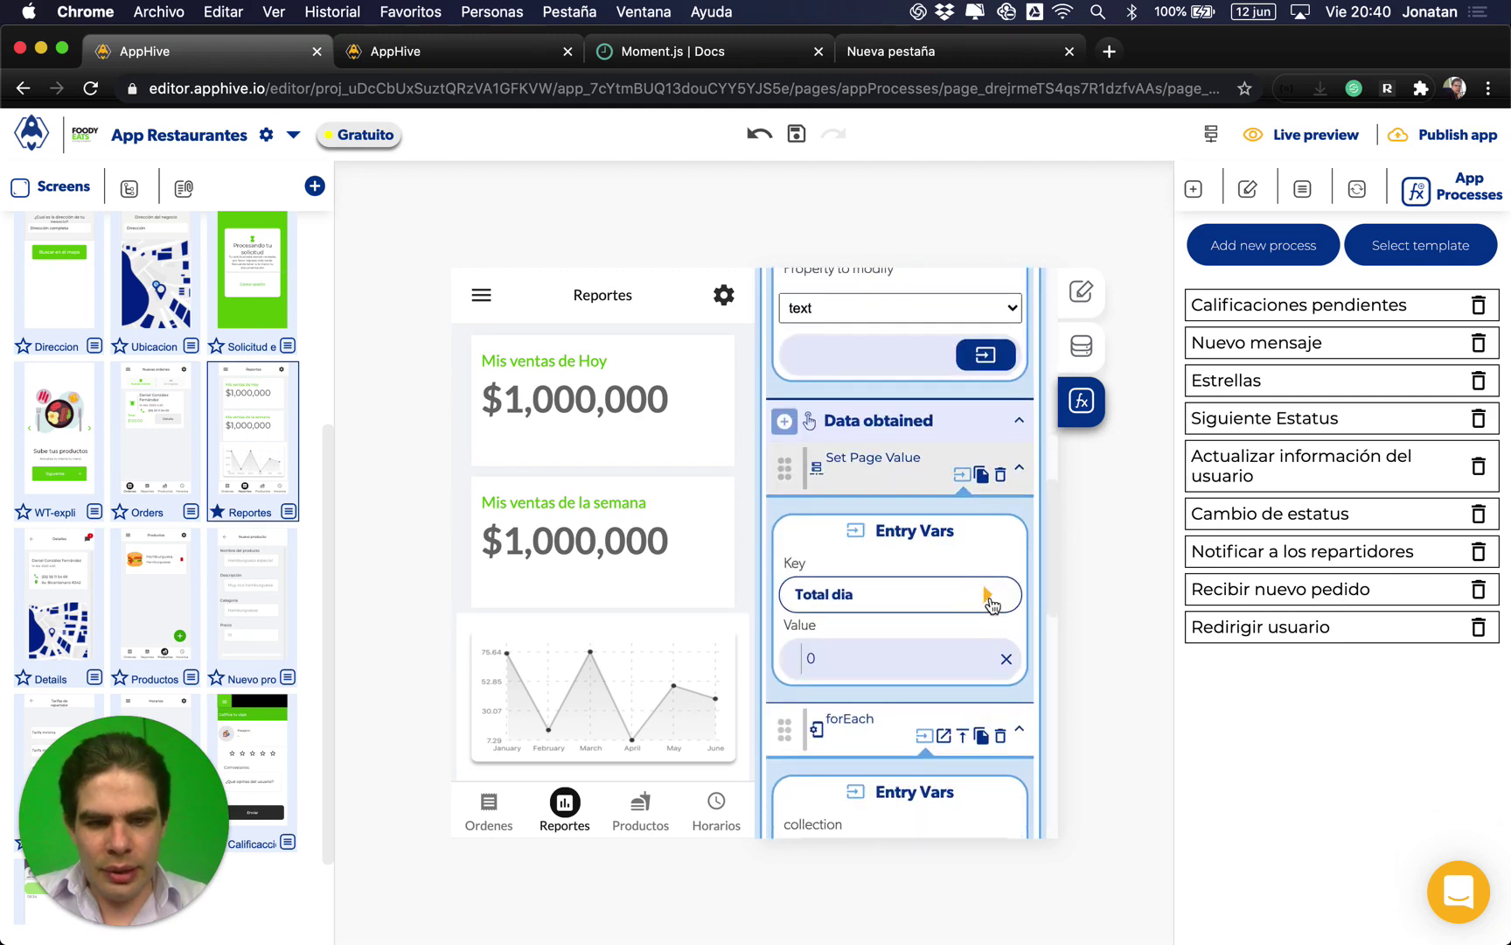
pyautogui.click(988, 598)
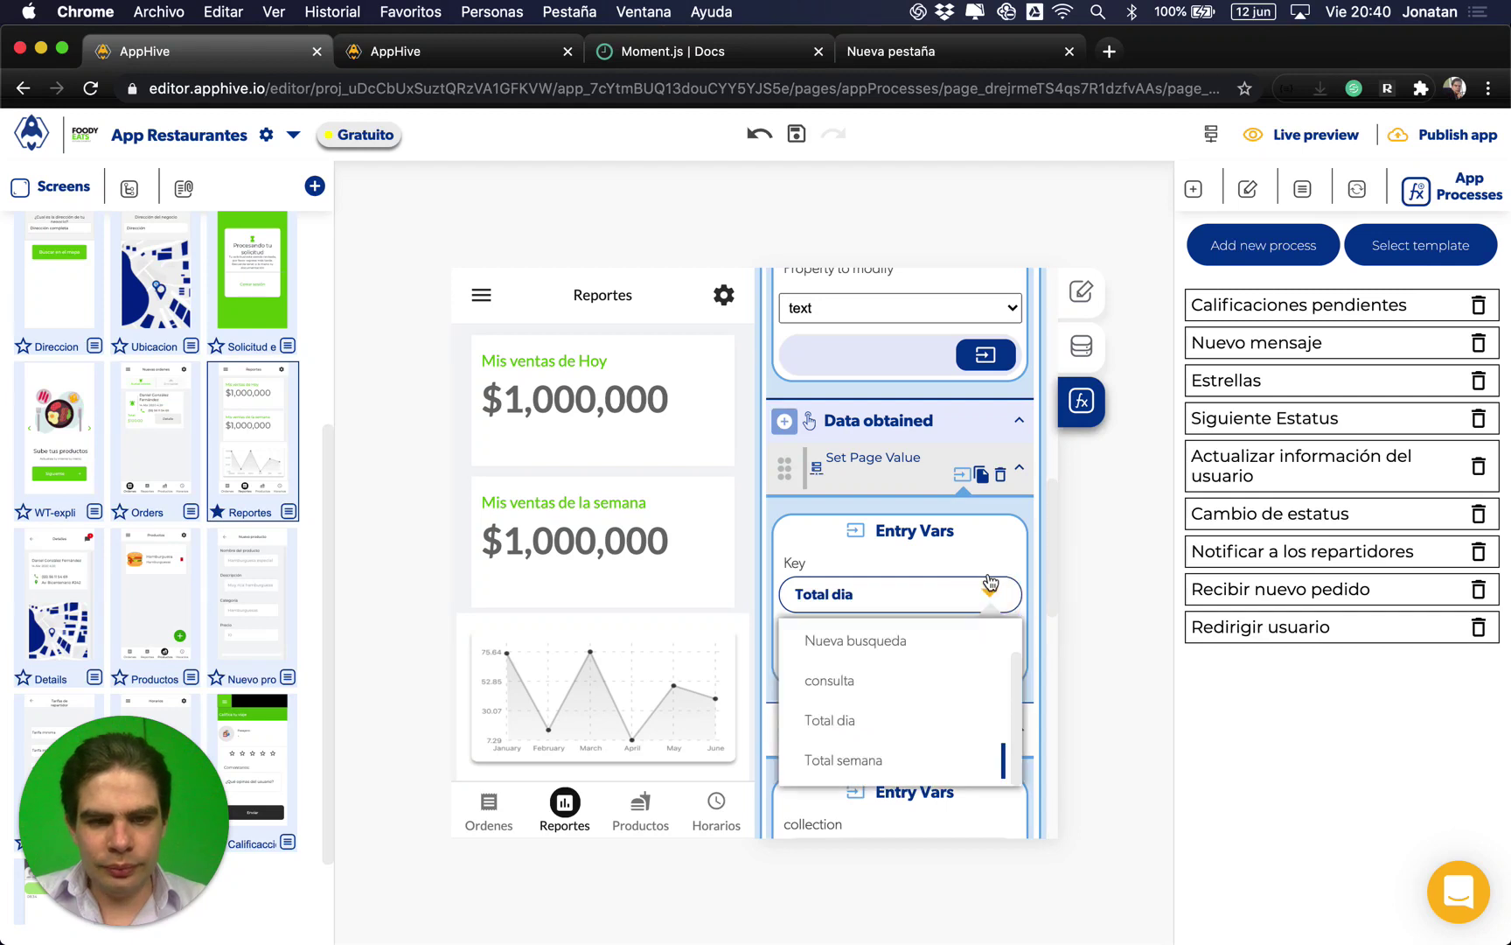
pyautogui.click(1002, 538)
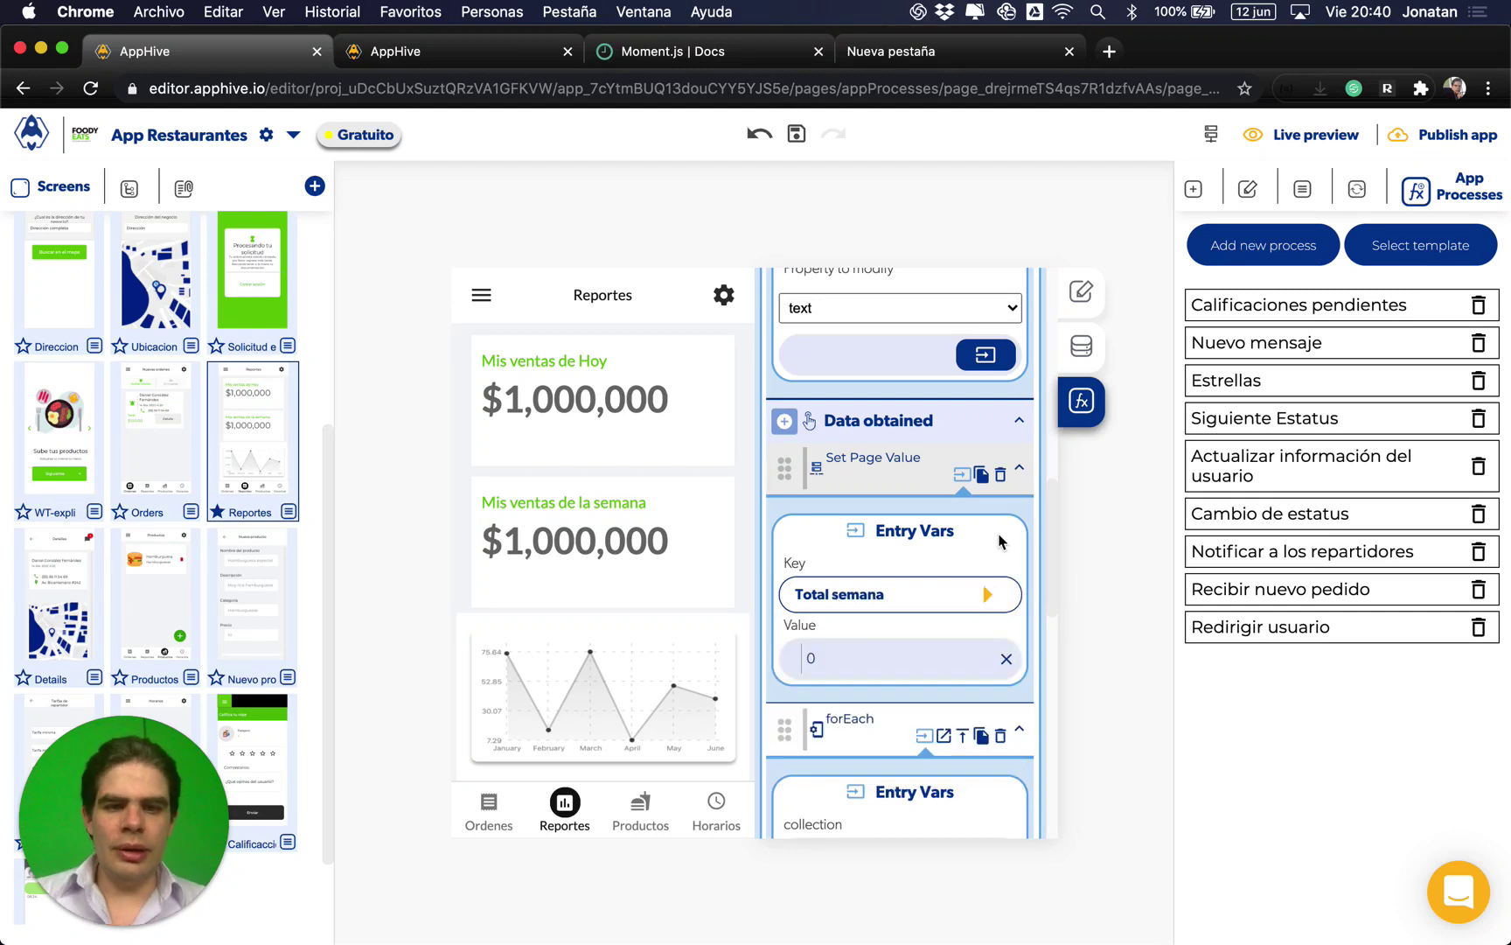
# Step: Set the collection of the forEach in the weekly Data obtained callback to the Ventas por semana output
pyautogui.scroll(-3, 1001, 538)
pyautogui.scroll(-1, 969, 581)
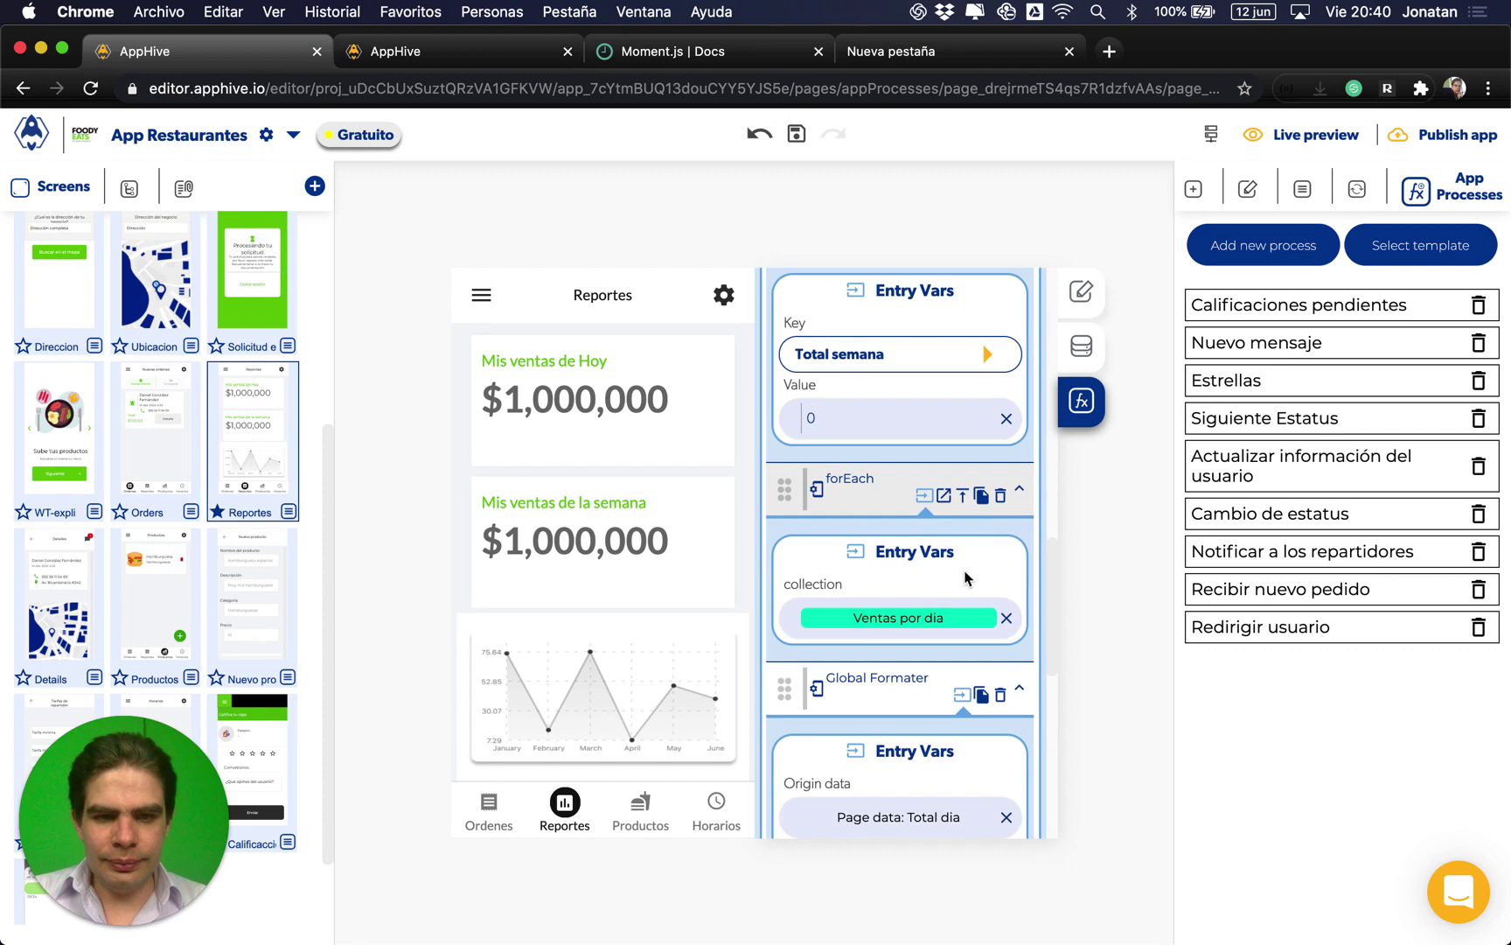
pyautogui.click(934, 621)
pyautogui.click(906, 727)
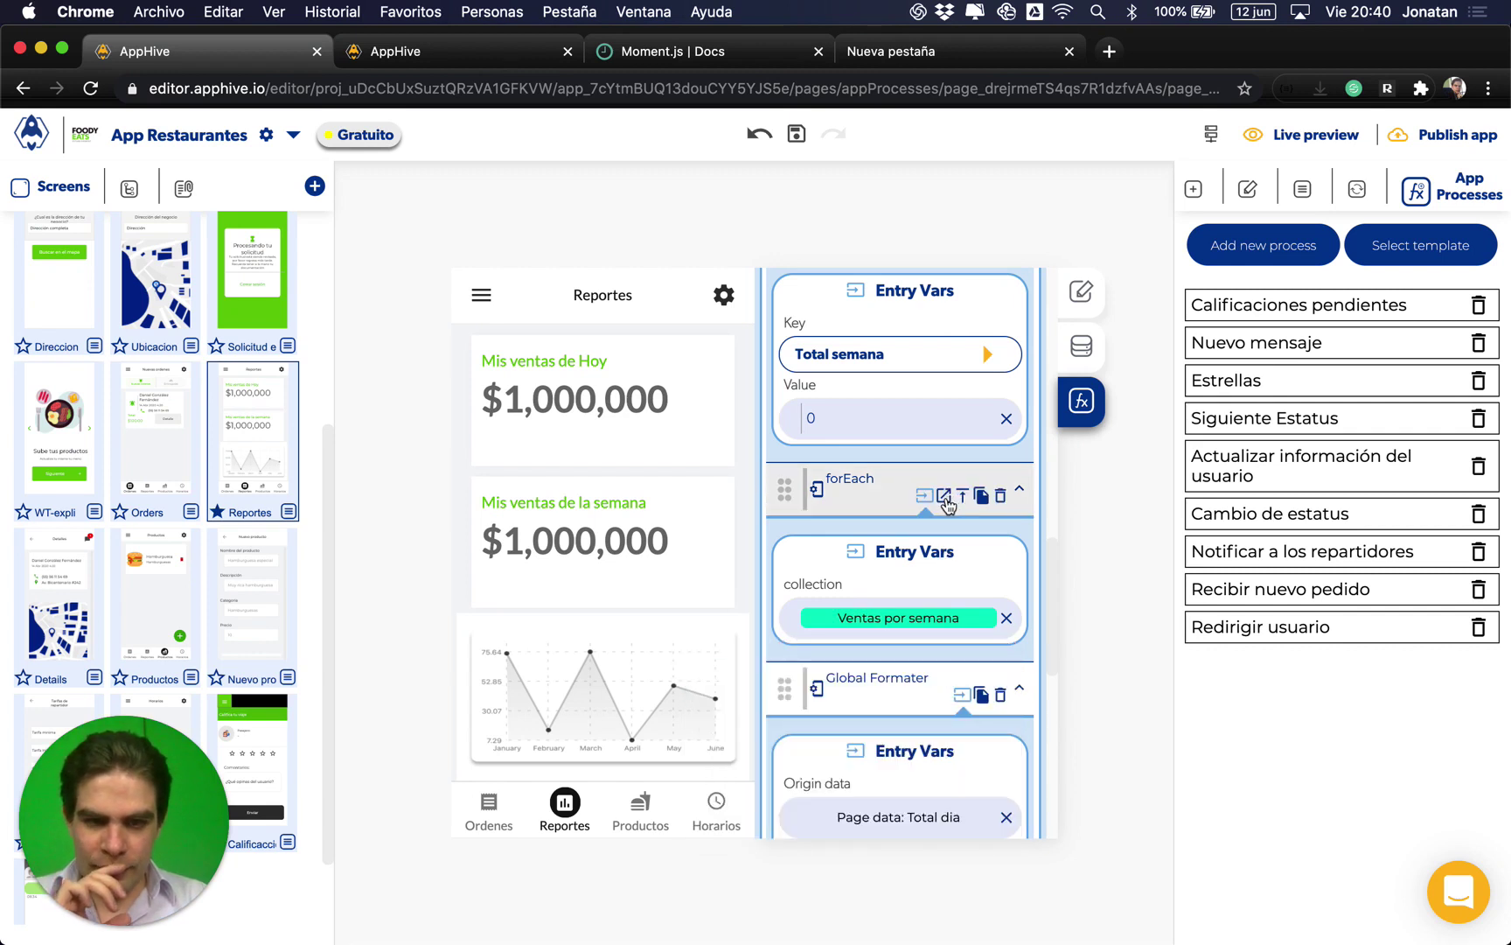
# Step: In the weekly forEach's Iteration callback, reselect the forEach output with attribute item.Subtotal as Operating A of the Arithmetic operation
pyautogui.click(944, 502)
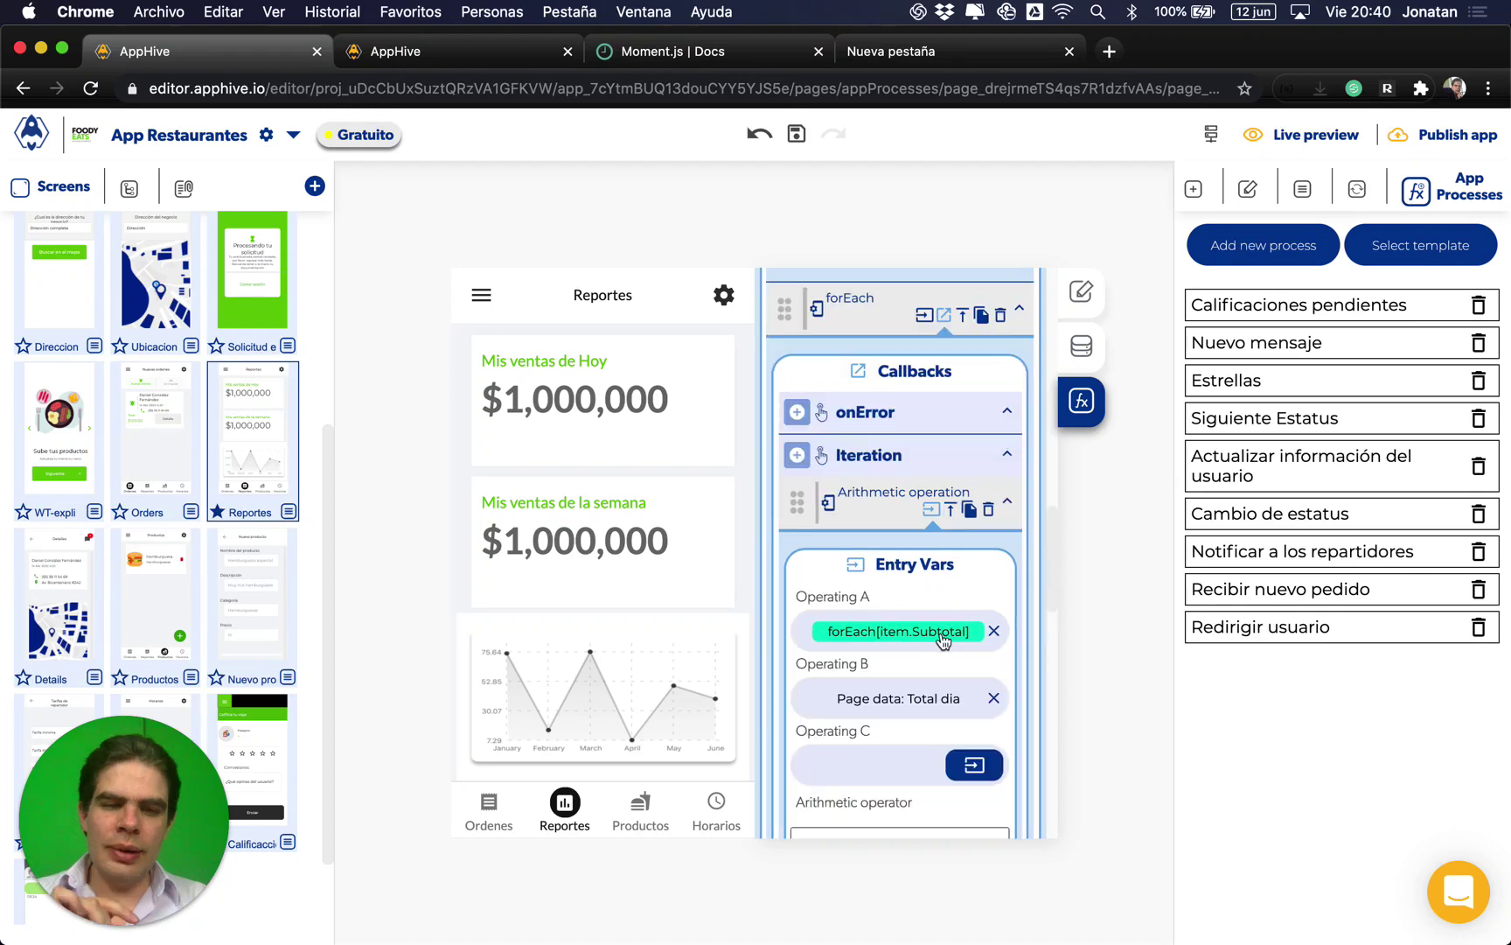
pyautogui.click(943, 639)
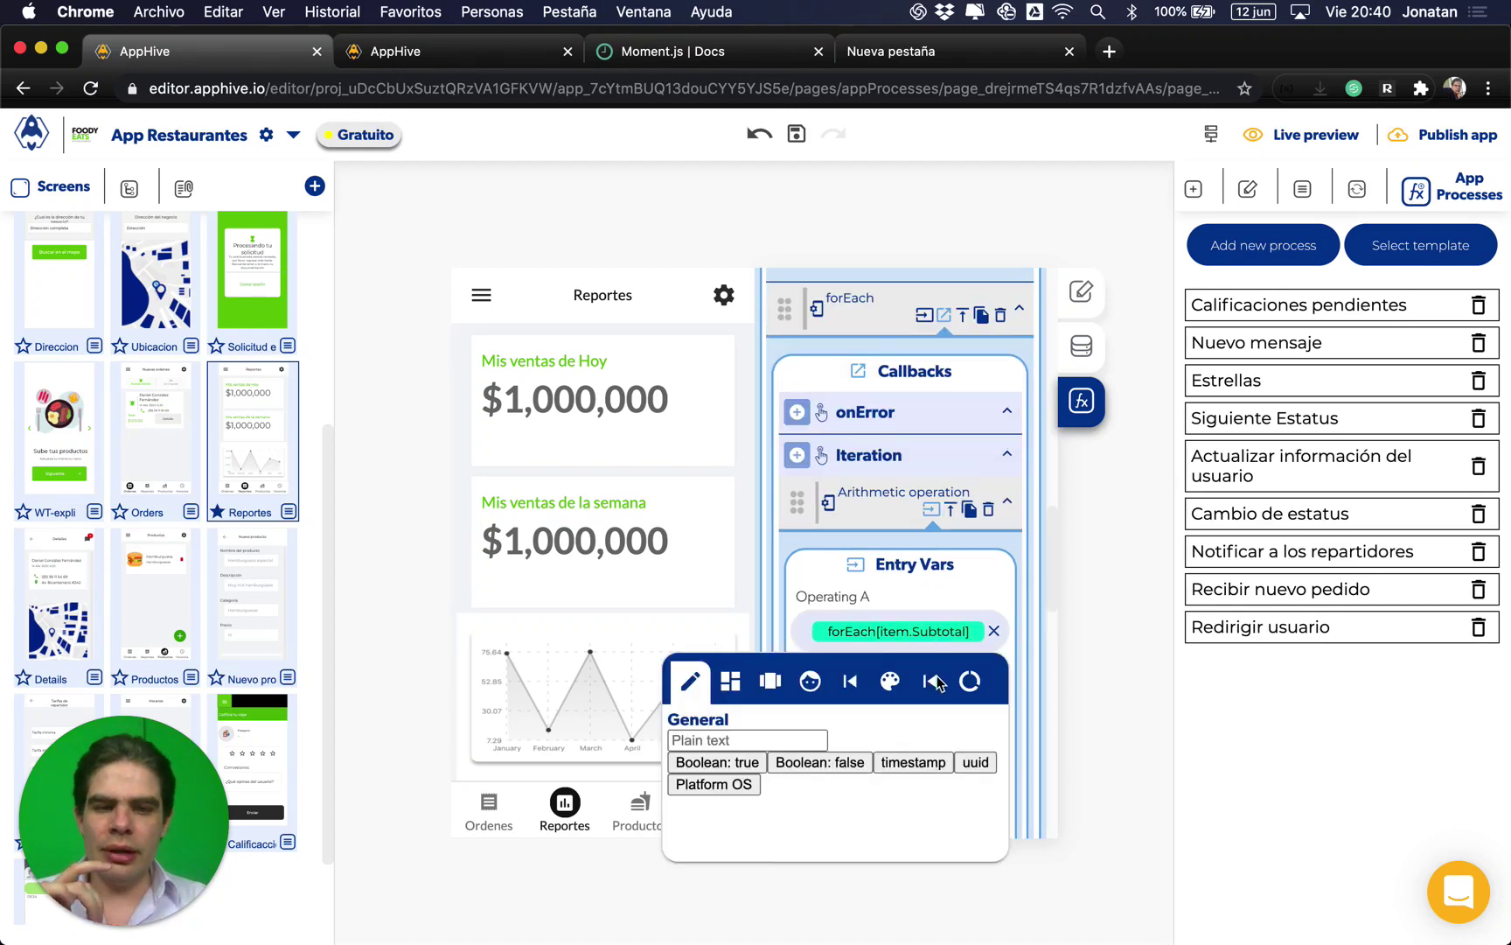
pyautogui.click(932, 686)
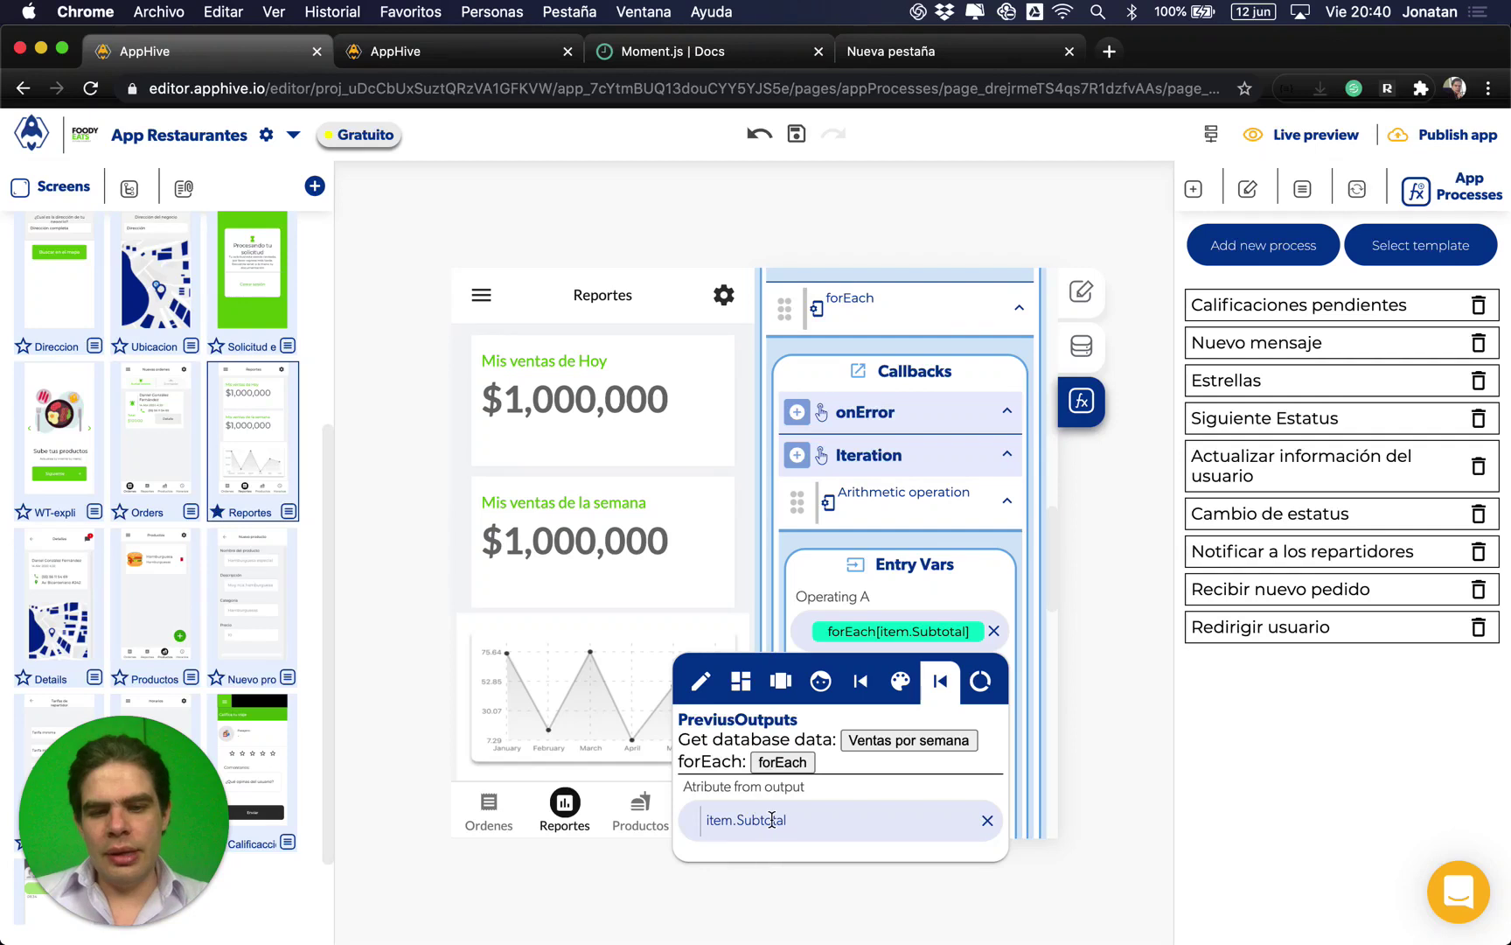
pyautogui.click(798, 764)
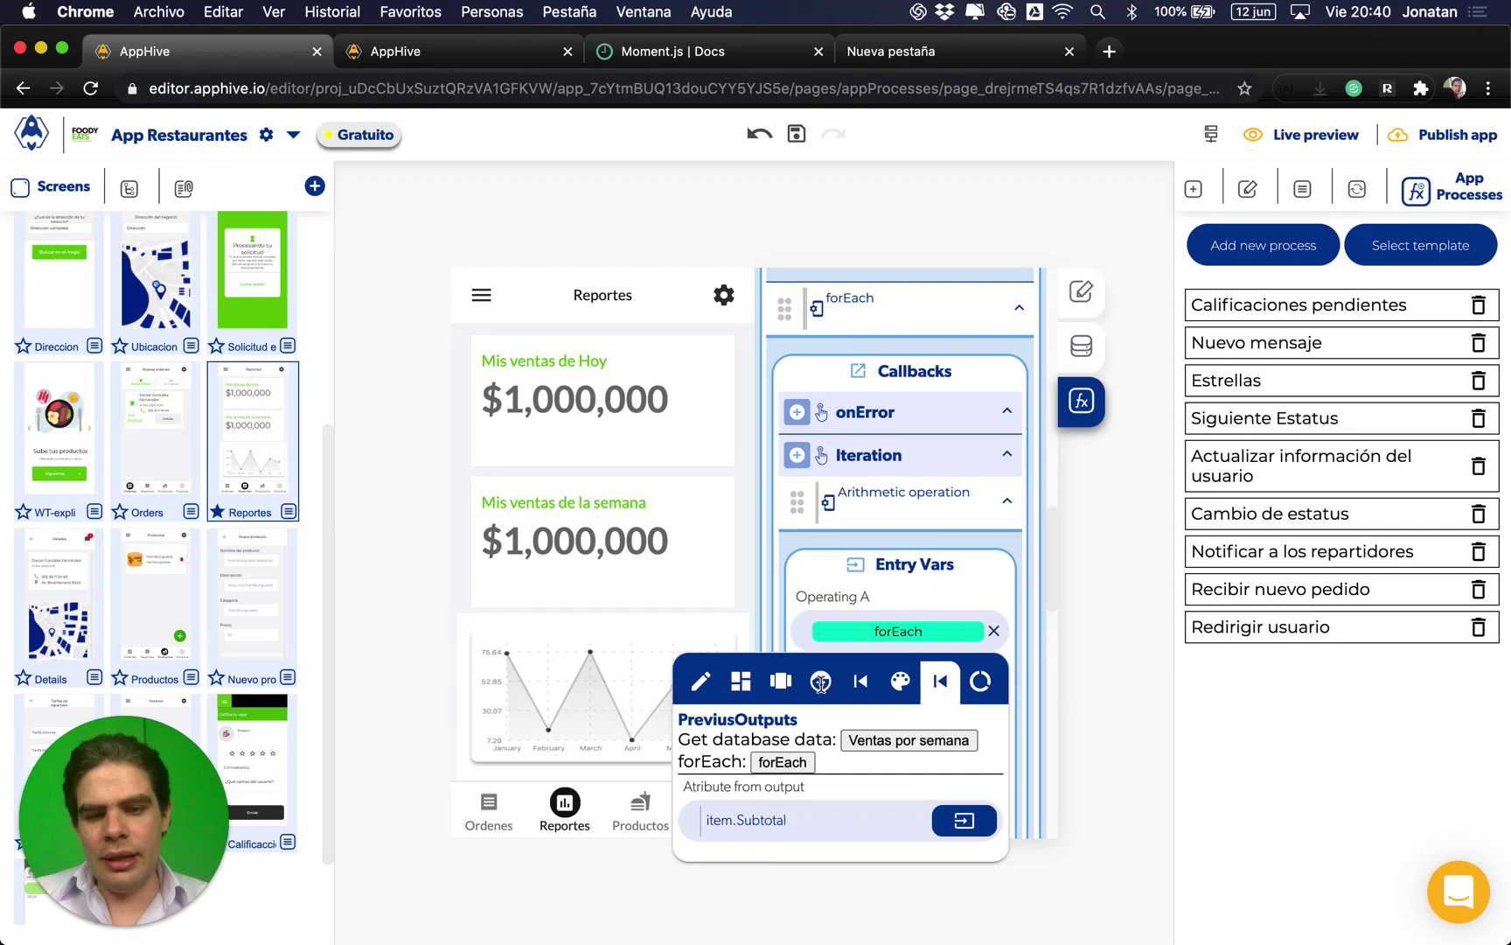
pyautogui.click(888, 635)
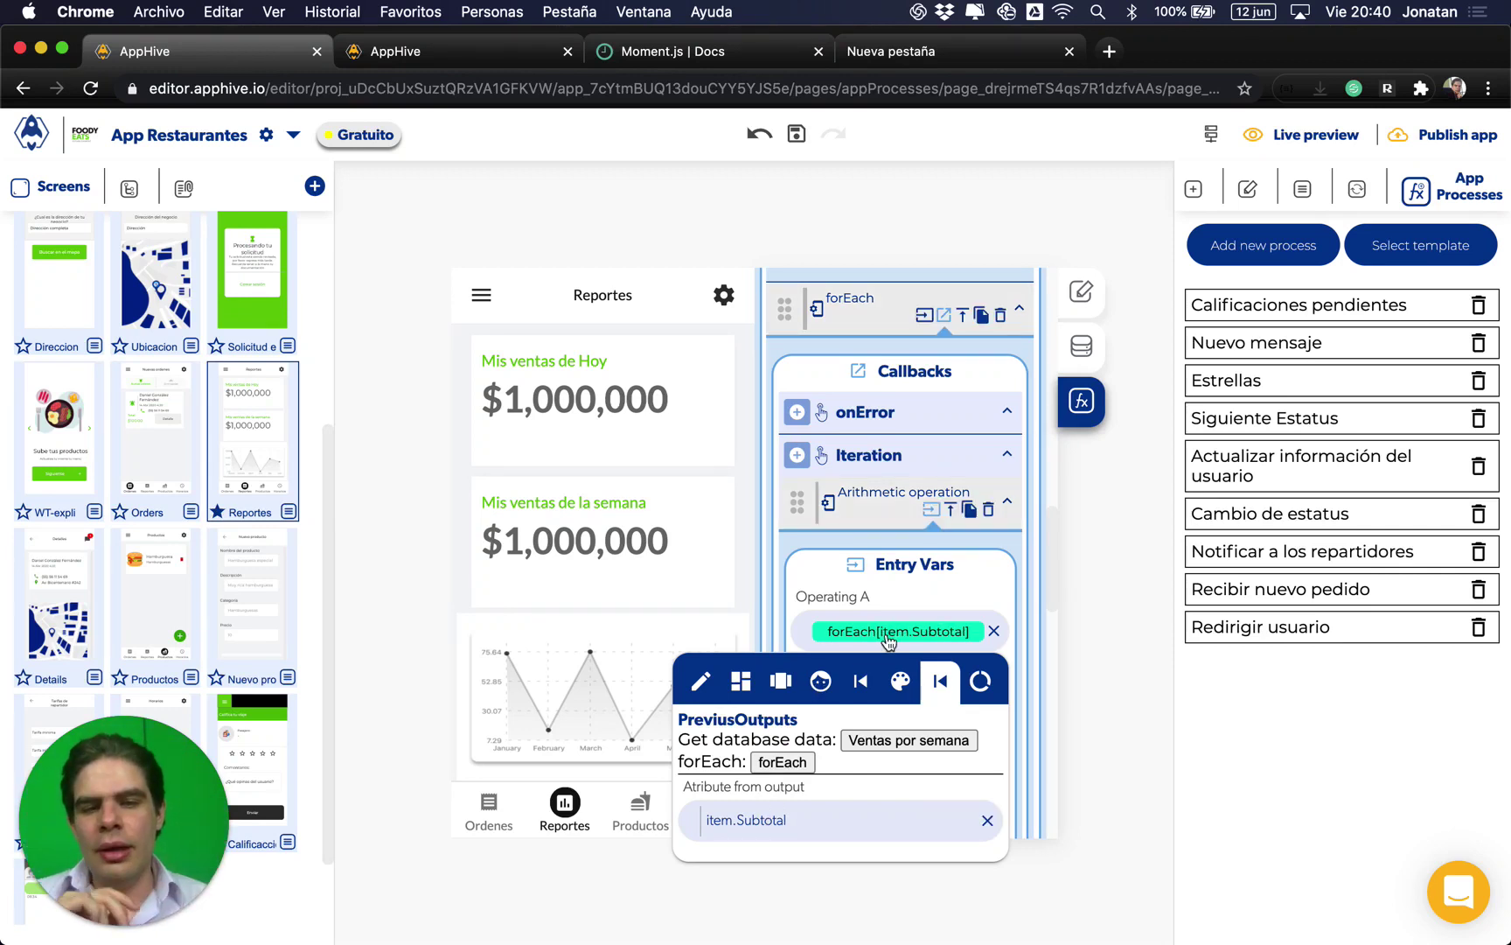
pyautogui.click(909, 592)
# Step: Set Operating B of the weekly forEach's Arithmetic operation to the page data Total semana
pyautogui.scroll(-1, 910, 592)
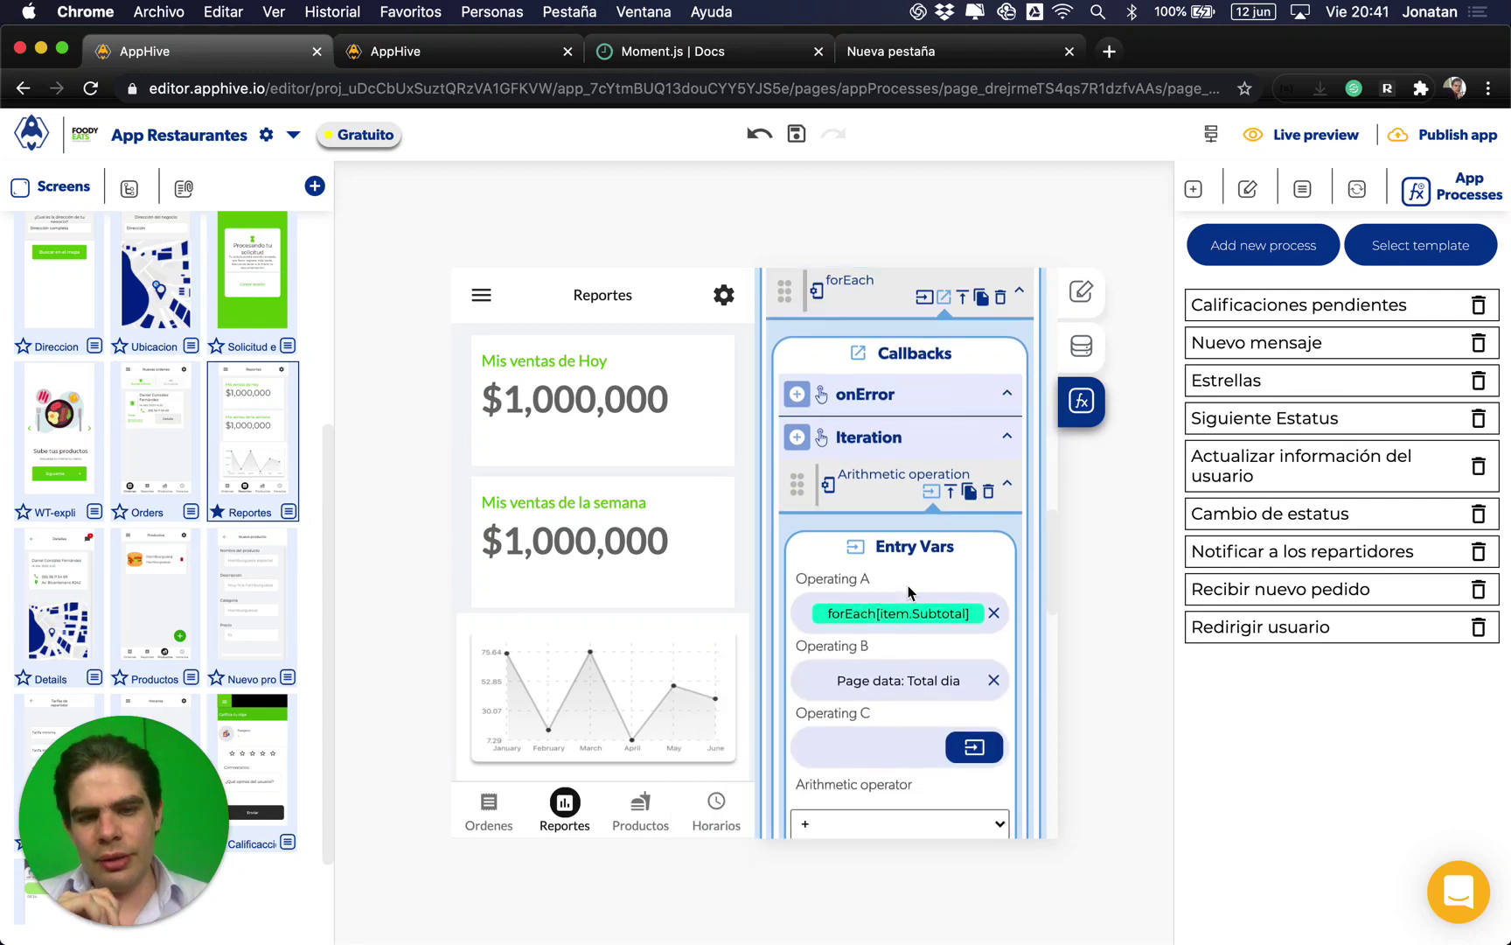
pyautogui.scroll(-3, 910, 592)
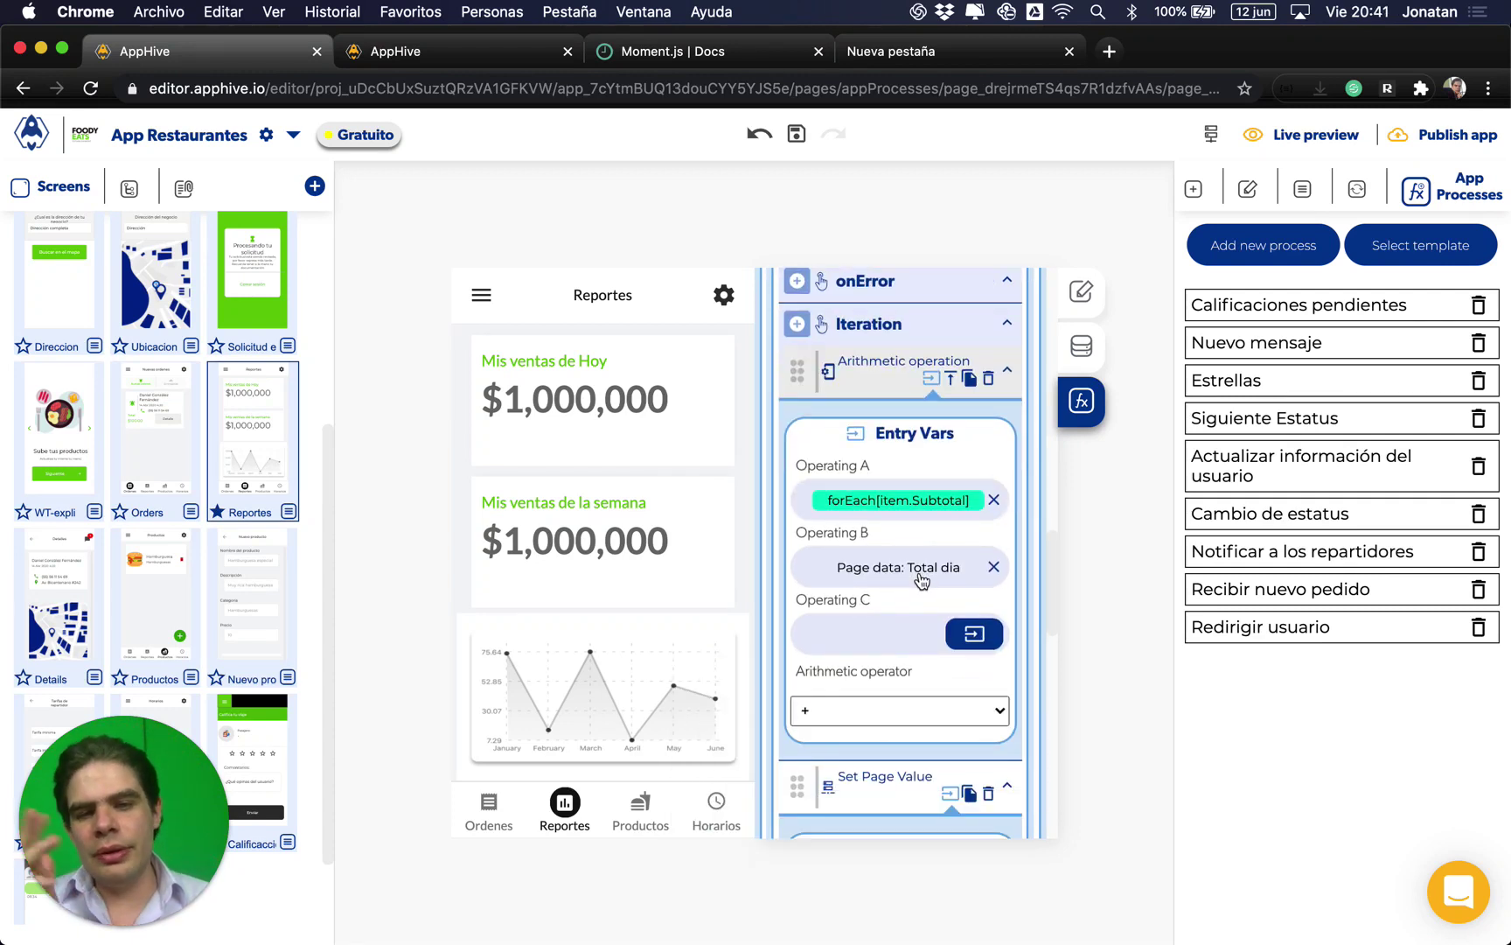
pyautogui.click(921, 579)
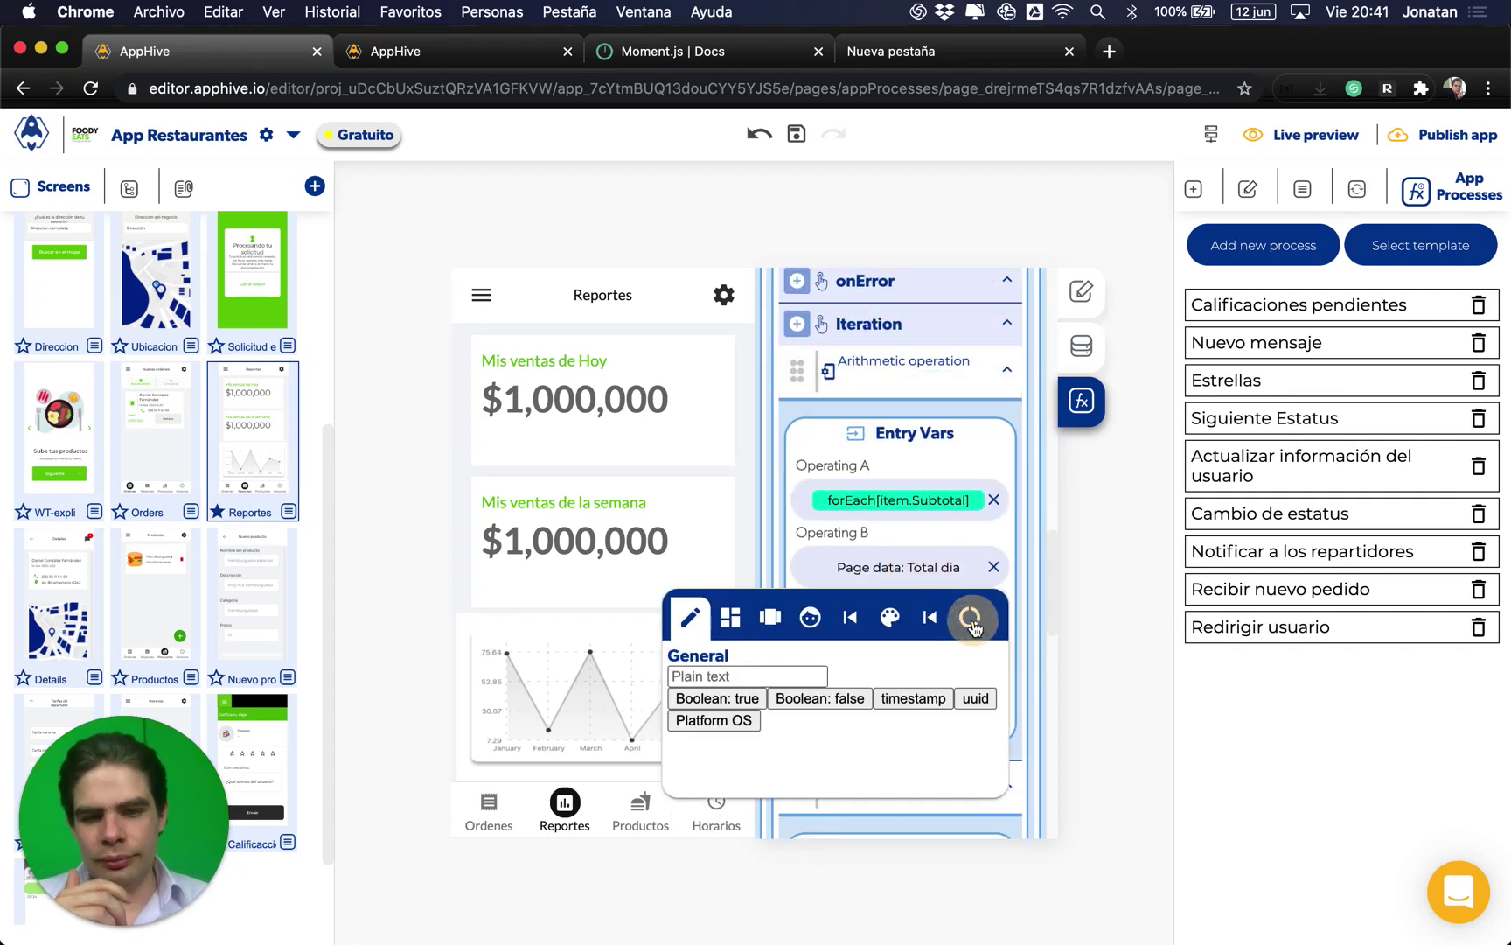
pyautogui.click(971, 619)
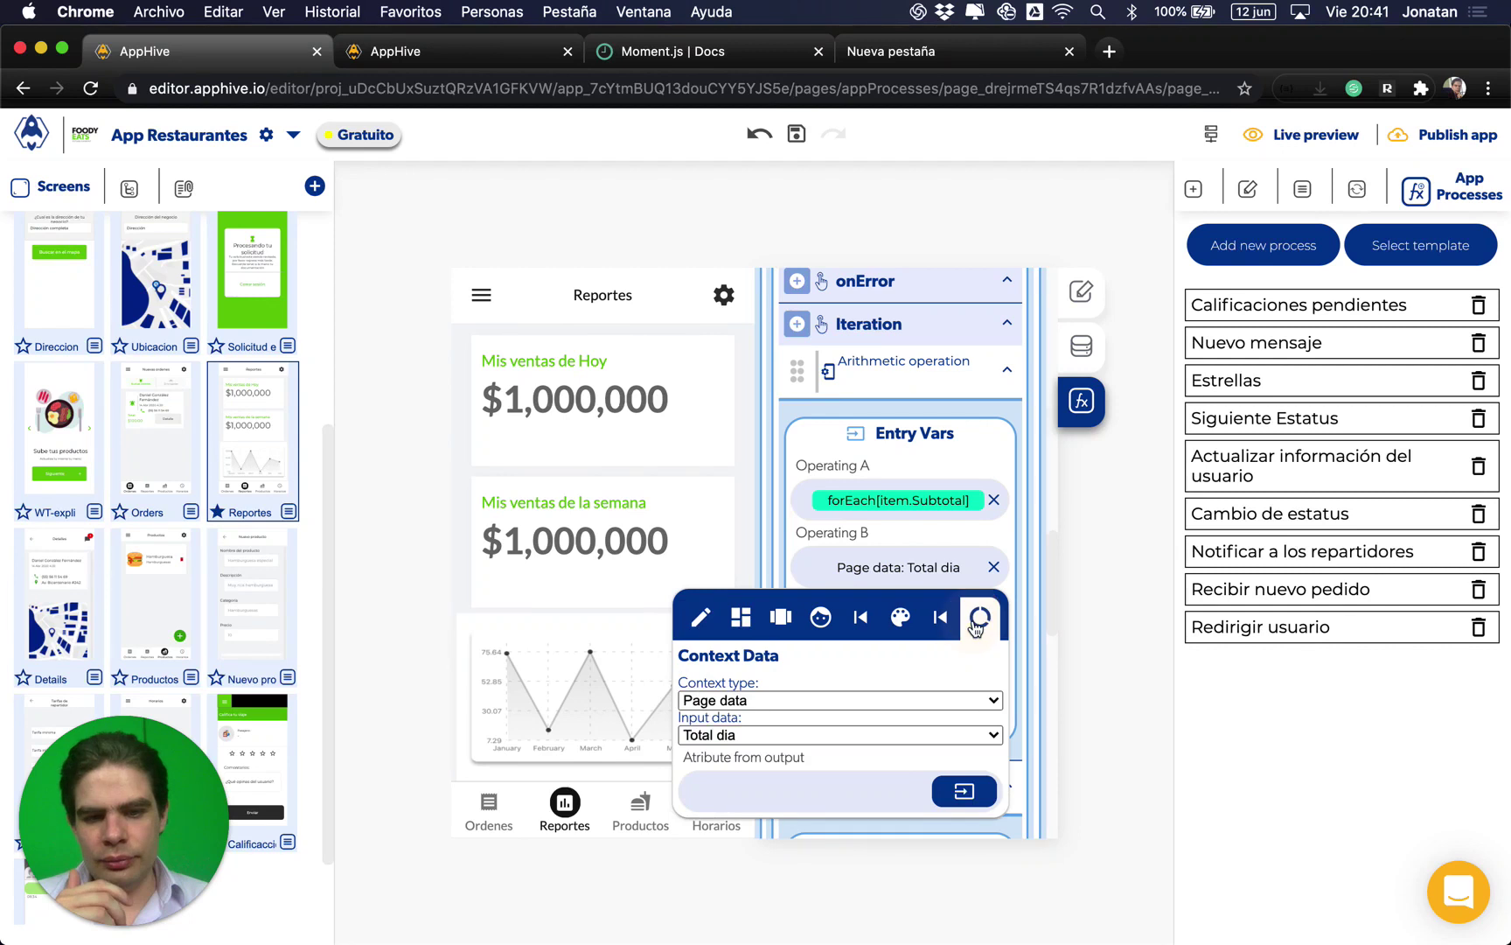
pyautogui.click(901, 751)
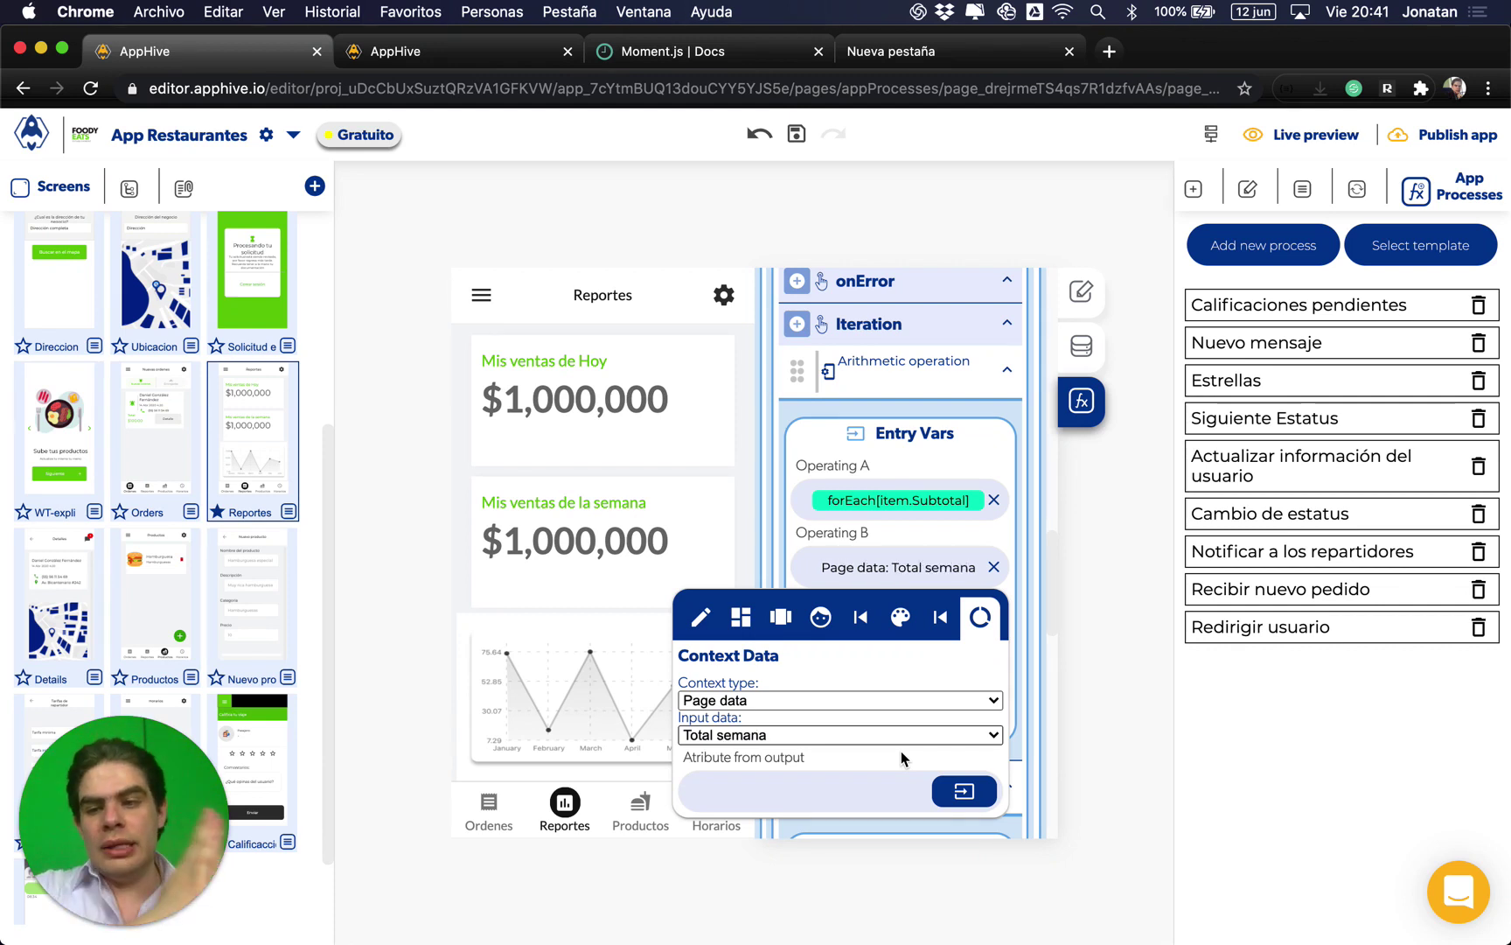
pyautogui.click(929, 532)
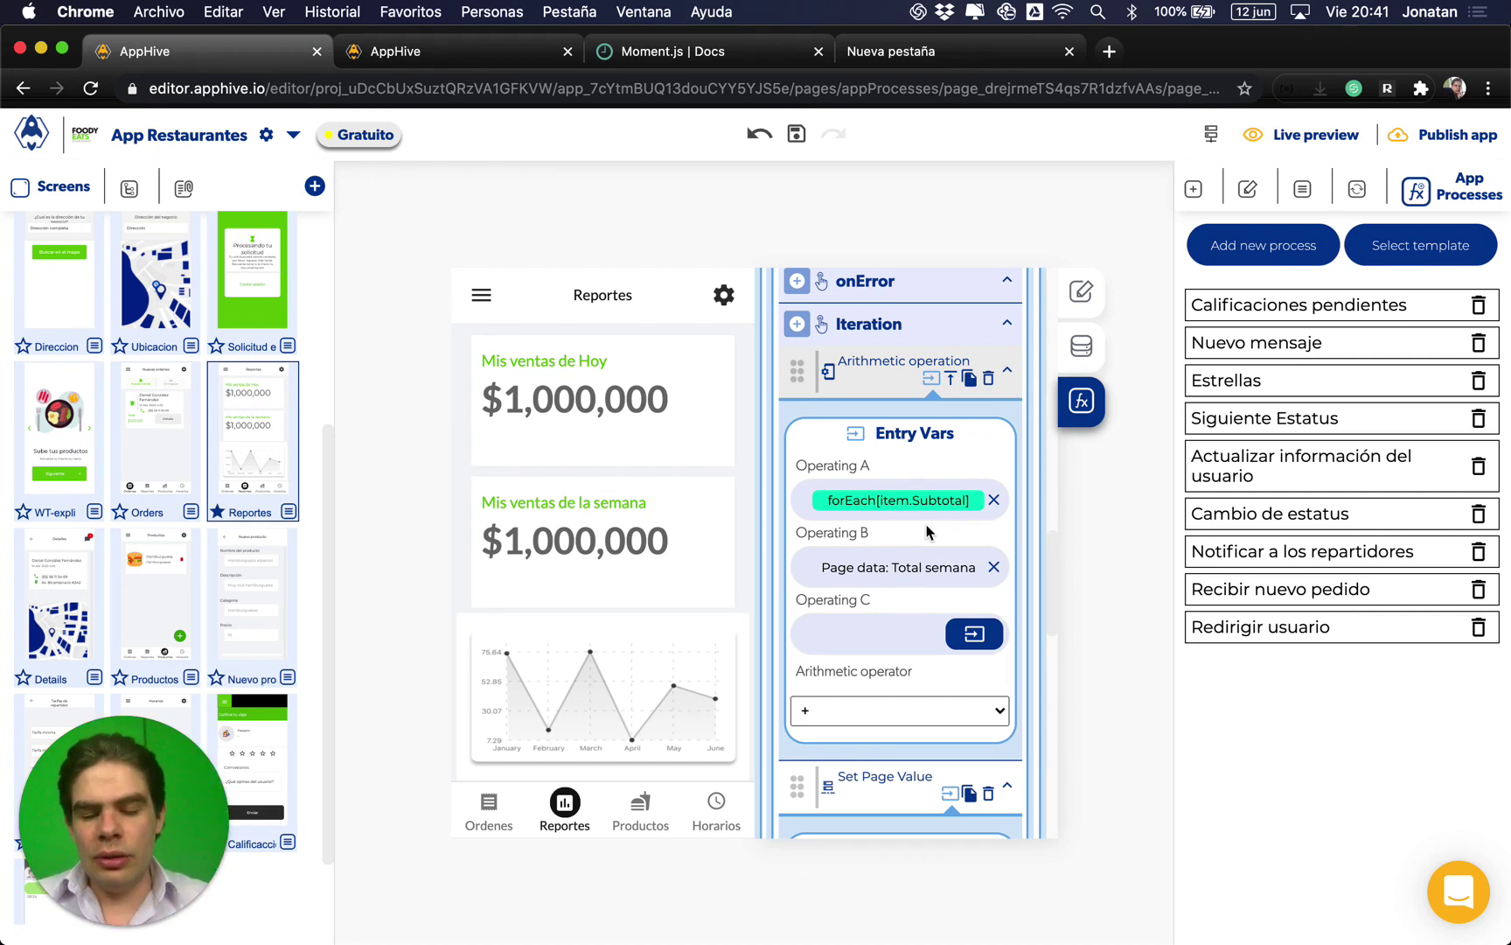
# Step: In the weekly forEach's Iteration callback, set the Set Page Value key to Total semana and its value to the Arithmetic operation output
pyautogui.scroll(-3, 927, 531)
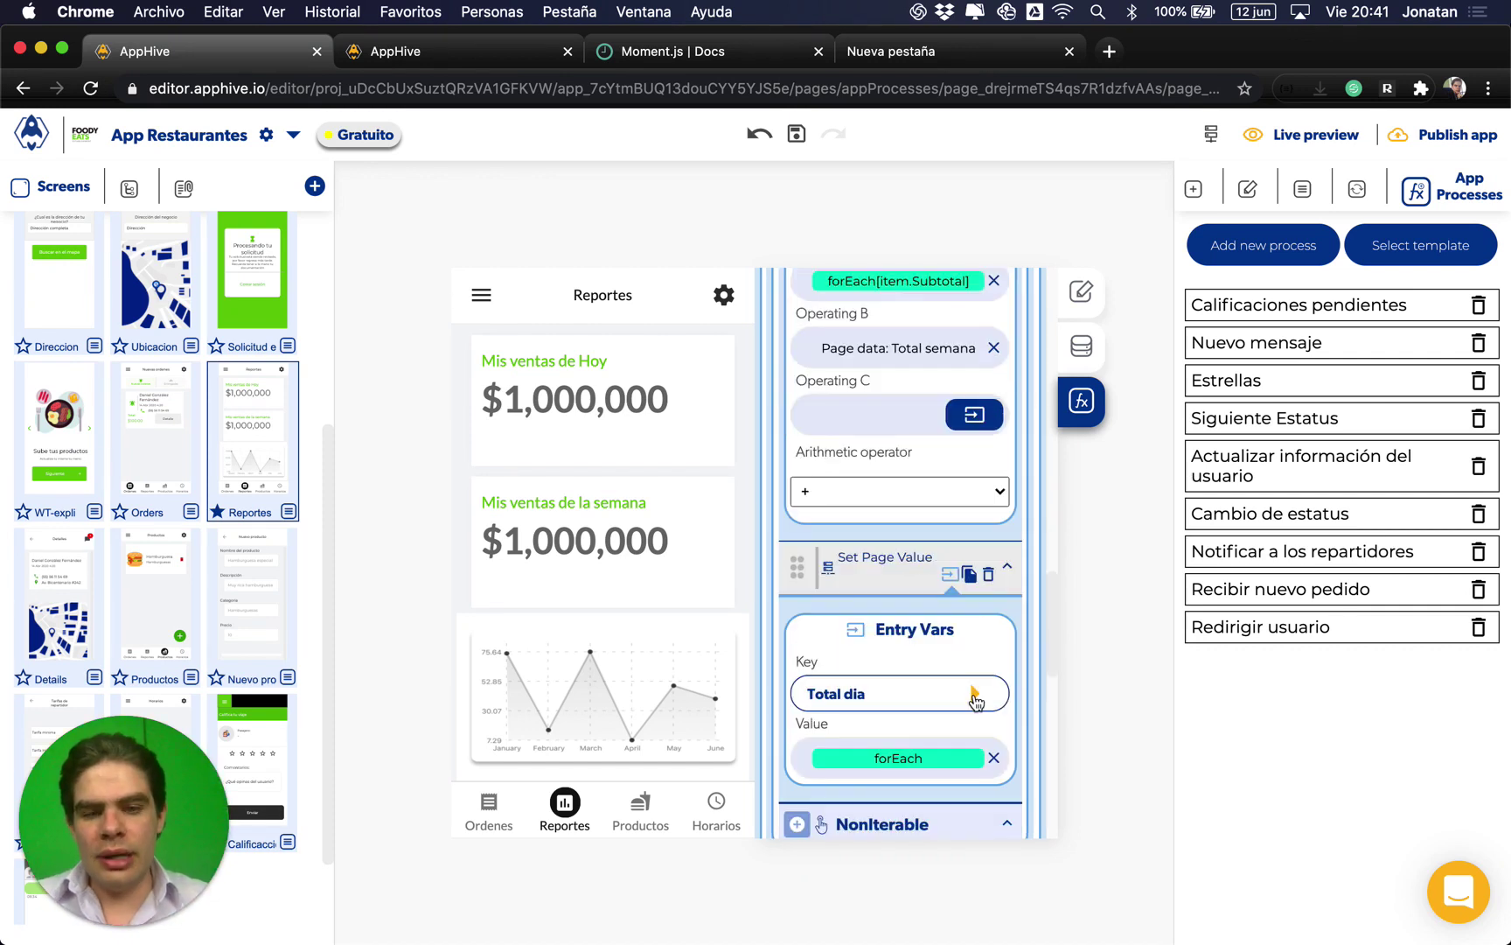
pyautogui.click(974, 692)
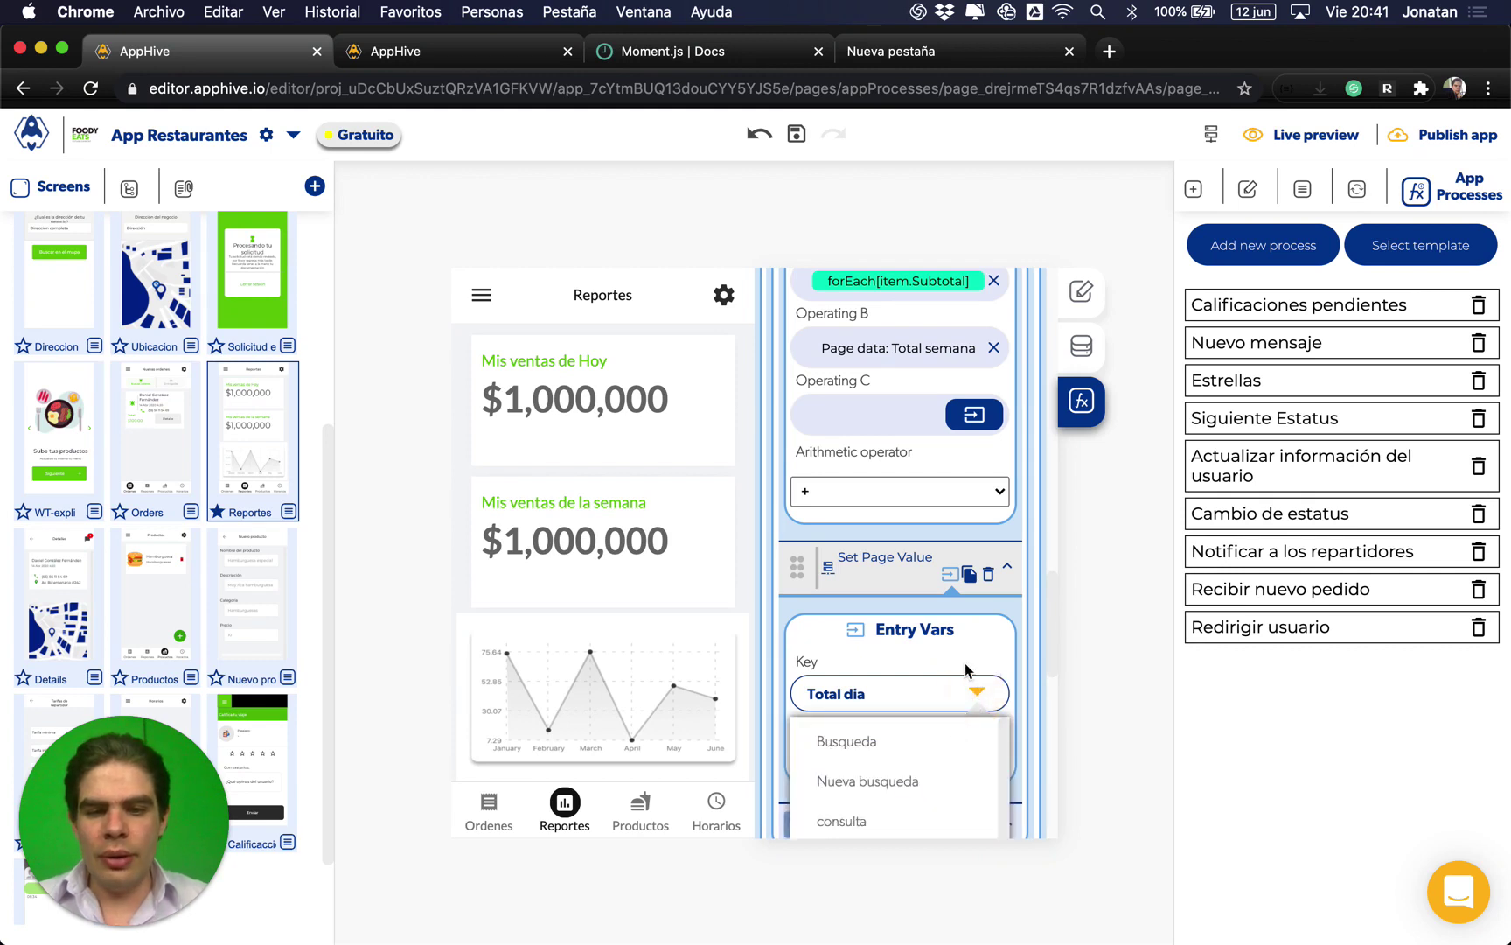
pyautogui.scroll(-4, 969, 680)
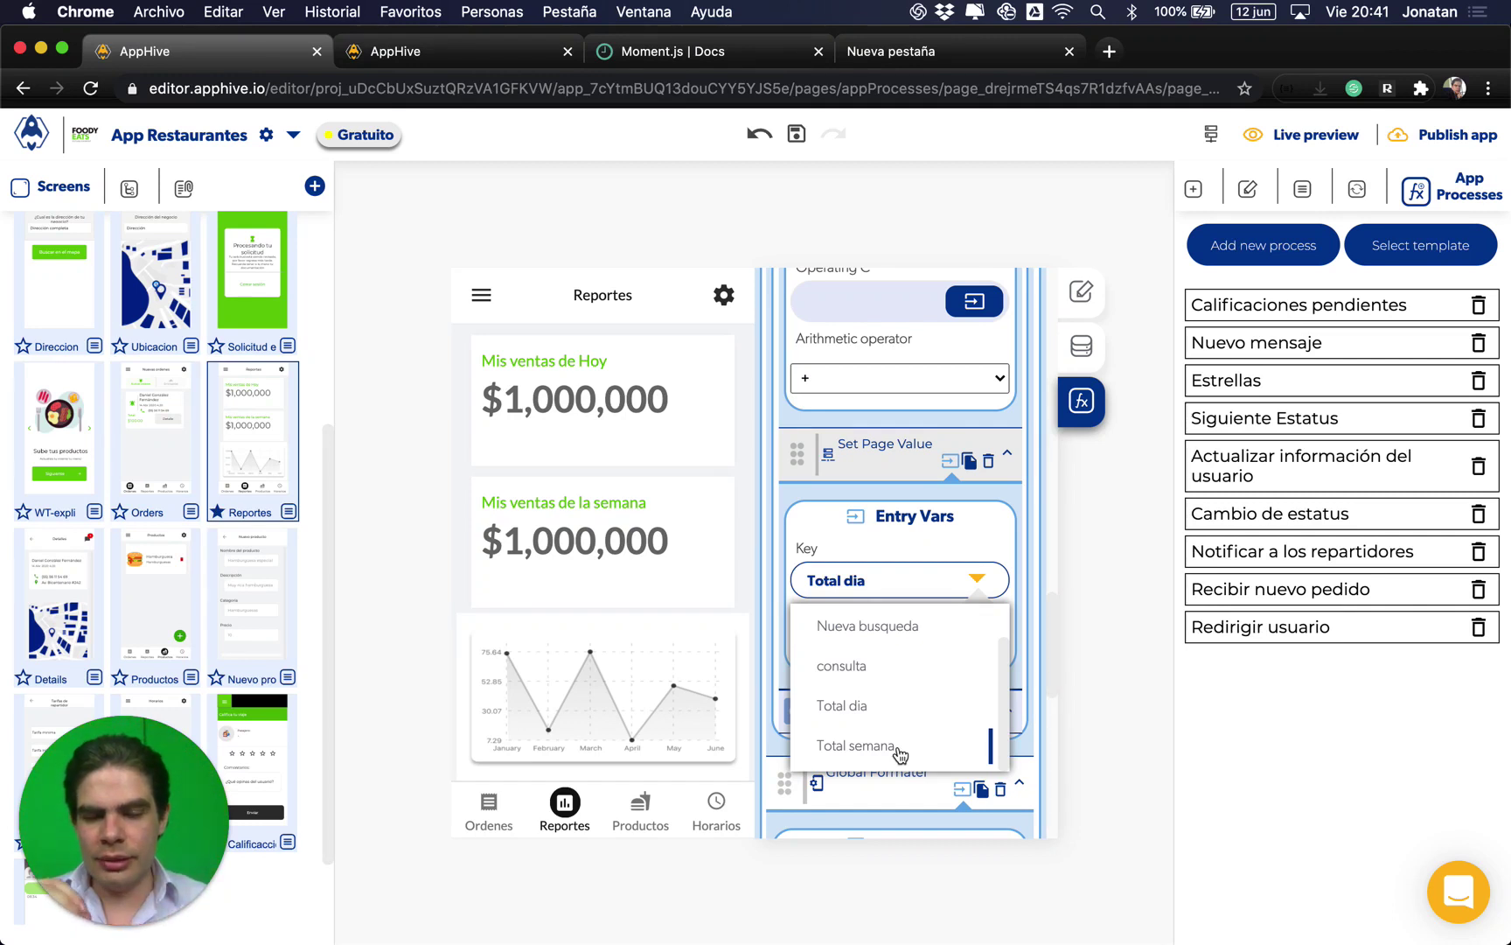
pyautogui.click(899, 754)
pyautogui.click(932, 654)
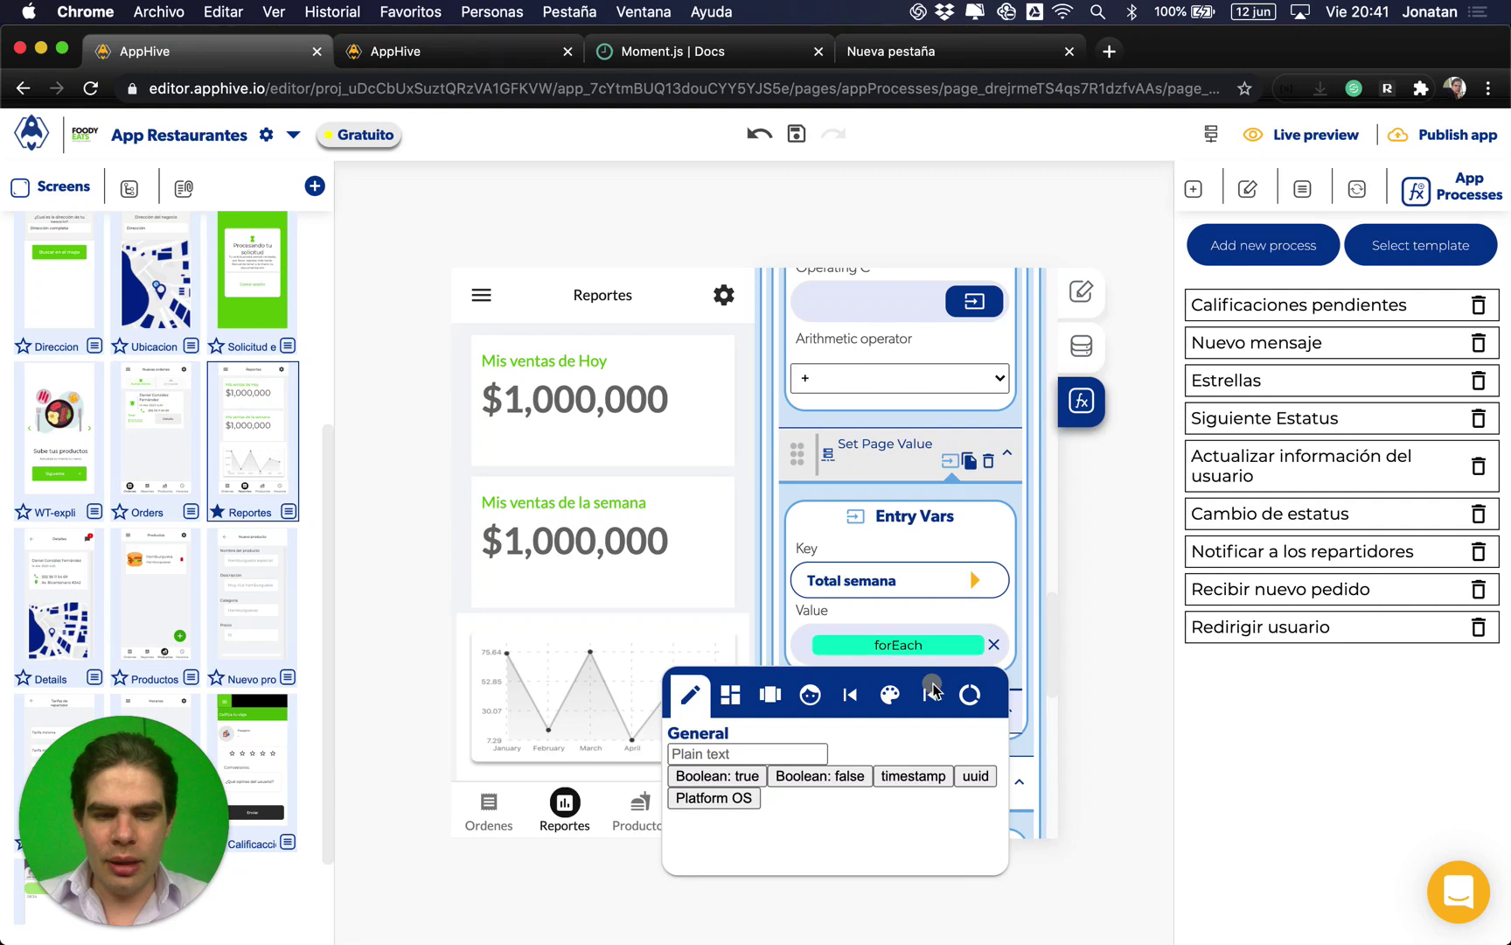
pyautogui.click(934, 691)
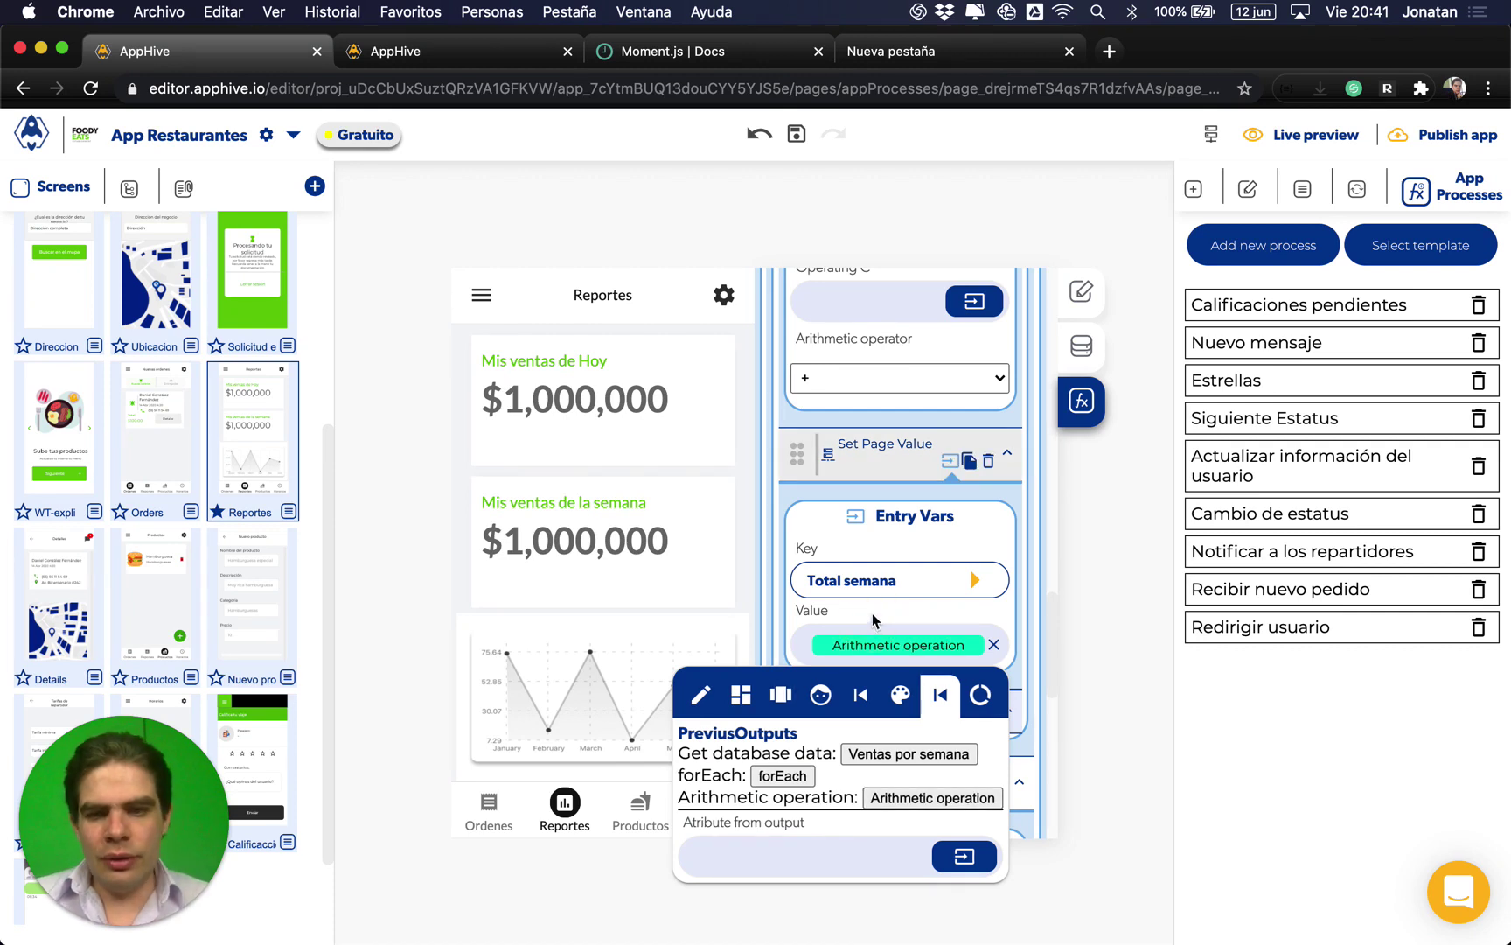
# Step: Set the Origin data of the weekly callback's Global Formater to the page data Total semana
pyautogui.scroll(-3, 872, 620)
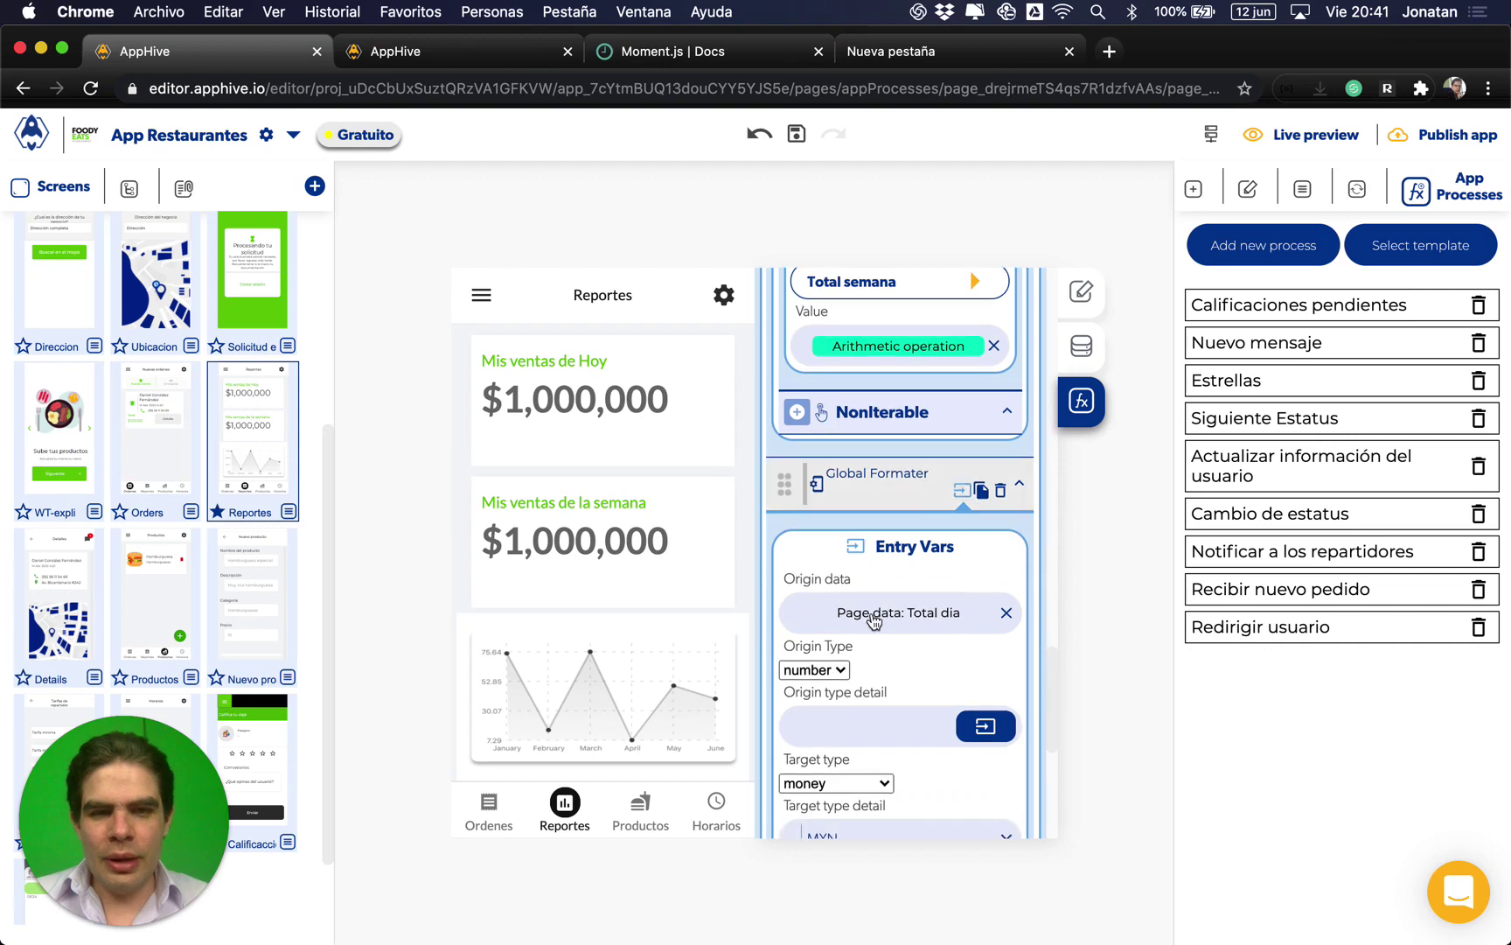
pyautogui.scroll(3, 873, 620)
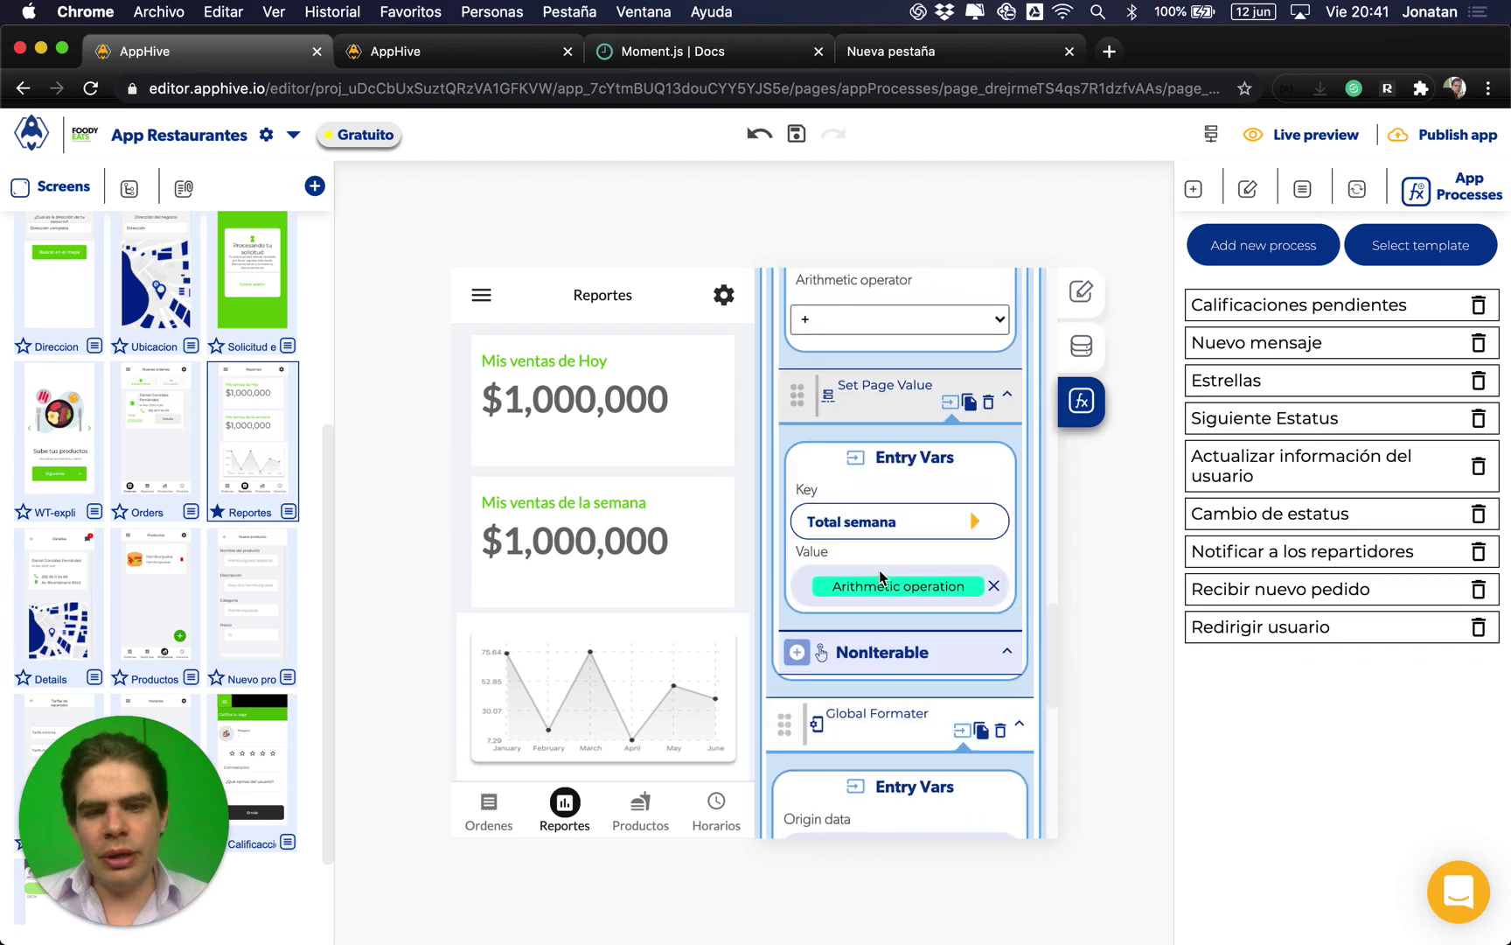
pyautogui.scroll(1, 885, 444)
pyautogui.scroll(3, 885, 443)
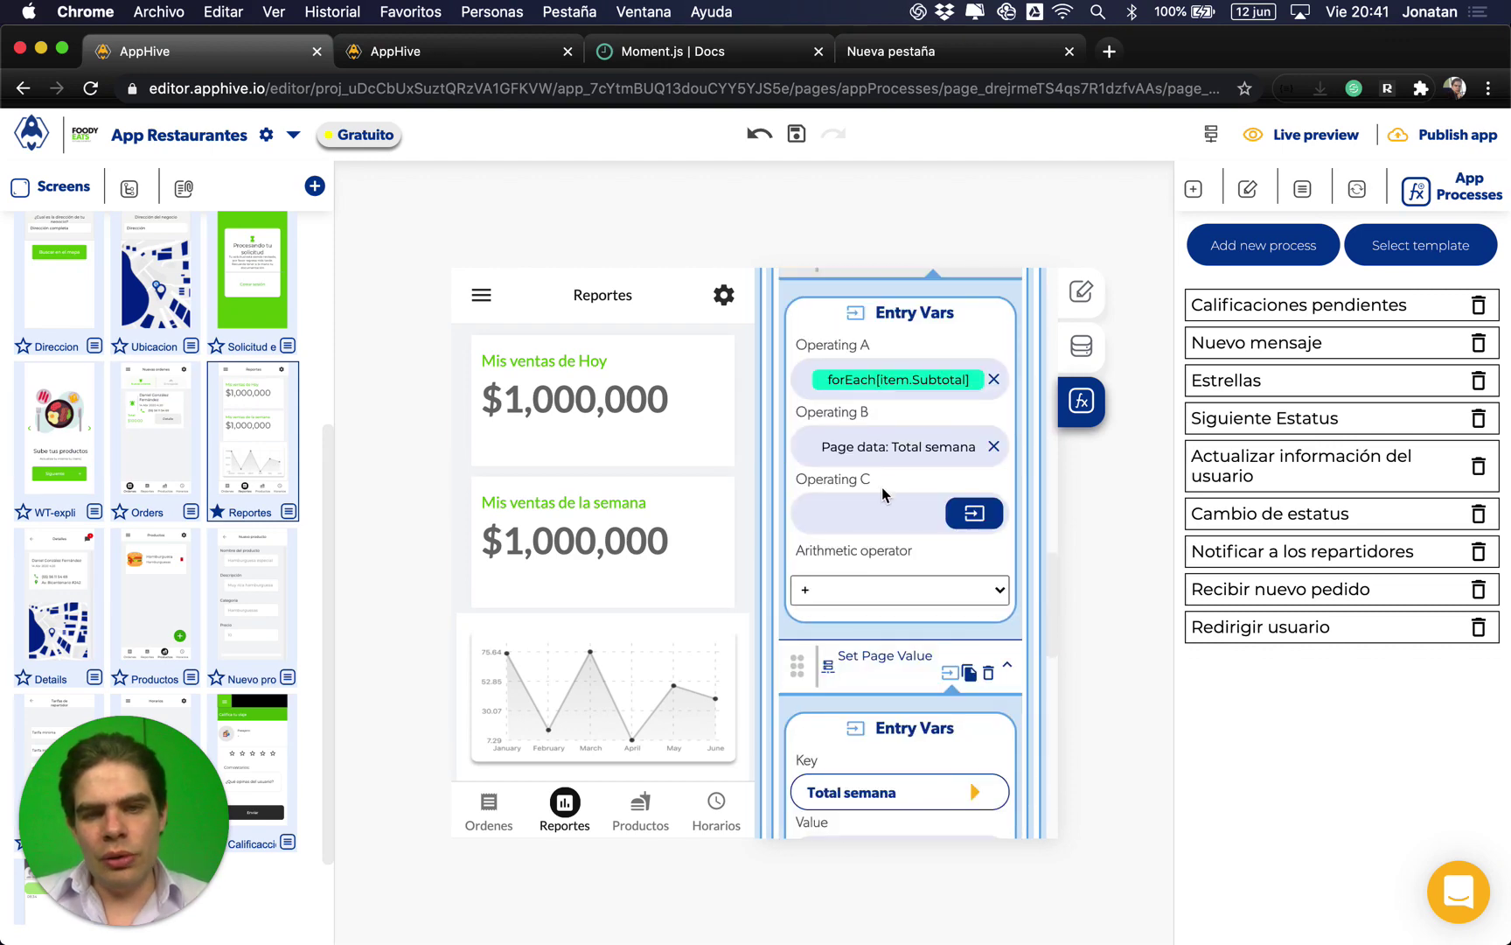
pyautogui.scroll(-4, 882, 488)
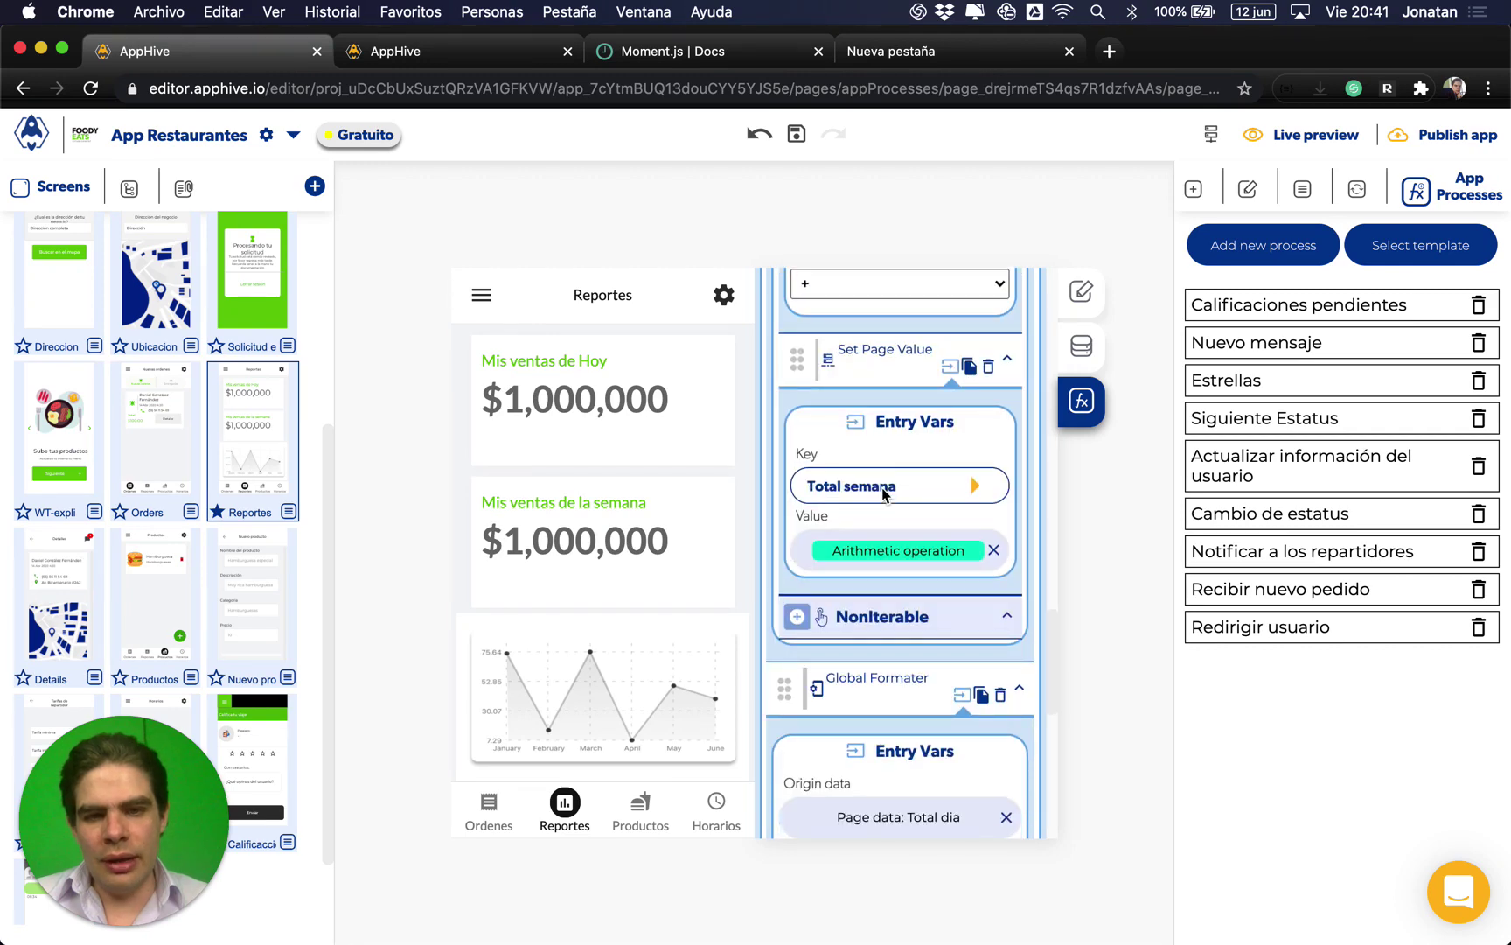
pyautogui.scroll(-3, 883, 494)
pyautogui.click(910, 565)
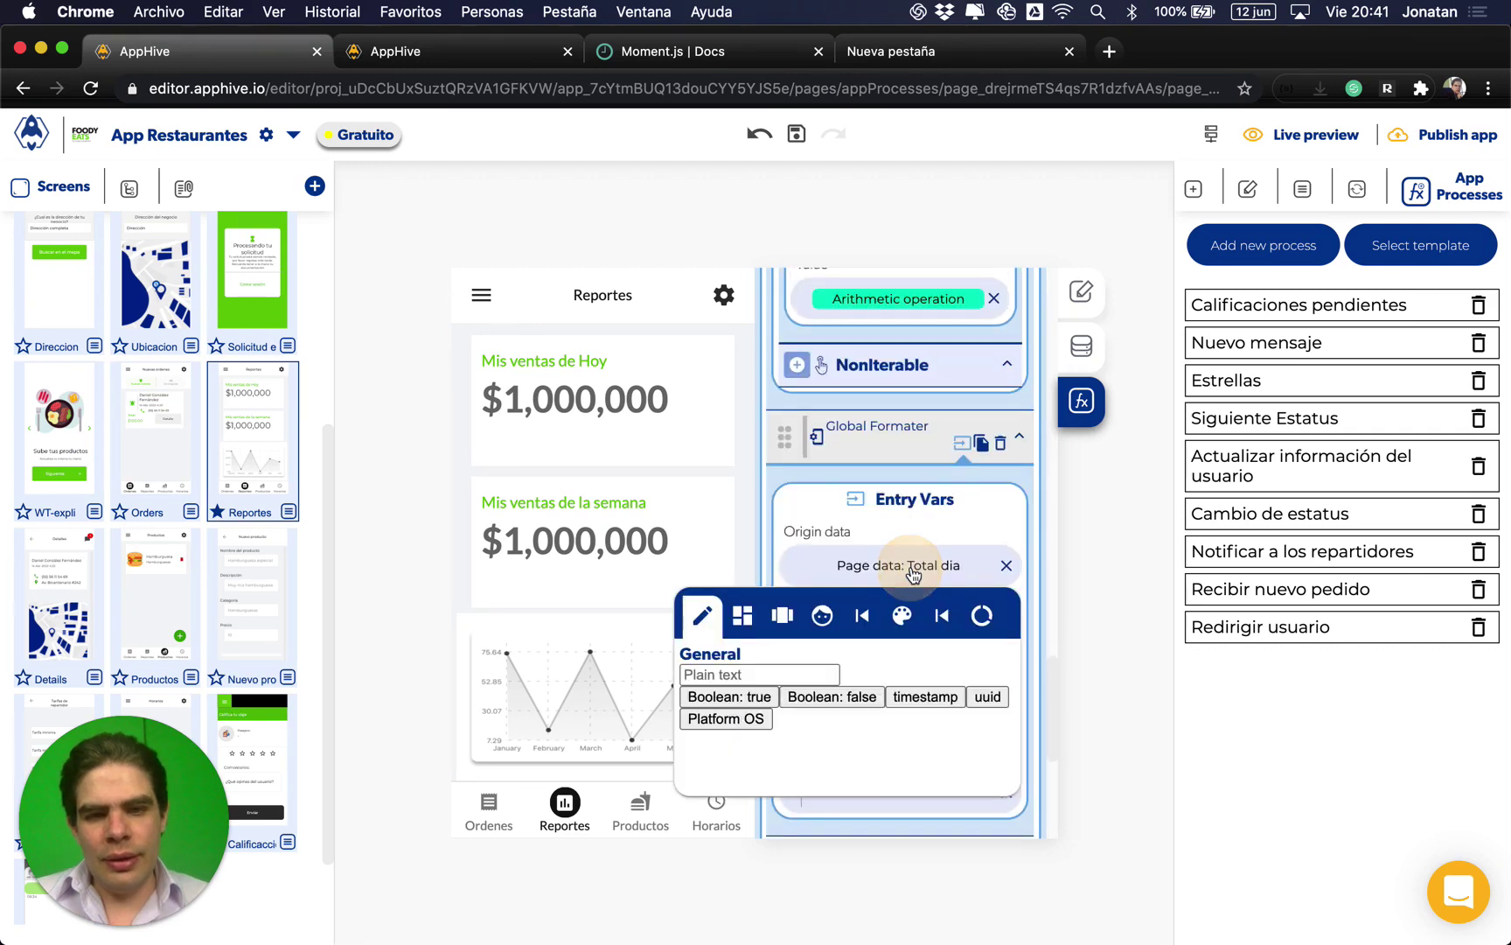
pyautogui.click(980, 614)
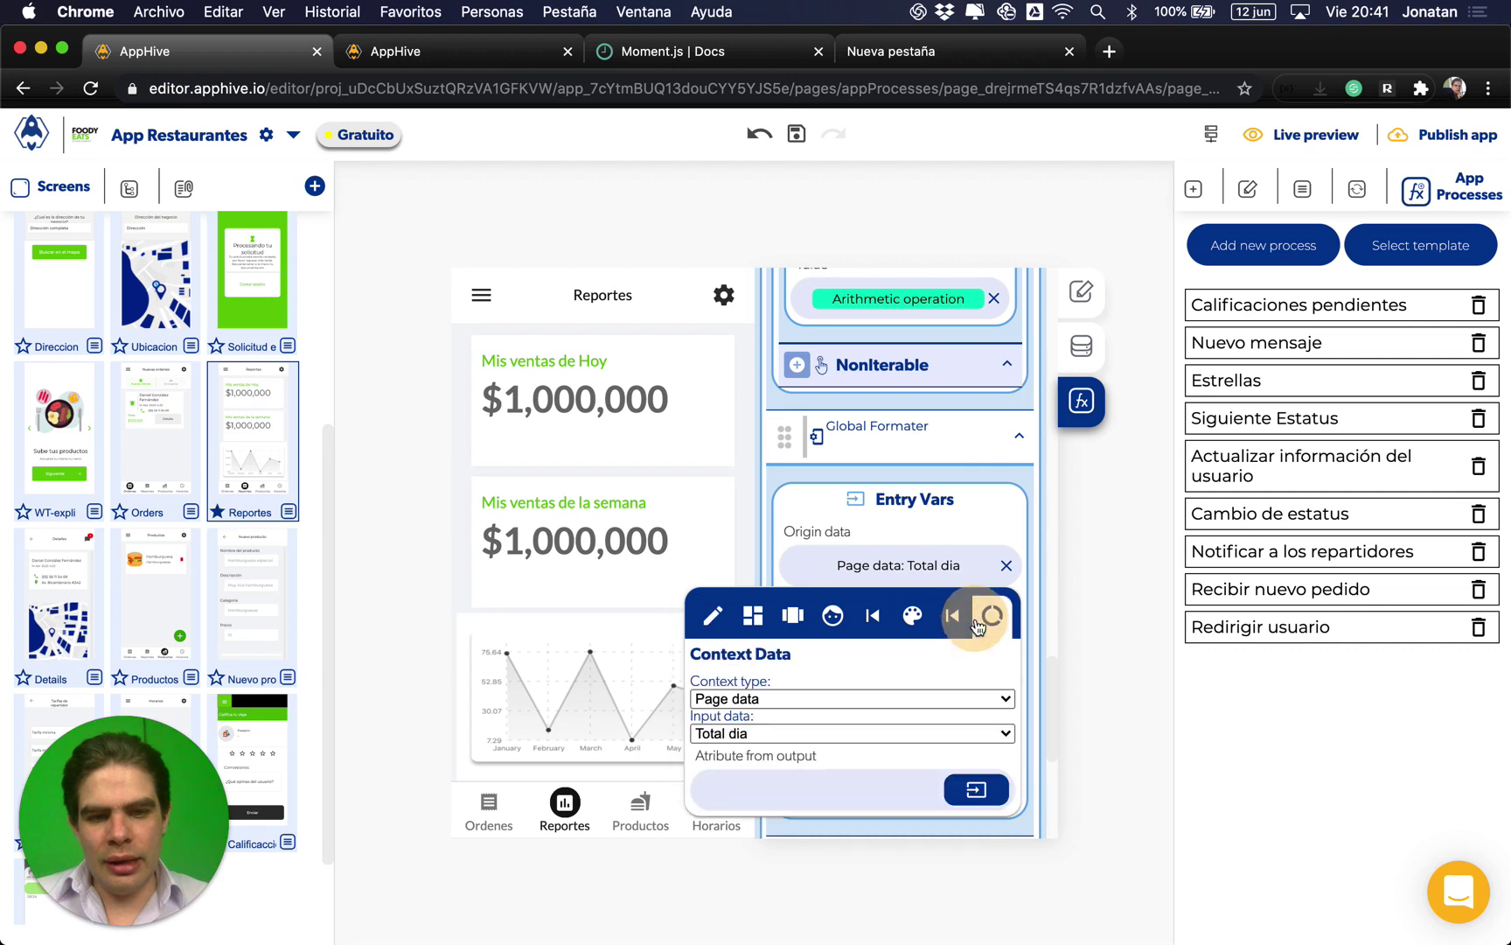
pyautogui.click(925, 733)
pyautogui.click(914, 739)
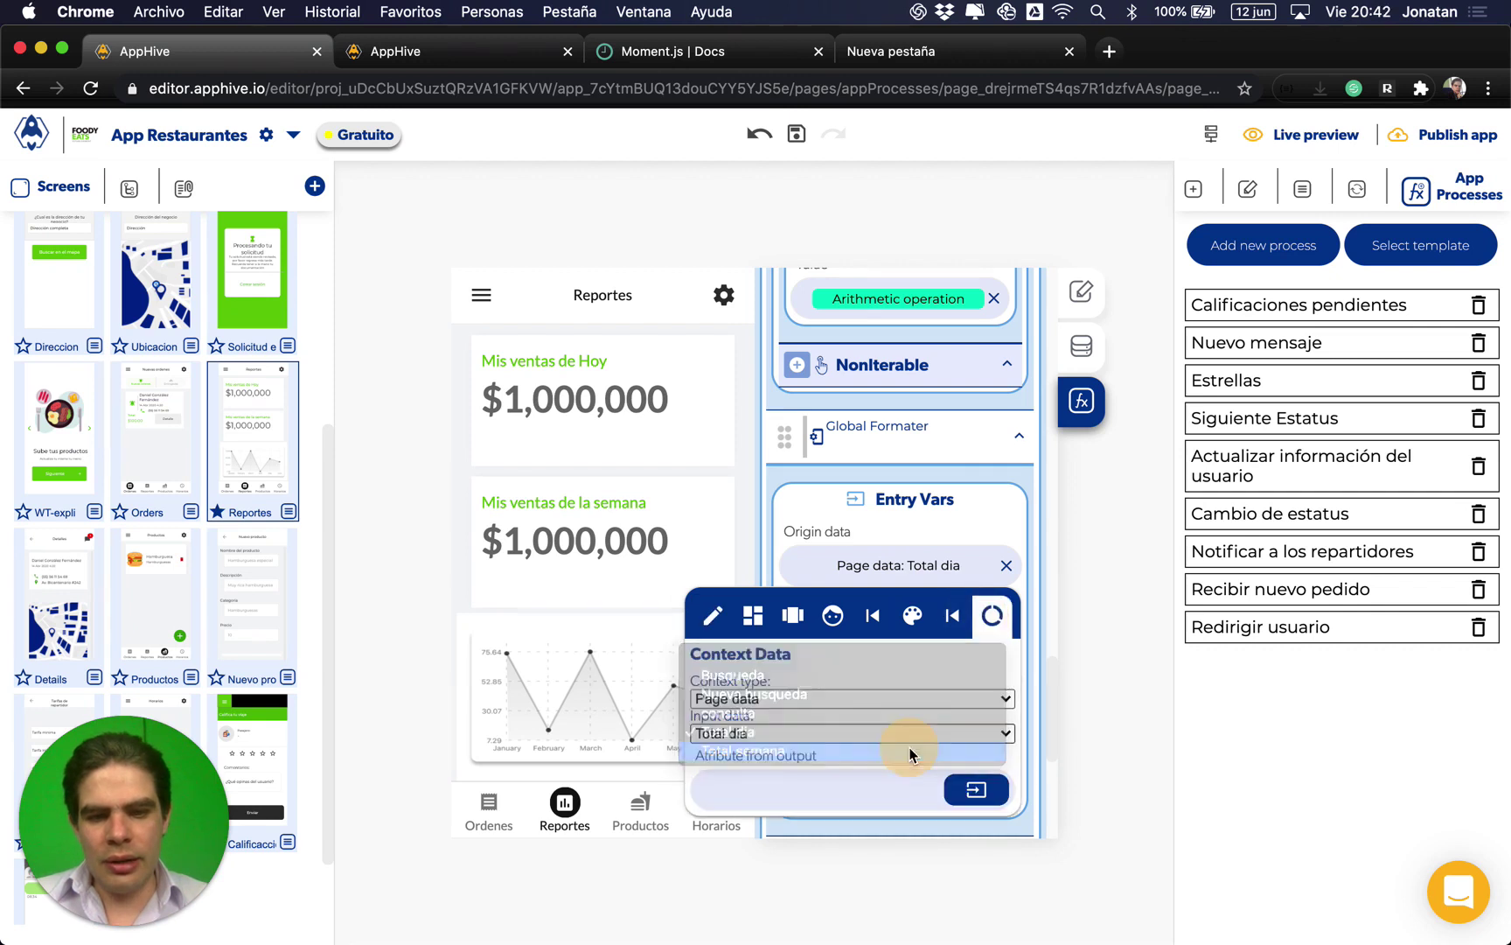
pyautogui.click(869, 507)
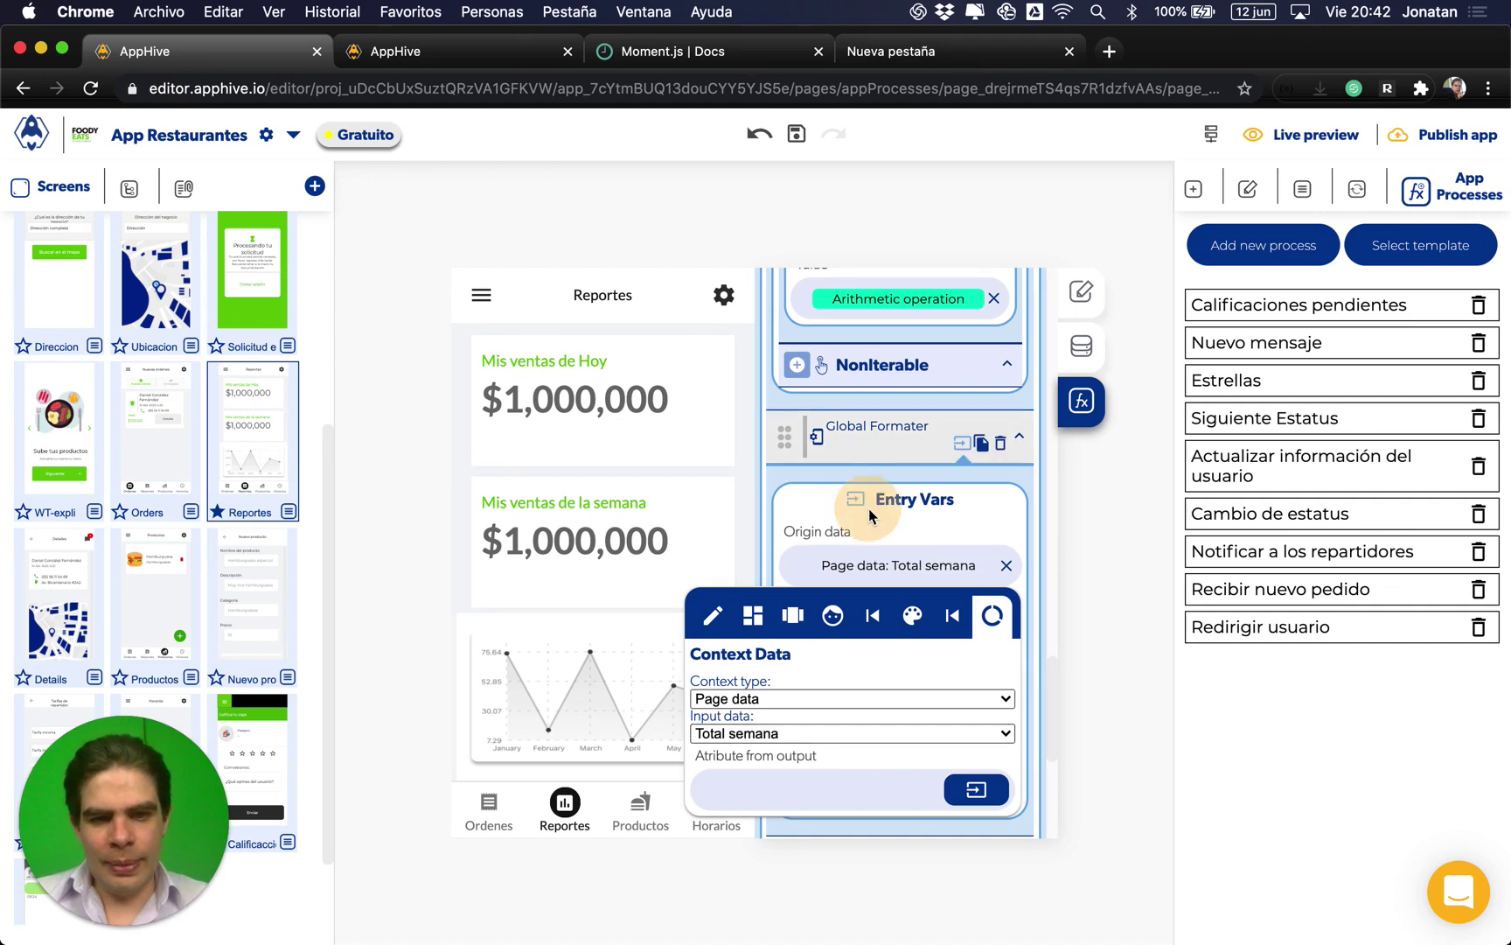
# Step: Set the Data to send of the weekly callback's Modify control to the Global Formater output
pyautogui.scroll(-5, 869, 508)
pyautogui.click(911, 658)
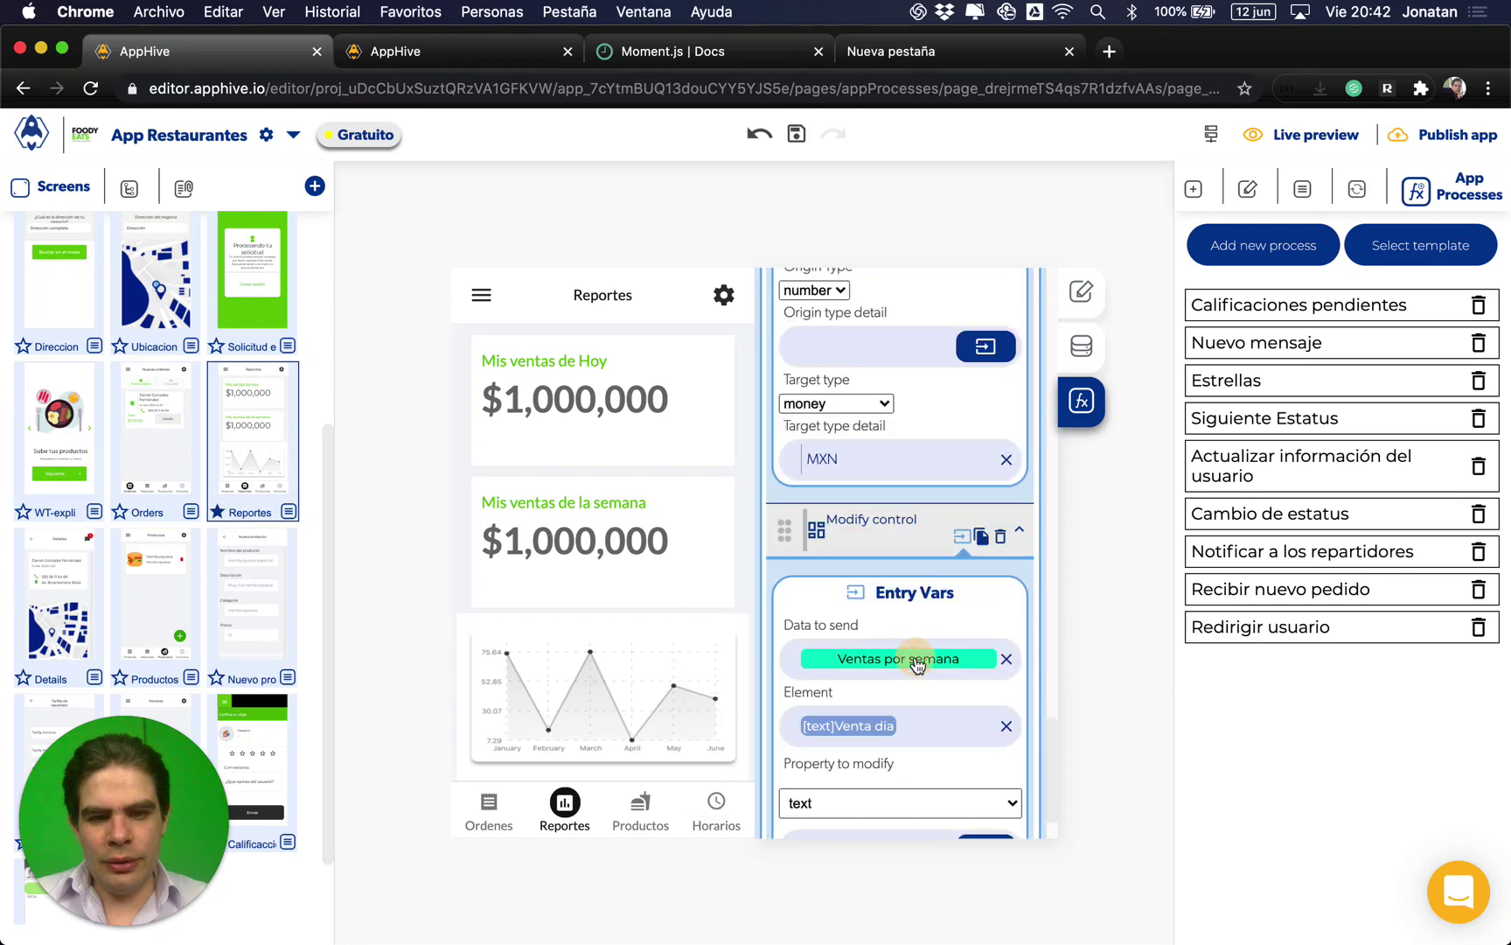
pyautogui.click(943, 709)
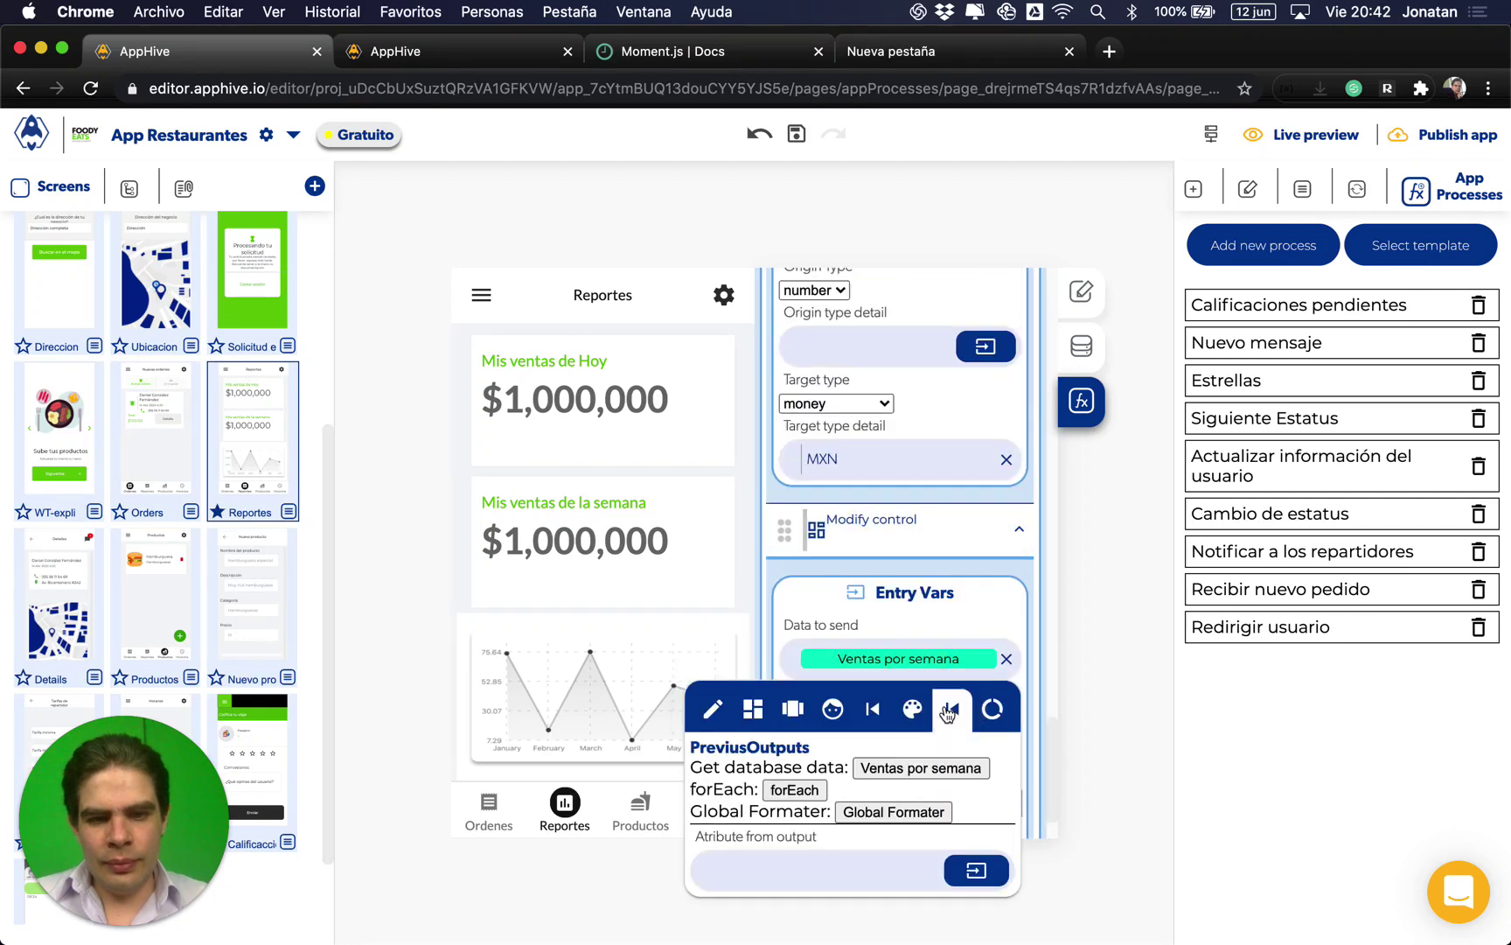
pyautogui.click(899, 814)
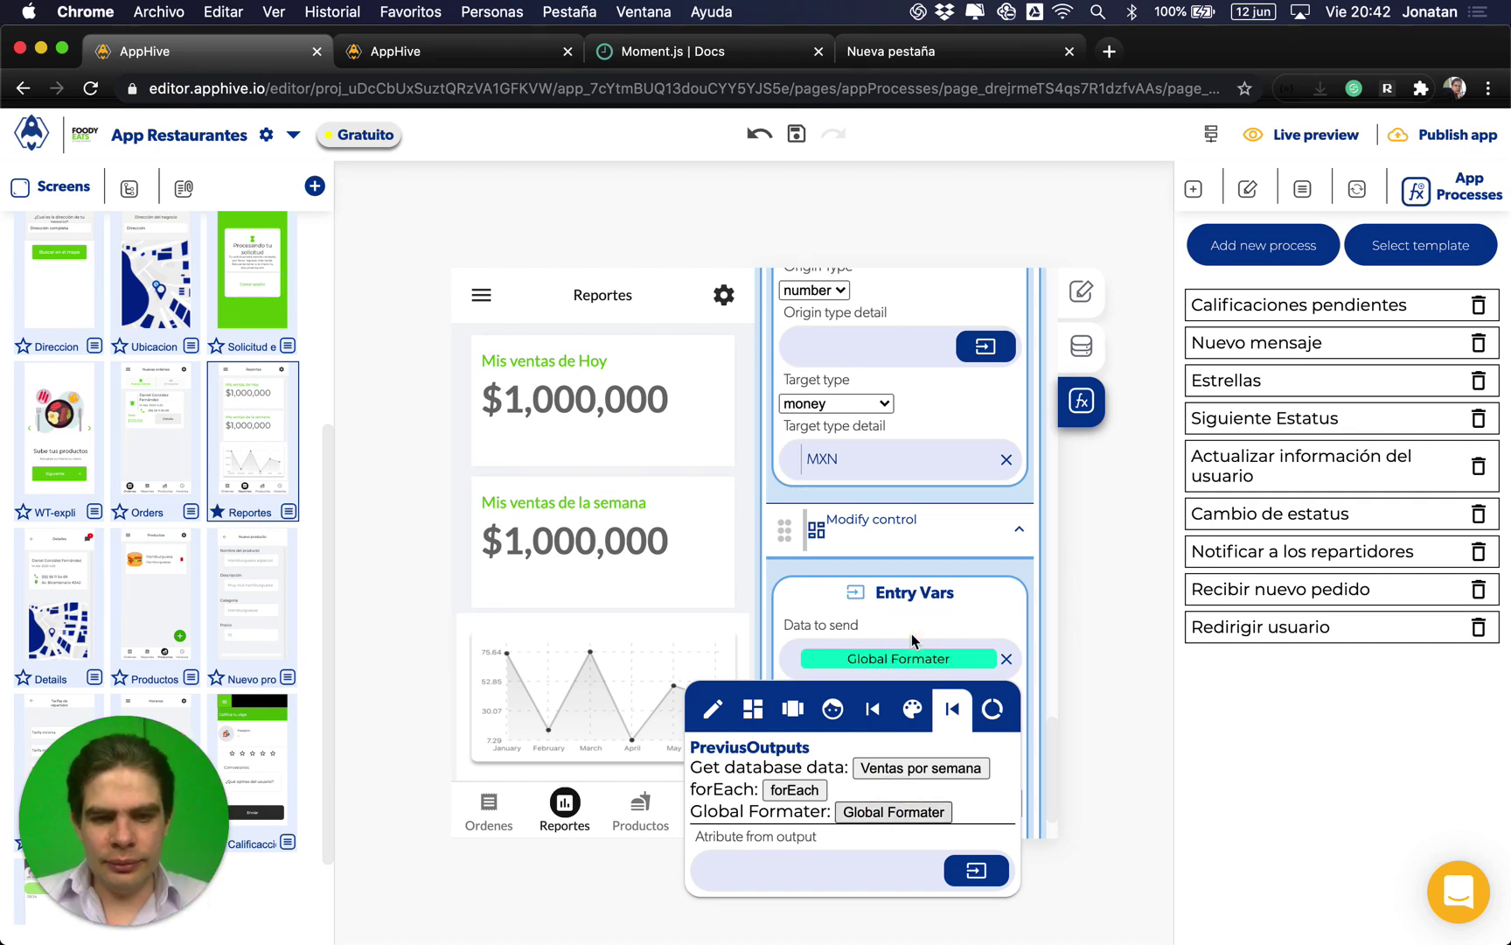
pyautogui.click(907, 600)
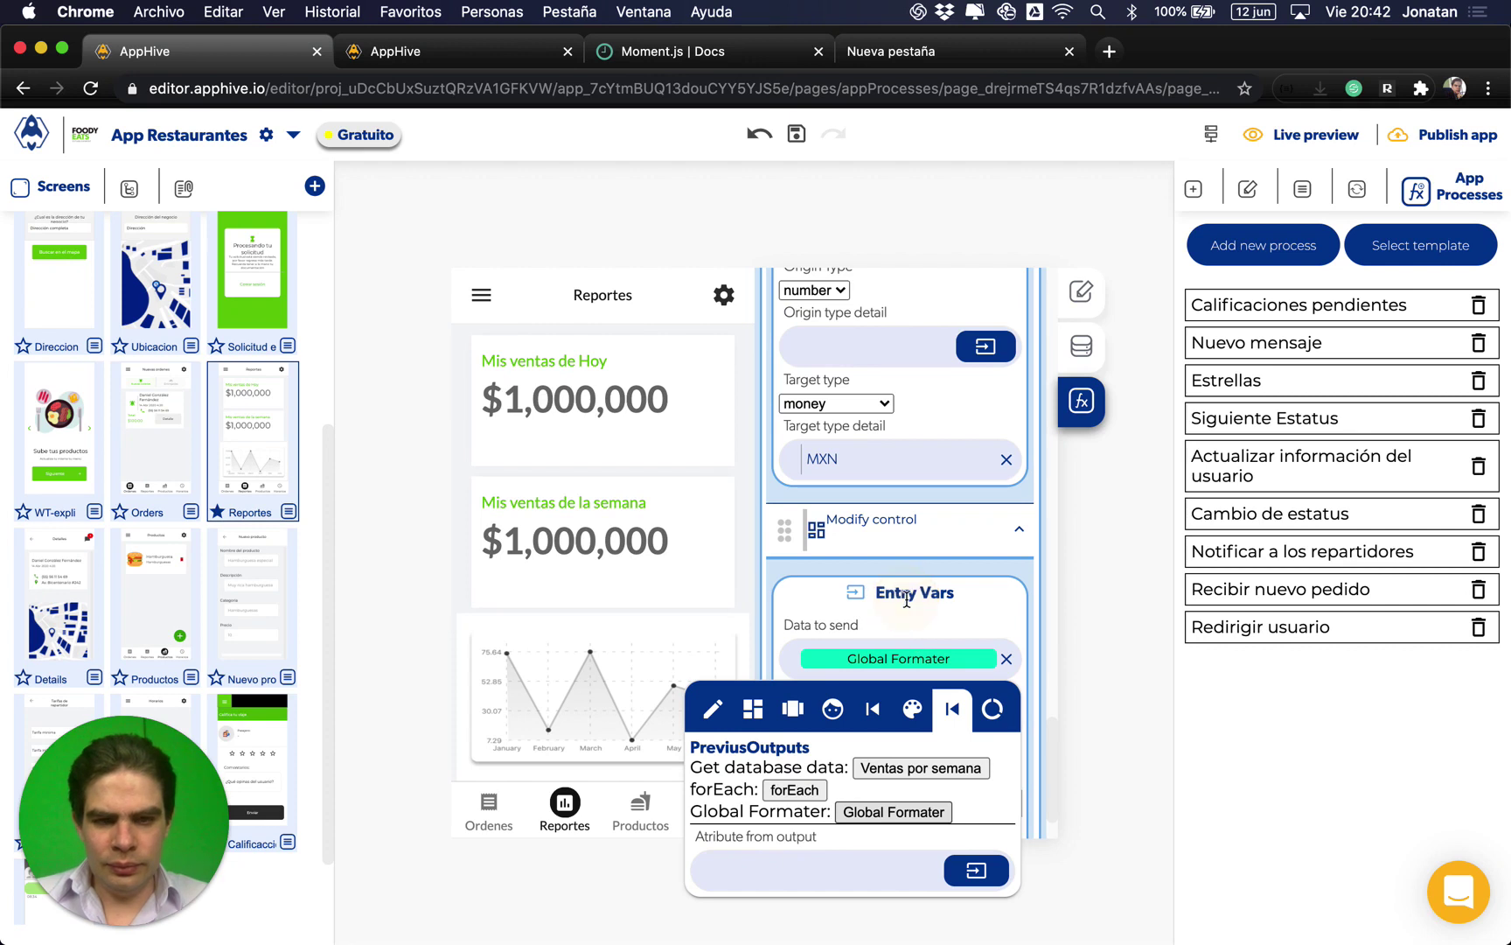
# Step: Set the weekly Modify control's Element to the Ventas semana text control and choose text as its property to modify
pyautogui.scroll(-1, 907, 600)
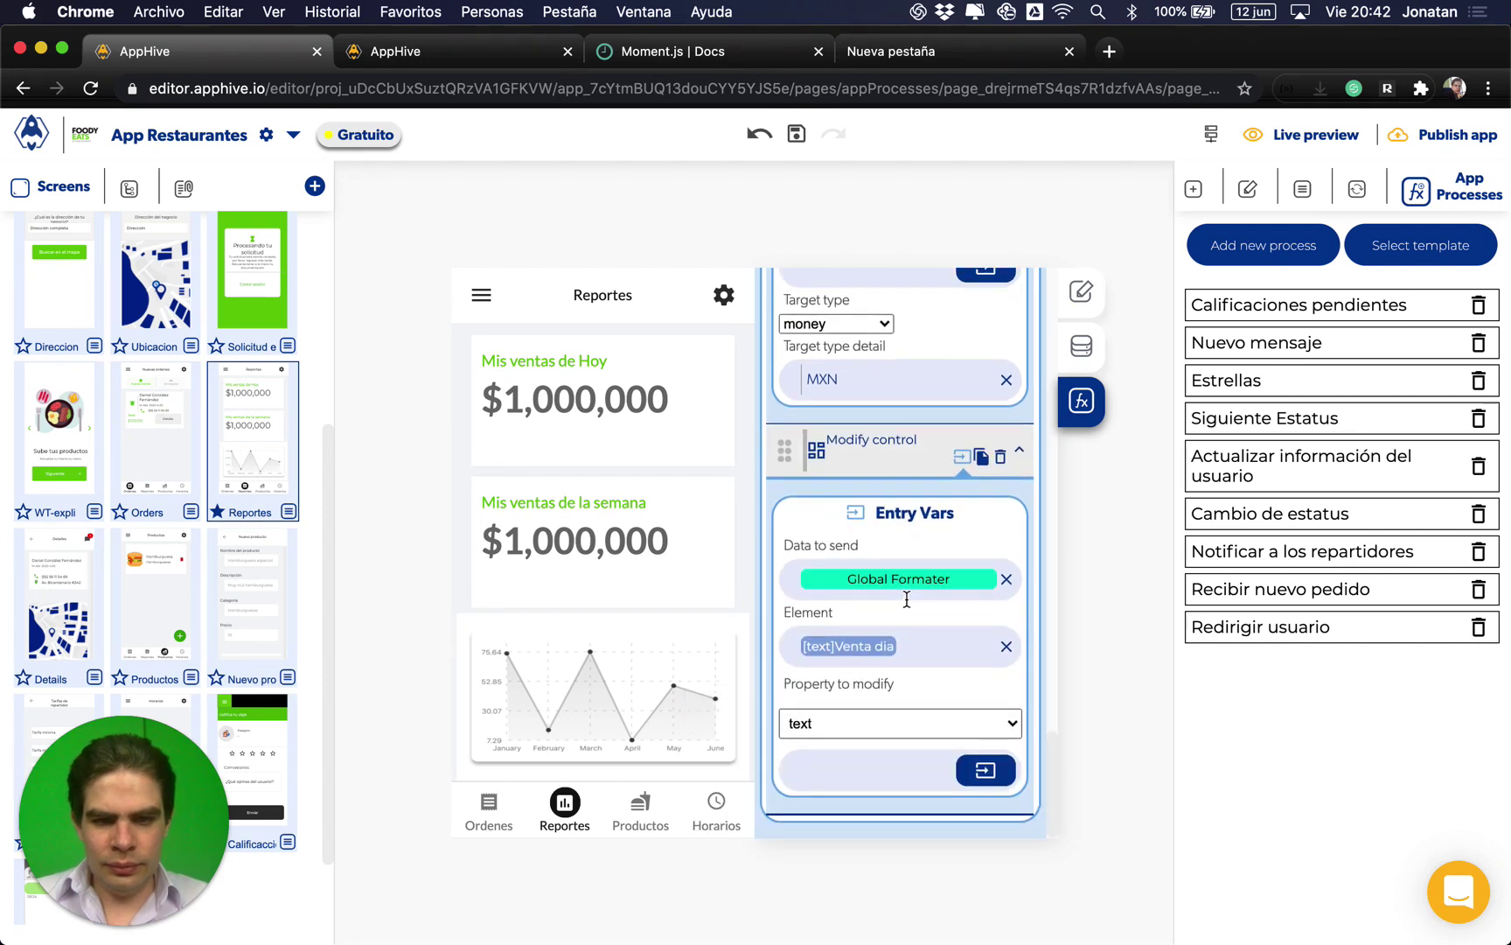
pyautogui.click(849, 645)
pyautogui.click(750, 696)
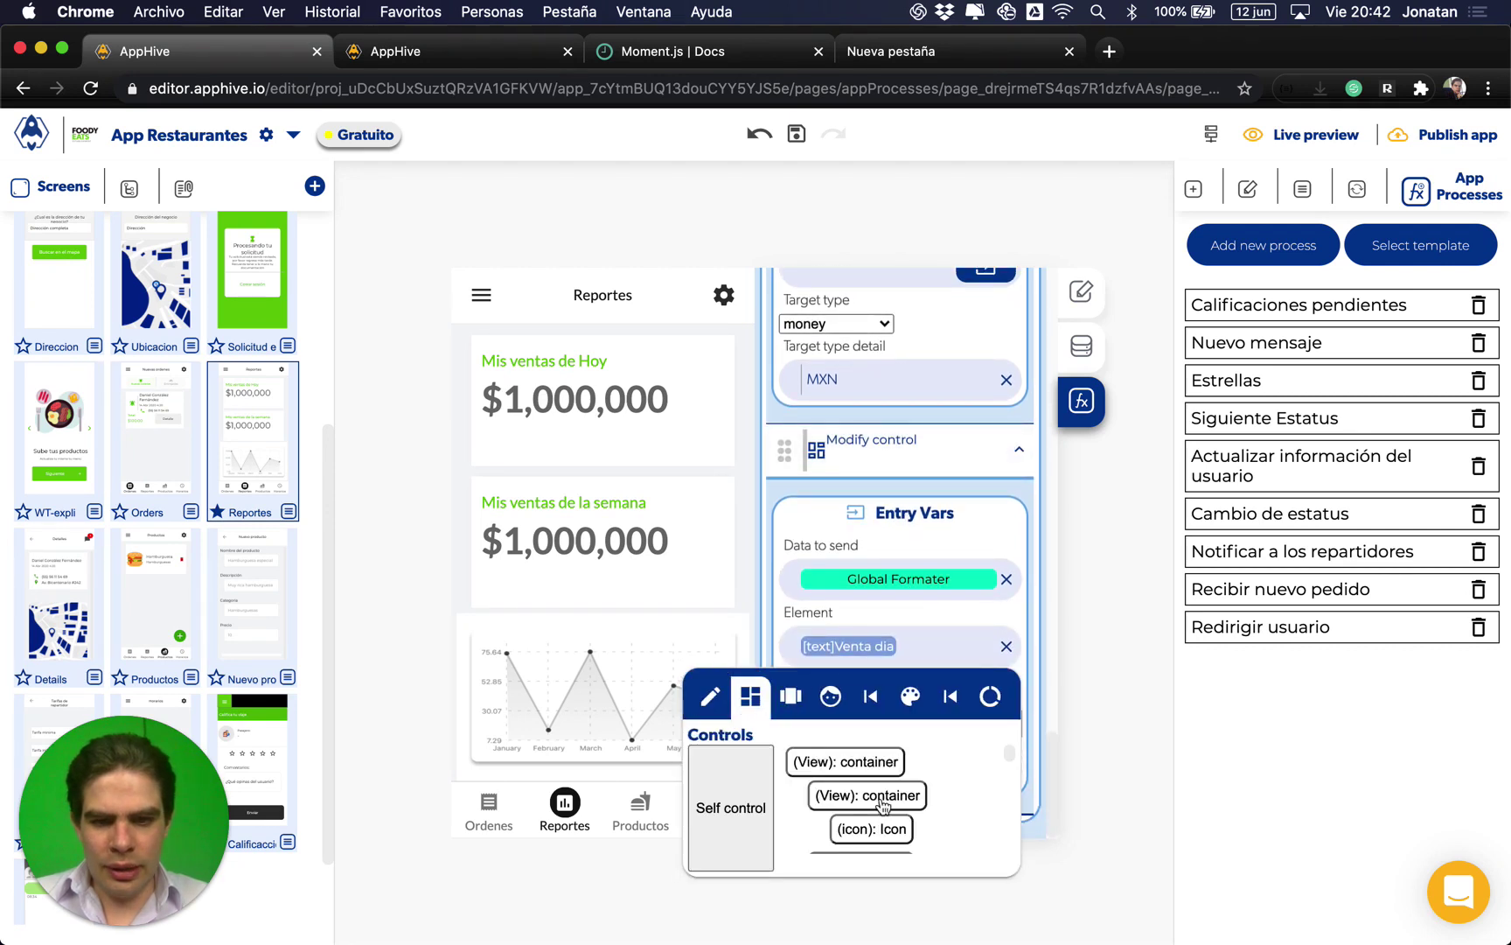
pyautogui.scroll(-2, 883, 809)
pyautogui.scroll(-2, 883, 809)
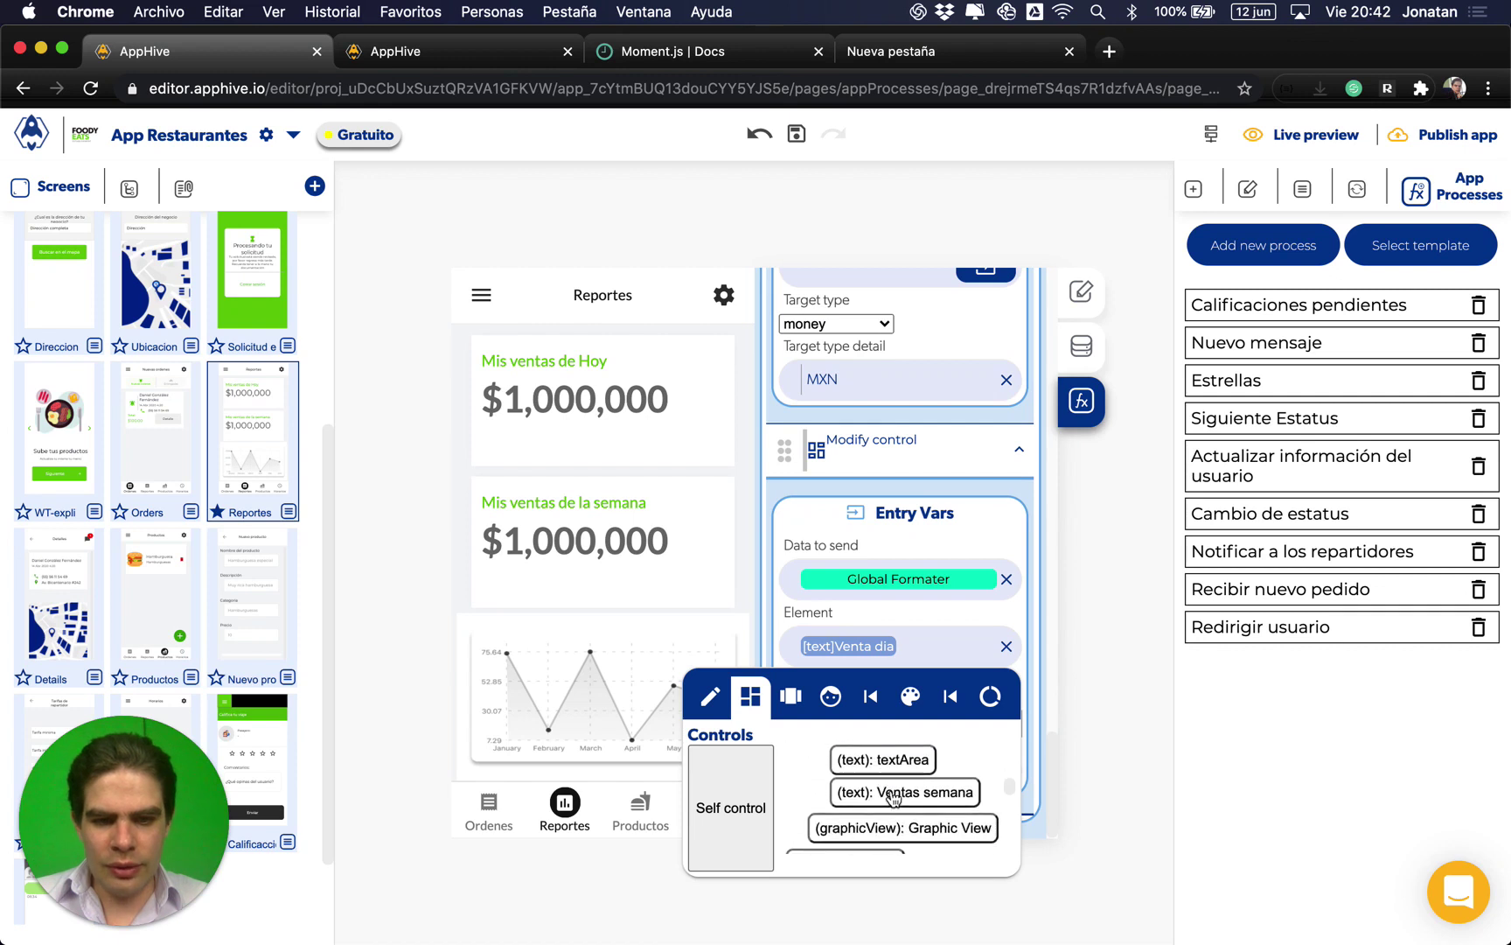
pyautogui.click(892, 798)
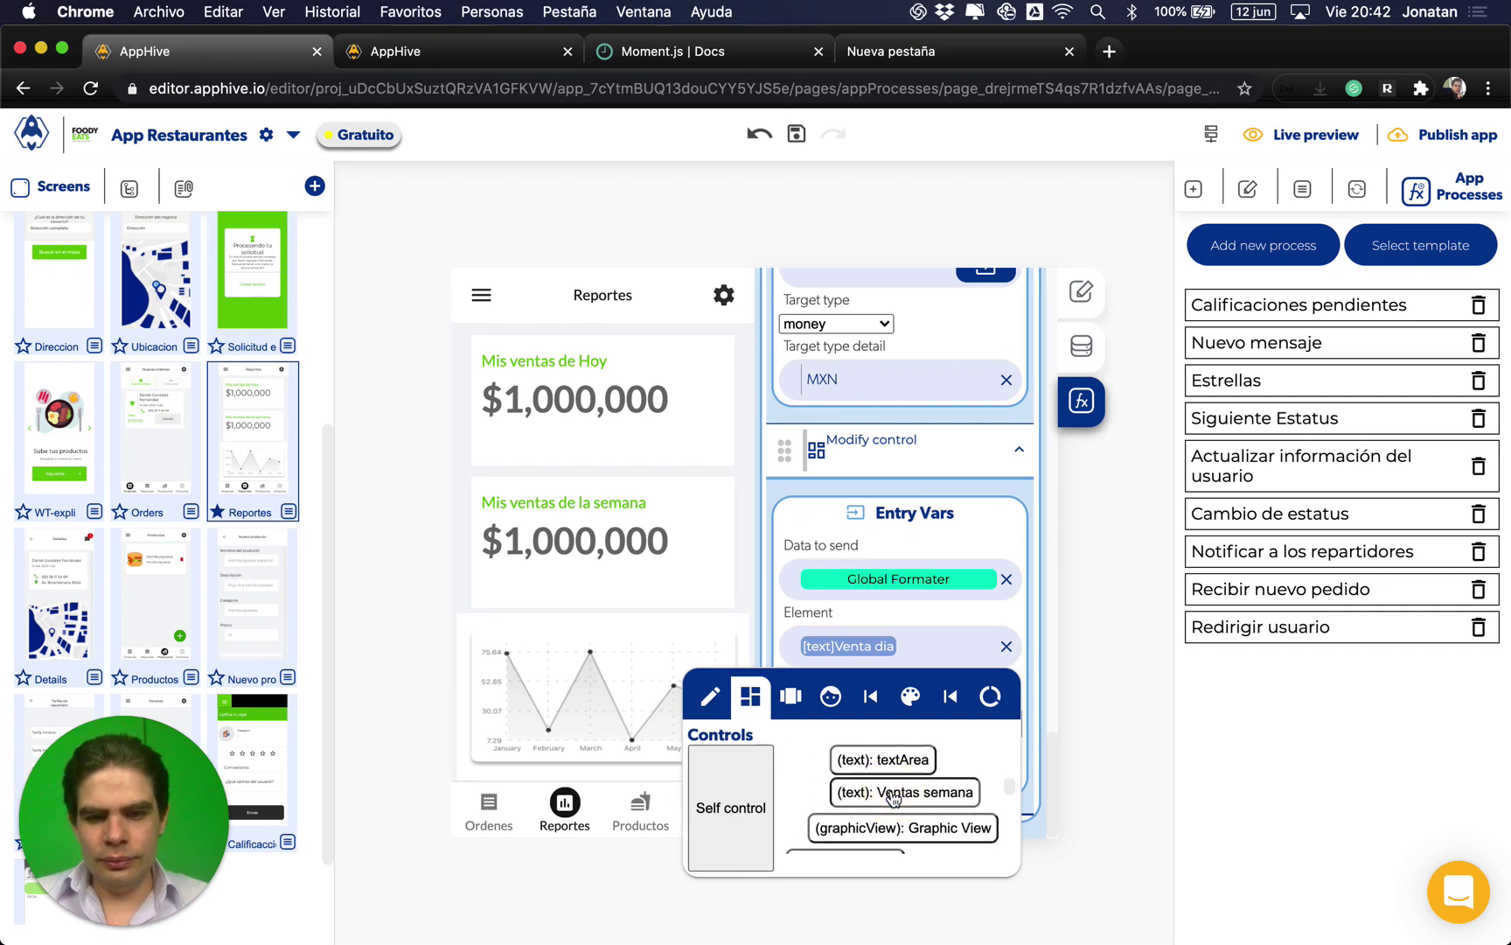
pyautogui.click(893, 794)
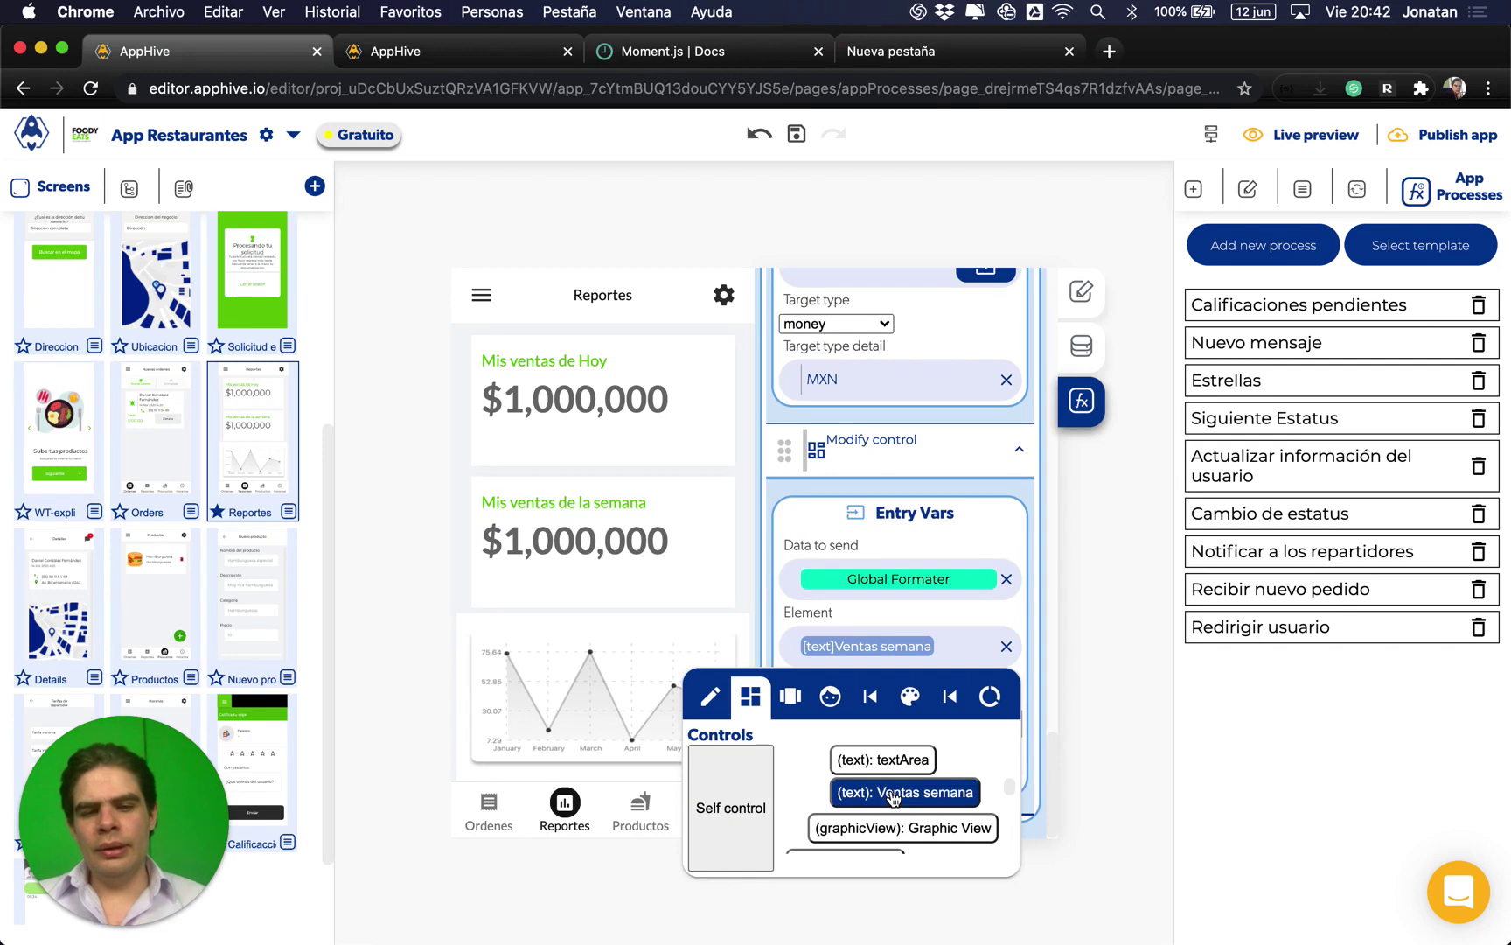
pyautogui.click(863, 612)
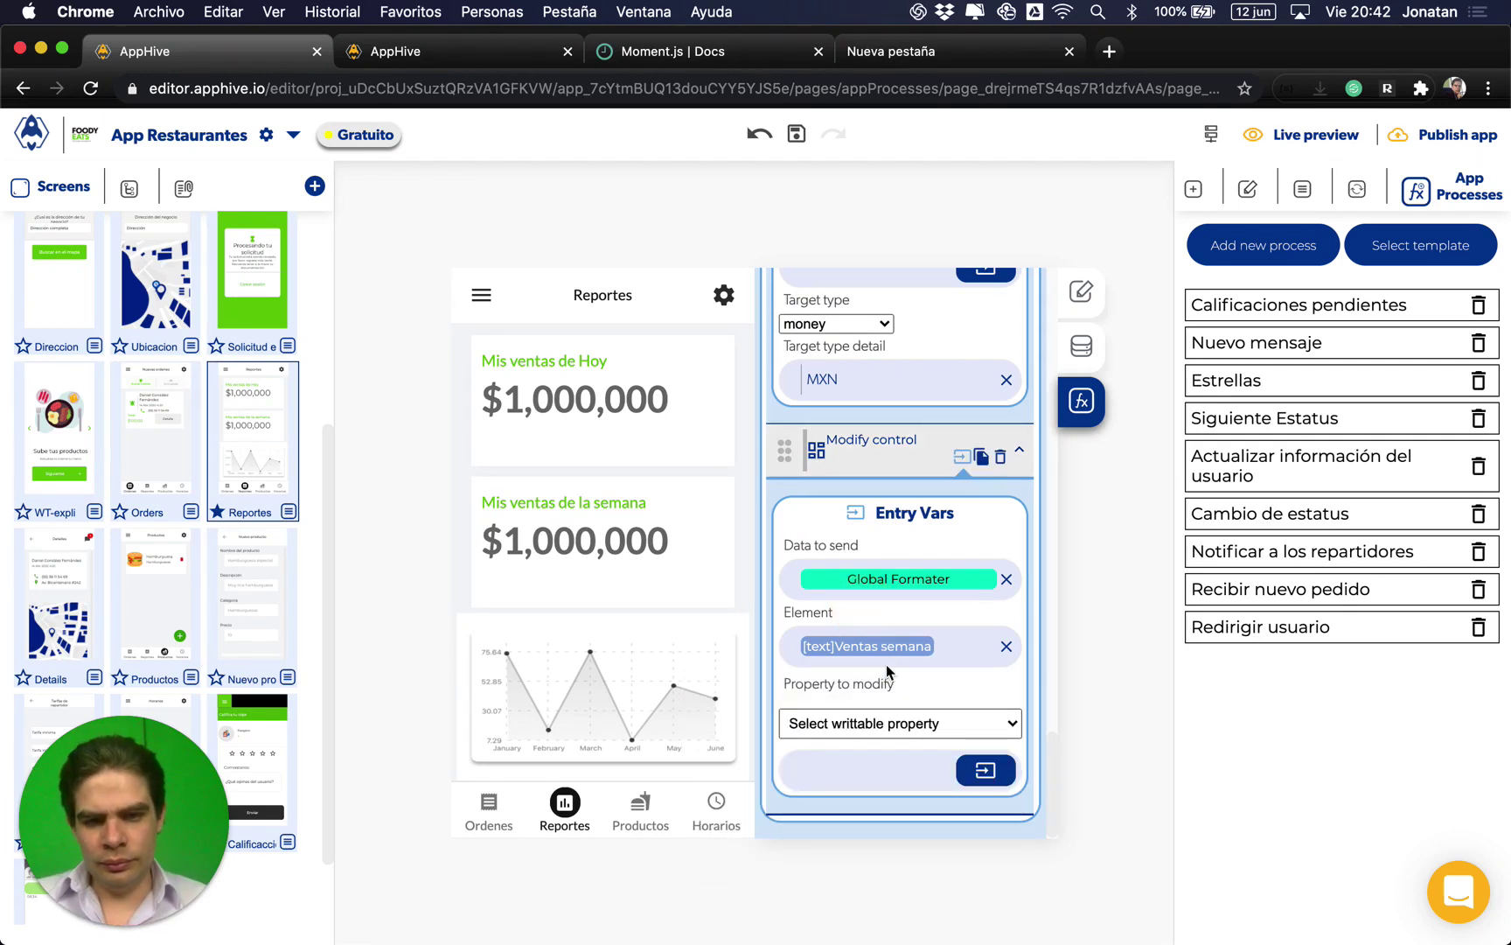
pyautogui.click(887, 723)
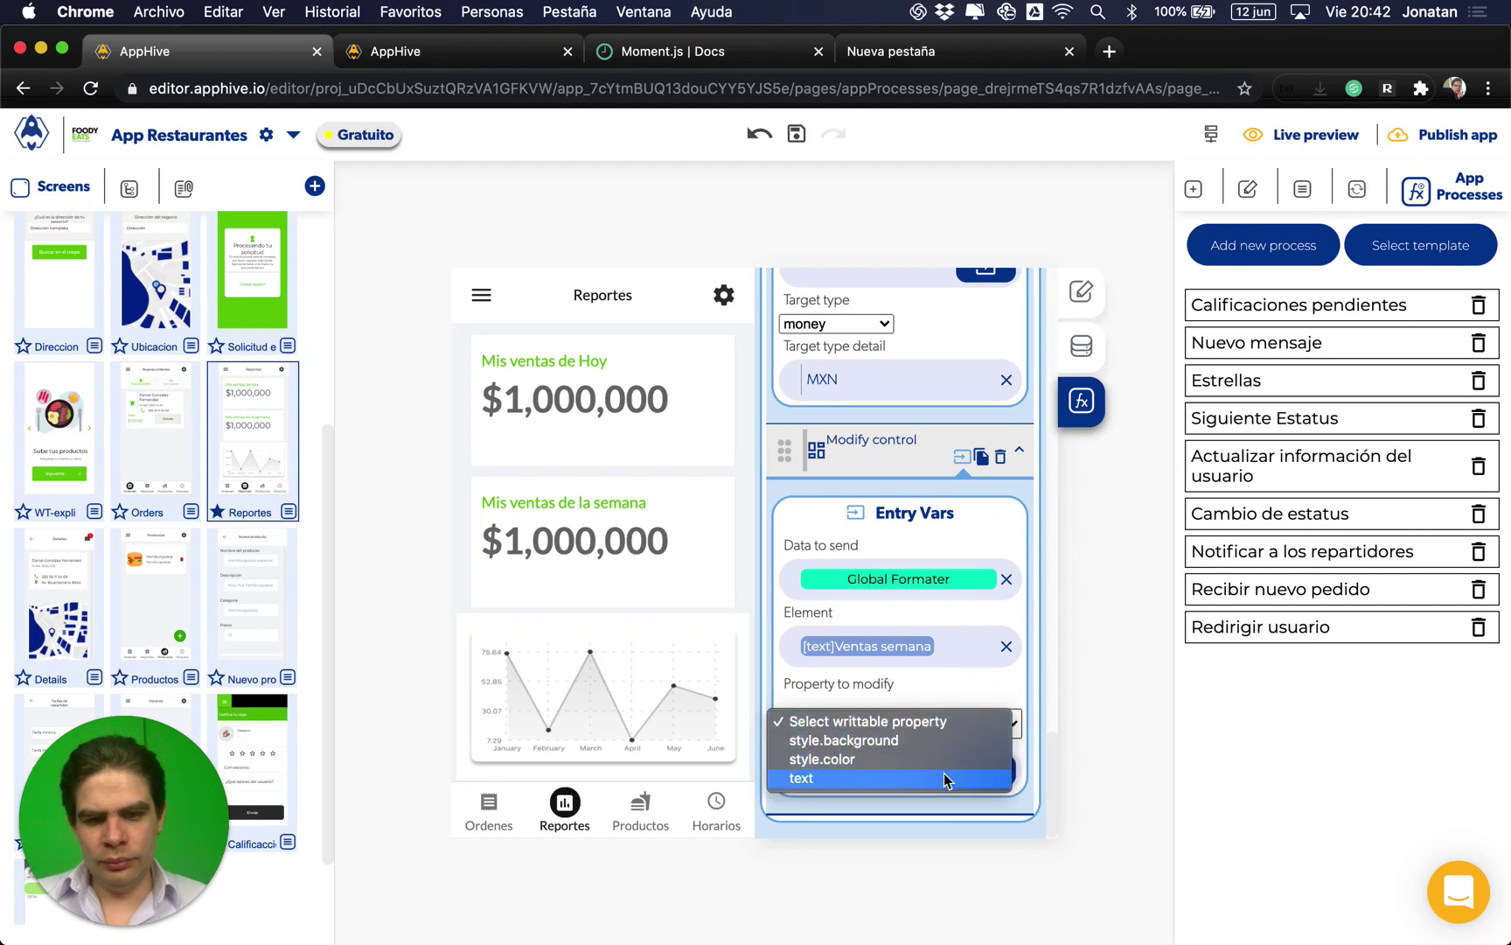
pyautogui.click(944, 773)
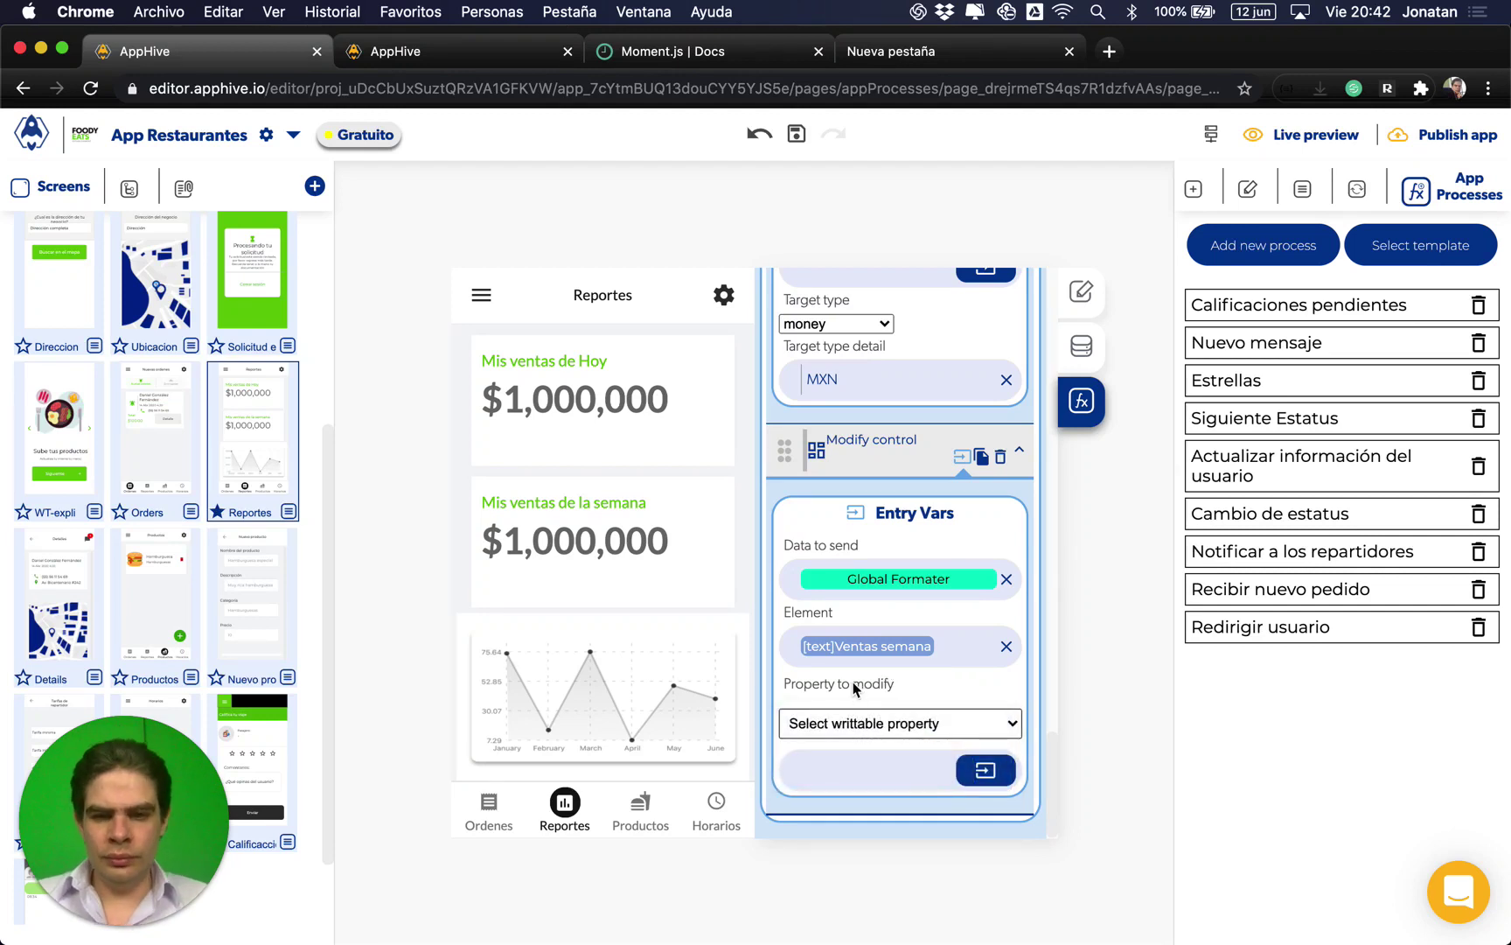